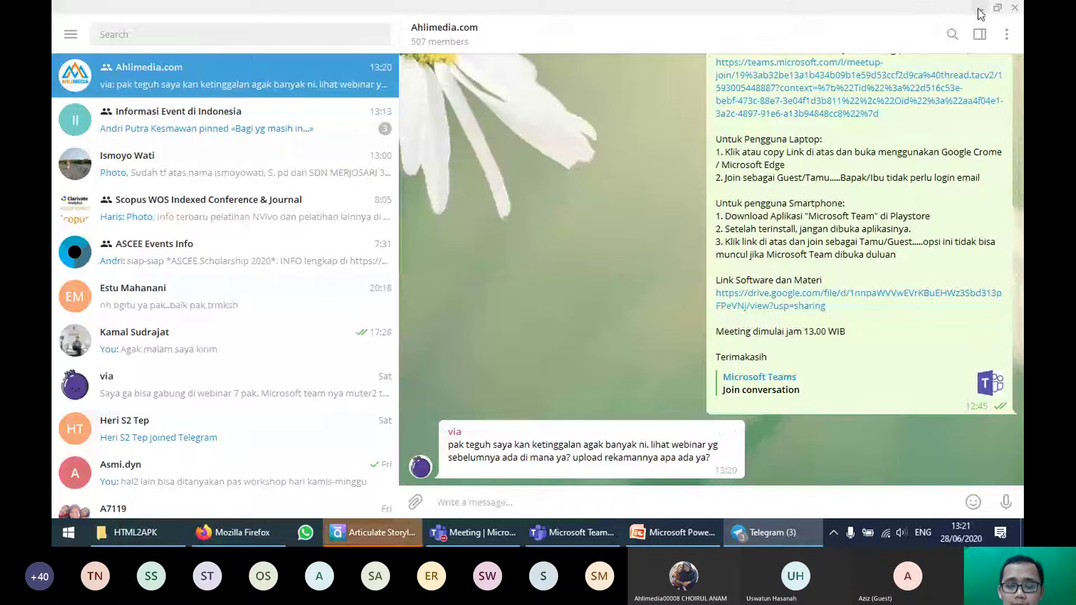
Step: Minimize the Telegram chat and close its window completely
click(980, 8)
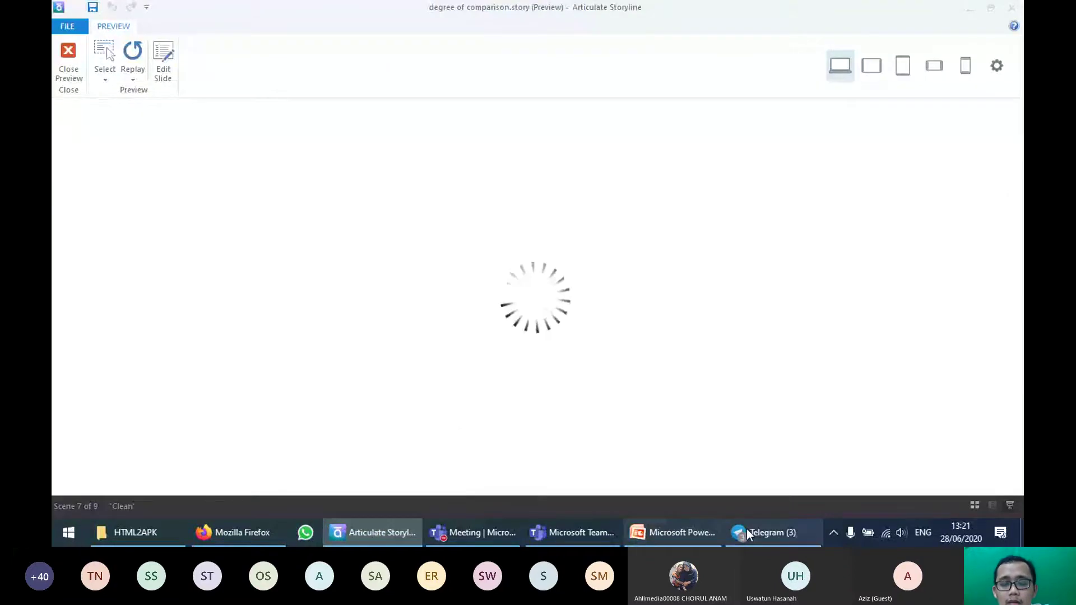
right_click(747, 529)
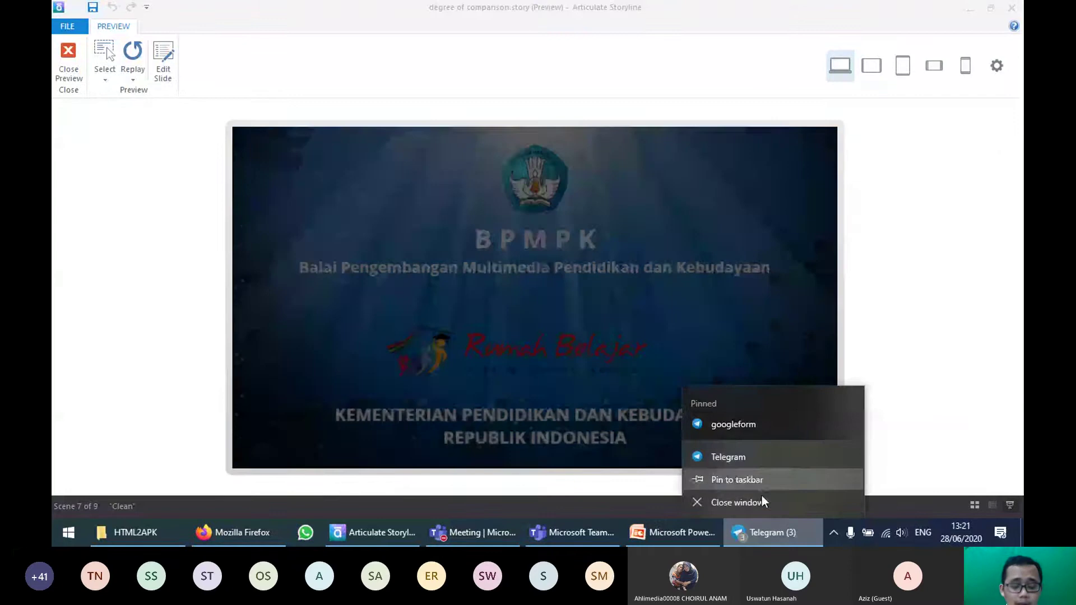
click(751, 502)
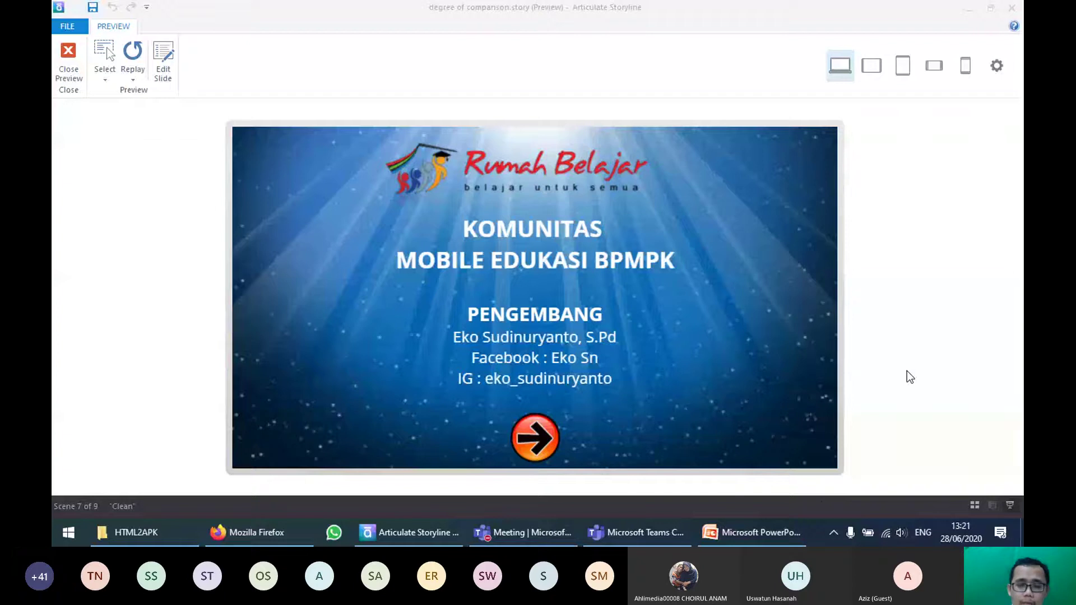
Step: Walk through the story preview from the developer slide to Help and its button explanations, return to Information, and close the preview
click(543, 429)
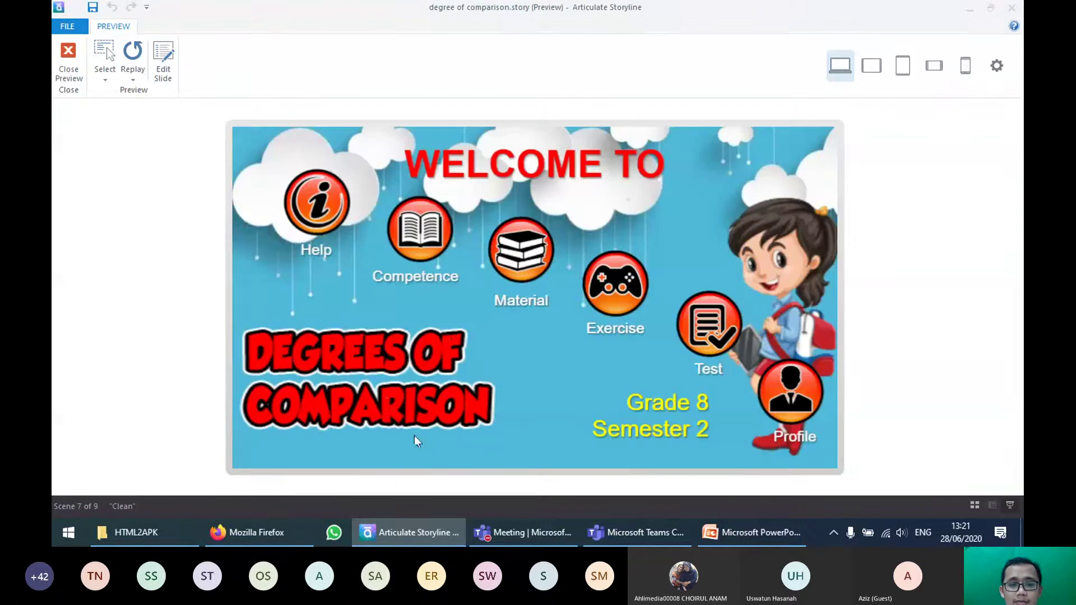
click(321, 200)
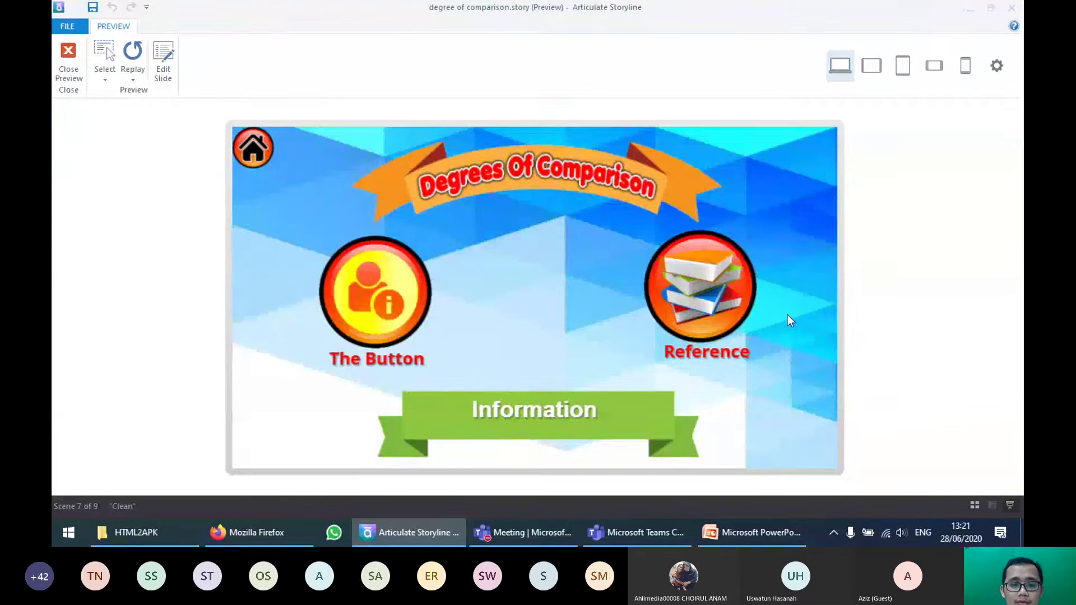
click(731, 332)
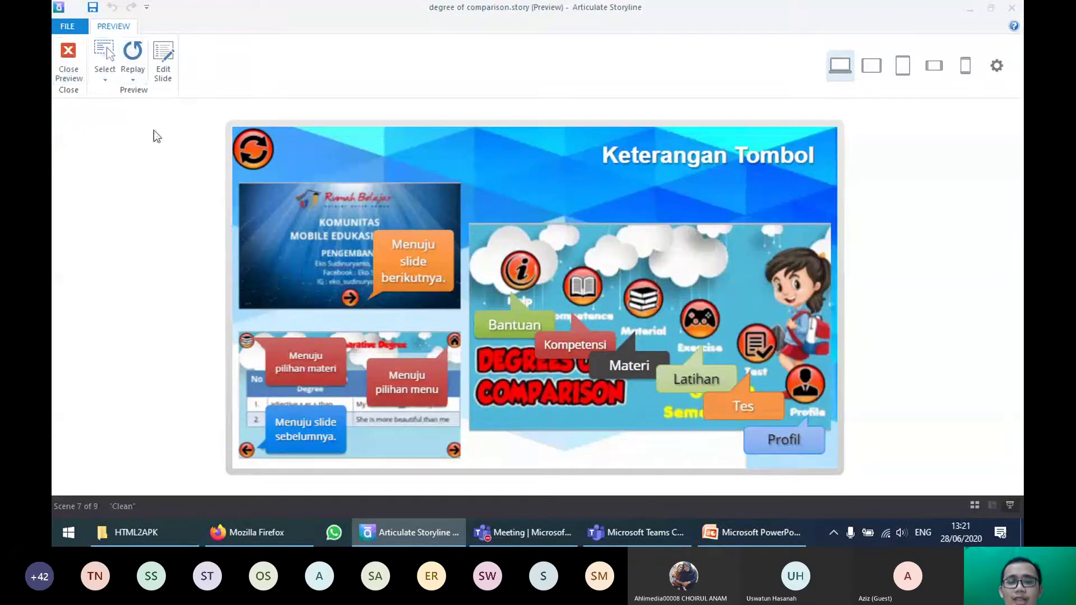
click(258, 150)
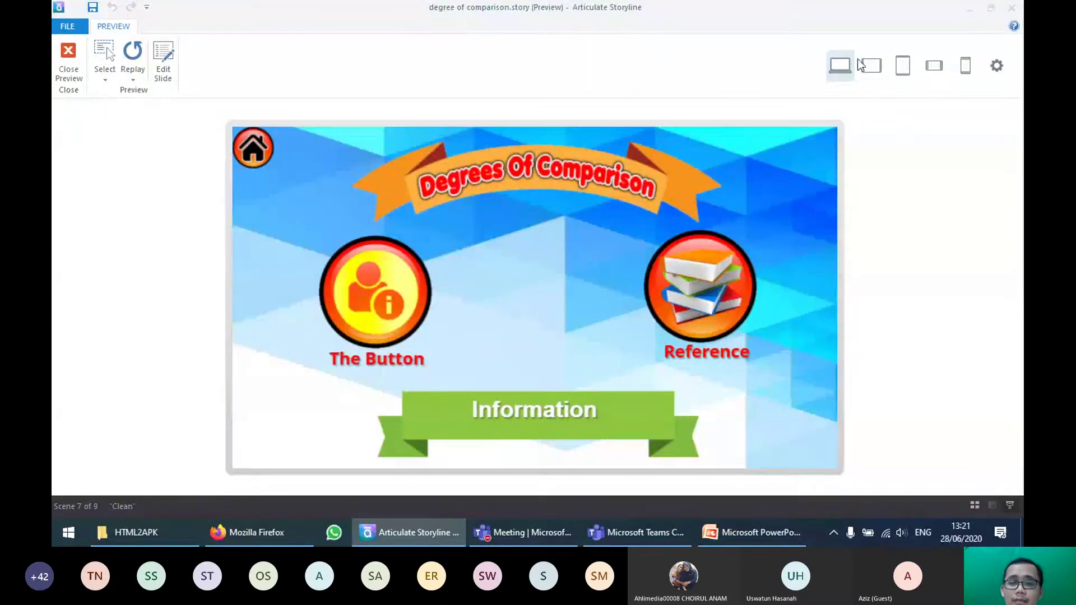
click(1014, 12)
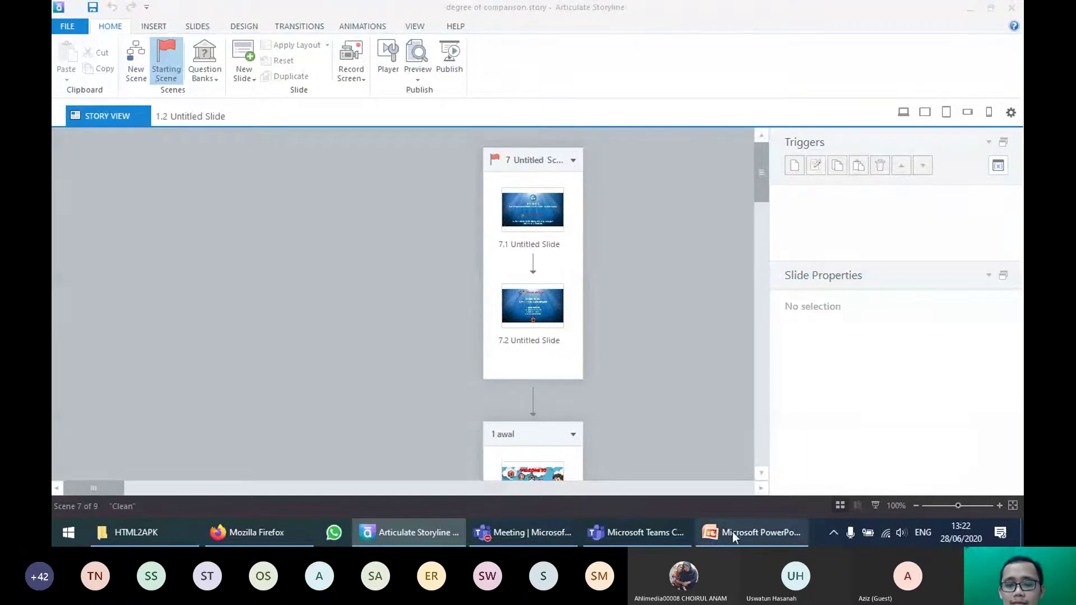
Step: Dismiss the floating call window, switch to the Microsoft Teams meeting and mute all participants
click(657, 523)
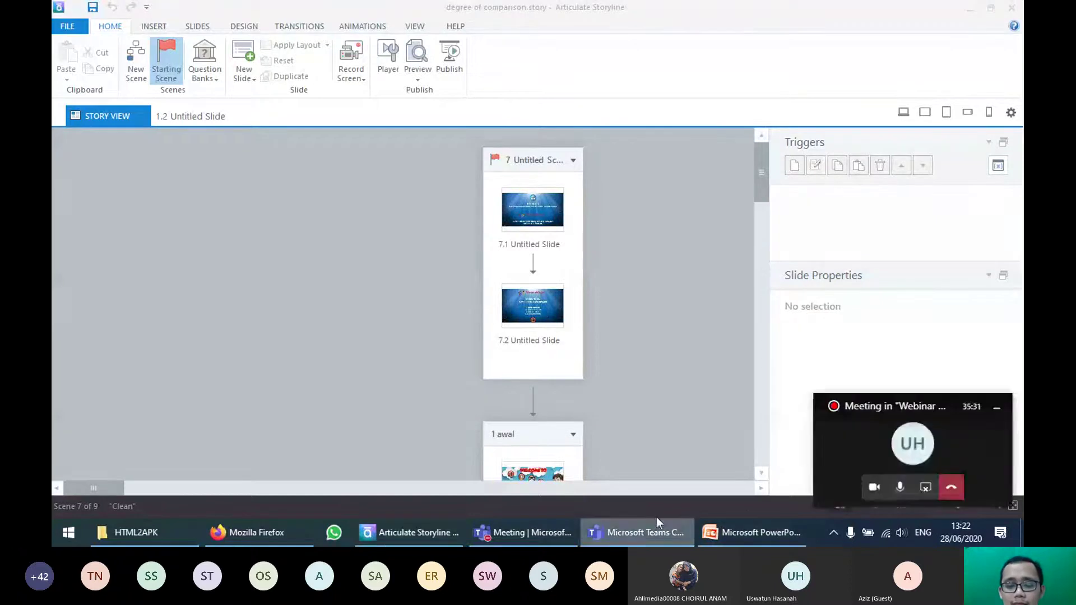
click(638, 320)
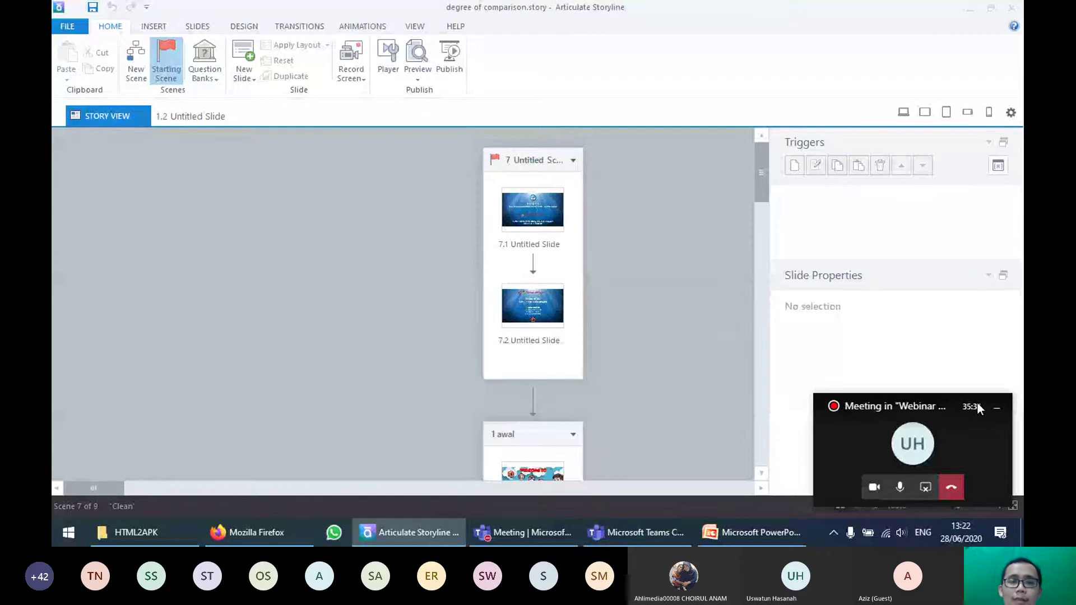
click(997, 407)
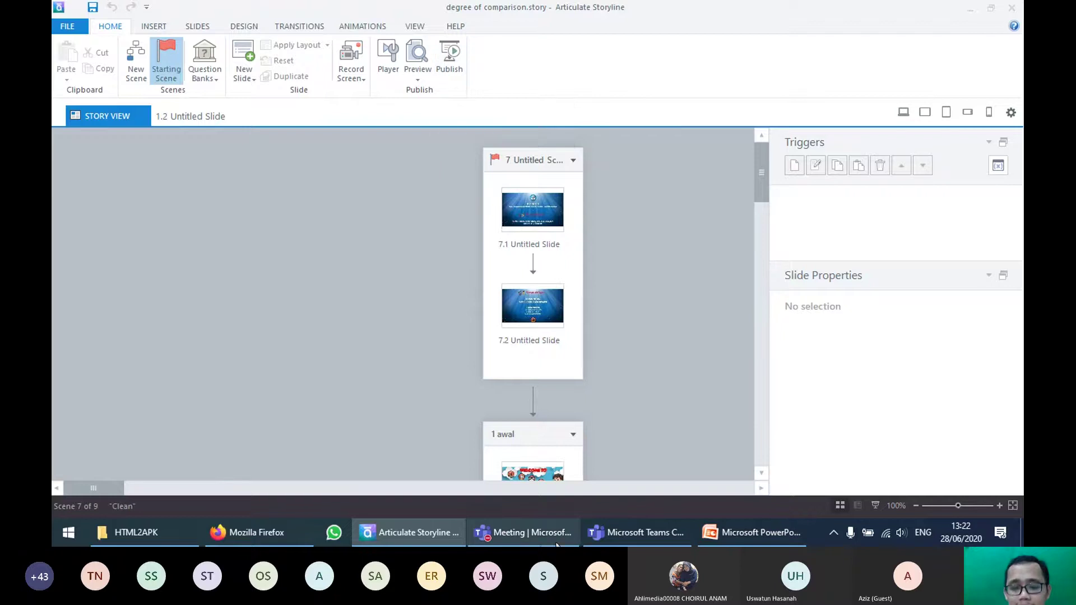
click(523, 533)
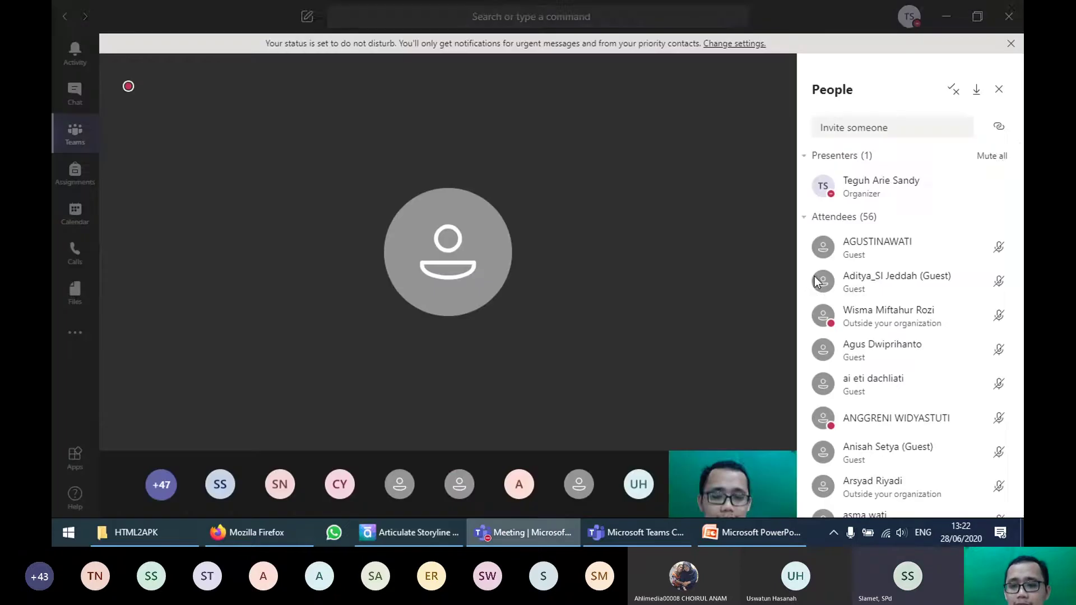
click(992, 156)
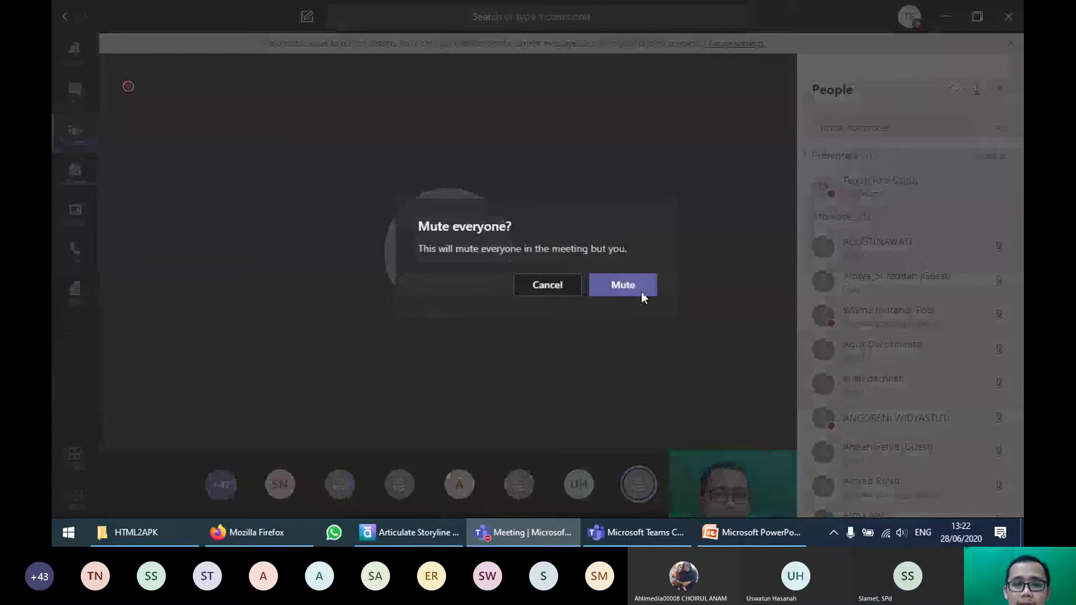
Step: Switch to Mozilla Firefox and close it together with its two open tabs
key(alt+Tab)
click(1008, 11)
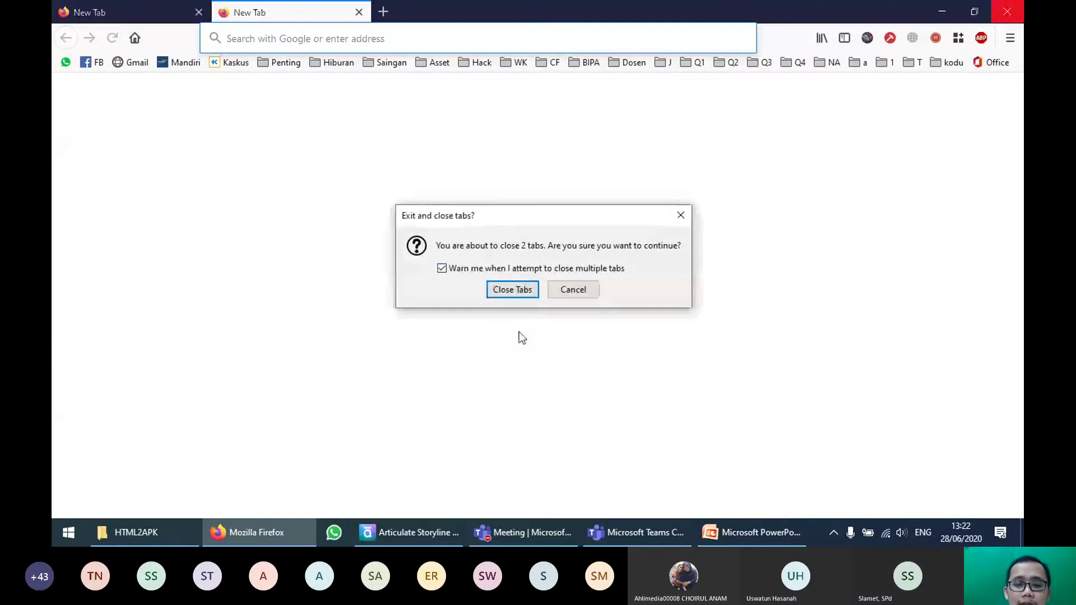
click(520, 285)
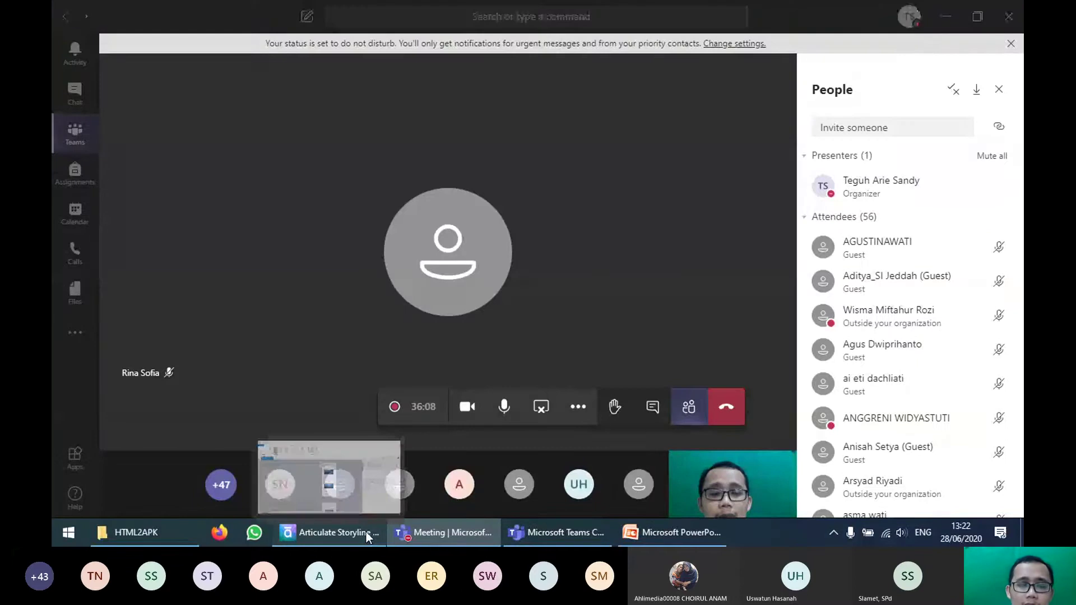
Step: Switch to PowerPoint and review the EXE and APK export topics on the slide "Kita Belajar apa Hari ini?"
click(366, 533)
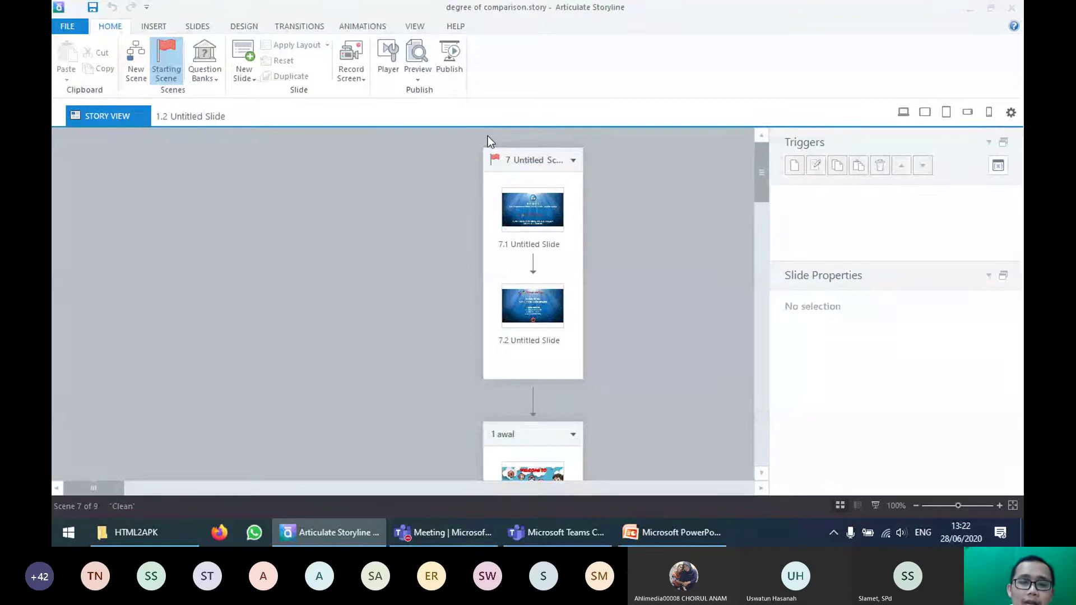
key(alt+Tab)
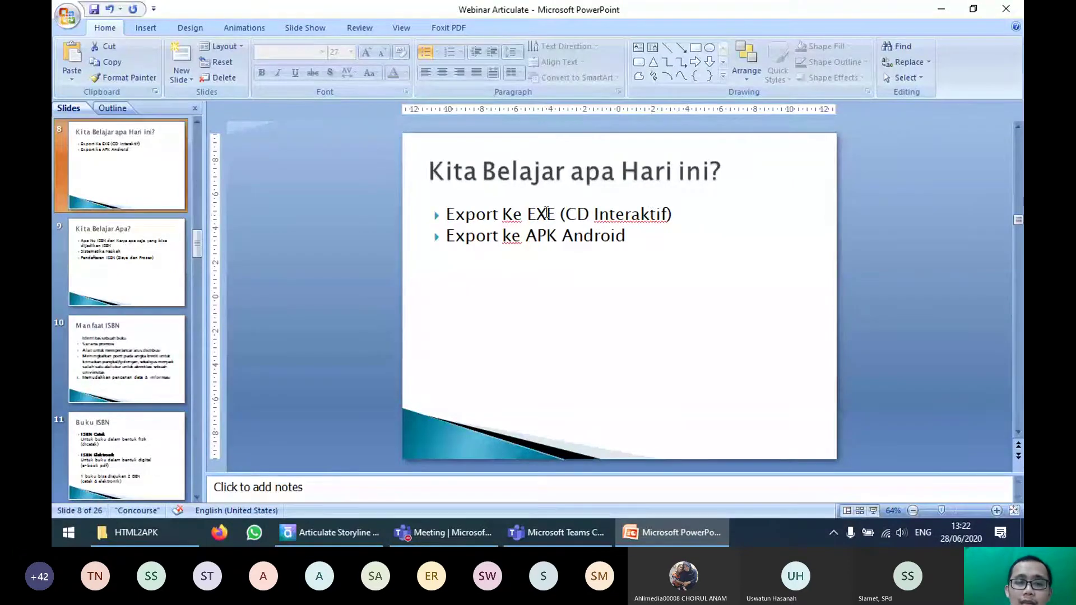
click(673, 215)
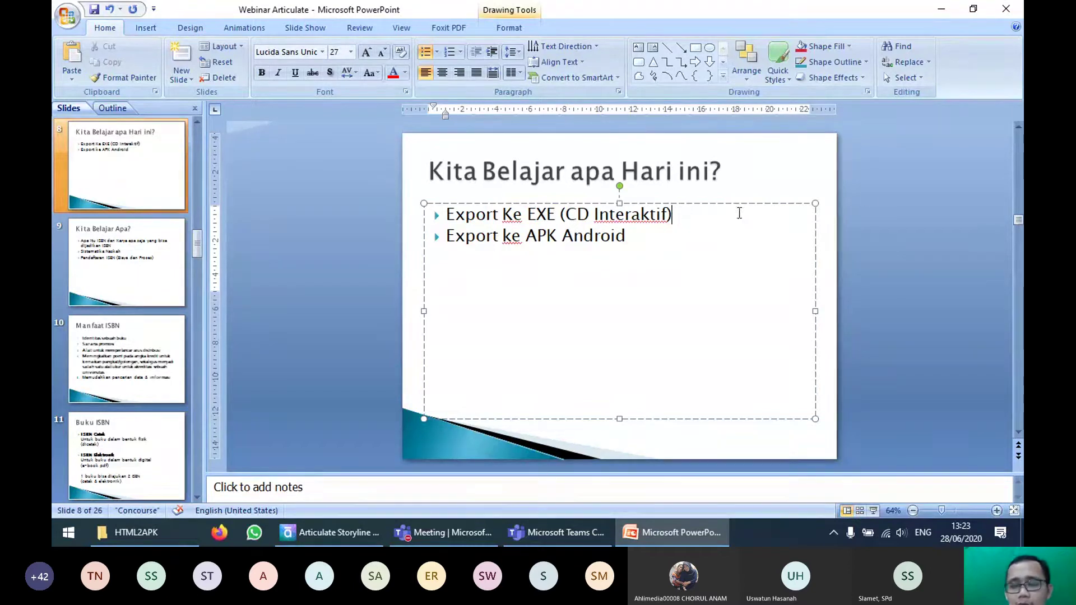
click(867, 193)
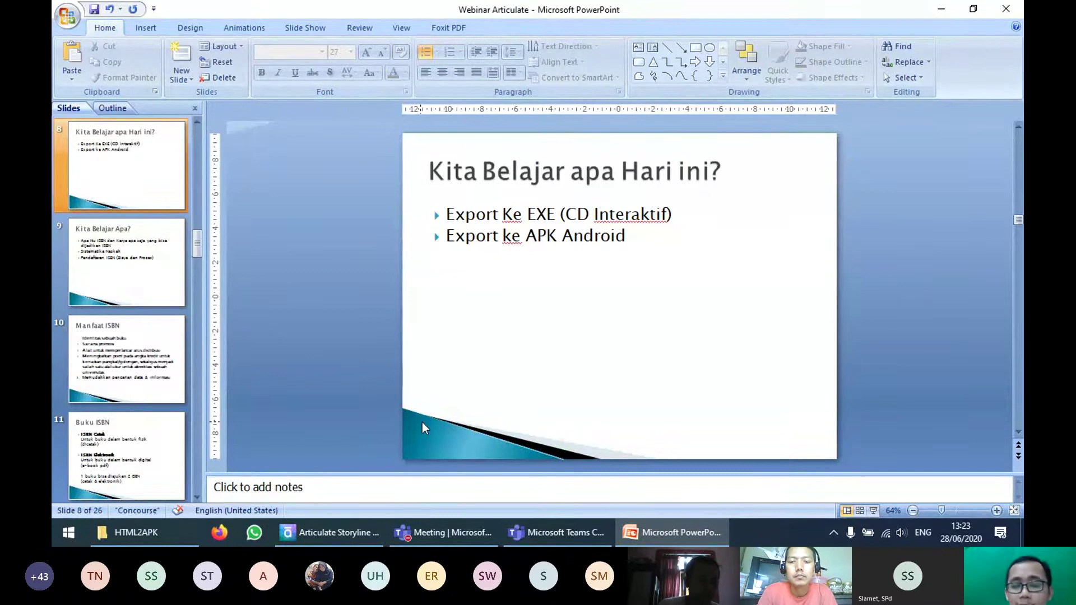
click(645, 235)
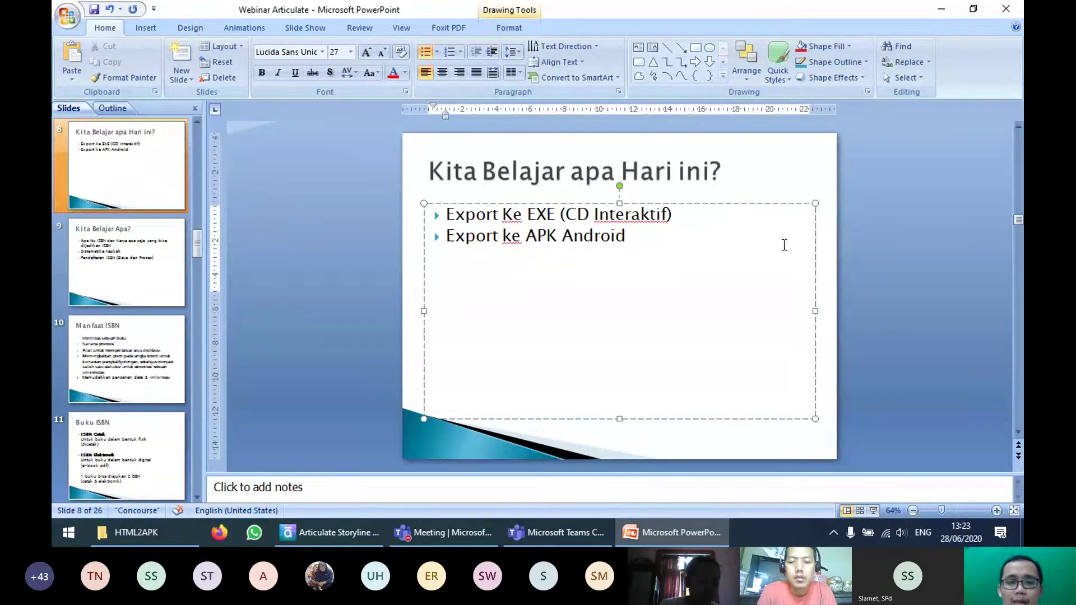
Step: Switch to Articulate Storyline and open the publishing settings for the degree of comparison project
click(339, 526)
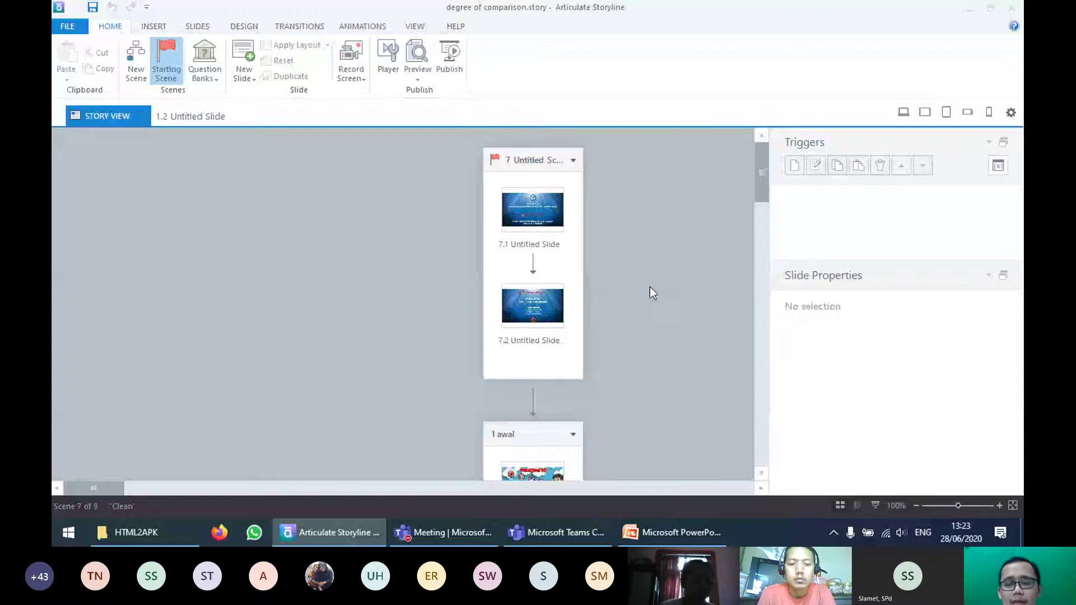
click(451, 66)
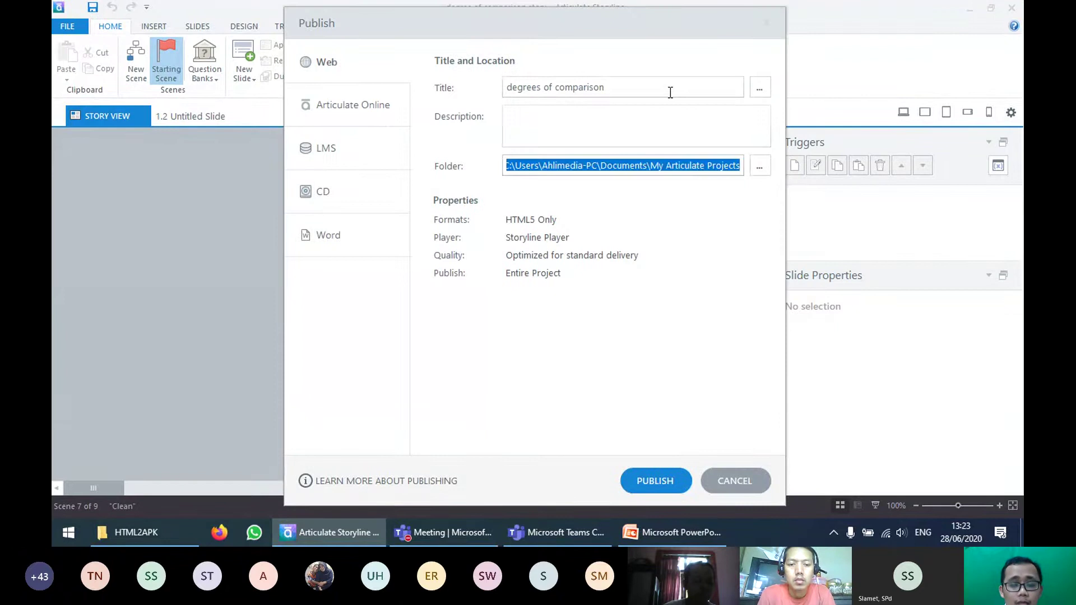
click(670, 93)
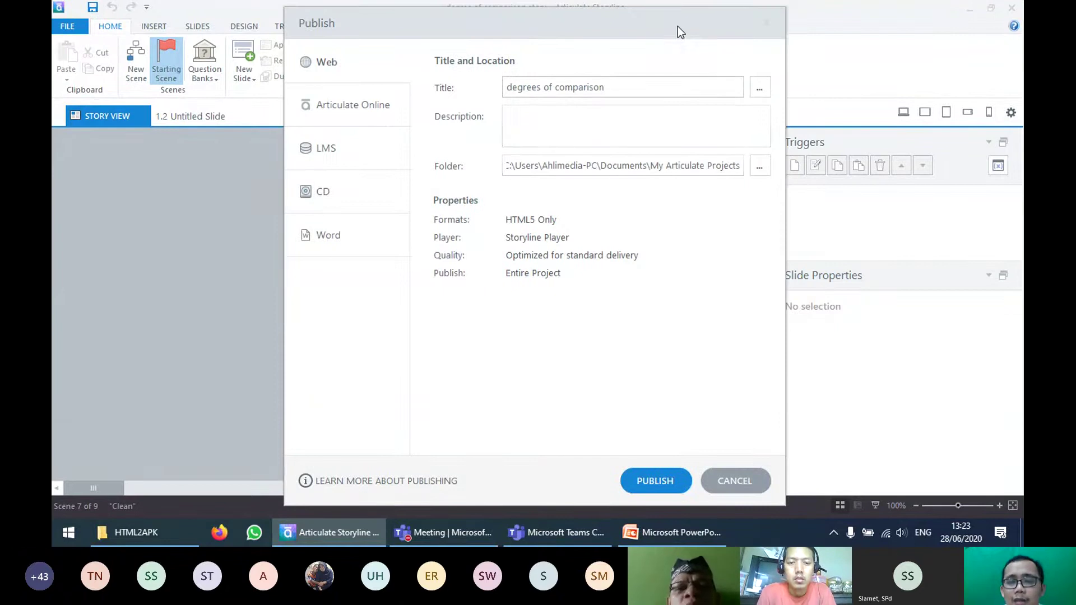
drag(678, 26, 682, 22)
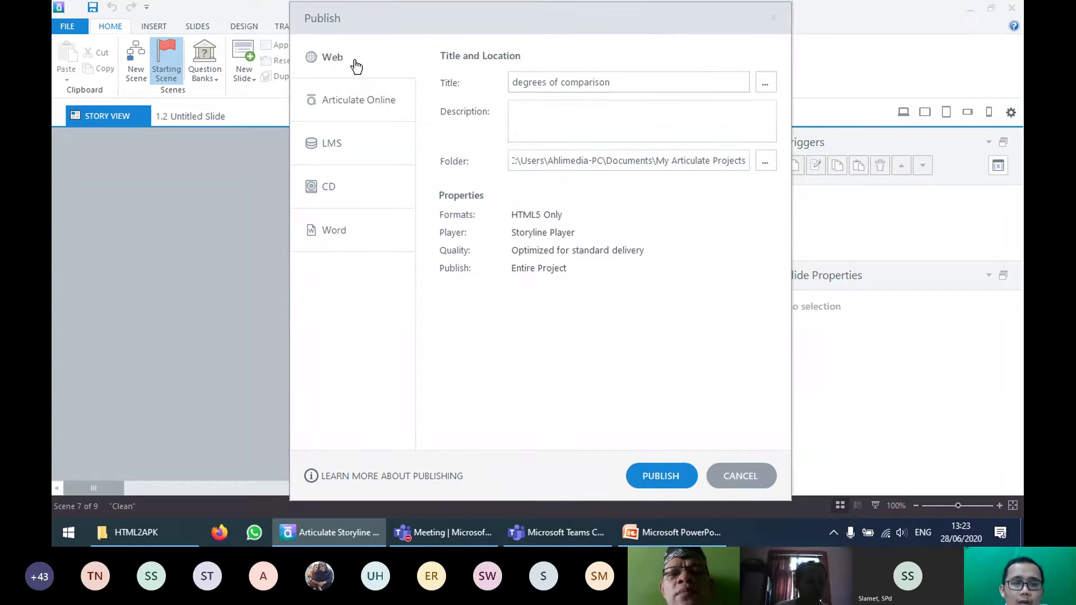
Step: Review the publishing options for Articulate Online, LMS, CD and Word
click(362, 113)
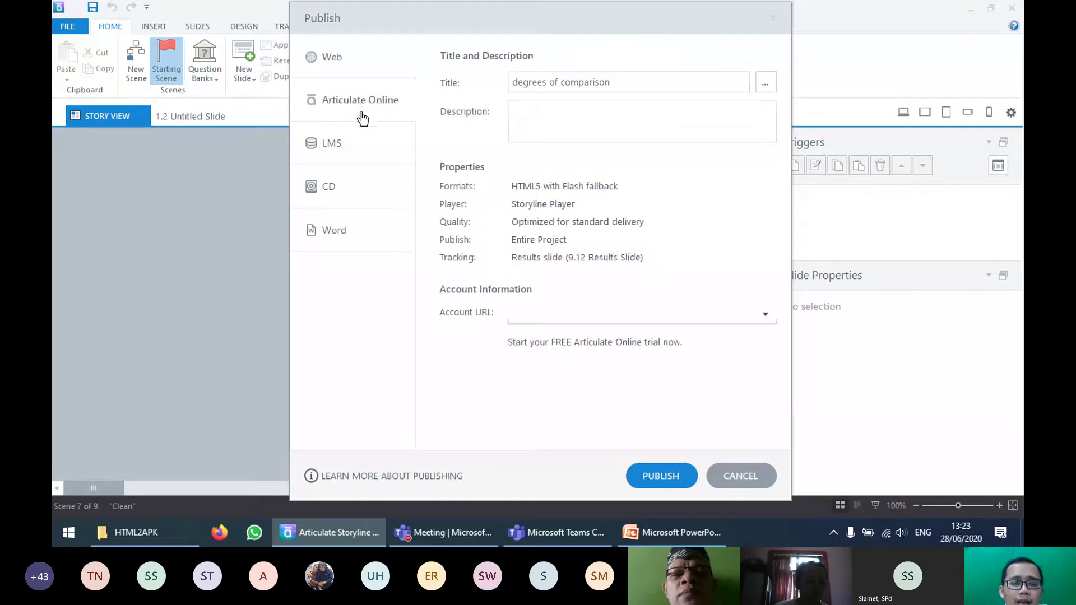
click(354, 155)
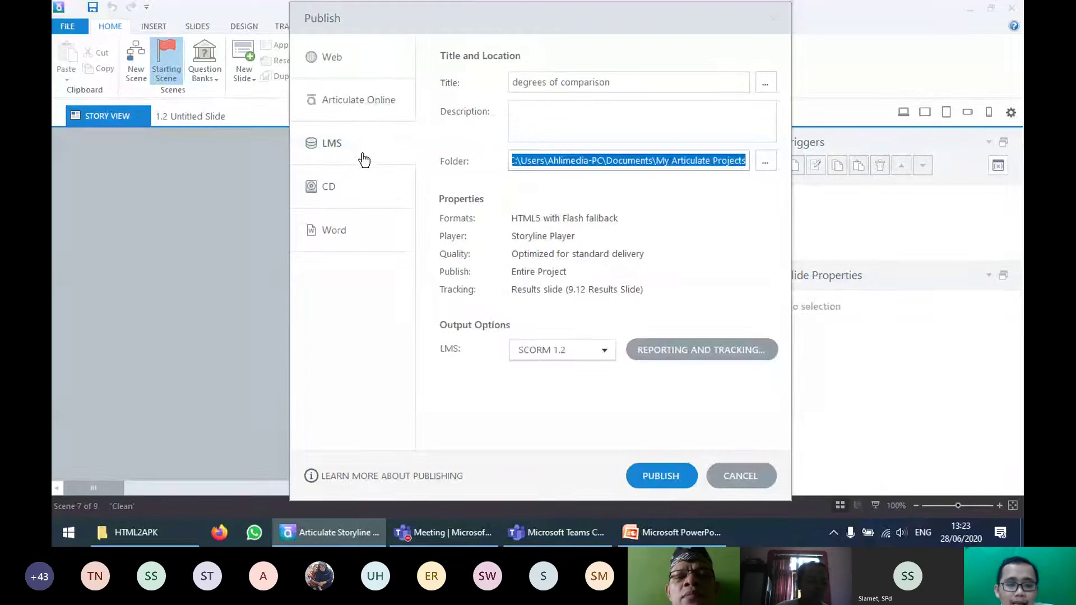
click(376, 203)
click(367, 246)
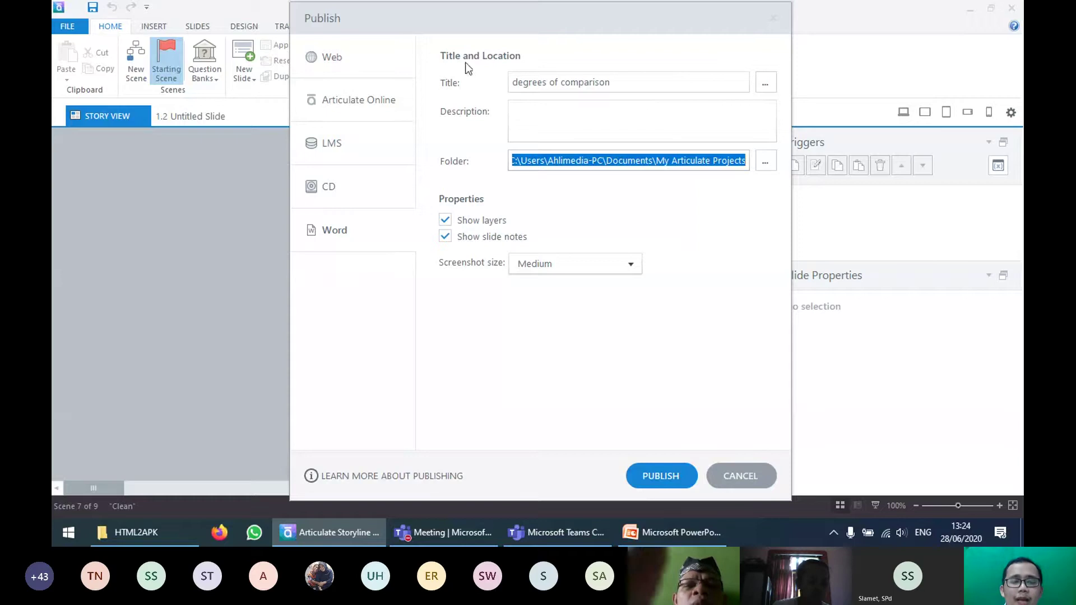
Step: Choose CD as the publishing format and set the title to "Bahasa Inggris"
click(357, 193)
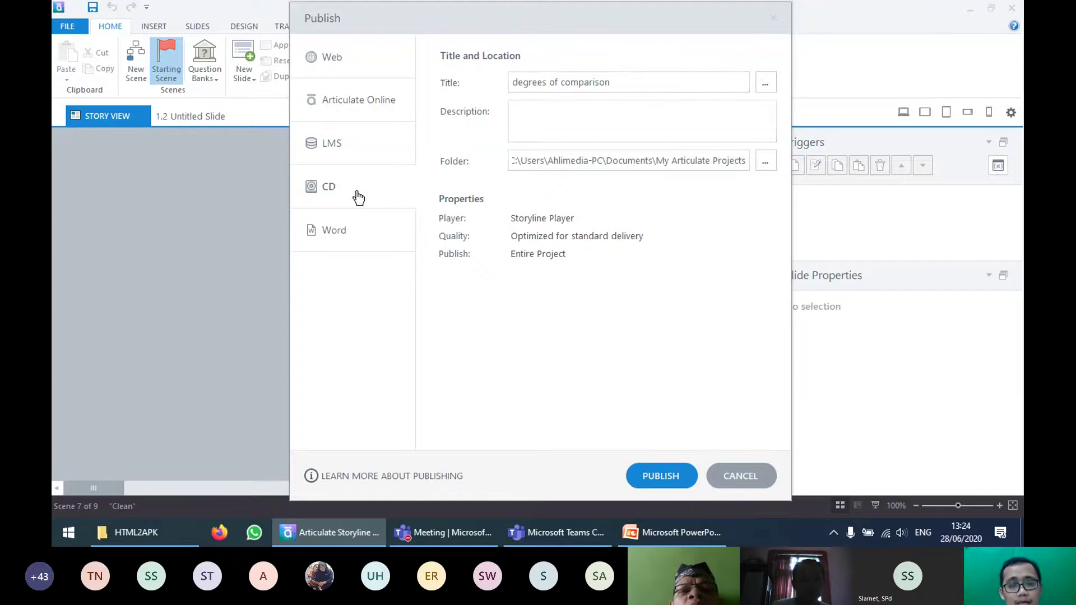
click(643, 77)
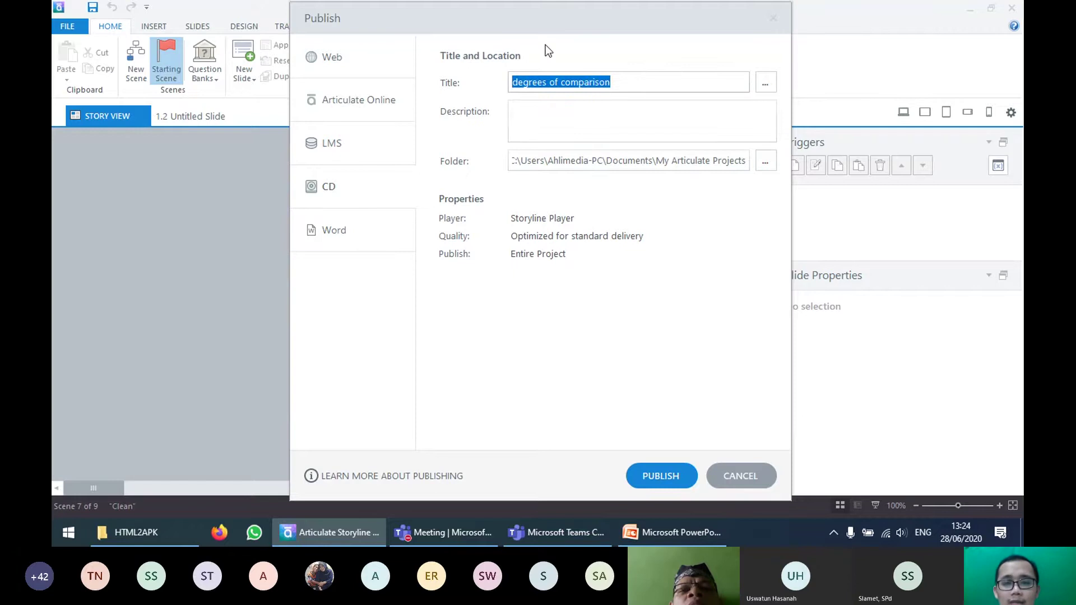
text(Bahasa)
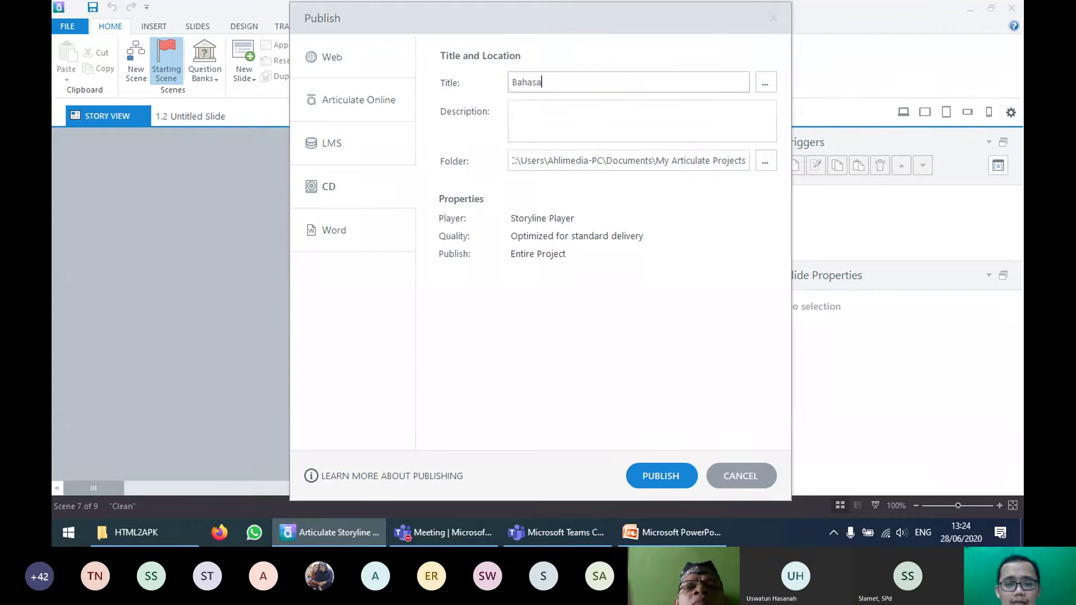
text( Inggro)
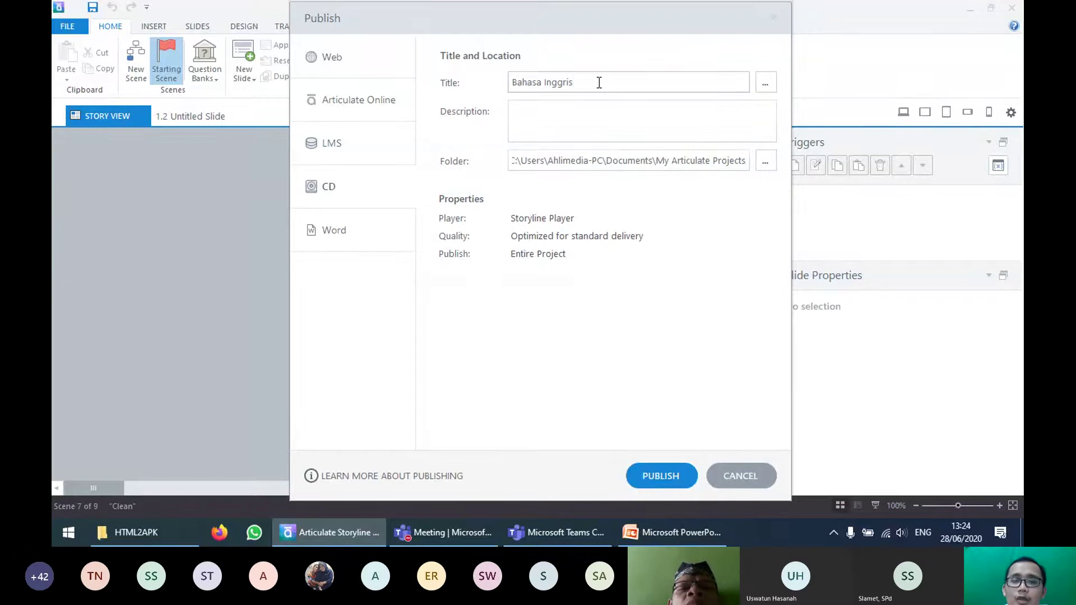
drag(599, 82, 461, 88)
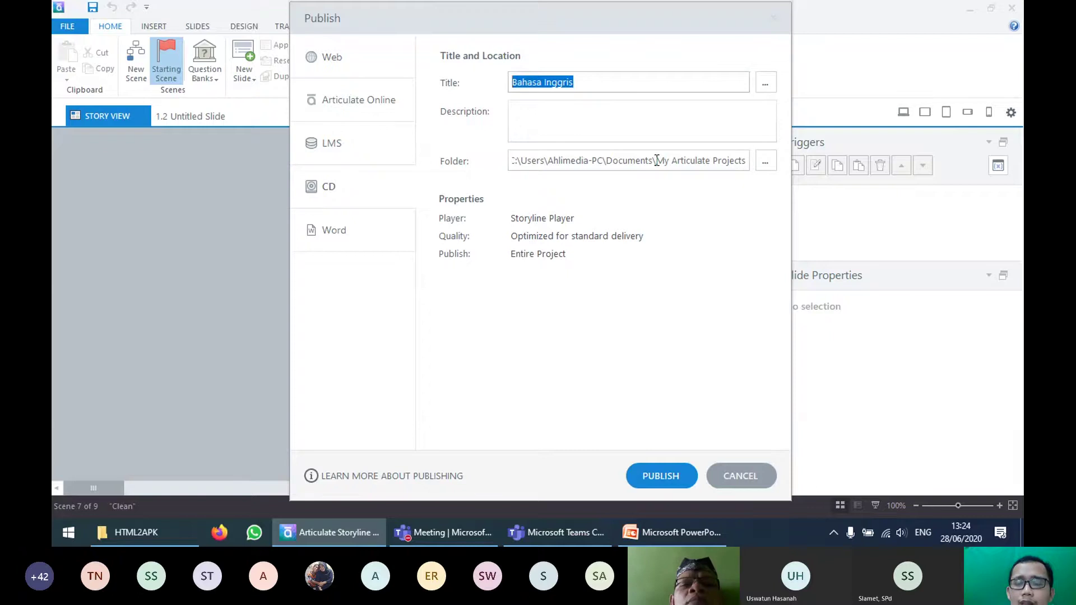
Step: Set the Desktop as the destination folder for the CD publication
click(767, 162)
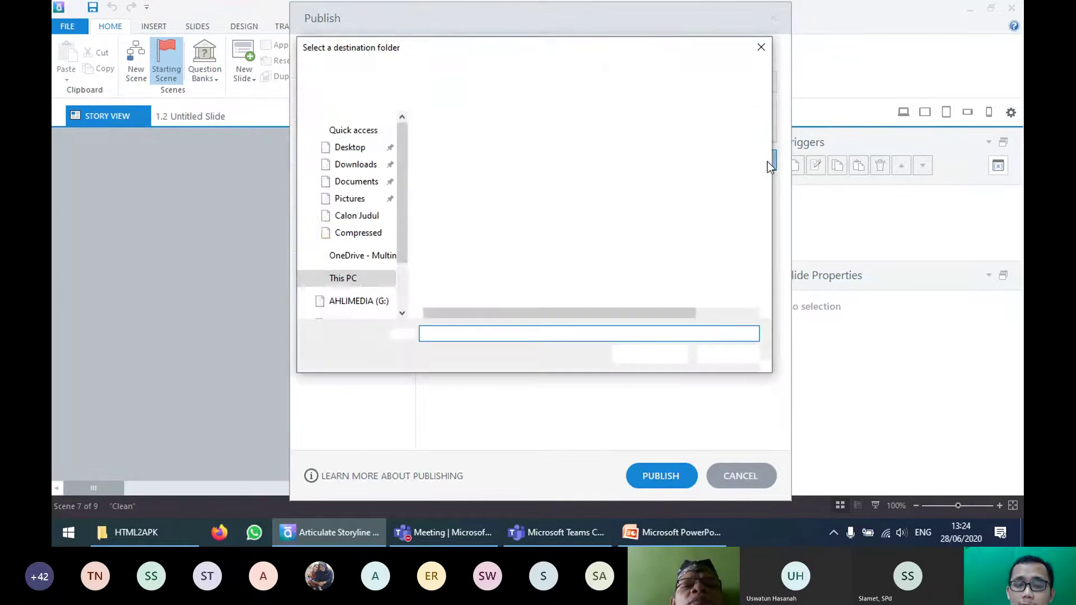
click(350, 159)
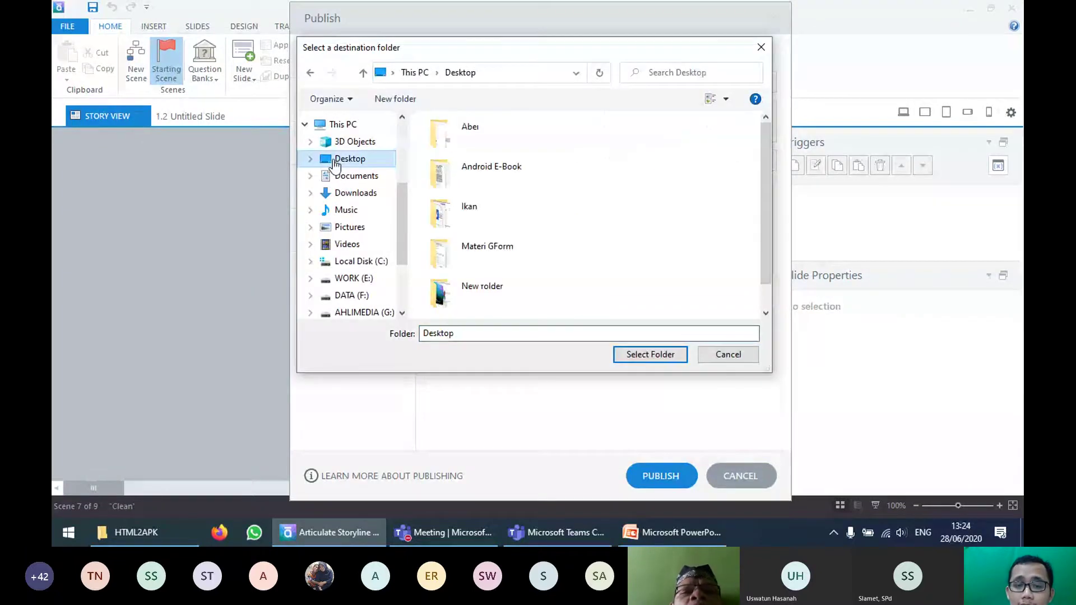
click(649, 359)
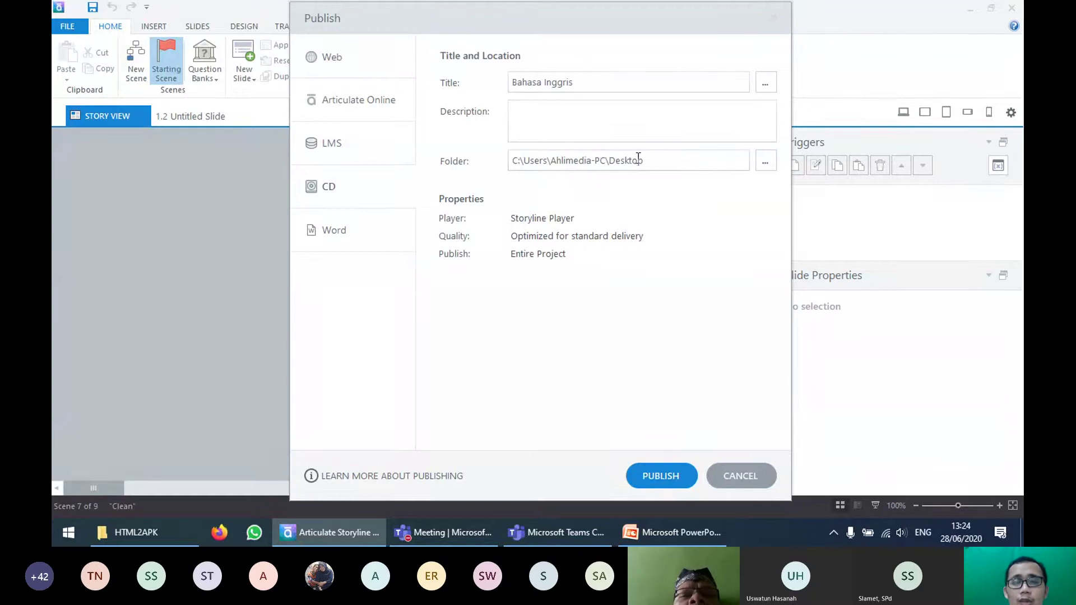
Step: Switch to File Explorer, open the Desktop and move a batch of loose files into New folder, cancelling the transfer of the conflicting buku.png
click(137, 533)
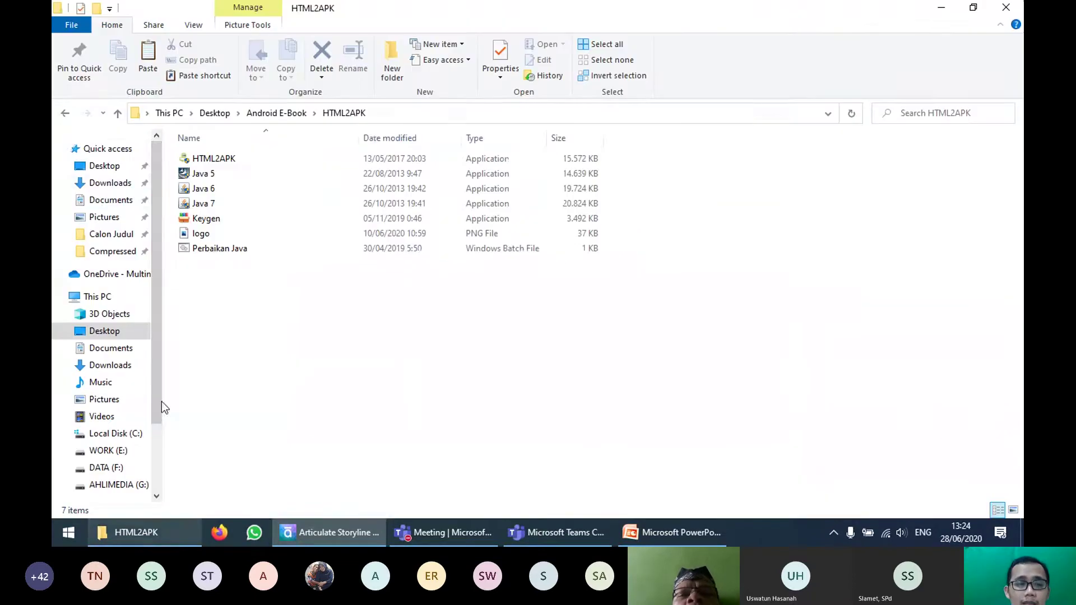
click(104, 170)
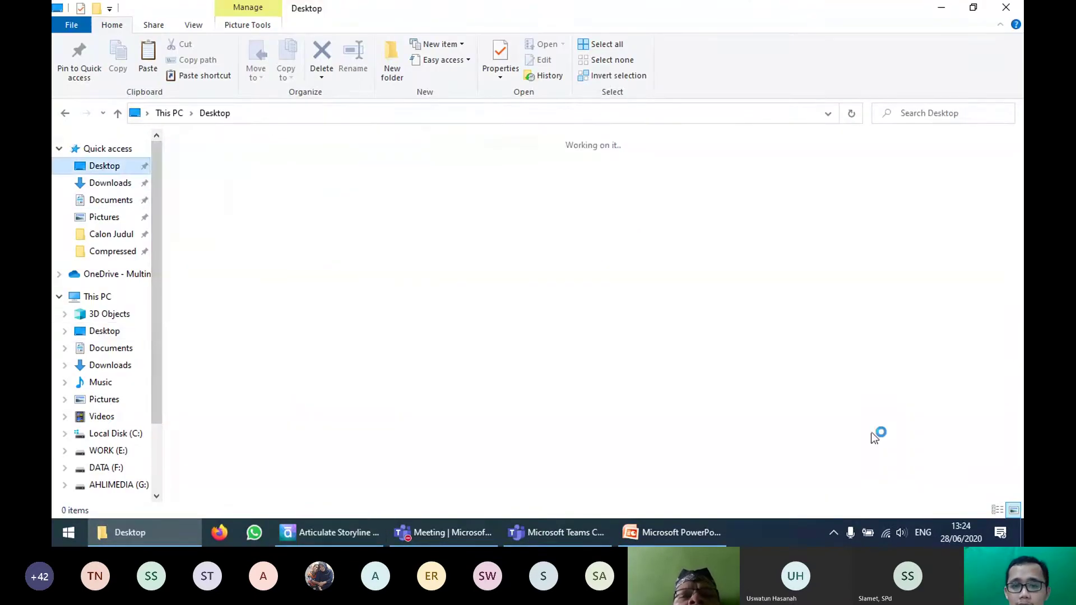
mouse_move(1001, 447)
mouse_down()
mouse_move(675, 141)
mouse_move(667, 160)
mouse_move(641, 147)
mouse_move(521, 171)
mouse_up()
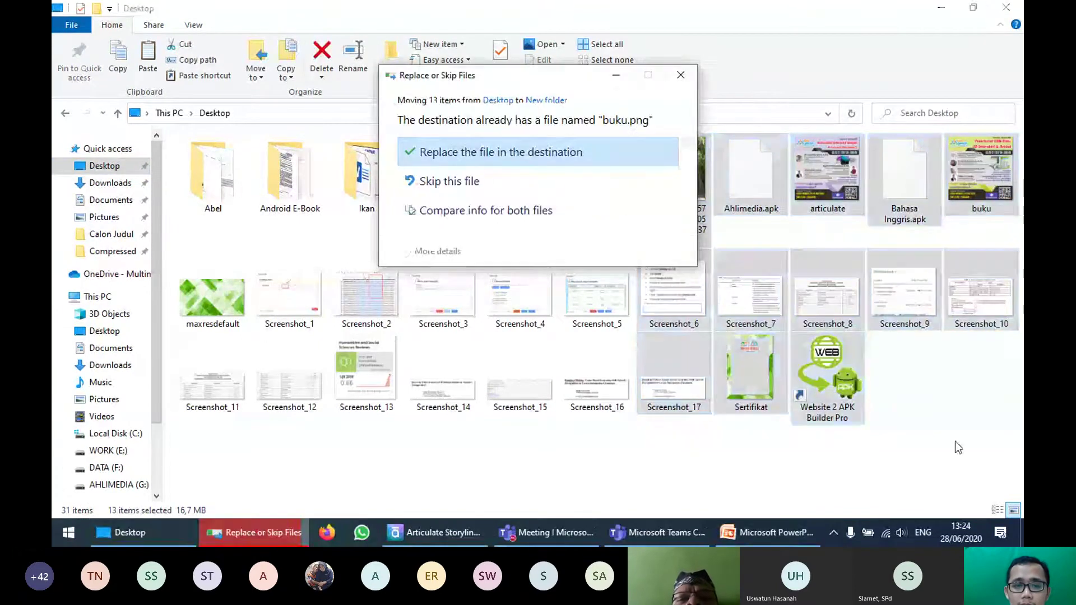
click(474, 210)
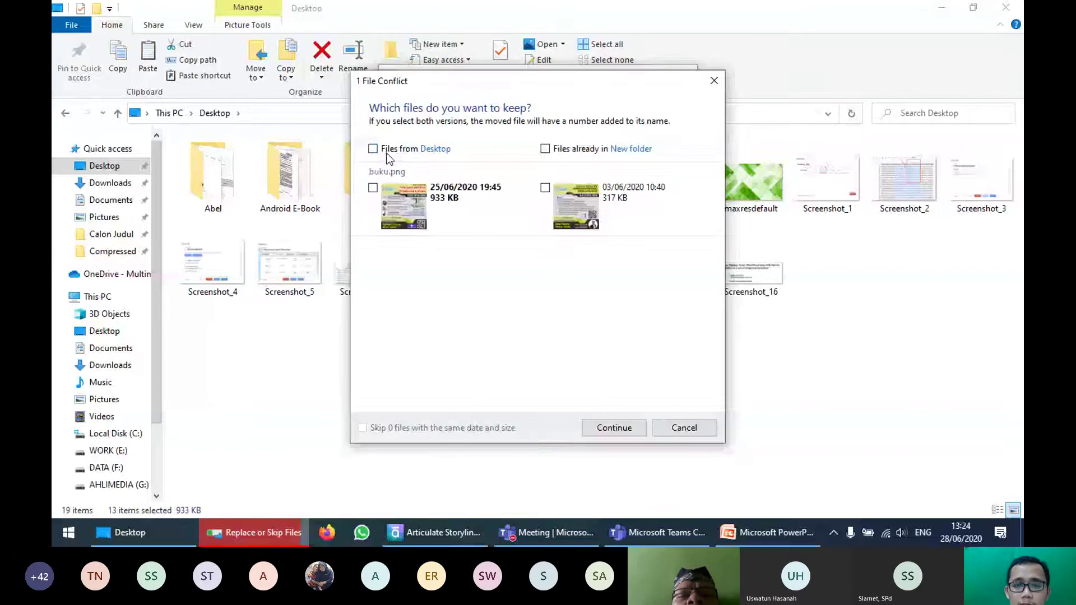
click(682, 428)
click(680, 75)
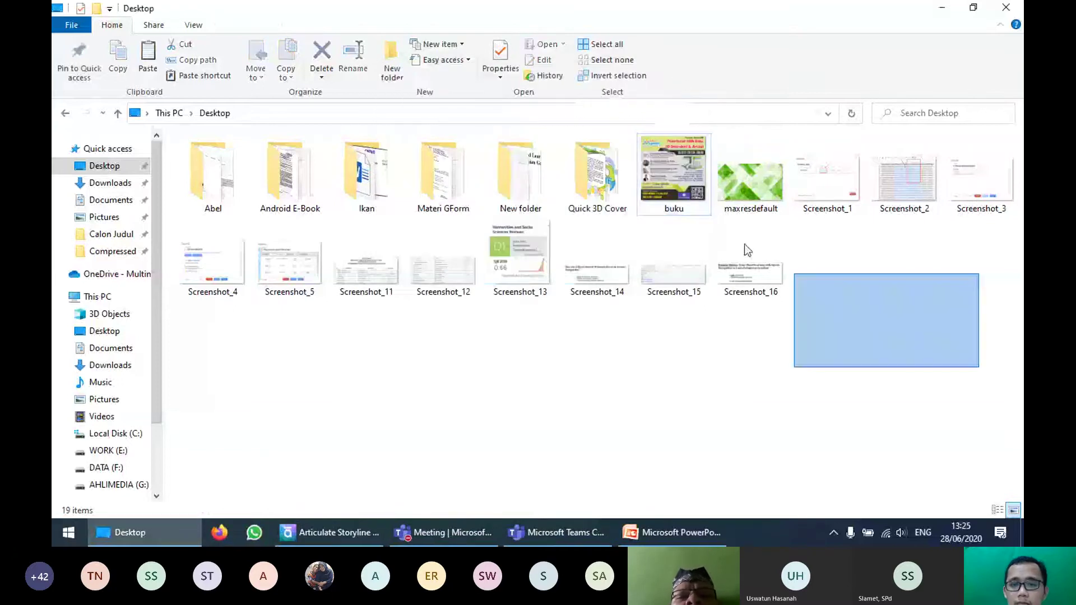
Step: Move the remaining Desktop image files into New folder, keeping the Desktop versions of all conflicting files
drag(744, 250, 527, 187)
click(497, 214)
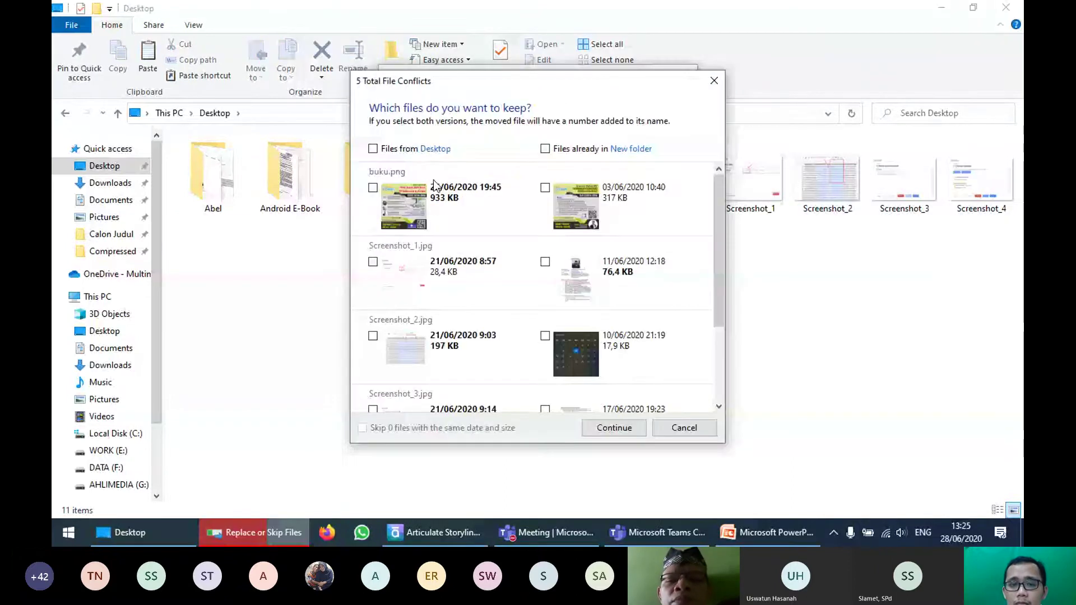
click(407, 153)
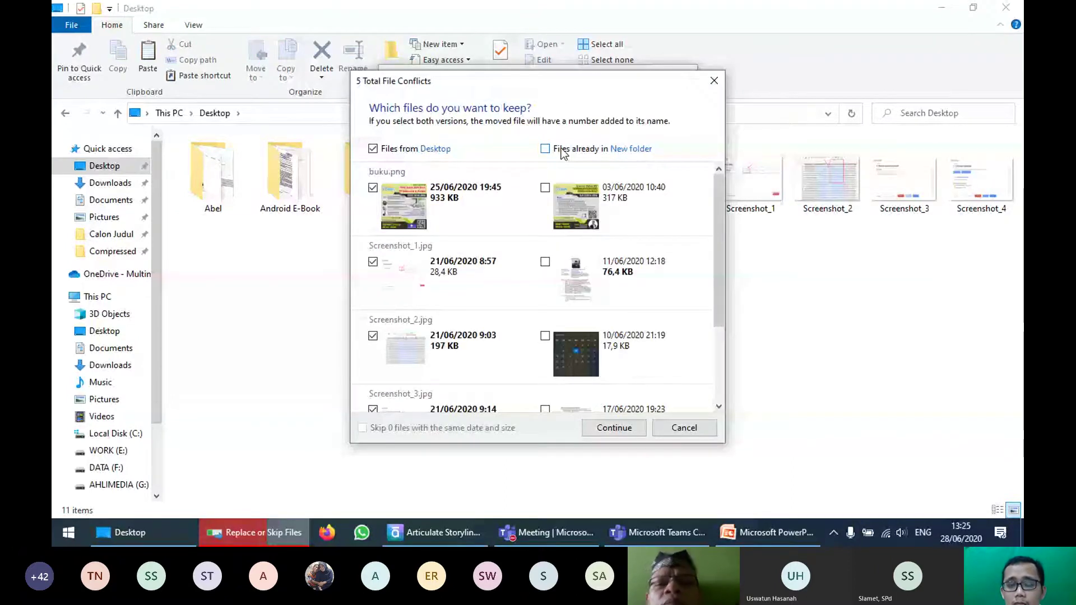
click(620, 429)
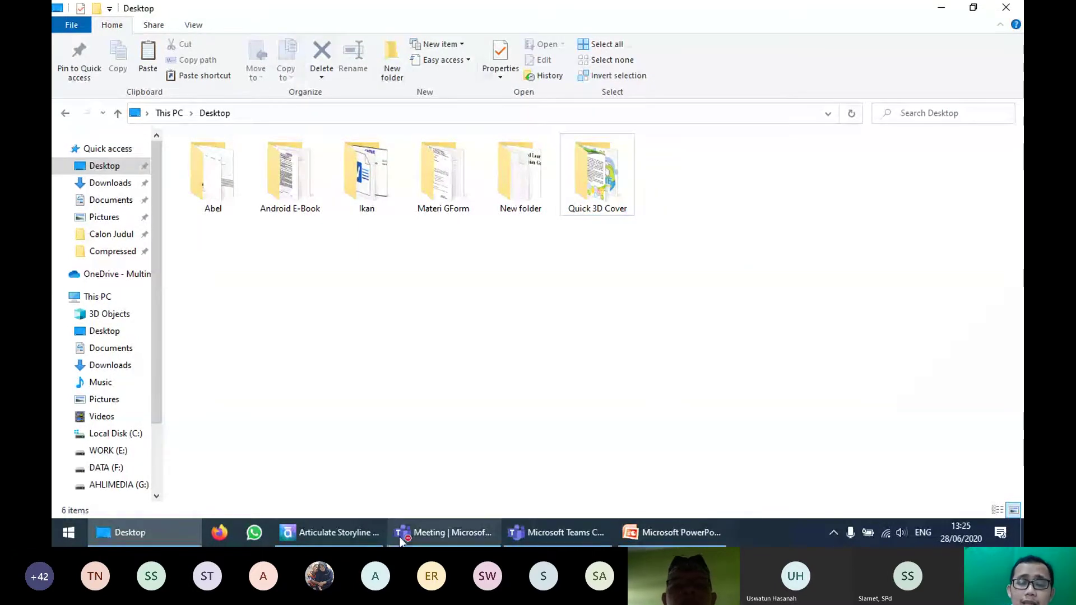
Step: Switch back to Articulate Storyline and publish the project for CD to the Desktop folder
click(344, 534)
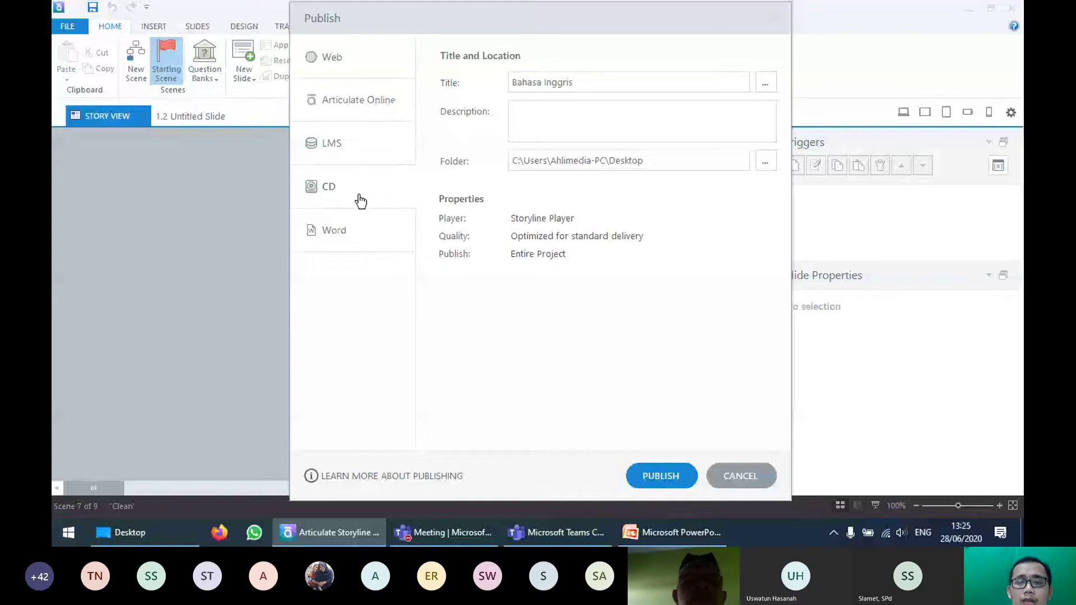
click(673, 162)
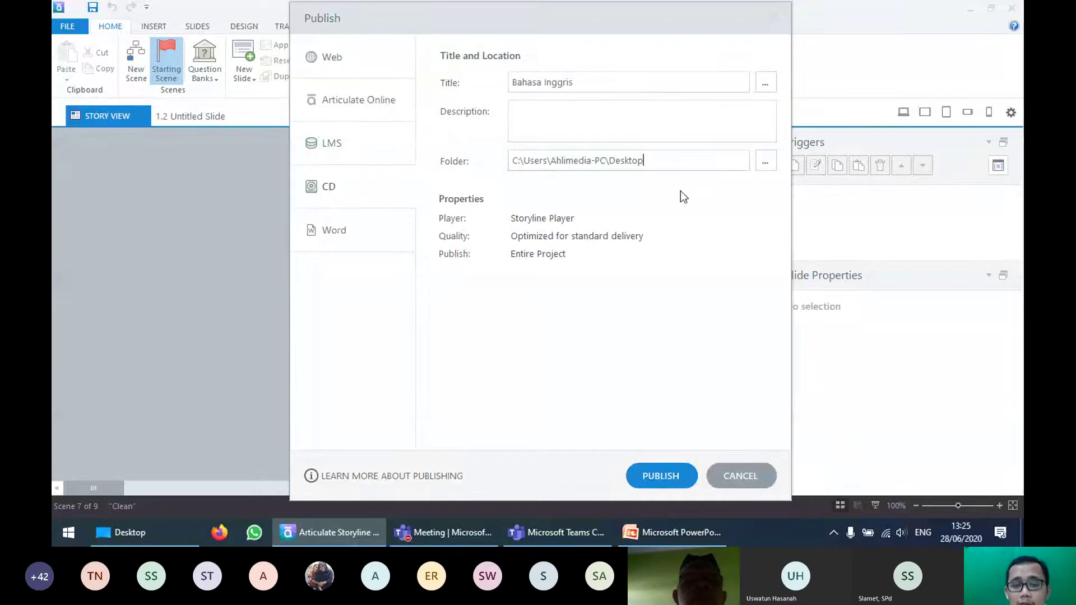
click(679, 467)
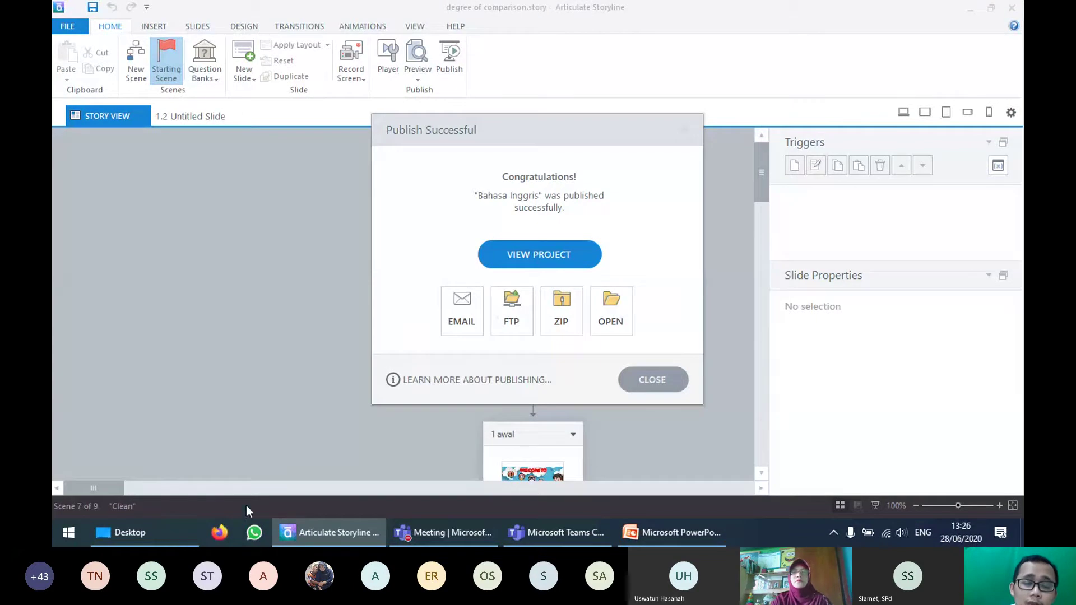
Step: Switch to File Explorer, open the "Bahasa Inggris - Storyline output" folder on the Desktop and run Launch_Story to view the published project
click(157, 543)
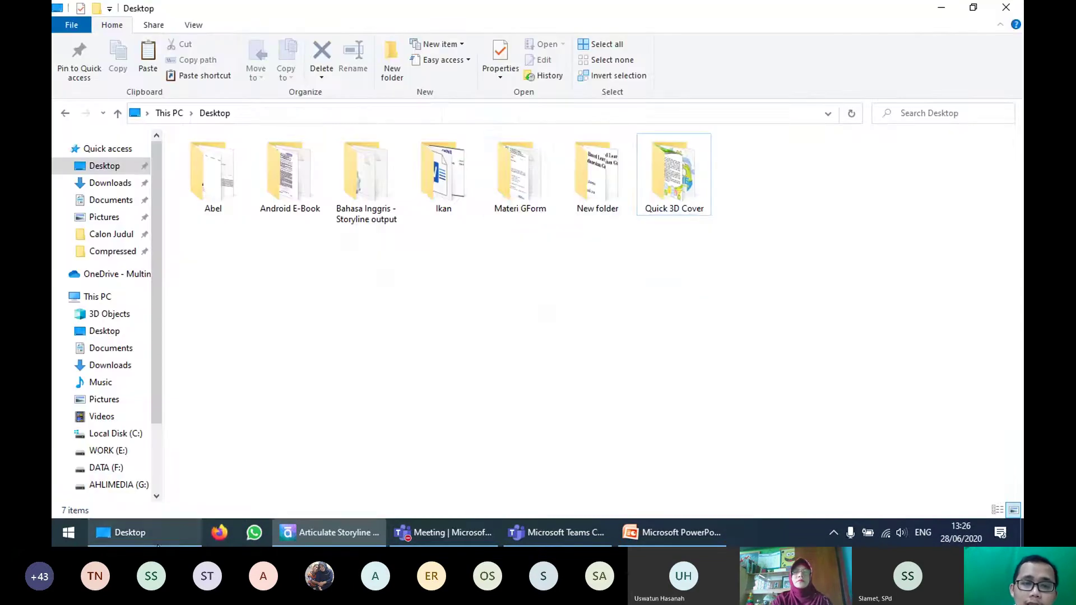
double_click(369, 183)
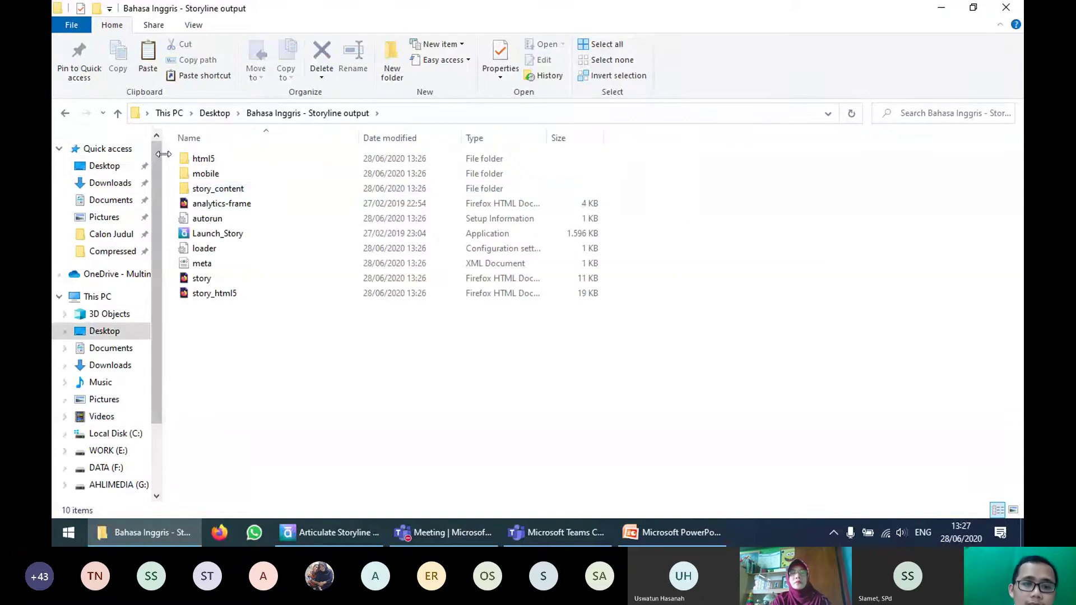
double_click(251, 234)
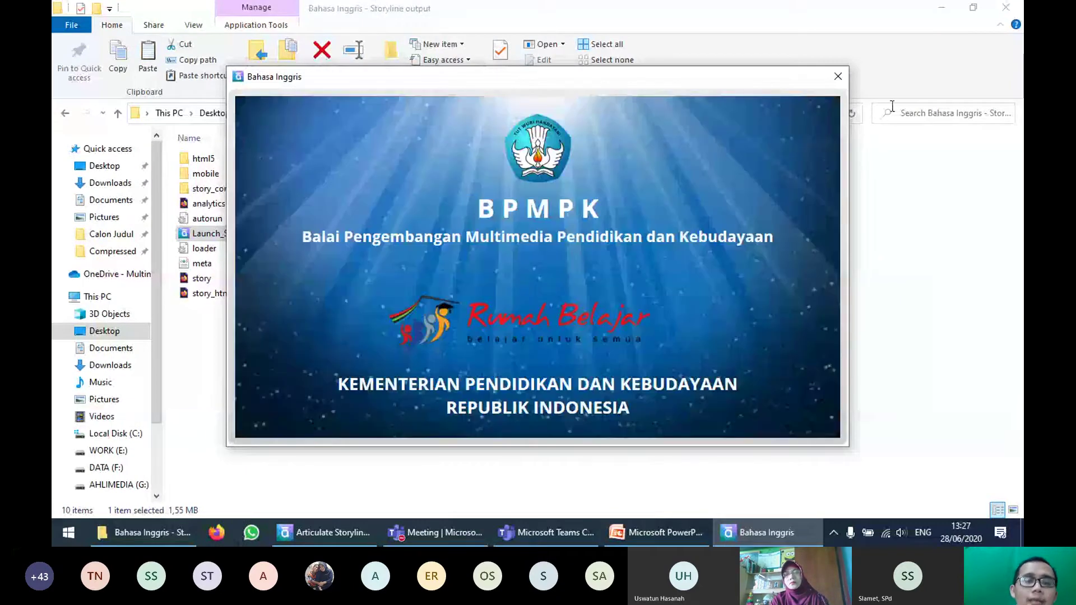
click(752, 530)
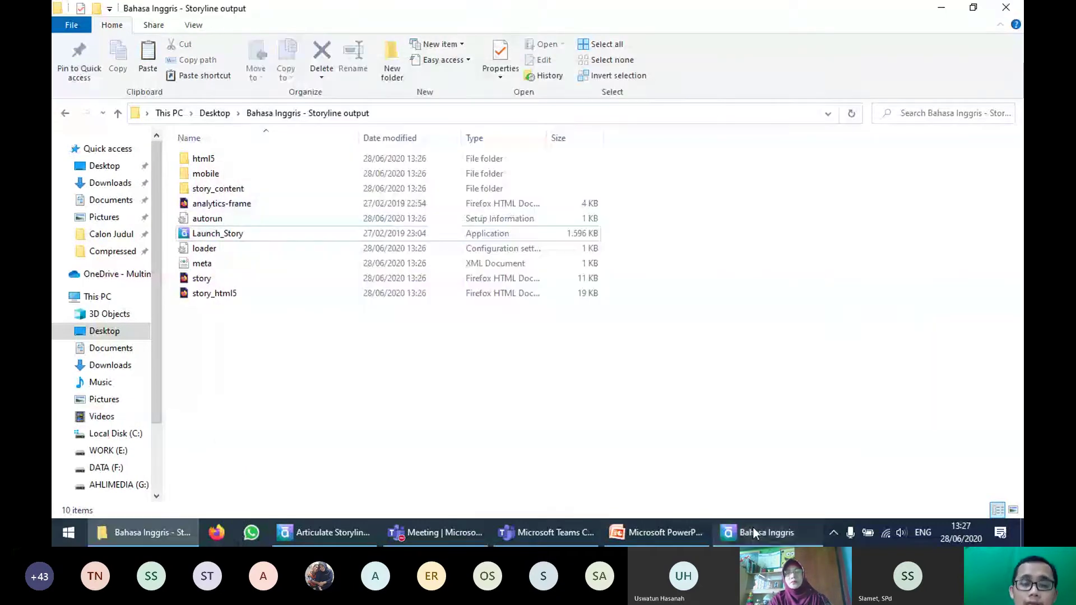
click(753, 530)
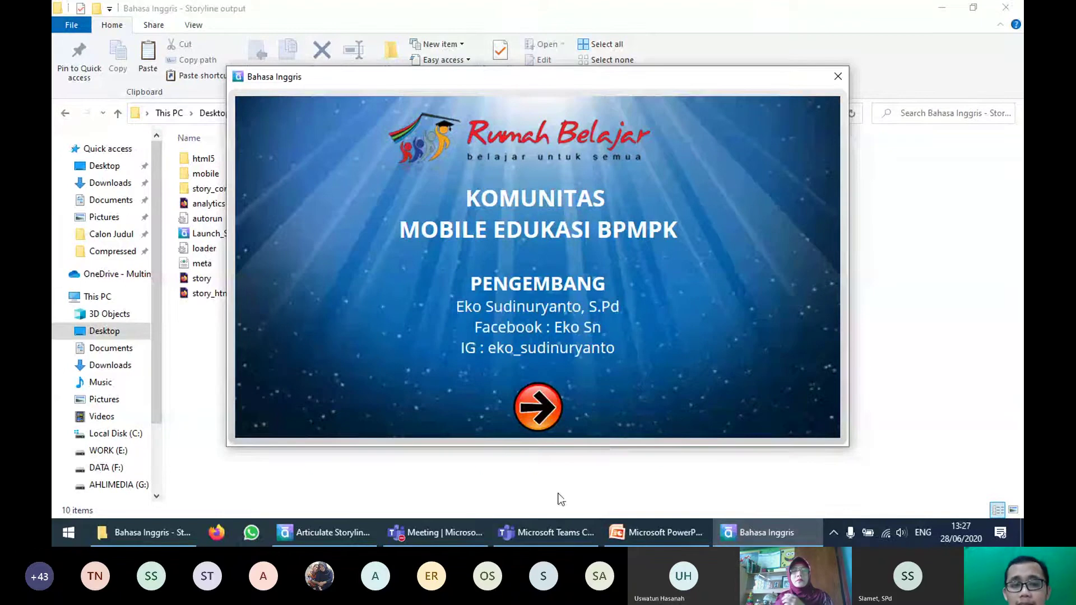
Step: Switch to the Microsoft Teams meeting and check the video grid with the participants list hidden and shown
mouse_move(436, 535)
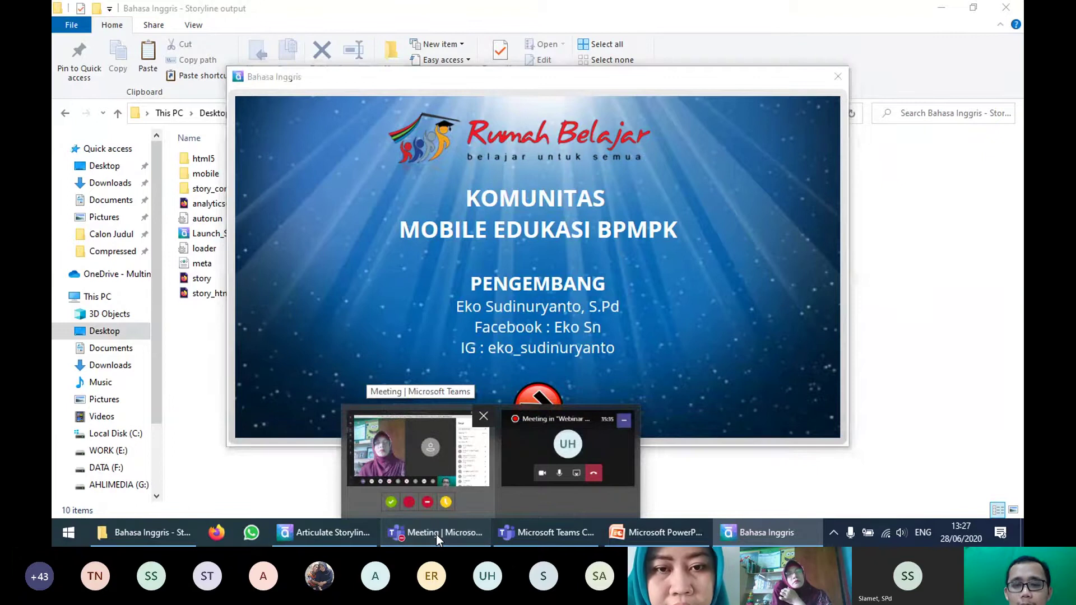
click(436, 534)
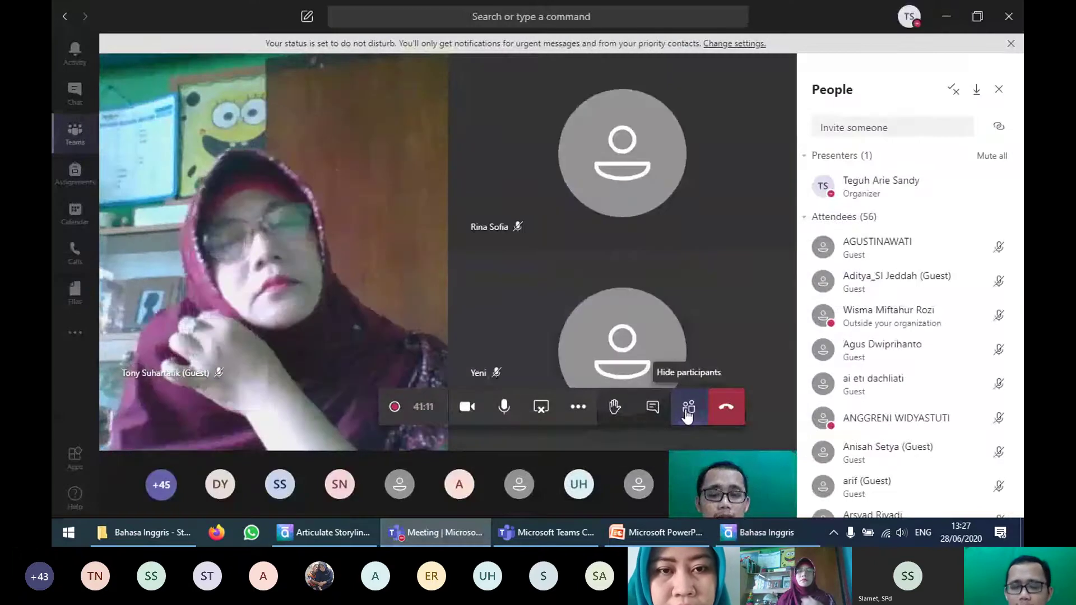
click(688, 416)
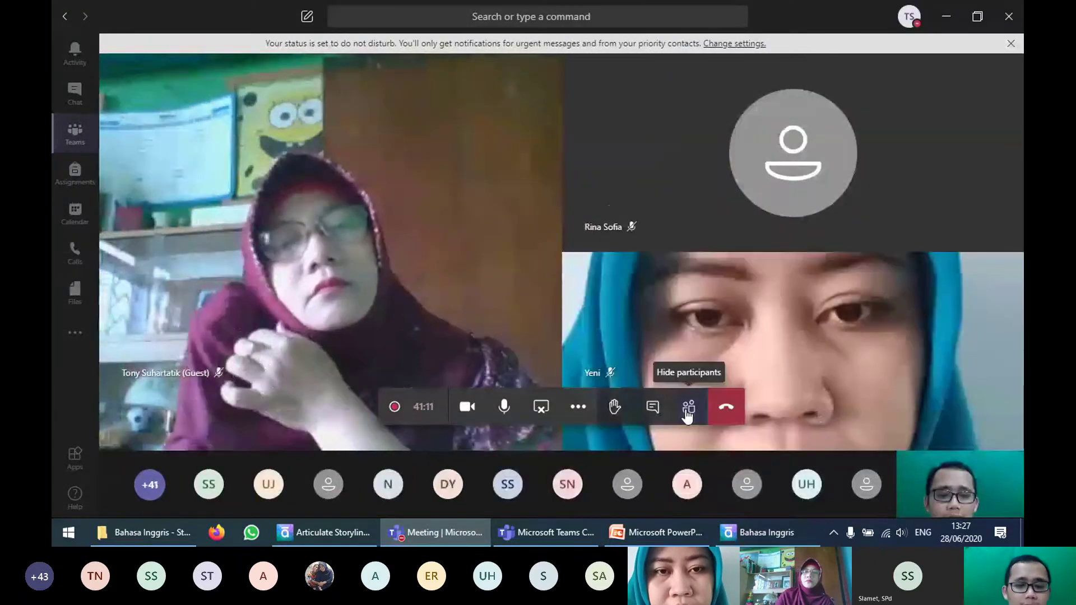
click(688, 415)
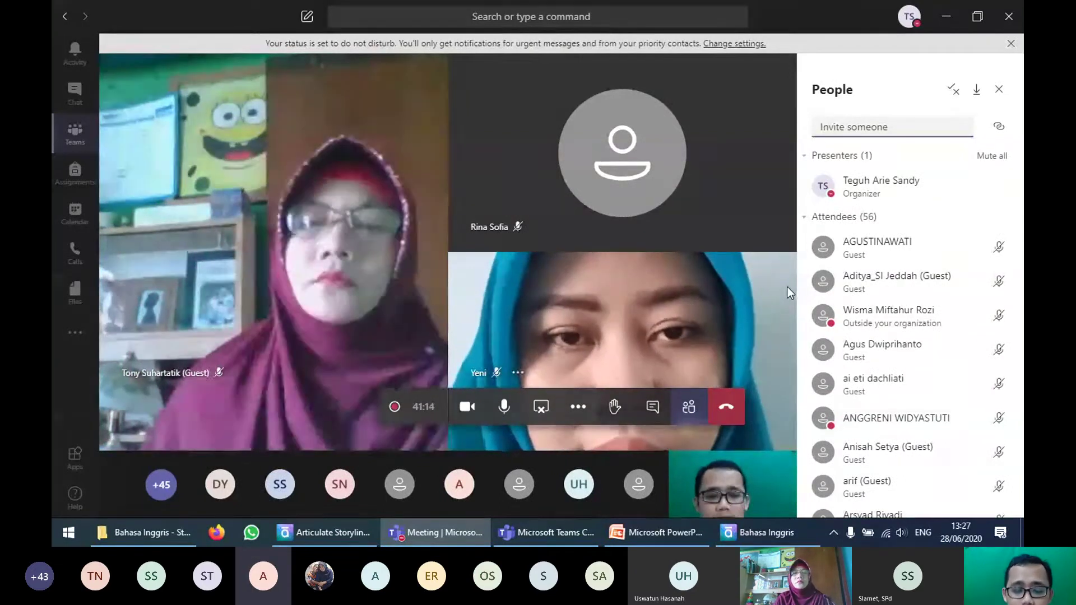
Step: Switch to Articulate Storyline, dismiss the publish success dialog and return to the Microsoft Teams meeting
click(299, 538)
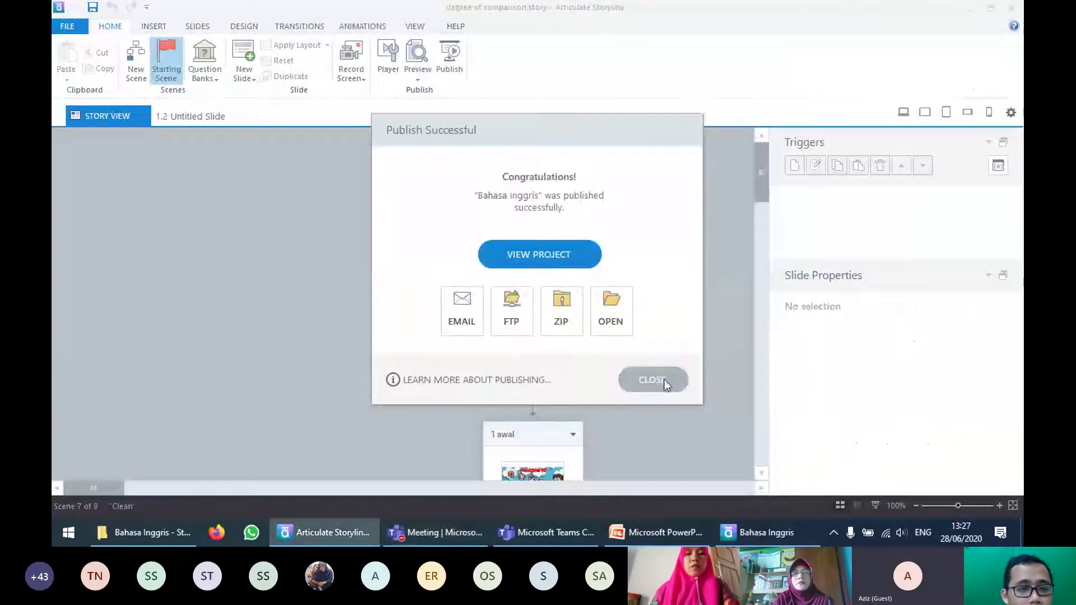
click(665, 379)
click(760, 536)
click(463, 535)
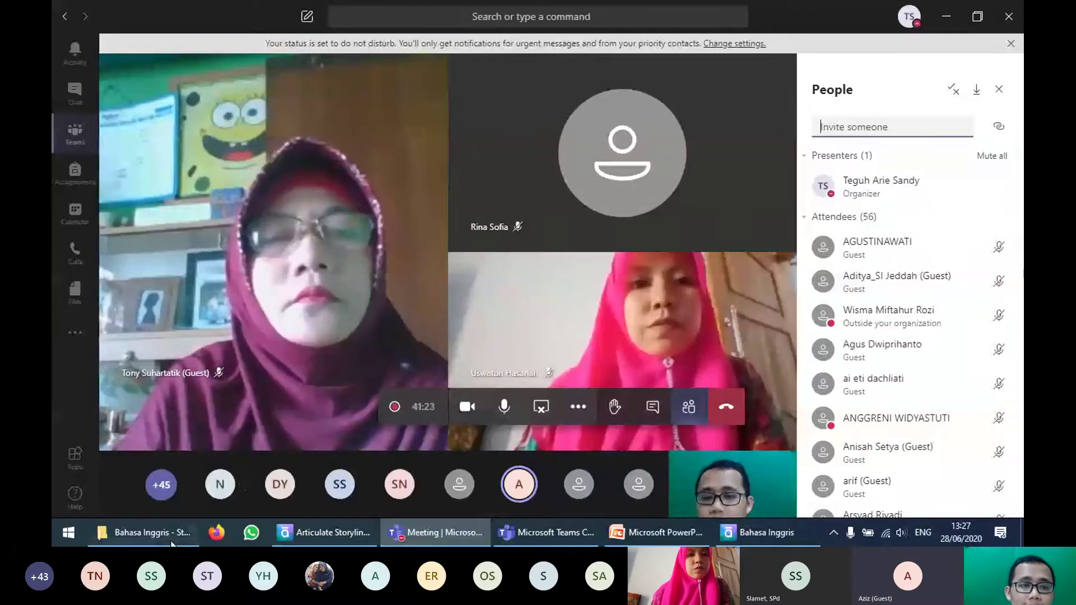
Step: Switch to File Explorer, reopen the "Bahasa Inggris - Storyline output" folder and close the running Bahasa Inggris presentation
click(146, 534)
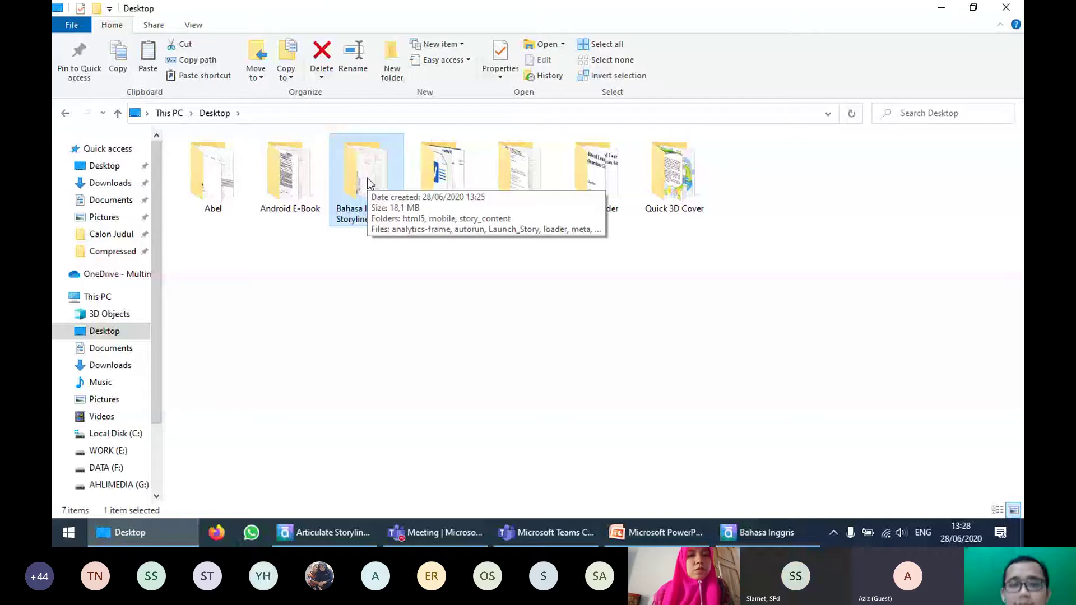
double_click(367, 177)
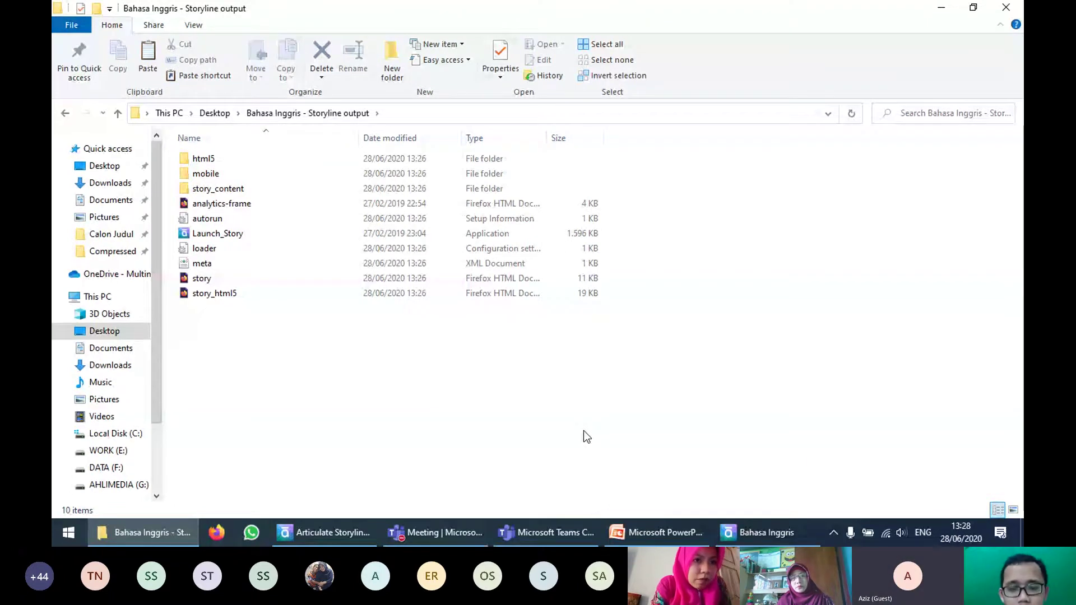
click(764, 541)
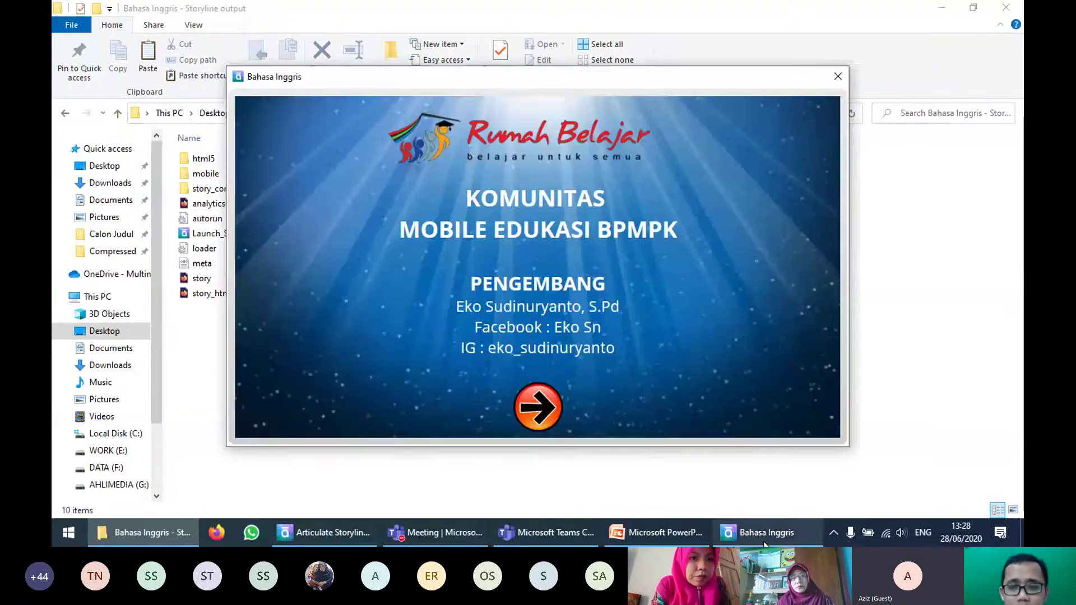
click(833, 71)
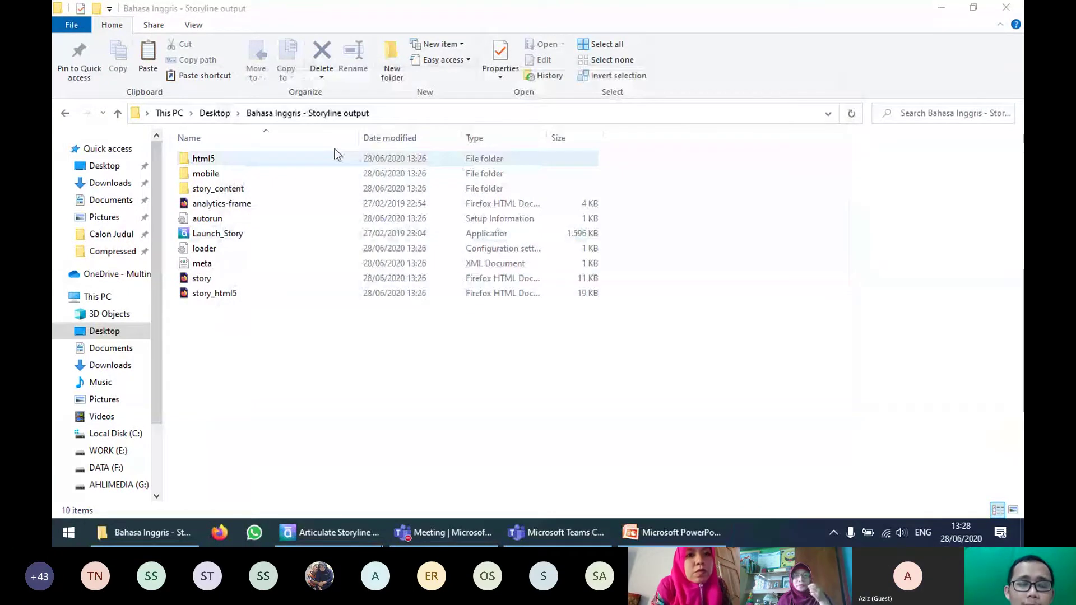
Step: Review the published output folder on the Desktop and its contents, and select the Launch_Story application
click(217, 114)
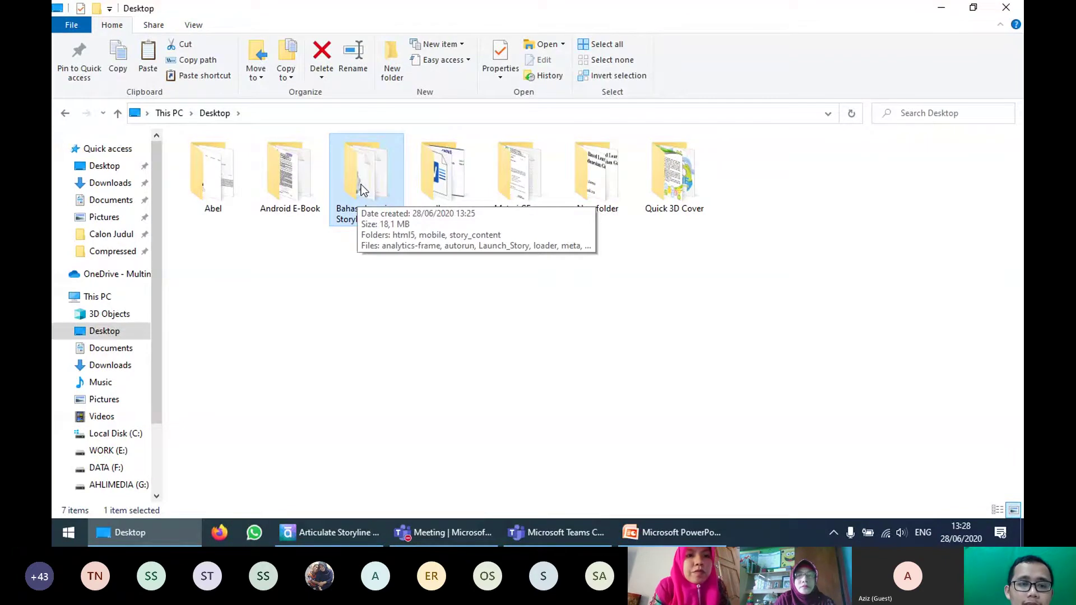
double_click(361, 184)
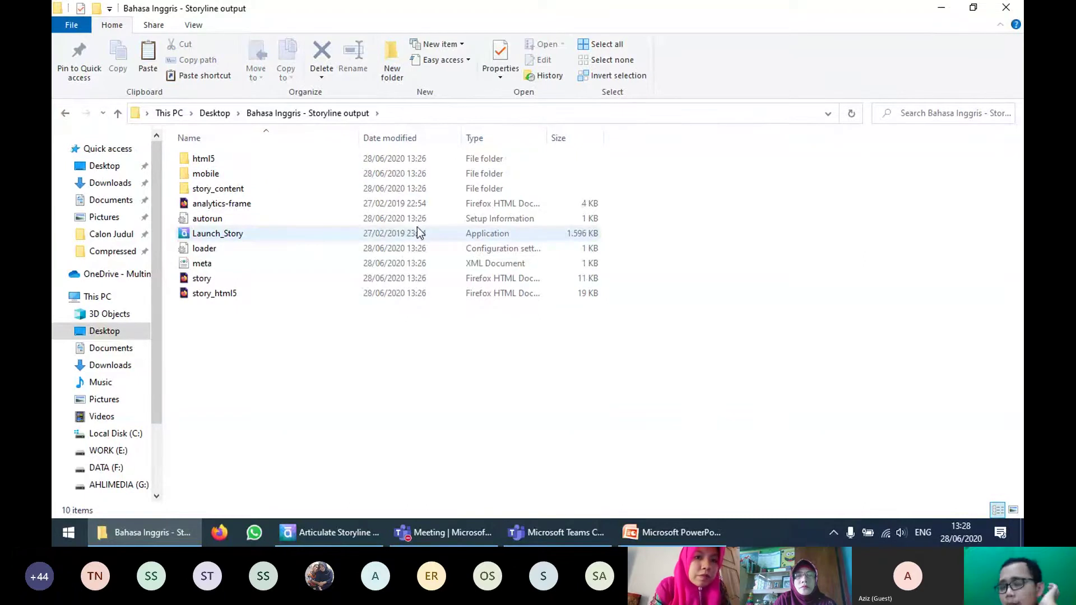
click(224, 115)
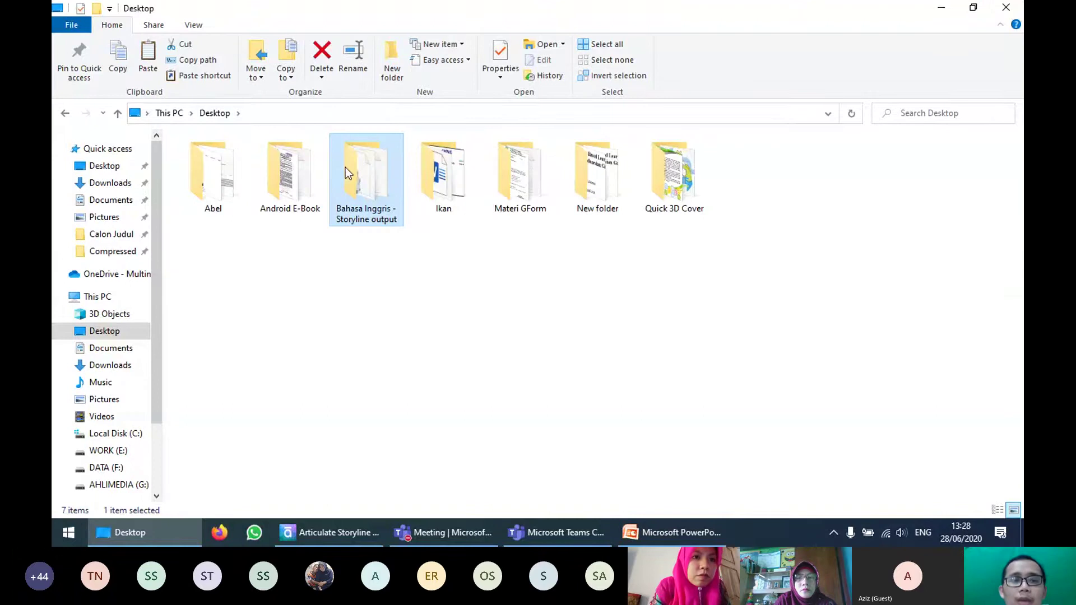
double_click(345, 167)
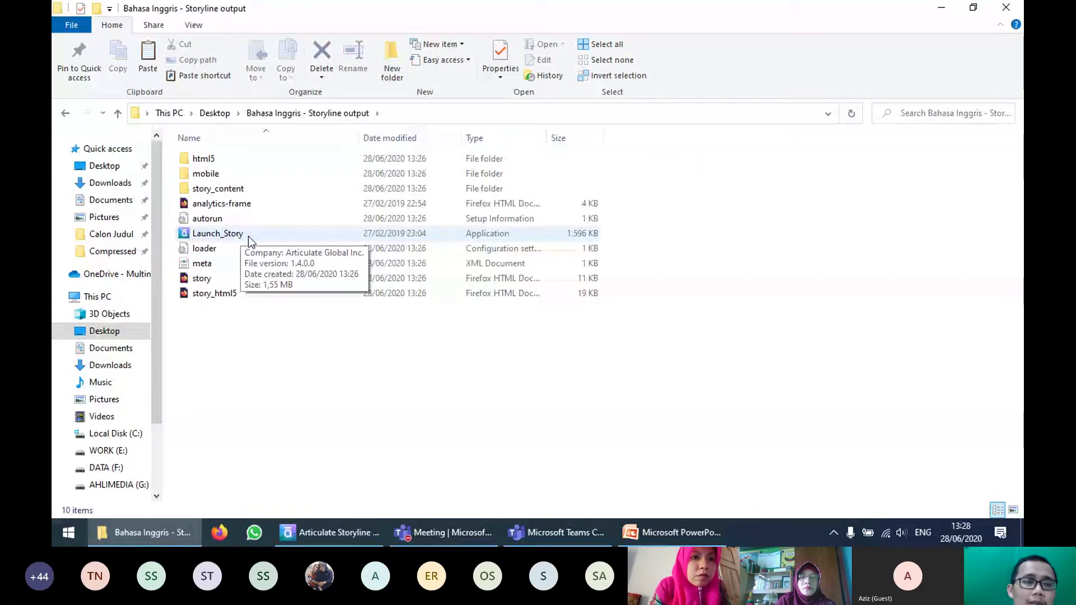
click(248, 233)
click(248, 233)
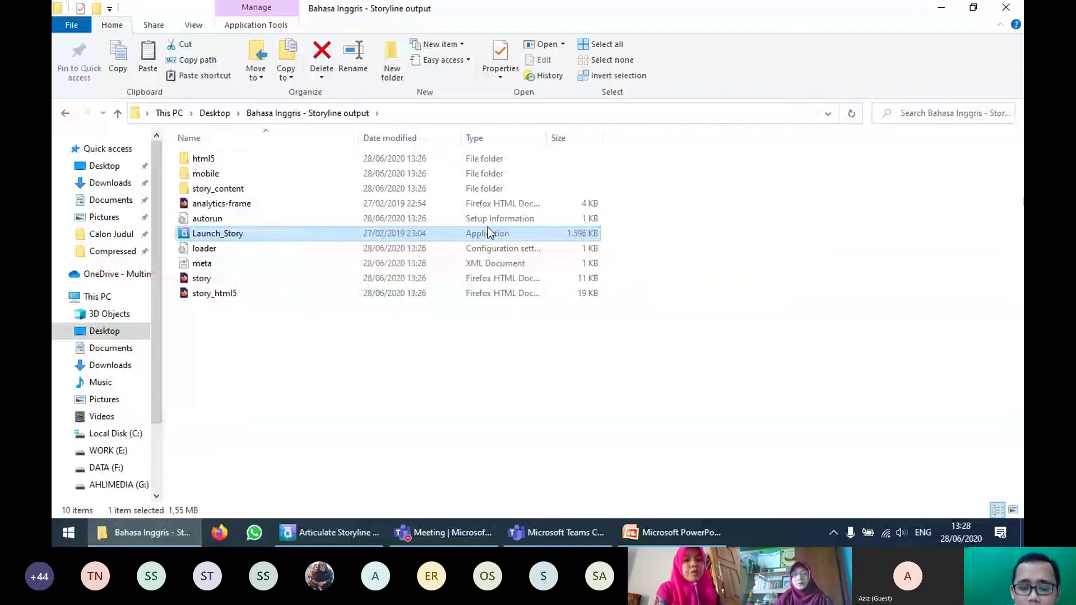
Step: Bring up Articulate Storyline briefly, return to the Microsoft Teams meeting and raise the speaker volume to 36
click(347, 535)
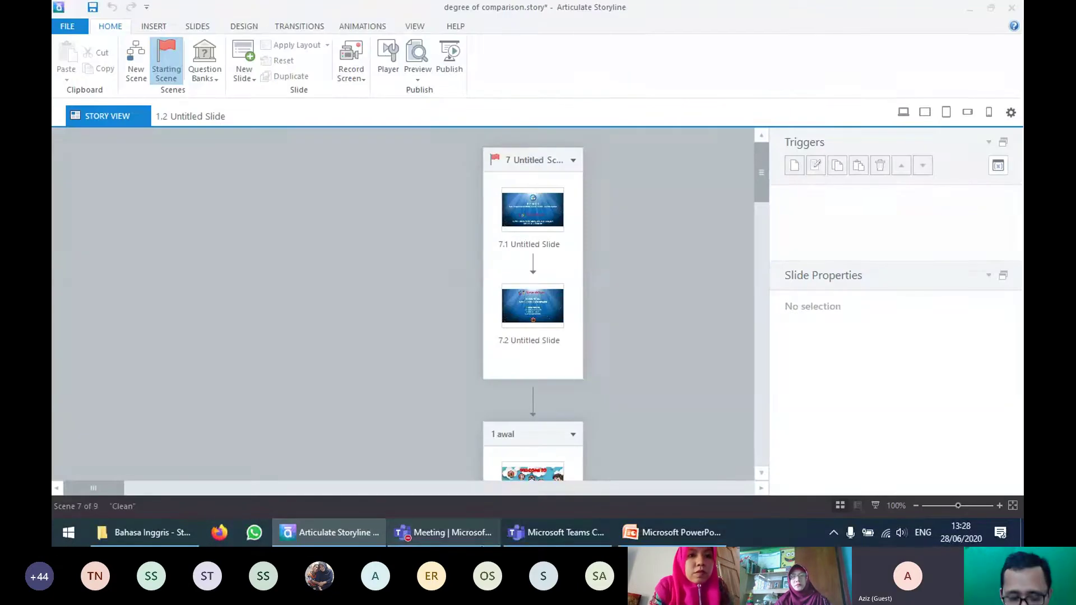
click(480, 538)
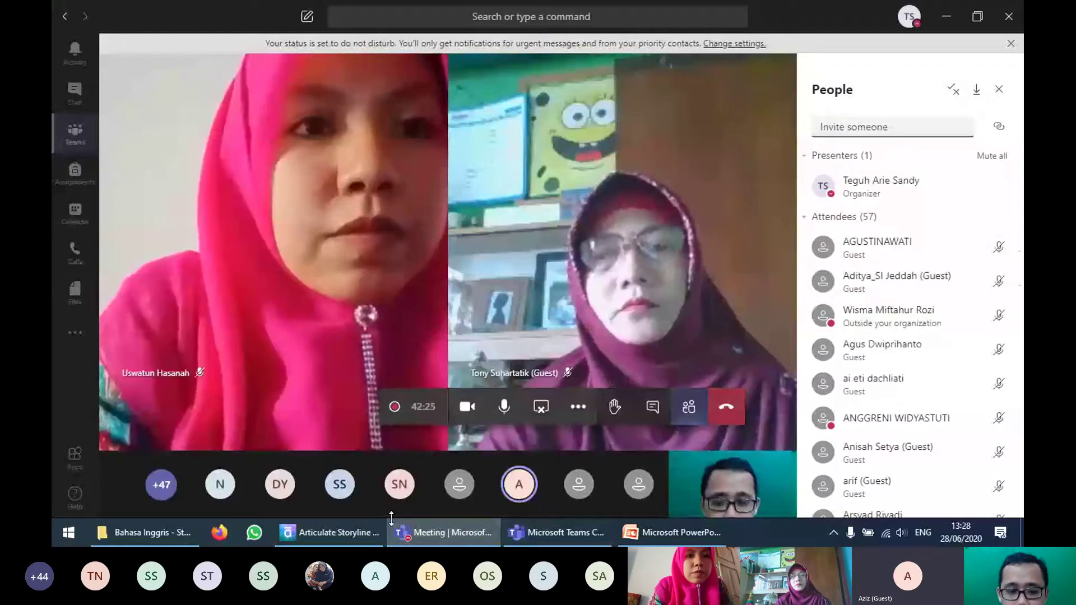
mouse_move(362, 543)
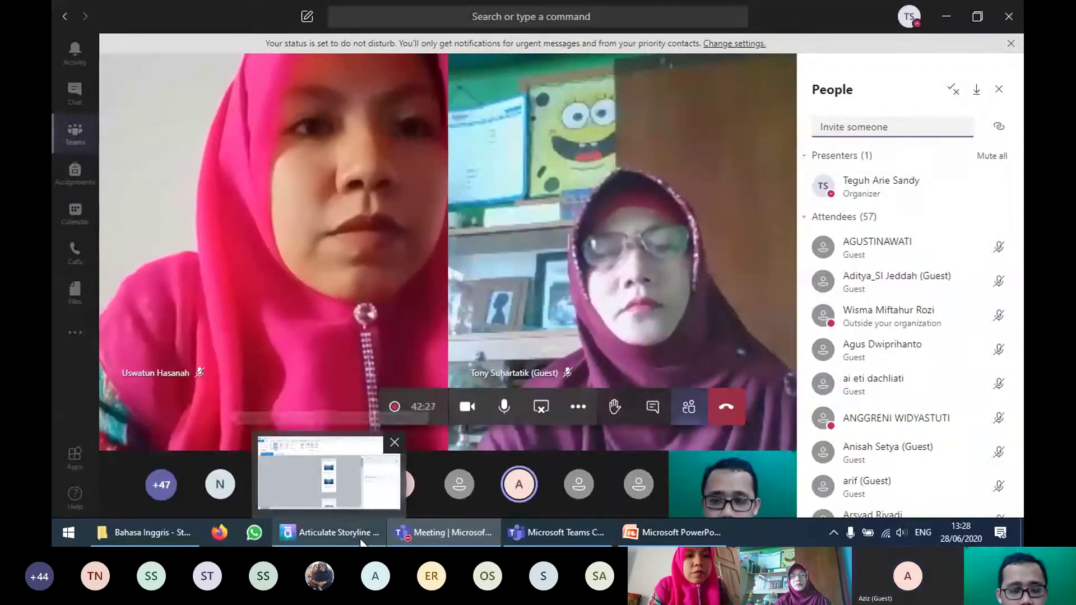
click(900, 532)
key(XF86AudioRaiseVolume)
key(XF86AudioRaiseVolume)
key(XF86AudioRaiseVolume)
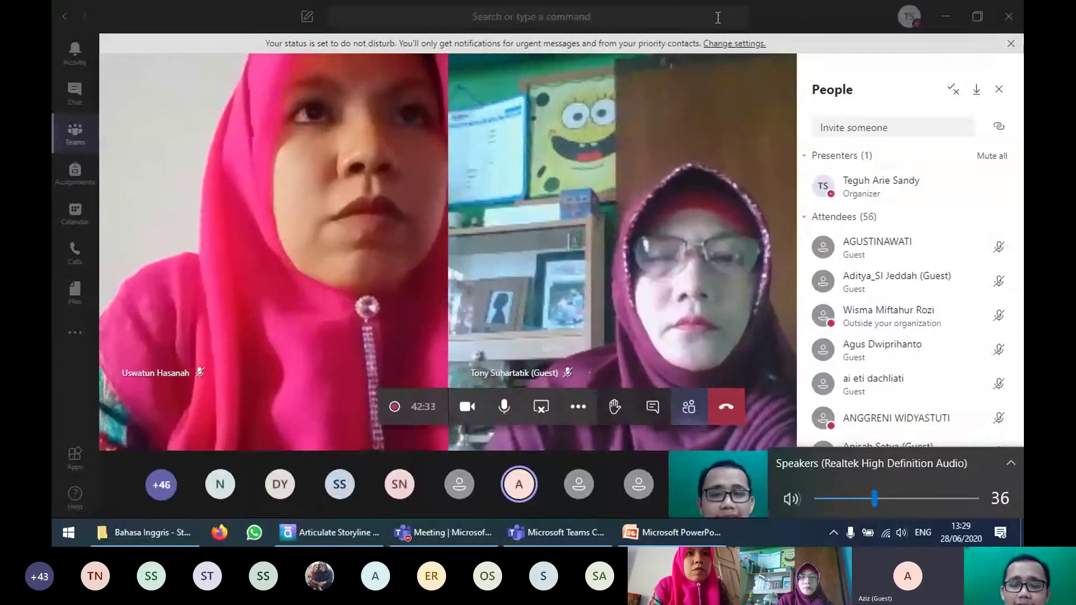
Step: Close the do-not-disturb notice in the Teams meeting, and switch to File Explorer to show the output folder's contents as large icons
click(251, 21)
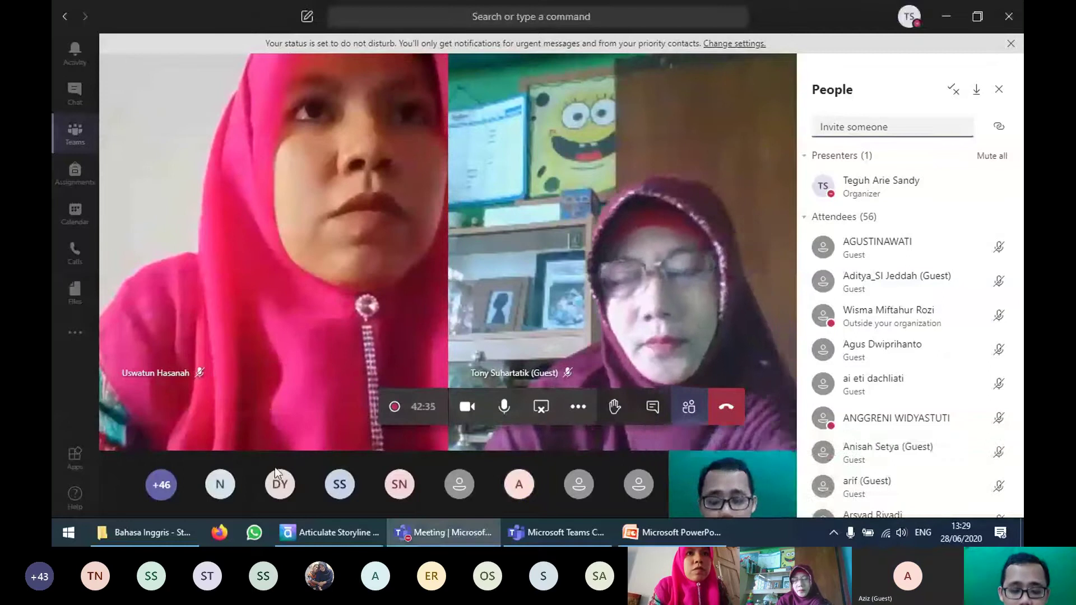
click(1011, 43)
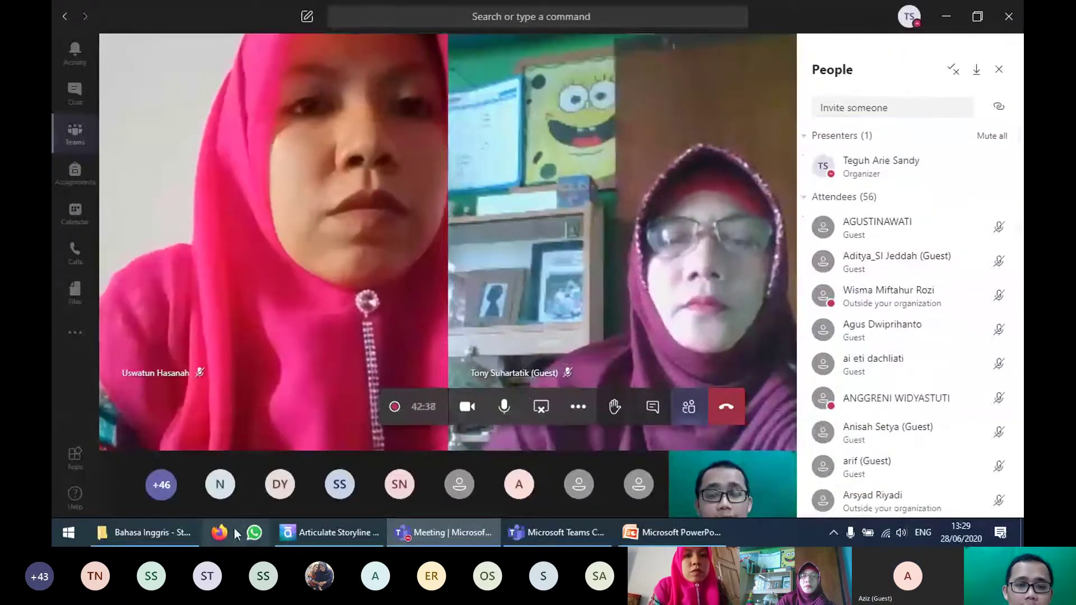
click(146, 532)
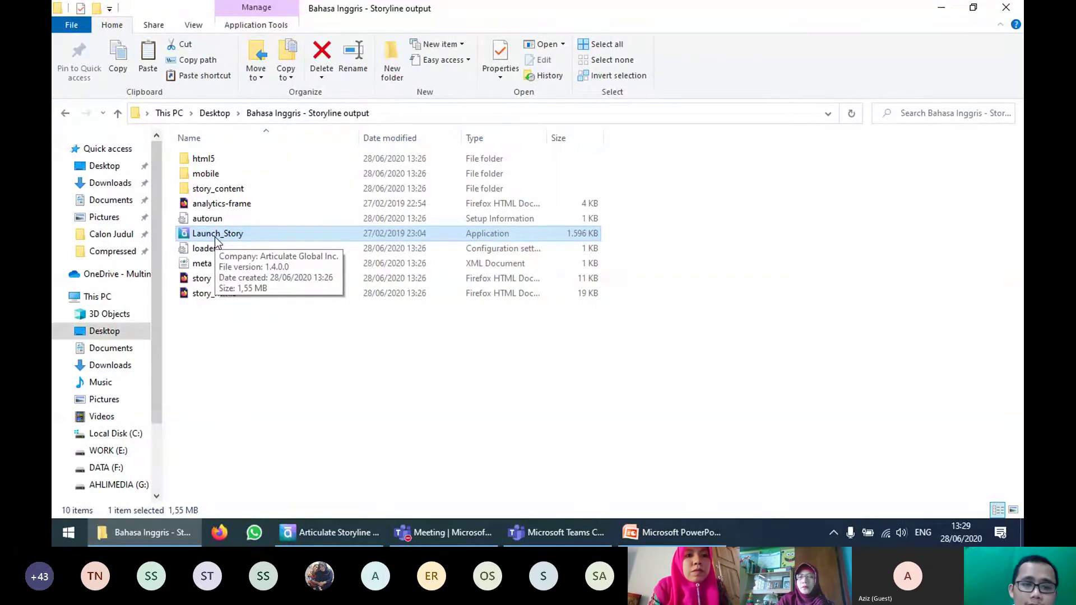
click(1014, 511)
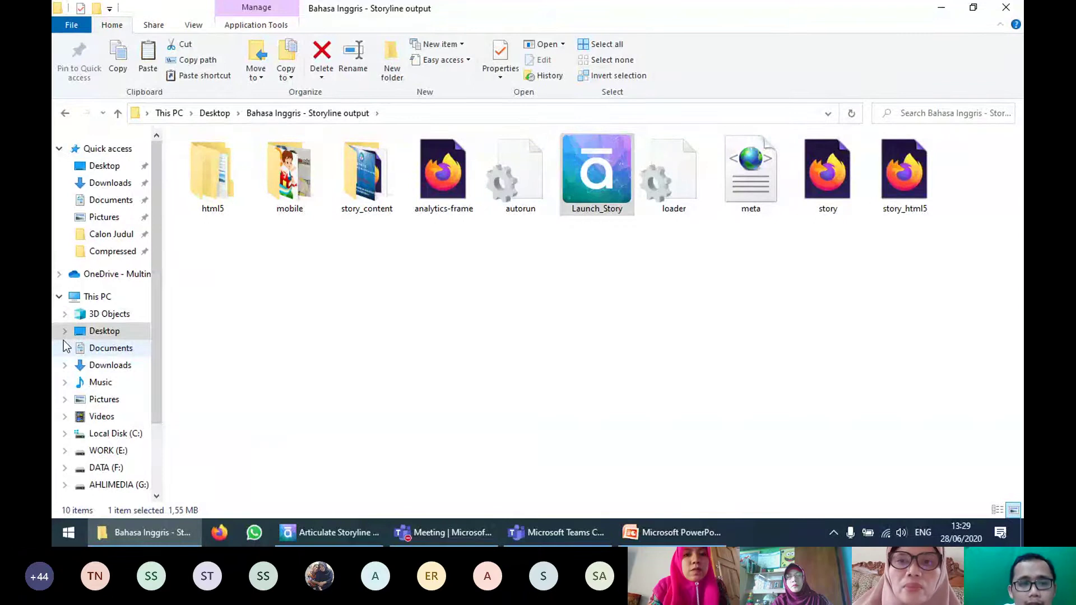
Step: Locate the "Bahasa Inggris - Storyline output" folder on the Desktop and view its contents, including the Launch_Story application
click(212, 114)
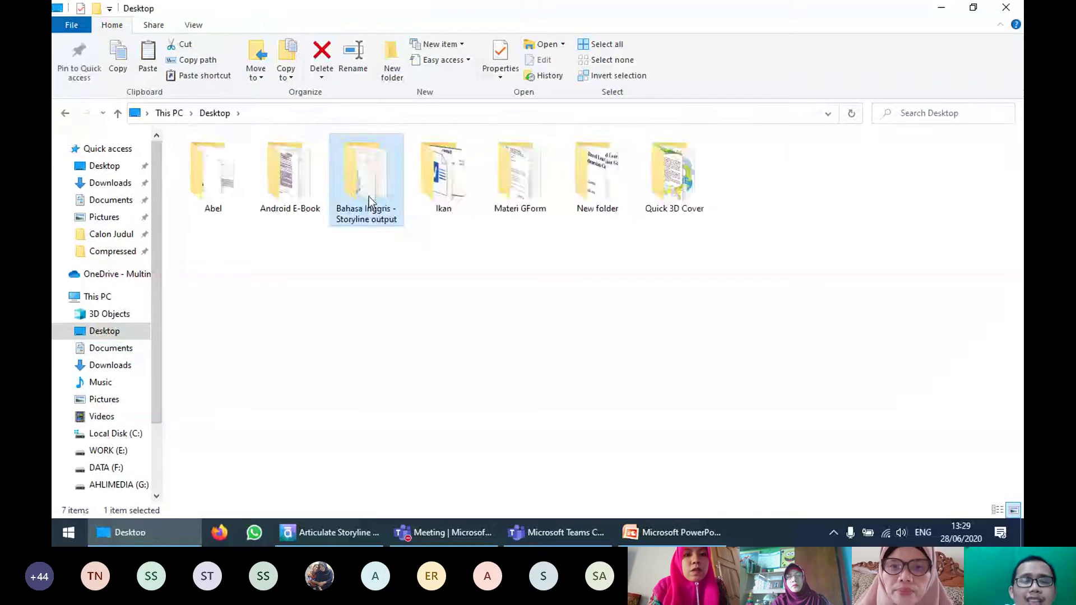
double_click(369, 196)
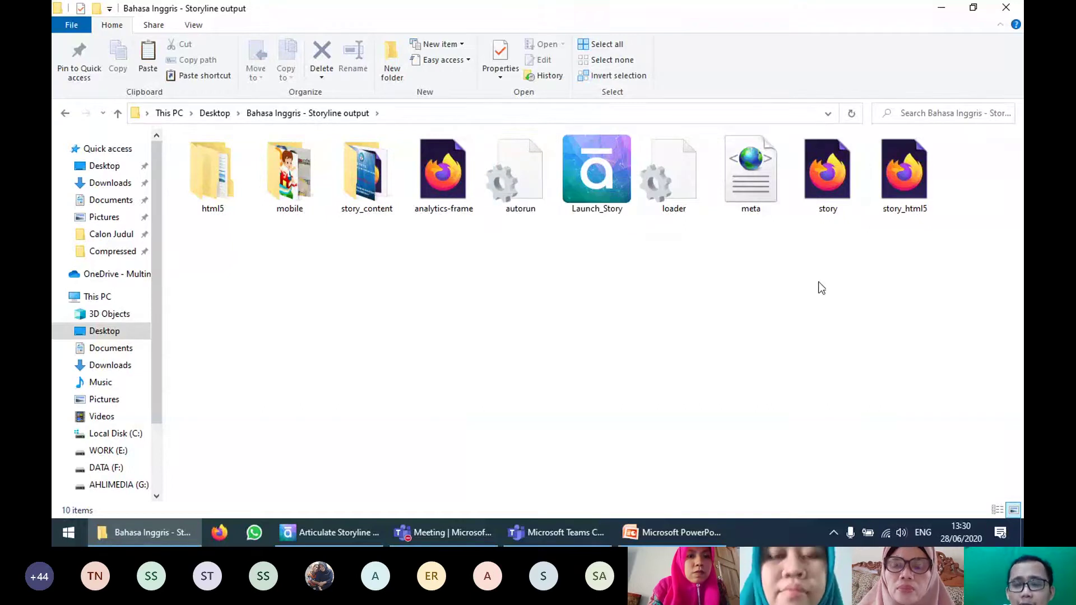
click(606, 182)
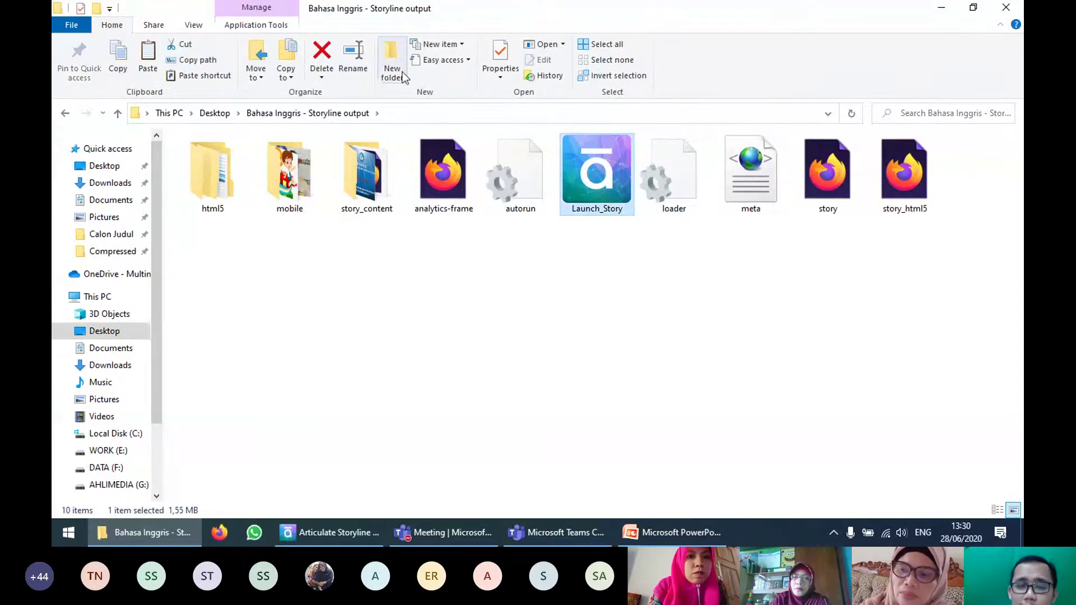
click(224, 115)
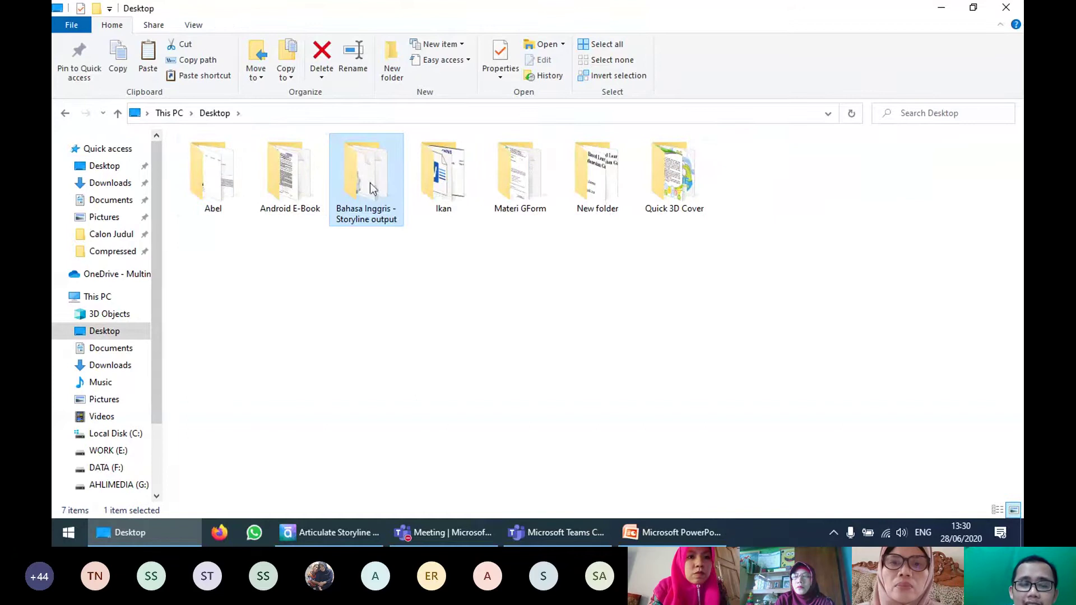
double_click(370, 183)
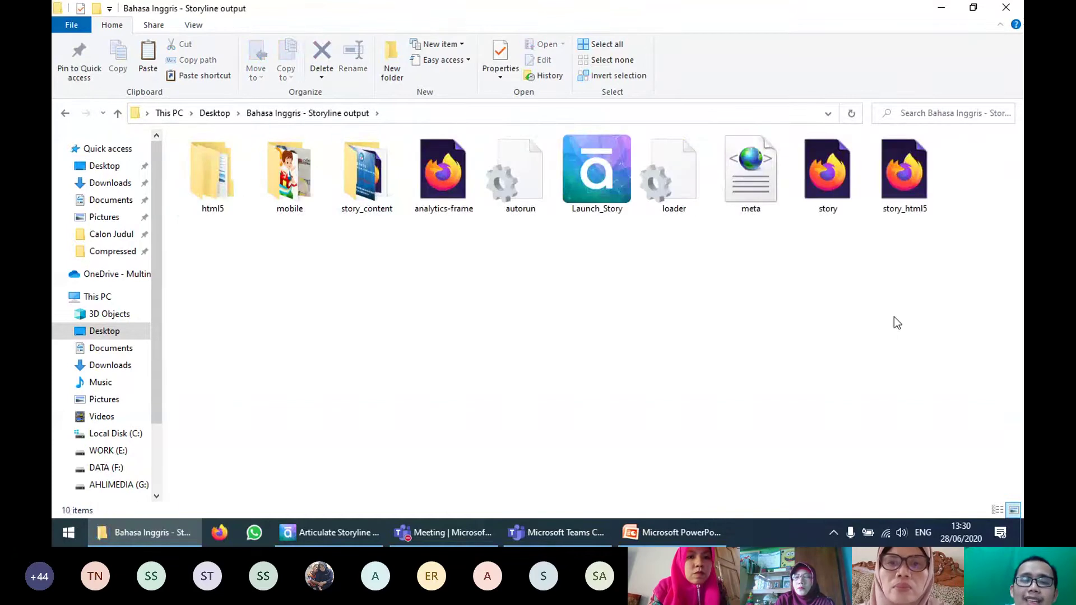
Step: Try to send all files and folders in the output folder to DVD RW Drive (D:), and cancel the burn request
drag(914, 311, 227, 167)
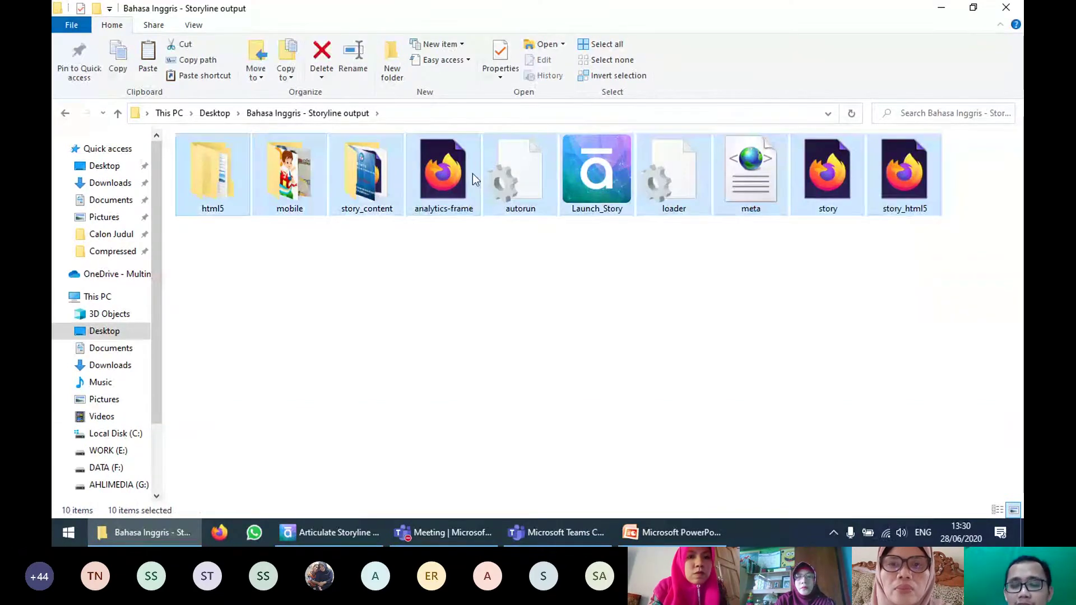
double_click(504, 177)
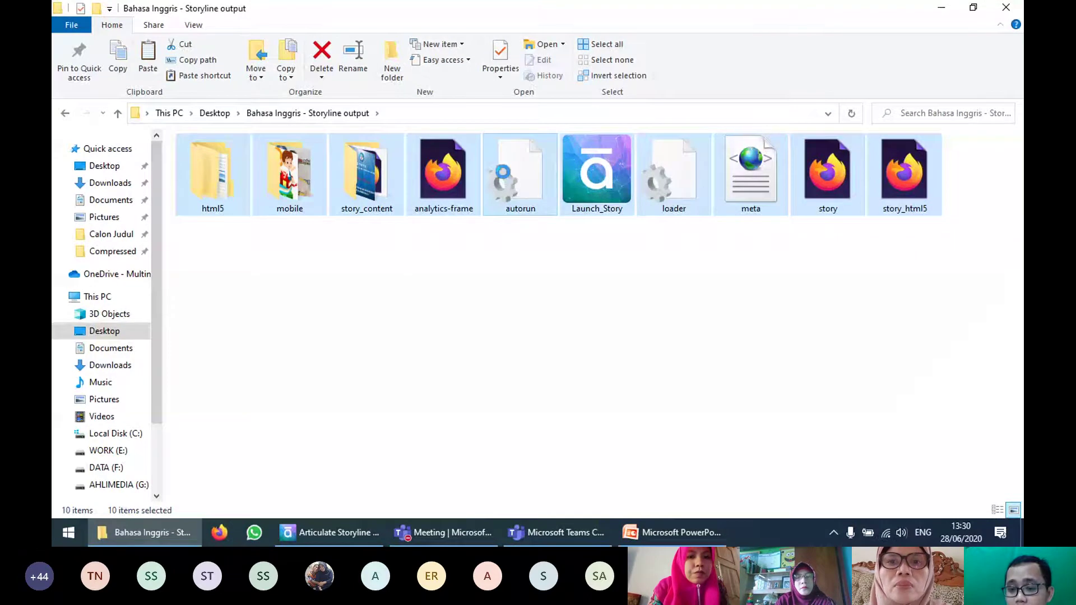
right_click(504, 175)
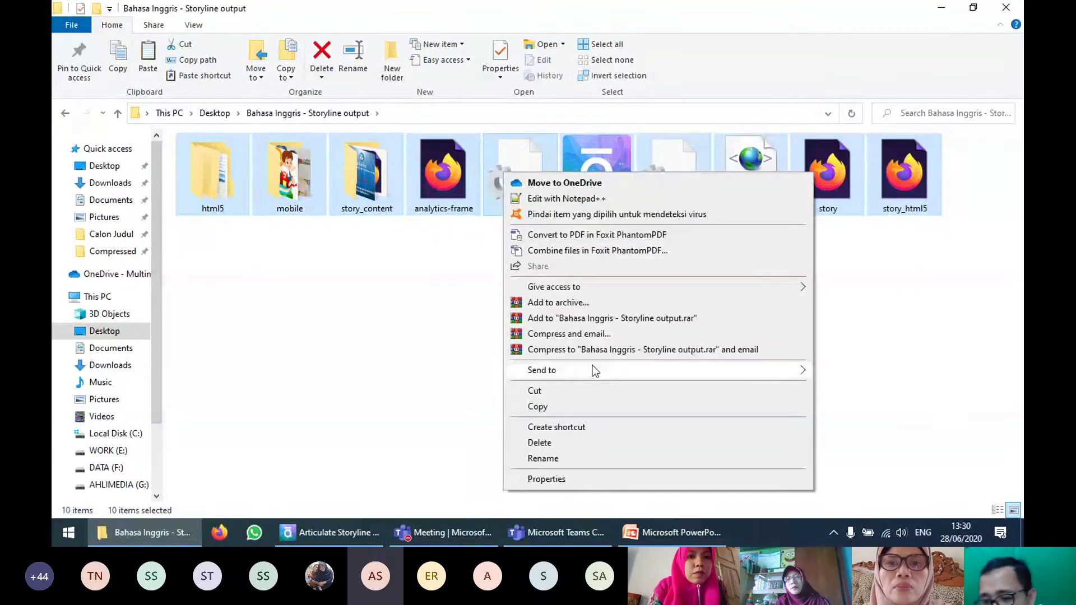
mouse_move(596, 371)
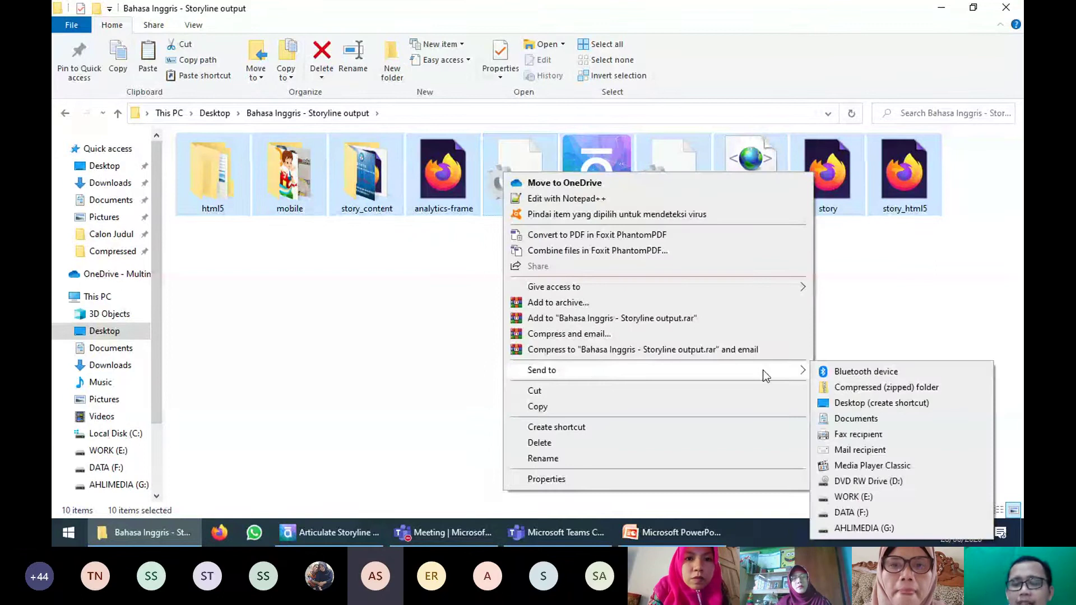
click(883, 482)
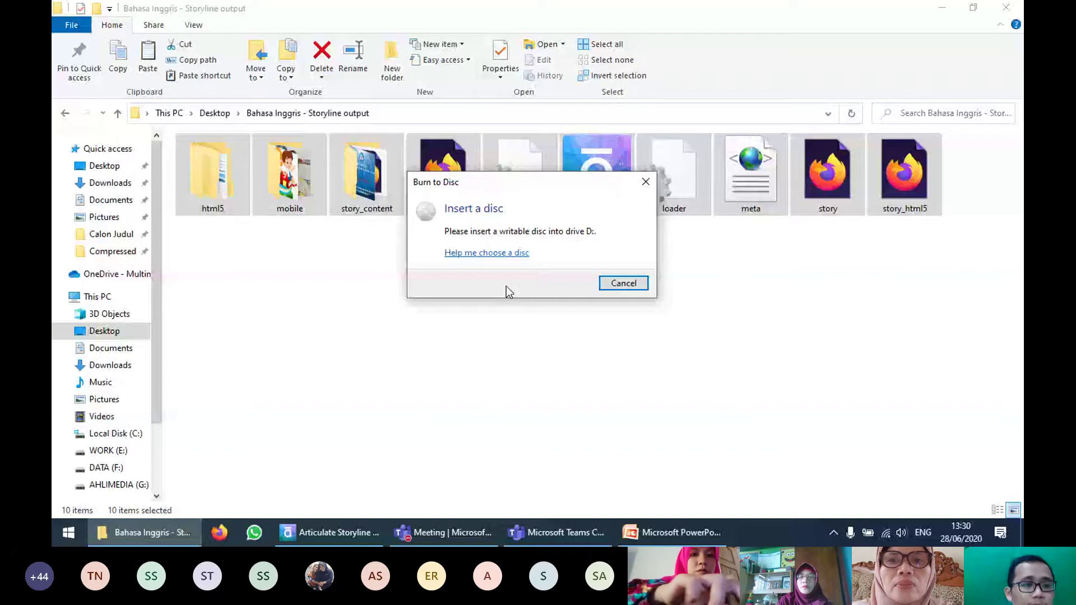
click(633, 283)
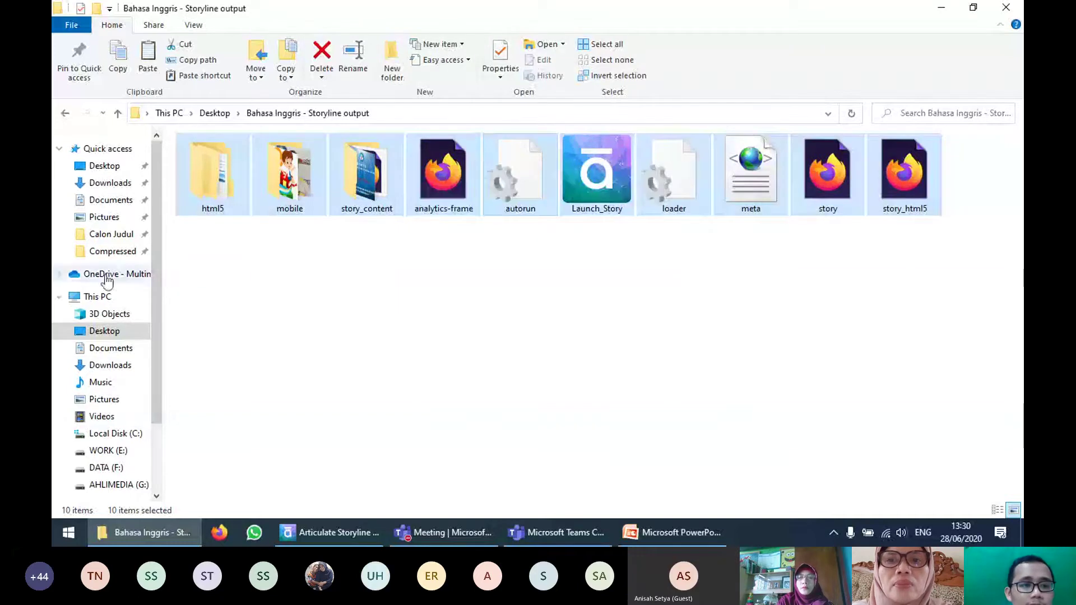
Step: Look over the drives in This PC, and reopen the "Bahasa Inggris - Storyline output" folder from the Desktop
scroll(132, 436, down, 2)
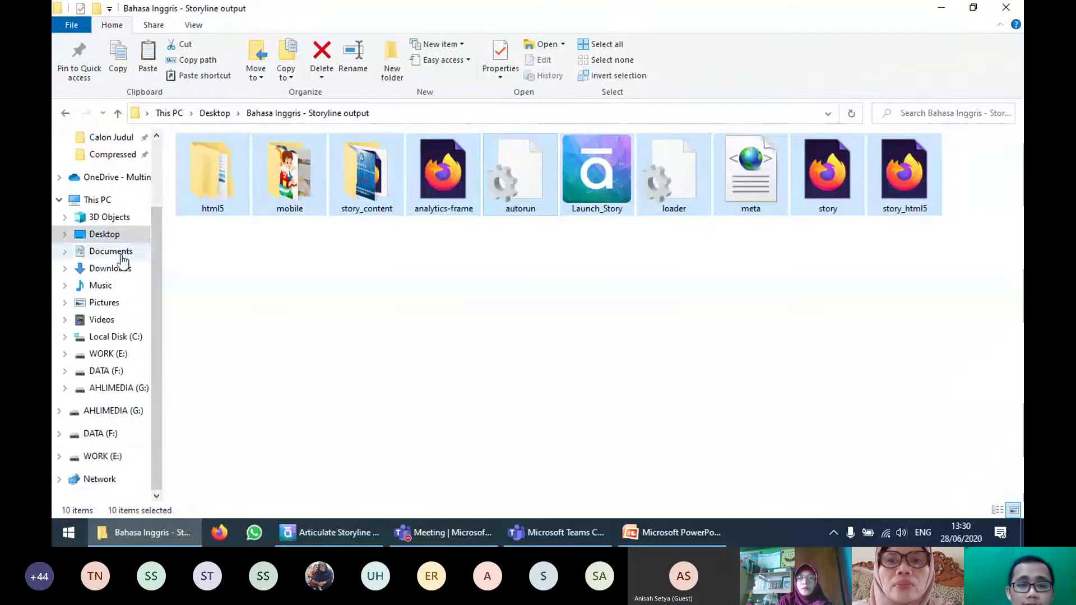
click(101, 200)
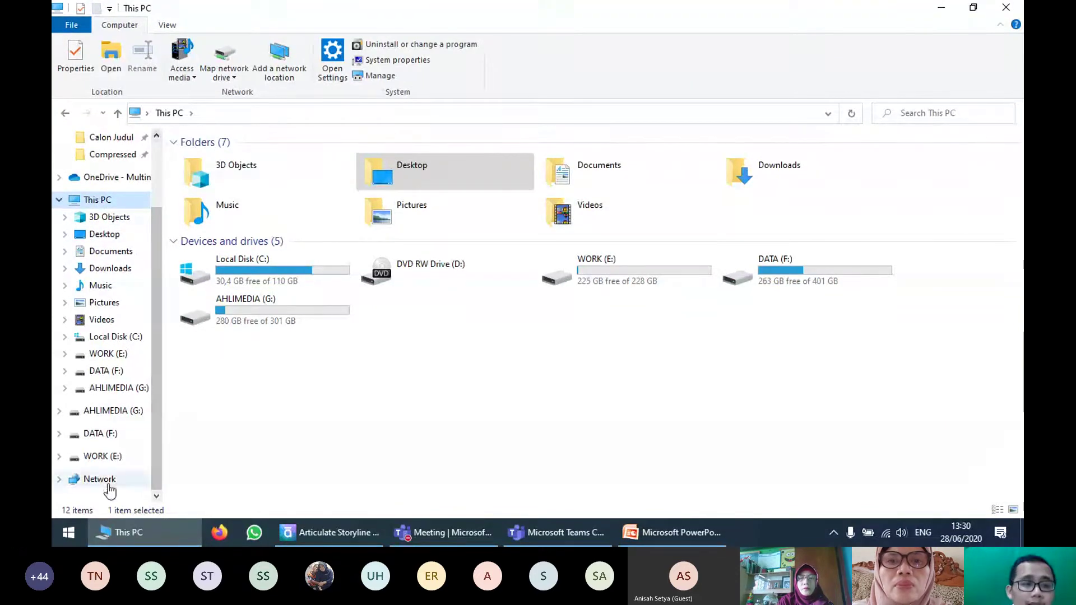
scroll(118, 224, up, 2)
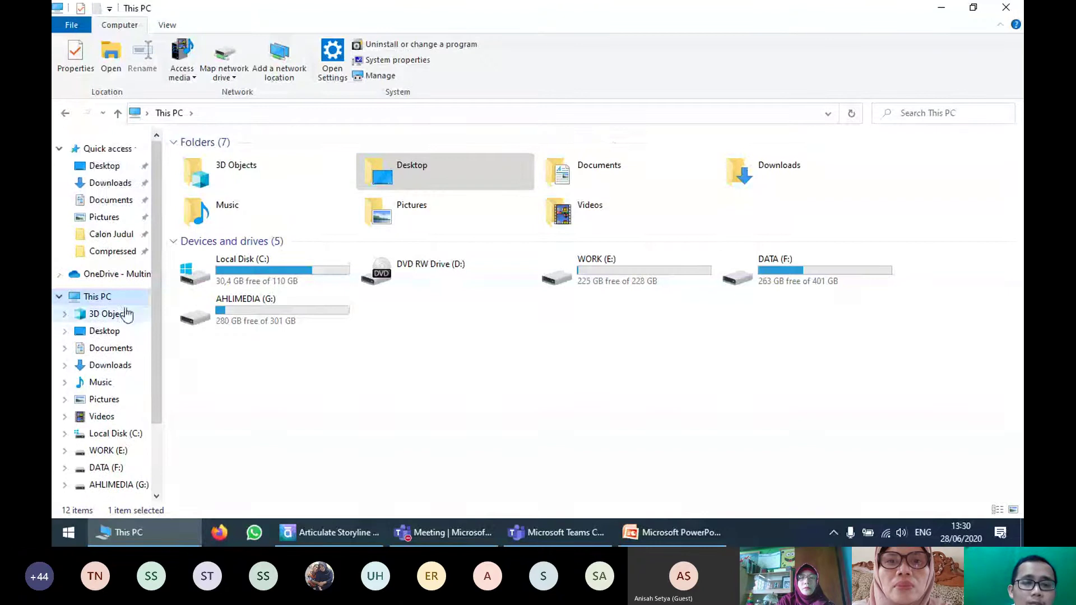
click(104, 166)
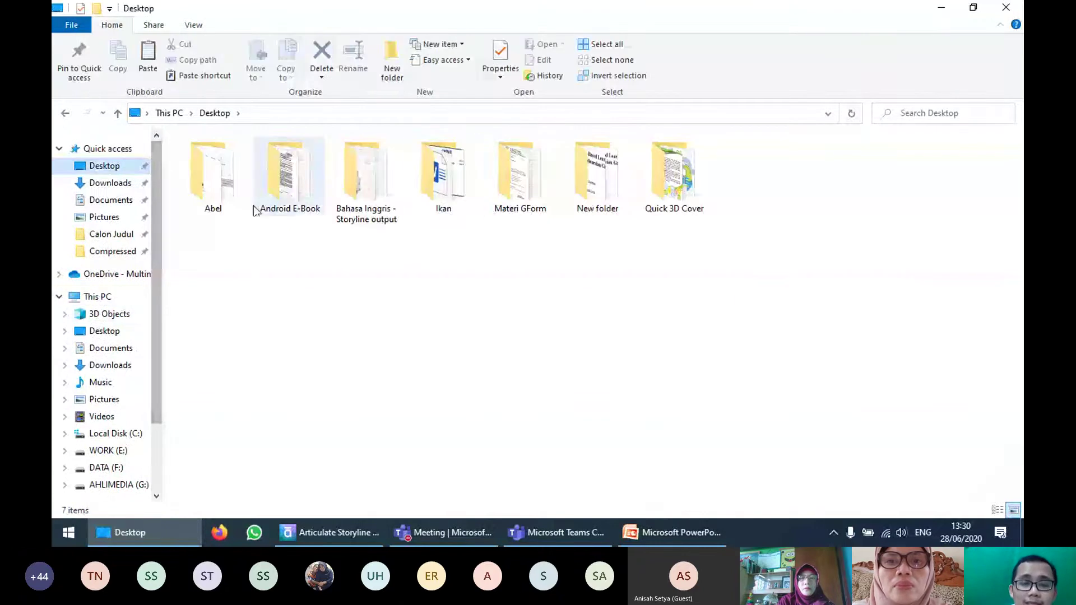
click(383, 178)
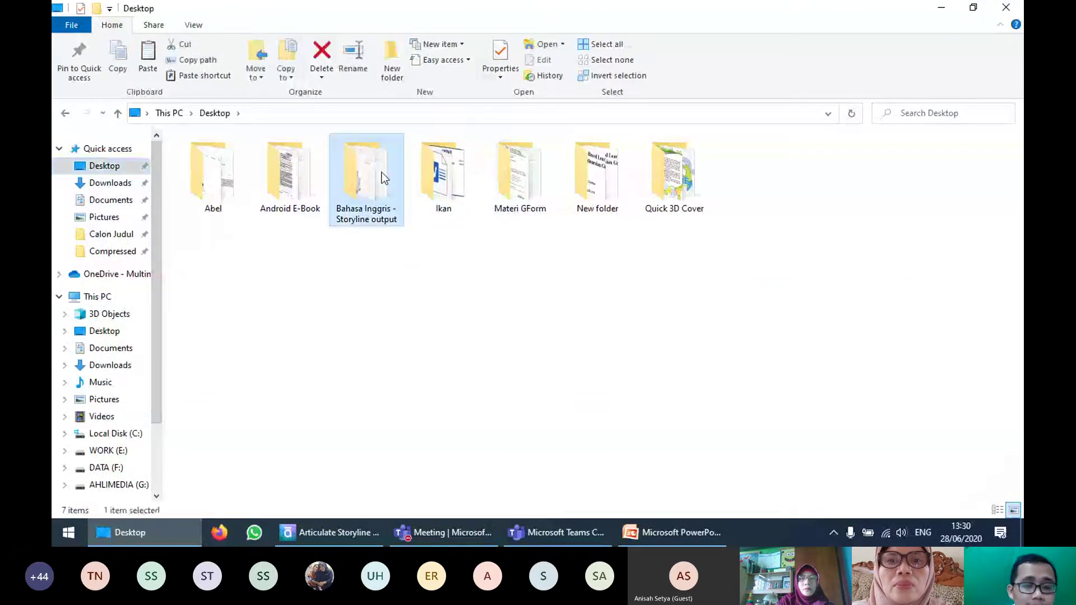
double_click(383, 178)
Step: Demonstrate sending the whole published output to DVD RW Drive (D:) once more, cancel the burn and clear the selection
drag(903, 285, 205, 163)
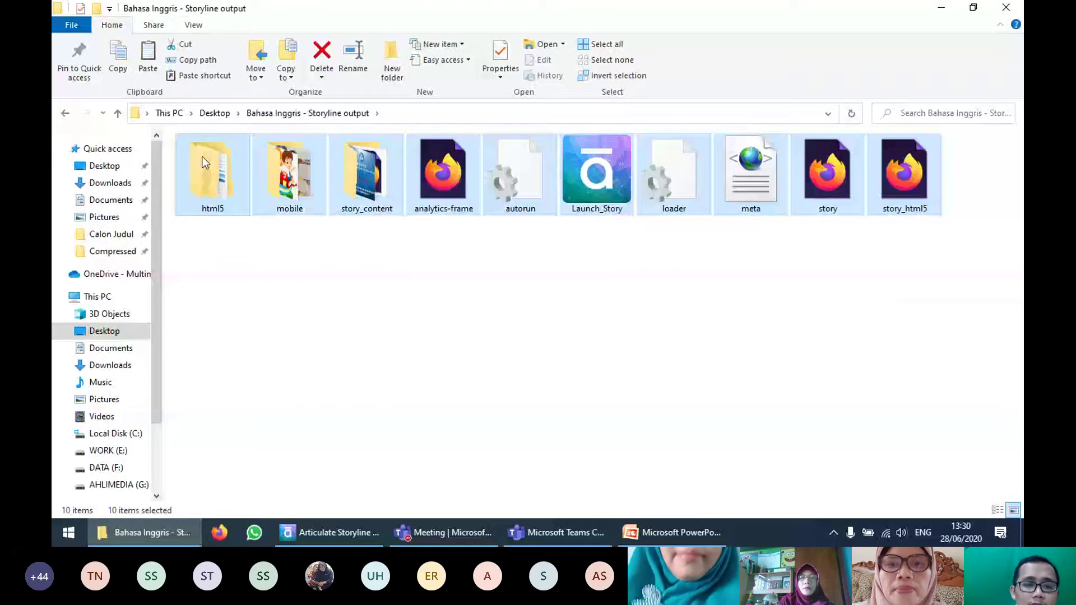
right_click(204, 162)
mouse_move(424, 361)
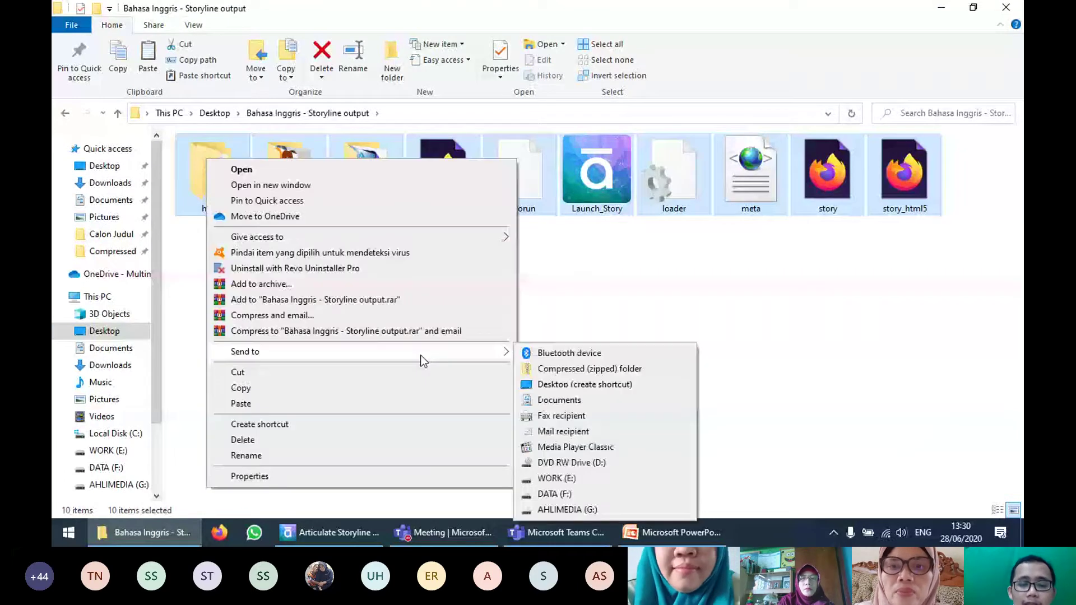
click(580, 463)
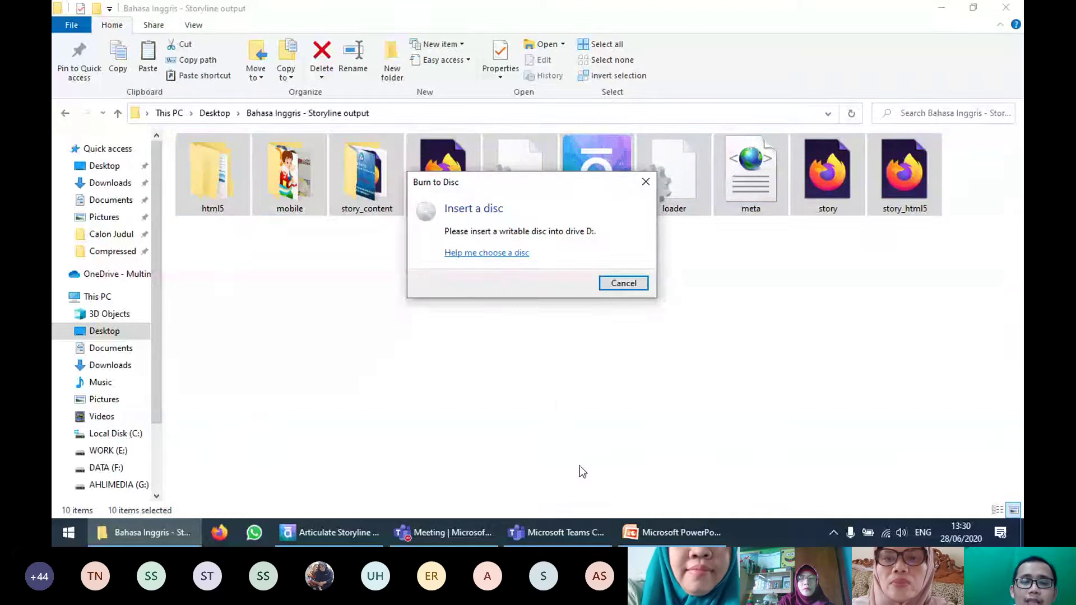
click(613, 284)
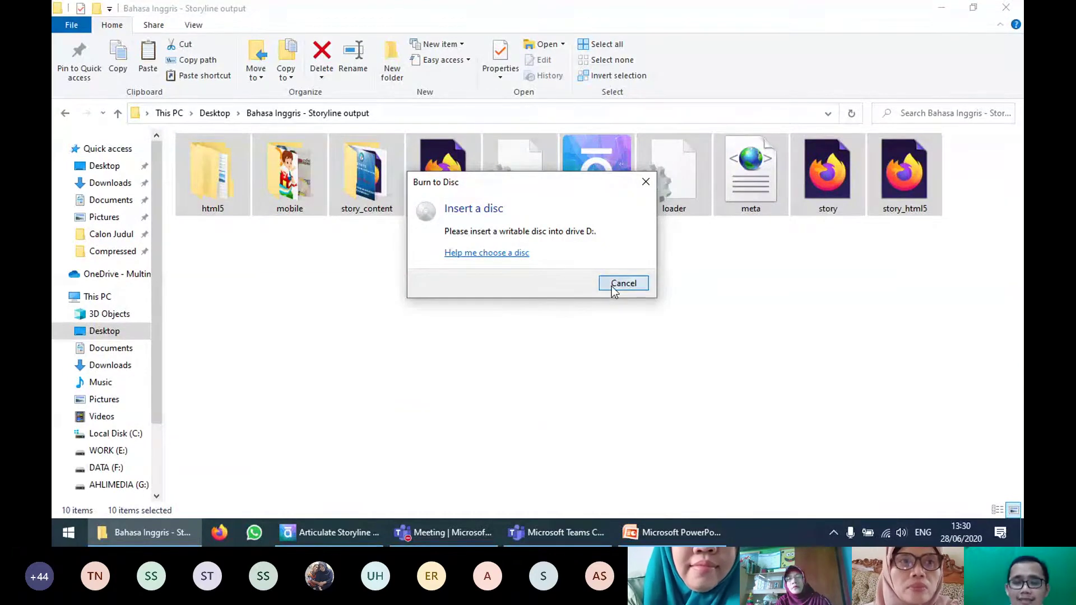
click(627, 382)
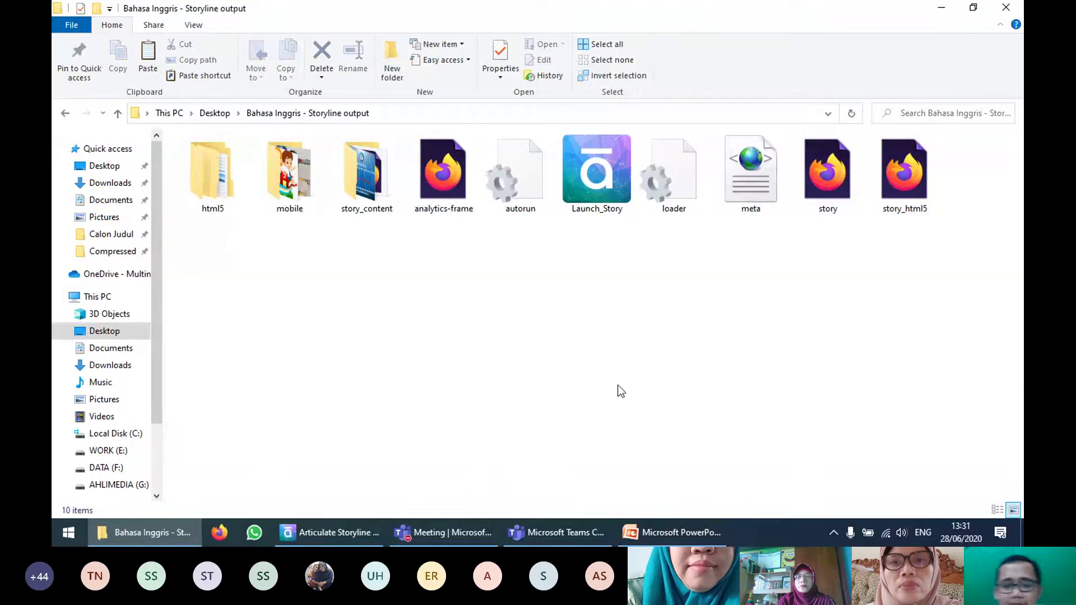
Step: Switch to the Microsoft Teams meeting and lower the raised hand of the participant who is speaking
click(440, 537)
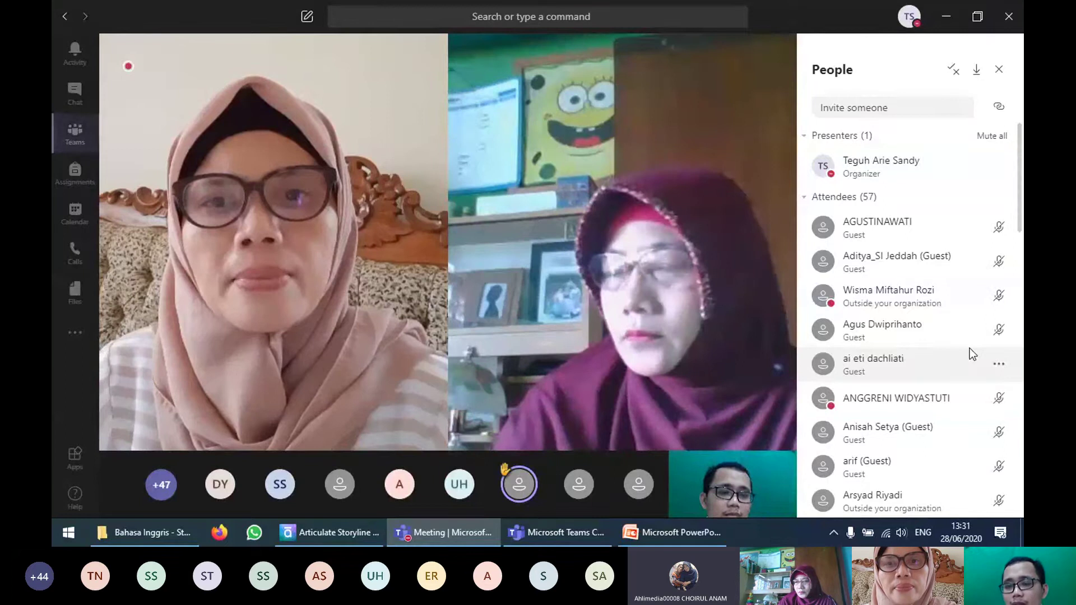
scroll(995, 395, down, 4)
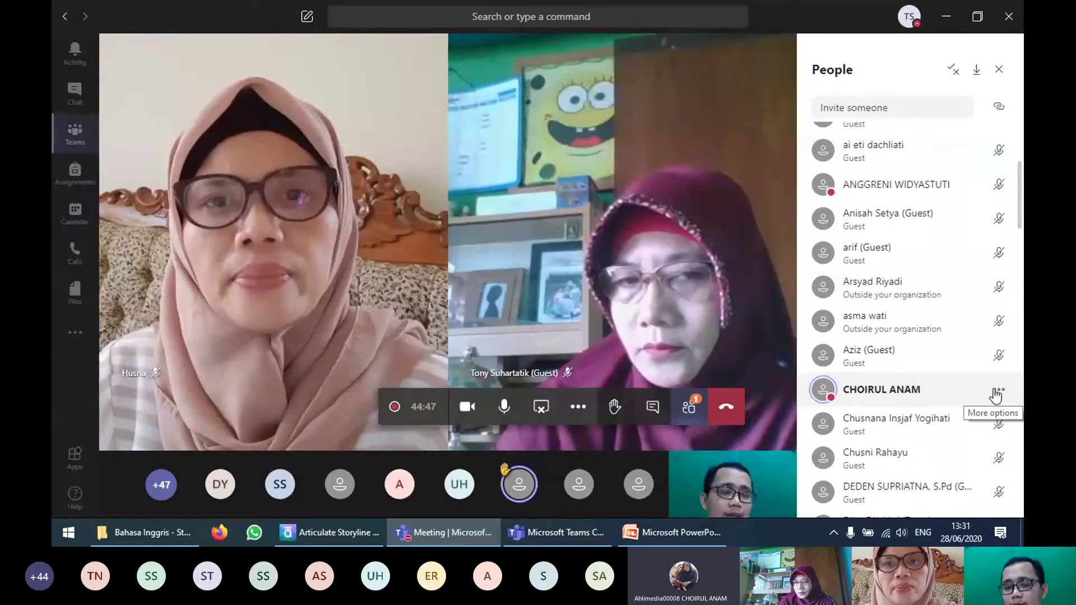
click(997, 394)
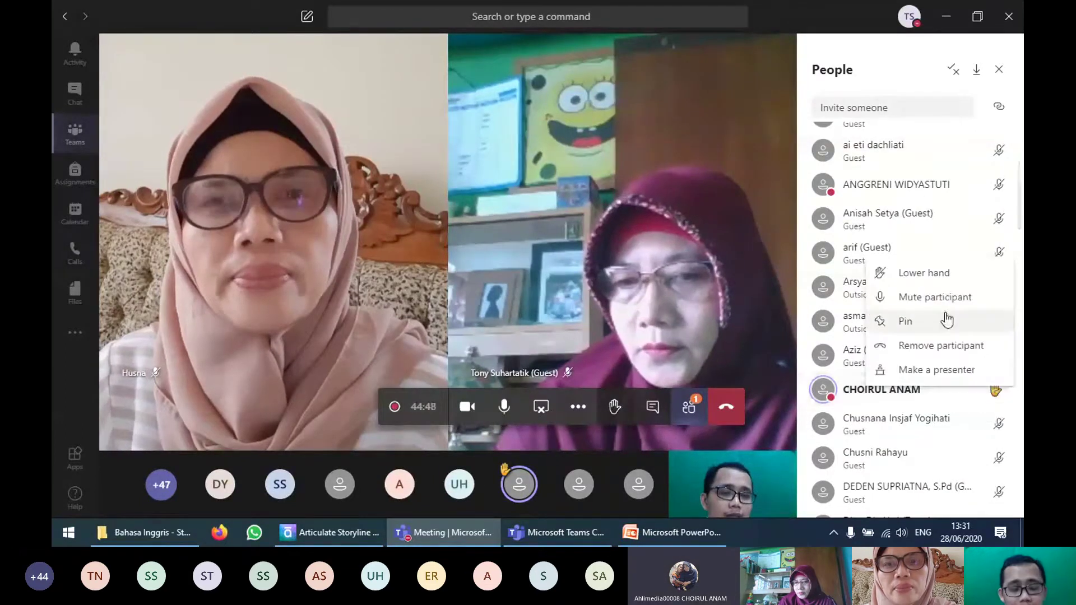
click(955, 274)
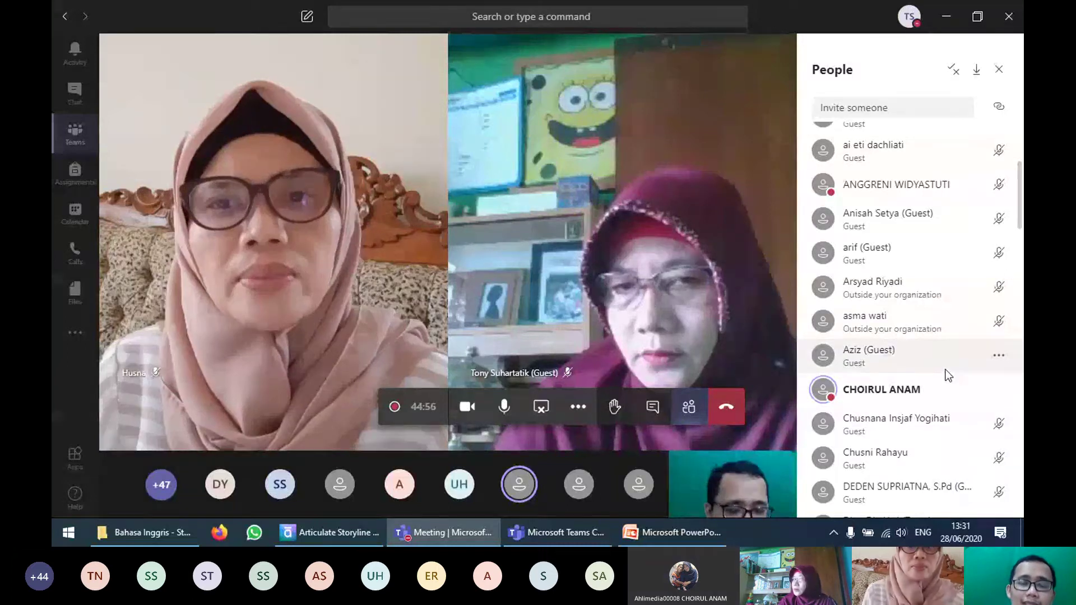
Step: Return to File Explorer and select all the files and folders in the published output folder
click(156, 544)
drag(914, 317, 307, 172)
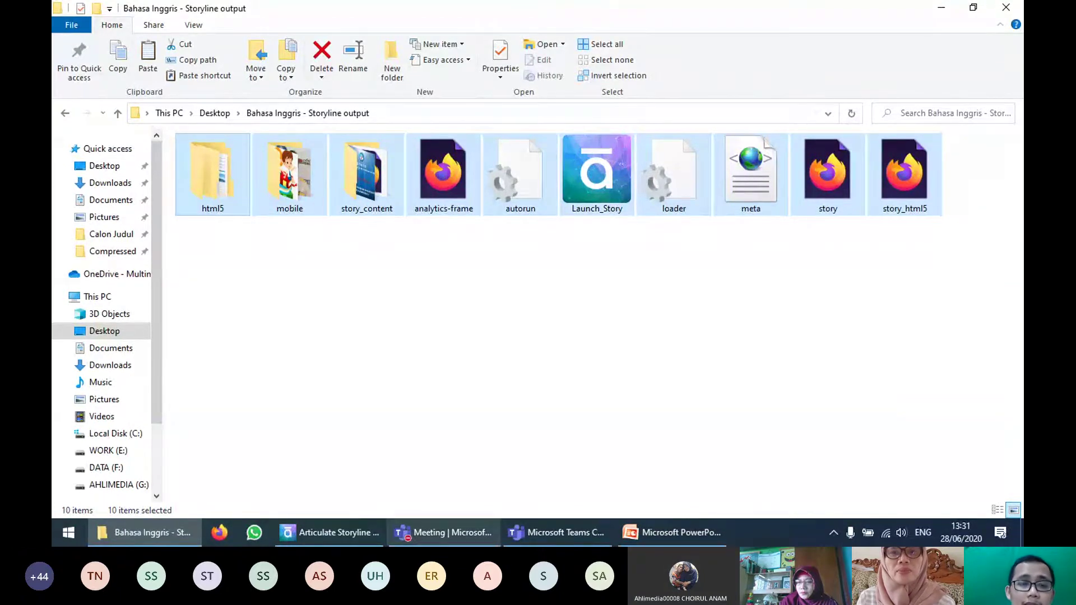
Step: Switch to Articulate Storyline, compare the Web and CD publishing options, and close the Publish dialog without publishing
click(330, 532)
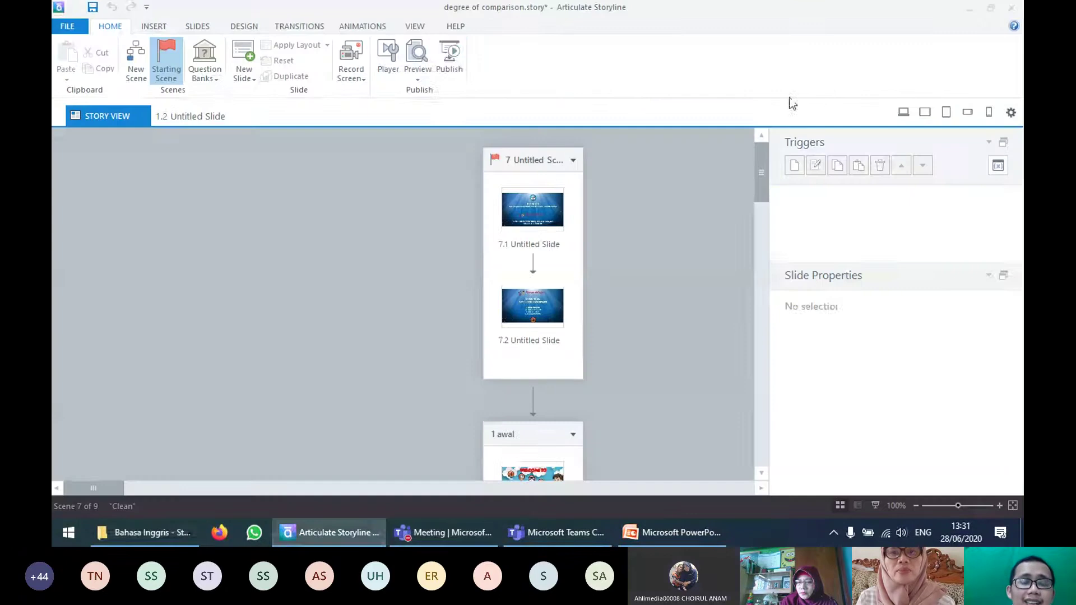
click(446, 52)
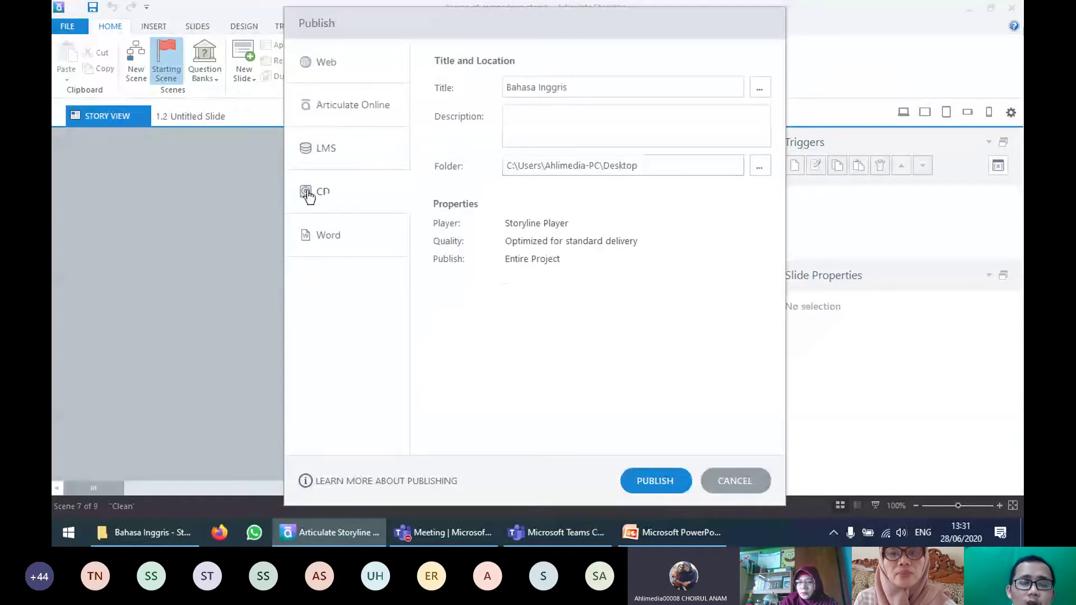
click(361, 72)
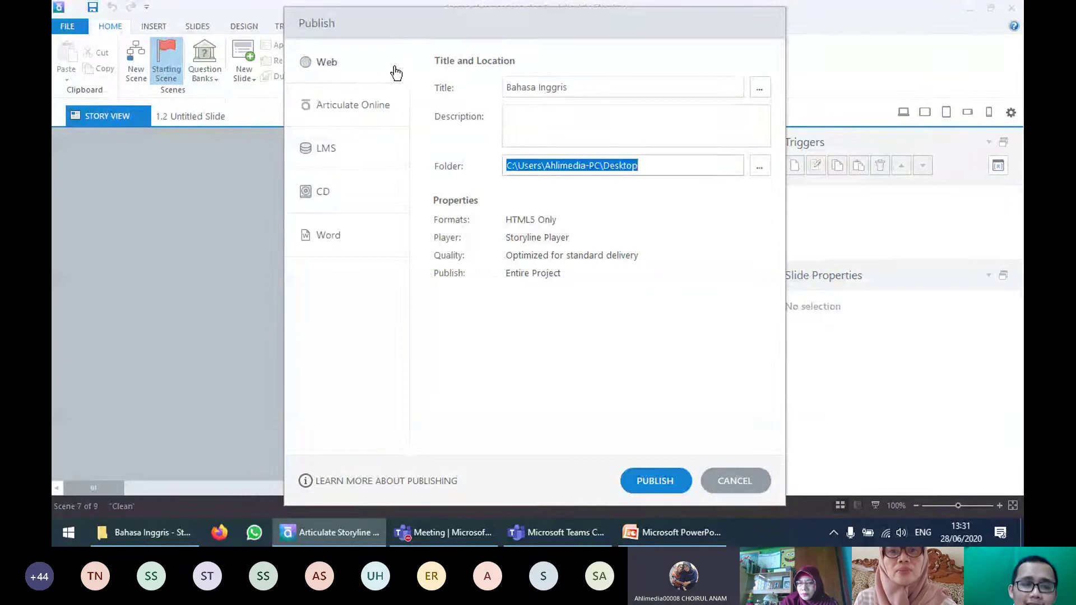
click(367, 202)
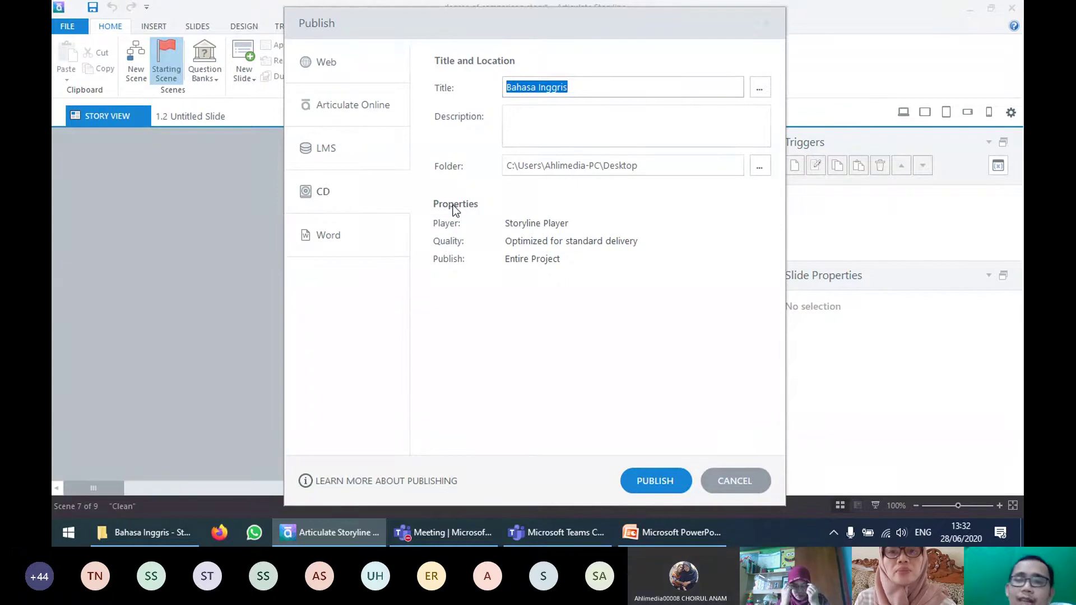
click(767, 25)
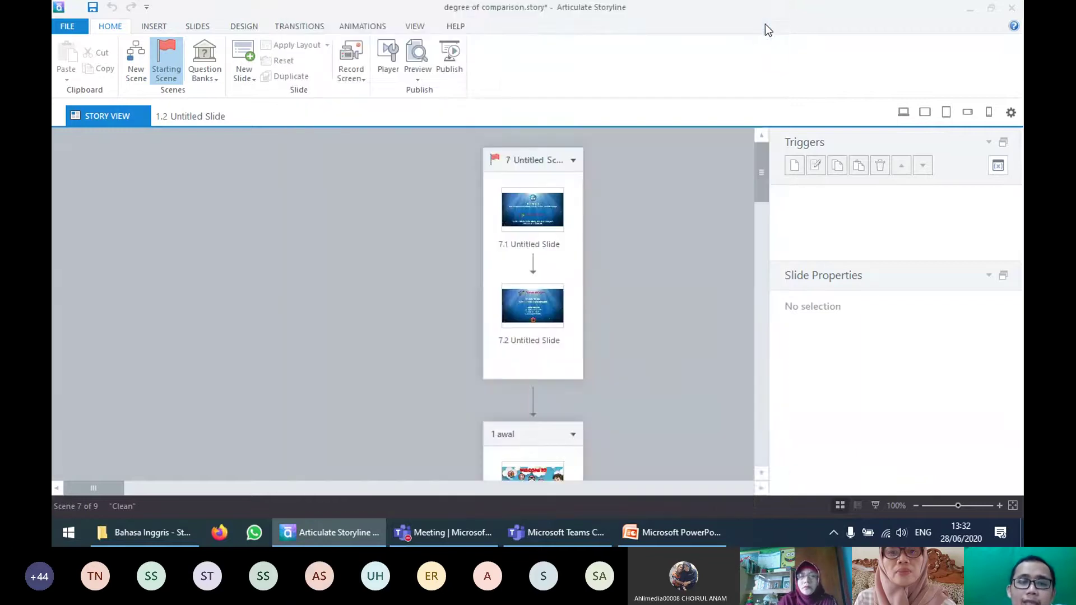
Step: Reopen the Publish dialog and compare the CD, Word and LMS options, including the list of available LMS standards
click(448, 66)
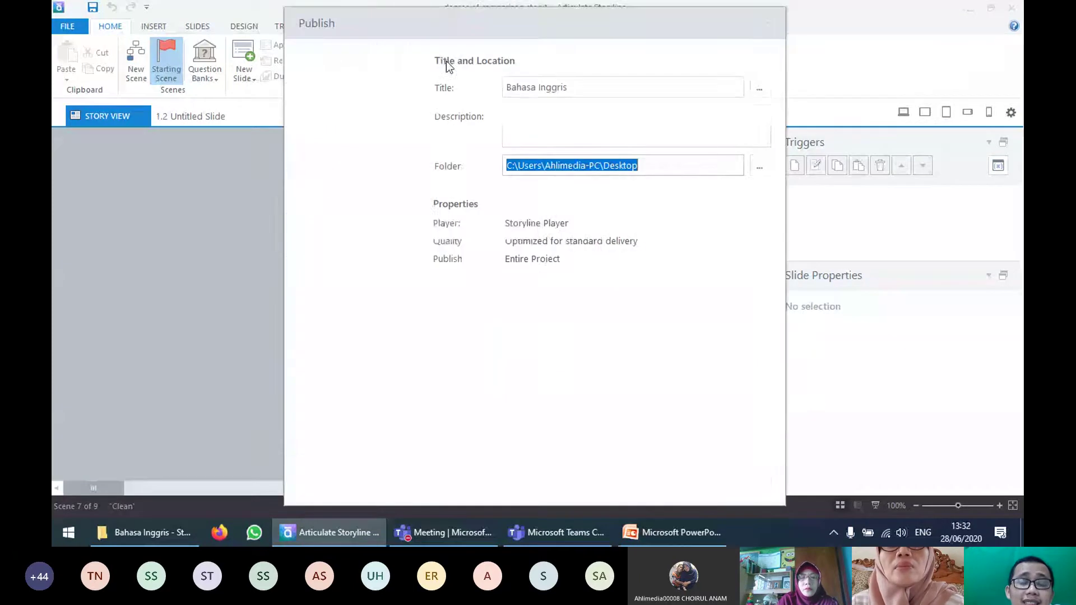
click(340, 193)
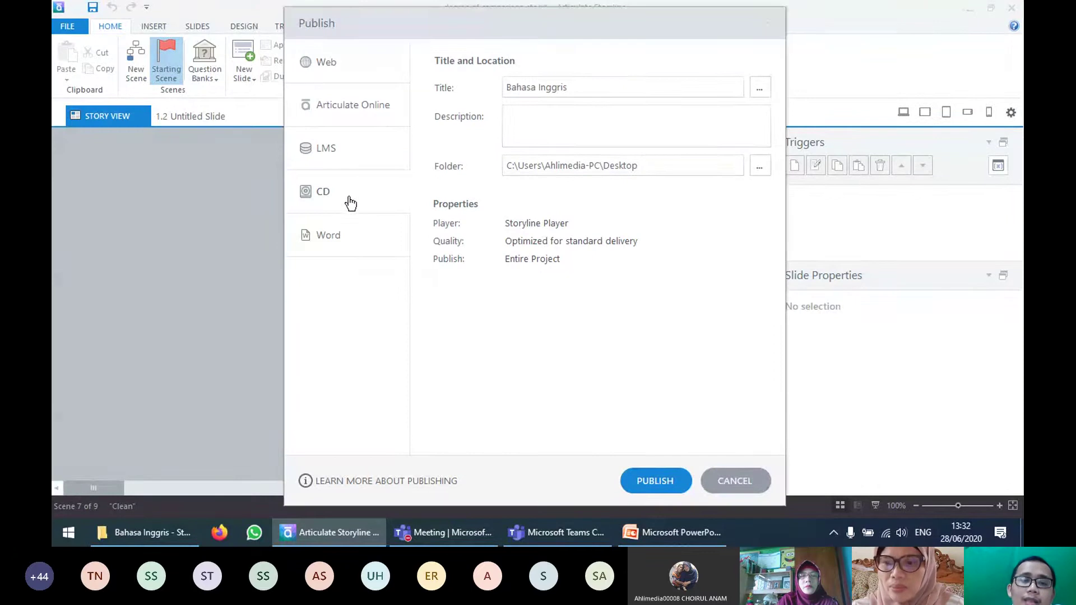
click(345, 237)
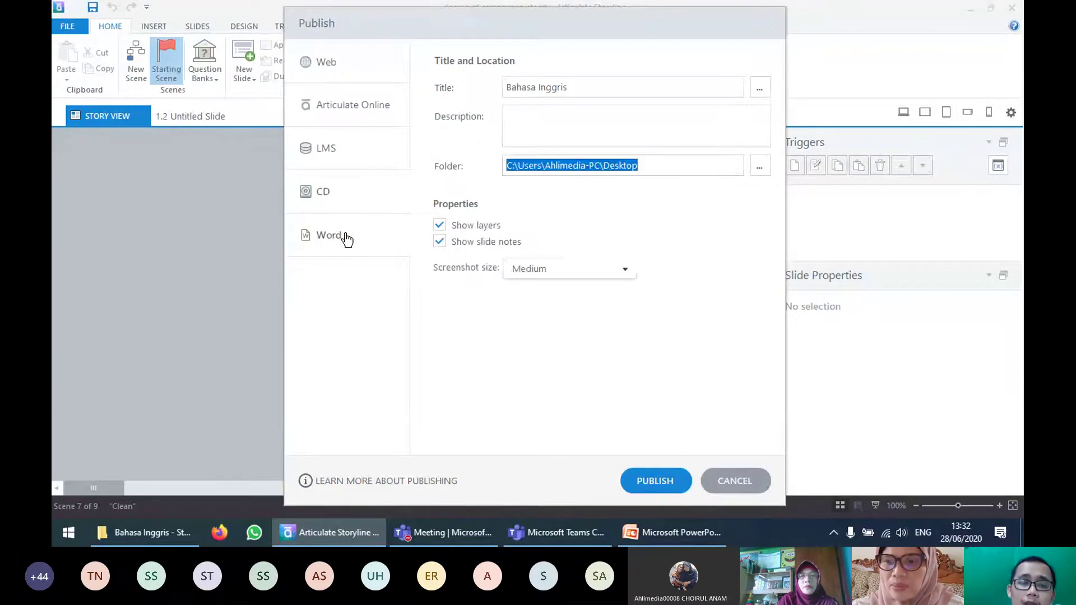
click(357, 155)
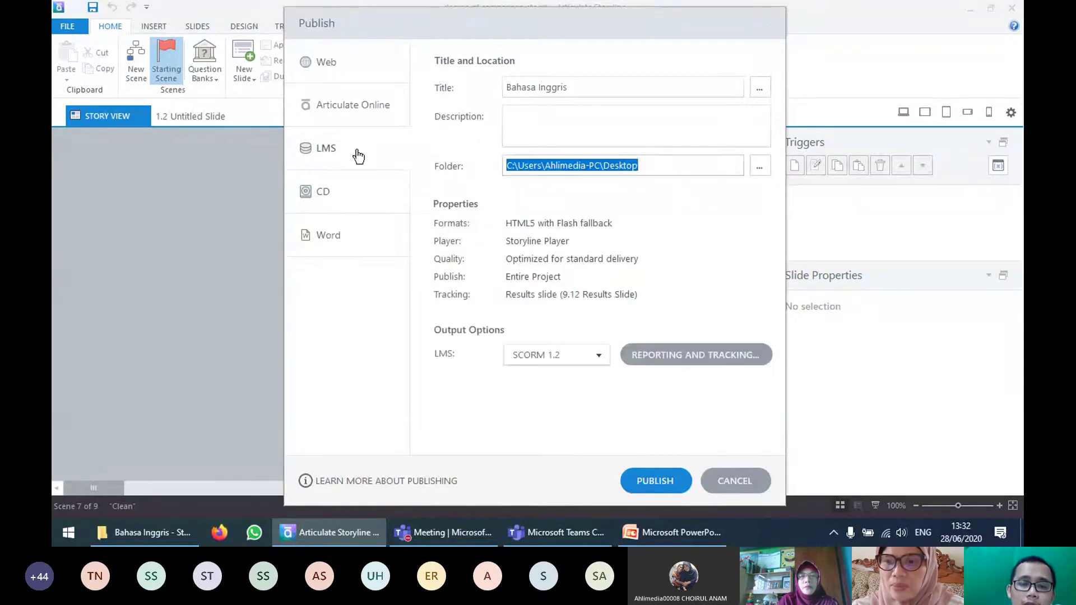
click(516, 357)
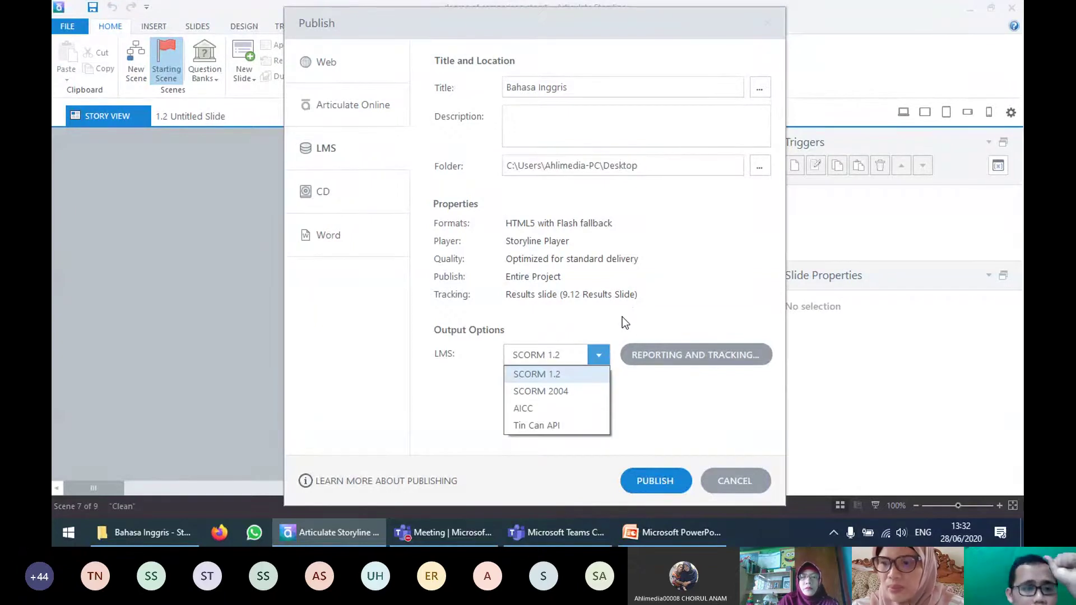
click(378, 183)
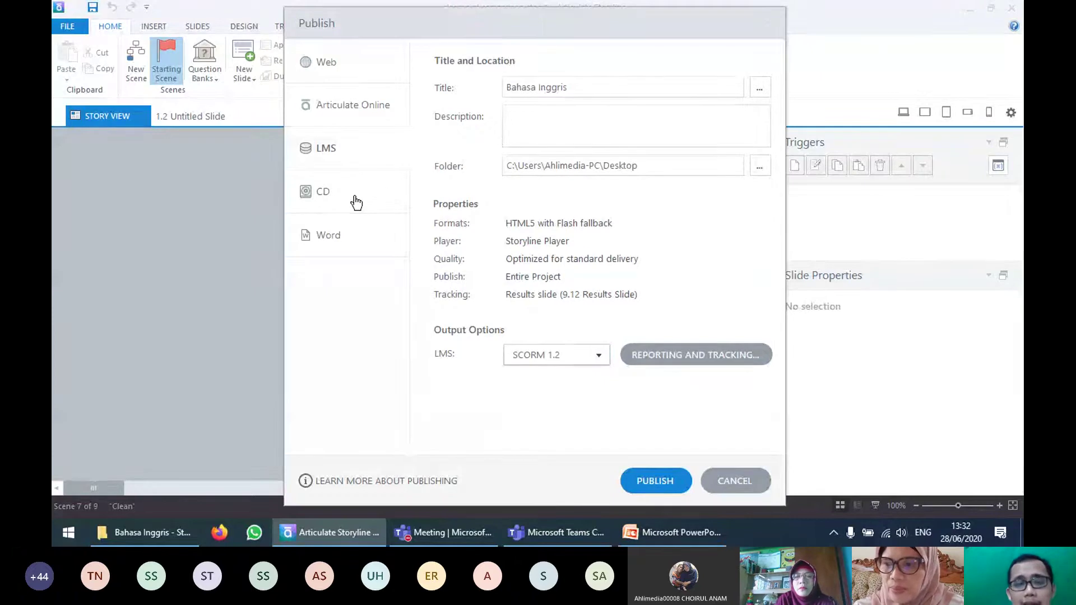
Step: Return to the CD publishing option and point out its title and output folder fields
click(357, 202)
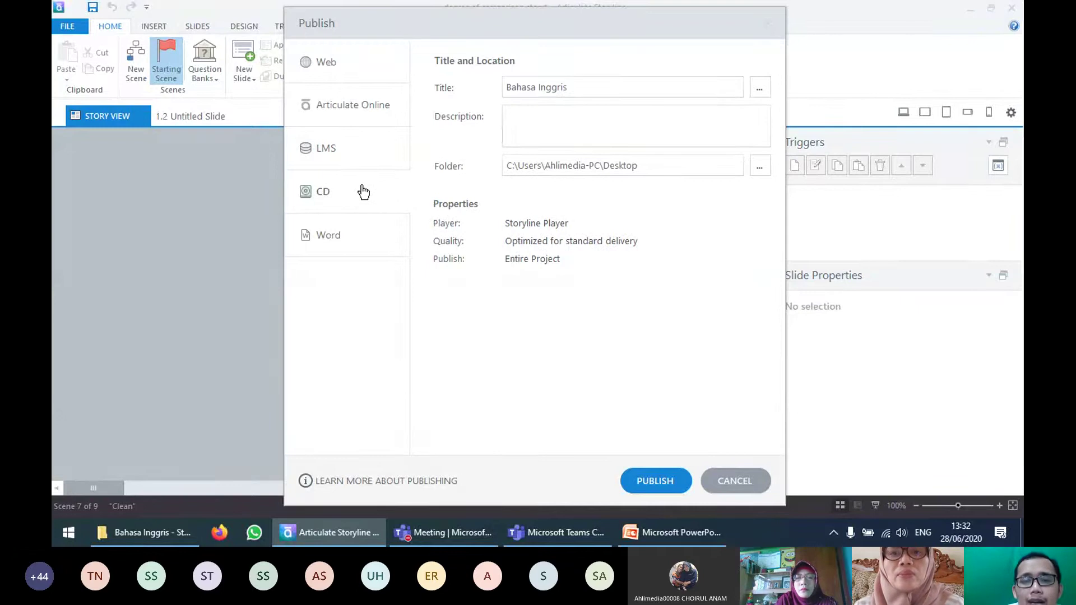
click(625, 85)
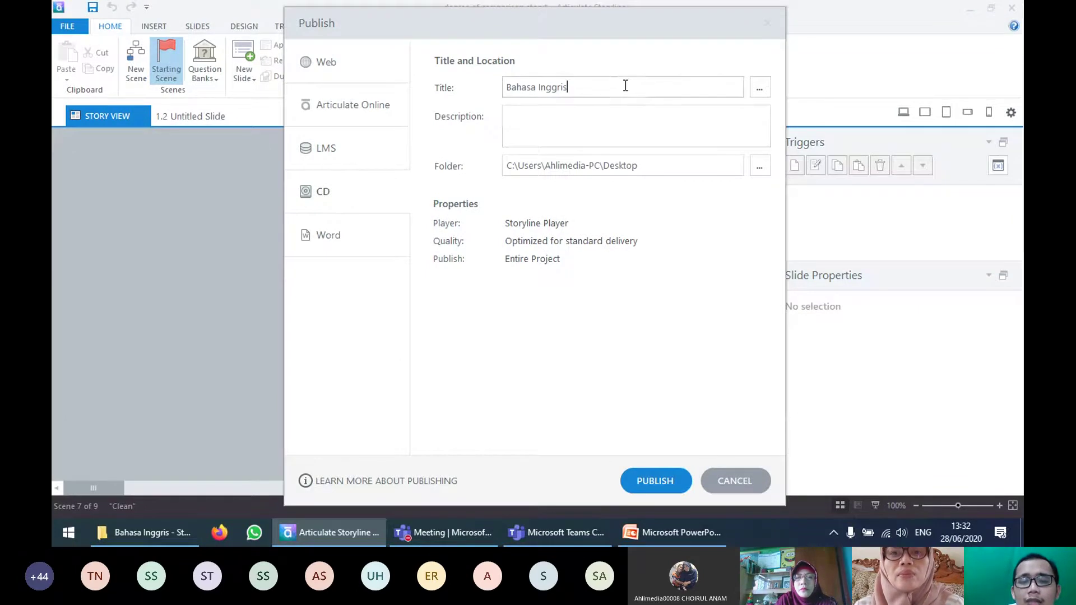
click(671, 171)
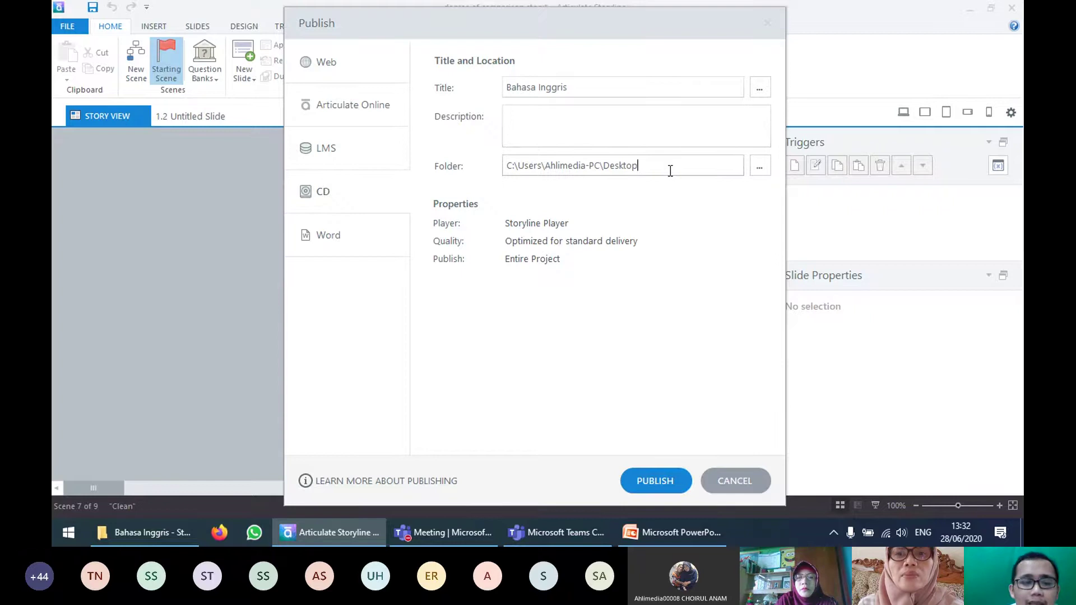
Step: Switch to File Explorer, highlight the published files, and reopen the "Bahasa Inggris - Storyline output" folder from the Desktop
click(135, 539)
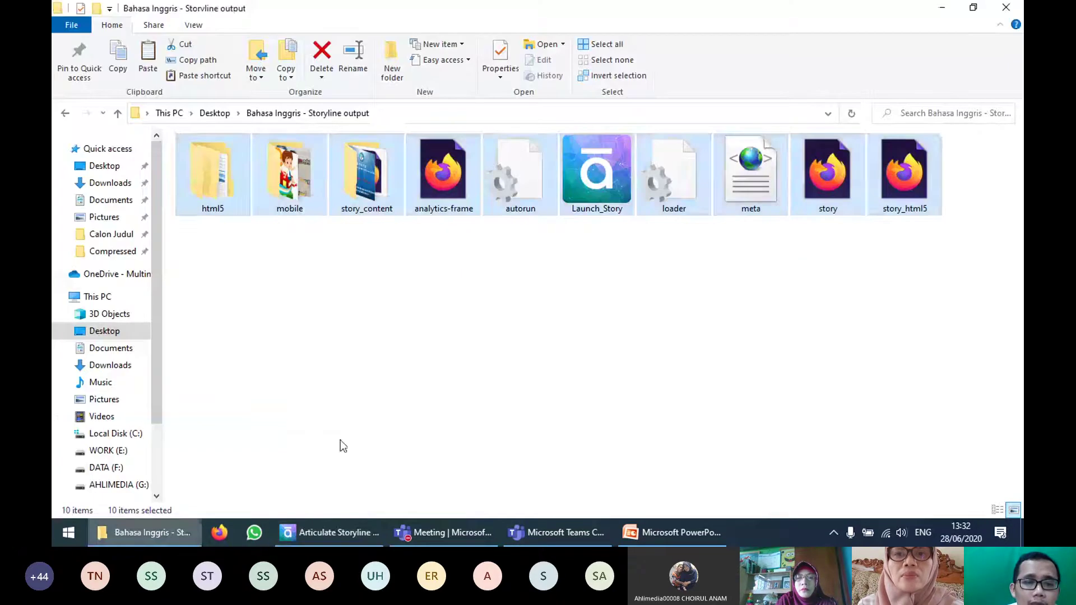
drag(854, 316, 193, 199)
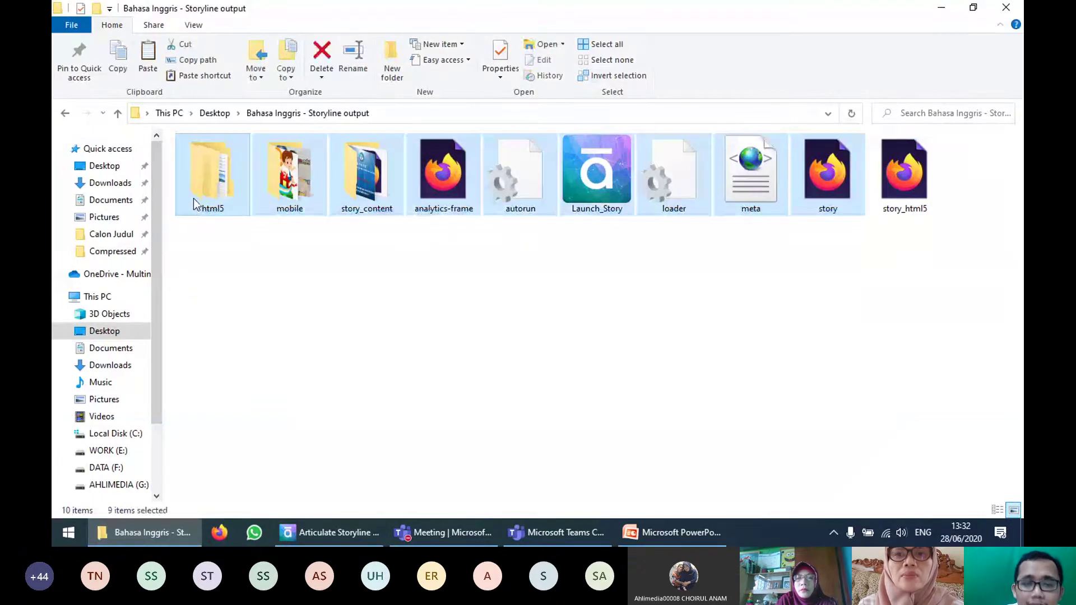
click(230, 113)
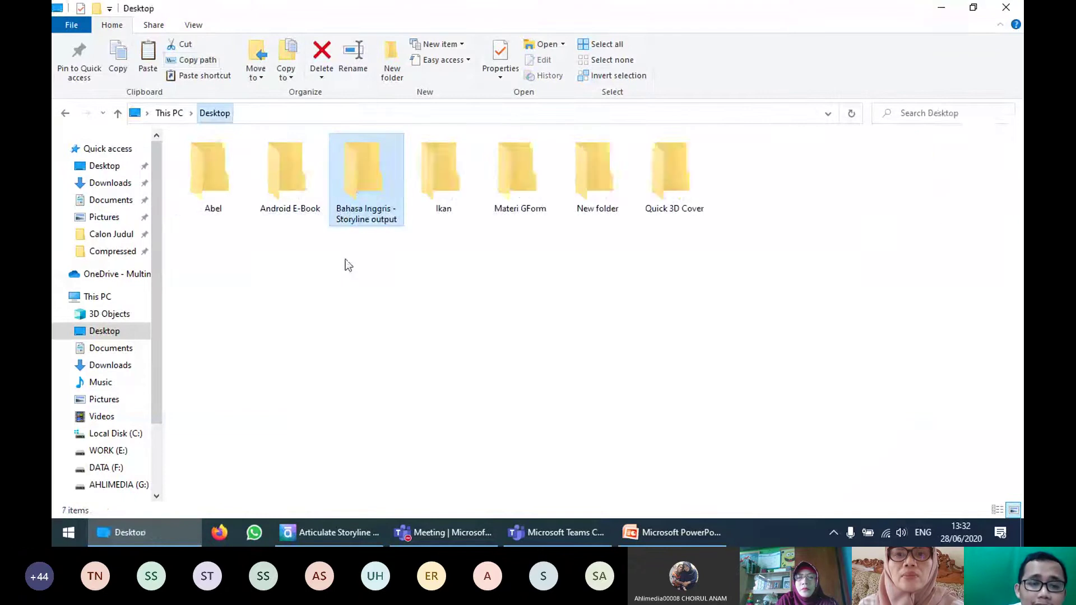
double_click(395, 177)
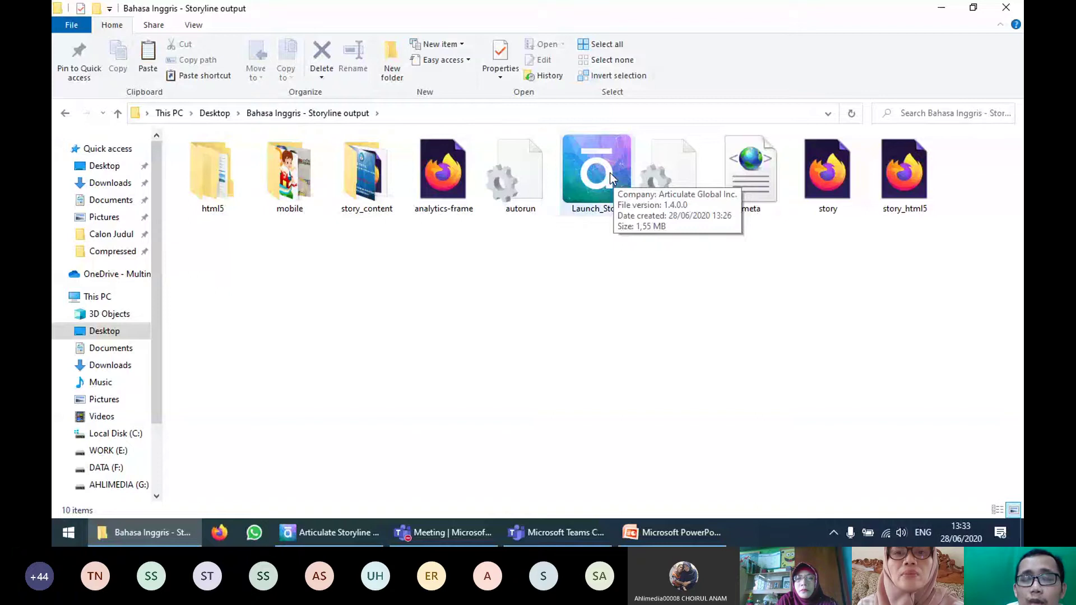
Step: Run Launch_Story from the output folder, start from the beginning without resuming, and advance past the developer slide to the main menu
click(610, 172)
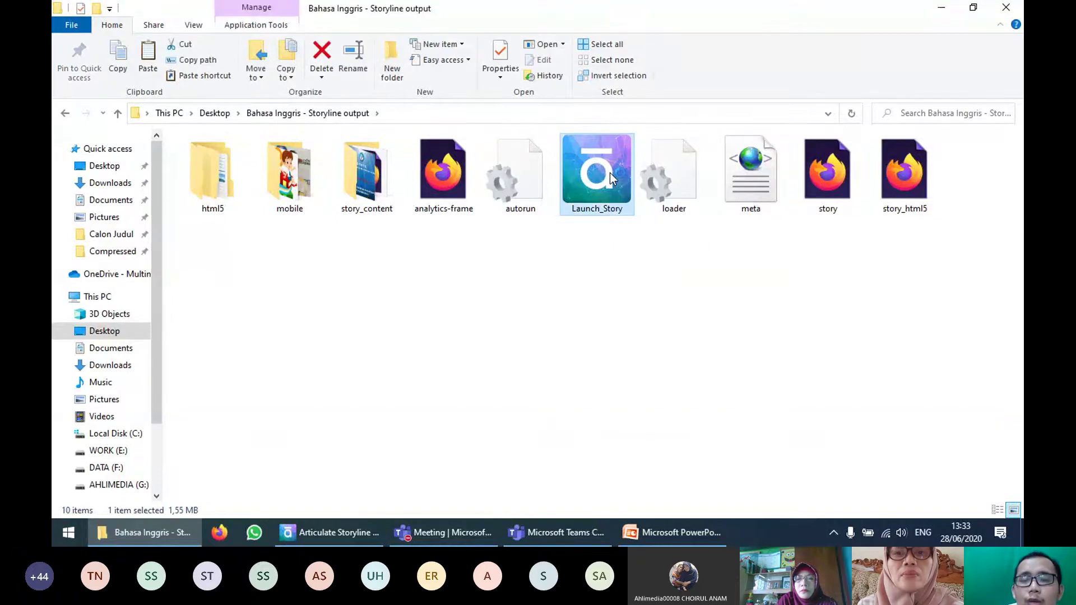
double_click(610, 172)
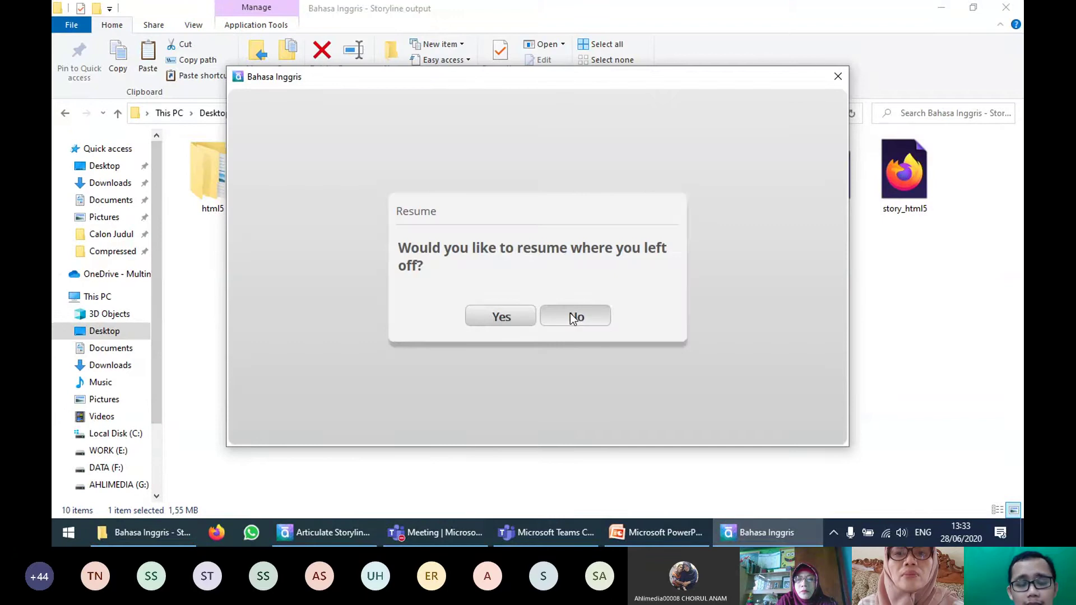
click(576, 317)
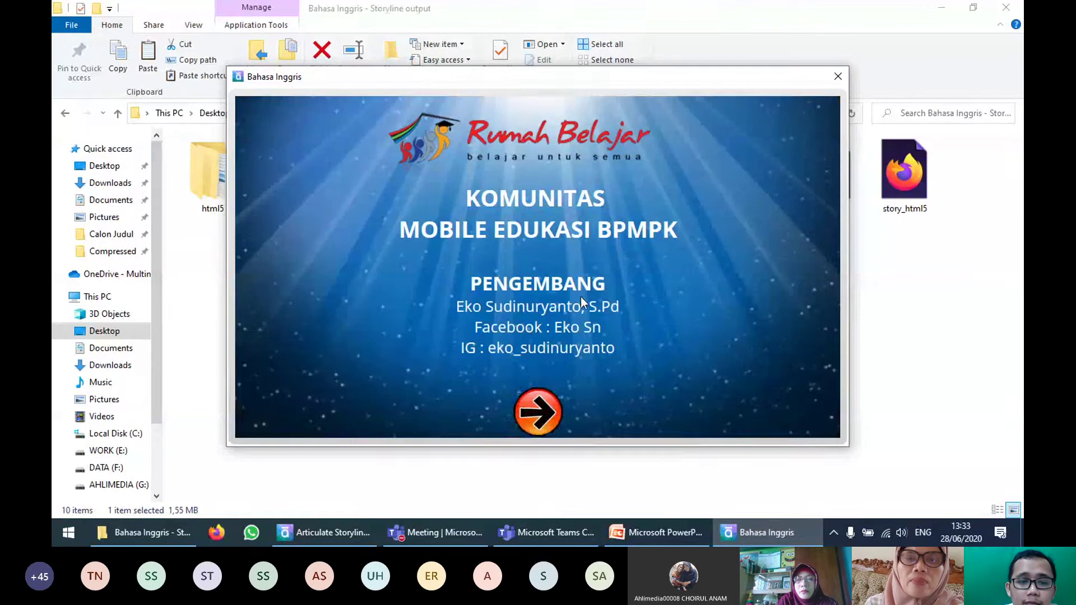
click(540, 425)
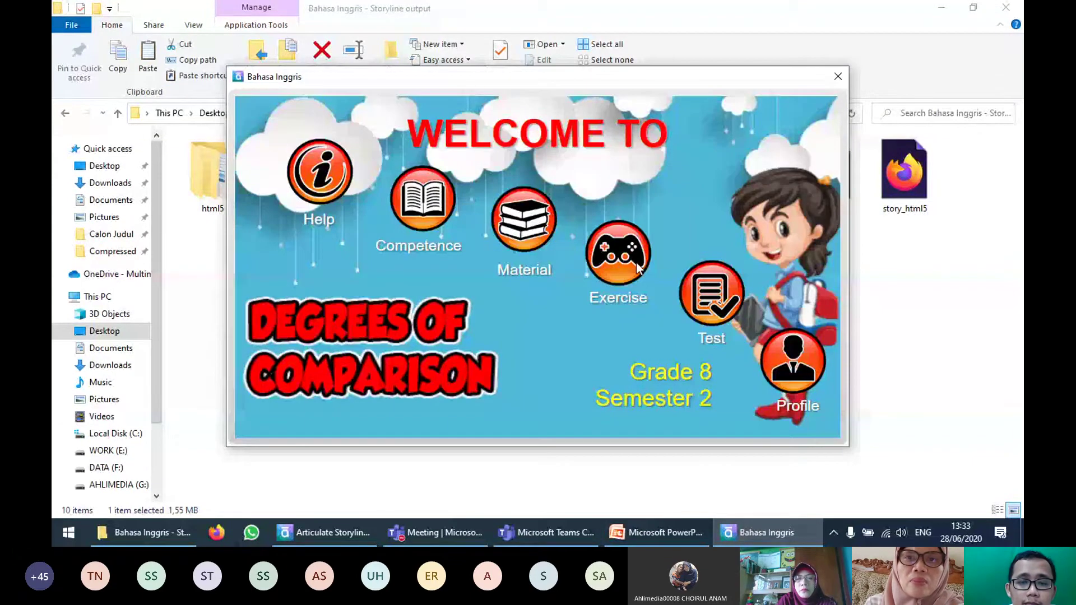
Step: View the Exercise and Profile pages of the published story, returning to the main menu after each
click(638, 270)
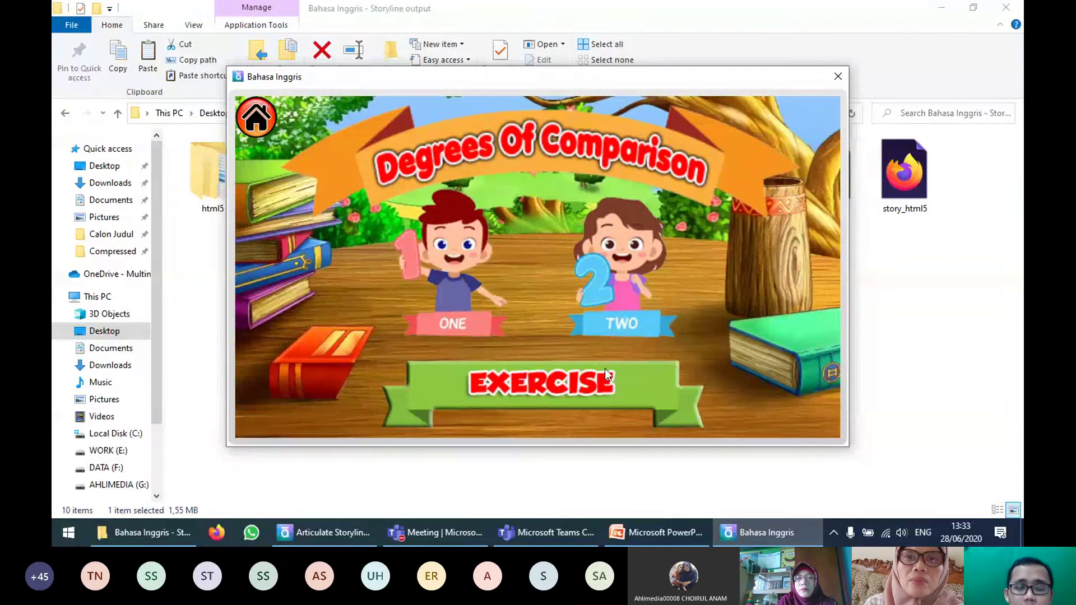
click(250, 113)
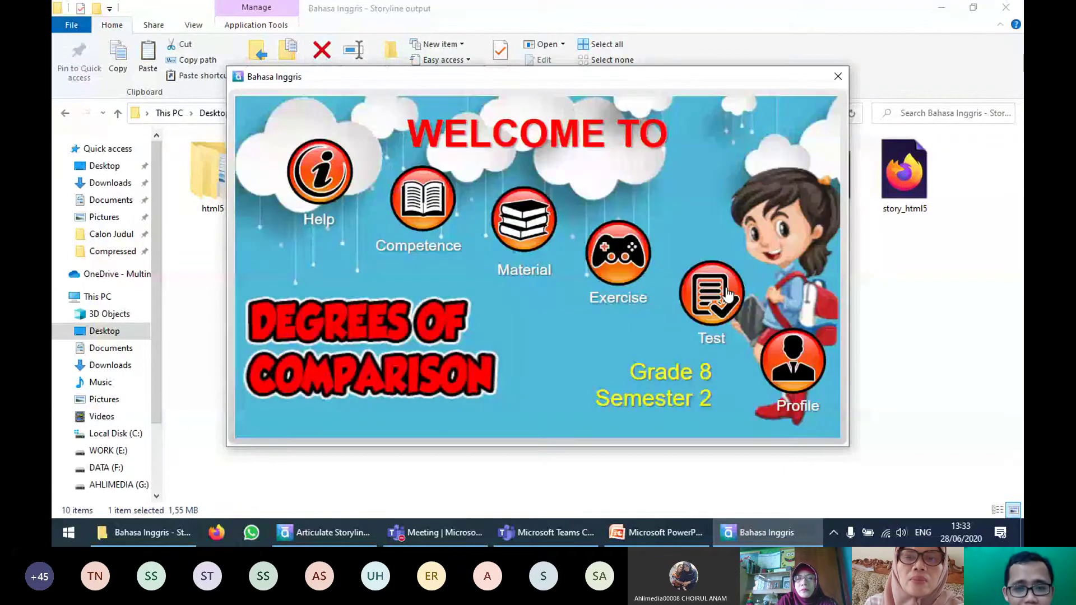
click(801, 370)
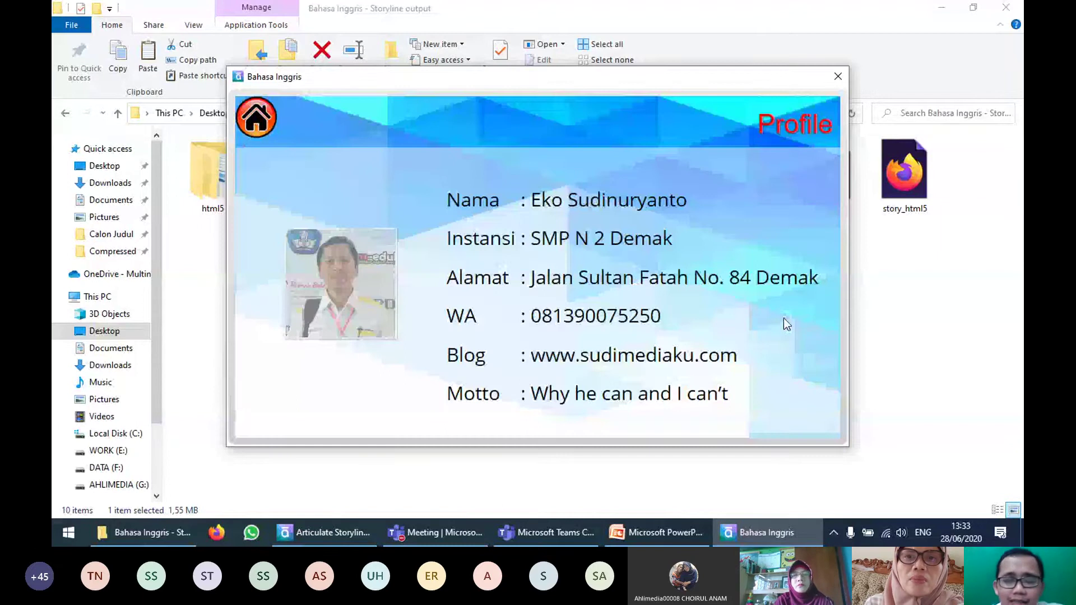
click(264, 116)
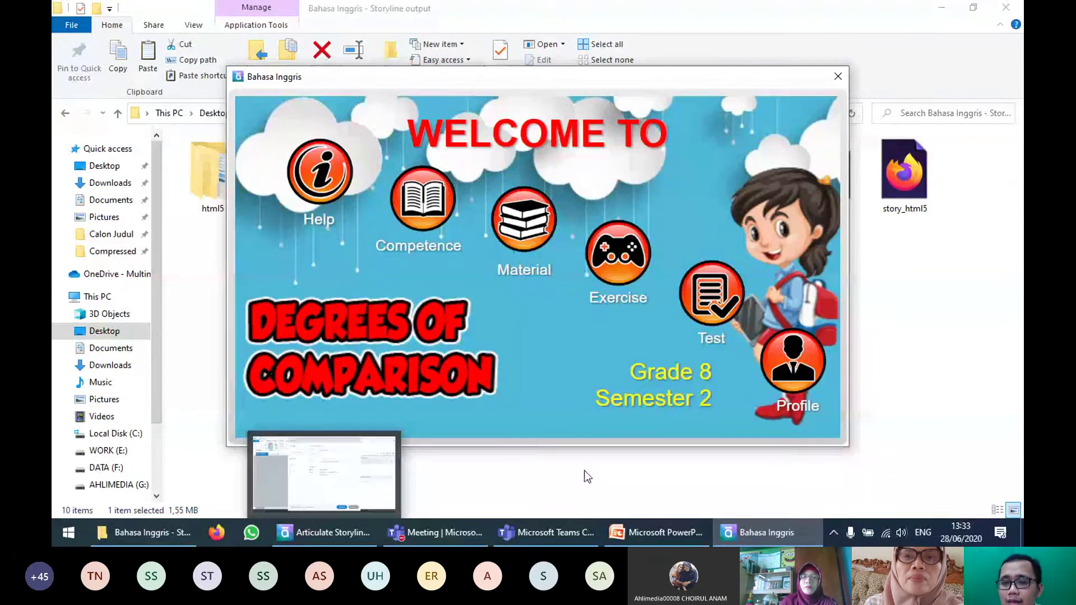
Step: Switch to the Microsoft Teams meeting and look through the participants list for the person speaking
click(610, 418)
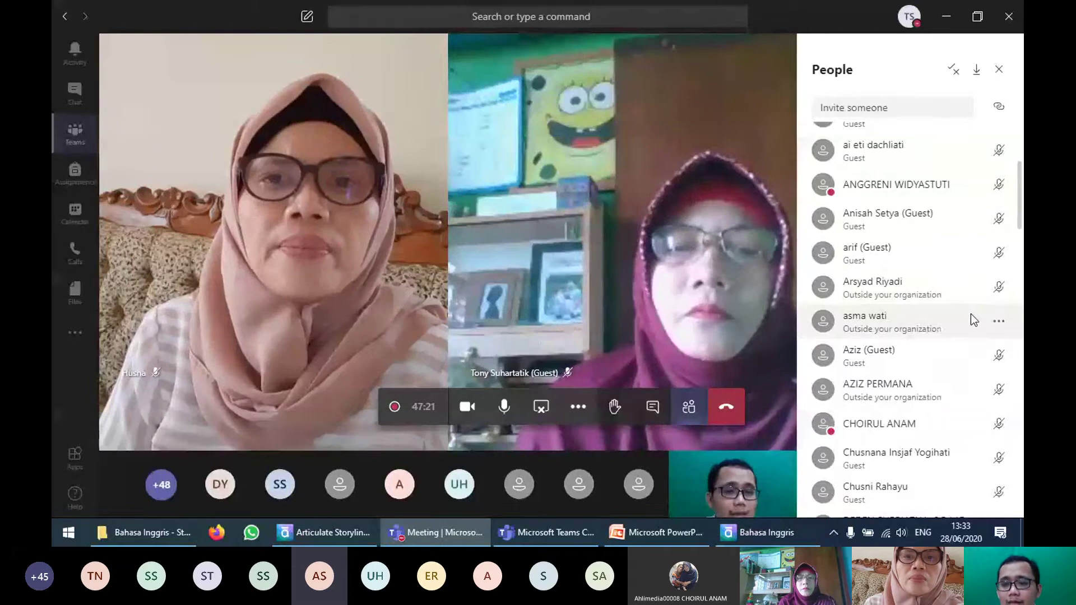
scroll(959, 317, up, 5)
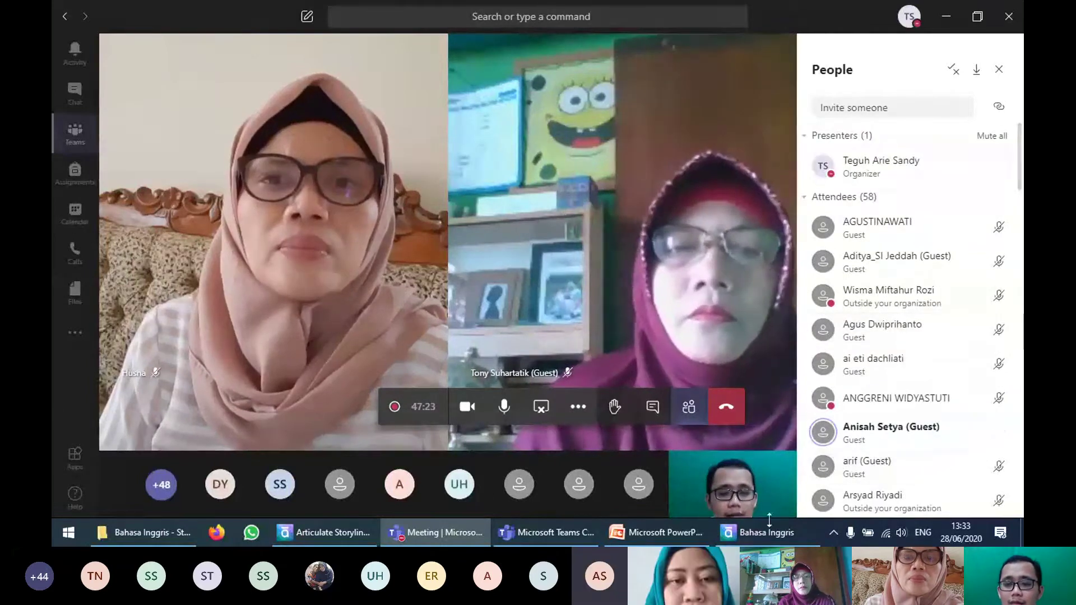
scroll(920, 410, down, 5)
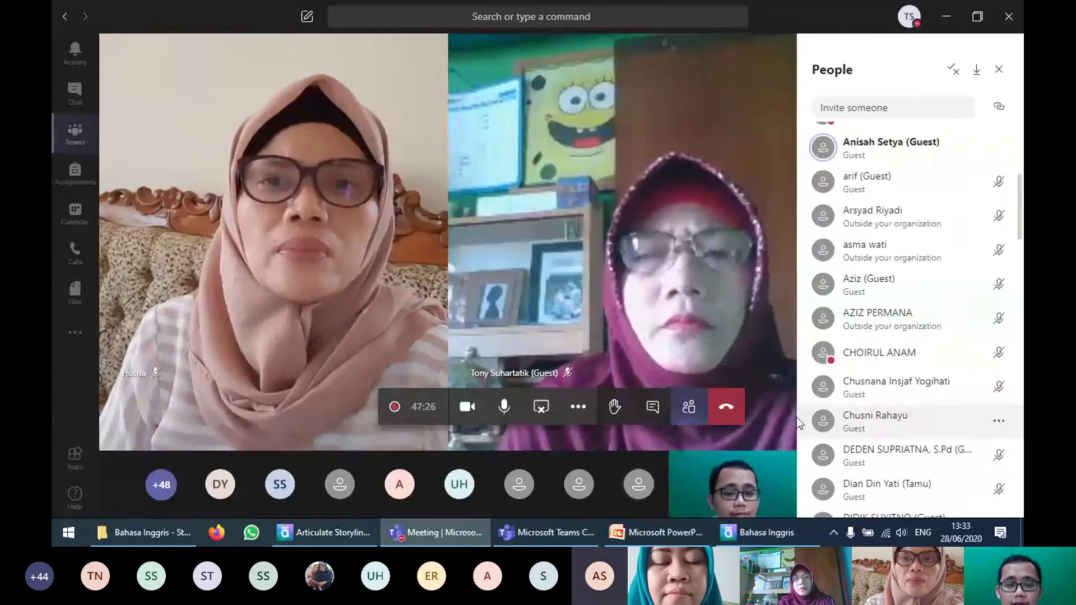
scroll(967, 405, up, 1)
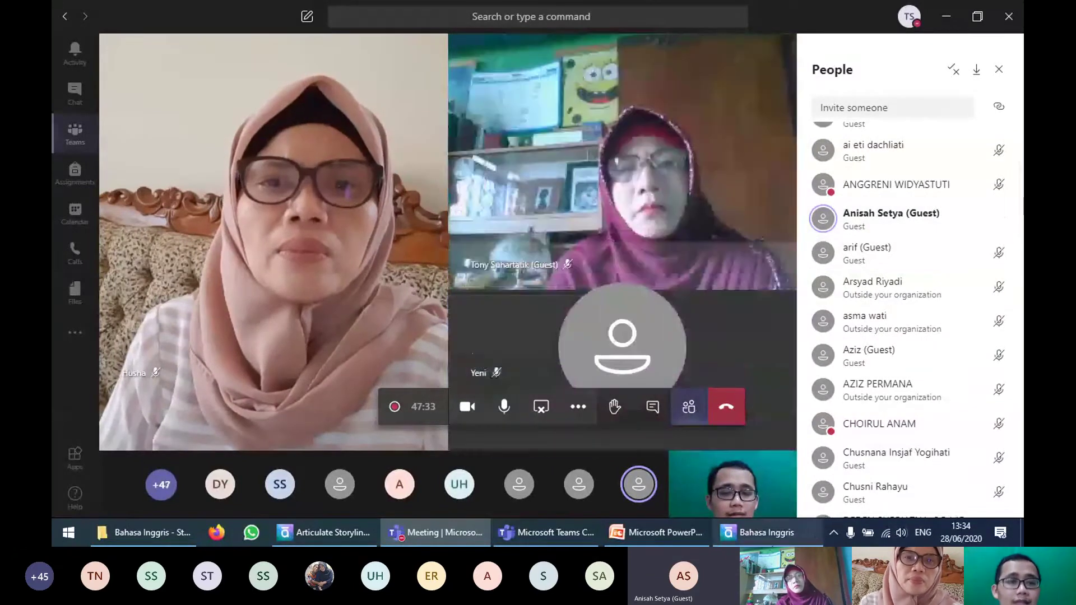
Step: Bring the published story to the front, switch to Articulate Storyline, and close the Publish dialog without publishing
click(769, 533)
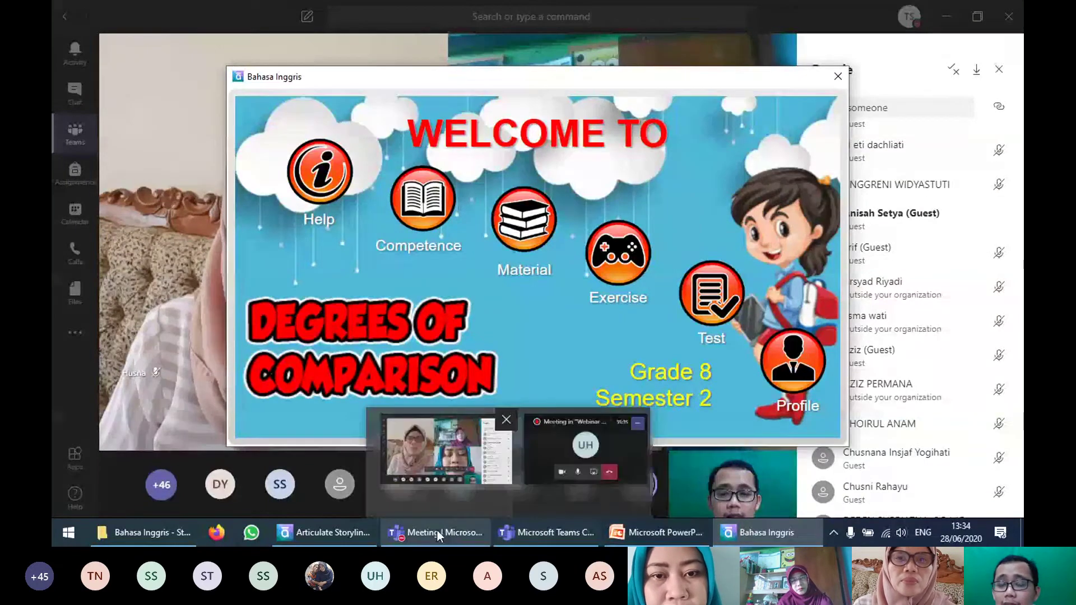
click(319, 532)
click(765, 23)
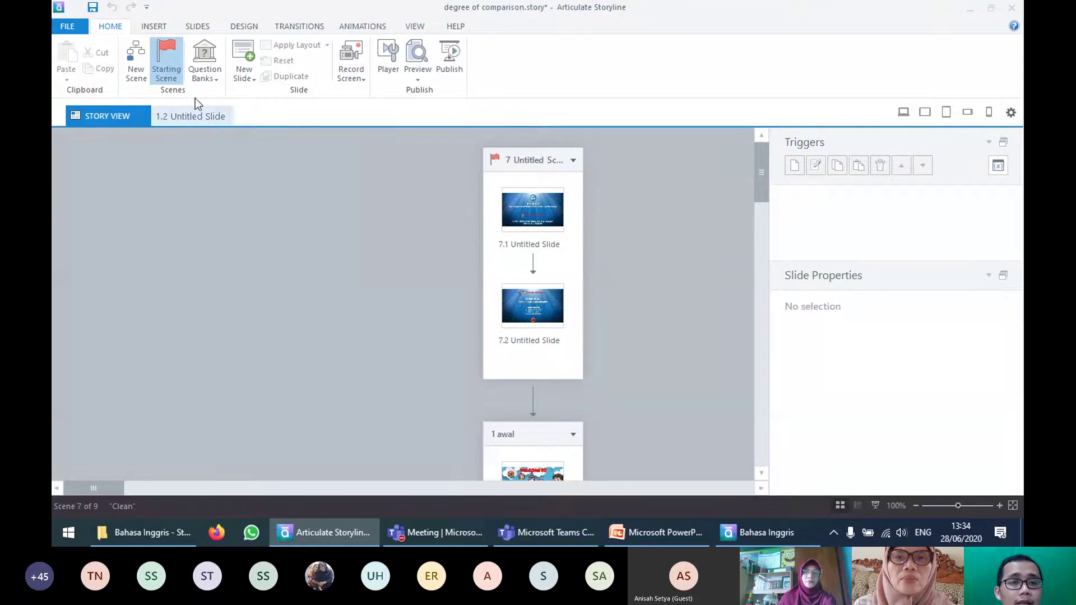
Step: Check the responsive playback settings for tablets and phones and close them without making changes
click(178, 84)
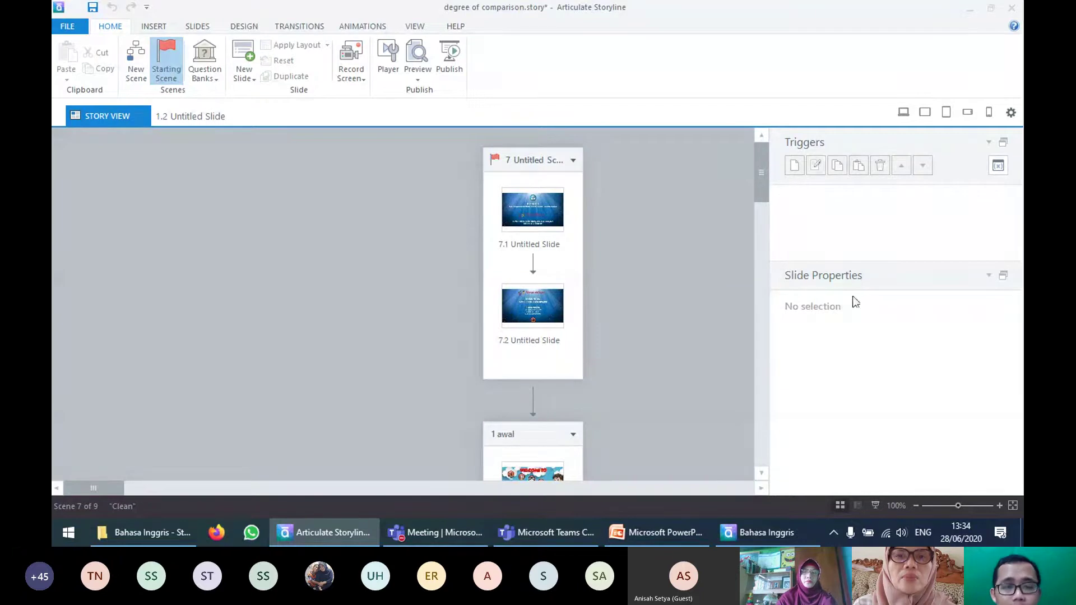
click(1011, 113)
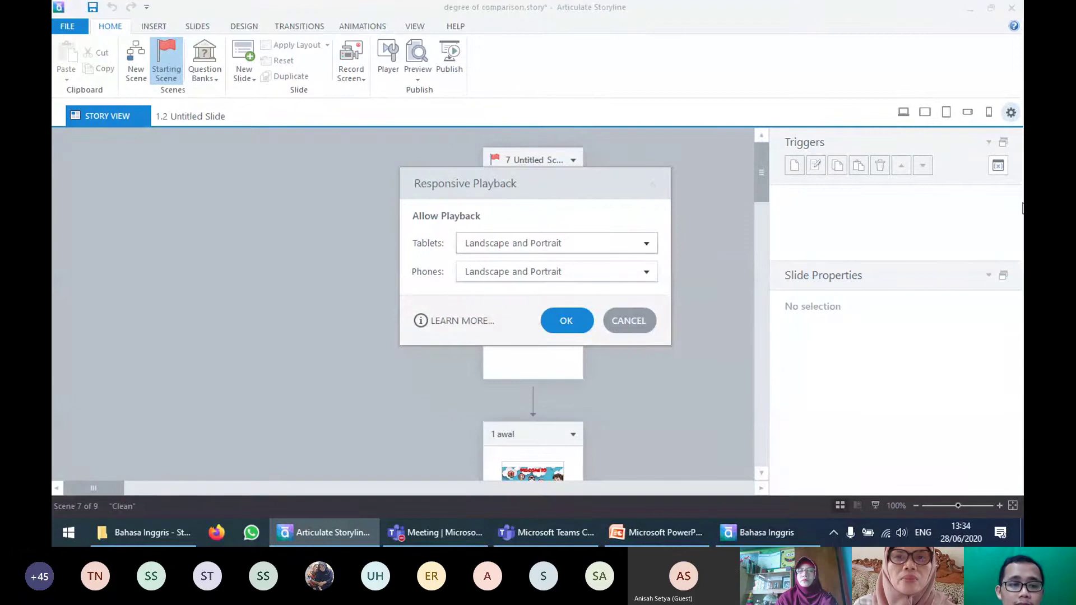
click(622, 324)
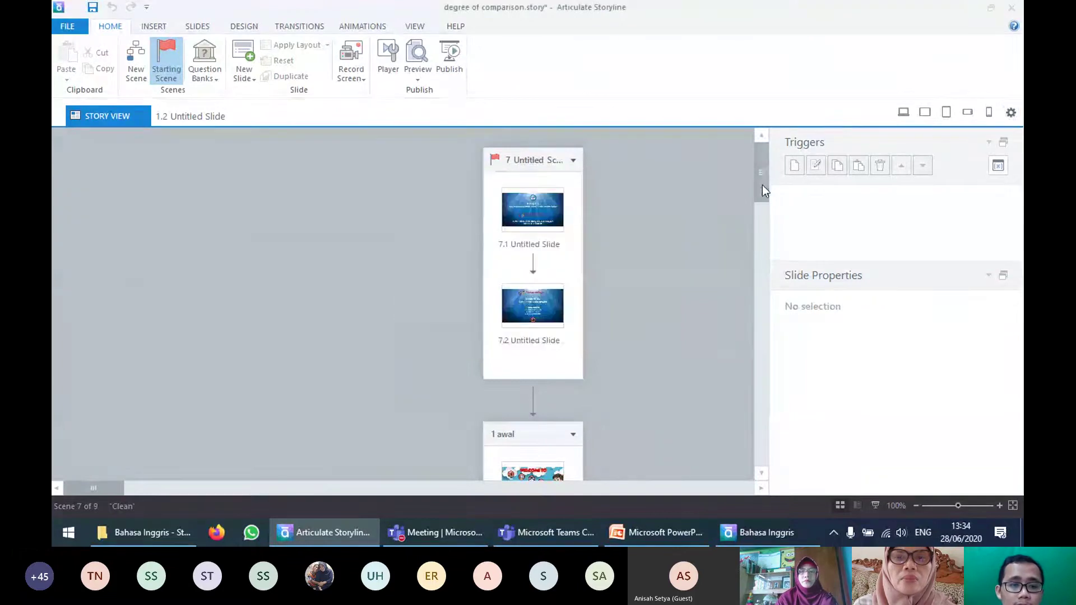
drag(762, 185, 977, 256)
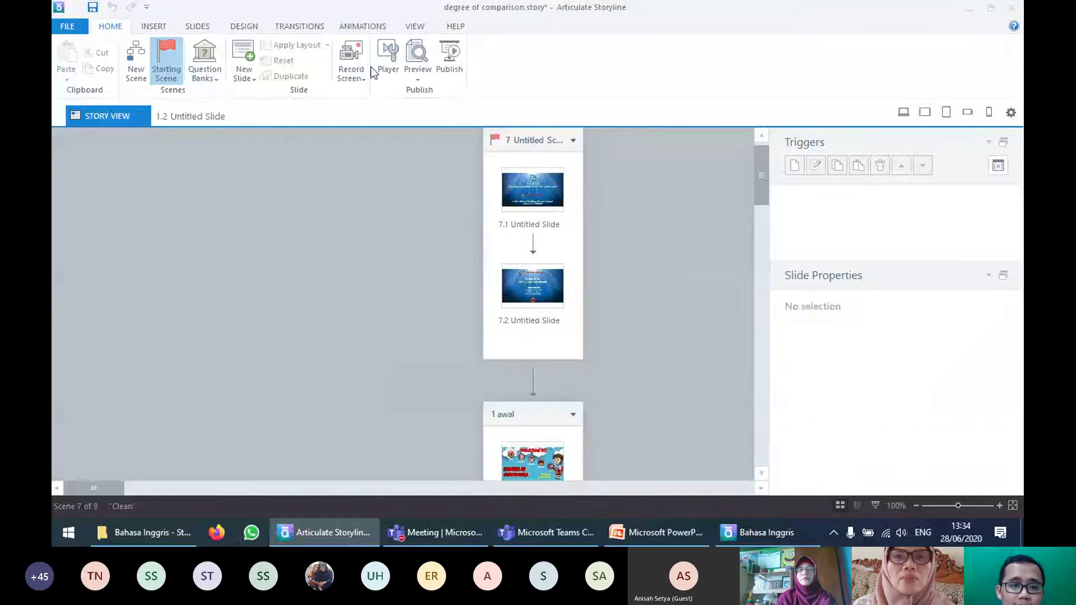
Step: Open the Storyline Player properties and preview the player with the title shown, switching the title off again
click(396, 71)
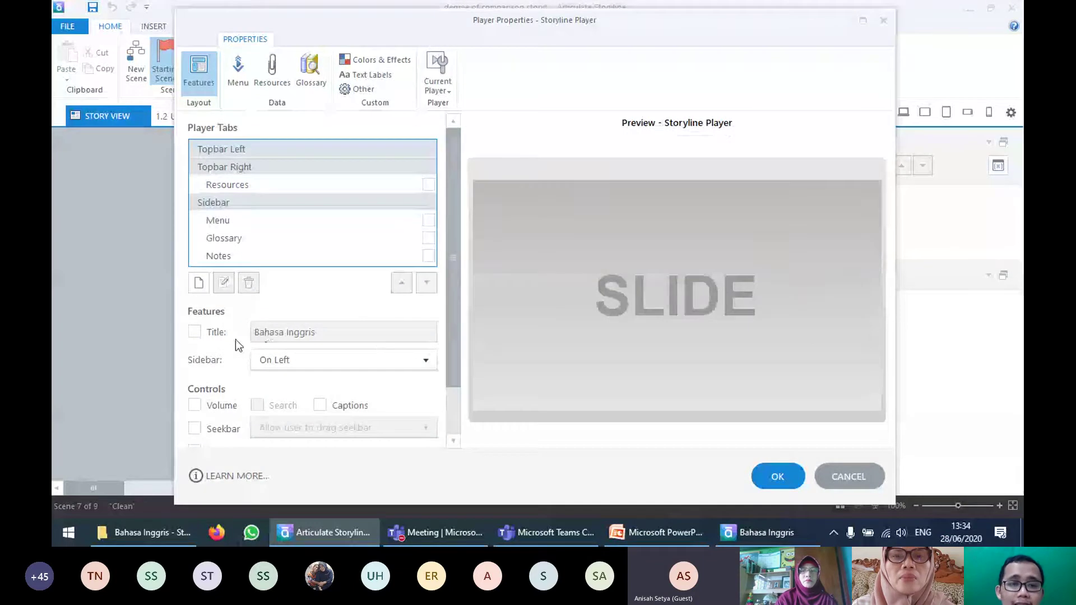
scroll(236, 343, down, 2)
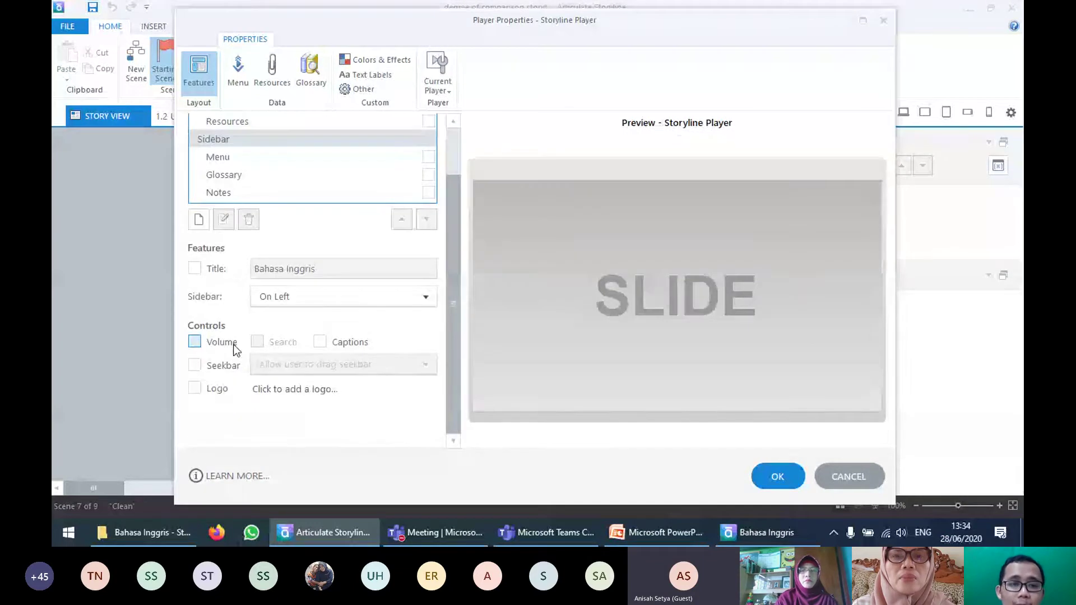
click(194, 269)
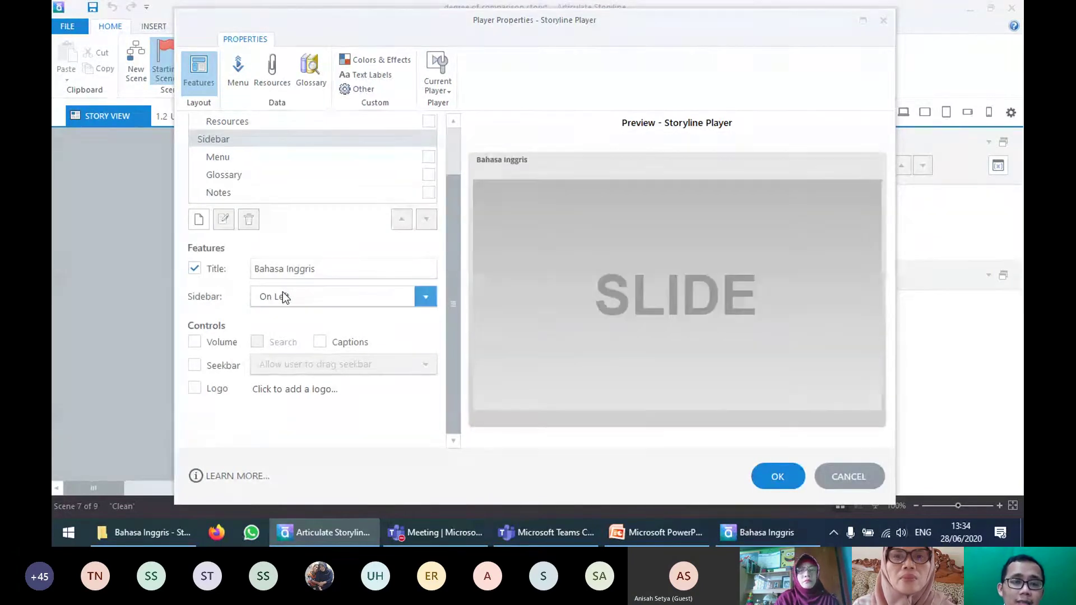
click(197, 268)
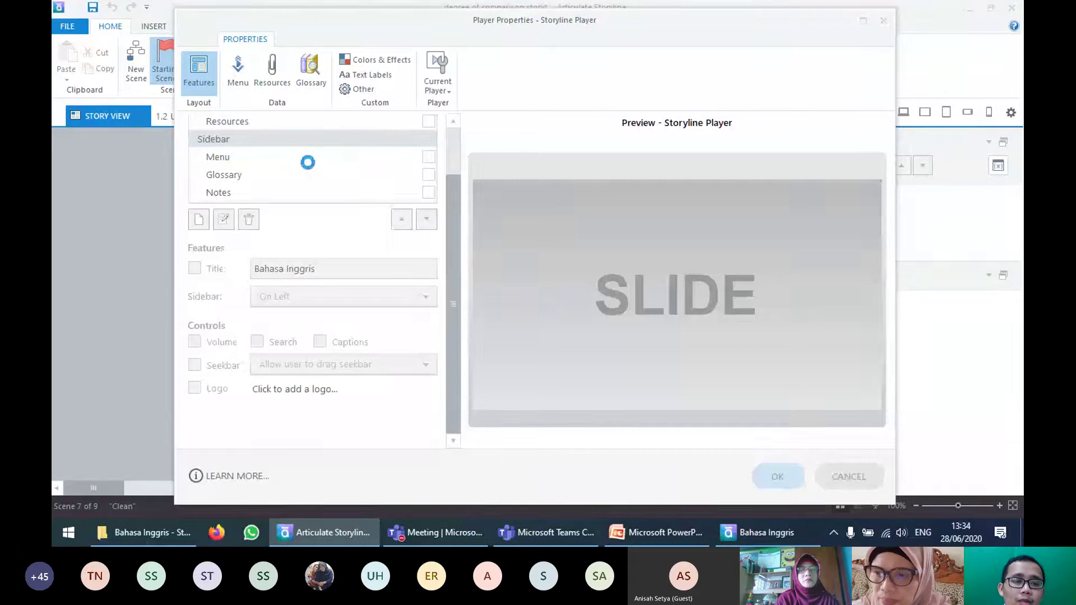
Step: Preview the player with Resources and the sidebar Menu shown, switch both off again, and close the player properties without saving
click(428, 121)
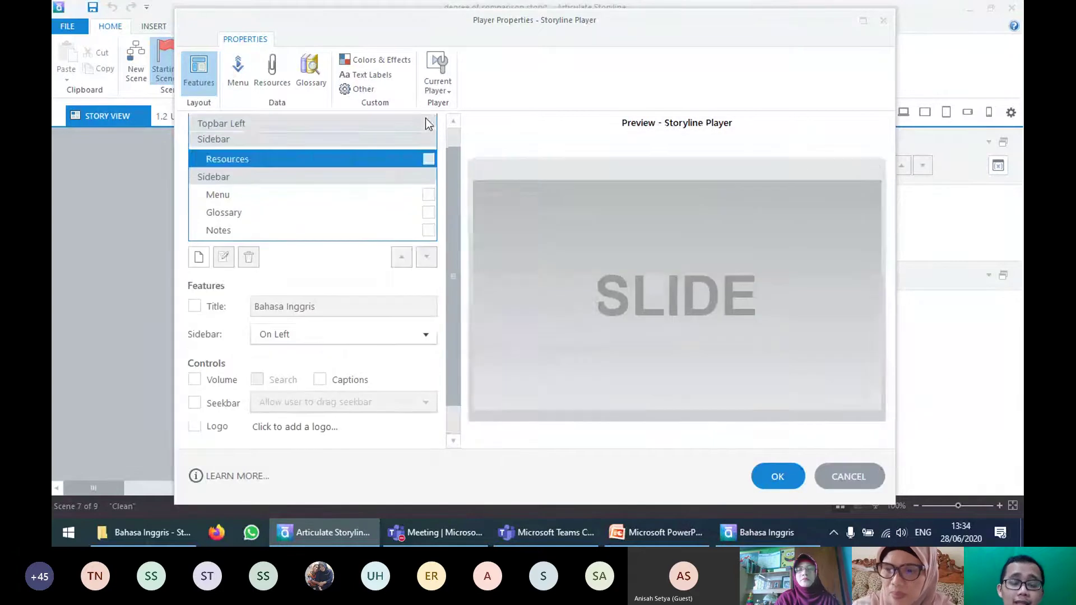
click(429, 194)
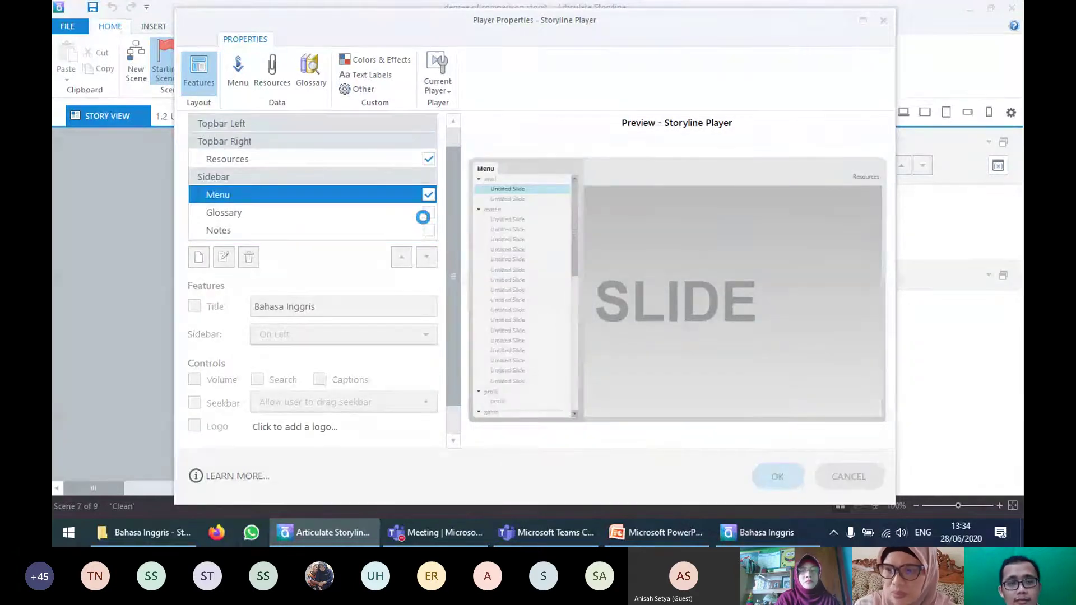
click(428, 195)
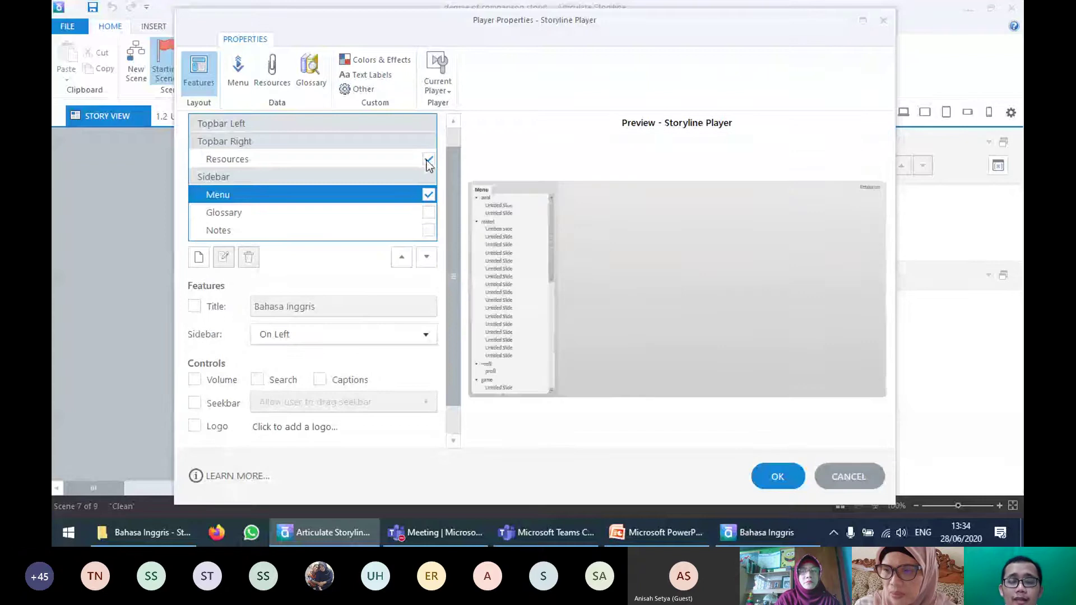
click(429, 160)
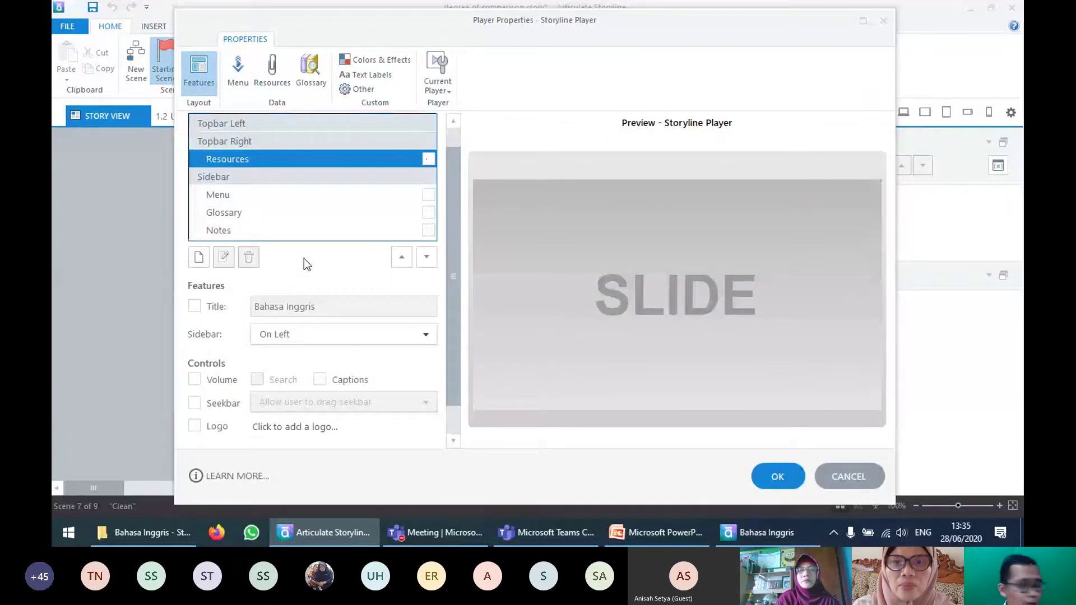
scroll(280, 312, down, 1)
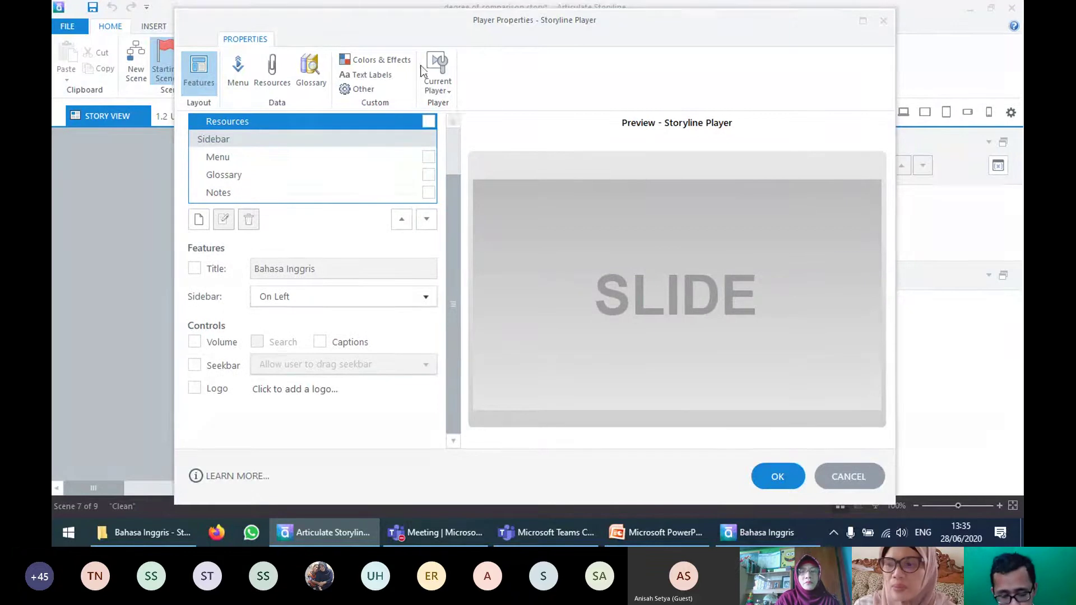
click(853, 482)
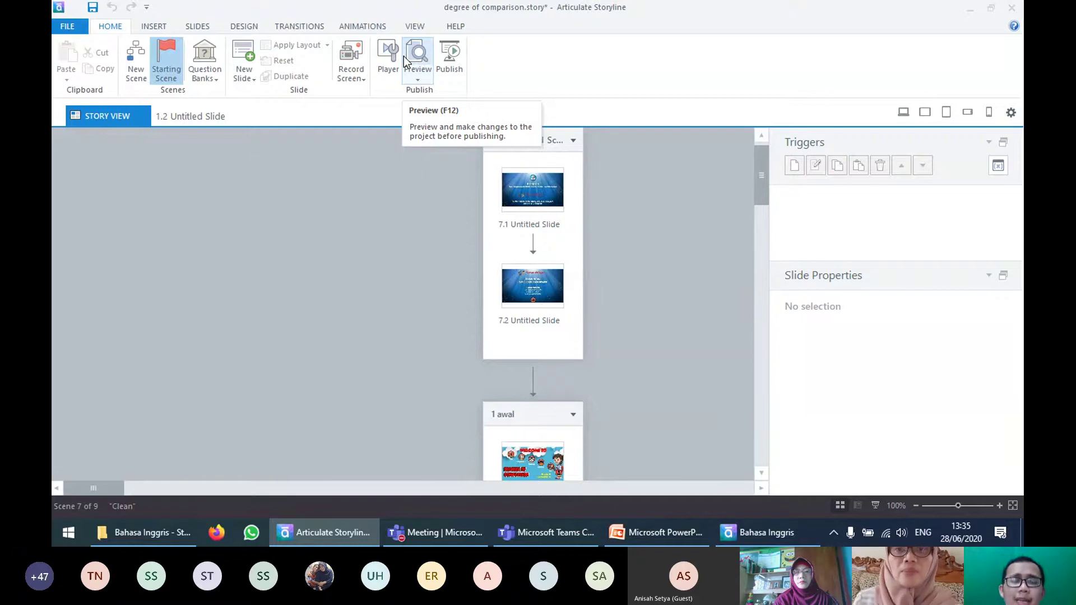
Step: Open the Publish dialog for the project and look at its output formats
click(452, 53)
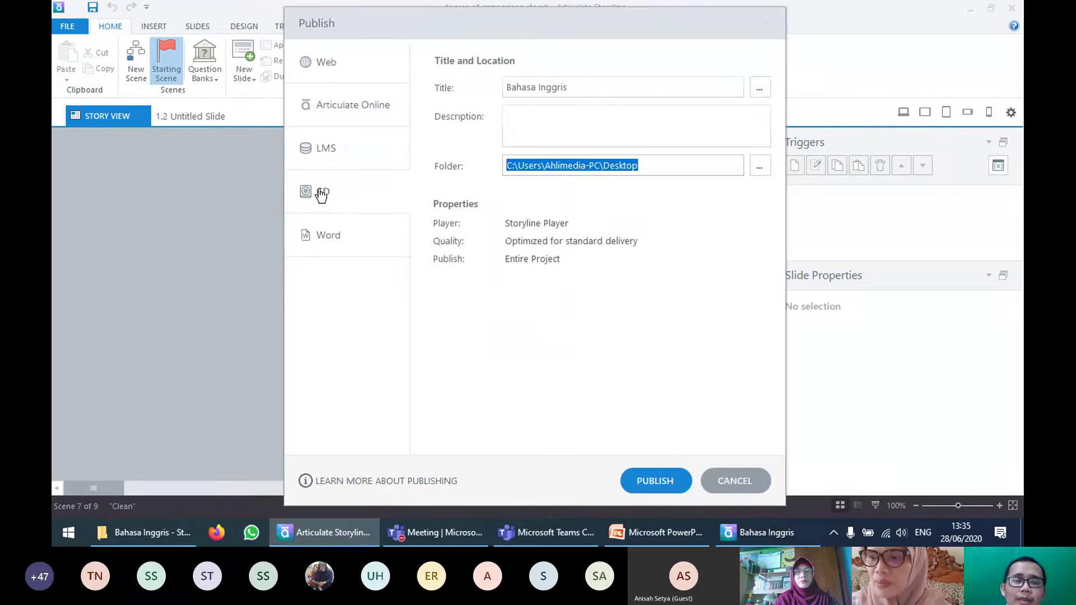
click(344, 73)
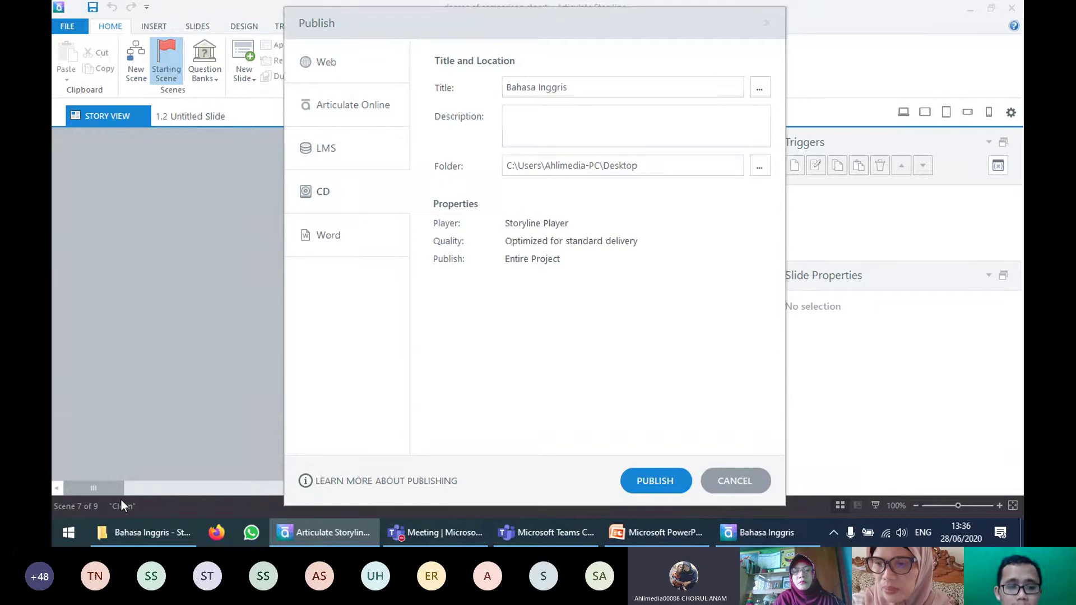
Step: In the "Bahasa Inggris - Storyline output" folder, select all published files and examine the Send to destinations, including DVD RW Drive (D:), without sending
click(187, 533)
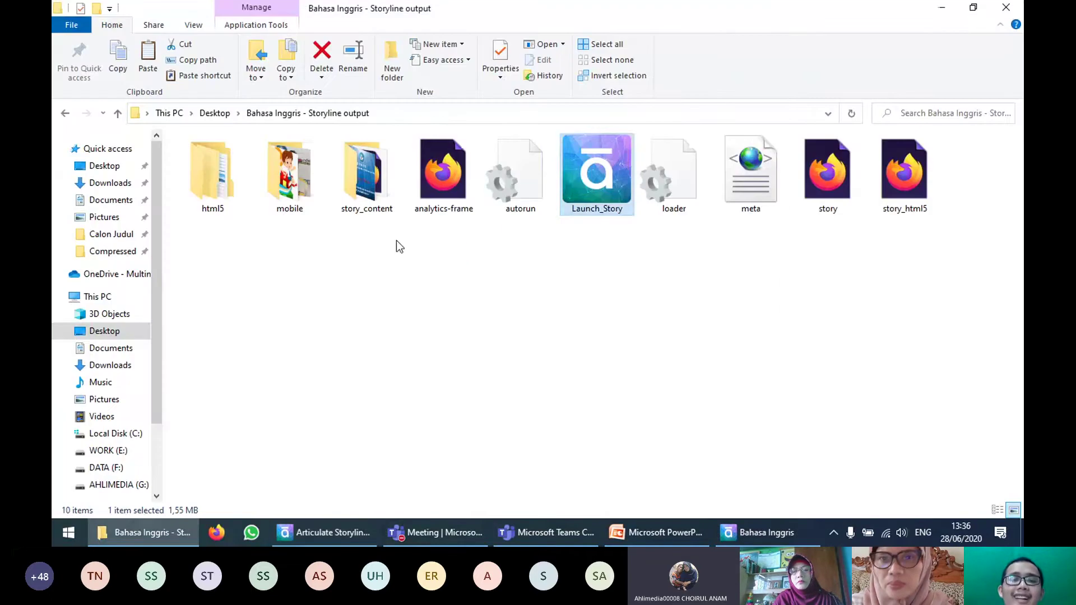
drag(953, 287, 146, 118)
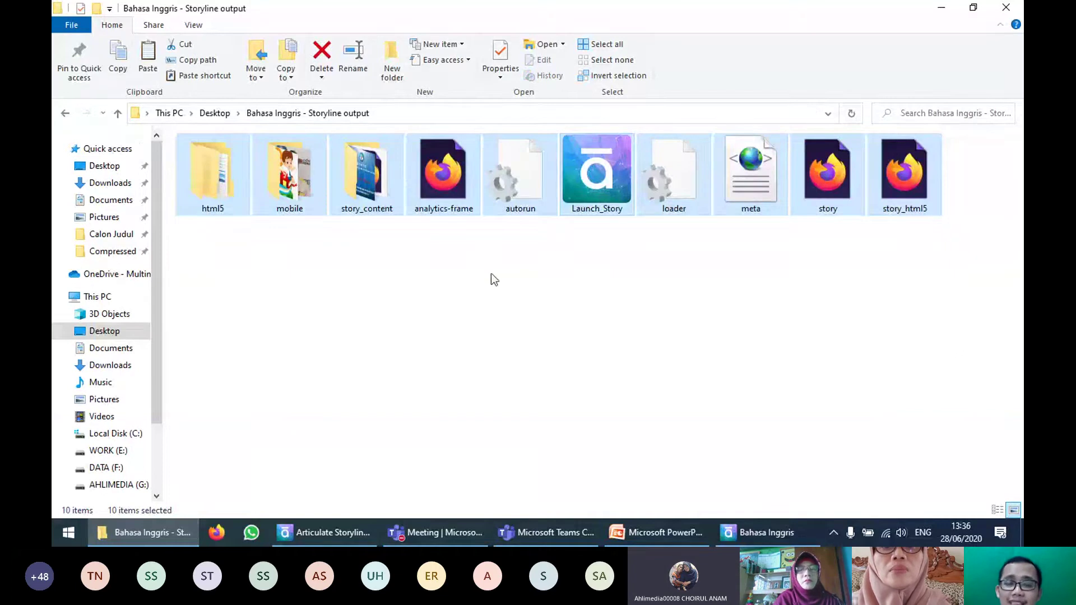
click(603, 179)
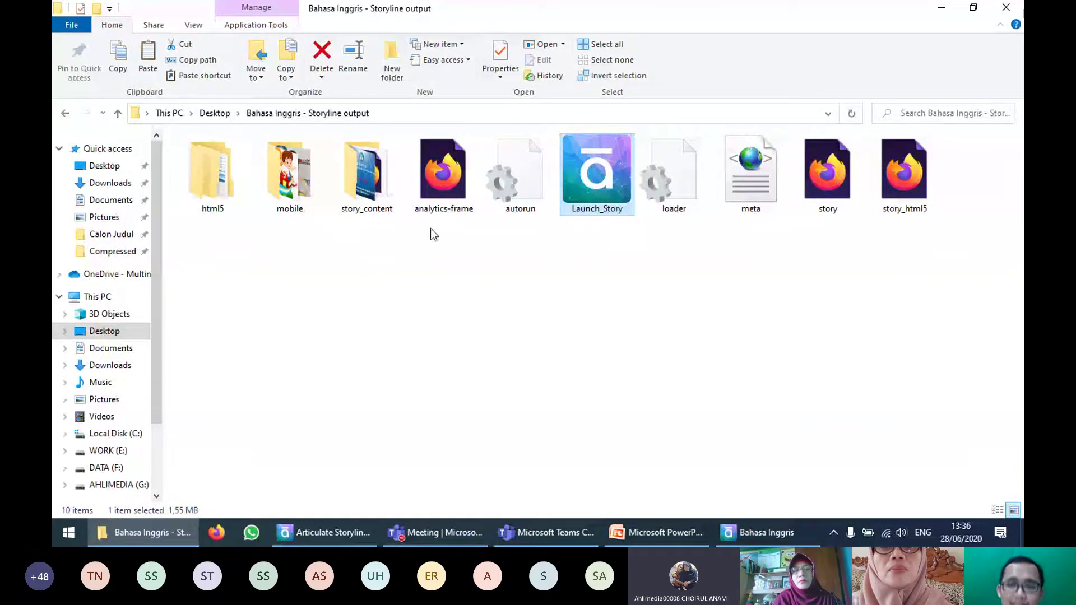
drag(922, 265, 168, 155)
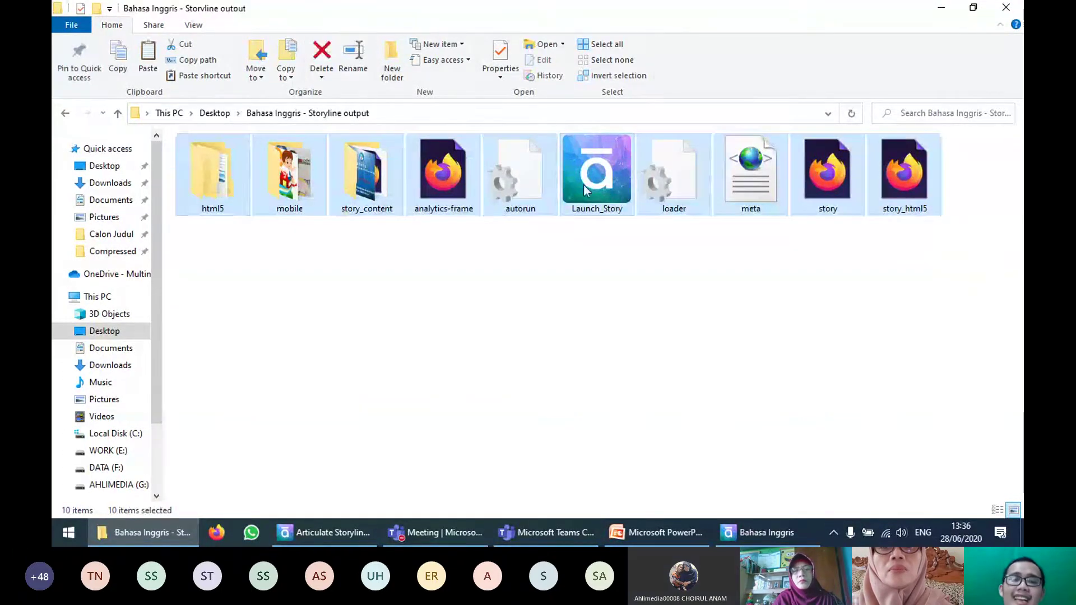
right_click(506, 185)
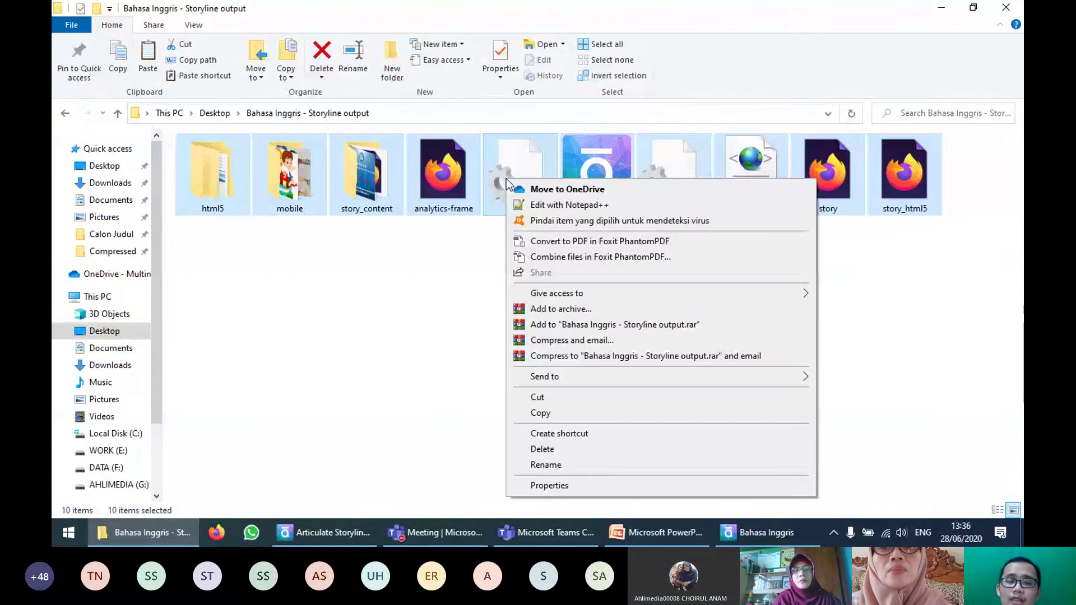
mouse_move(583, 375)
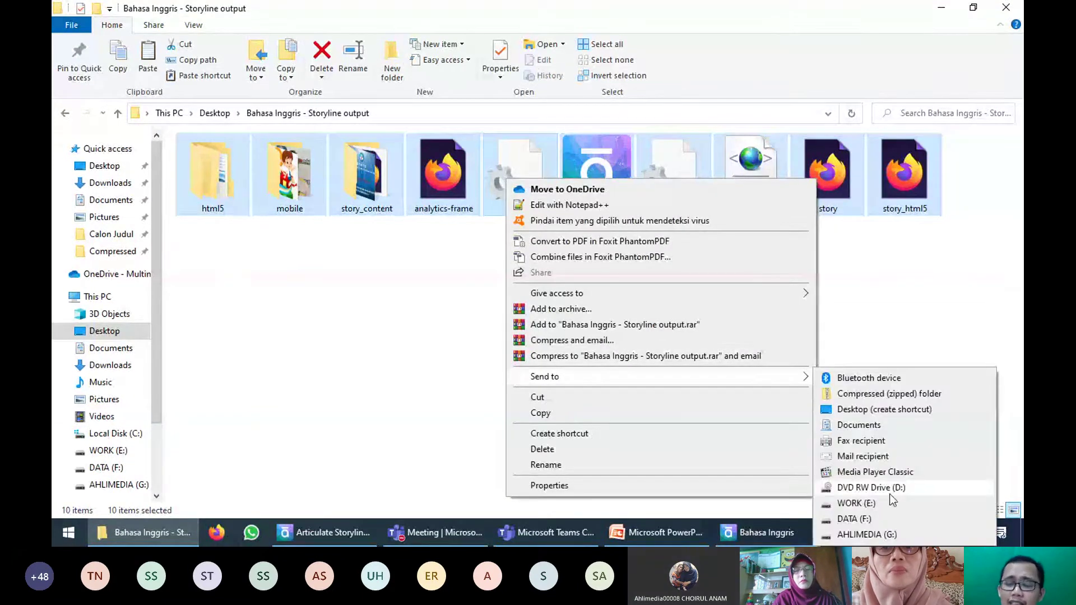
click(928, 267)
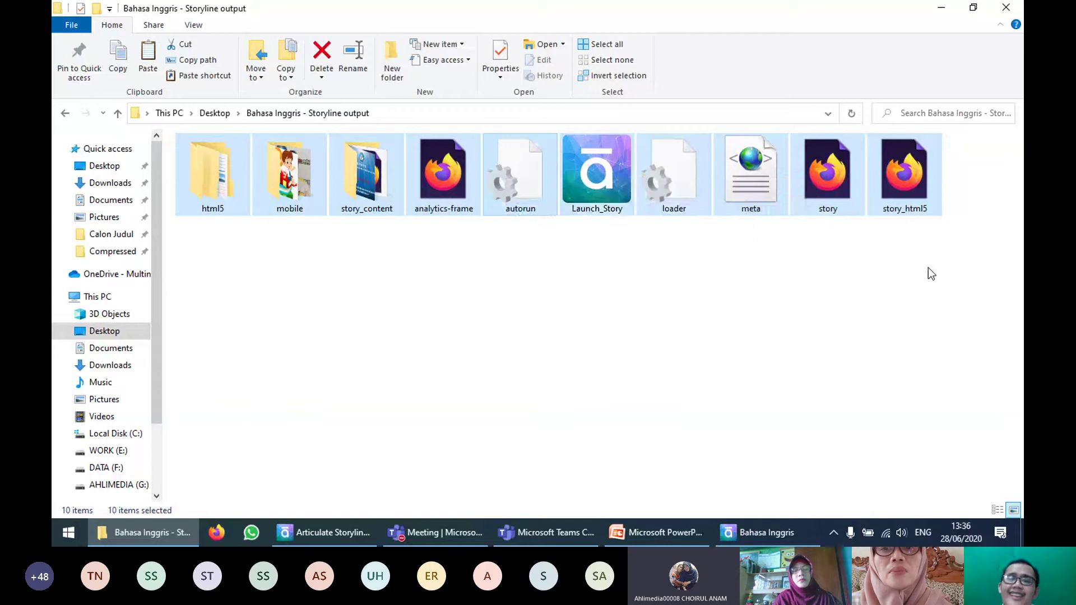
click(929, 267)
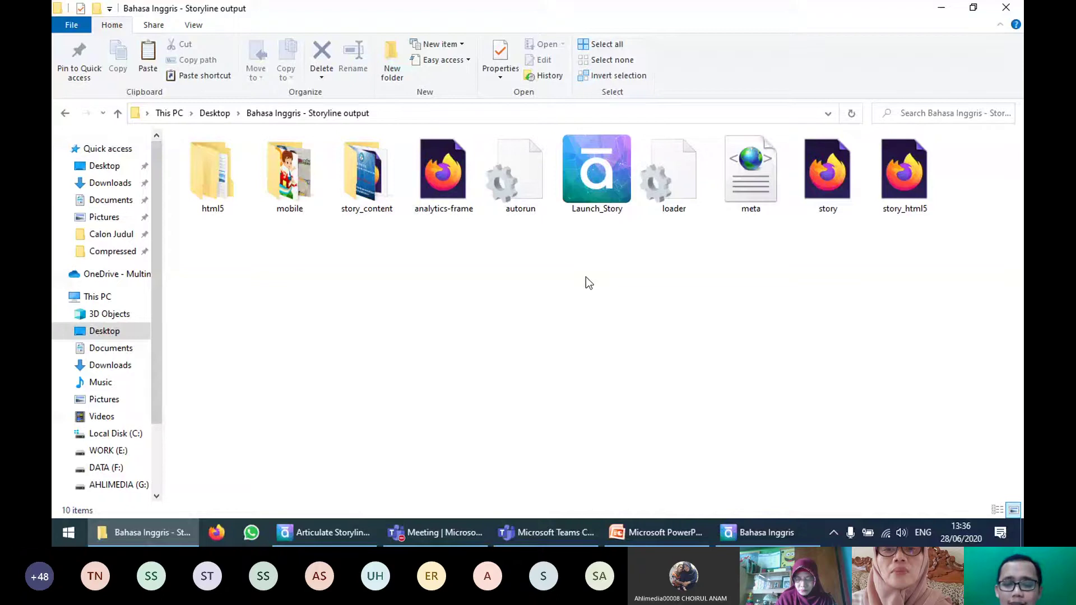
Step: Switch to the Microsoft Teams meeting and look through the People list for the participant who is speaking
click(426, 537)
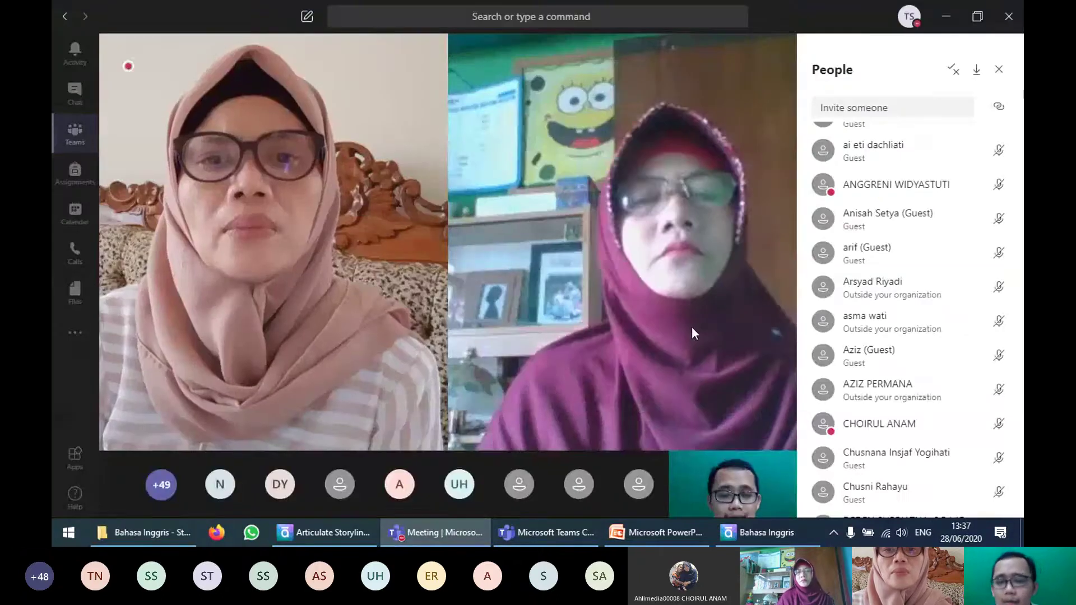
mouse_move(543, 102)
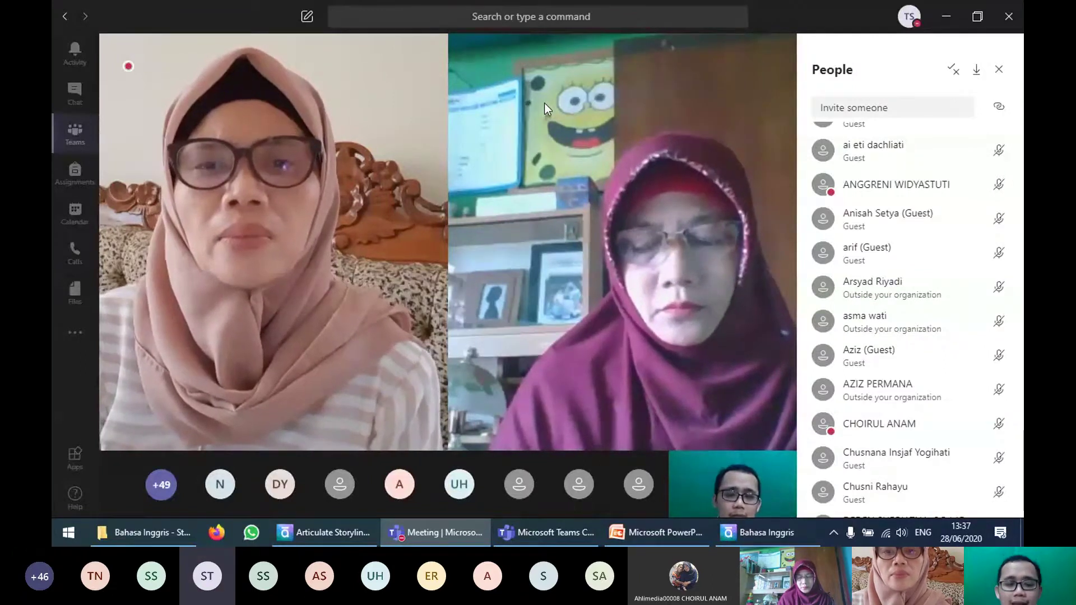
mouse_move(517, 271)
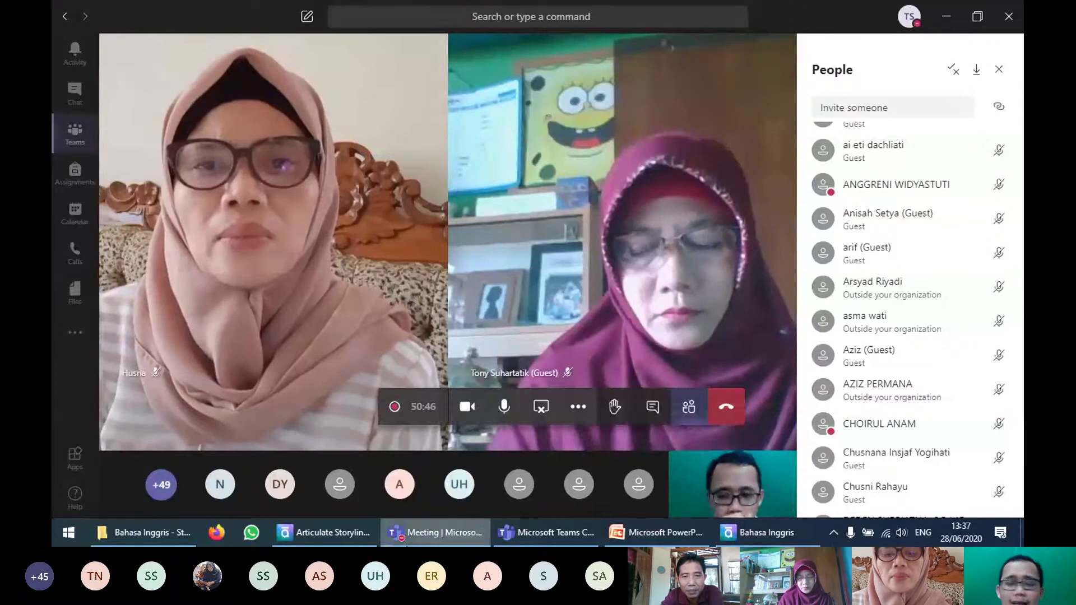
mouse_move(417, 541)
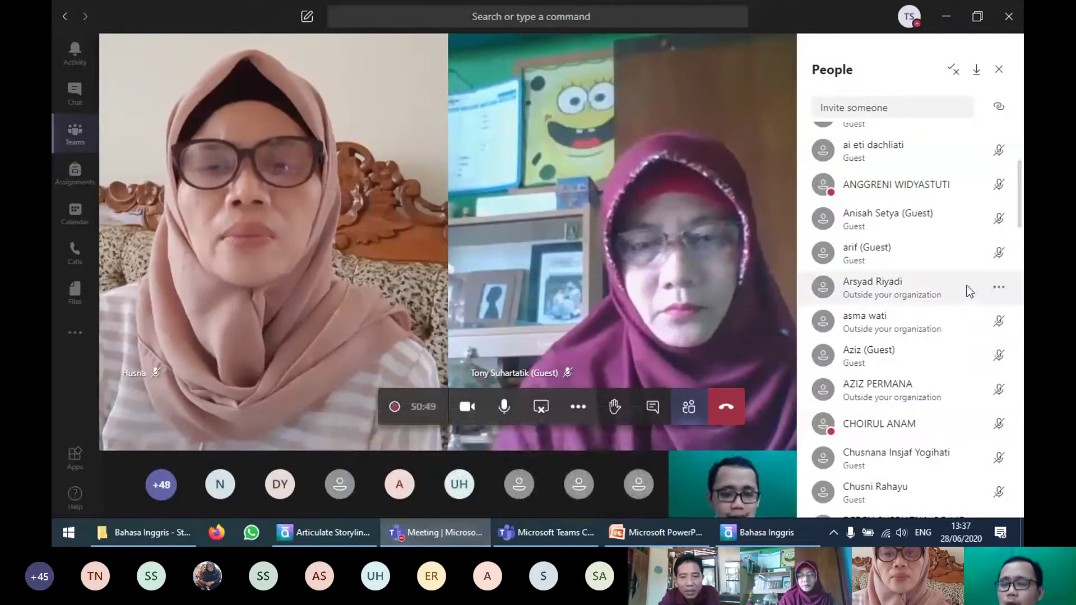
scroll(998, 305, down, 6)
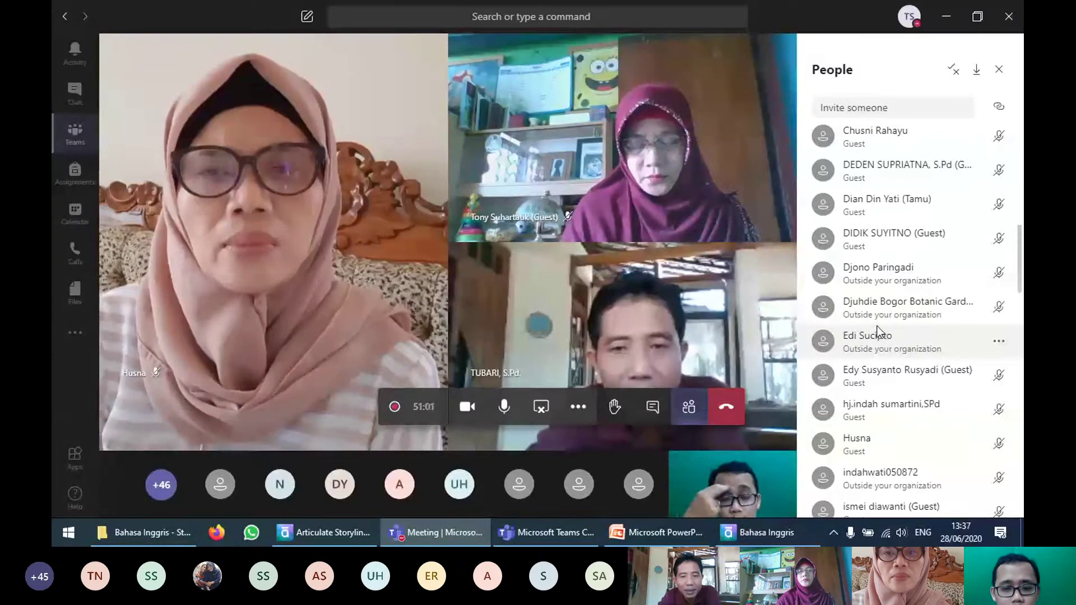
scroll(913, 344, up, 5)
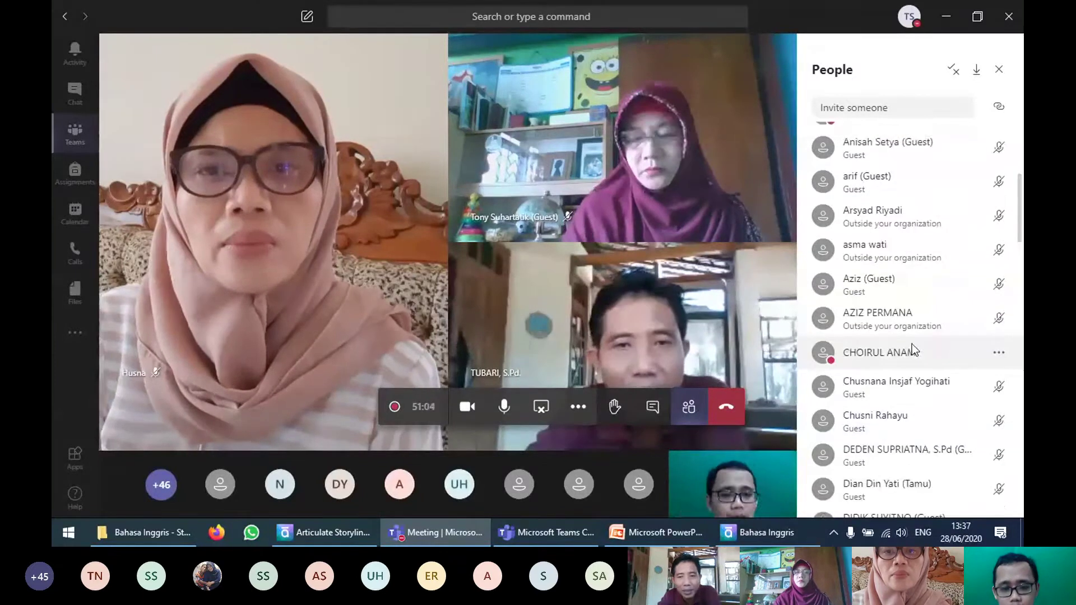
scroll(913, 345, up, 5)
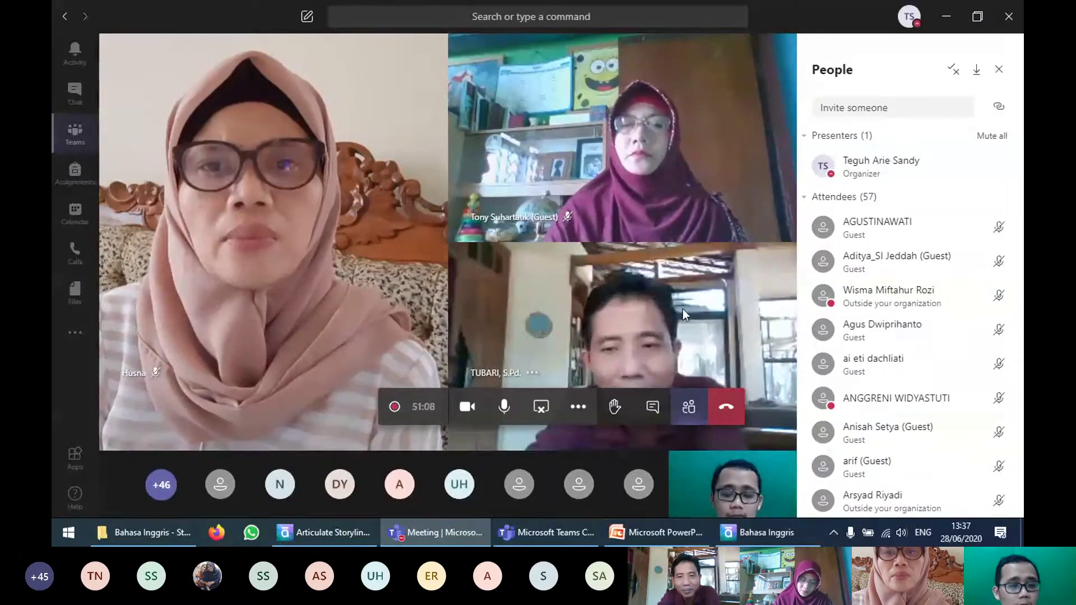
Step: Switch back to Articulate Storyline and close the Publish dialog without publishing
click(347, 533)
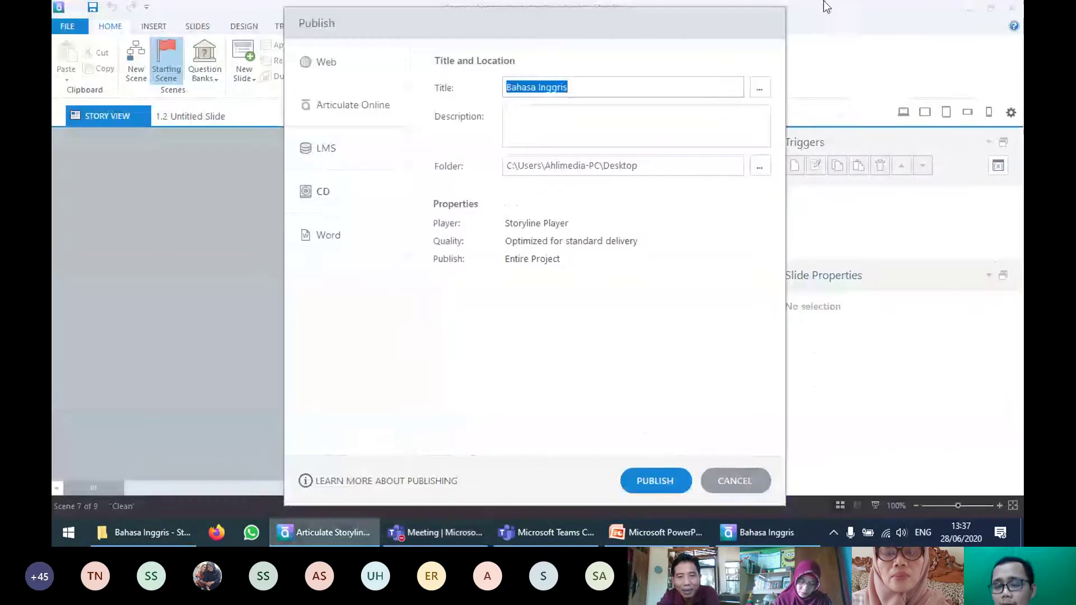
click(733, 479)
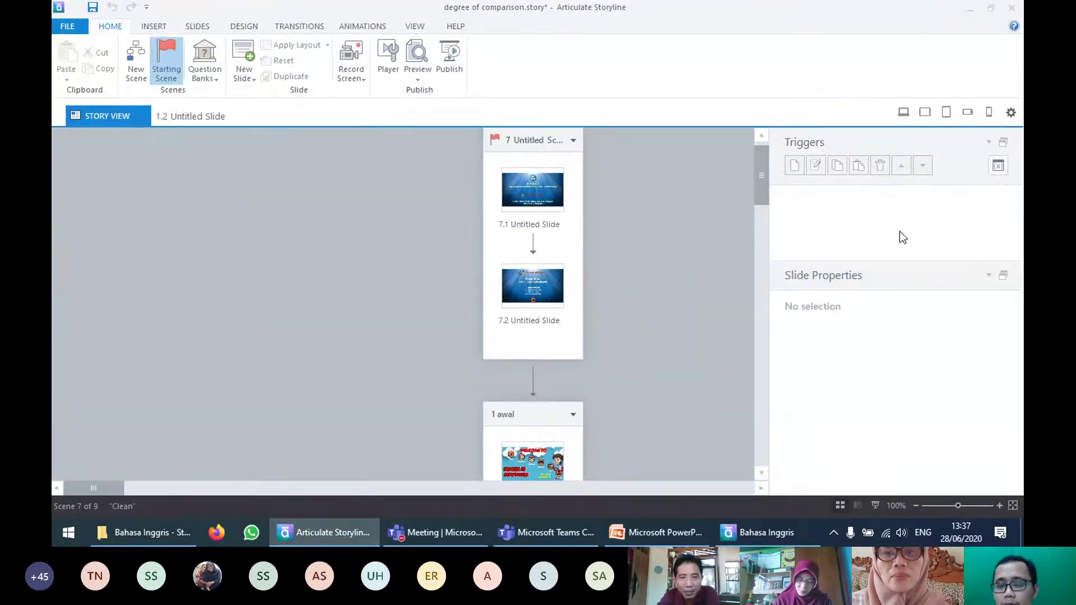
click(573, 173)
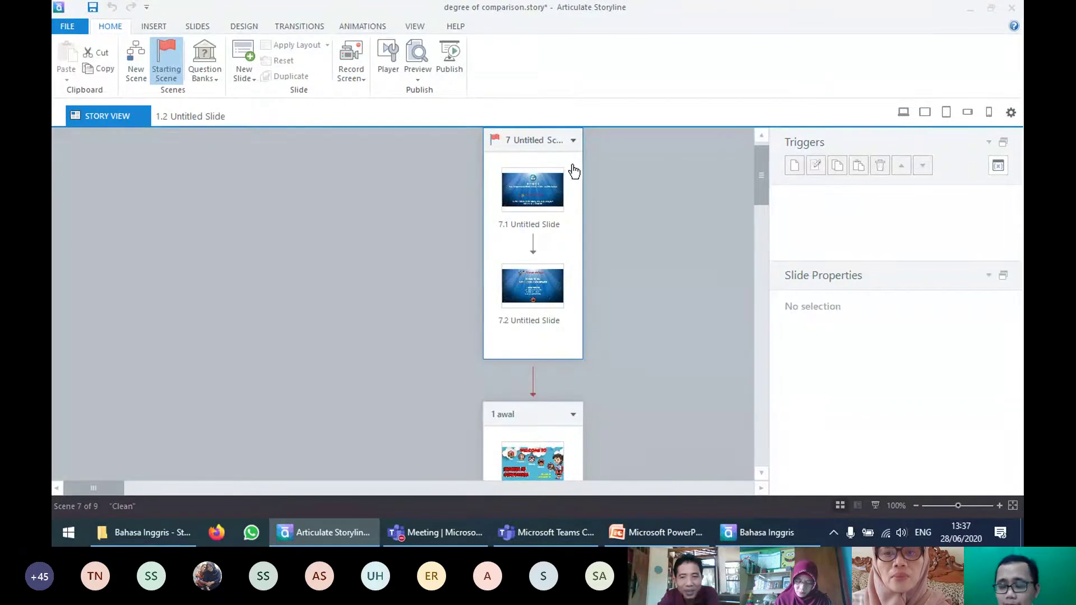
drag(762, 149, 765, 188)
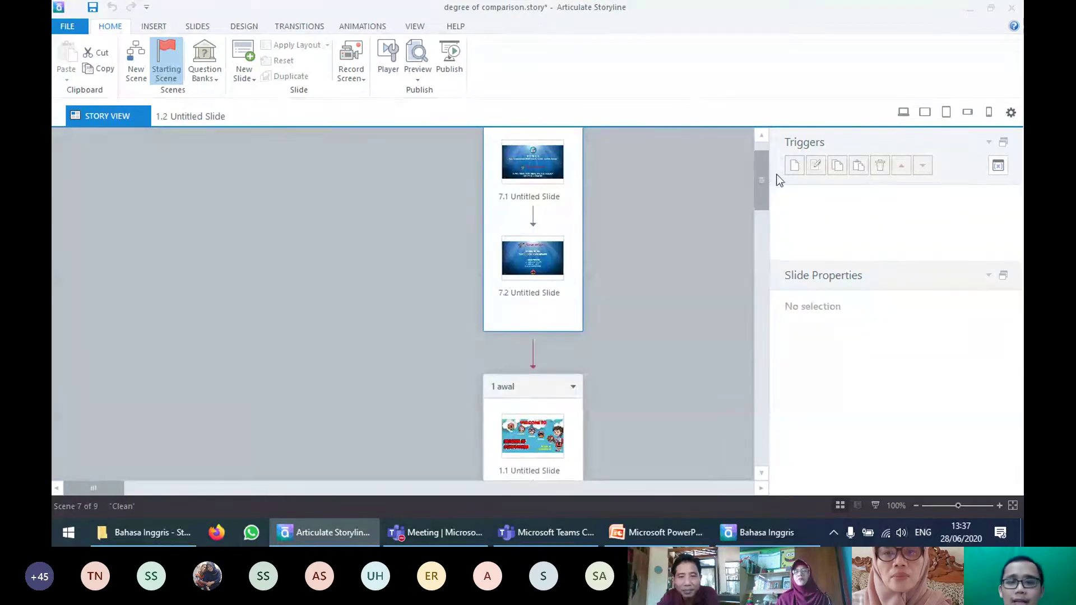
mouse_move(766, 182)
mouse_down()
mouse_move(767, 215)
mouse_move(765, 175)
mouse_up()
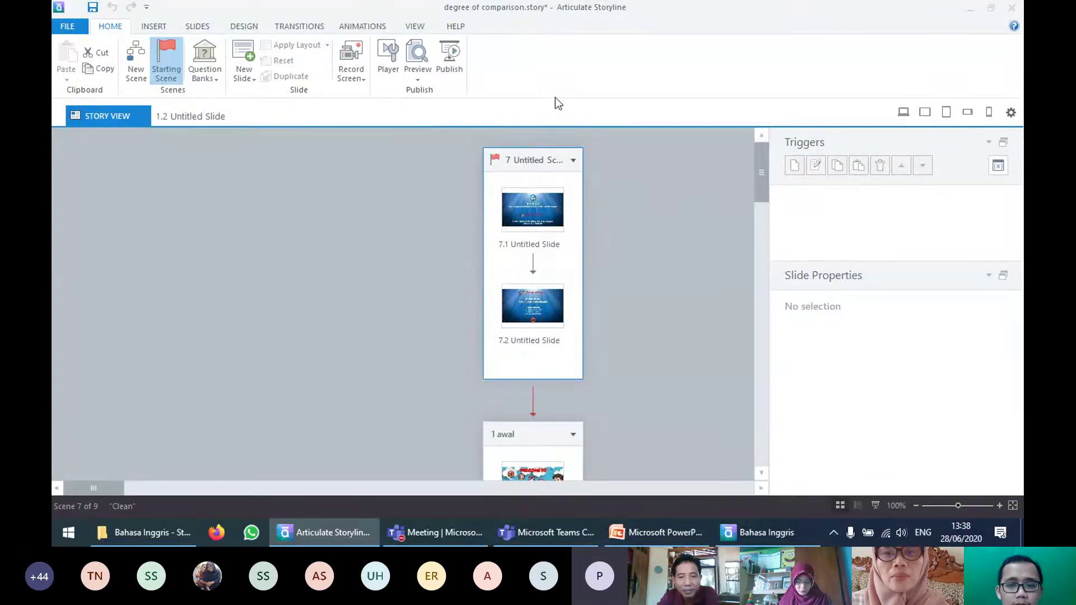
click(989, 143)
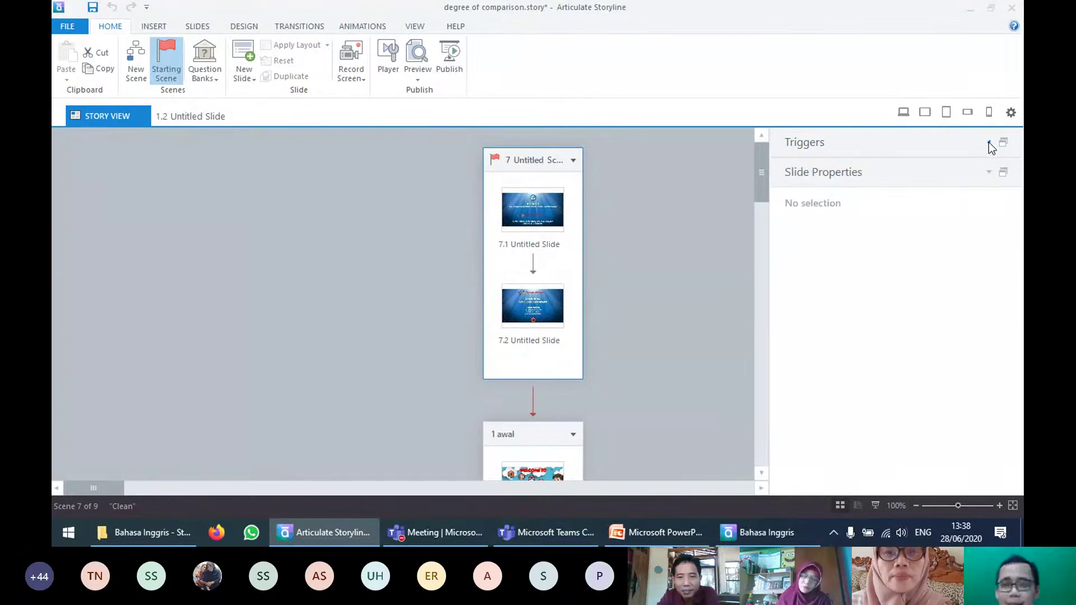
click(989, 143)
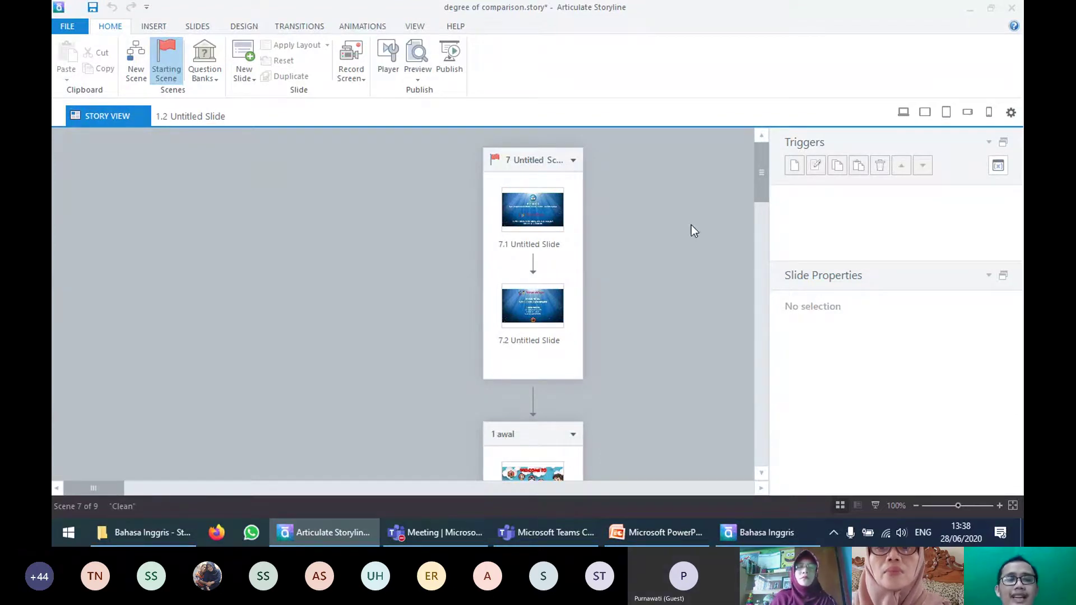
Step: Open the CD publishing options and check the choices for publishing the entire project, a single scene or a single slide, without making changes
click(452, 68)
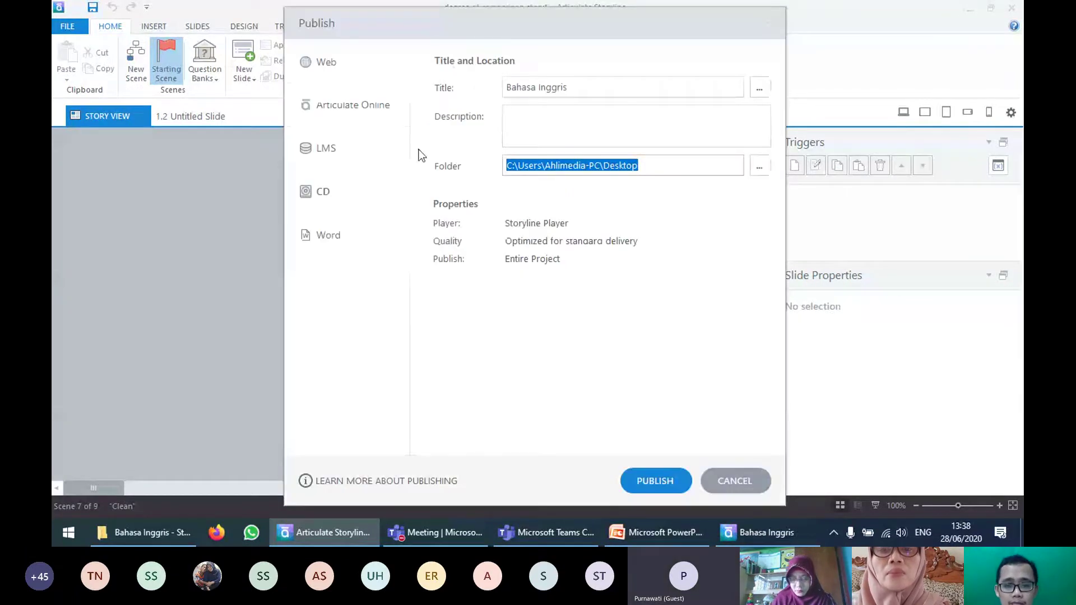
click(366, 205)
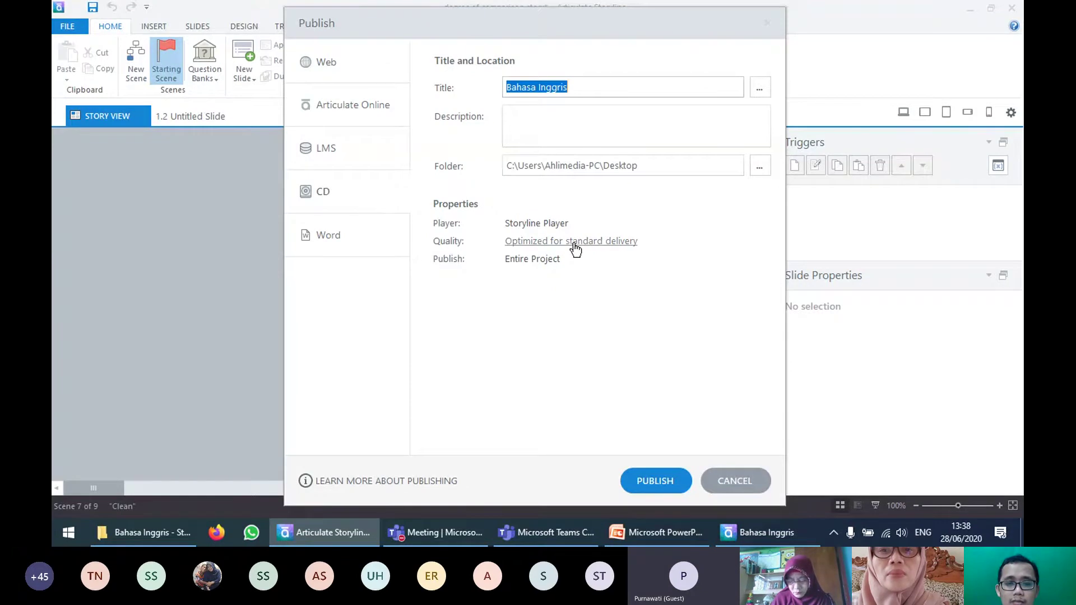
click(555, 259)
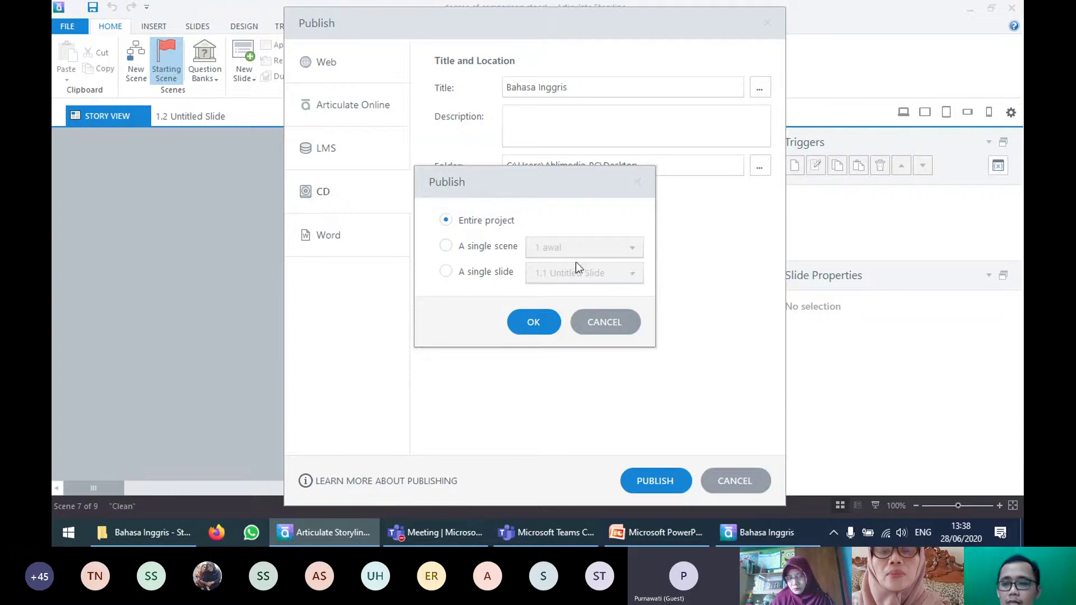
click(604, 322)
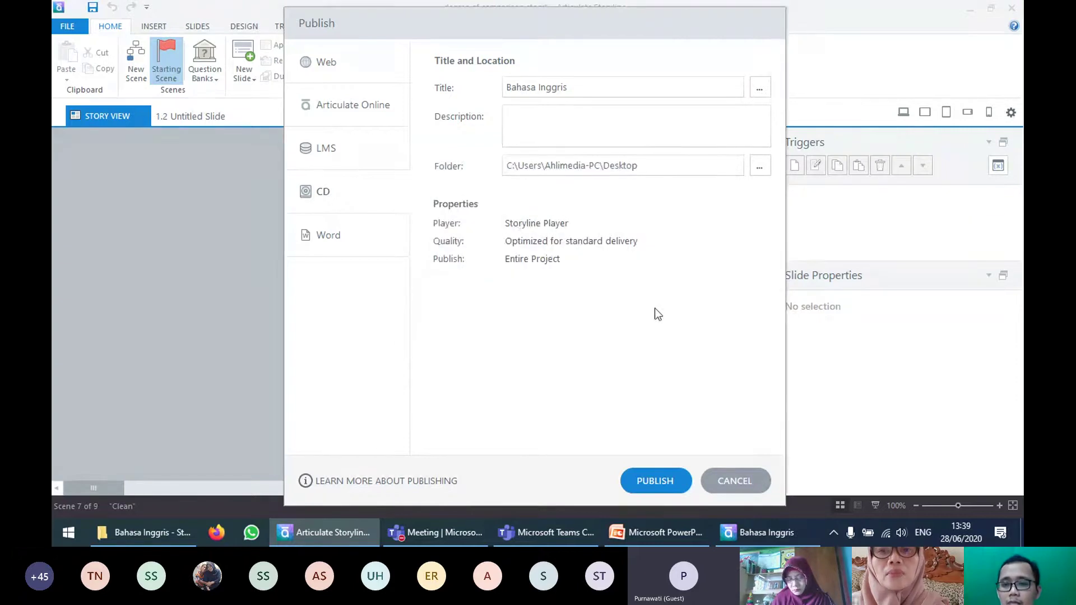
Step: Switch to the Microsoft Teams meeting and mute everyone else in it
click(436, 533)
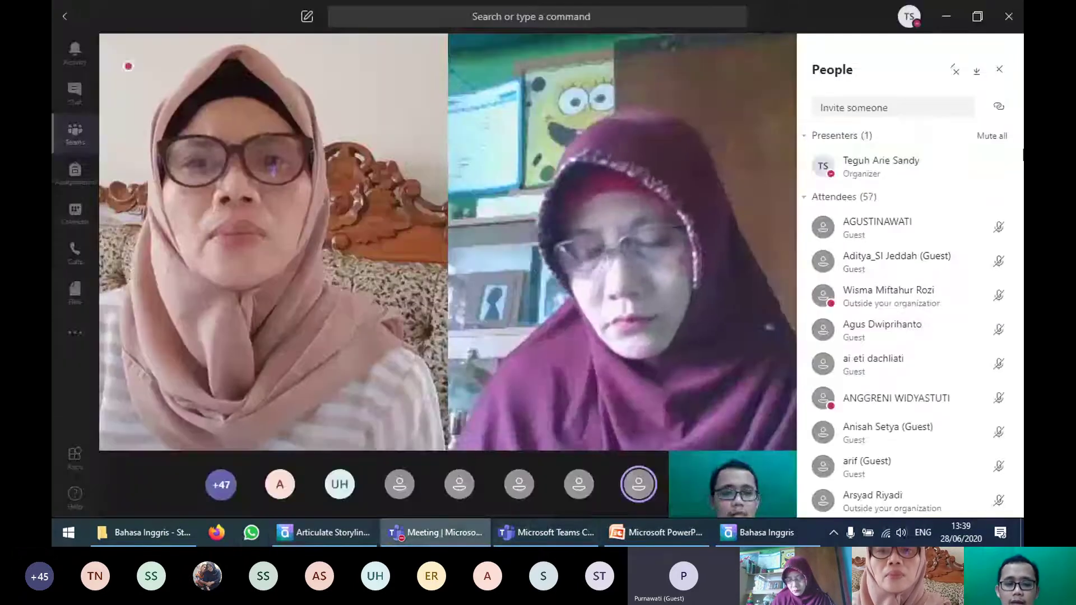
click(992, 136)
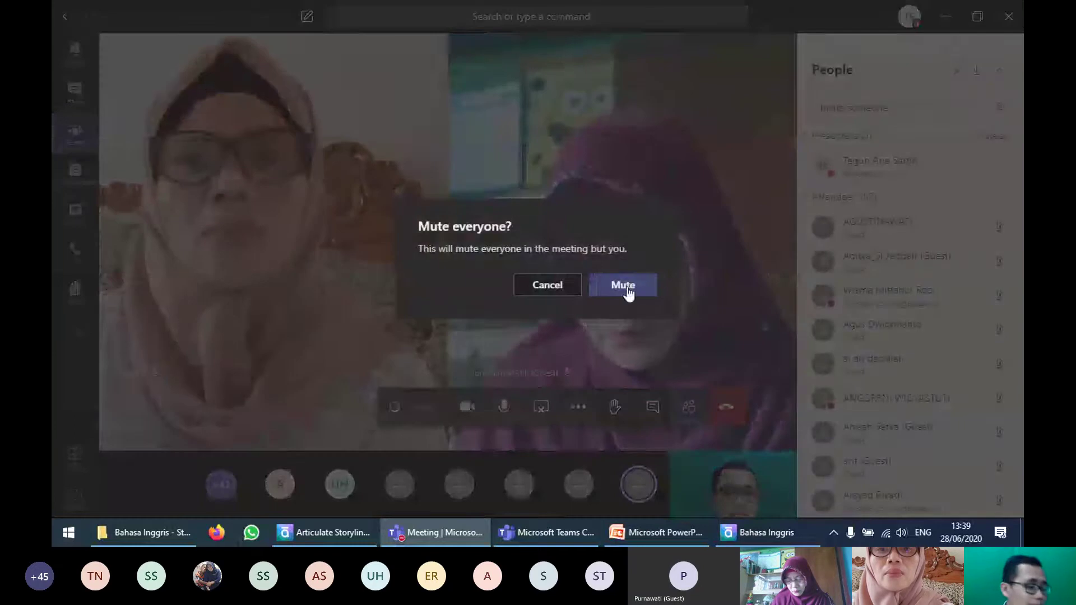
click(624, 286)
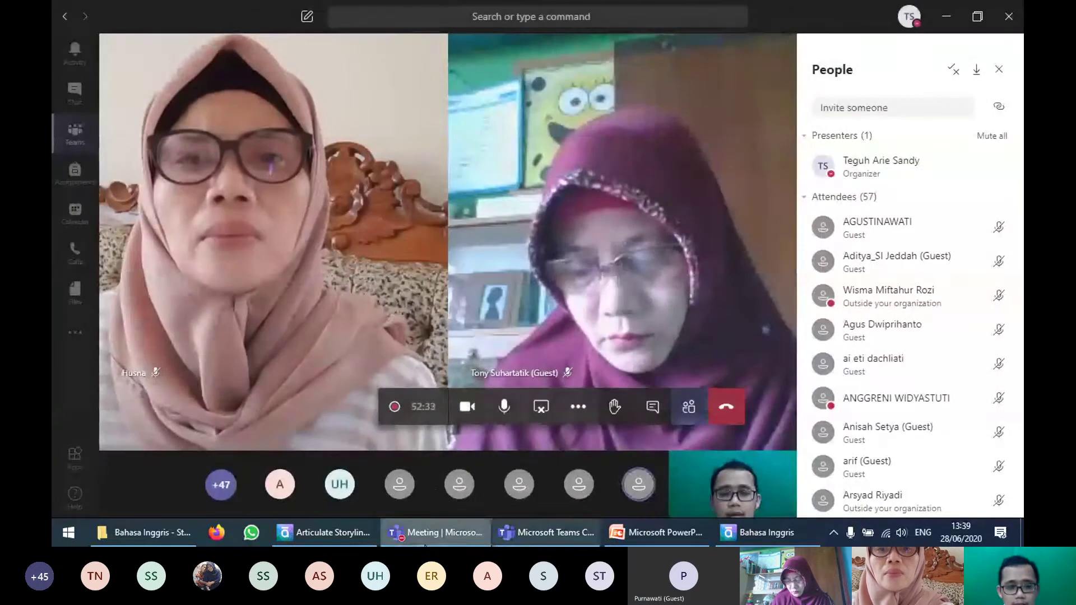
Step: Switch back to Articulate Storyline, review the CD title, pick Desktop as the destination folder, and close the Publish dialog without publishing
click(324, 533)
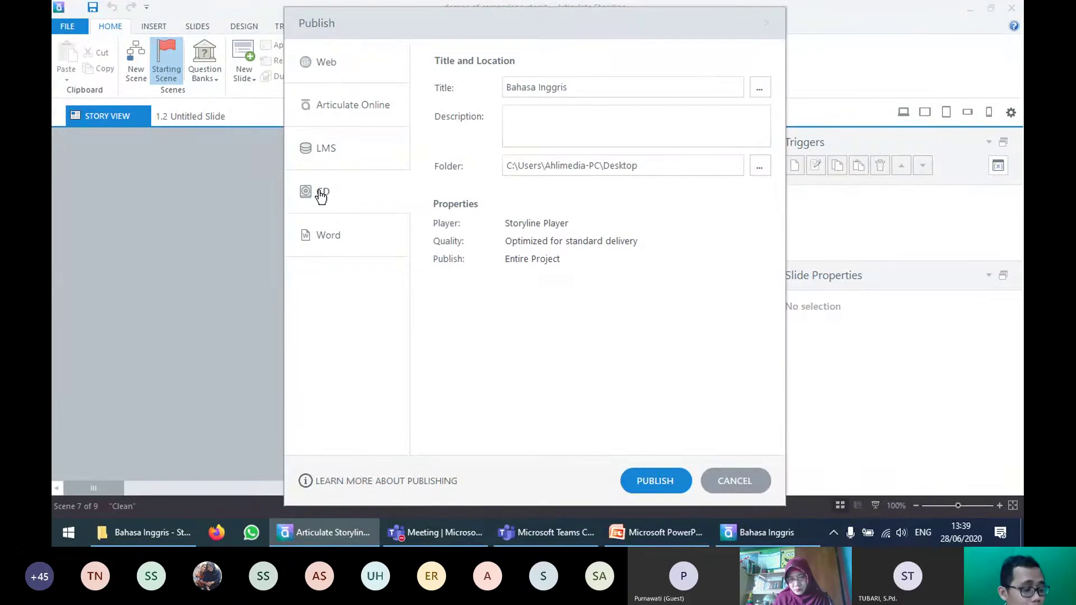
click(558, 88)
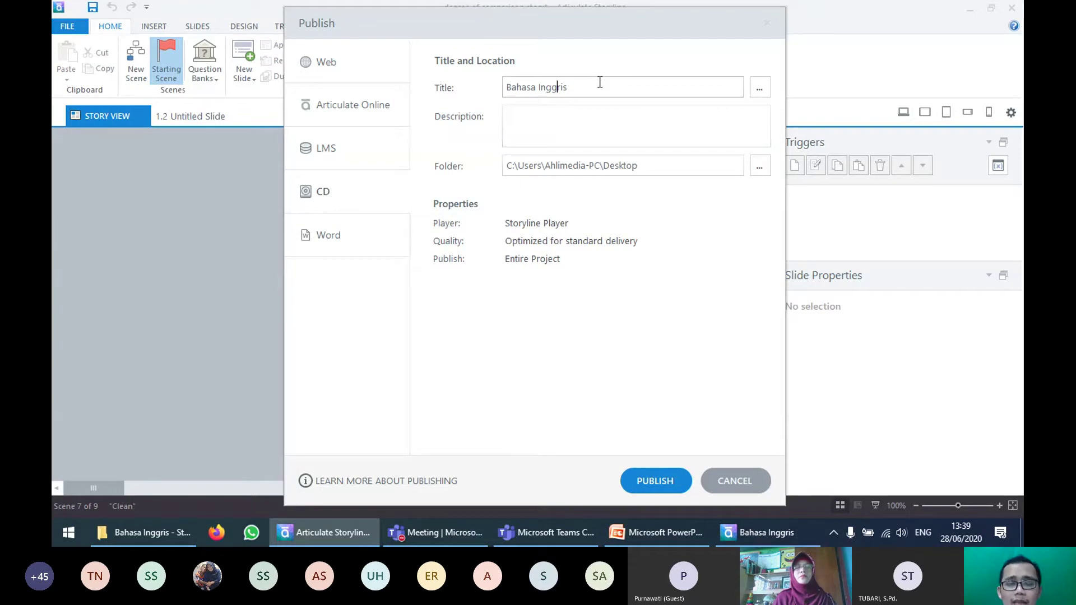
drag(564, 92, 442, 93)
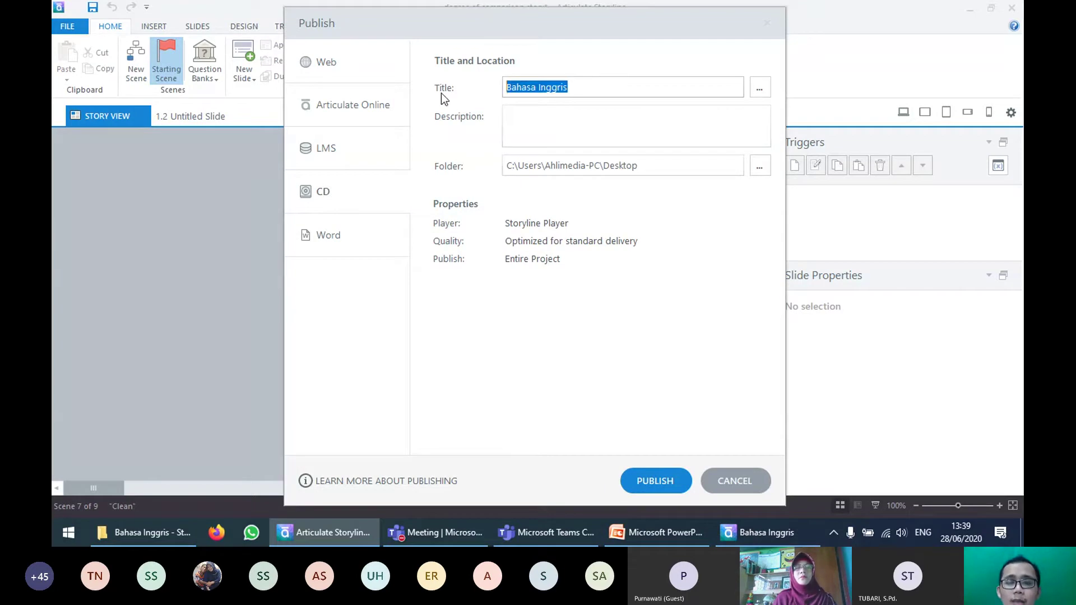
click(687, 170)
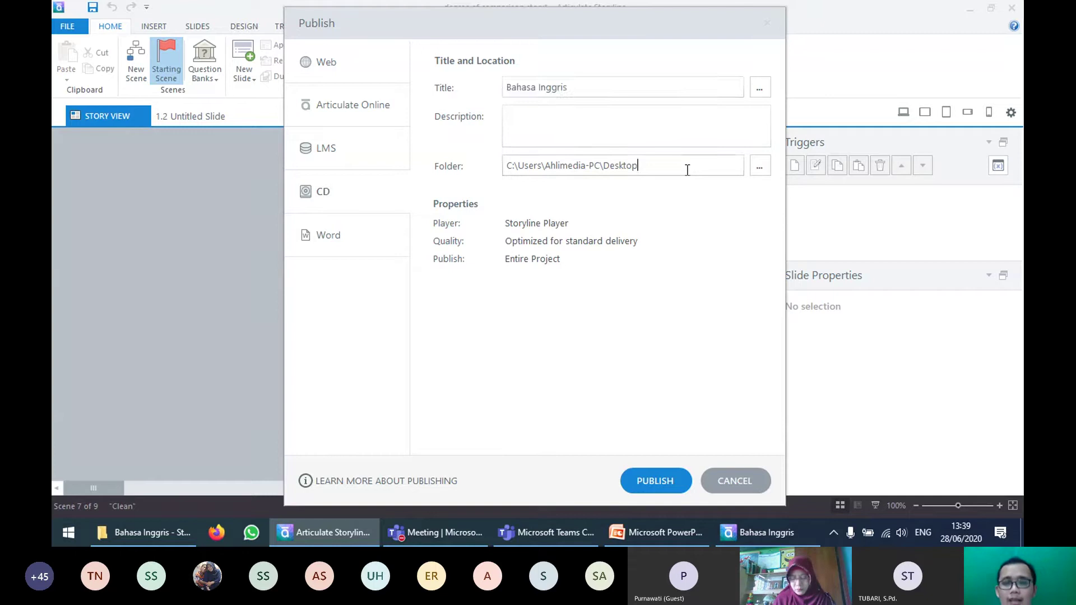
click(766, 164)
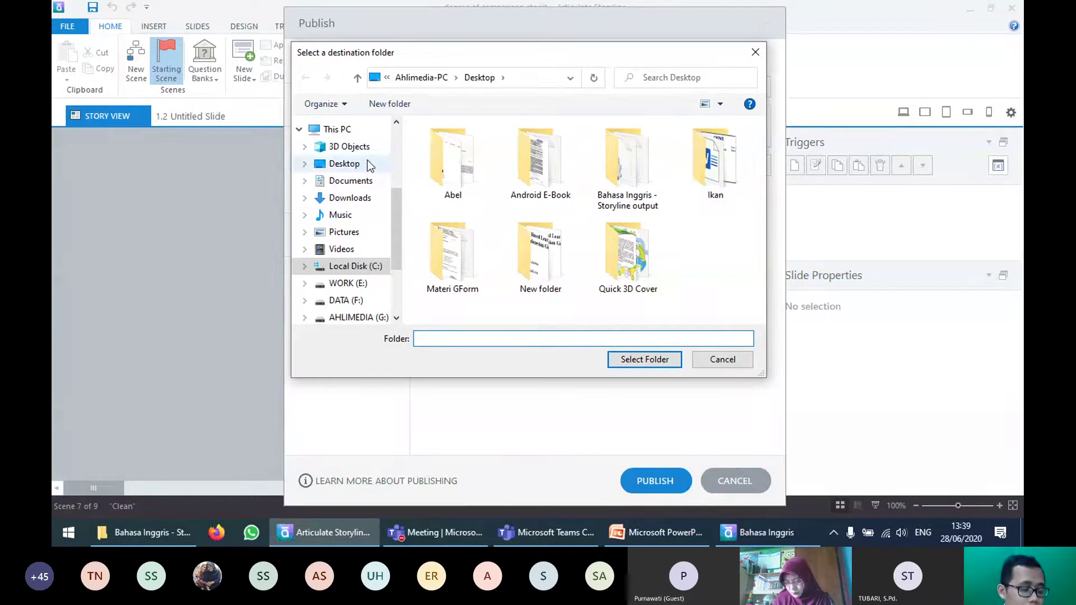
click(368, 162)
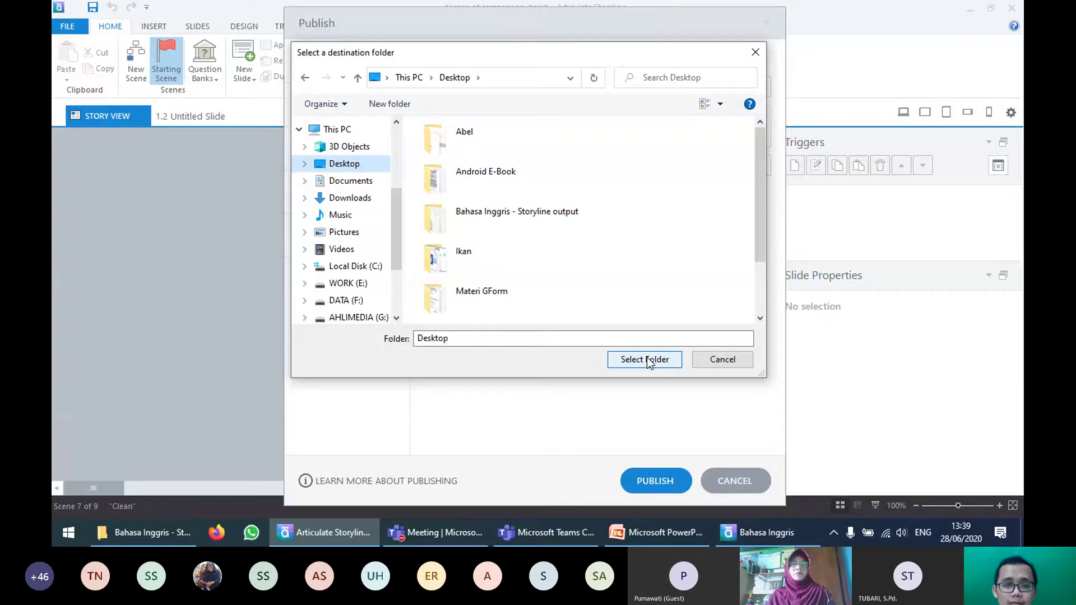
click(647, 359)
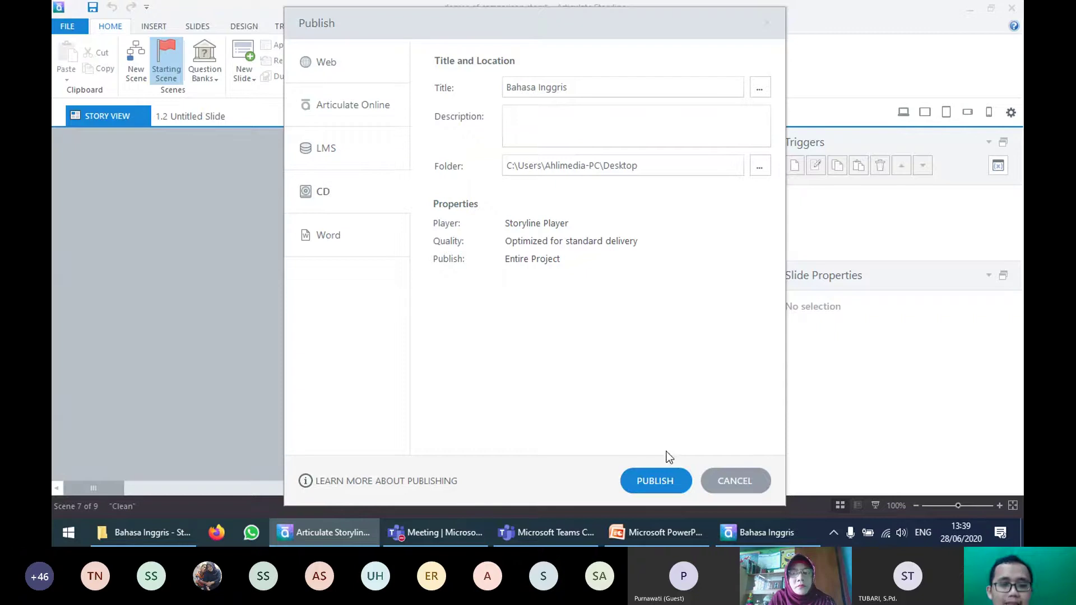
click(752, 490)
Step: Switch to File Explorer, show the "Bahasa Inggris - Storyline output" folder in details view, and examine its published files and Desktop location
key(alt+Tab)
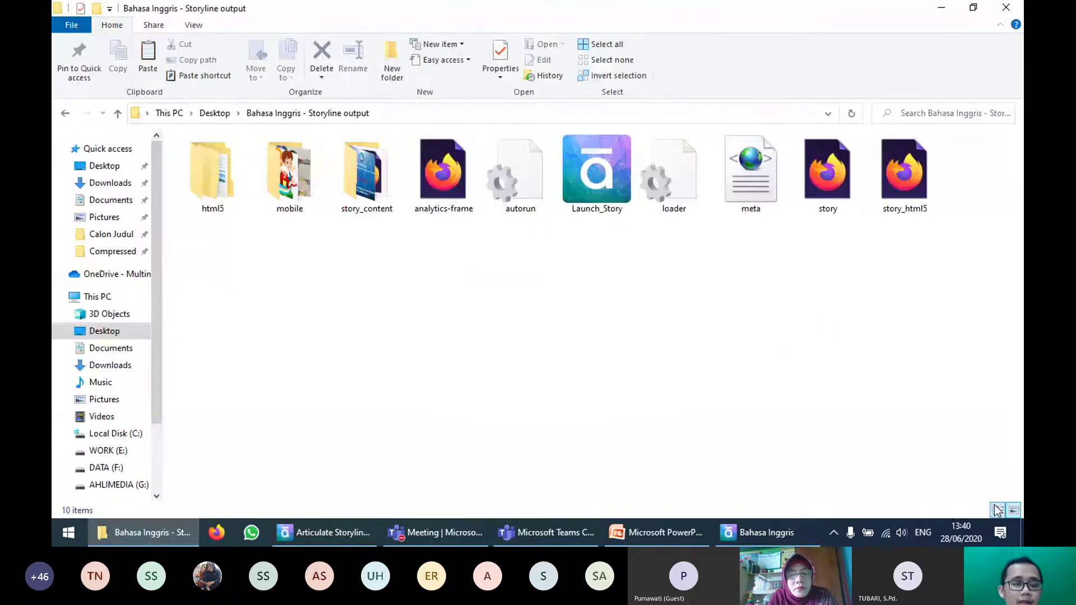
click(998, 511)
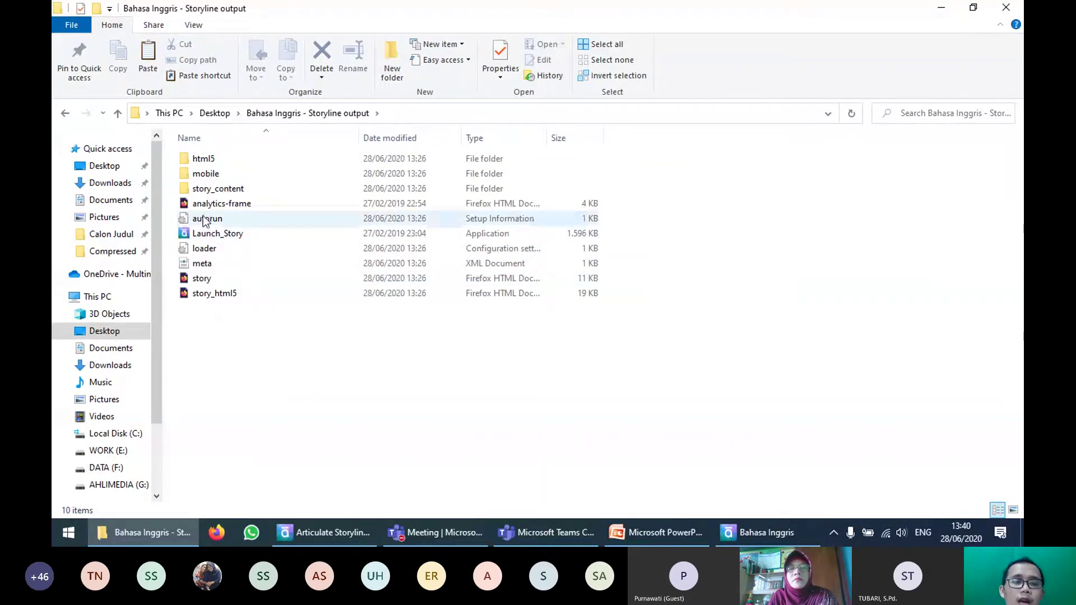
click(213, 233)
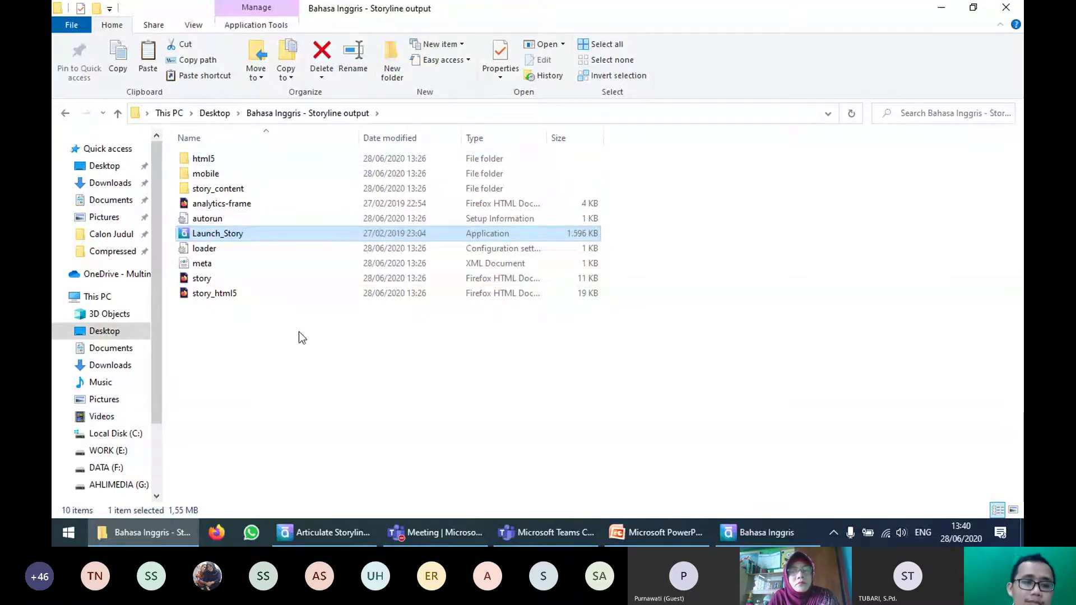
drag(298, 332, 195, 146)
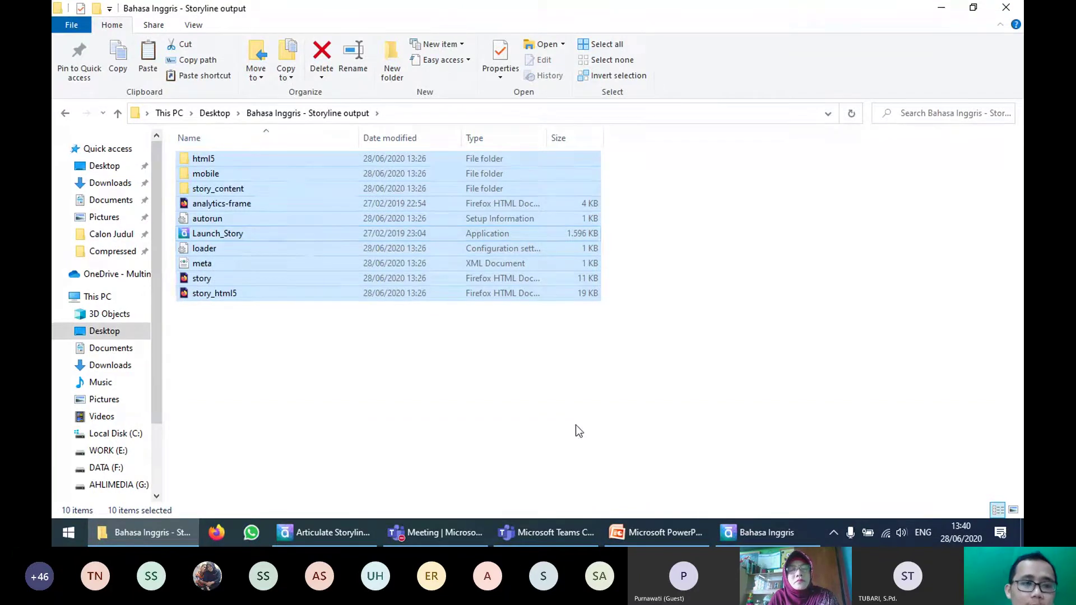
drag(581, 438, 199, 157)
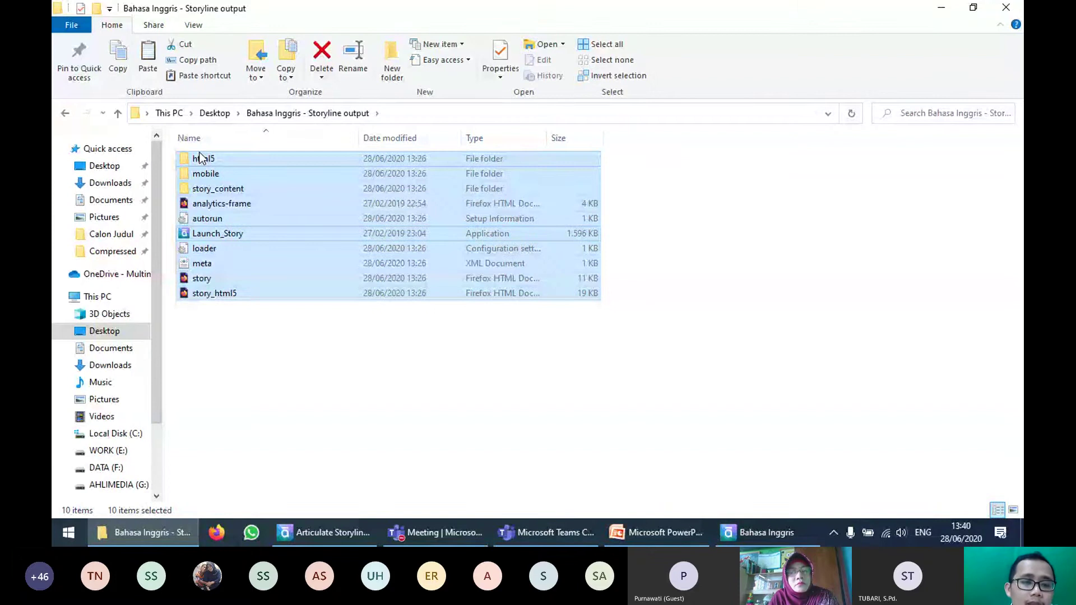
click(215, 112)
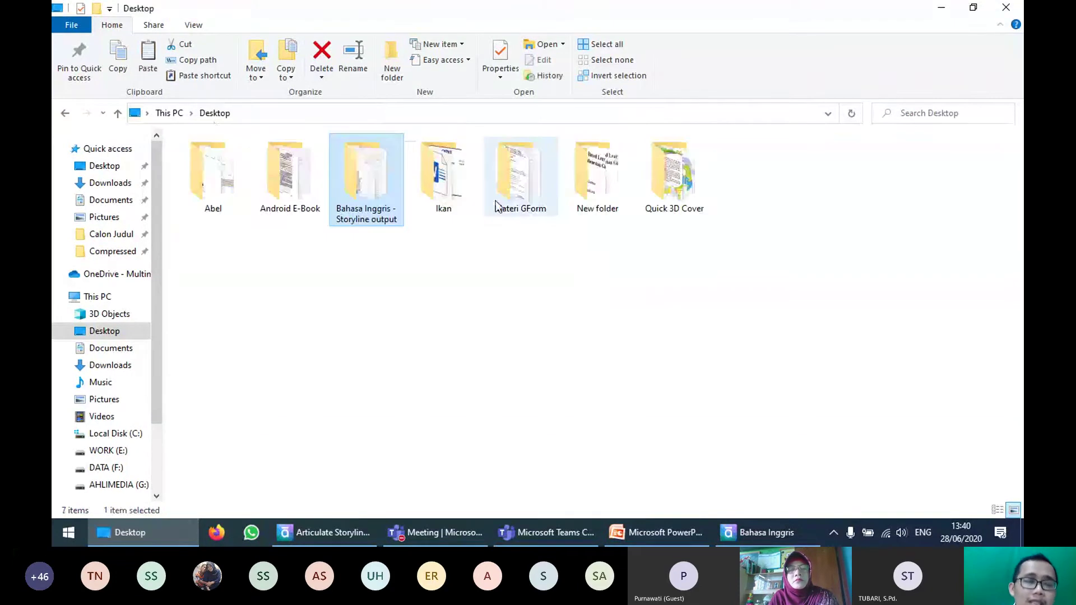
double_click(373, 207)
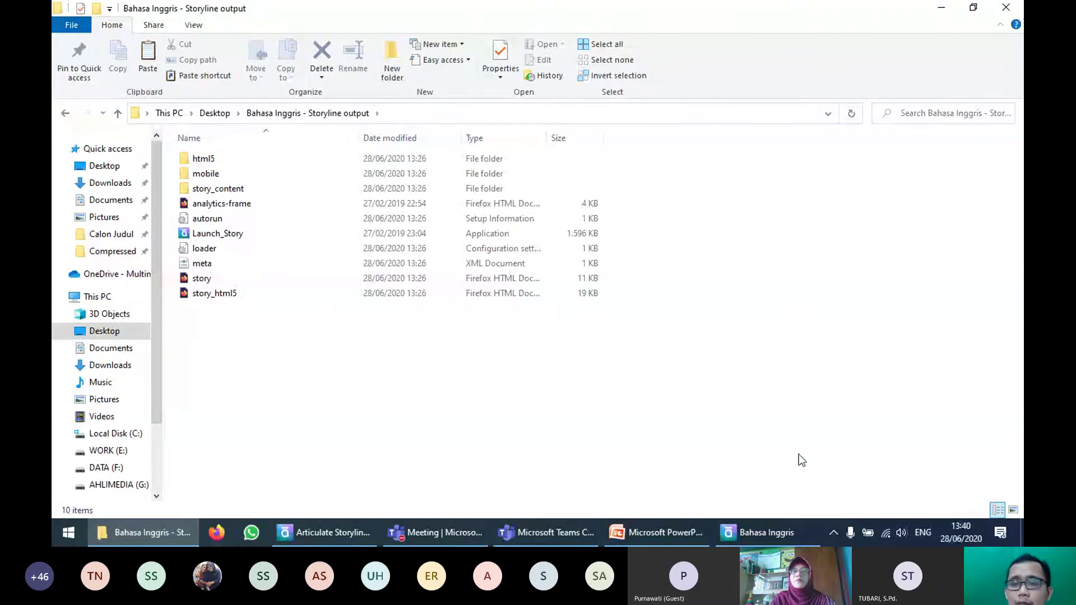
Step: Check the Microsoft Teams meeting and close the running "Bahasa Inggris" presentation window
click(435, 532)
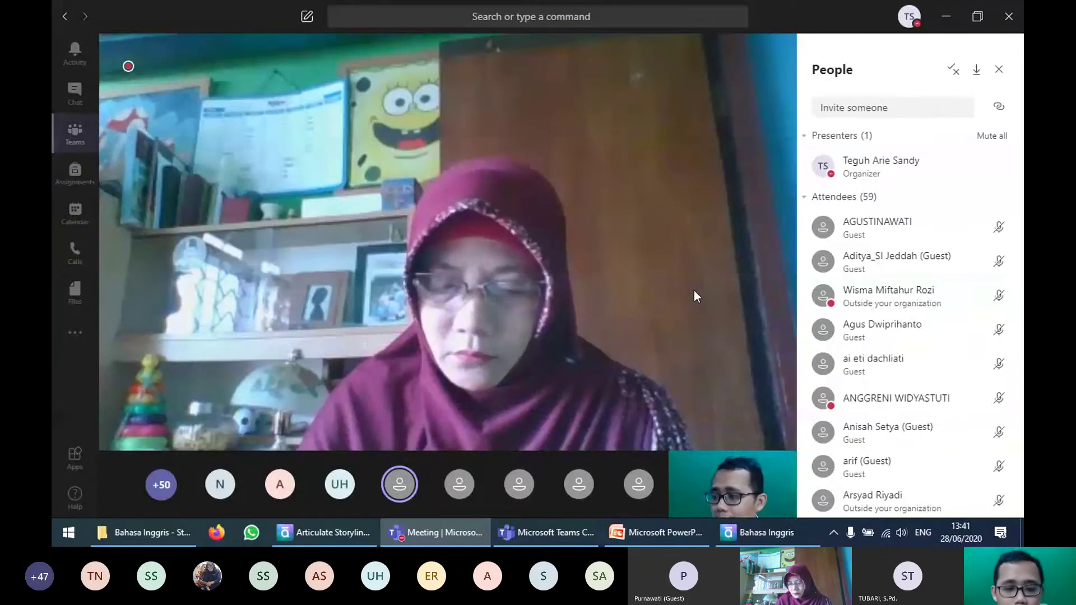
mouse_move(702, 285)
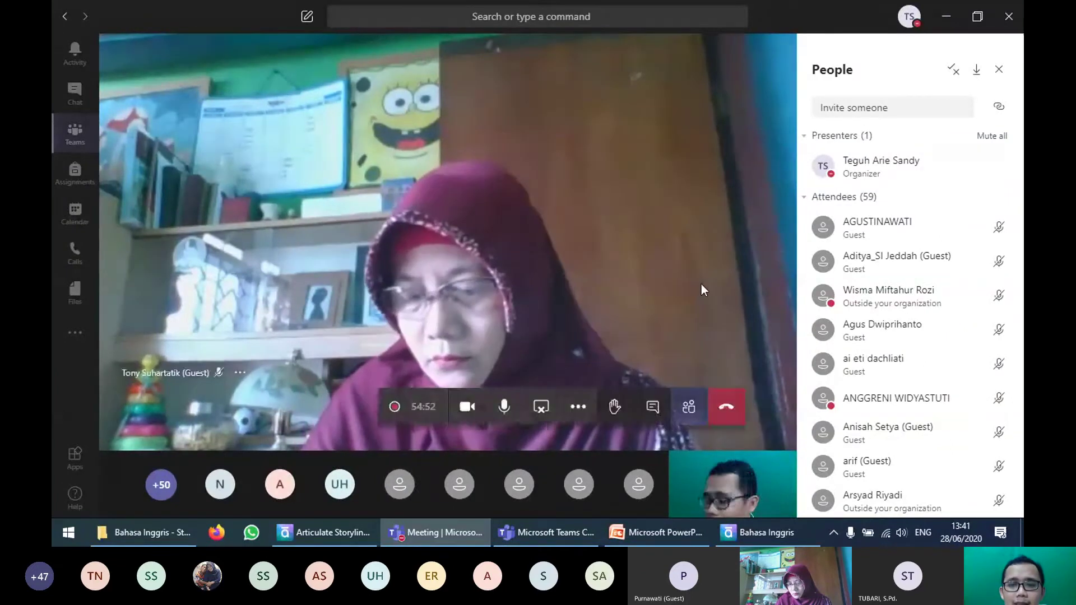
click(767, 533)
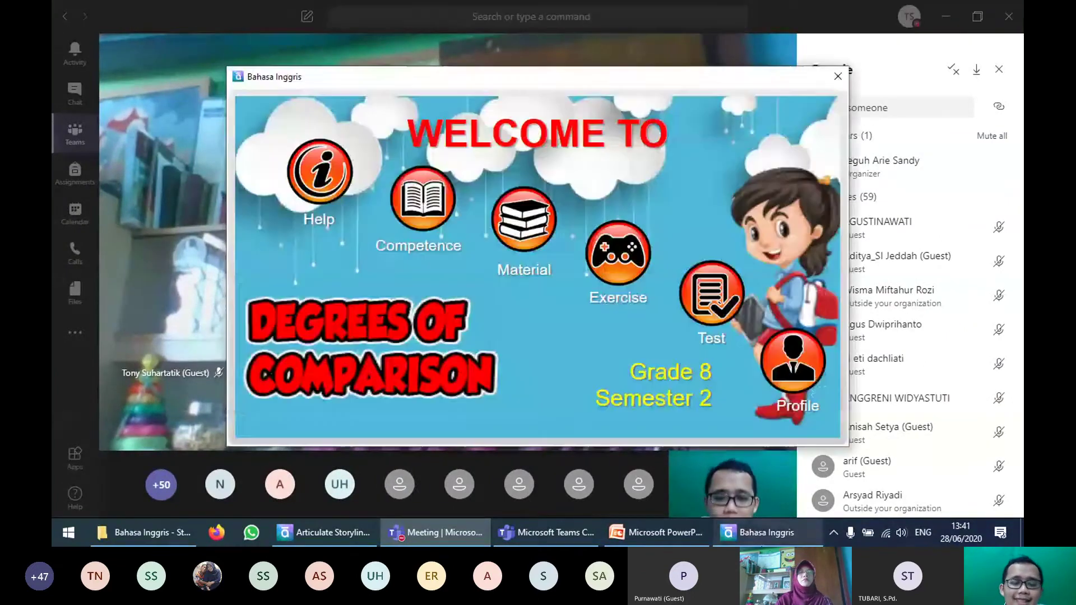
click(837, 76)
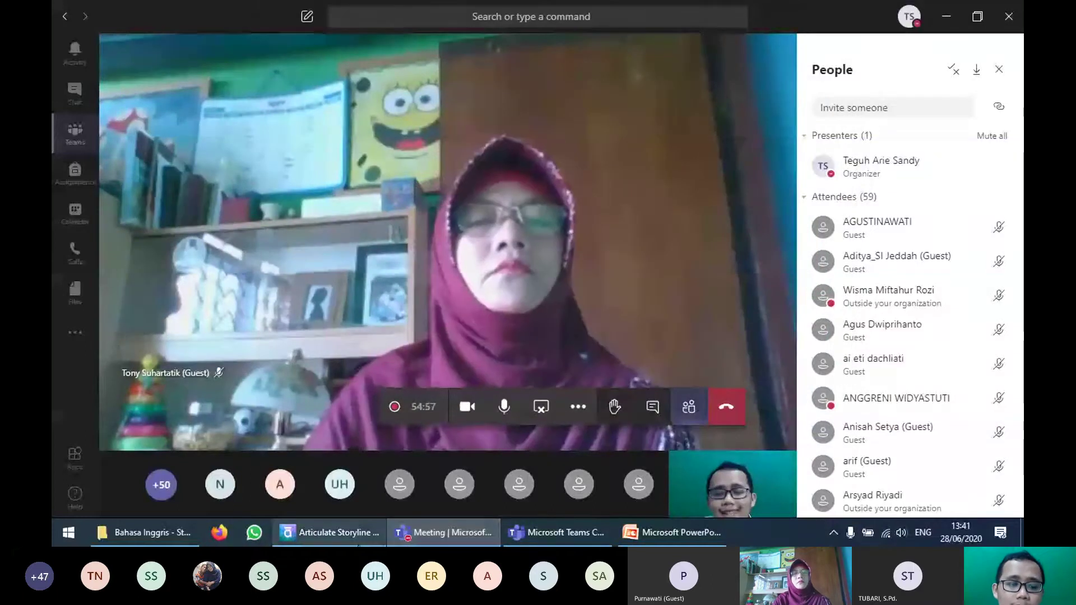
Step: Return to the "Bahasa Inggris - Storyline output" folder and look inside its html5 subfolder
click(357, 543)
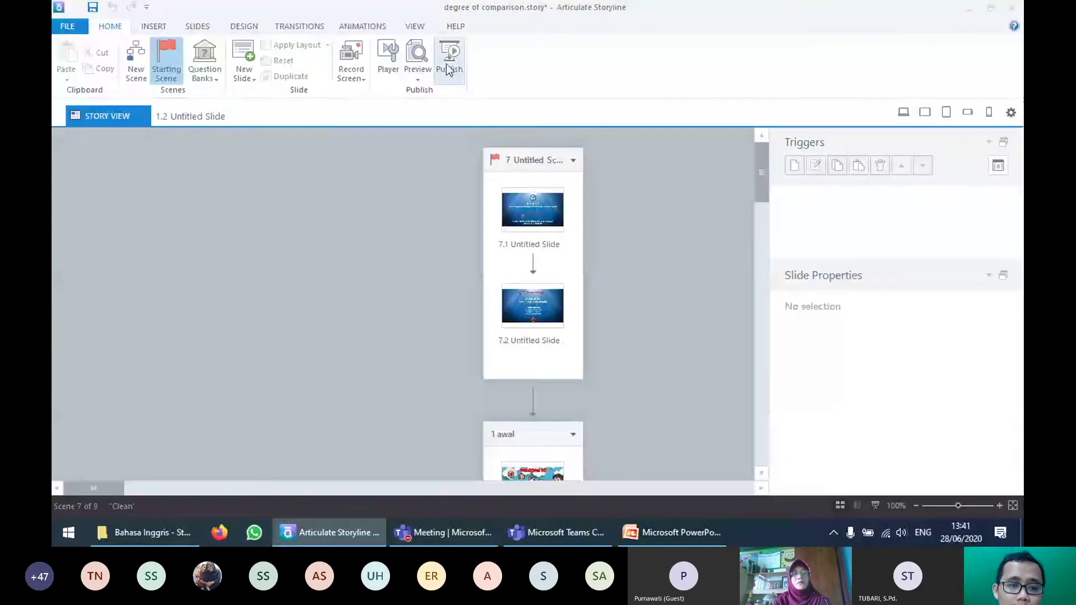
click(145, 532)
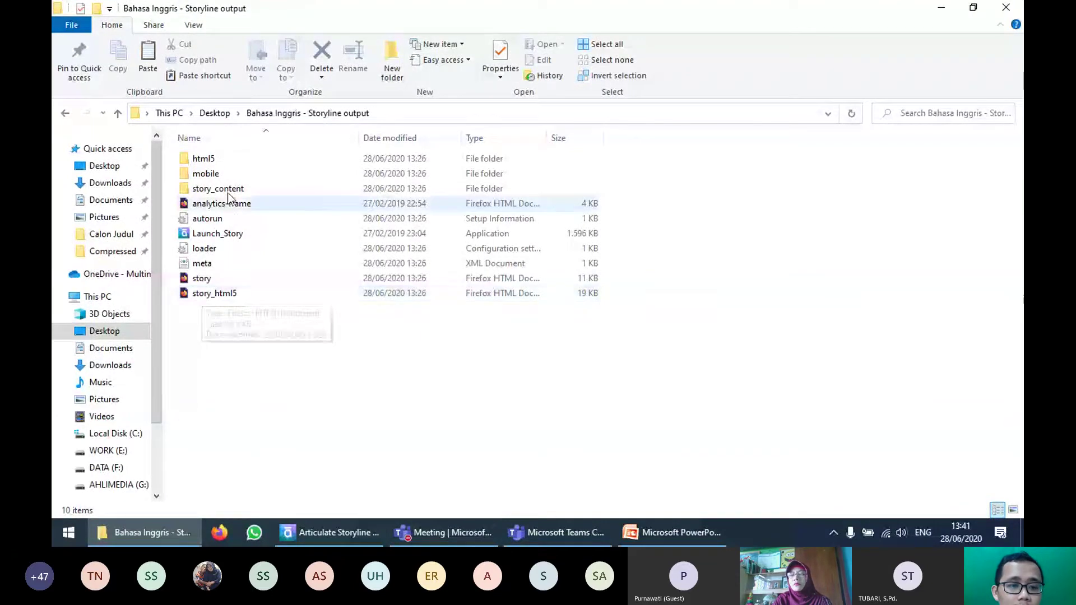
click(227, 159)
double_click(228, 159)
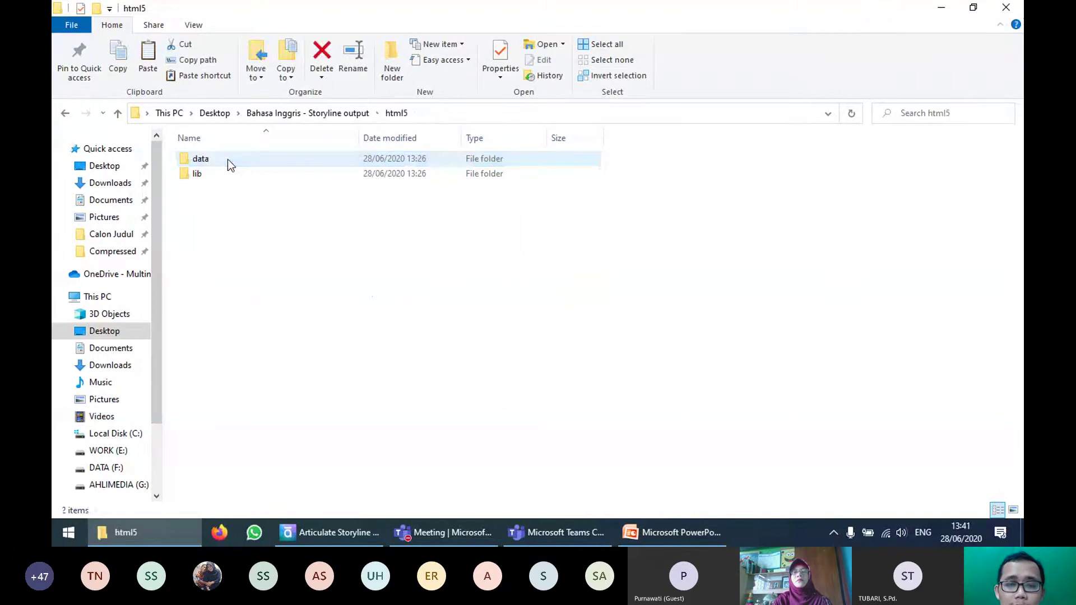
click(66, 114)
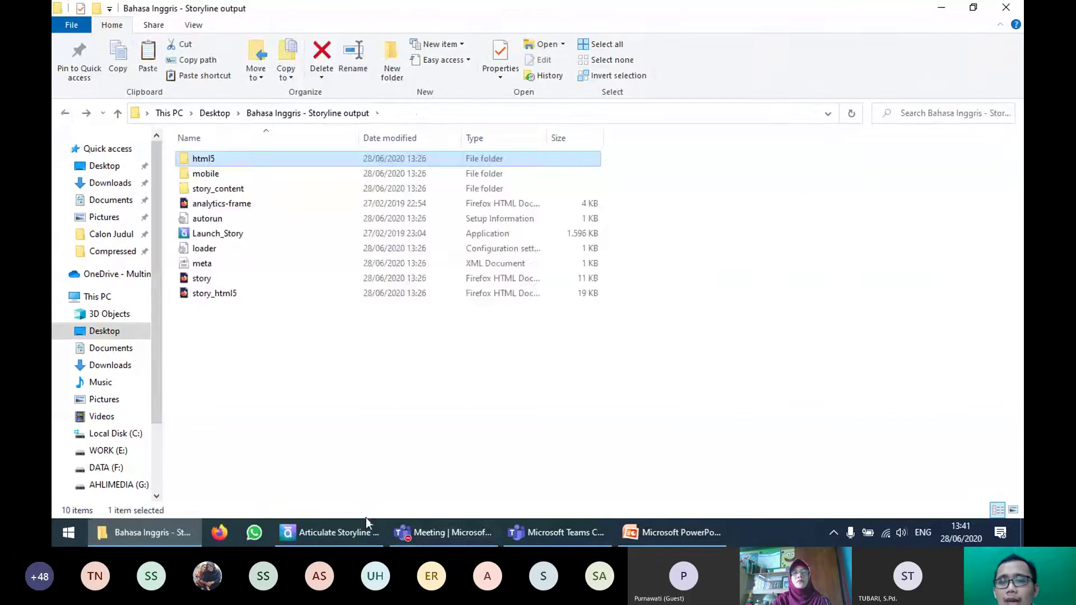
Step: Switch to Articulate Storyline, open the Web publishing options, and set the title to "Bahasa Inggris Android"
click(331, 529)
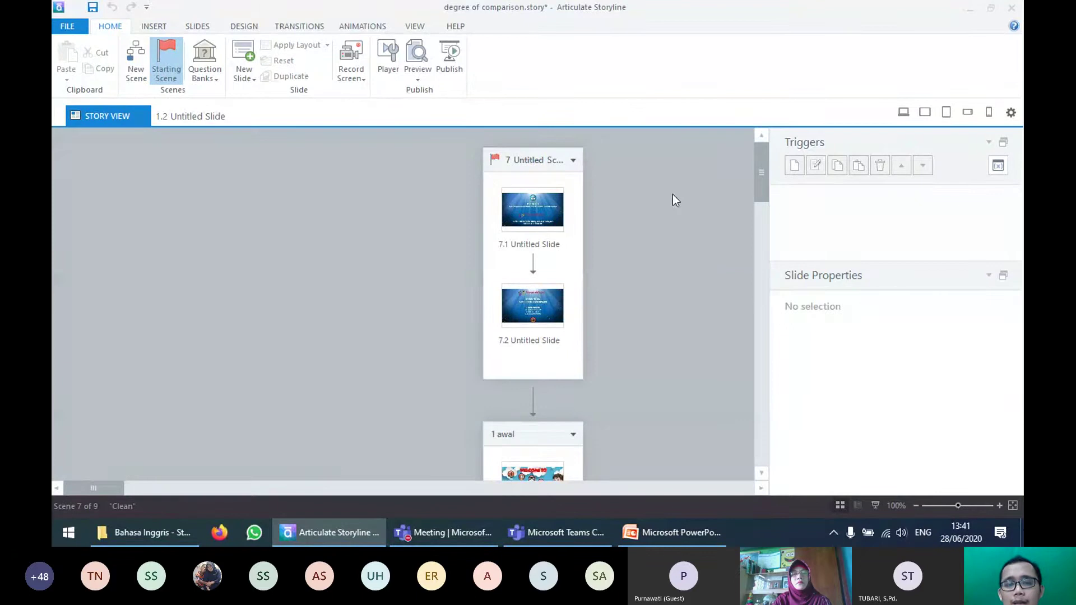
click(461, 65)
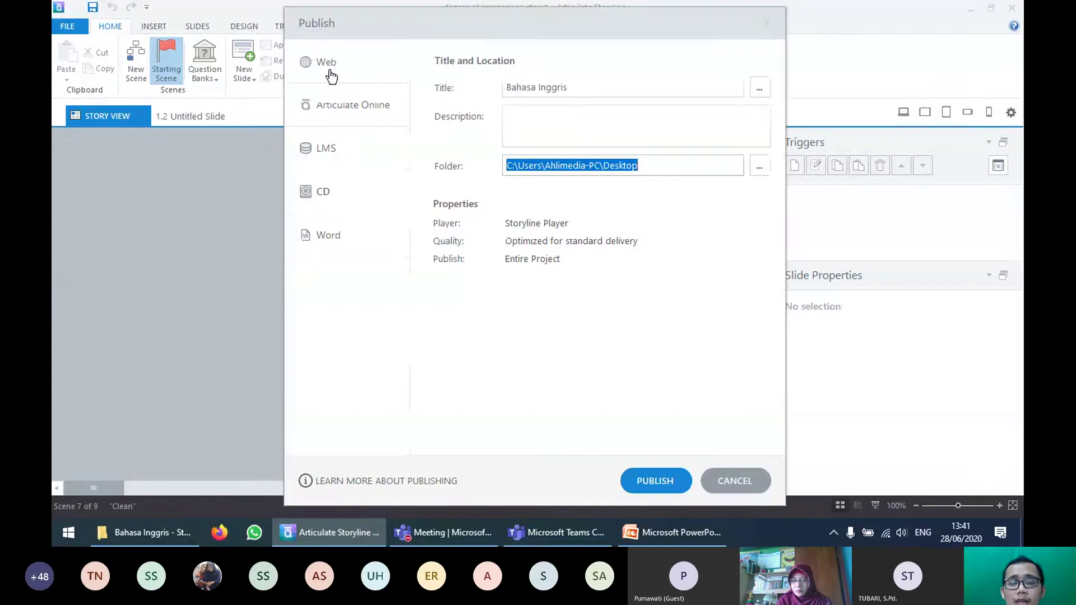
click(329, 75)
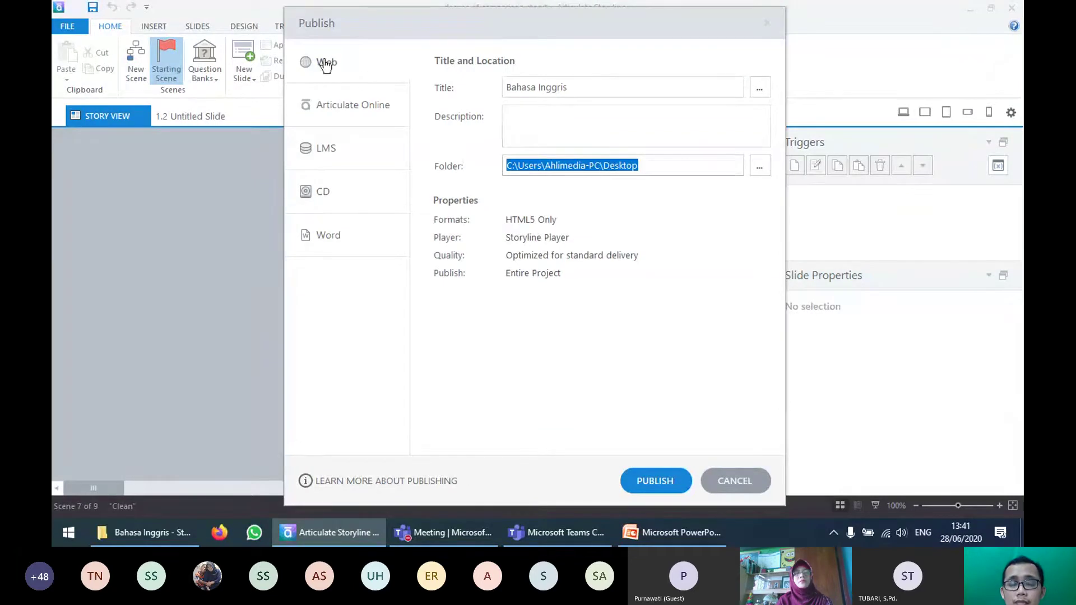
click(603, 83)
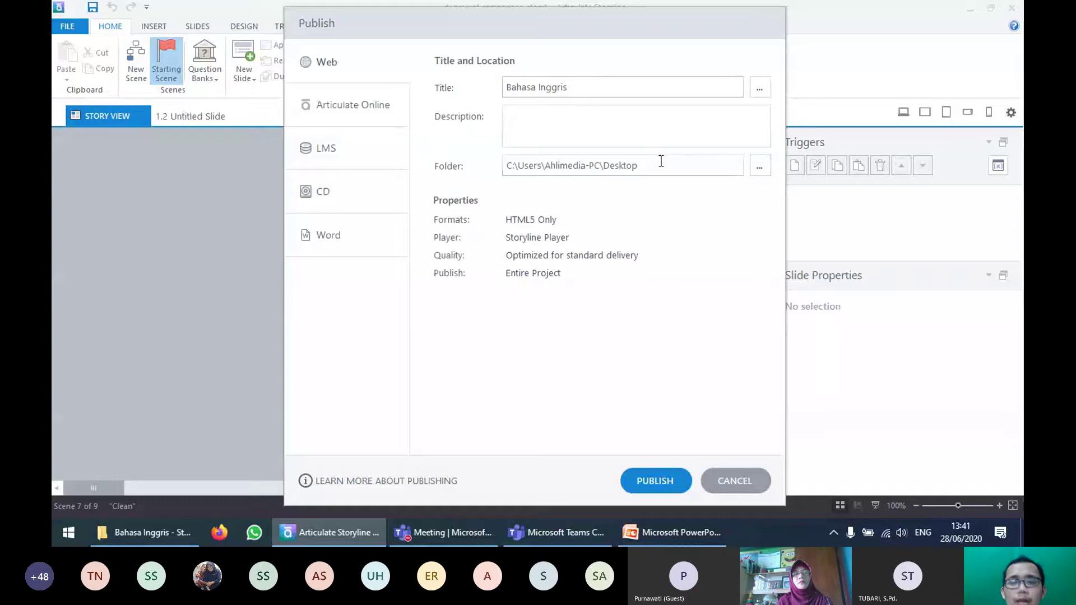
click(610, 88)
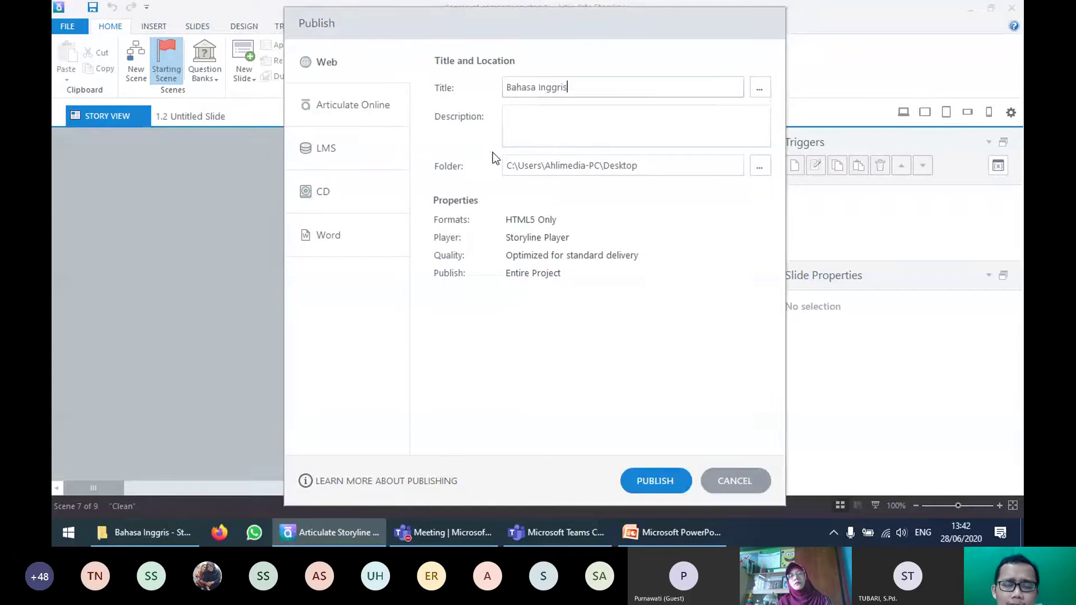
click(165, 542)
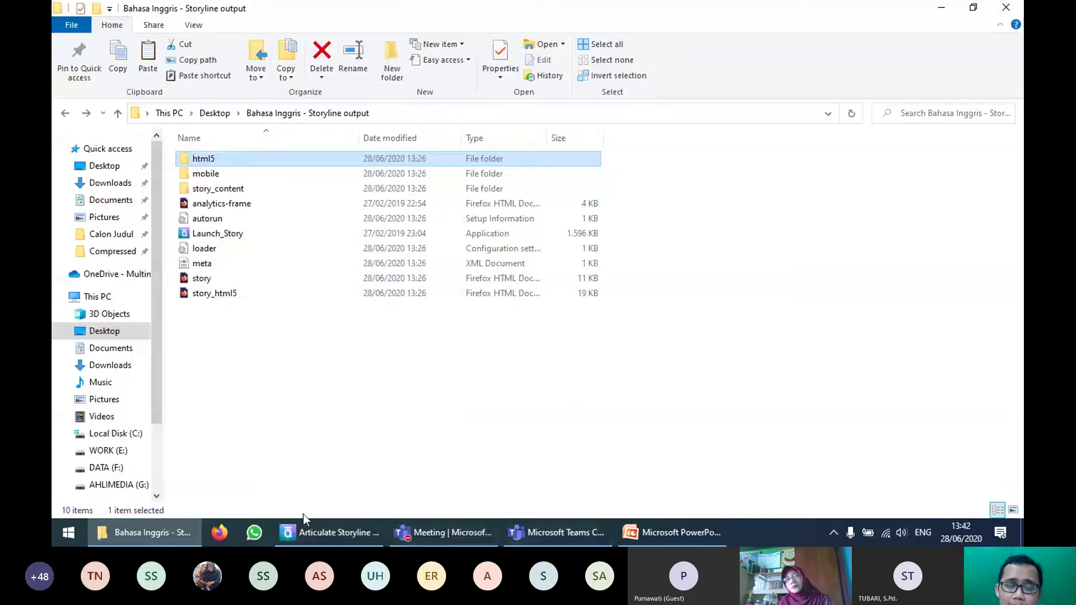
click(338, 534)
text(Android)
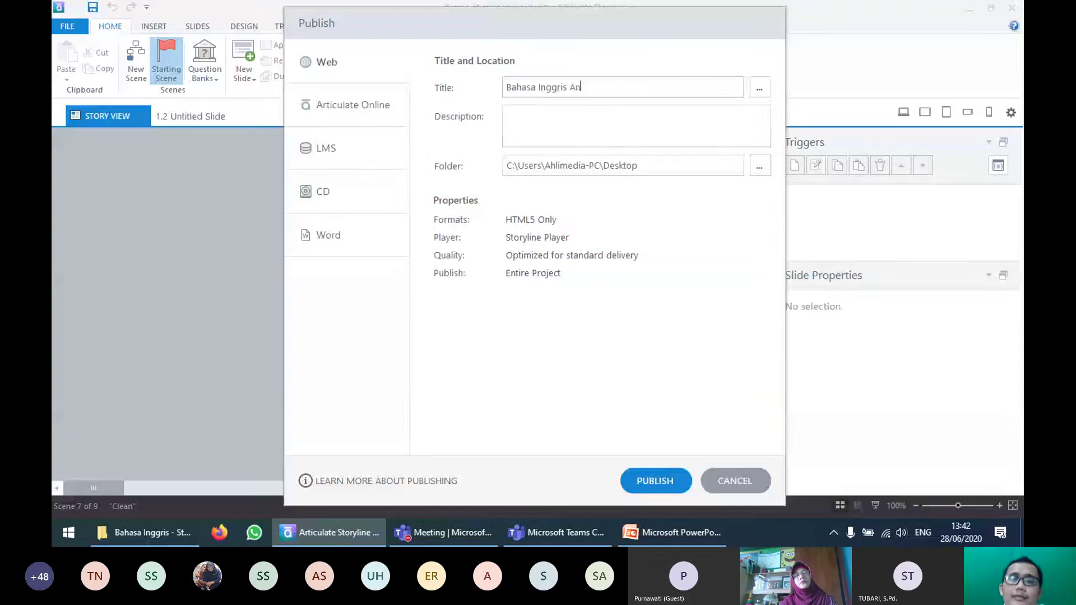
Step: Open the Storyline Player properties from the Web publishing options and close them without making changes
click(634, 124)
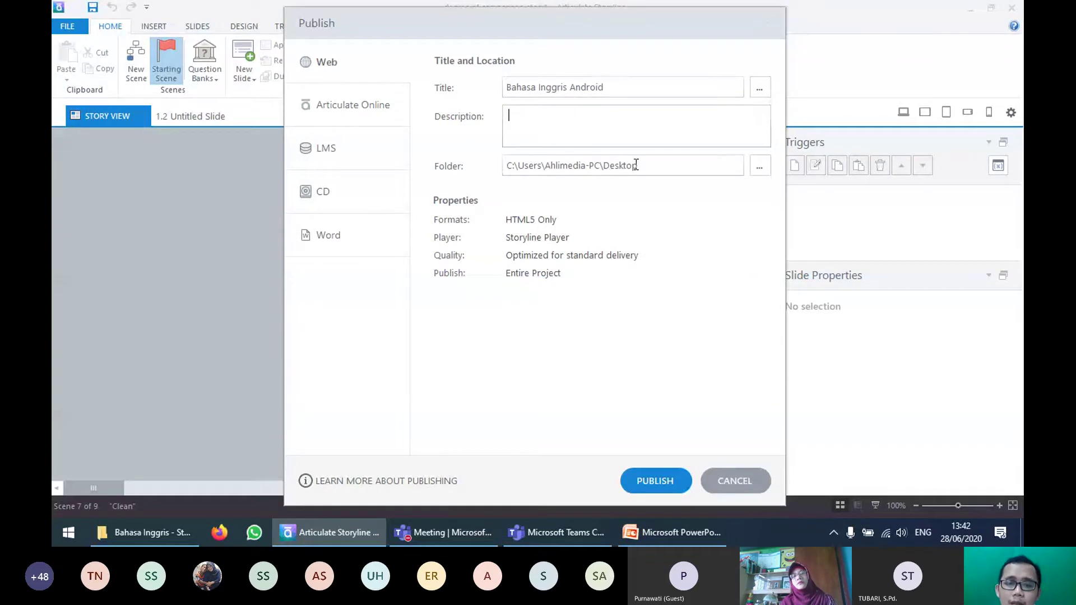
click(527, 237)
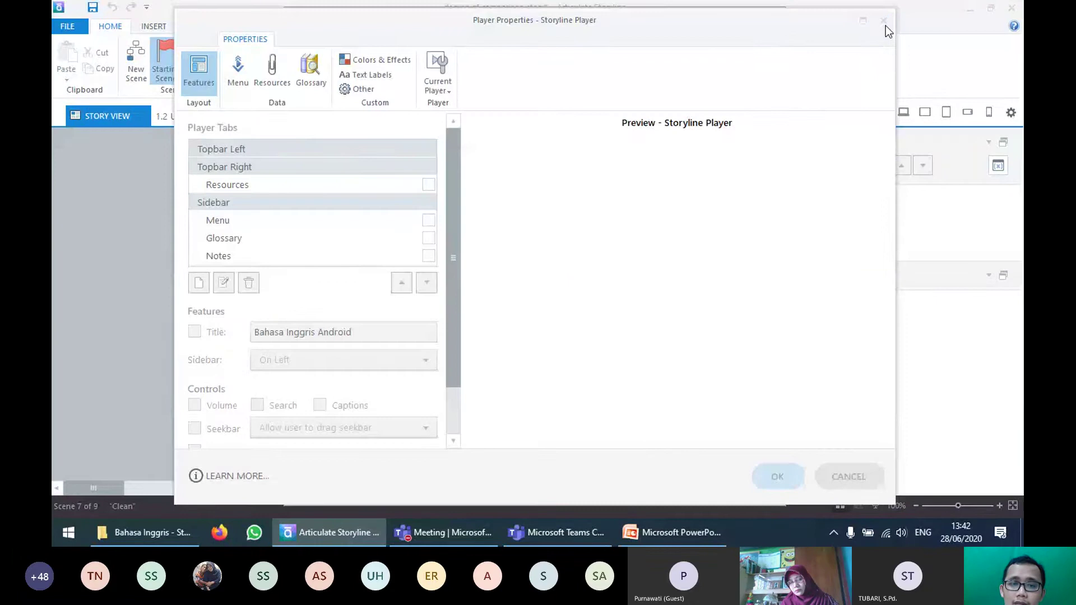
click(887, 22)
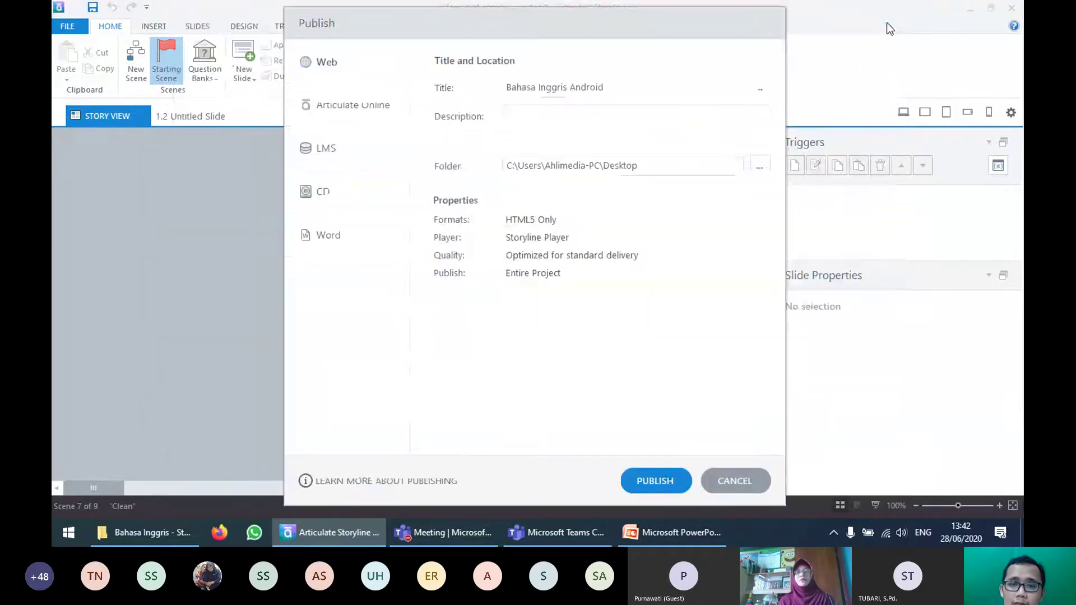
Step: Open the Web publish formats, switch between HTML5 and HTML5 / Flash for comparison, and confirm HTML5 as the format
click(554, 223)
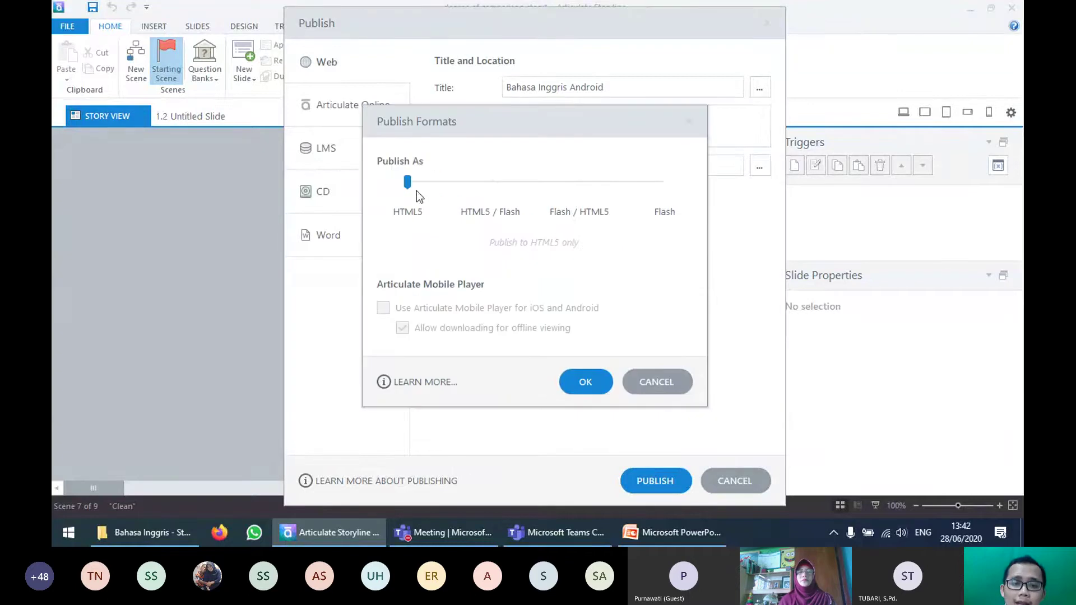
drag(408, 182, 476, 183)
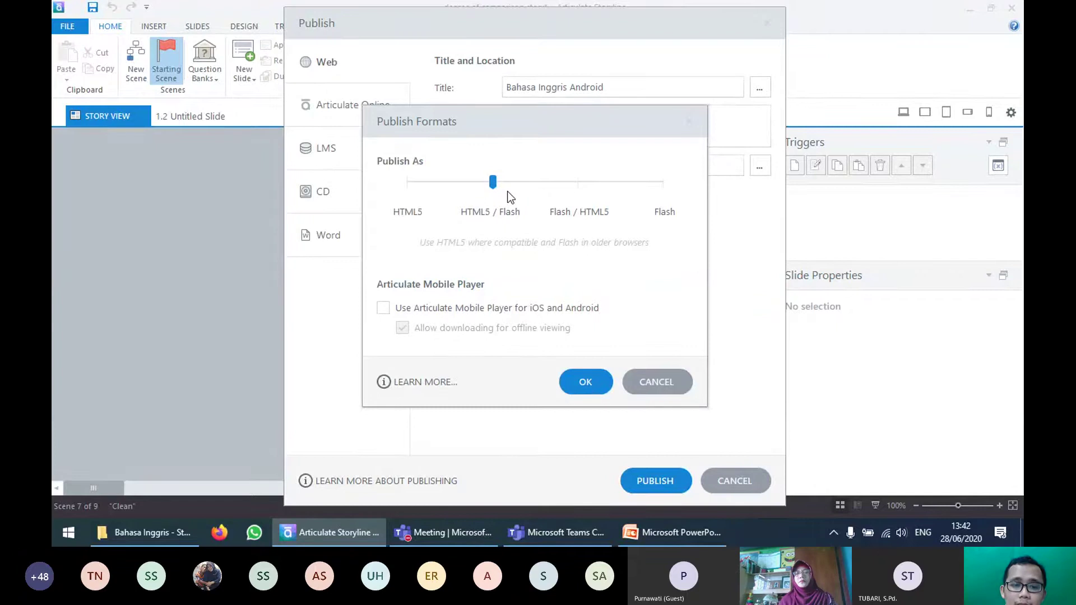
drag(492, 185, 361, 207)
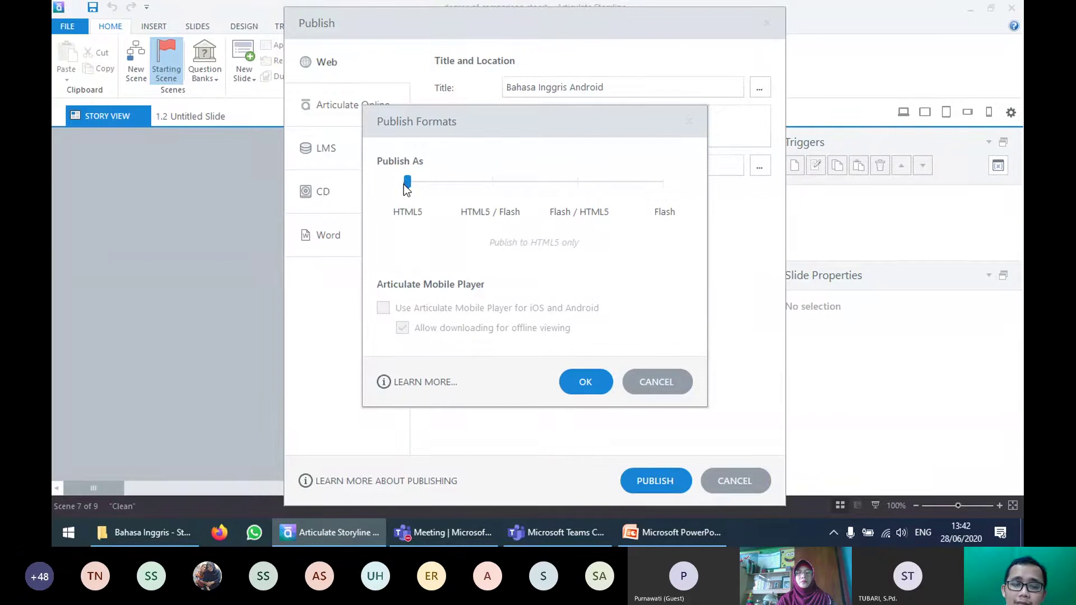
drag(406, 183, 270, 206)
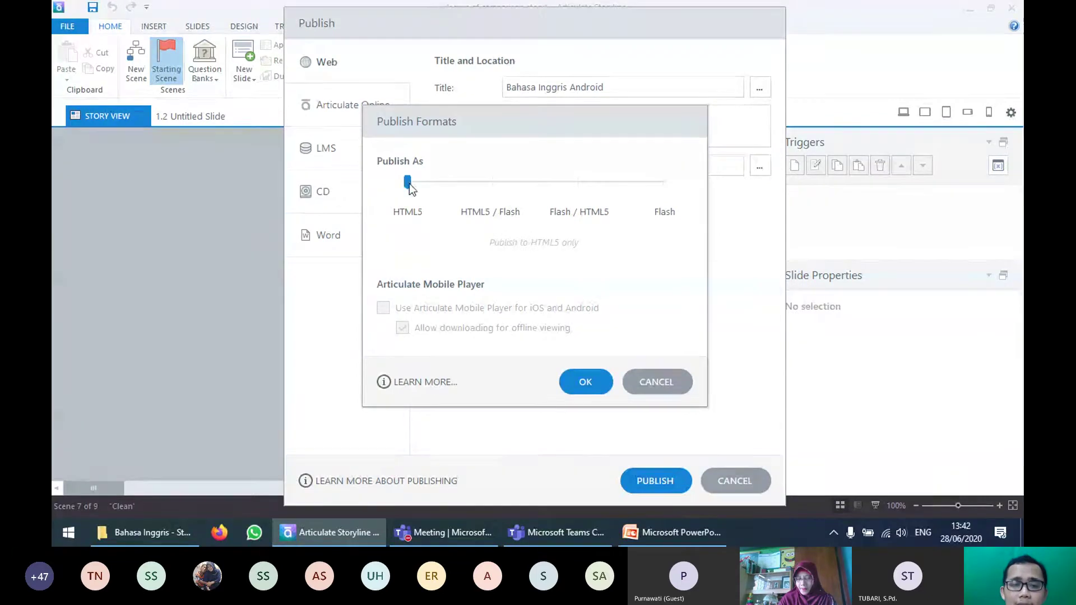
click(464, 187)
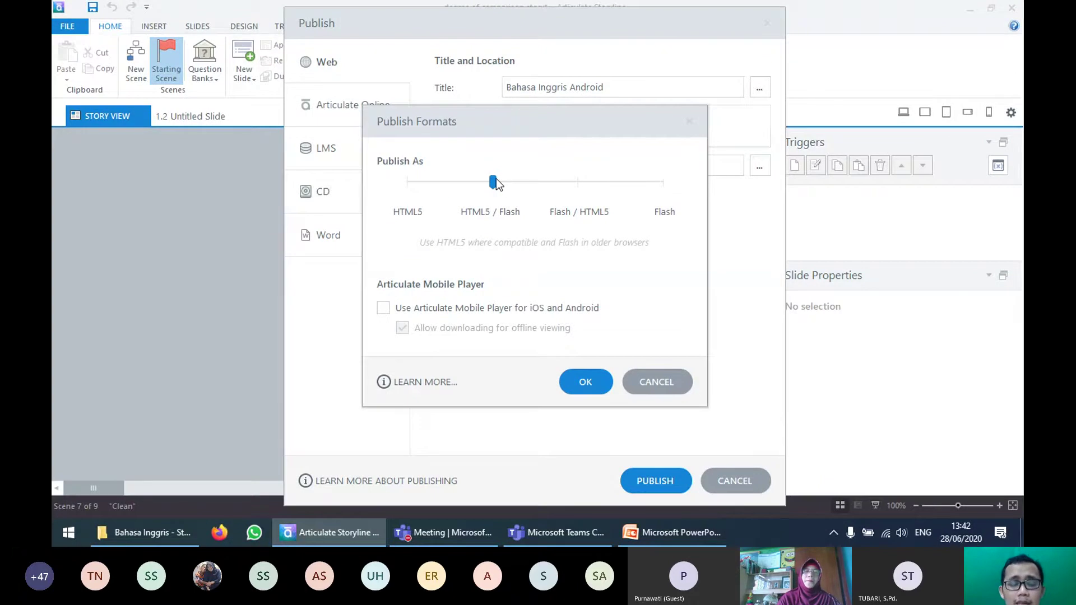
click(449, 184)
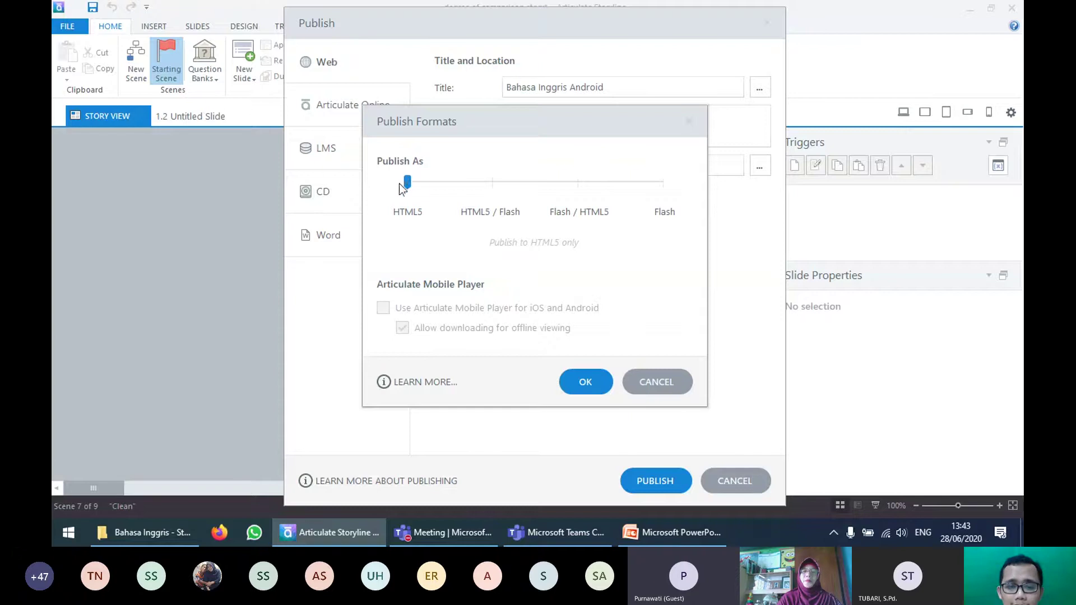
click(583, 383)
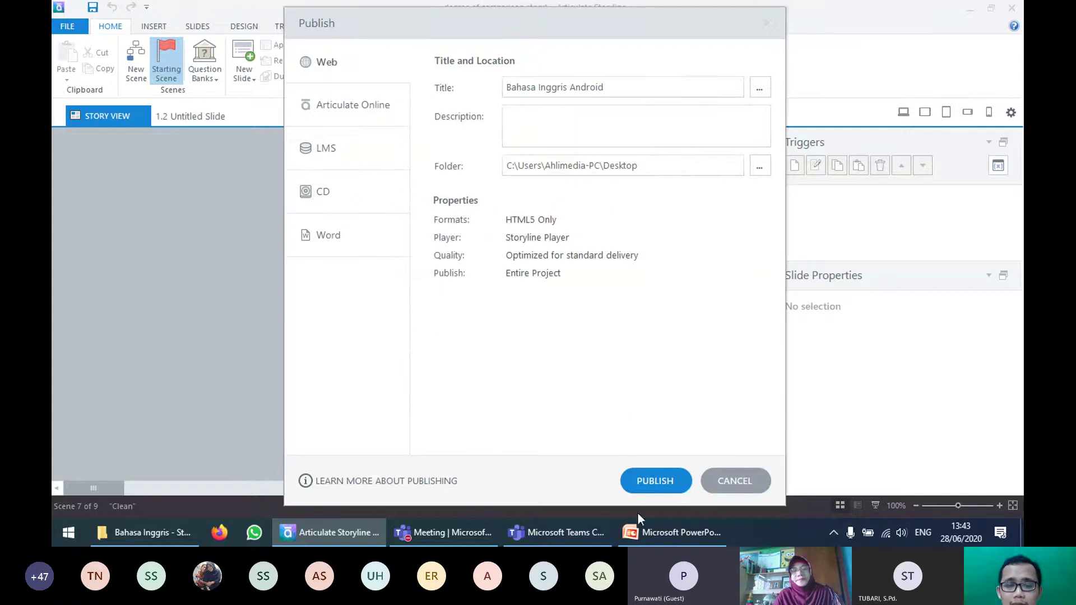
Step: Switch to the Microsoft Teams meeting, mute everyone, and return to Articulate Storyline
click(443, 533)
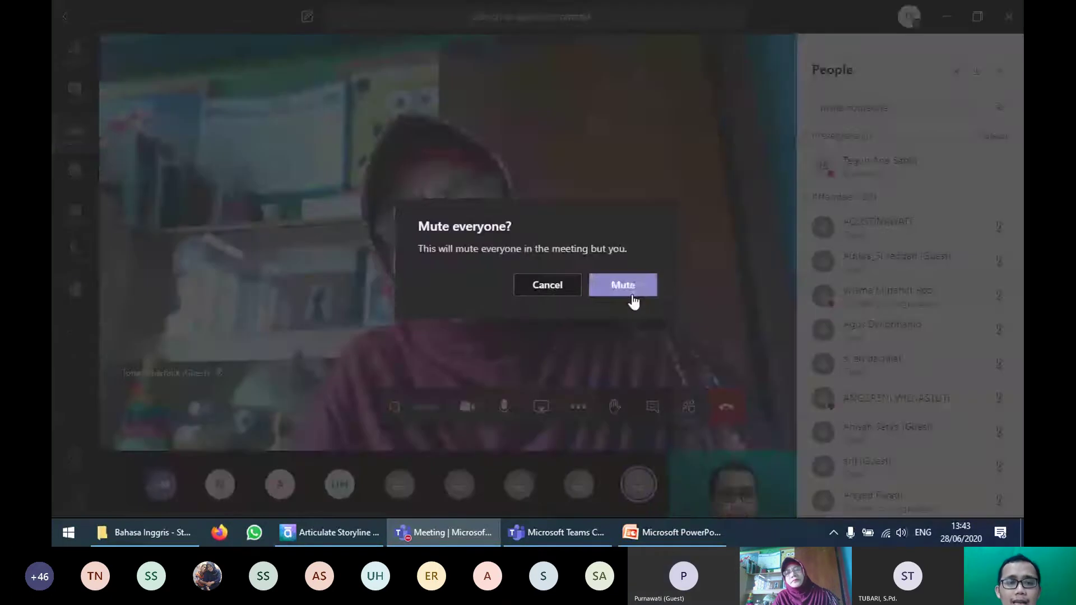
click(629, 289)
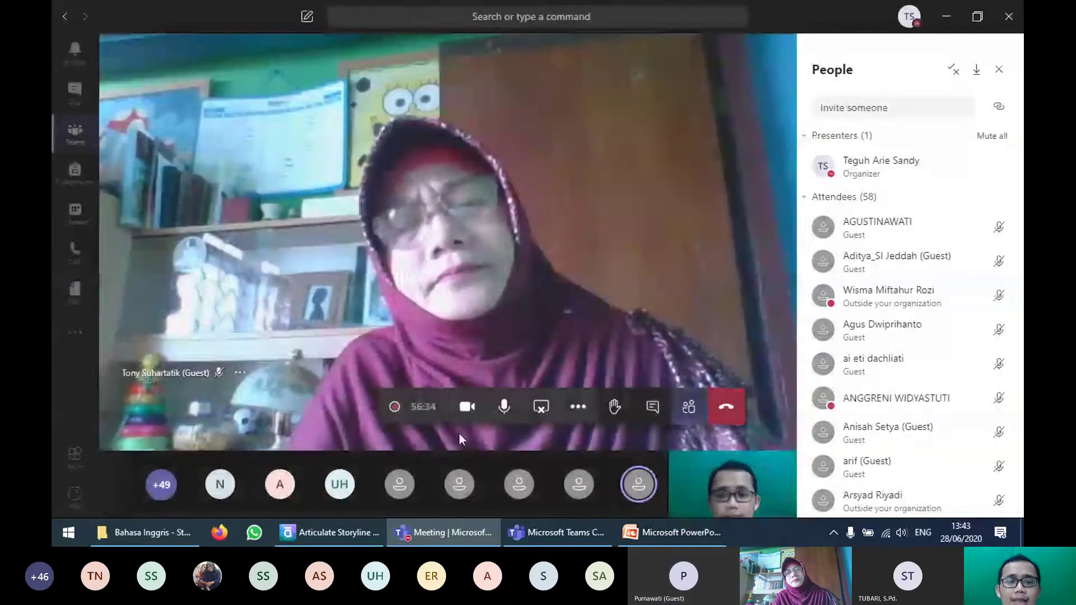
click(329, 533)
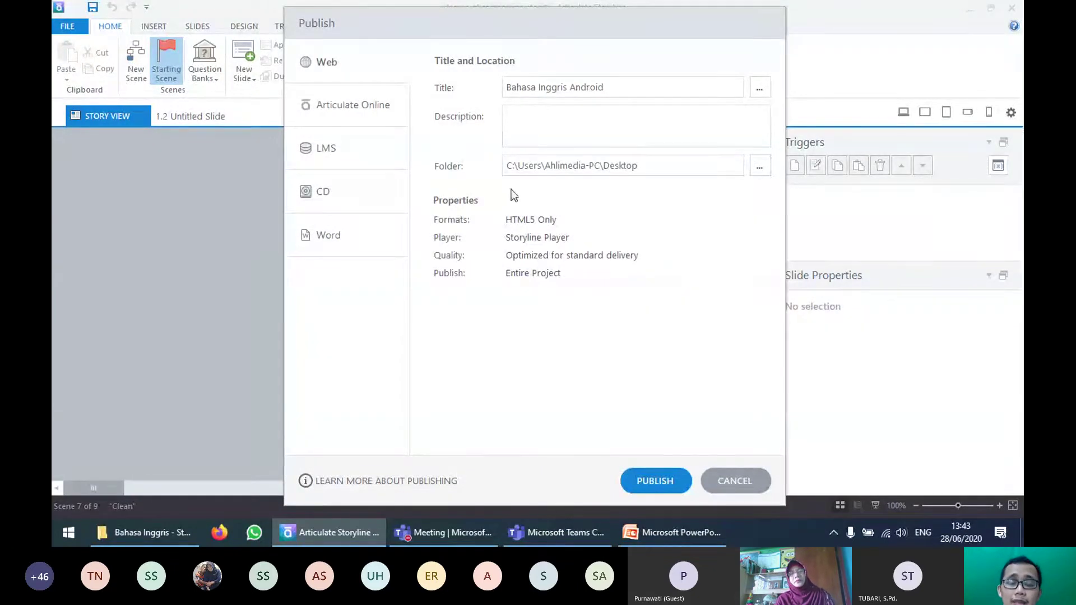
Step: Confirm HTML5 as the publish format and publish the Web version titled "Bahasa Inggris Android" to the Desktop folder
click(506, 223)
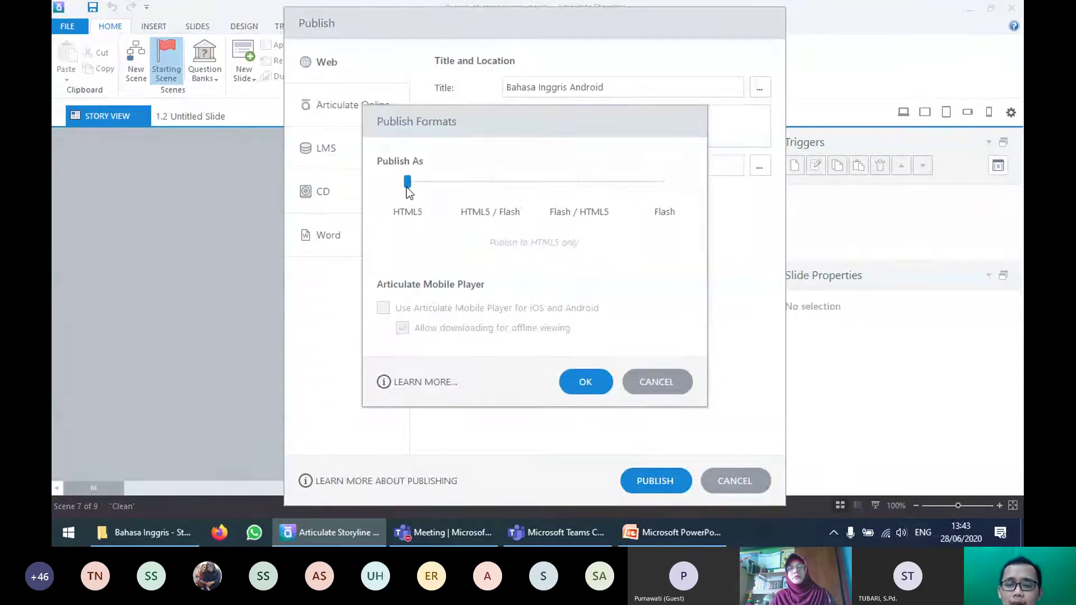
click(583, 382)
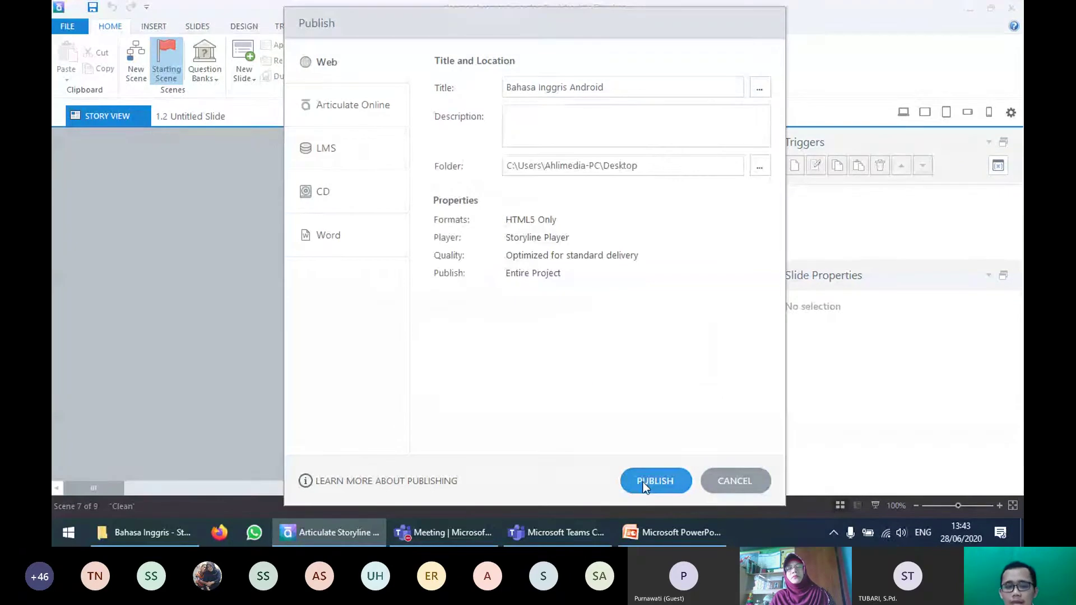
click(631, 87)
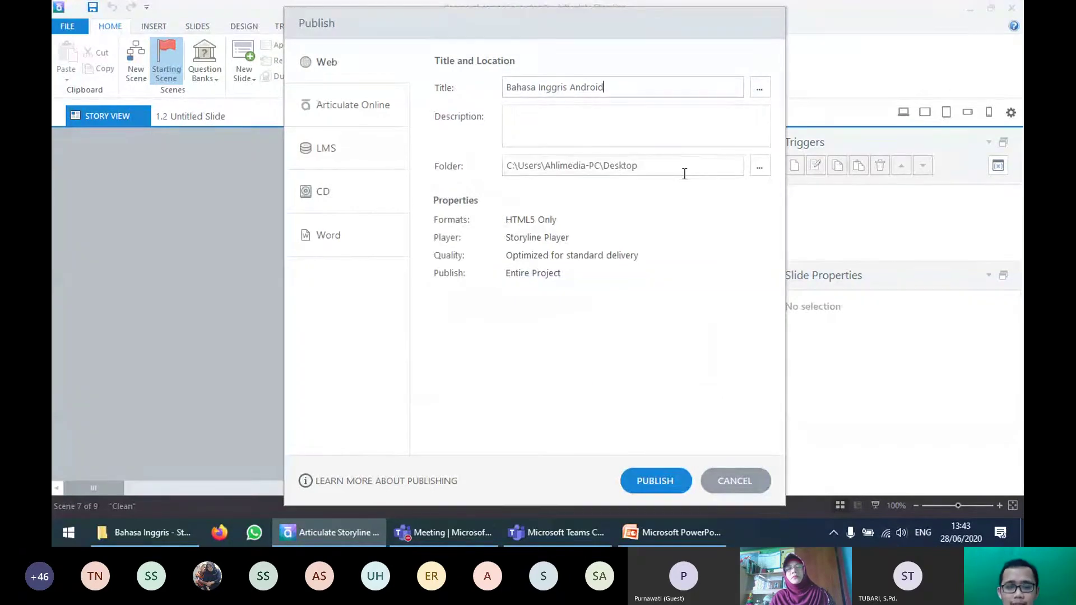
click(684, 165)
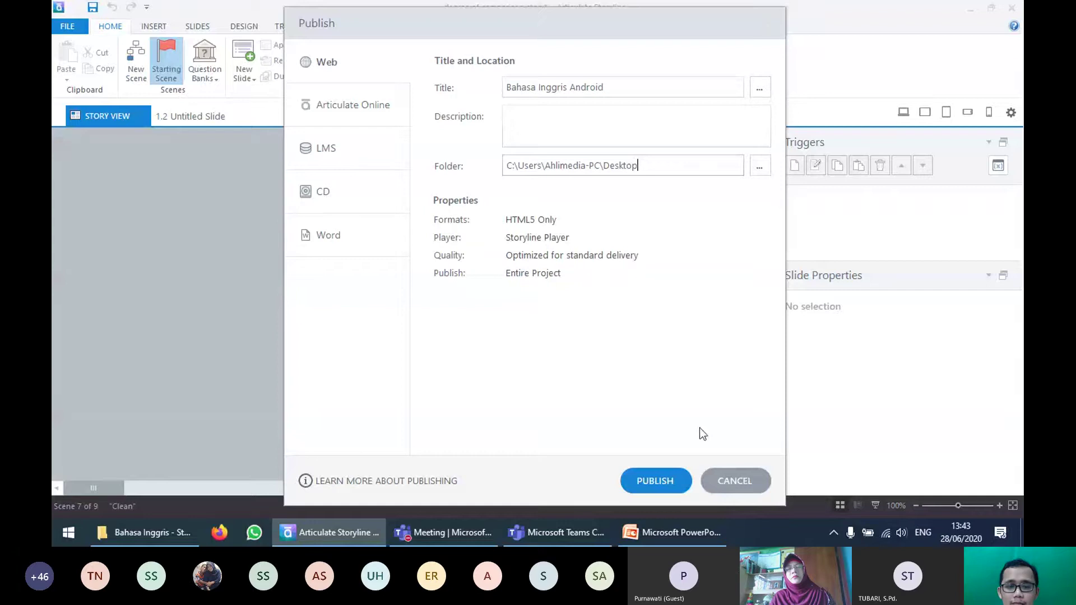
click(661, 479)
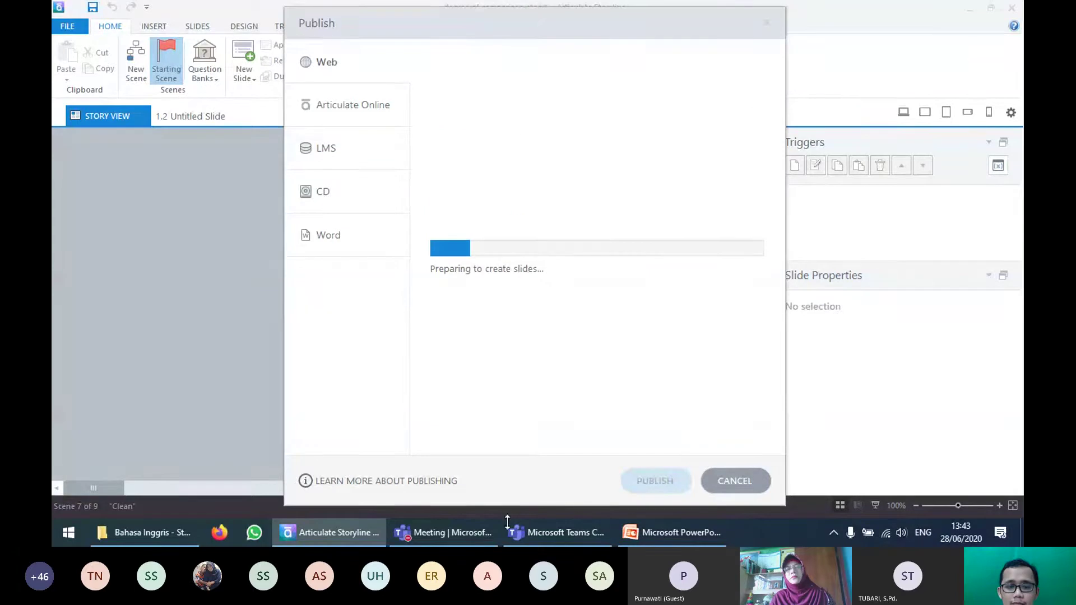
Step: Switch to the Microsoft Teams meeting and restart the camera by turning it off and on again
mouse_move(456, 536)
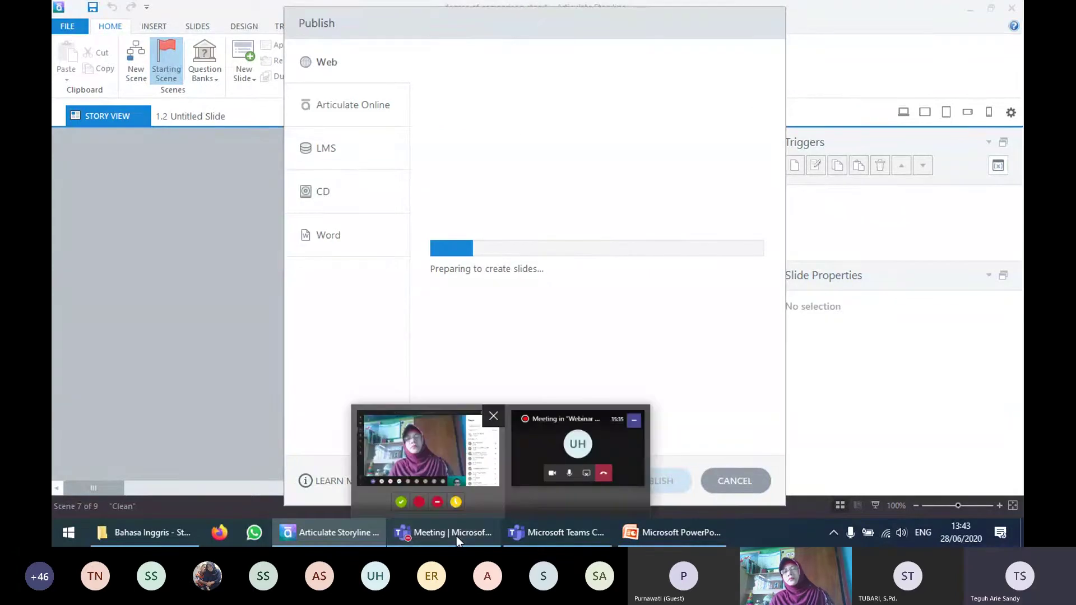
click(449, 454)
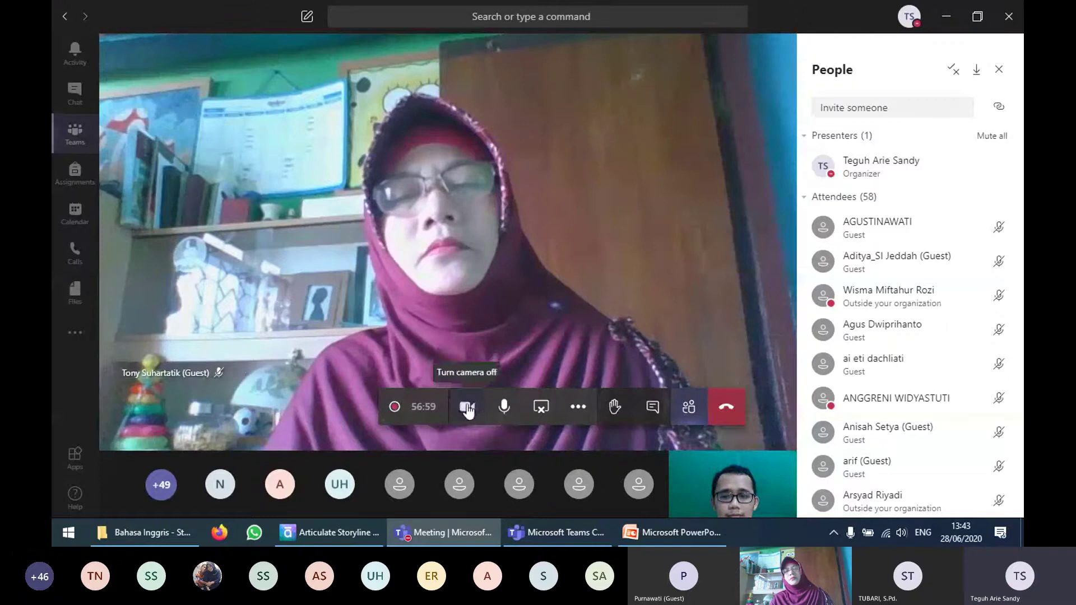
click(329, 533)
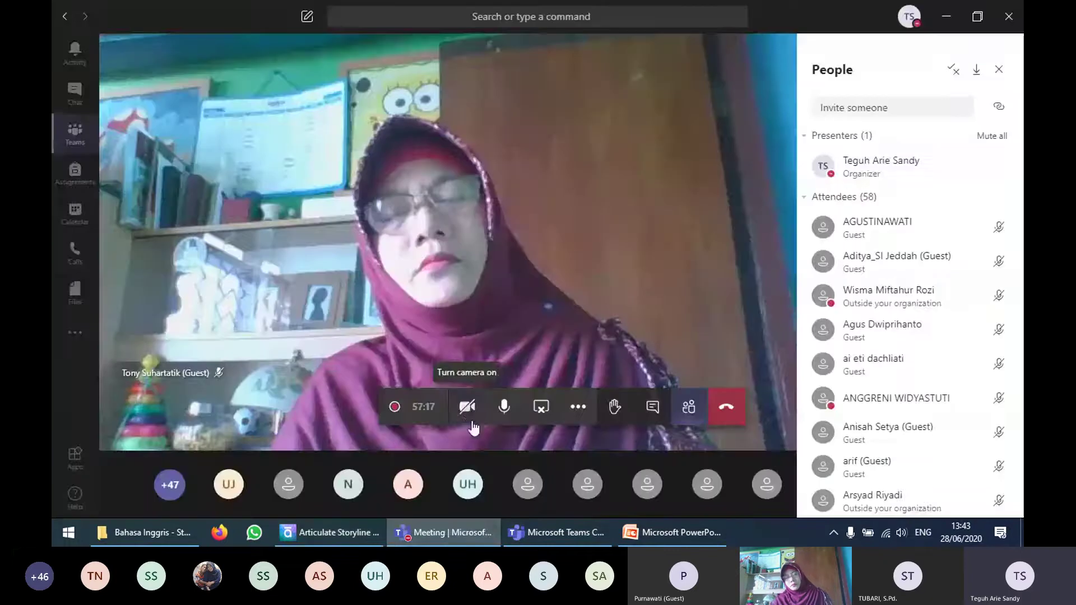
click(443, 532)
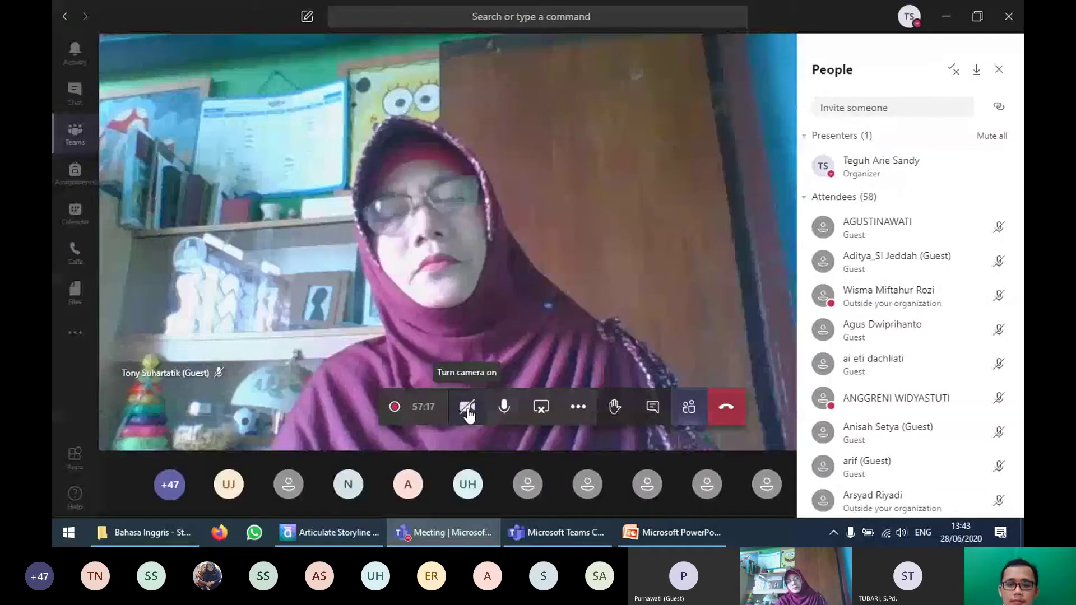
click(468, 413)
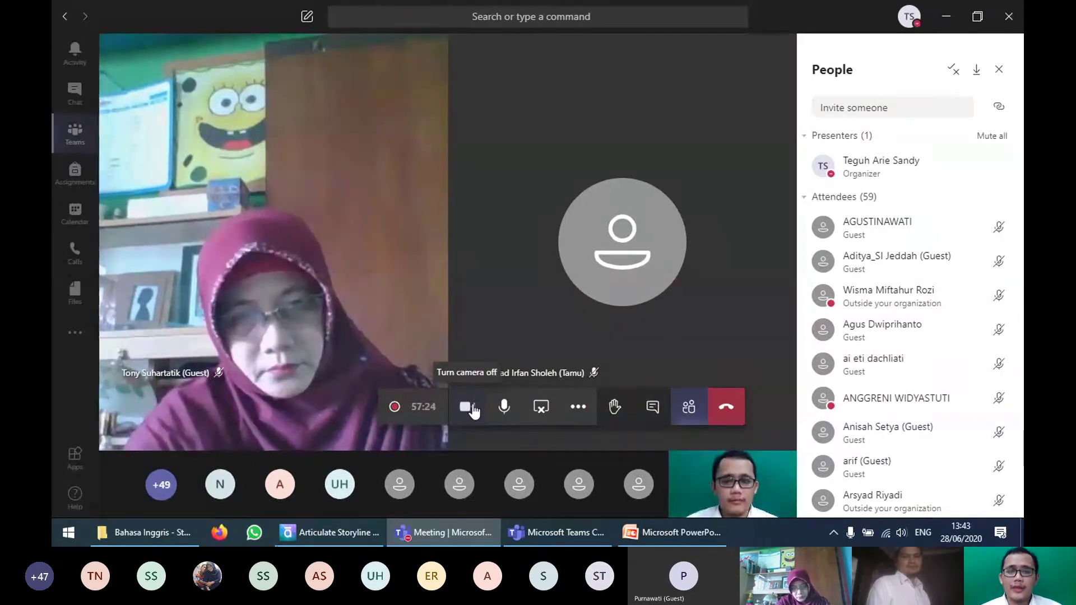
Step: Check the publishing progress in Storyline and compare the contents of the "Bahasa Inggris Android" and "Bahasa Inggris" Storyline output folders on the Desktop
key(alt+Tab)
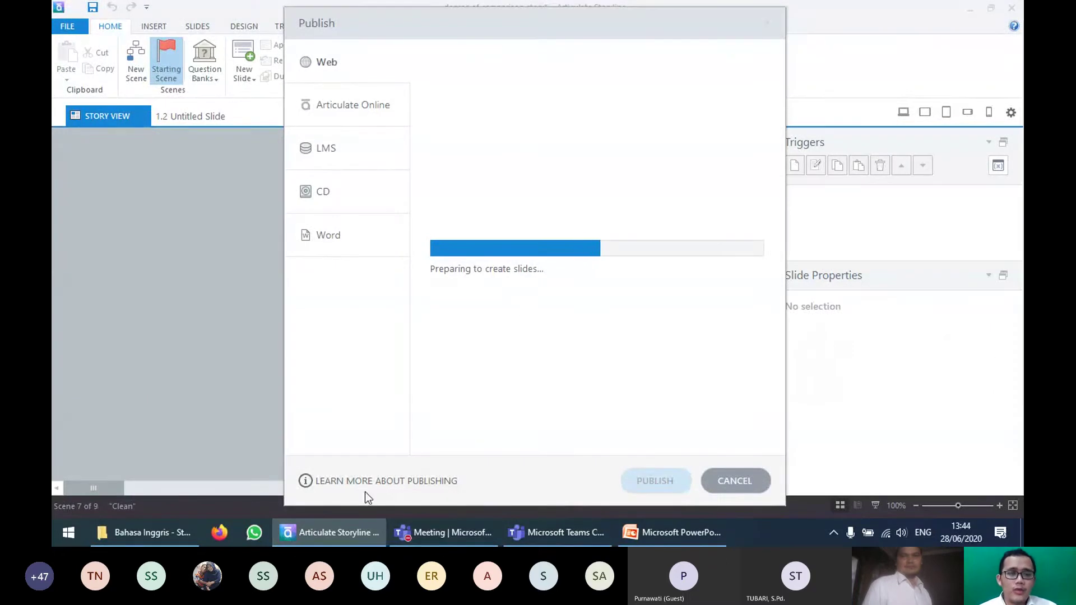
key(alt+Tab)
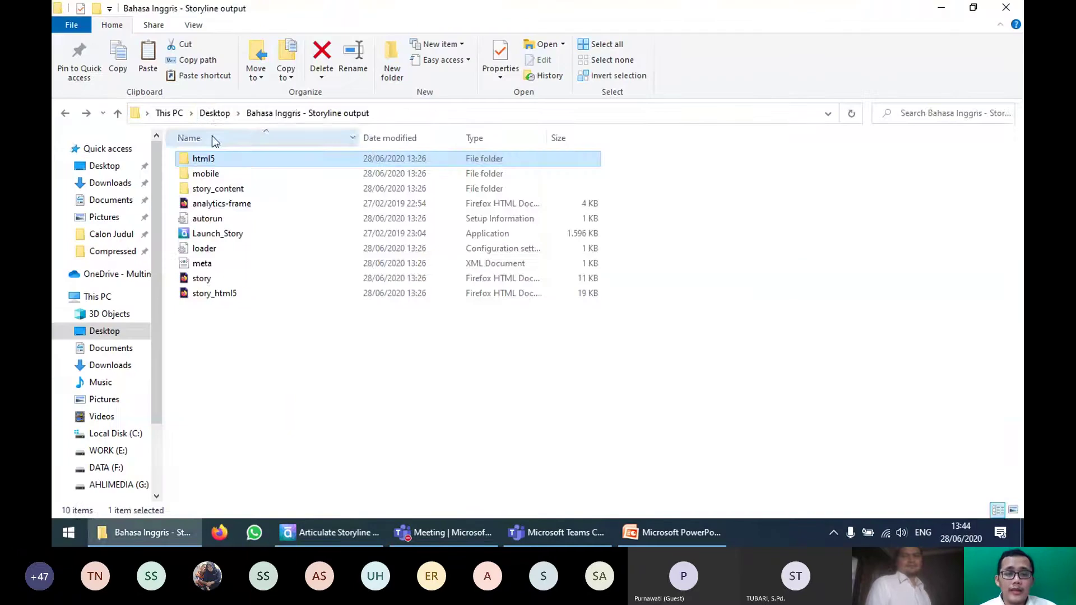
click(214, 113)
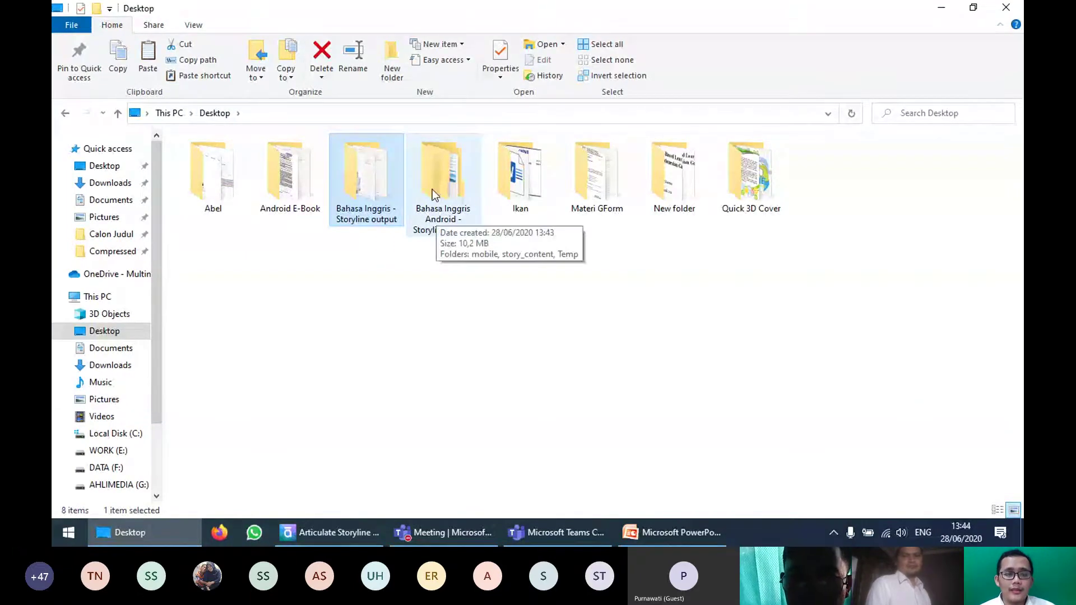
double_click(433, 189)
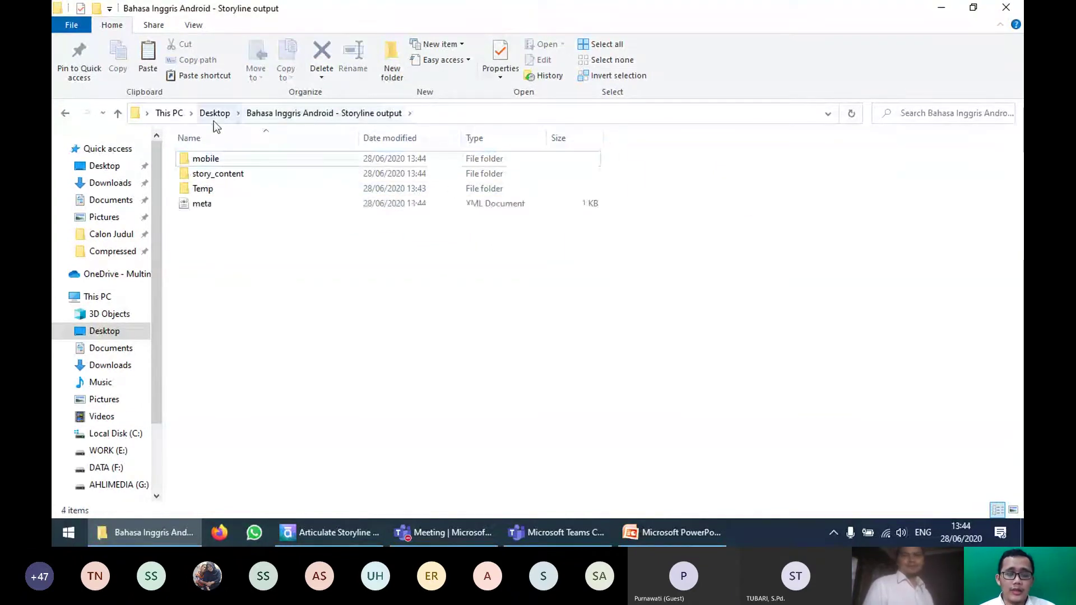
key(alt+Up)
double_click(362, 194)
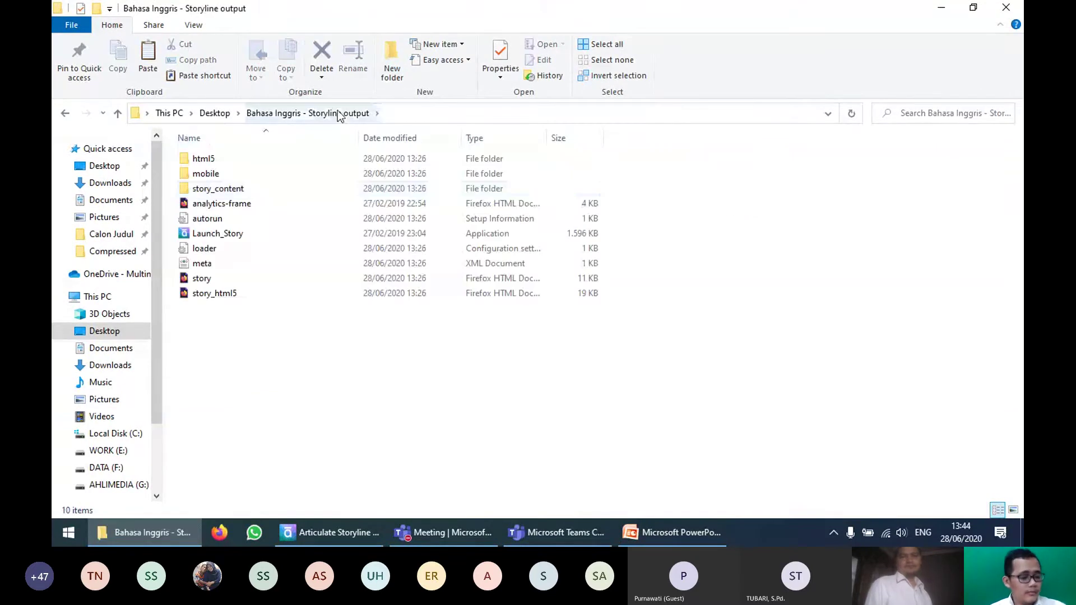
click(331, 533)
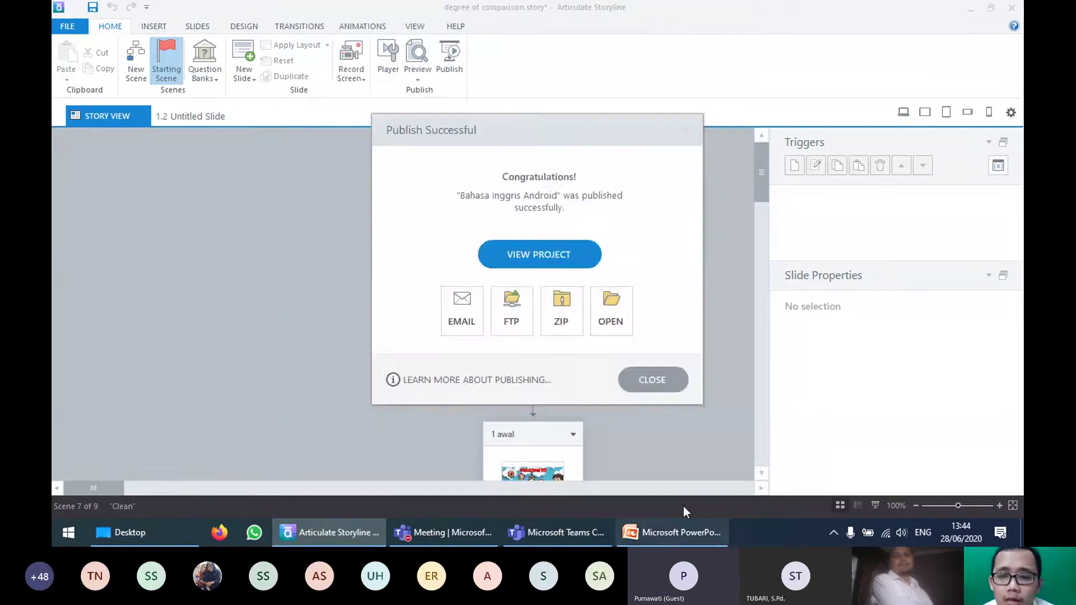
Step: Mute everyone in the Microsoft Teams meeting once more and go back to the publish result in Articulate Storyline
click(443, 533)
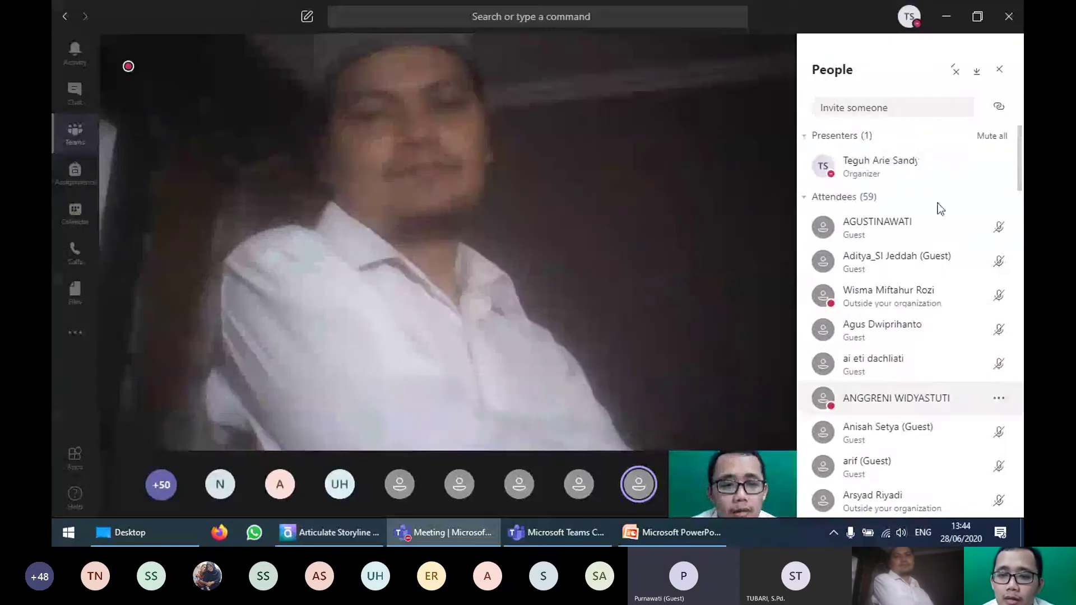
click(991, 136)
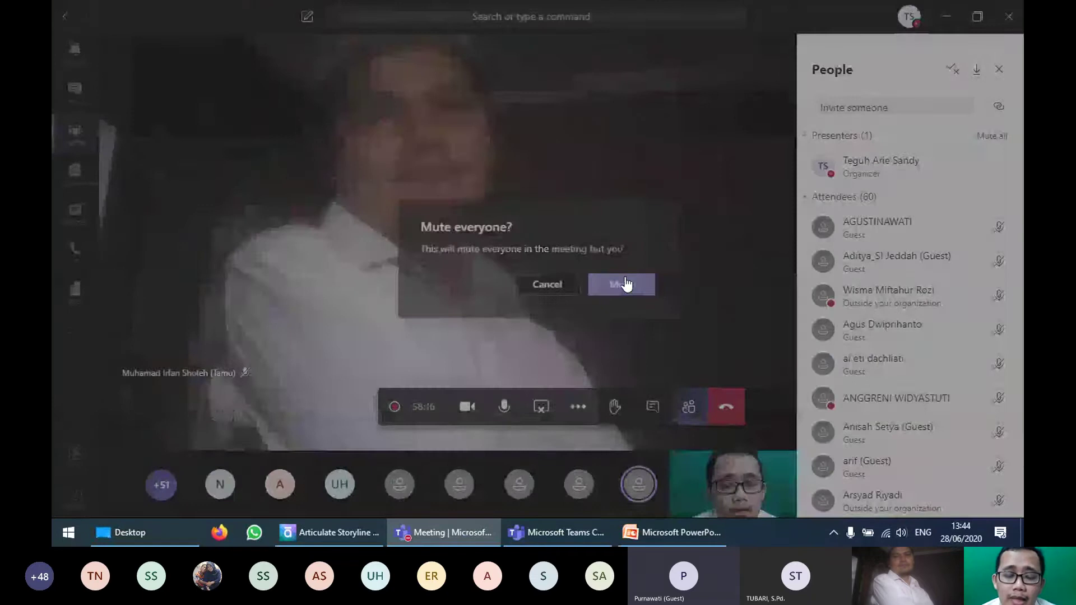
click(626, 284)
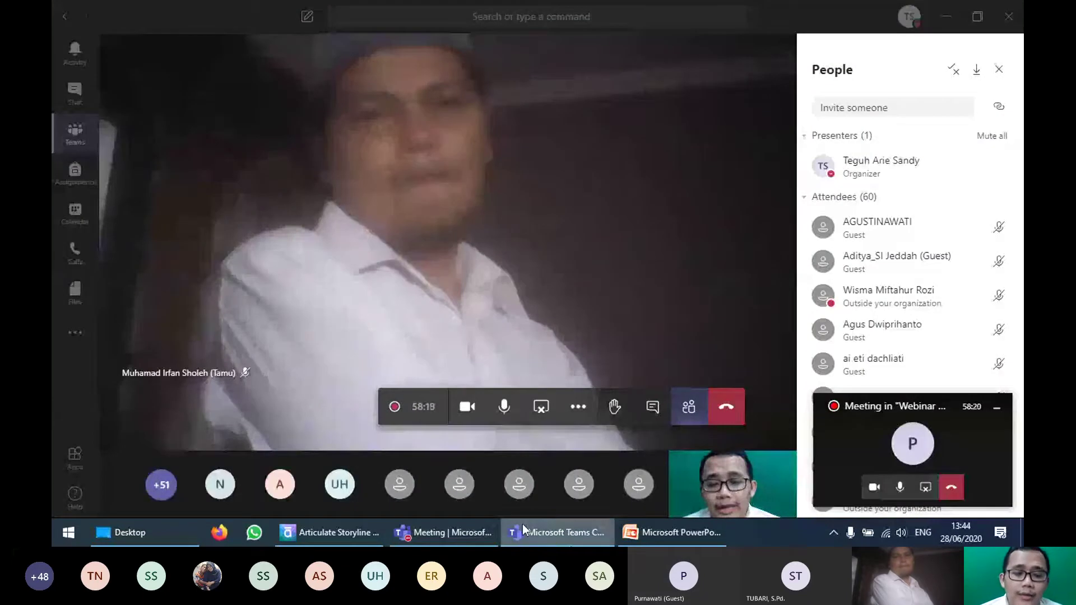
click(369, 536)
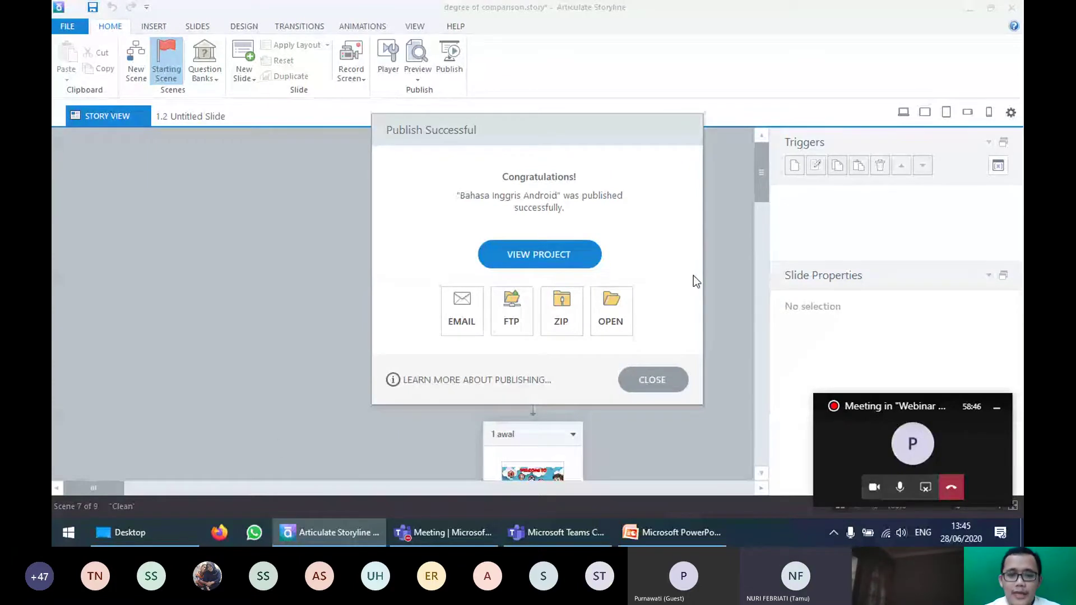
Step: Look inside the published "Bahasa Inggris Android - Storyline output" folder in File Explorer and return to the Desktop folder
click(130, 533)
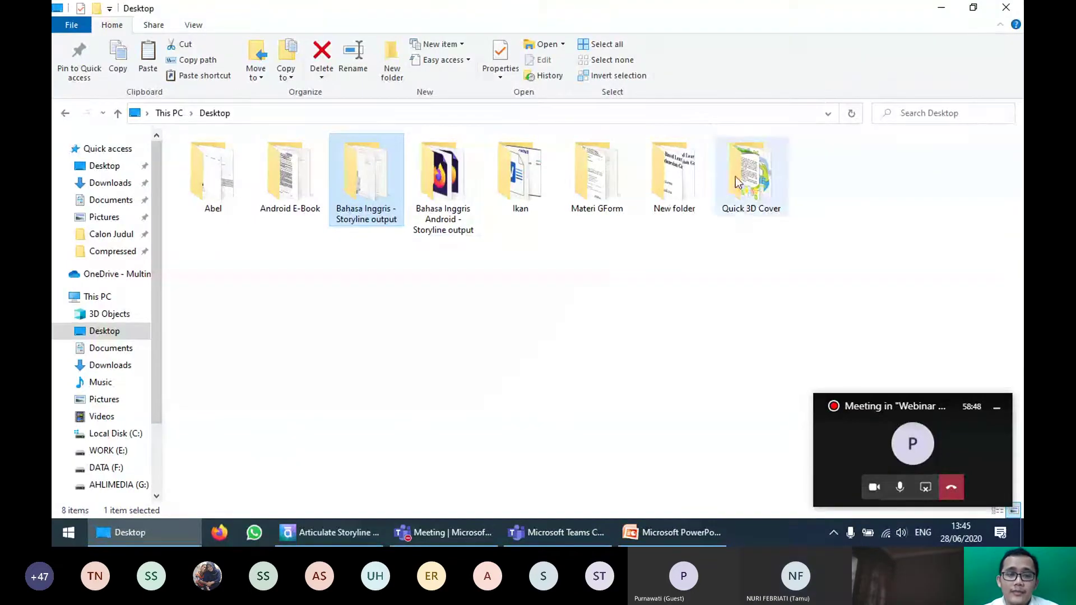
click(436, 198)
double_click(435, 197)
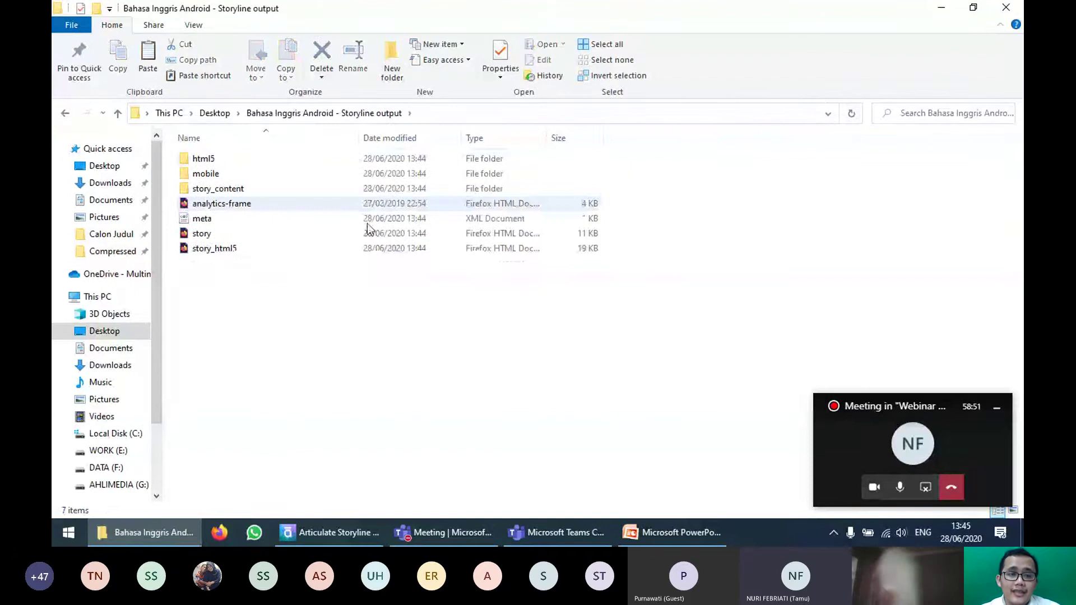
key(alt+Left)
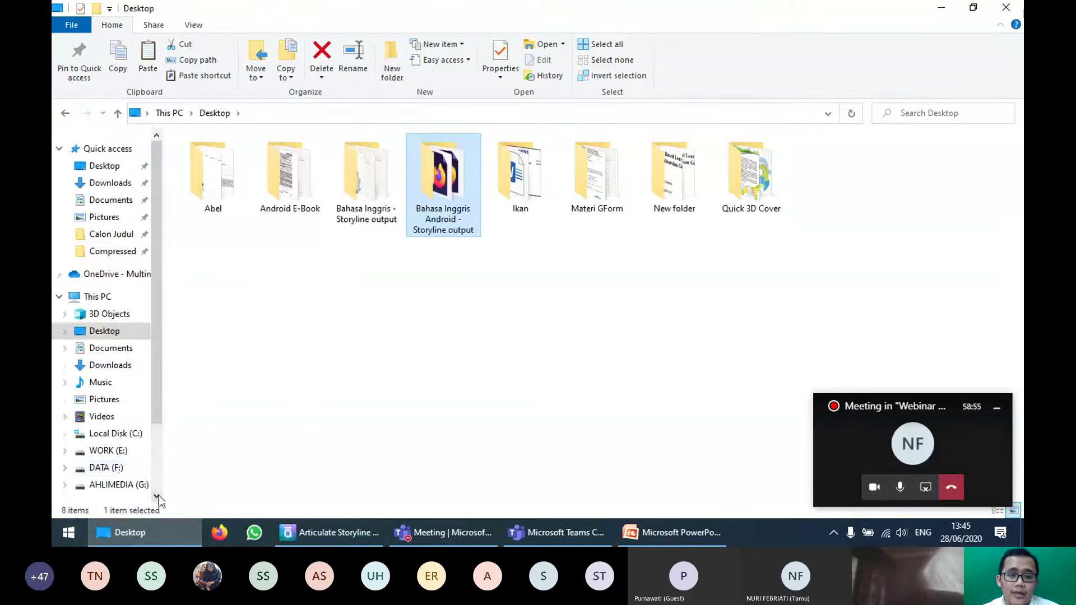
Step: Open a second File Explorer window on the Desktop's "Bahasa Inggris - Storyline output" folder and place it beside the Android output's file list for comparison
key(super)
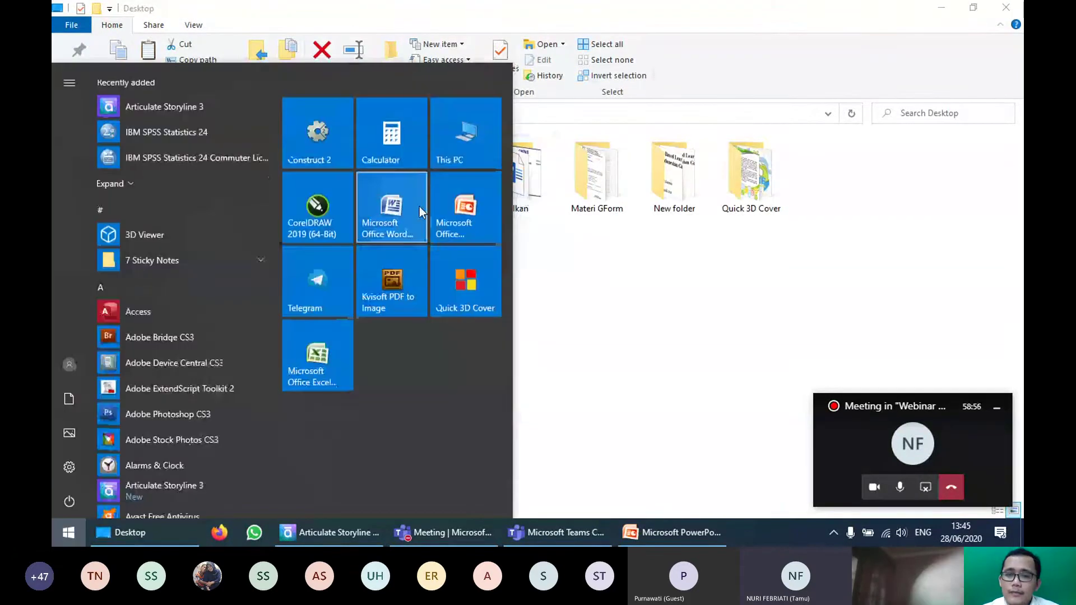
click(465, 135)
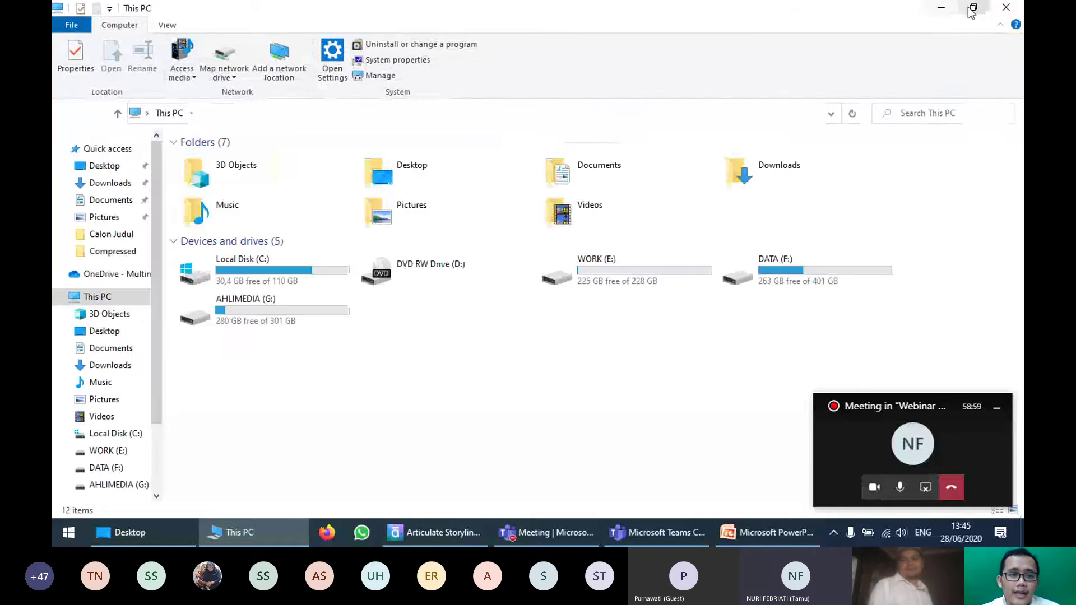
click(941, 8)
click(259, 536)
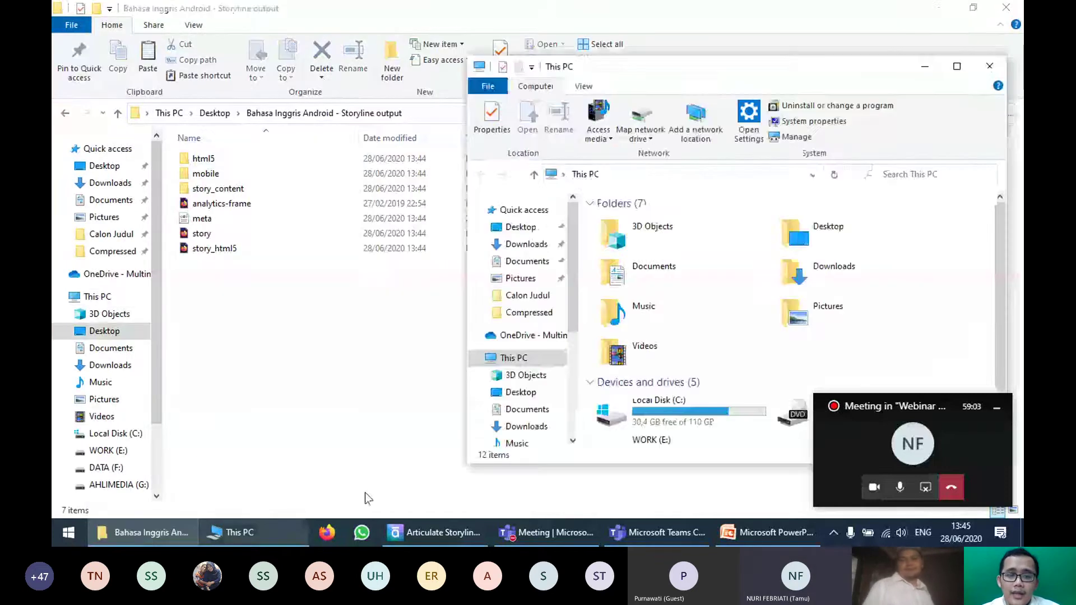
click(555, 229)
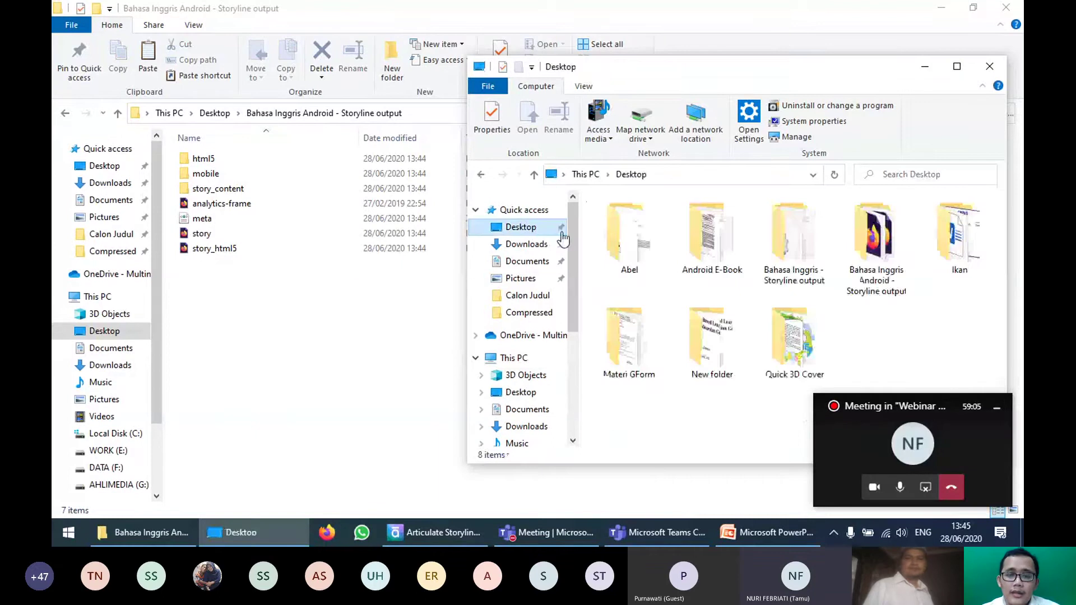
double_click(793, 246)
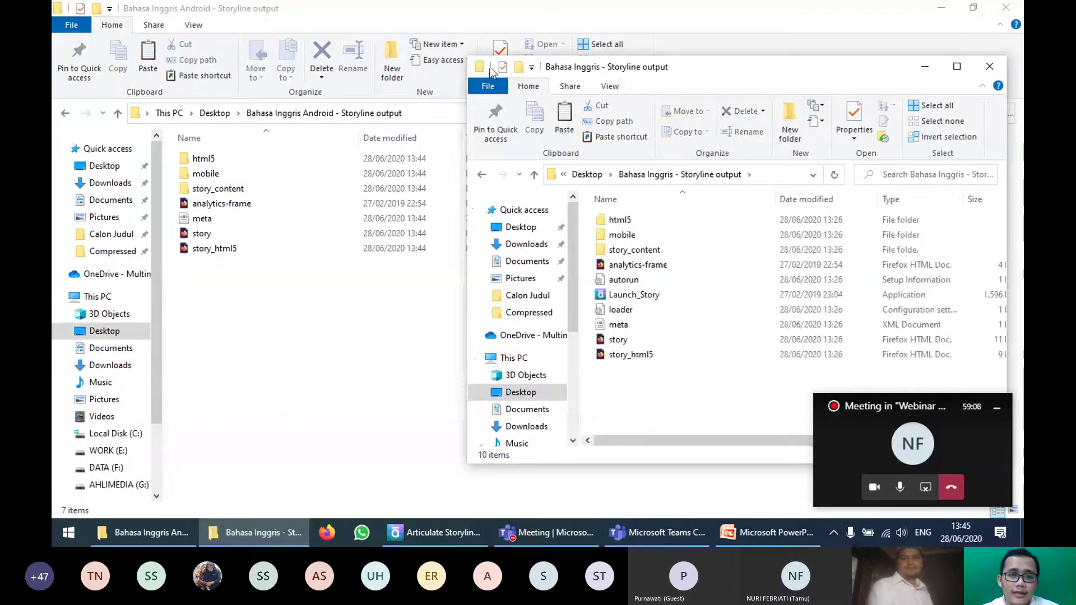
click(616, 86)
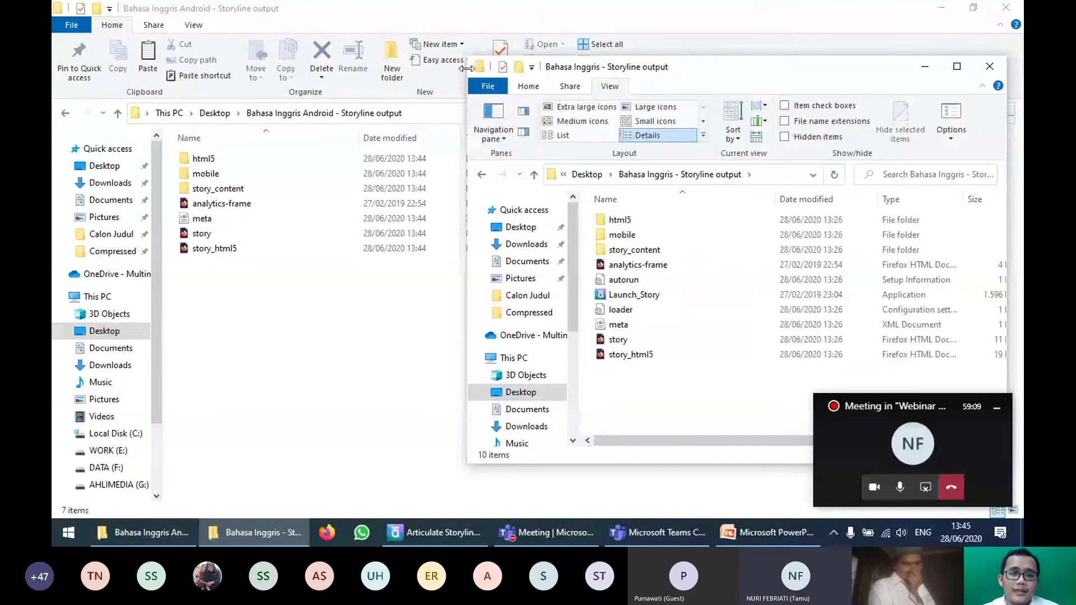
drag(665, 70, 475, 19)
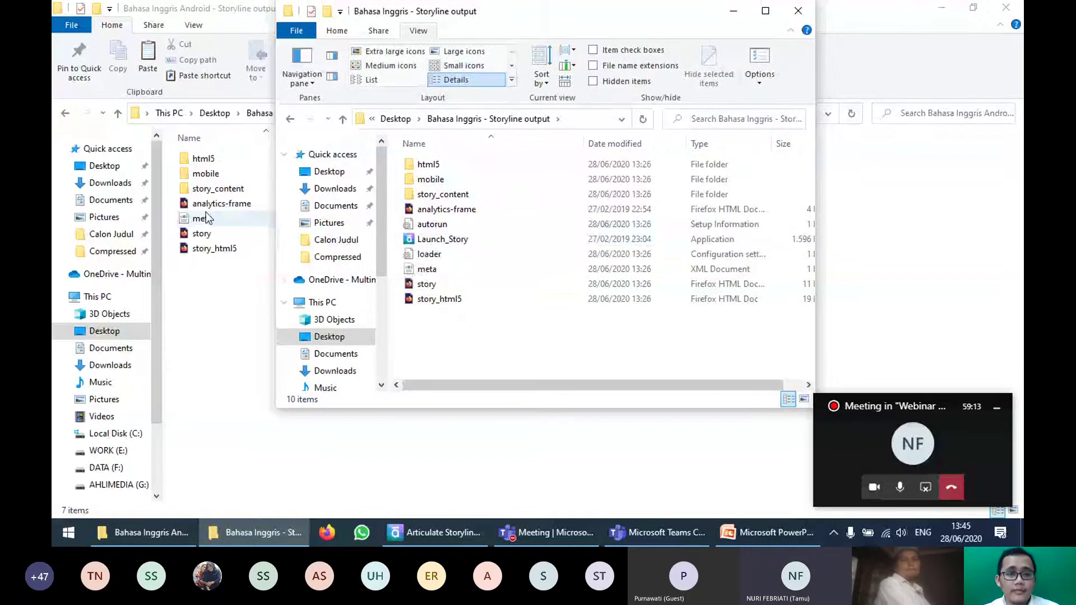
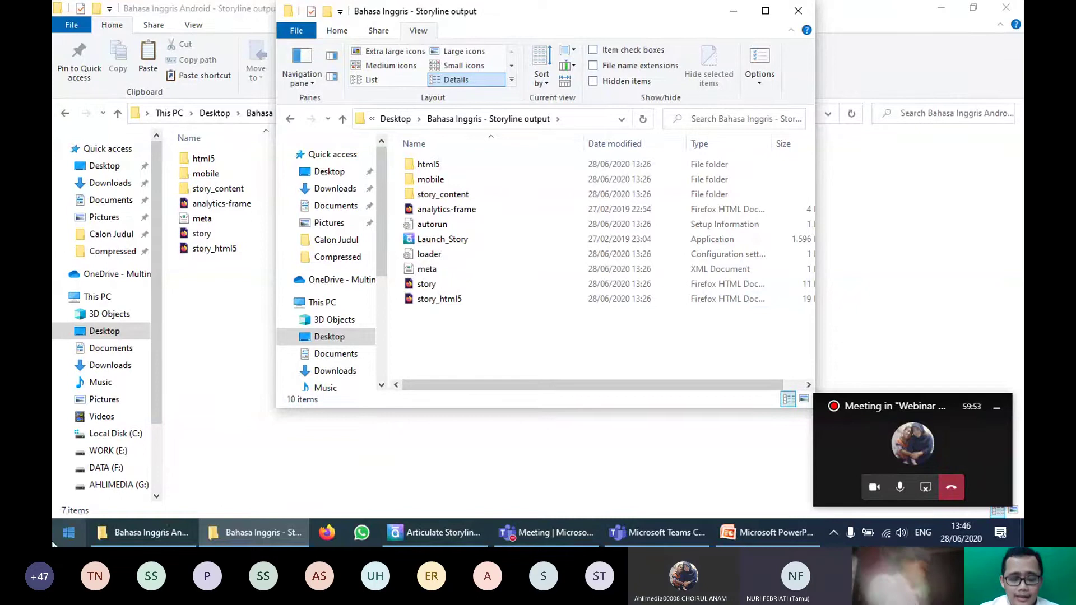
Step: Move the HTML2APK folder from the Android E-Book folder to the Desktop in a new File Explorer window and open it
click(56, 545)
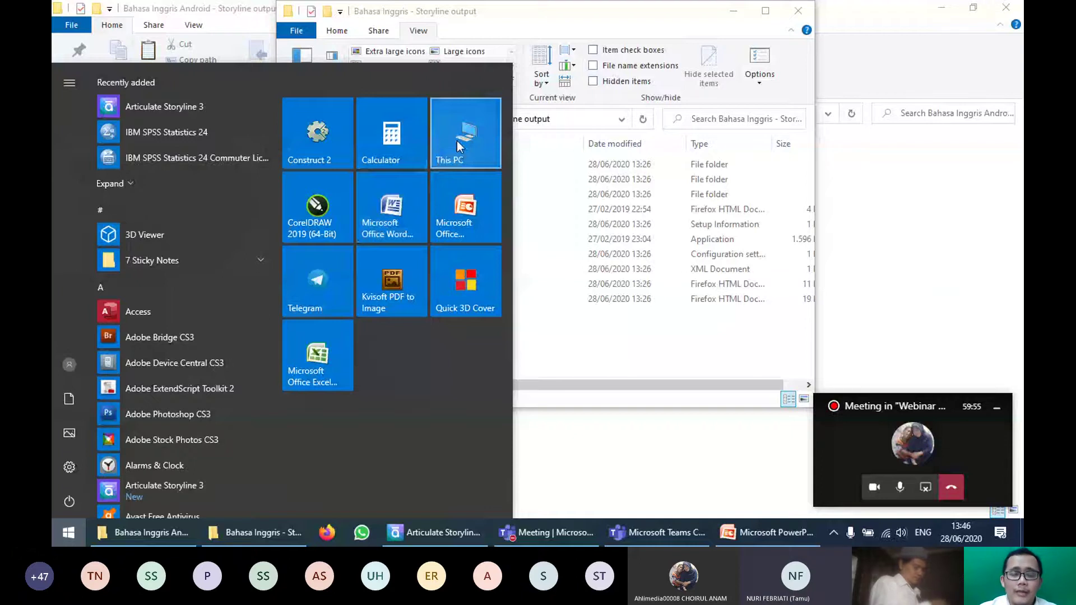
click(457, 140)
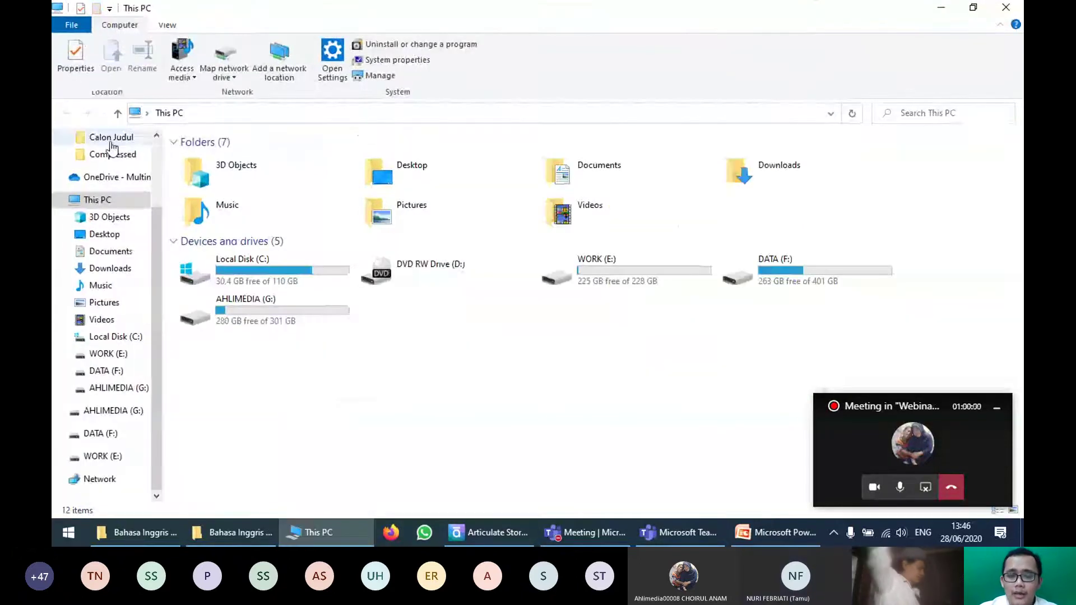
click(96, 235)
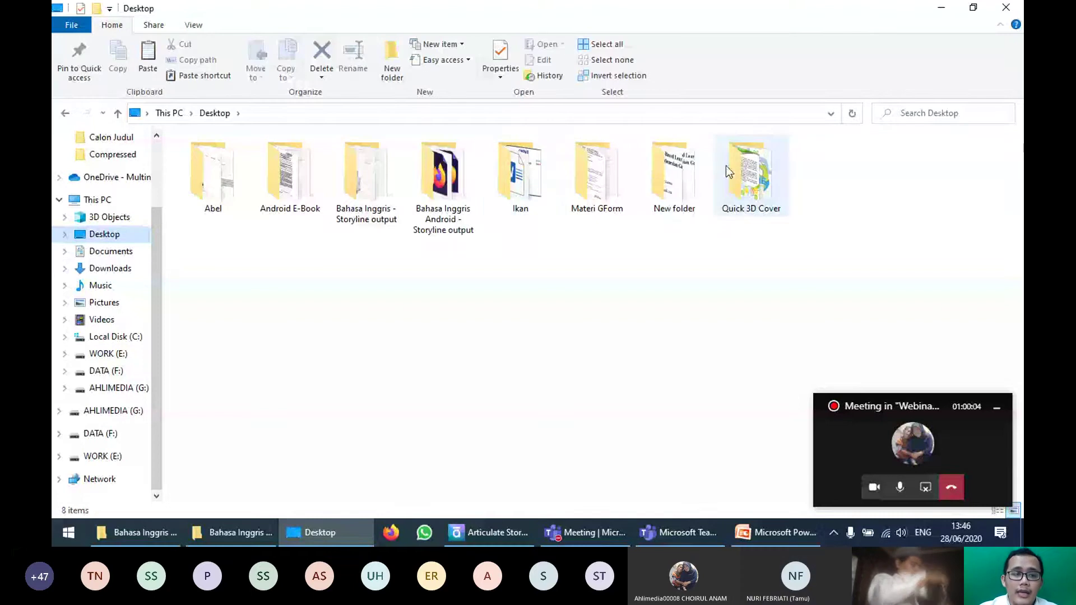
click(290, 205)
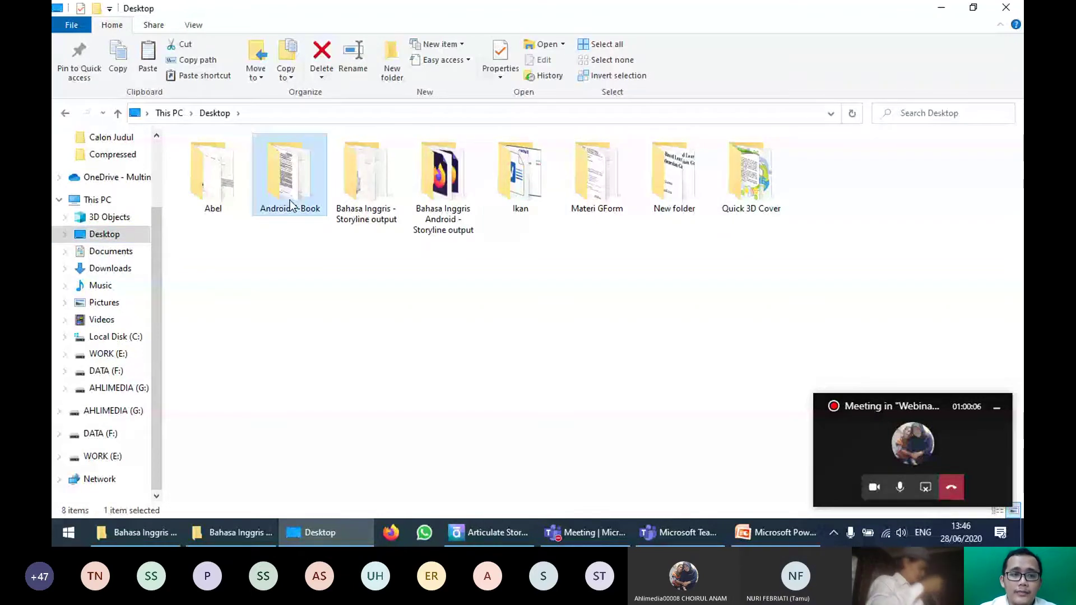
double_click(291, 205)
click(230, 163)
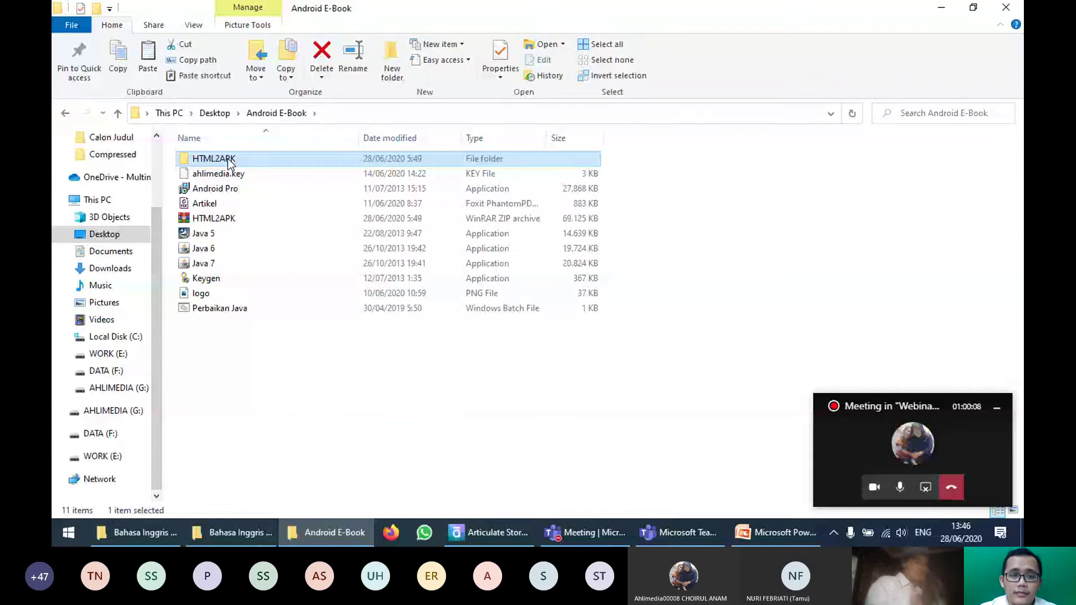
key(alt+Left)
right_click(408, 179)
key(Escape)
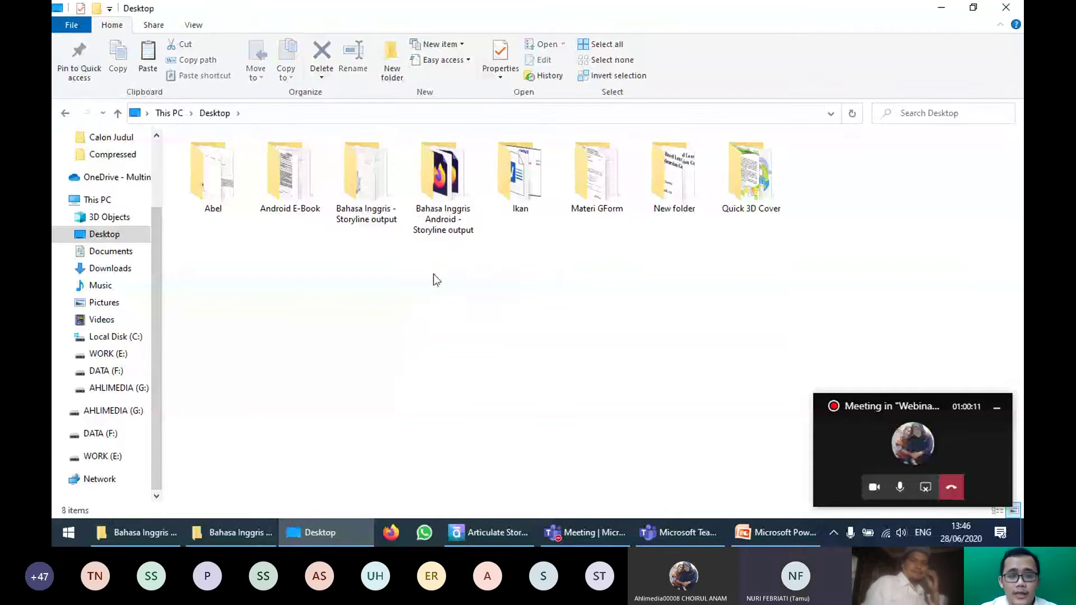
right_click(395, 295)
click(436, 381)
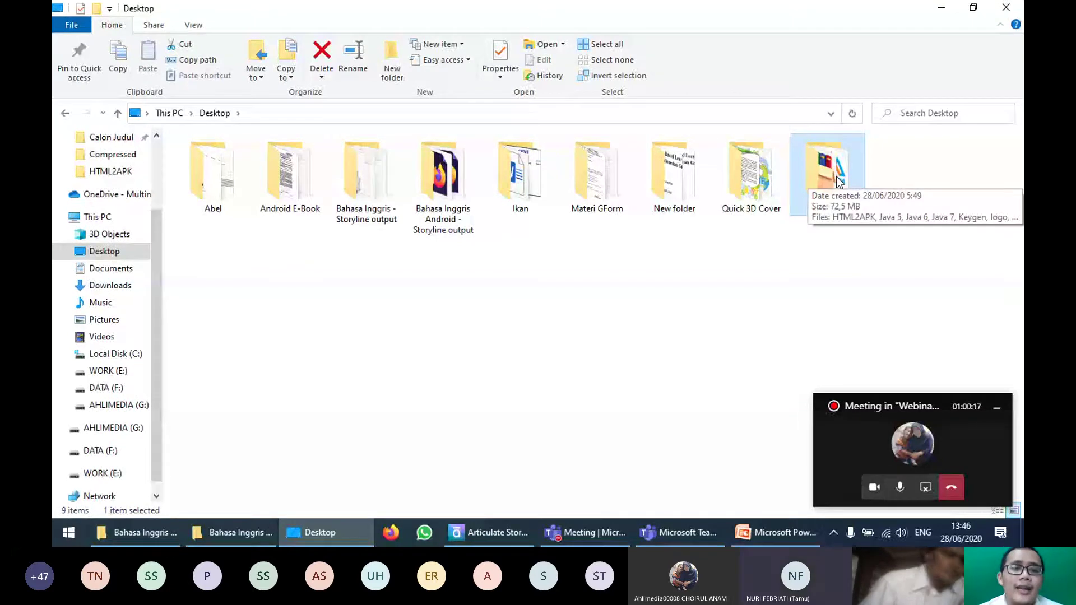
double_click(838, 181)
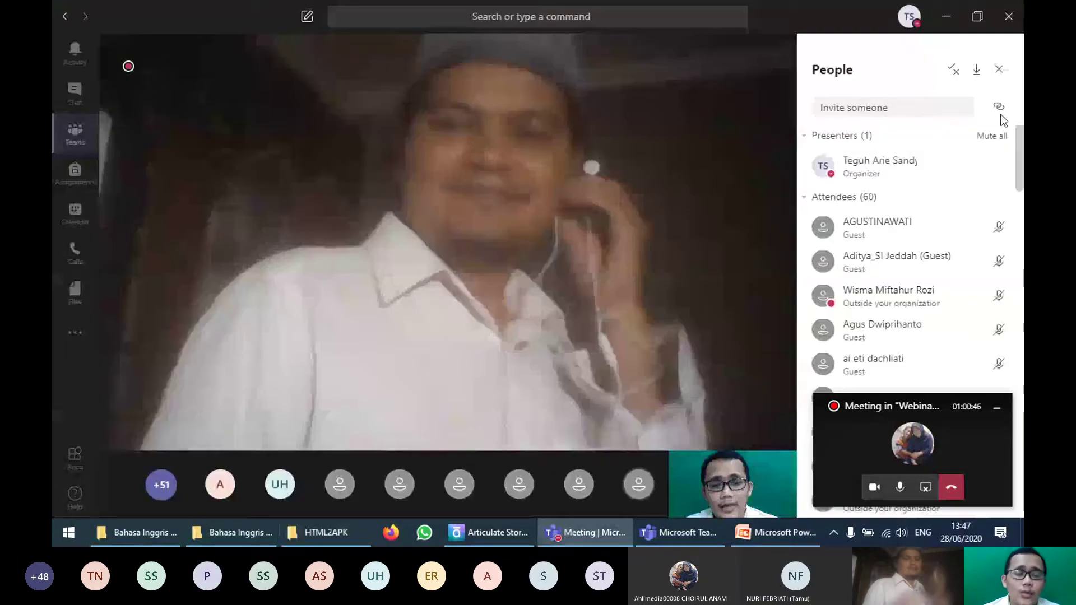
Step: Mute everyone in the Microsoft Teams meeting and return to the Android output and HTML2APK folders in File Explorer
click(992, 136)
click(622, 285)
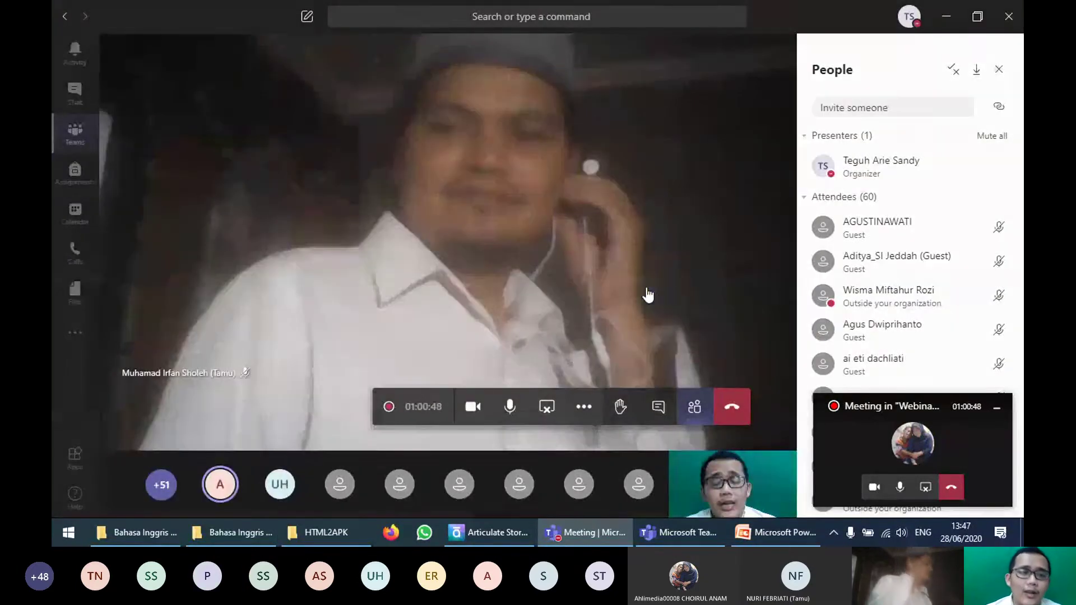
click(160, 532)
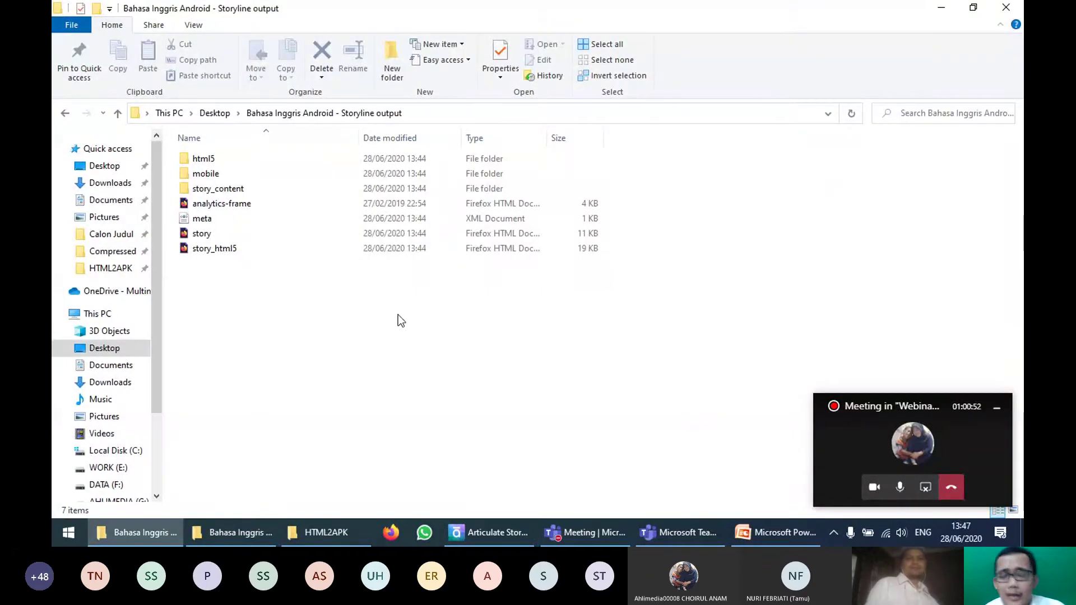
click(335, 531)
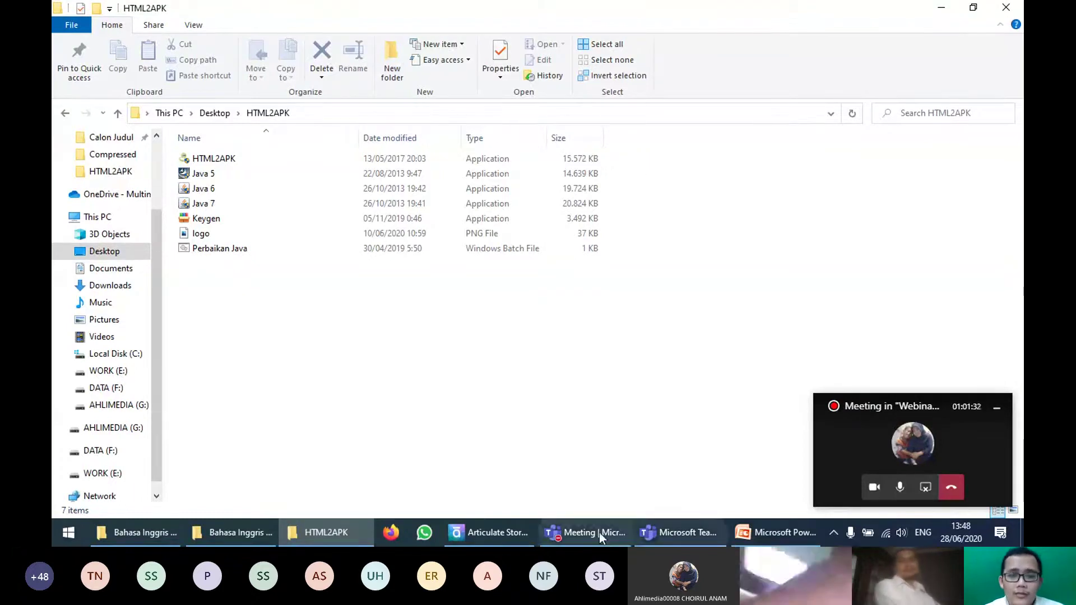
Step: Switch to Articulate Storyline, close the publish result and show the Web publishing settings for "Bahasa Inggris Android"
click(506, 532)
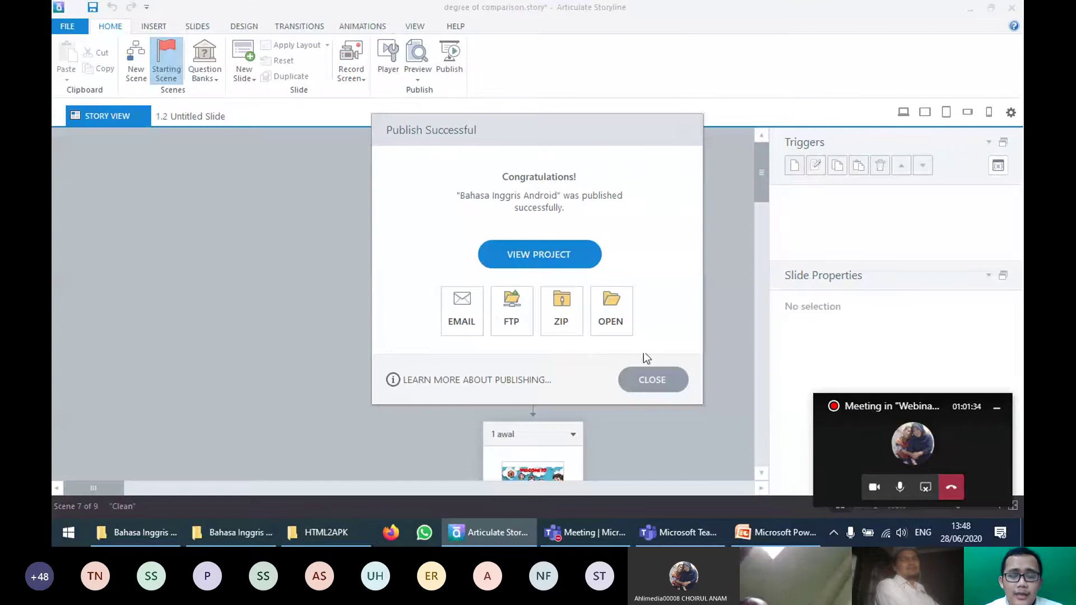
click(650, 379)
click(447, 59)
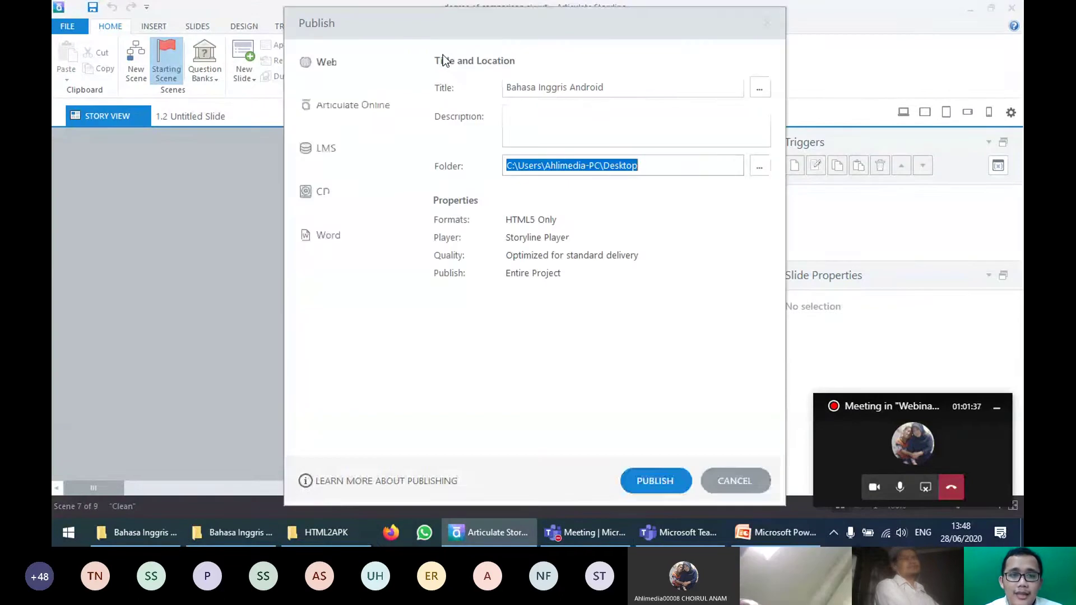
click(334, 65)
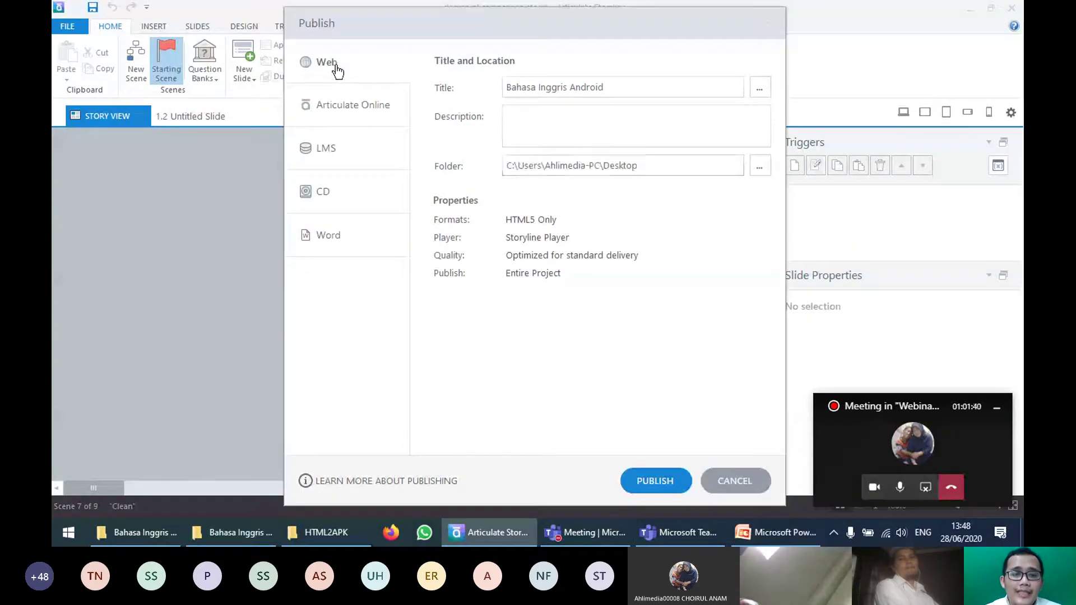
click(331, 64)
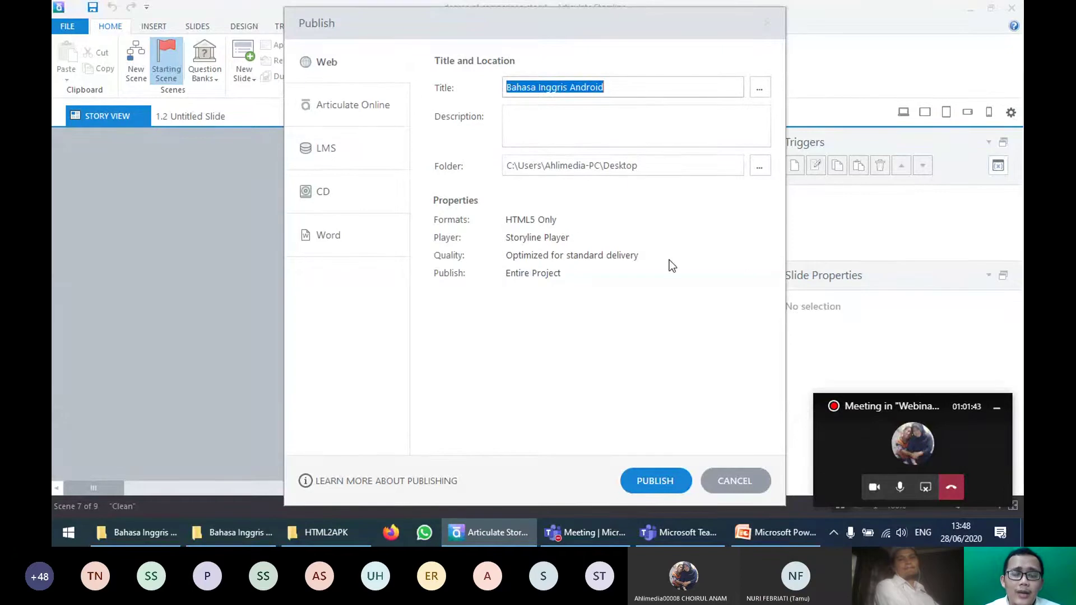
Step: Demonstrate HTML5 as the Web publish format in Publish Formats and leave the Publish dialog without publishing again
click(545, 222)
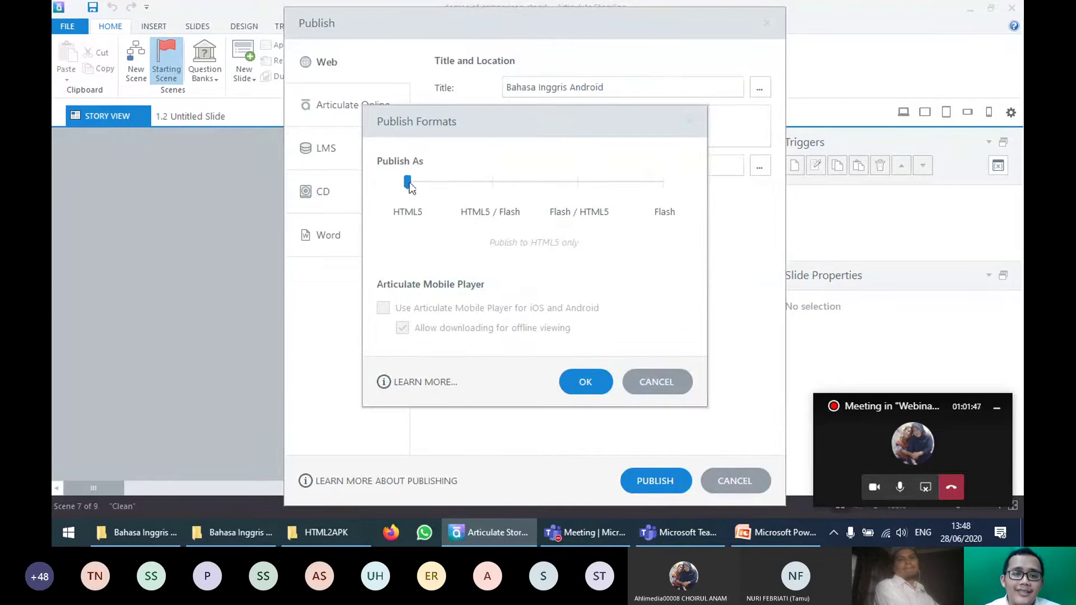
drag(408, 182, 508, 190)
click(453, 182)
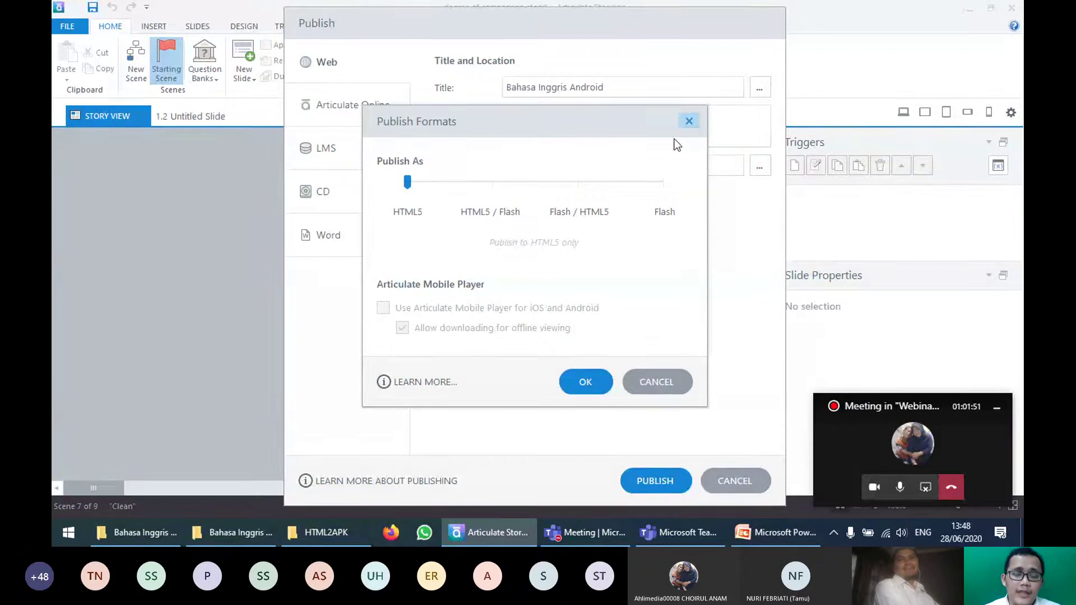
click(690, 121)
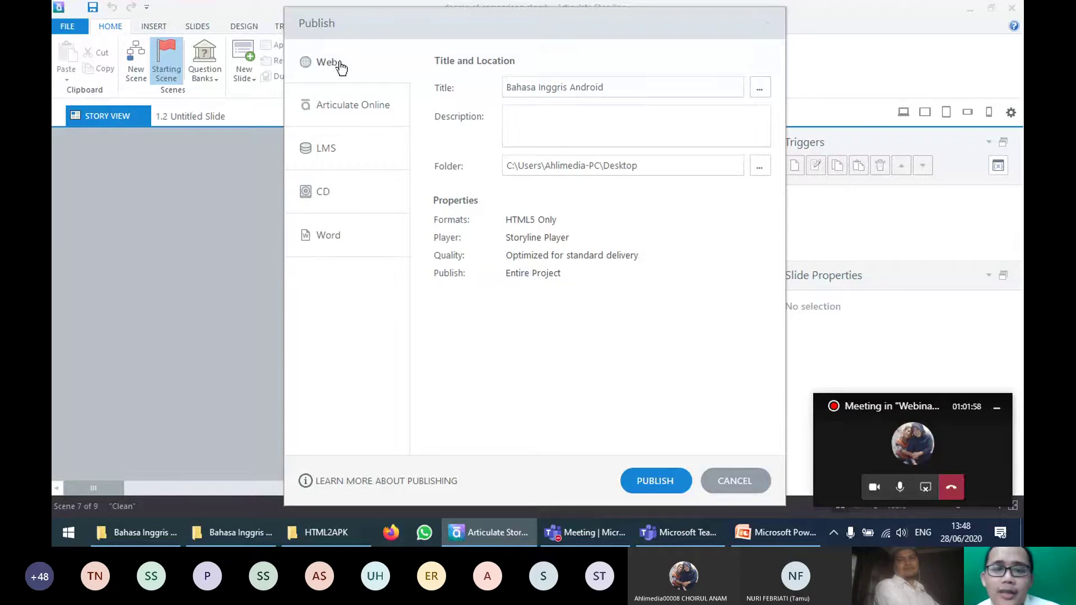
click(537, 226)
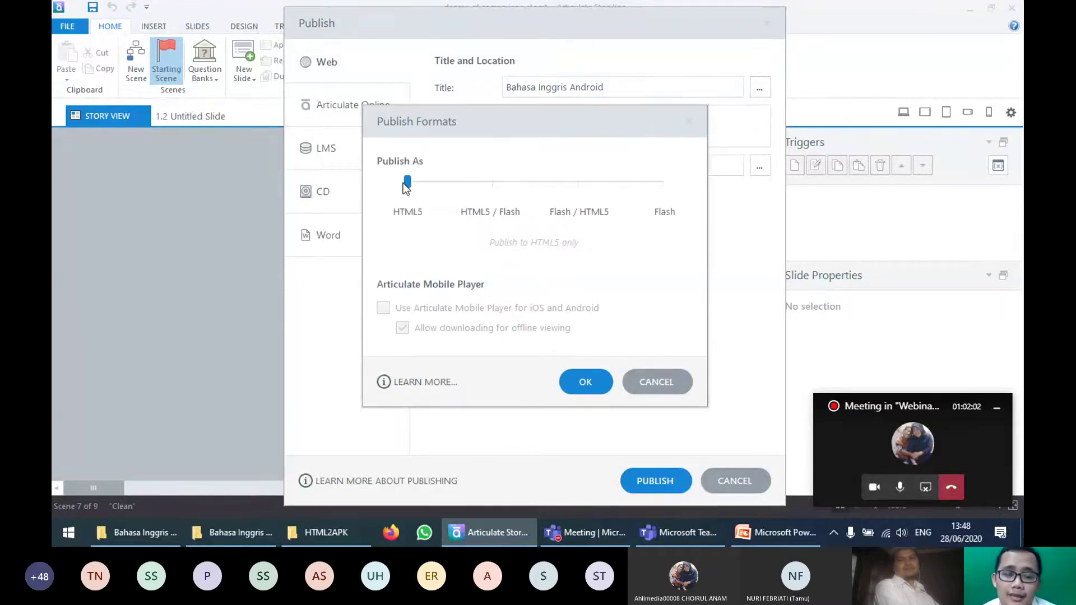
click(595, 384)
click(728, 479)
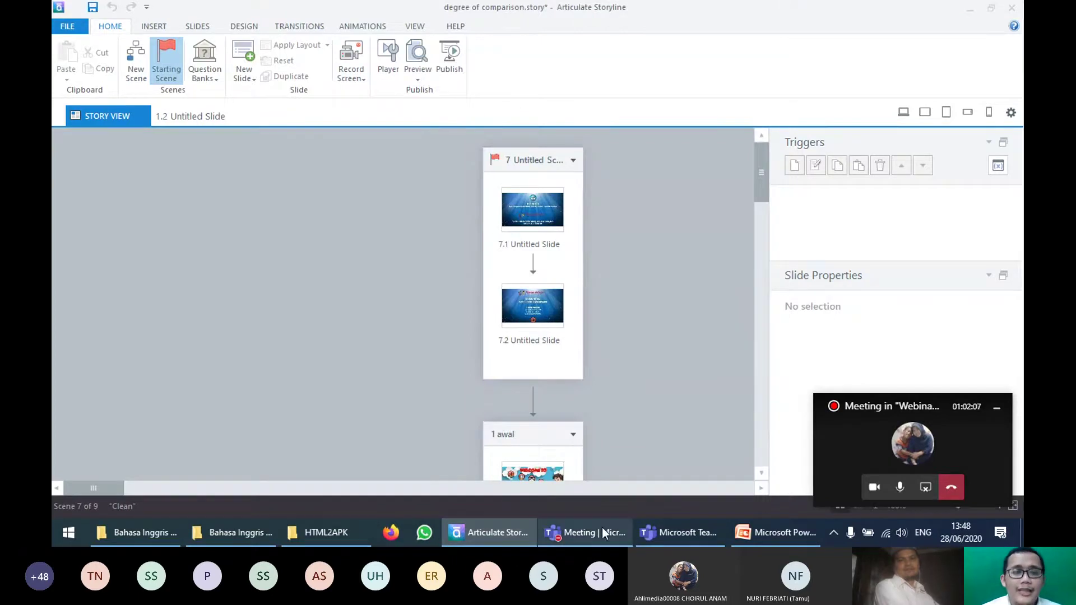
Step: Install Website 2 APK Builder Pro from the HTML2APK folder at the default location with a desktop shortcut
click(328, 539)
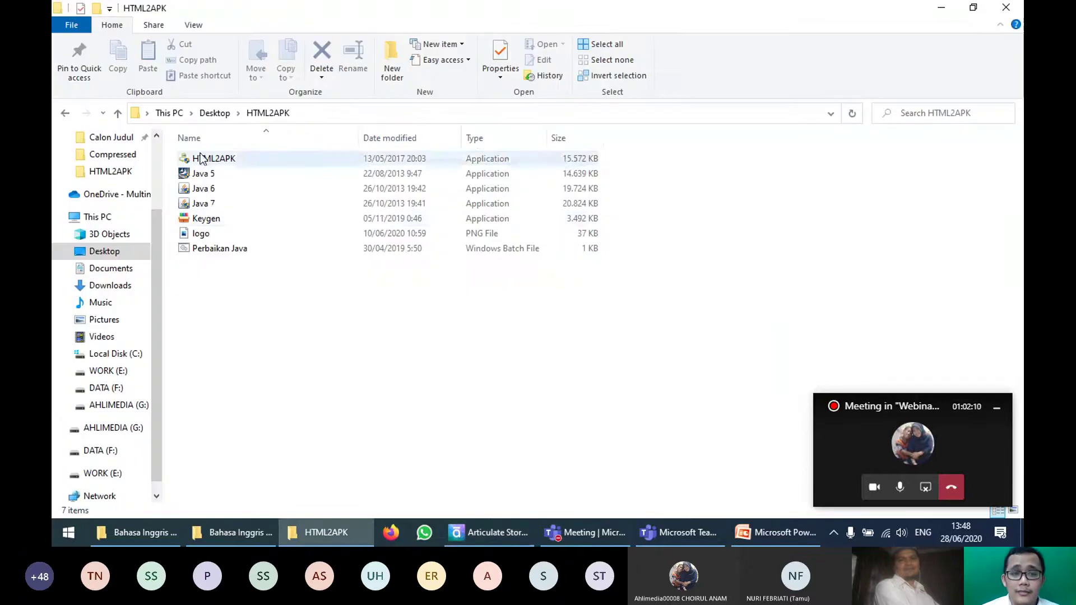
click(203, 159)
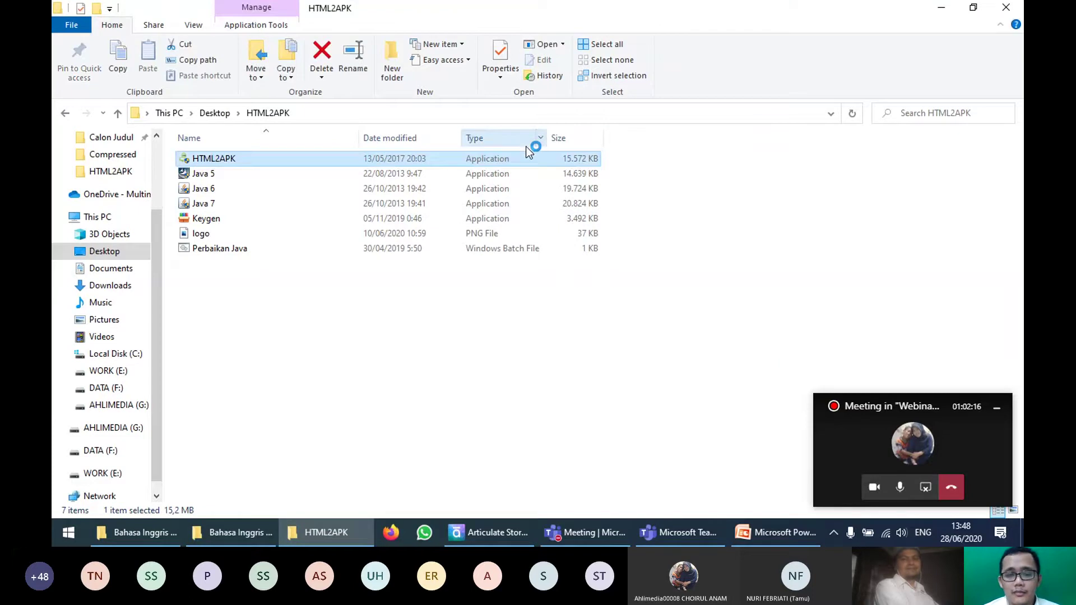
click(620, 378)
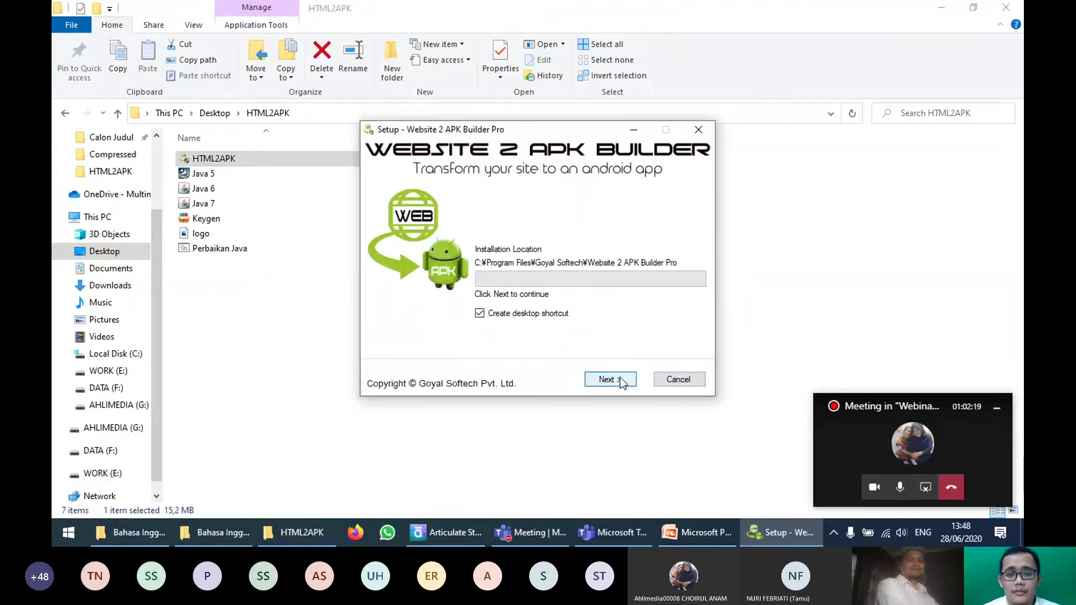
click(620, 378)
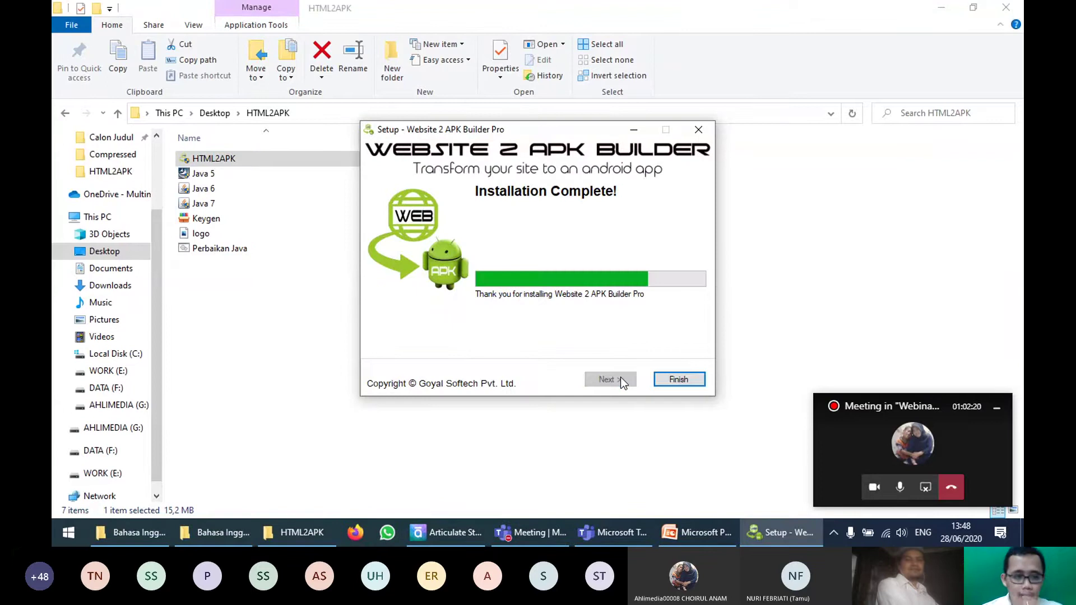
click(691, 378)
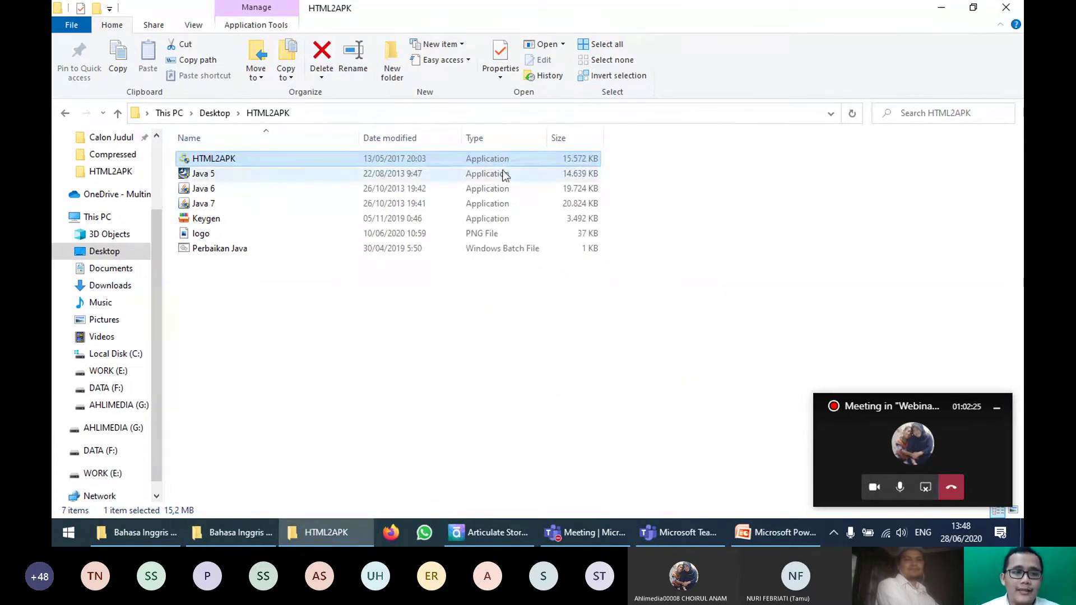
Step: Try to extract the Keygen self-extracting archive from the HTML2APK folder into the Website 2 APK Builder Pro program folder
double_click(203, 223)
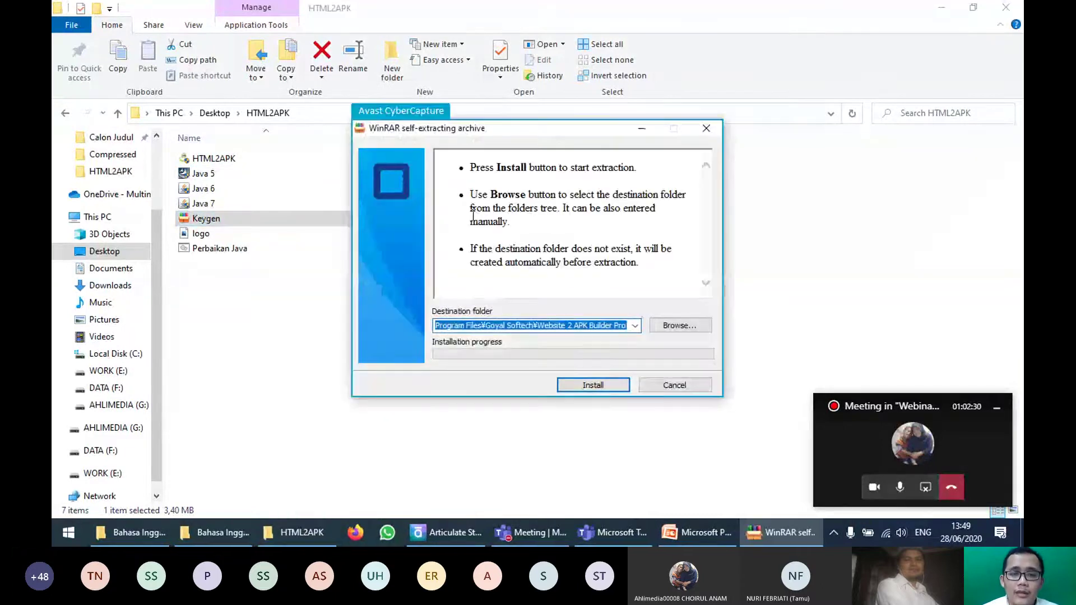
click(610, 388)
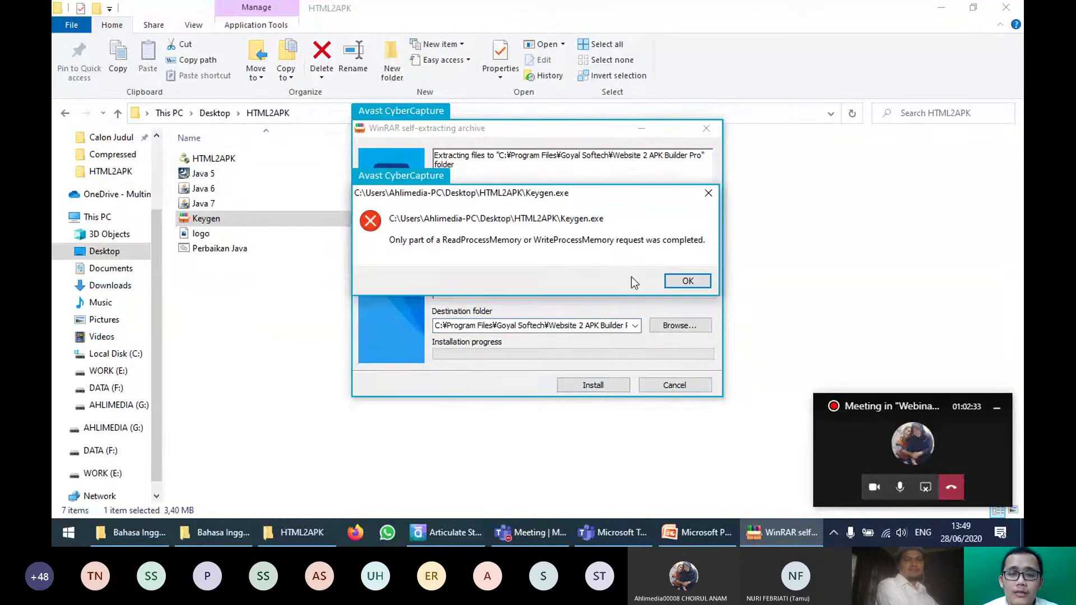
click(685, 283)
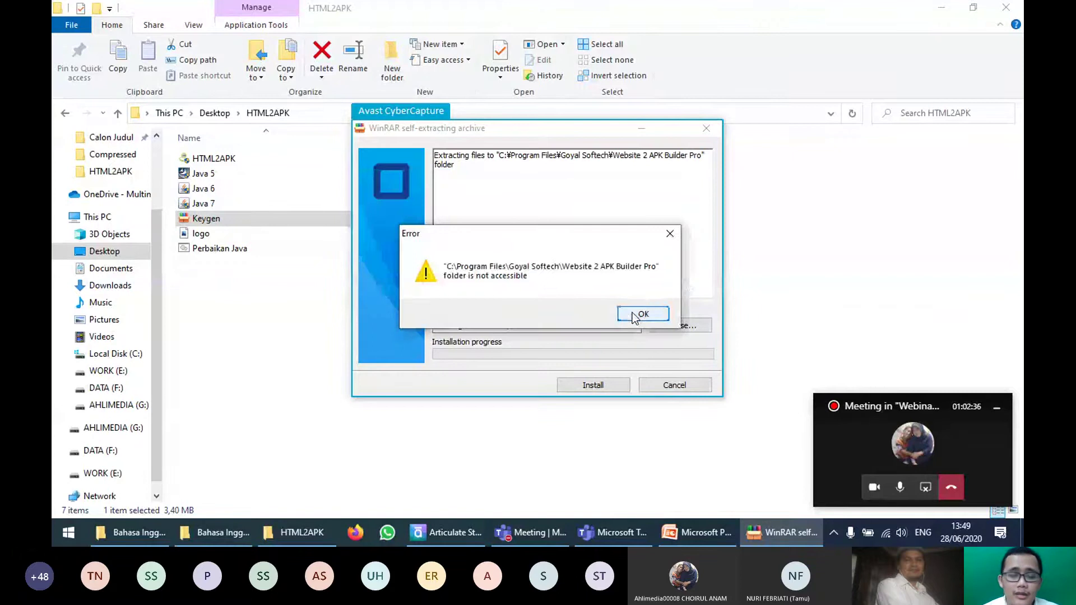
click(635, 317)
Step: Open Task Manager and look through the list of startup programs
click(832, 532)
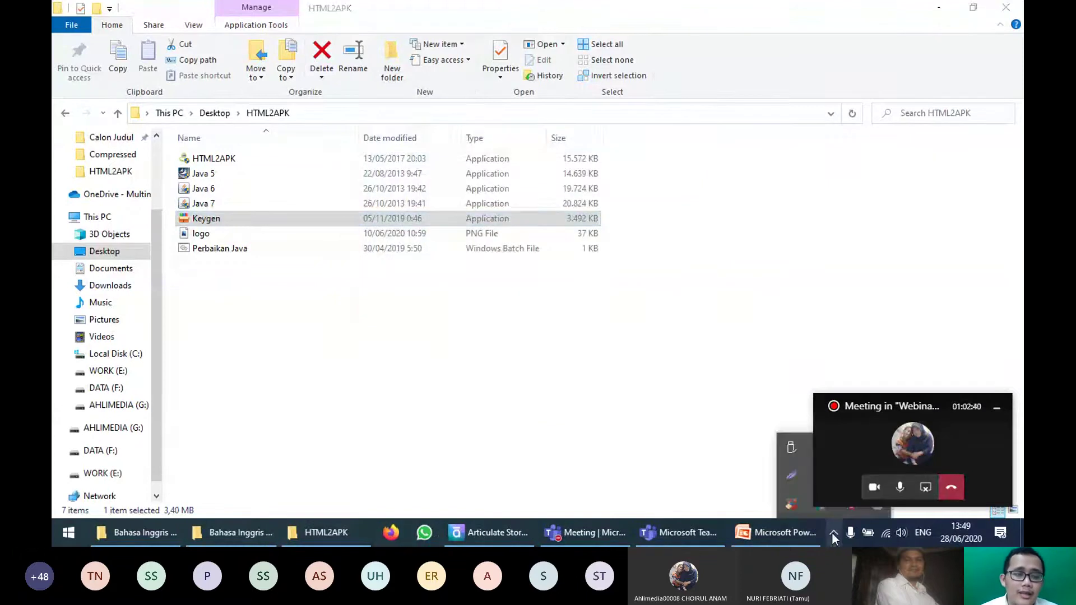
right_click(832, 533)
click(852, 463)
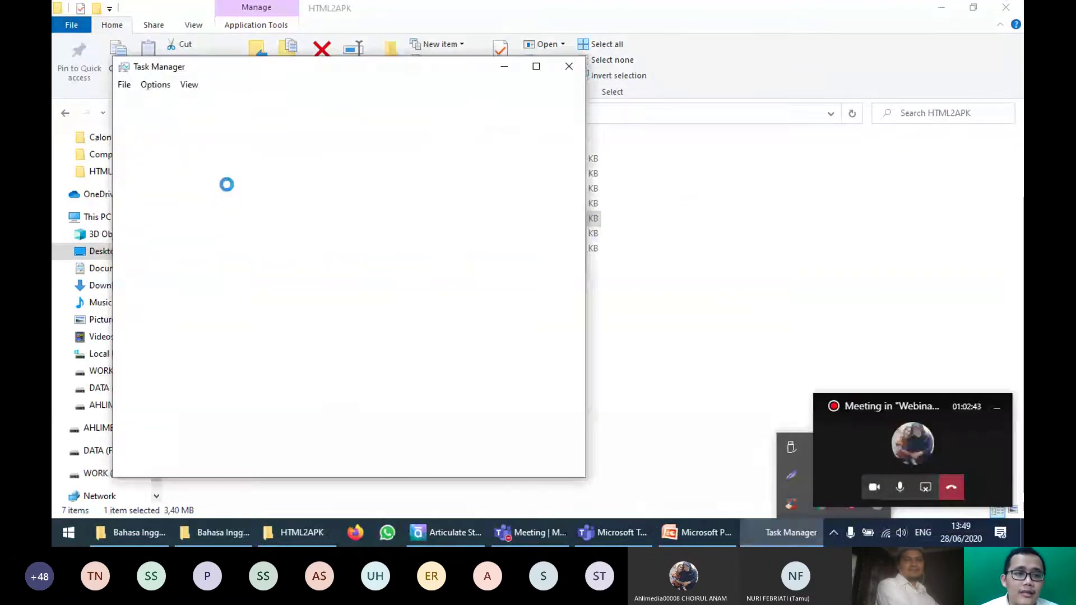
click(242, 102)
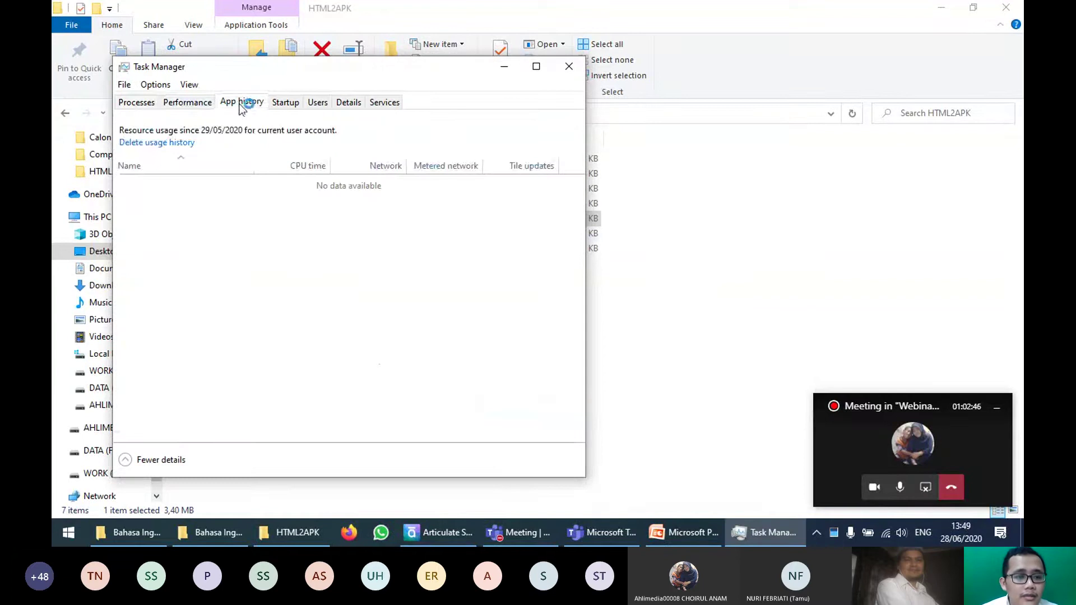
click(302, 106)
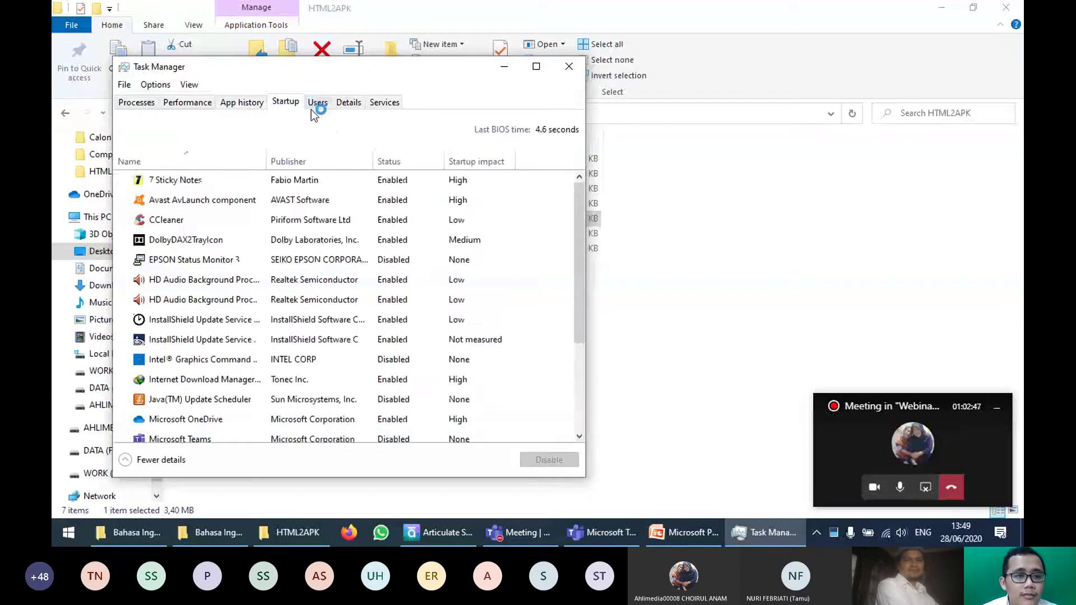
scroll(269, 358, down, 3)
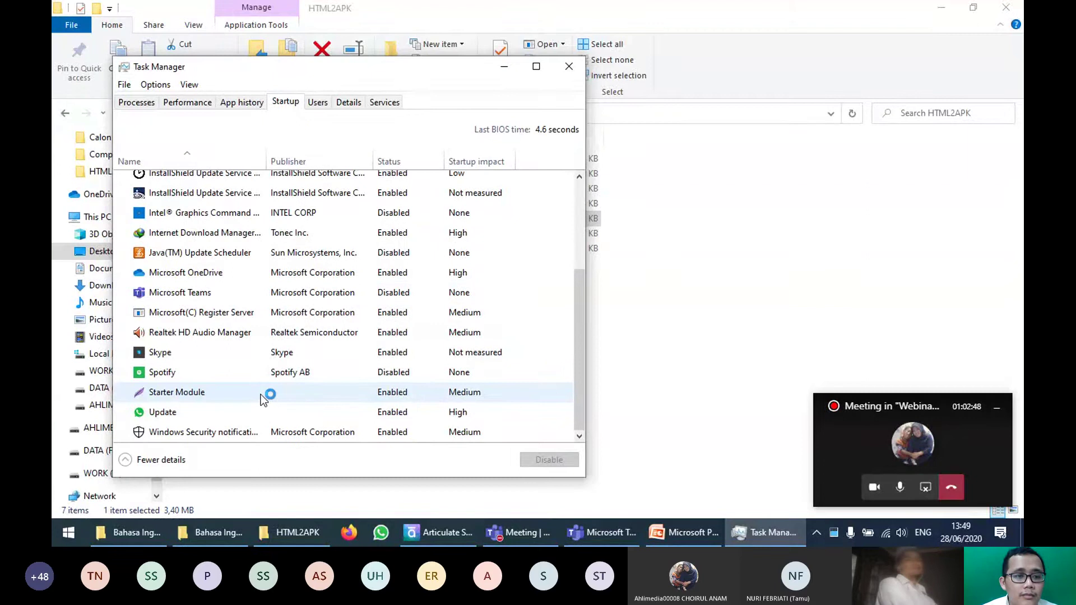
scroll(264, 398, up, 3)
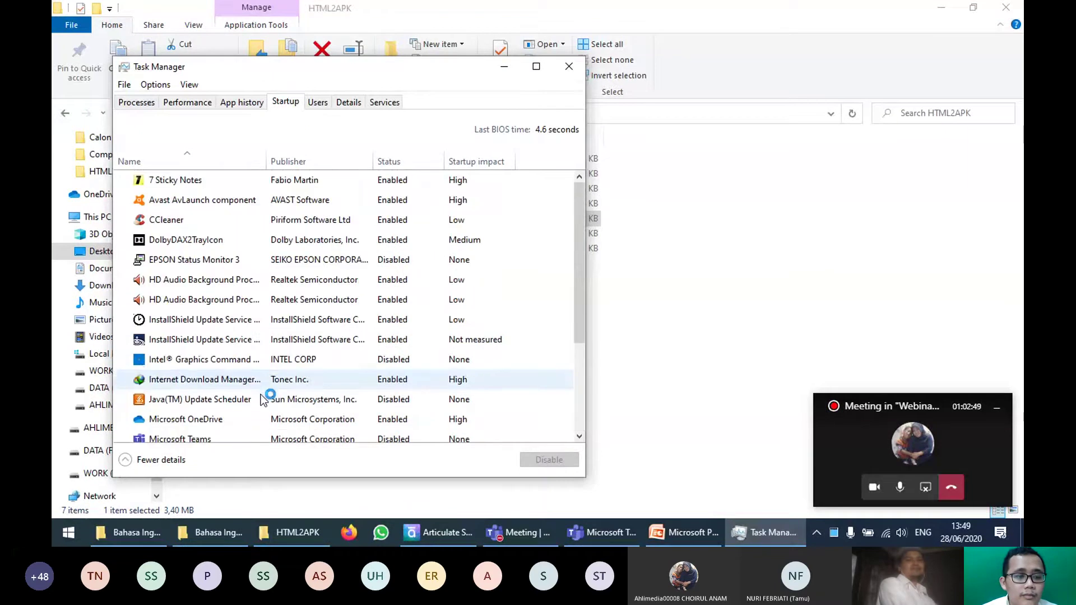
Step: Examine the running apps and background processes in Task Manager and close it
click(128, 103)
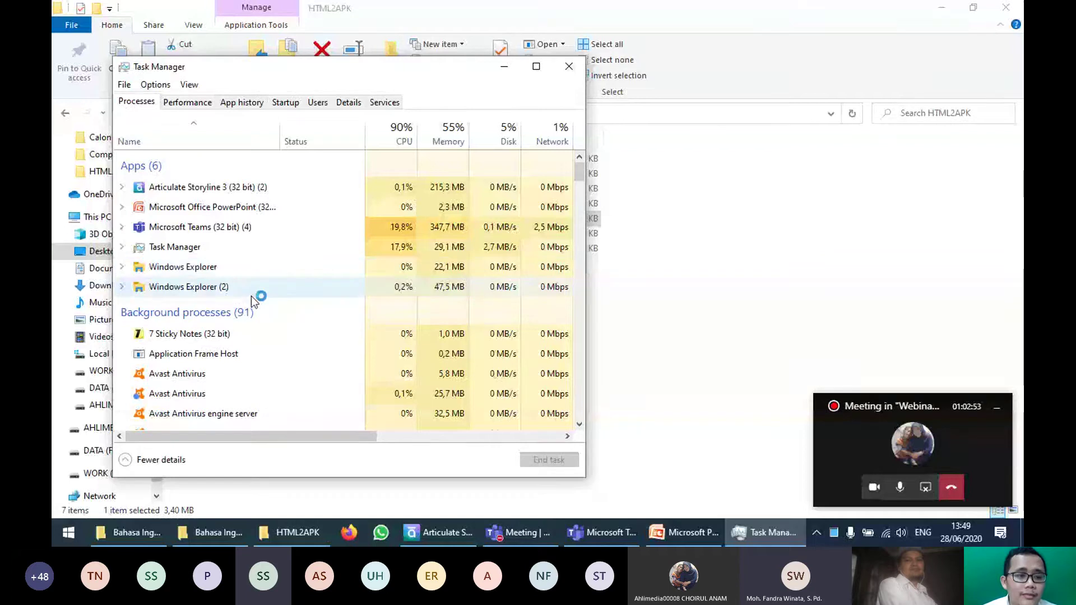
scroll(255, 298, down, 2)
scroll(251, 296, down, 7)
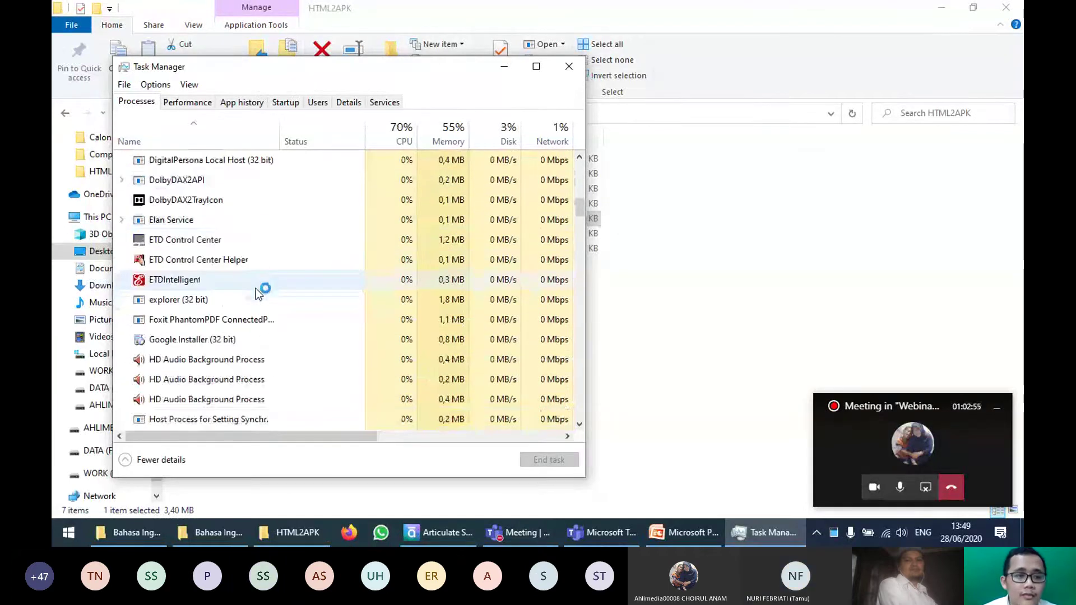
scroll(256, 288, down, 5)
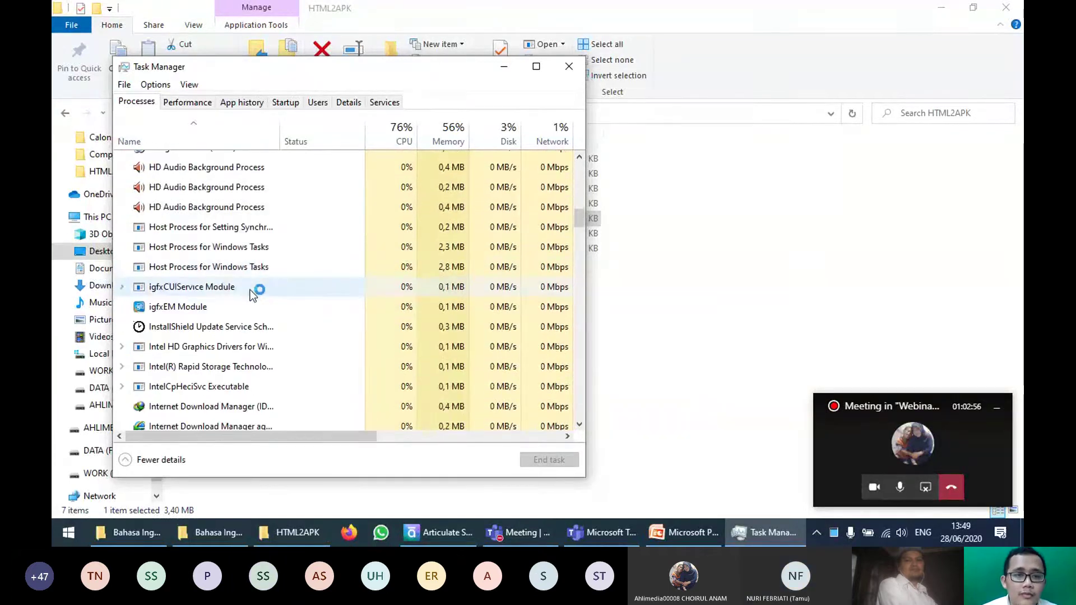
scroll(236, 302, down, 7)
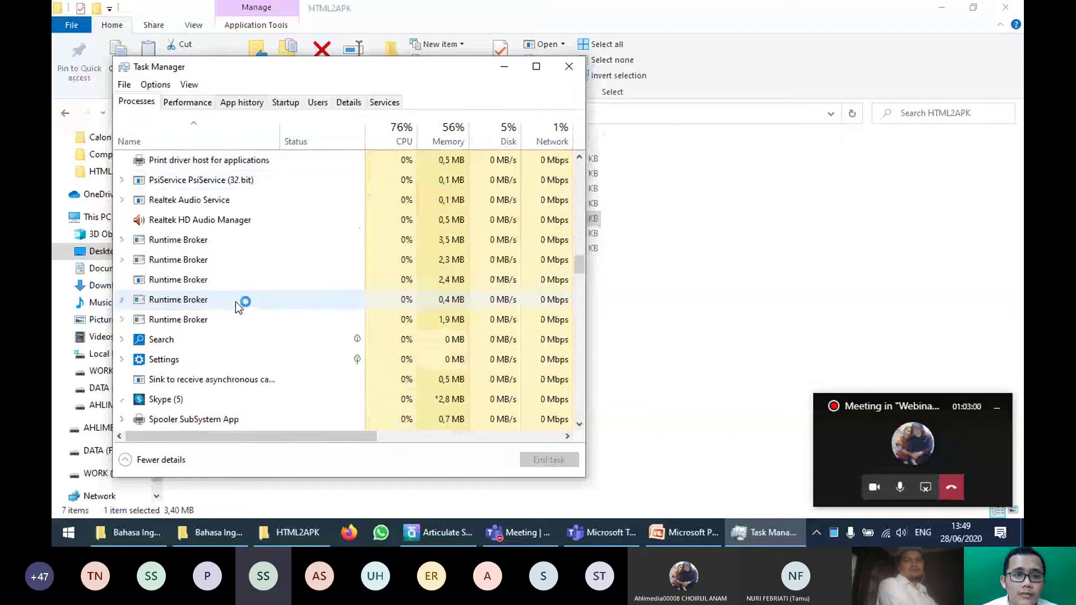
scroll(236, 302, down, 5)
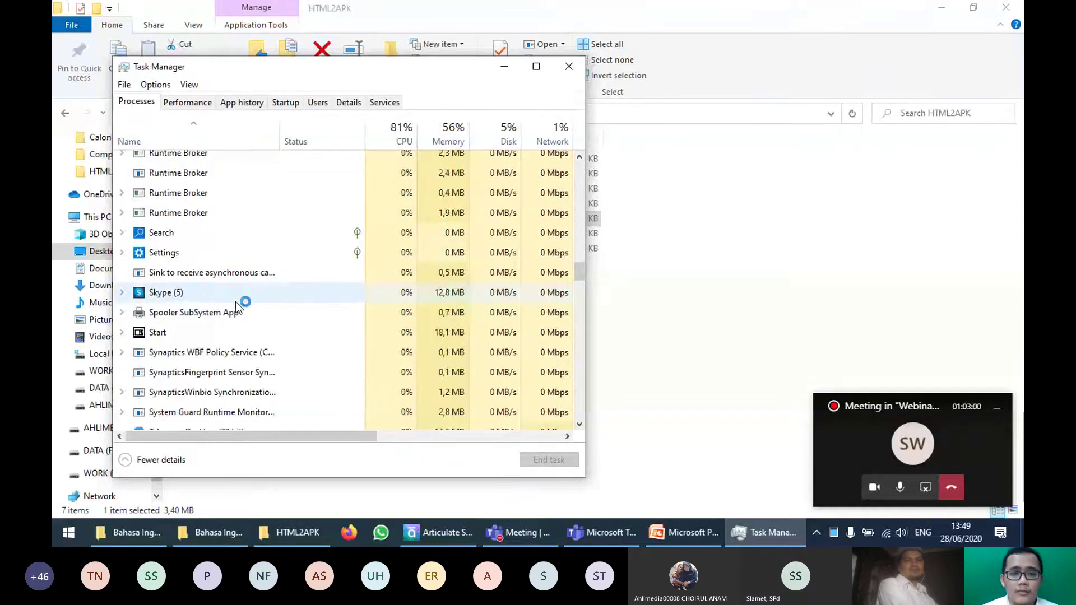
scroll(281, 354, down, 8)
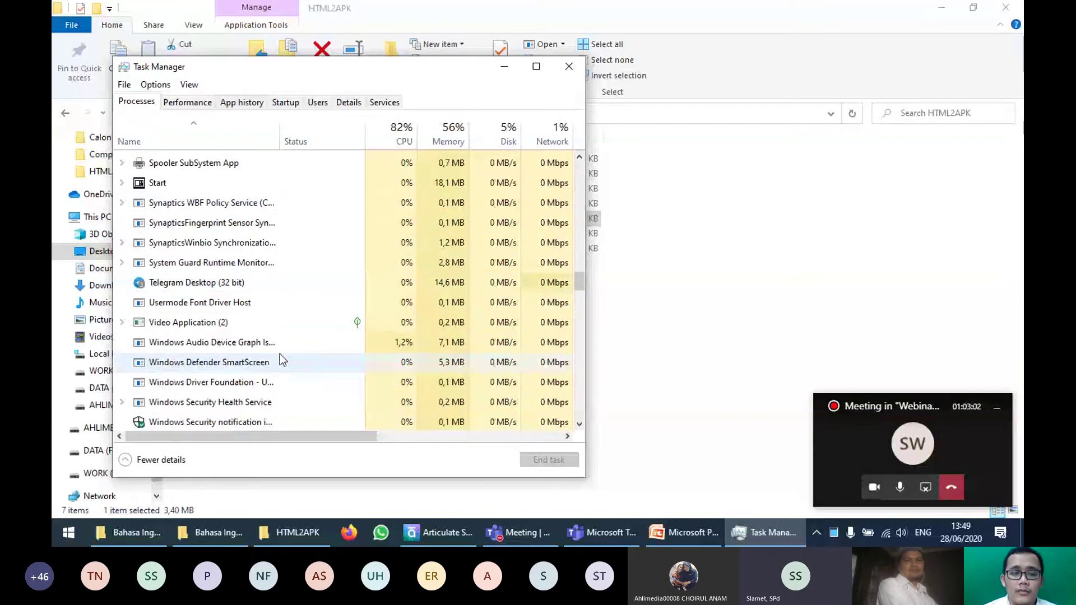
scroll(281, 354, up, 4)
scroll(280, 355, down, 7)
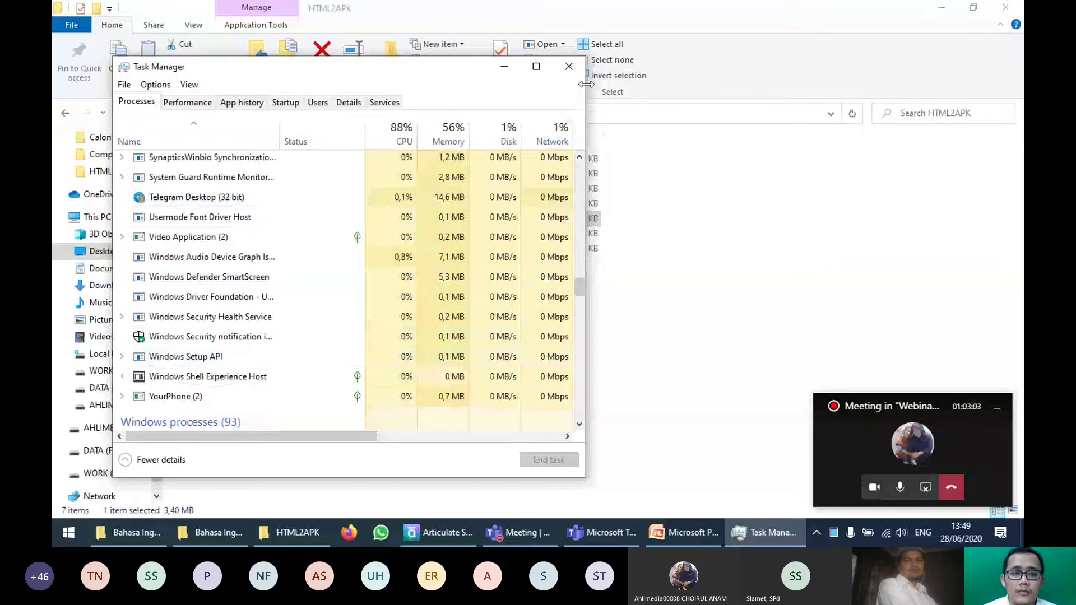
click(568, 66)
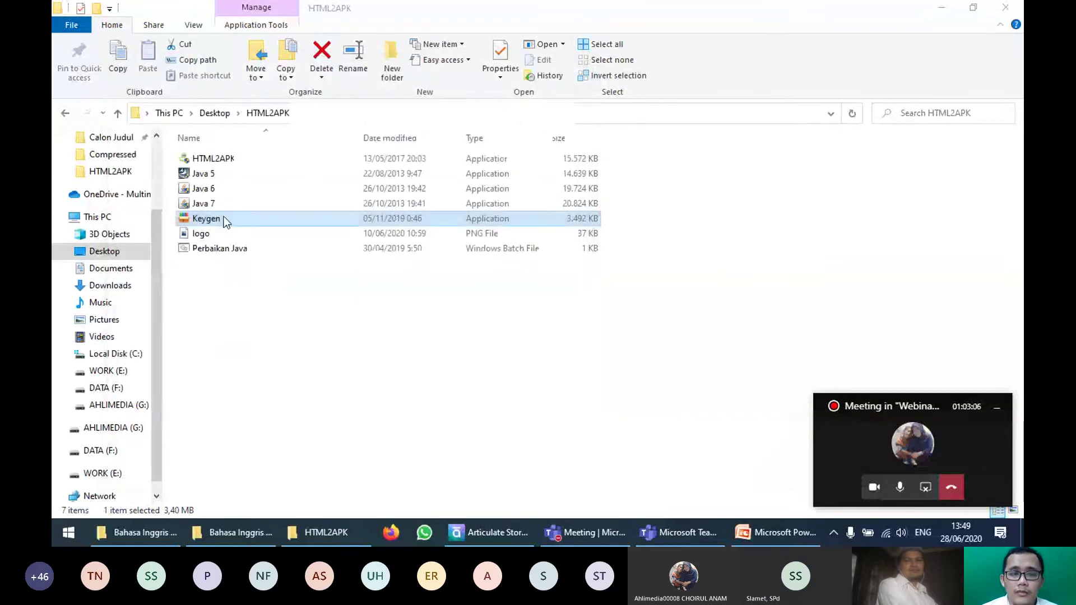
Step: Try to run the Keygen file as administrator and dismiss the access error
click(695, 267)
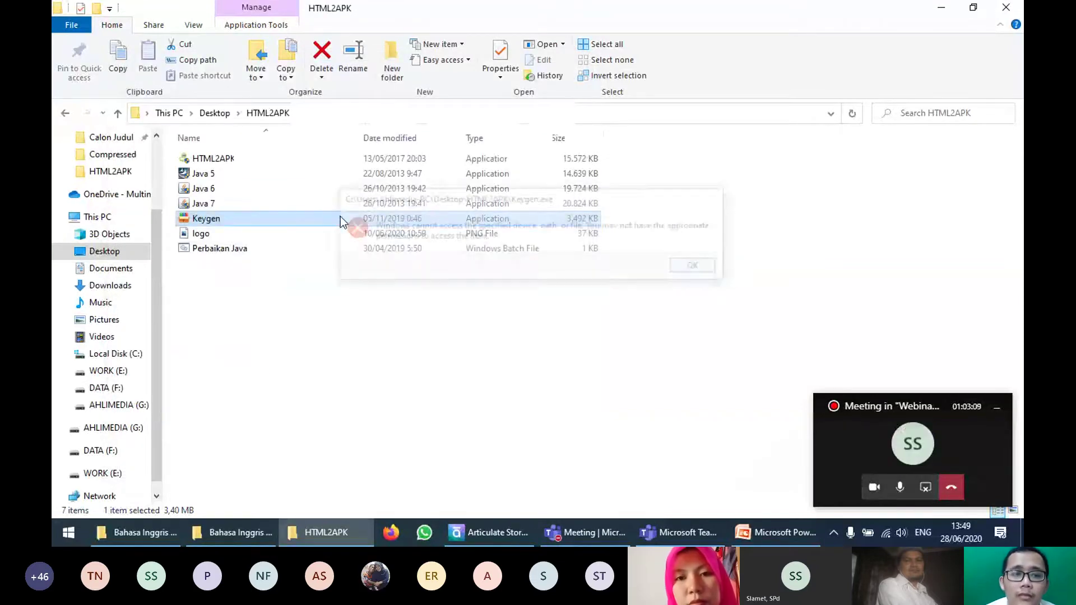
right_click(207, 223)
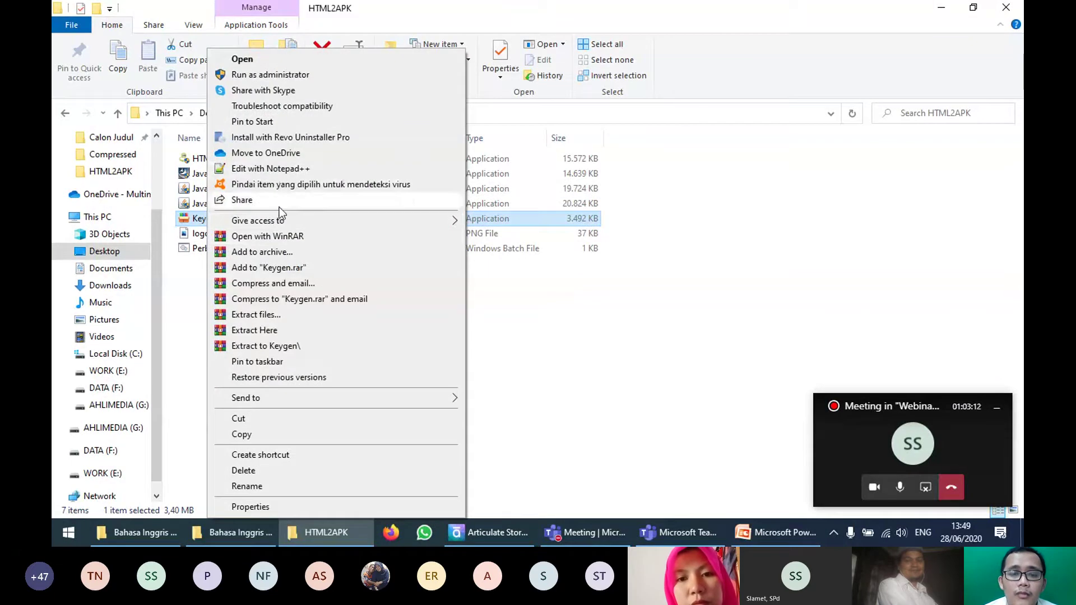
click(270, 75)
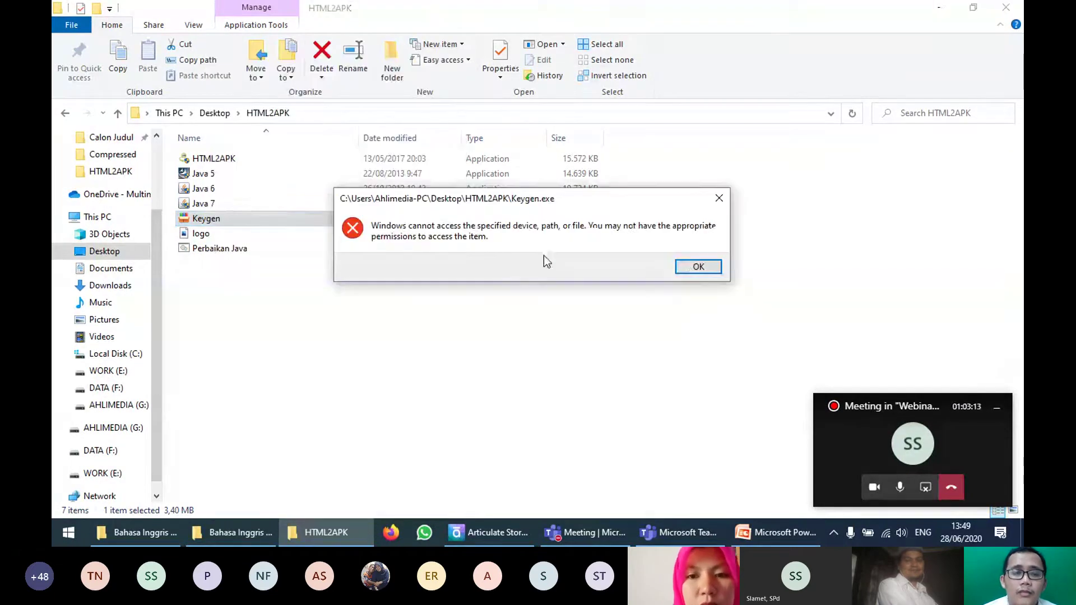
click(694, 267)
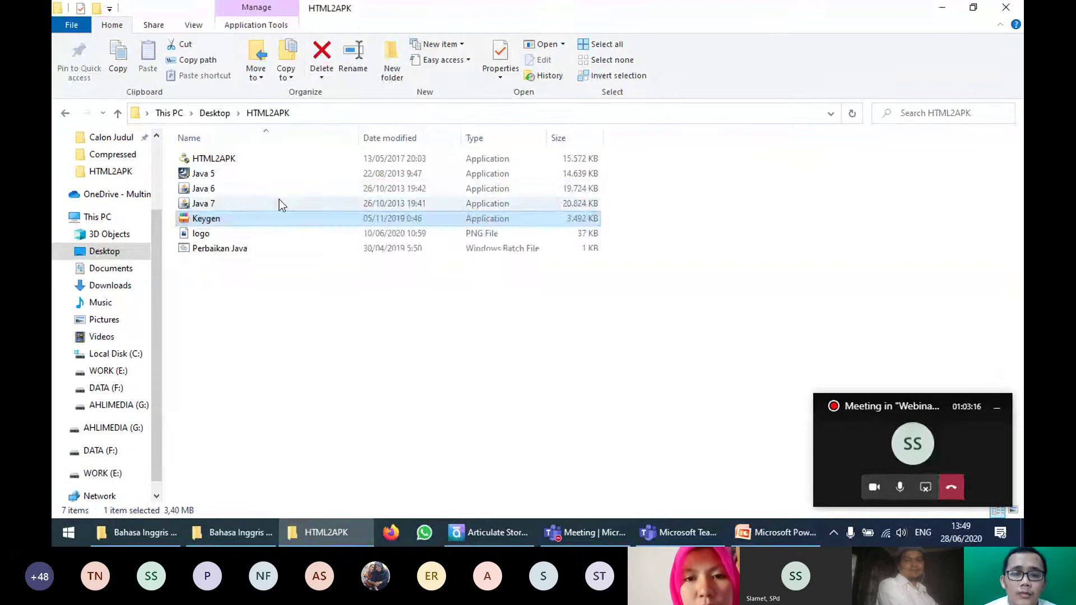
Step: Run the HTML2APK installer again and complete the Website 2 APK Builder Pro setup
double_click(294, 162)
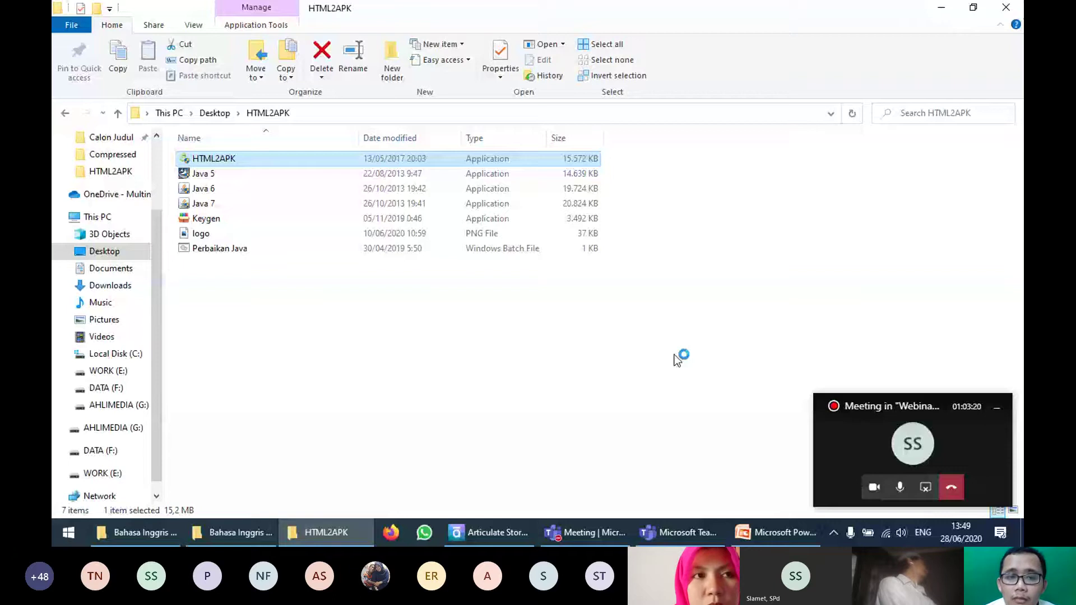
click(621, 378)
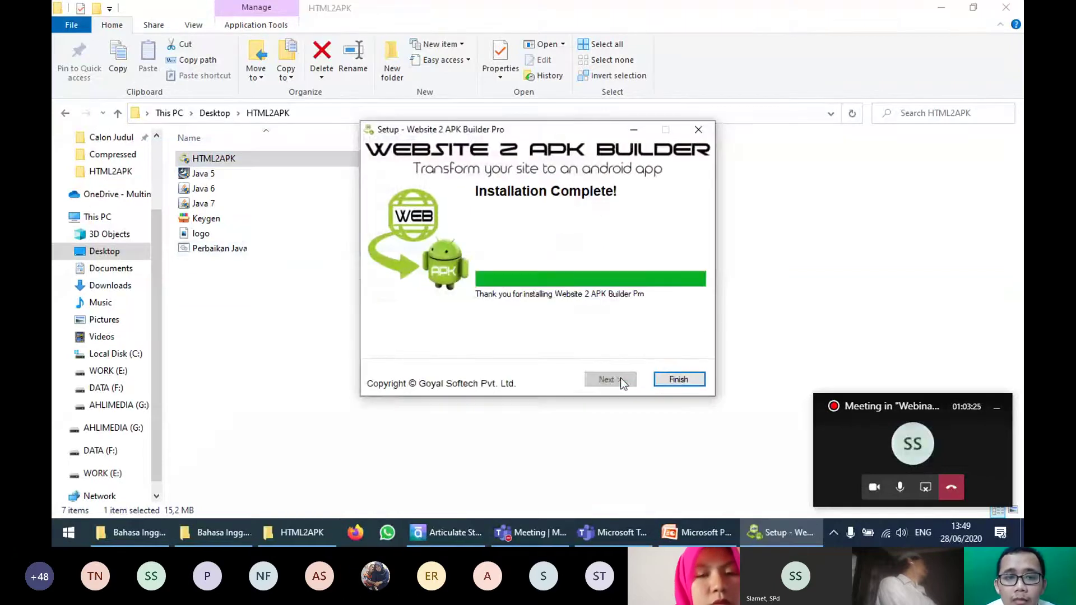
click(689, 382)
Step: Try once more to open the Keygen file directly from the HTML2APK folder
click(314, 219)
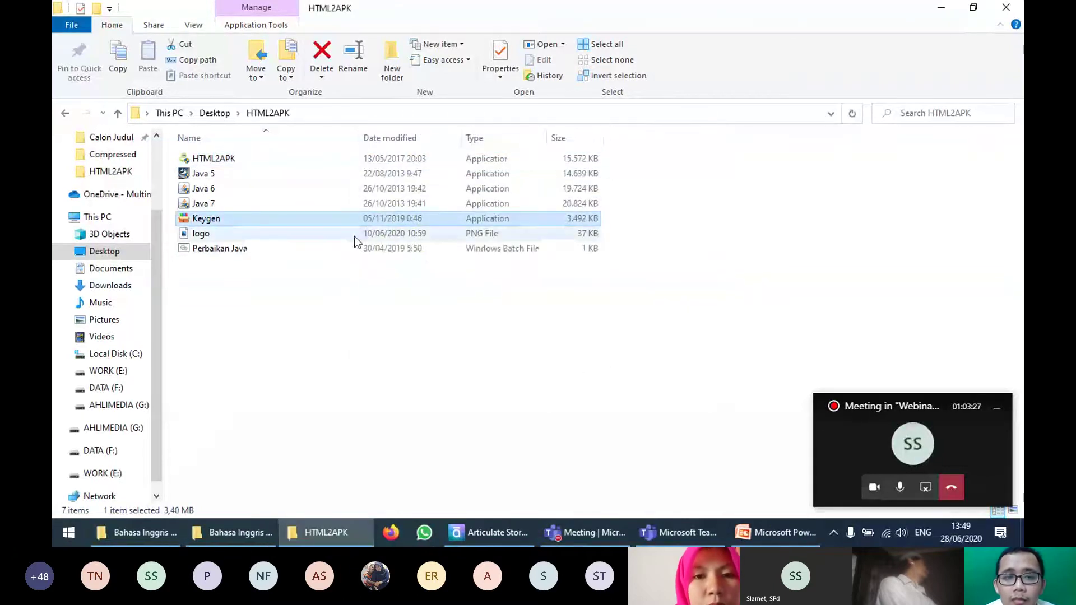
key(Return)
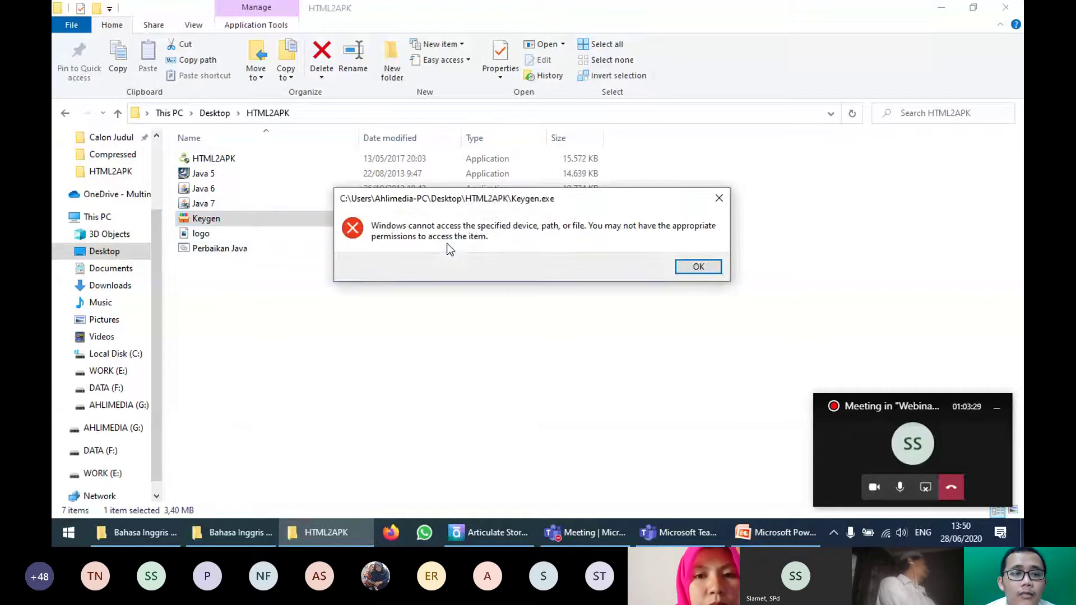
click(692, 269)
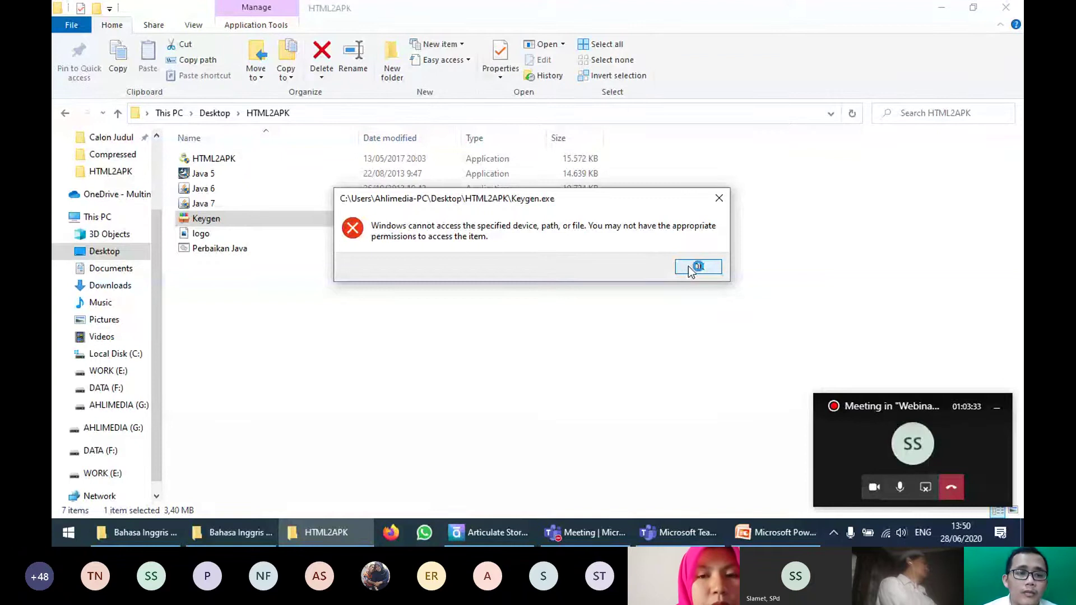
click(692, 269)
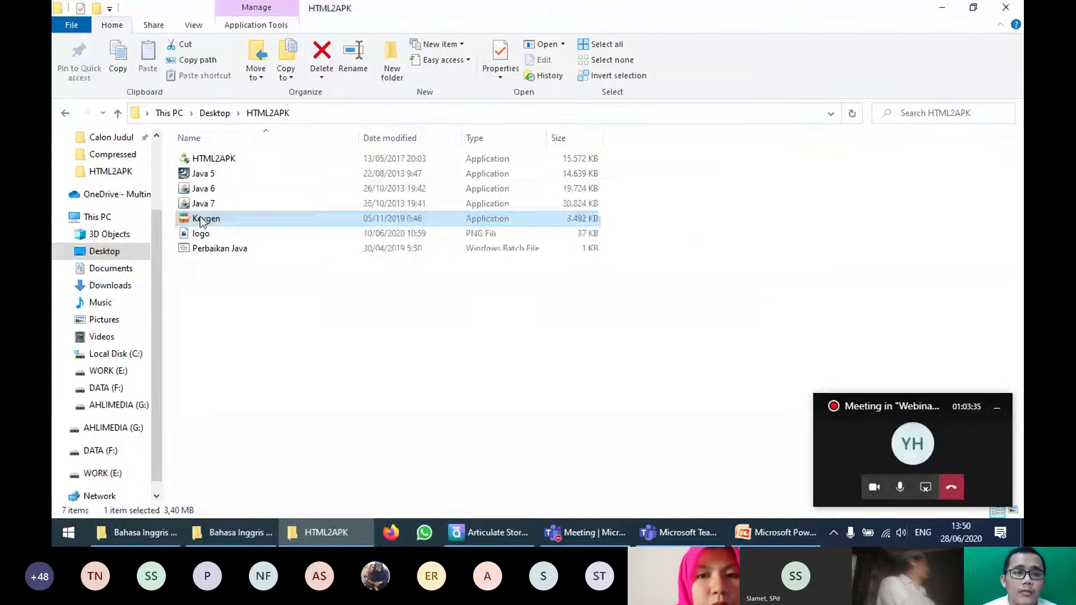
Step: Extract the Keygen archive with WinRAR into a Keygen folder inside HTML2APK and open that folder
right_click(201, 219)
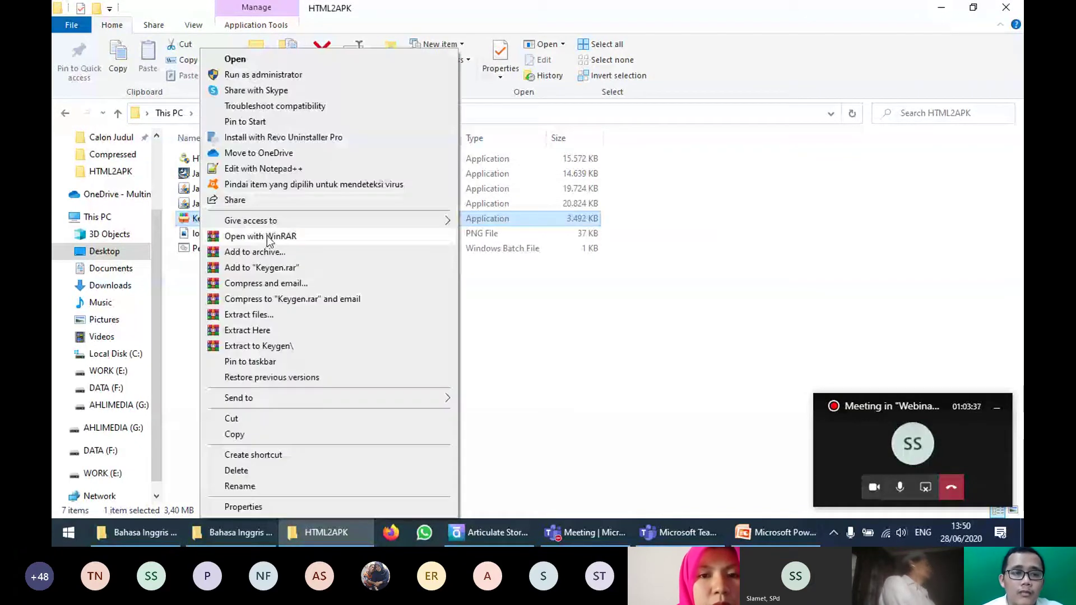
click(284, 330)
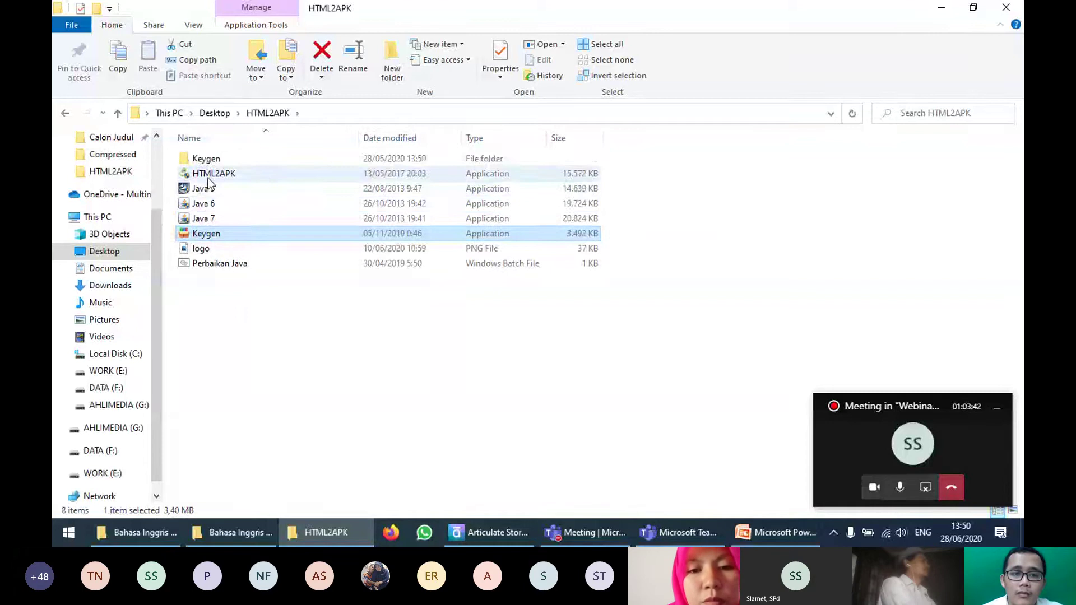
double_click(213, 159)
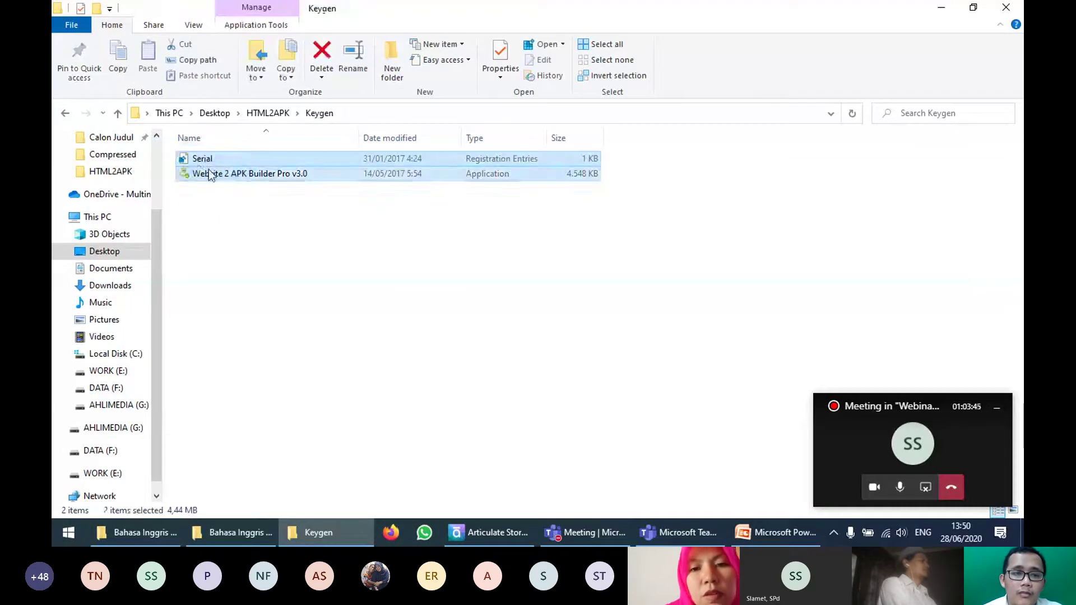
Step: Add the Serial registration entries from the Keygen folder to the Windows registry
double_click(207, 159)
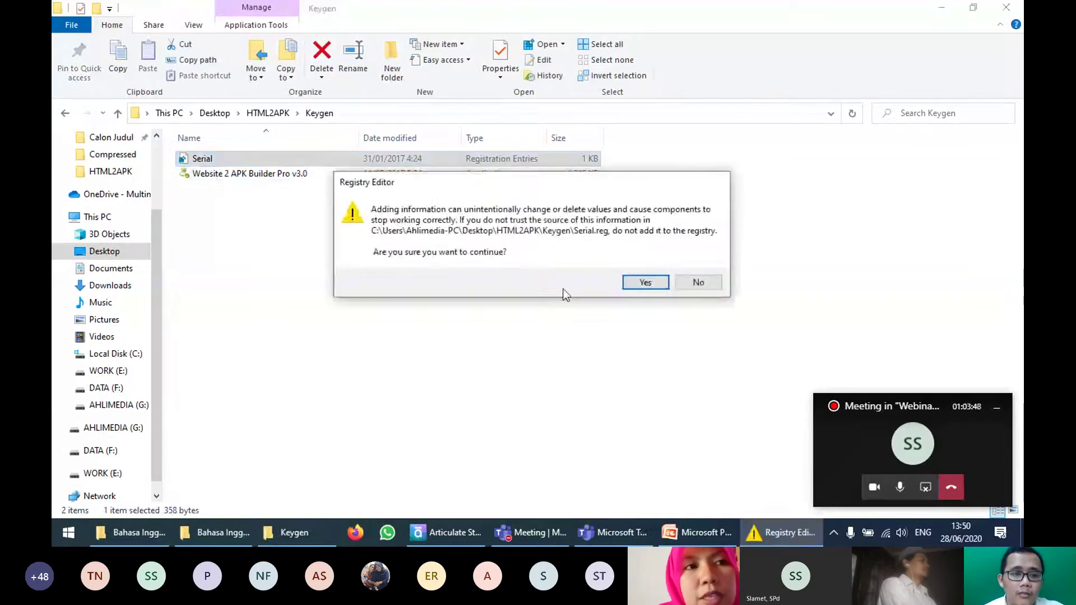
click(643, 282)
click(695, 270)
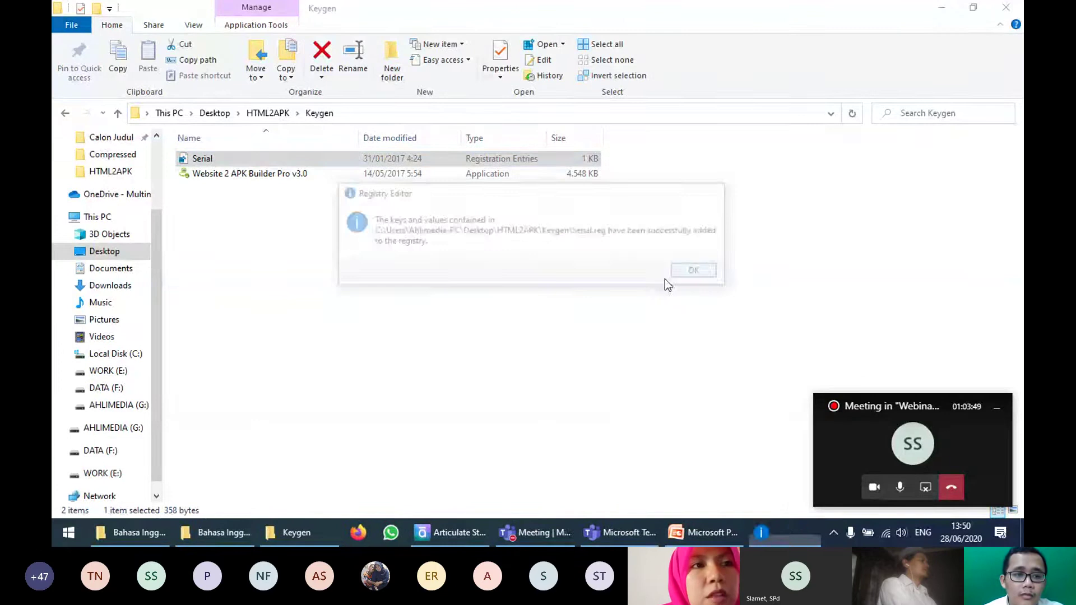
Step: Copy the Website 2 APK Builder Pro v3.0 application from the Keygen folder and look for its installation folder under both Program Files folders on drive C
click(285, 175)
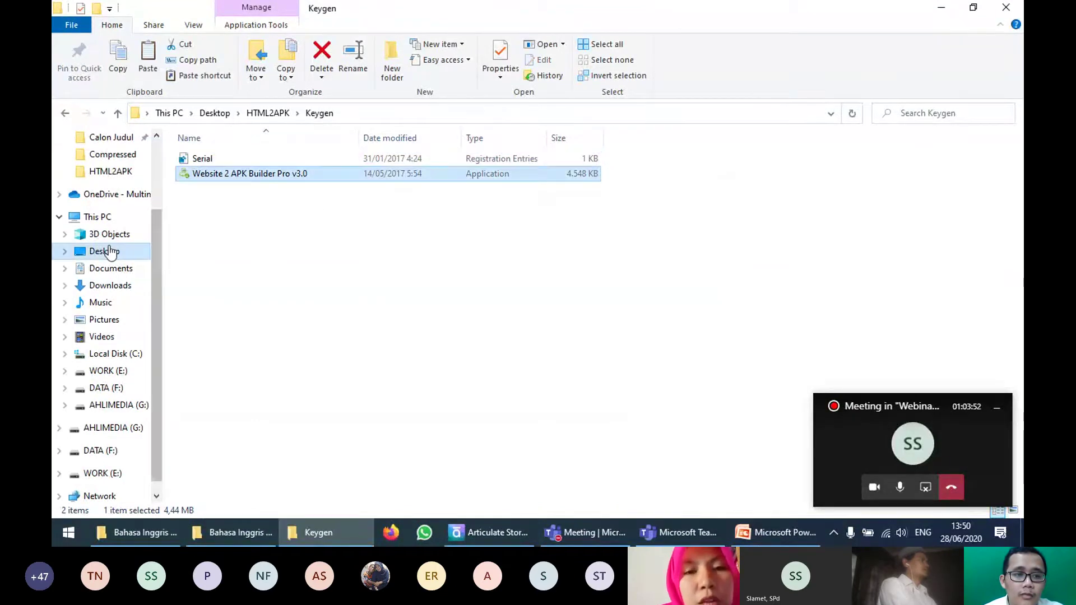
click(128, 358)
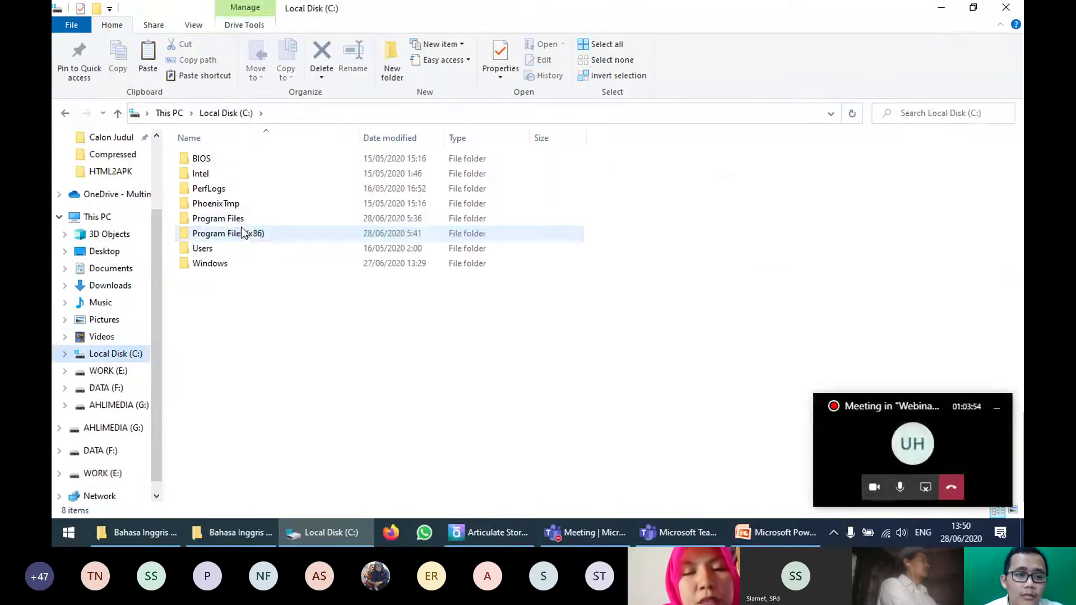
double_click(241, 232)
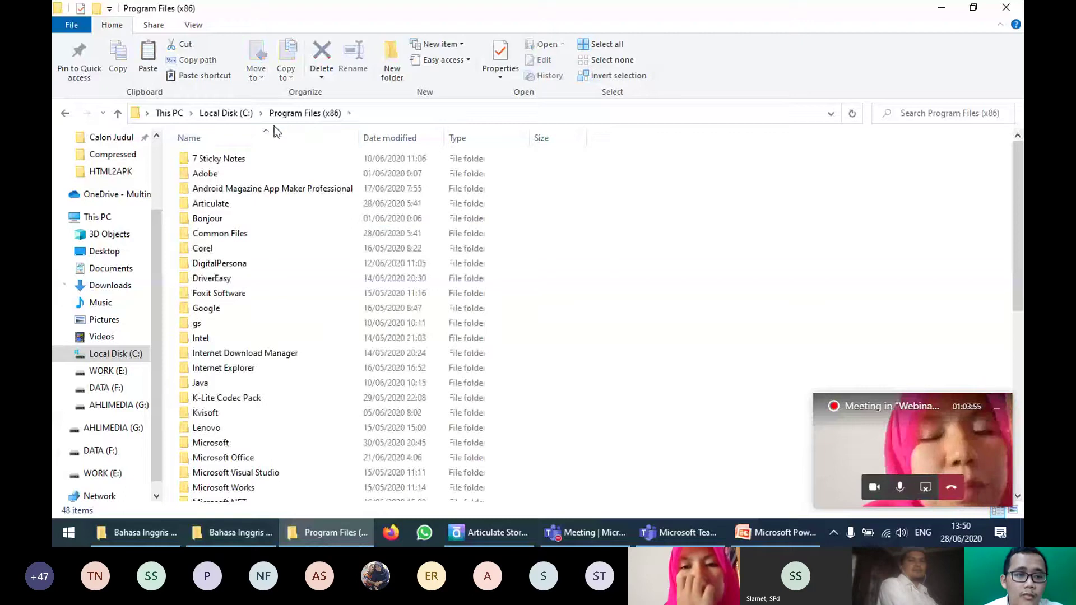
click(225, 112)
double_click(248, 220)
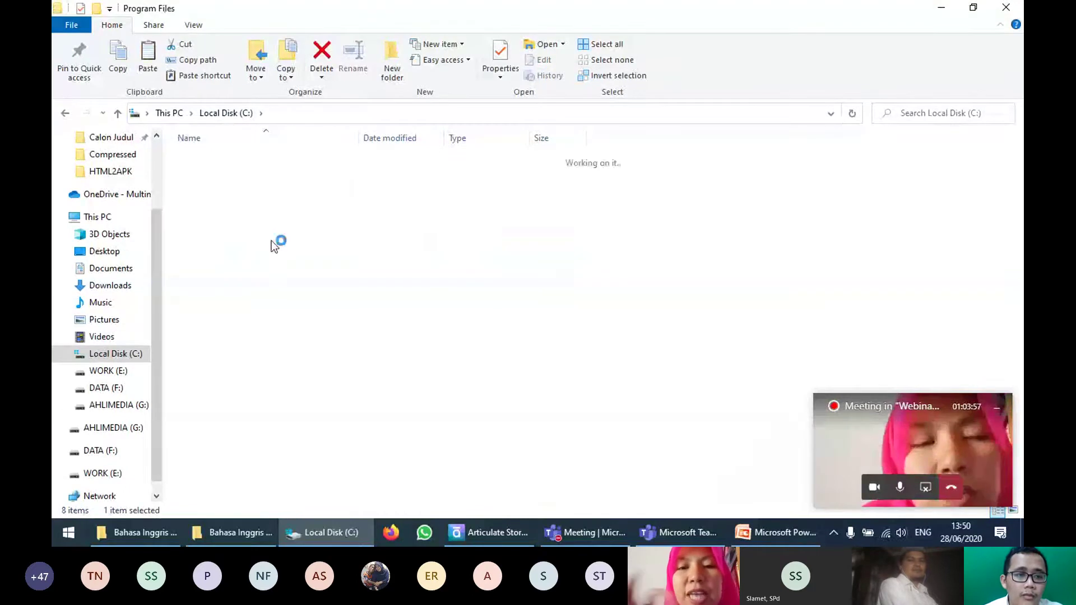
scroll(275, 325, down, 4)
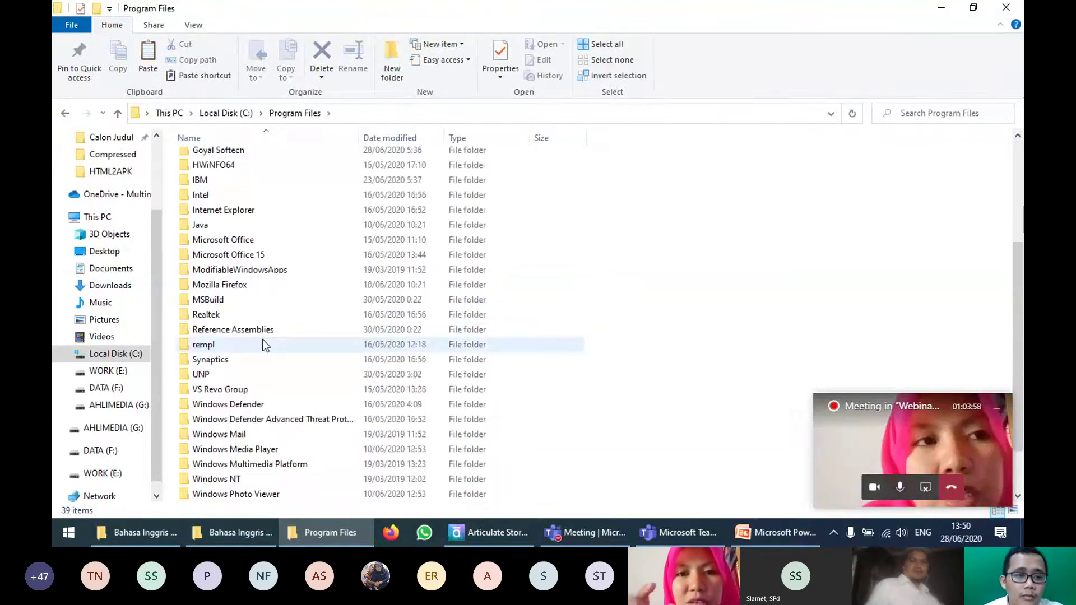
scroll(249, 346, down, 2)
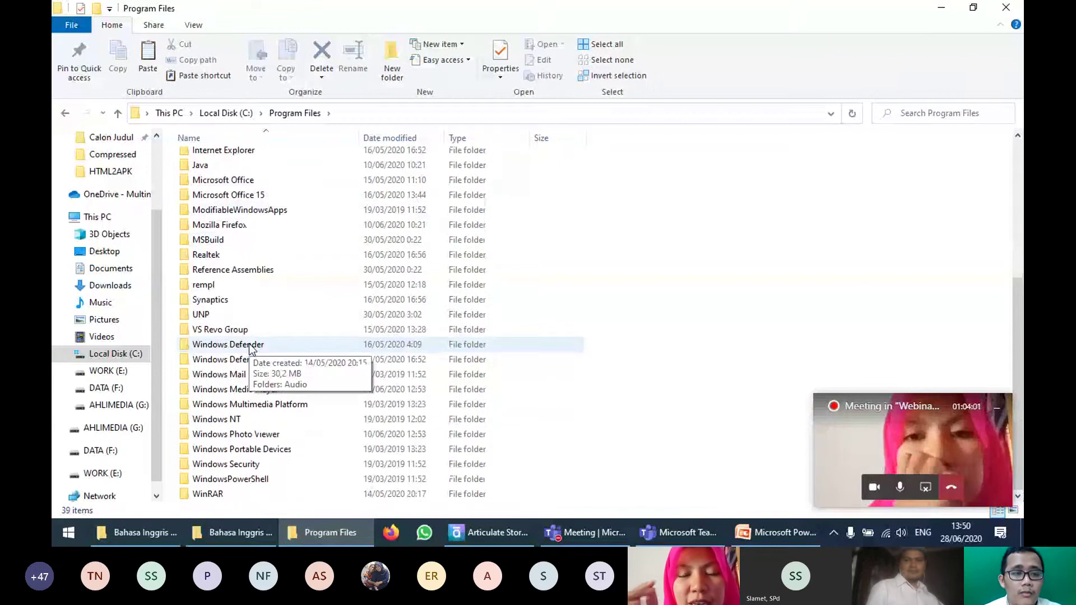
click(222, 116)
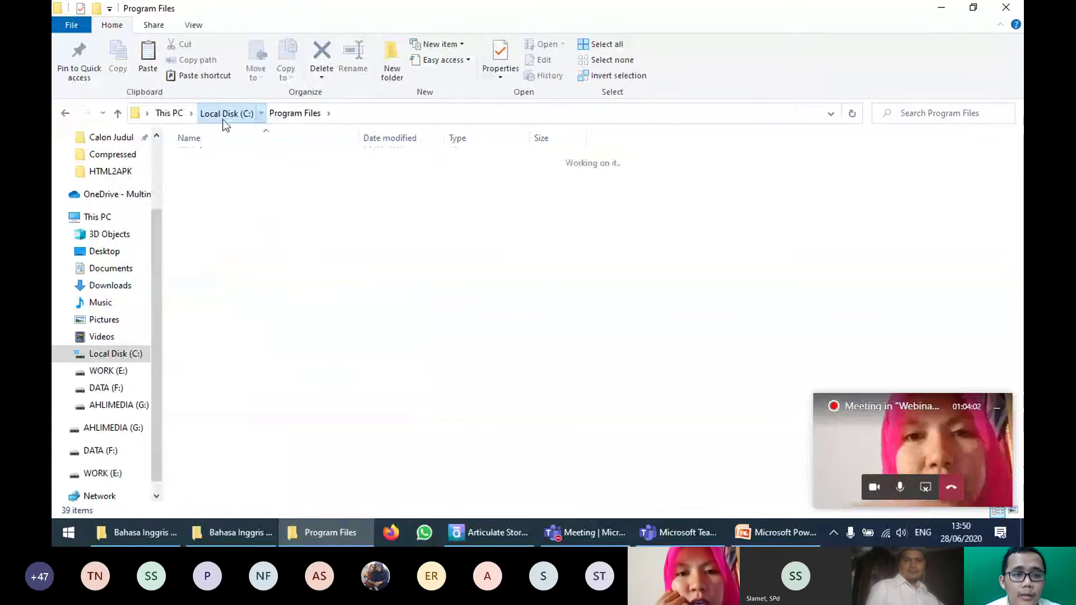
double_click(235, 214)
scroll(247, 236, down, 7)
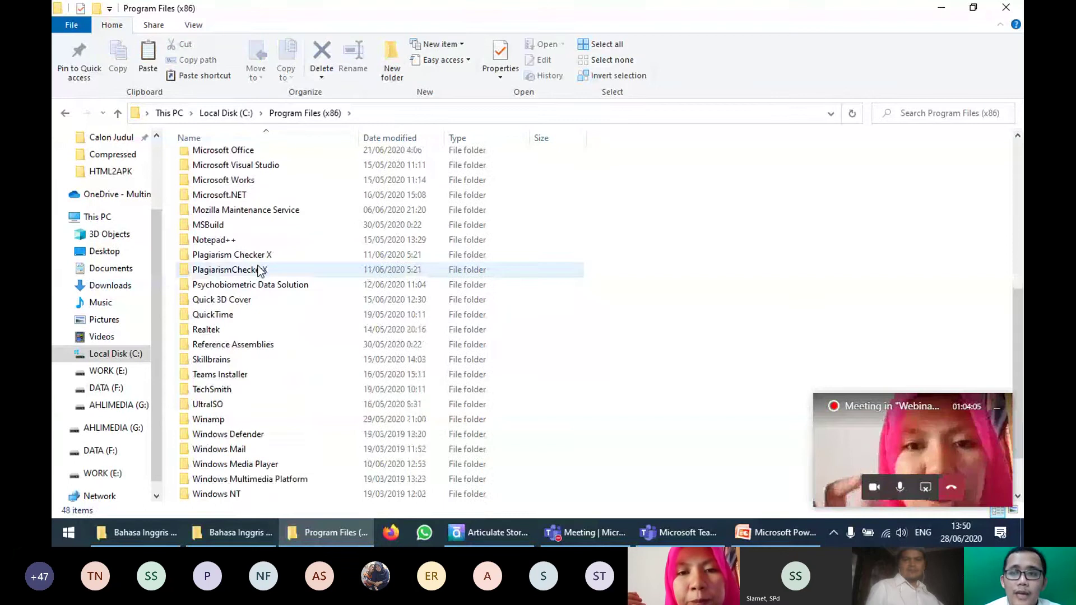
scroll(259, 271, up, 3)
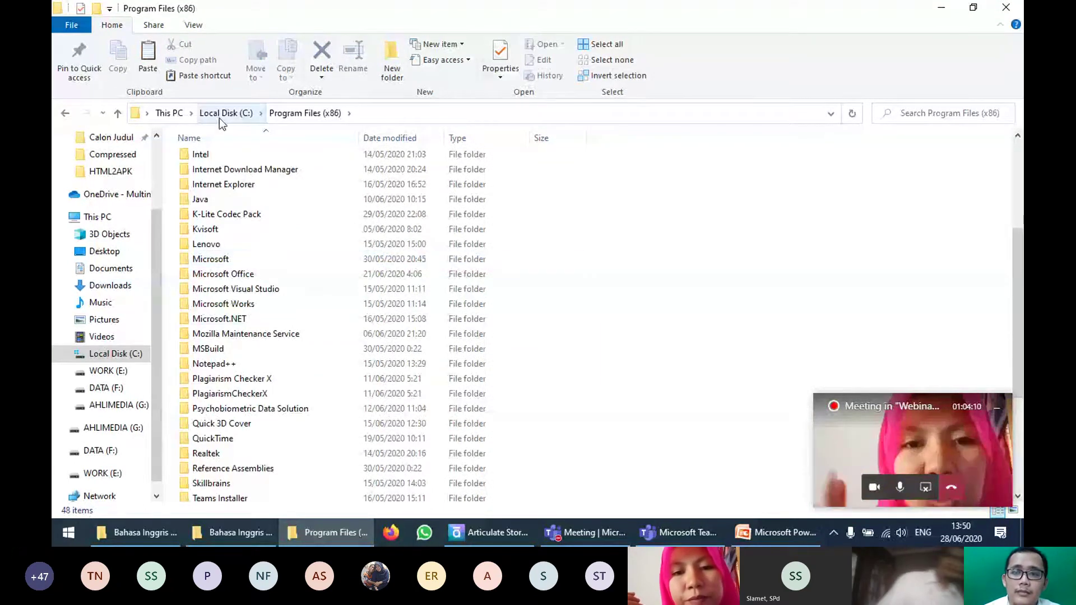
Step: Minimize the open windows, launch Website 2 APK Builder Pro from its desktop shortcut, and close the program again
click(941, 7)
click(950, 13)
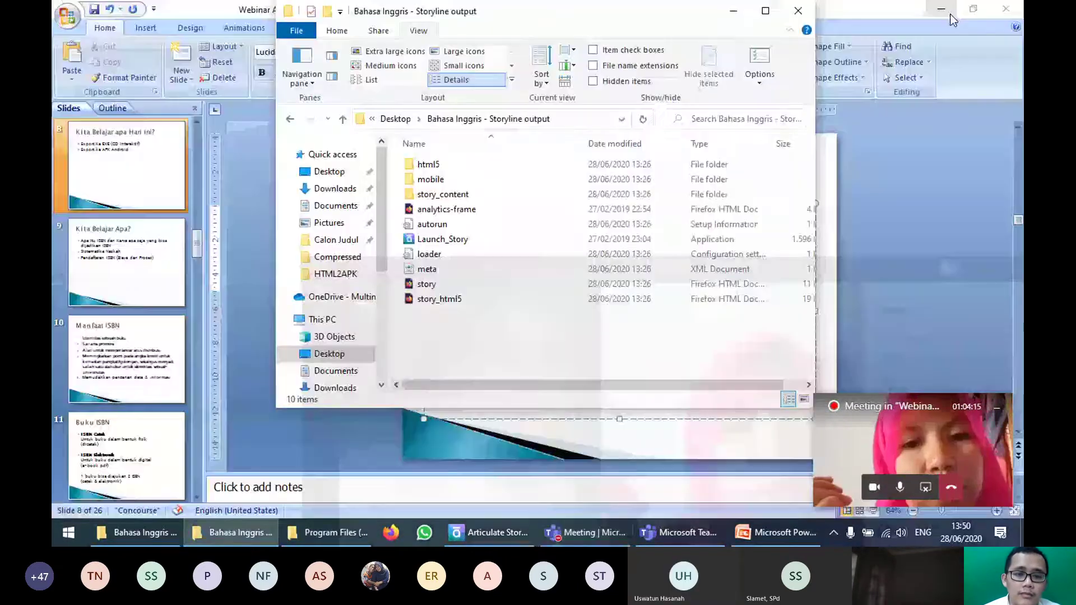
click(951, 15)
click(719, 16)
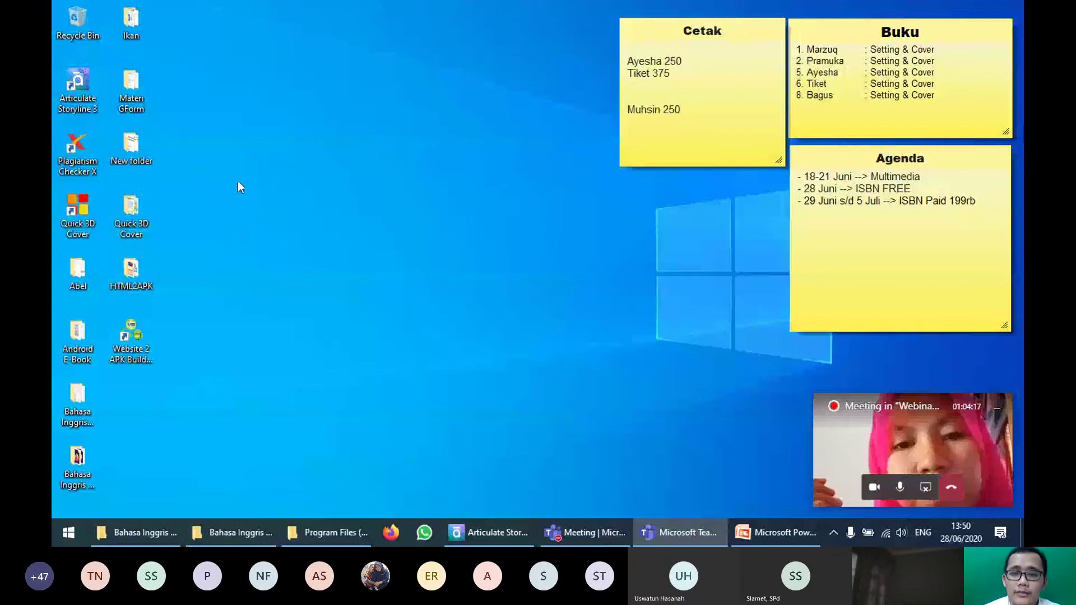
key(w)
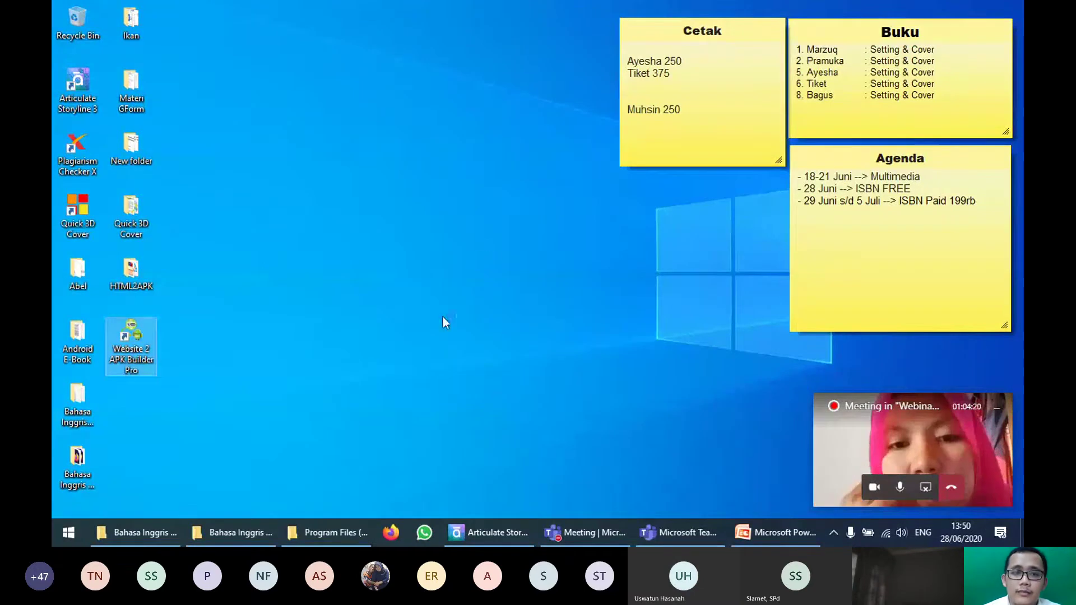
click(578, 534)
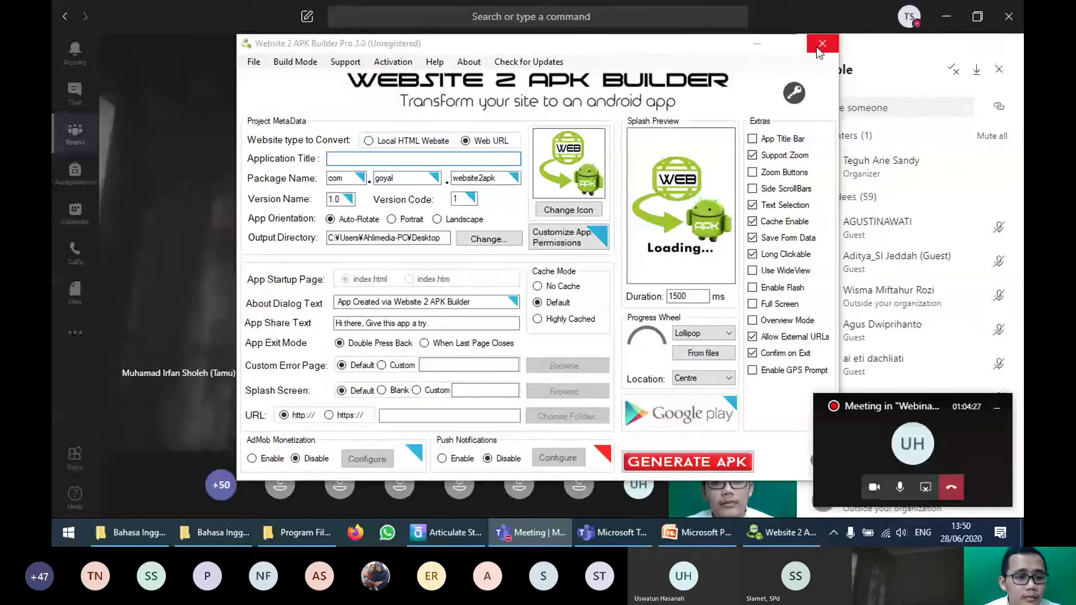
click(819, 50)
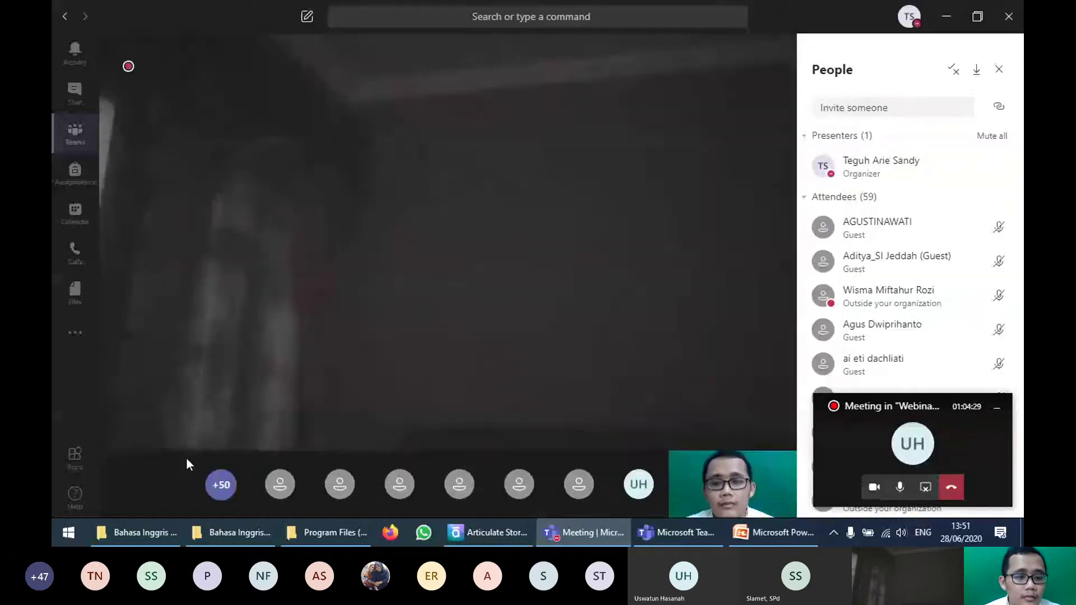
Step: Open the installation folder of Website 2 APK Builder Pro through the file location in its desktop shortcut's properties
click(941, 17)
right_click(137, 347)
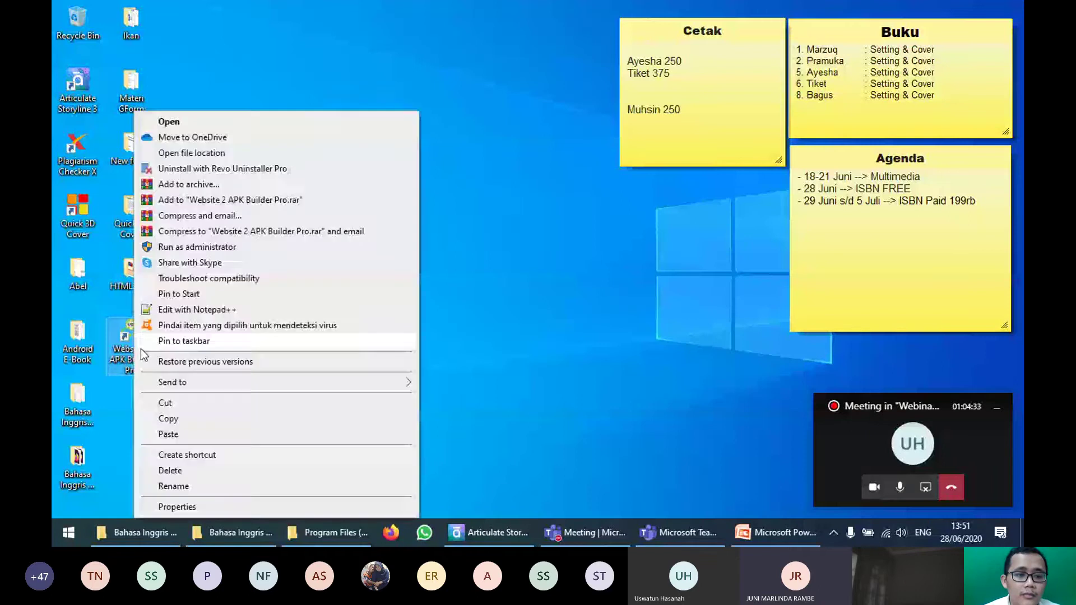
click(441, 183)
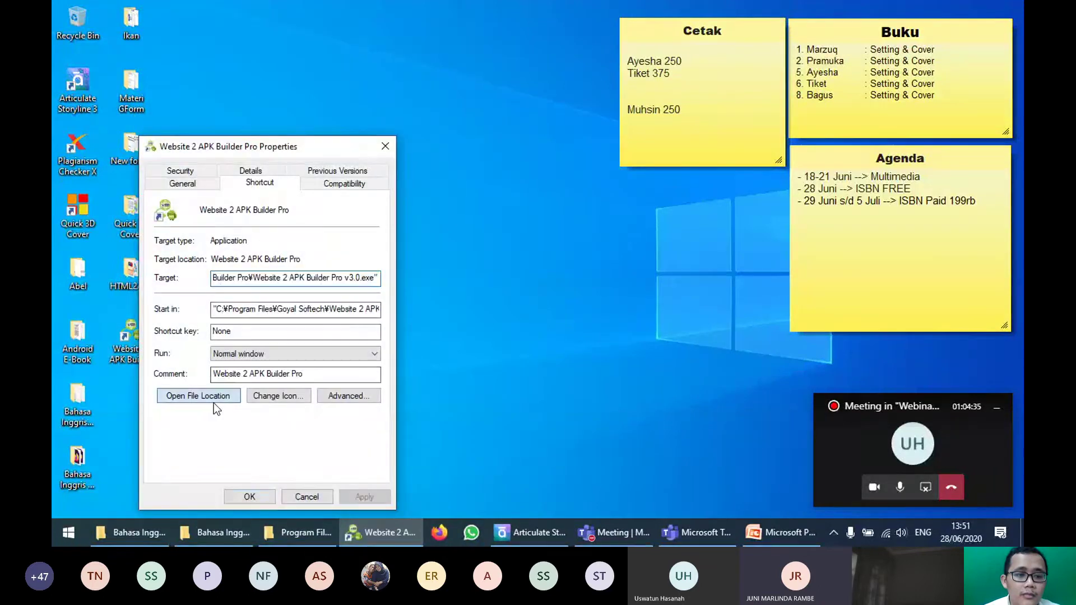
click(214, 401)
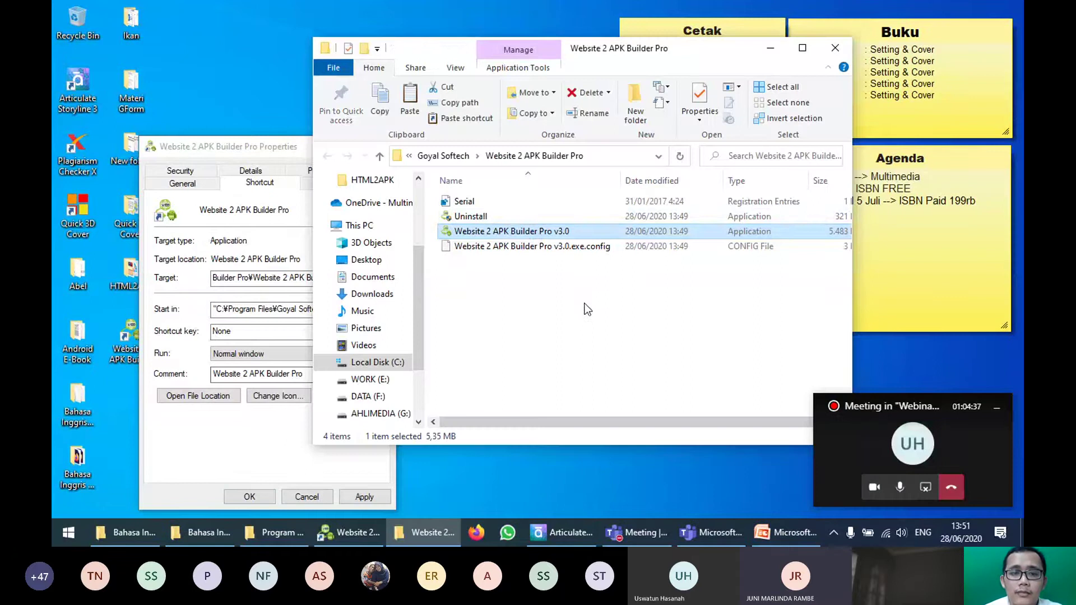
Step: Paste the copied Website 2 APK Builder Pro v3.0 application into the installation folder, replacing the existing file with administrator permission
right_click(507, 231)
click(543, 313)
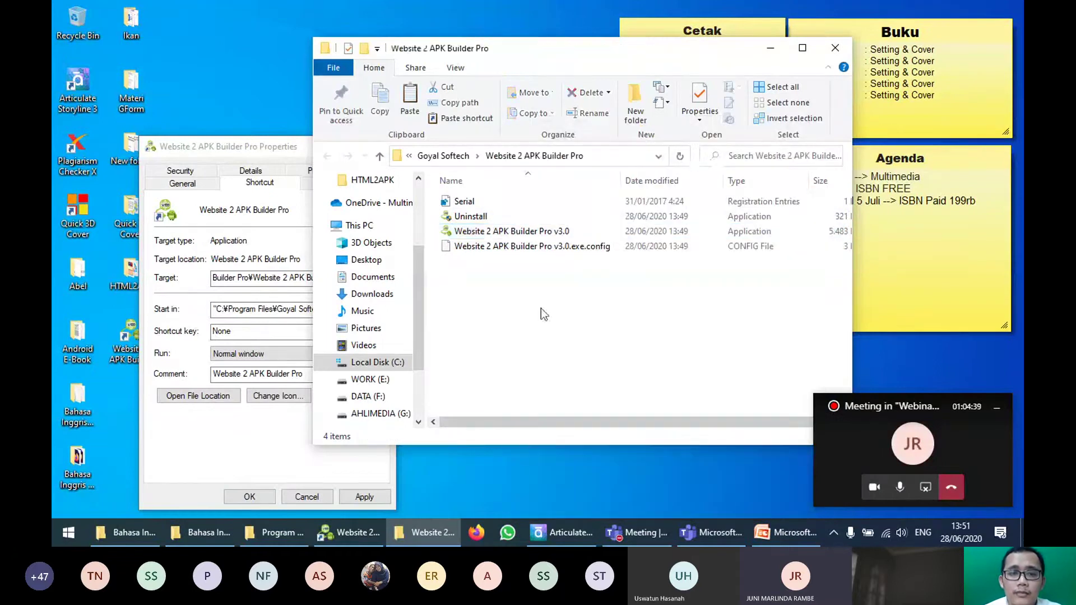
key(ctrl+v)
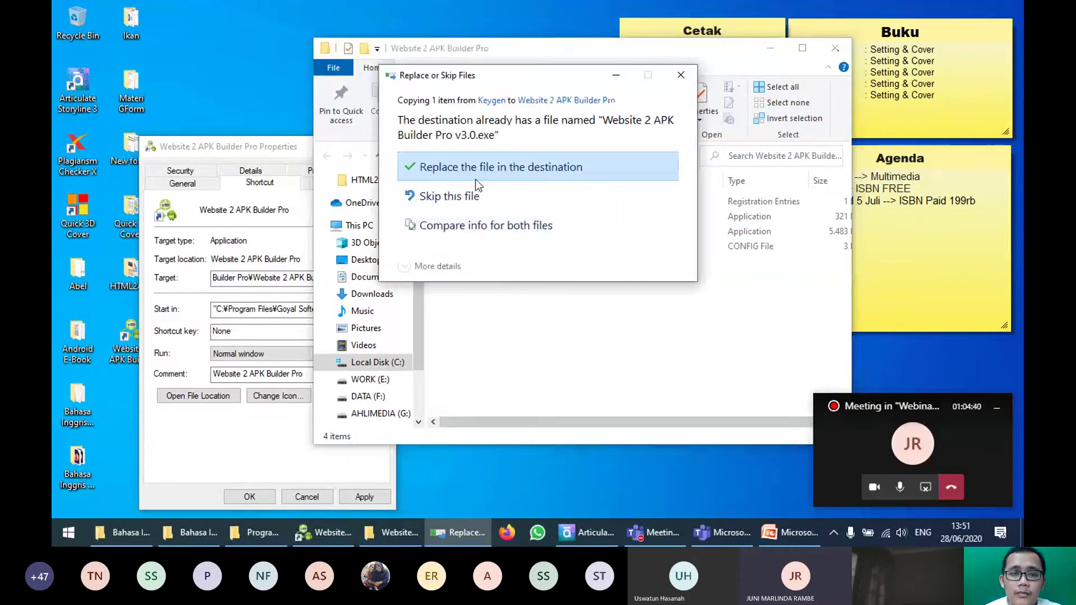
click(475, 179)
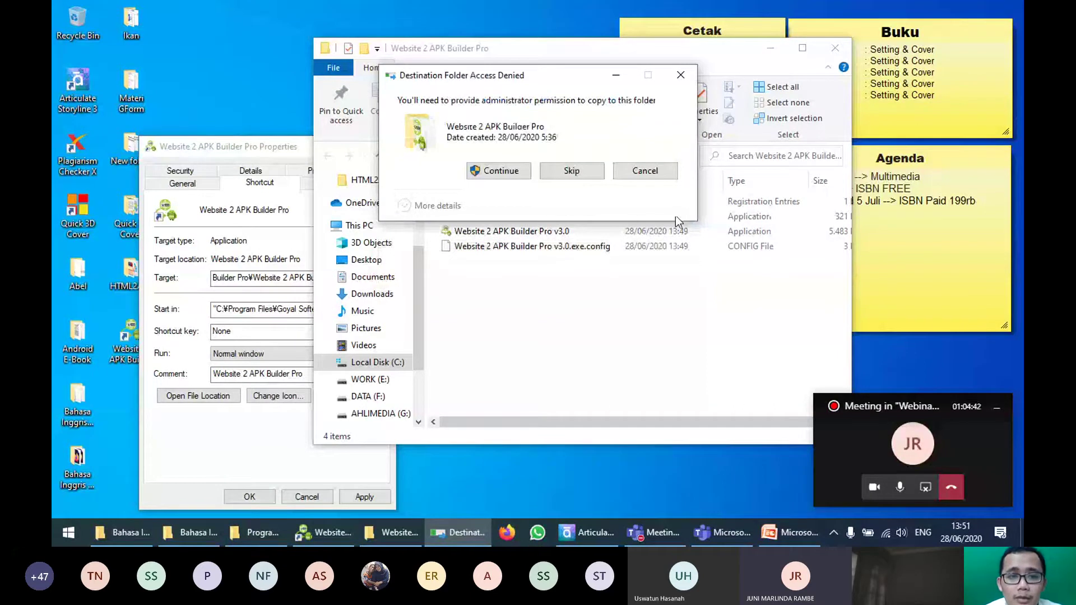
key(Return)
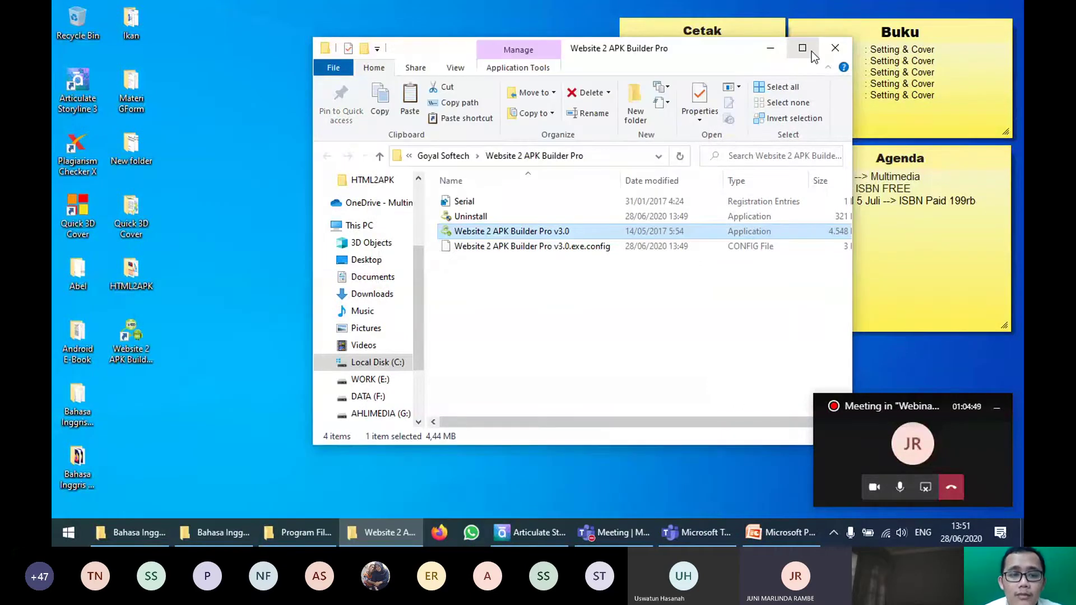
click(638, 361)
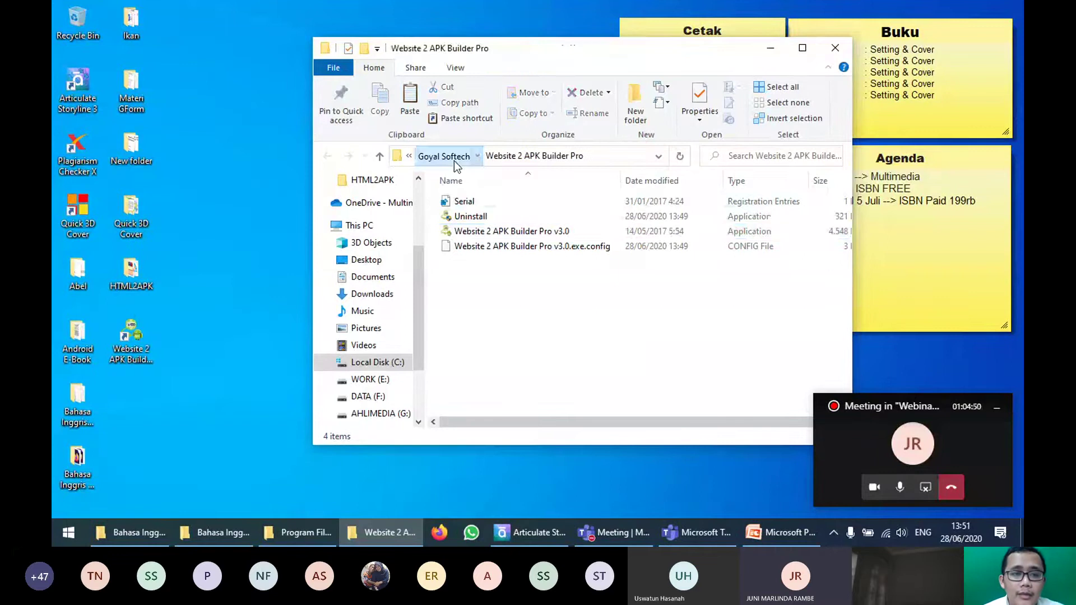
Step: Go up to the Goyal Softech folder, review the other open folder windows, and reopen the HTML2APK folder on the Desktop
click(454, 161)
click(133, 541)
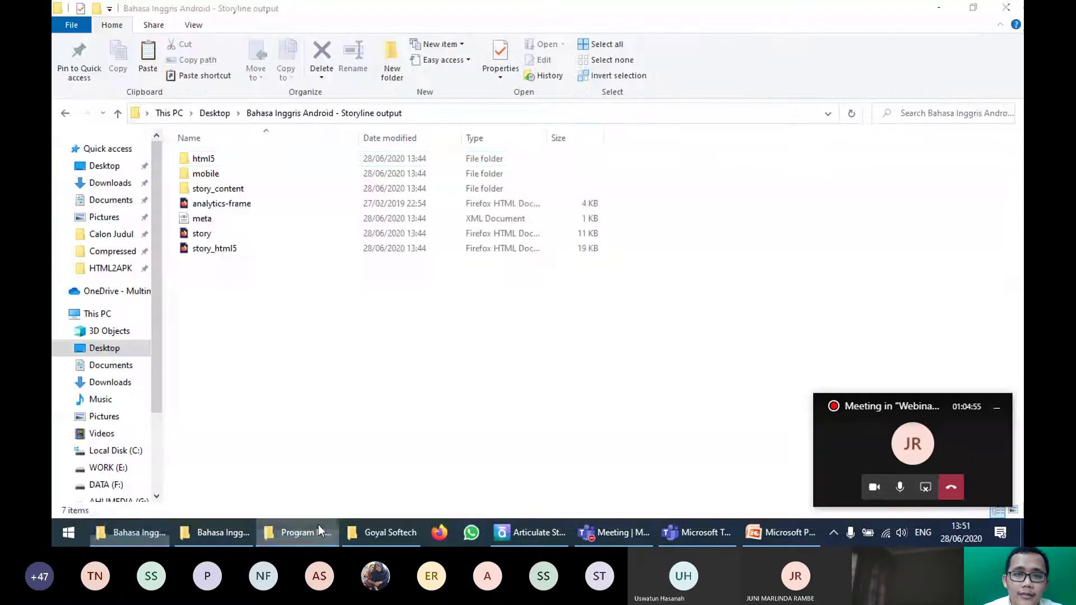
click(314, 532)
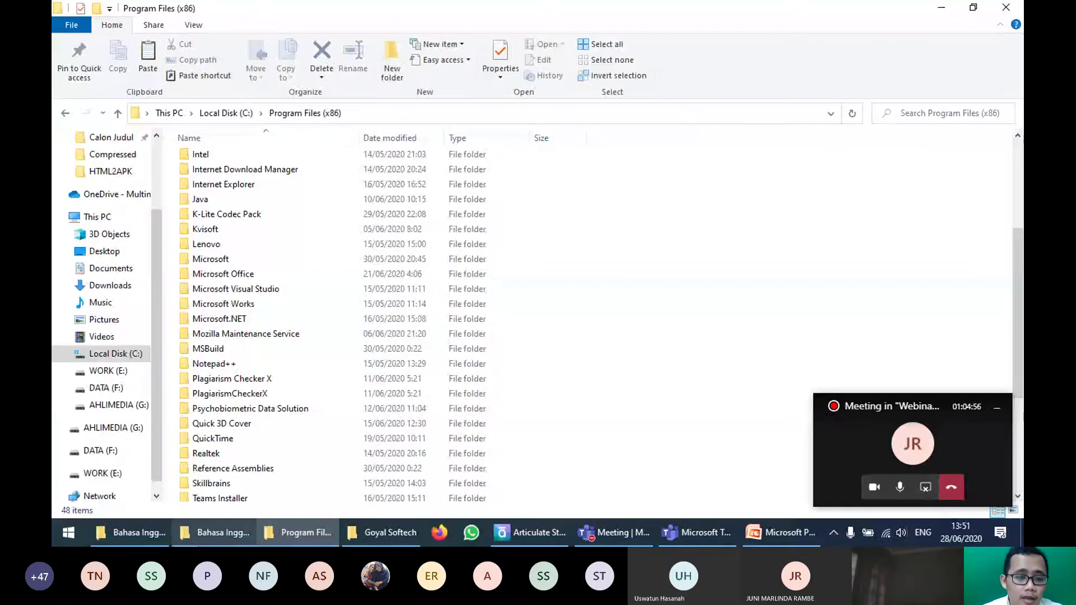
click(218, 532)
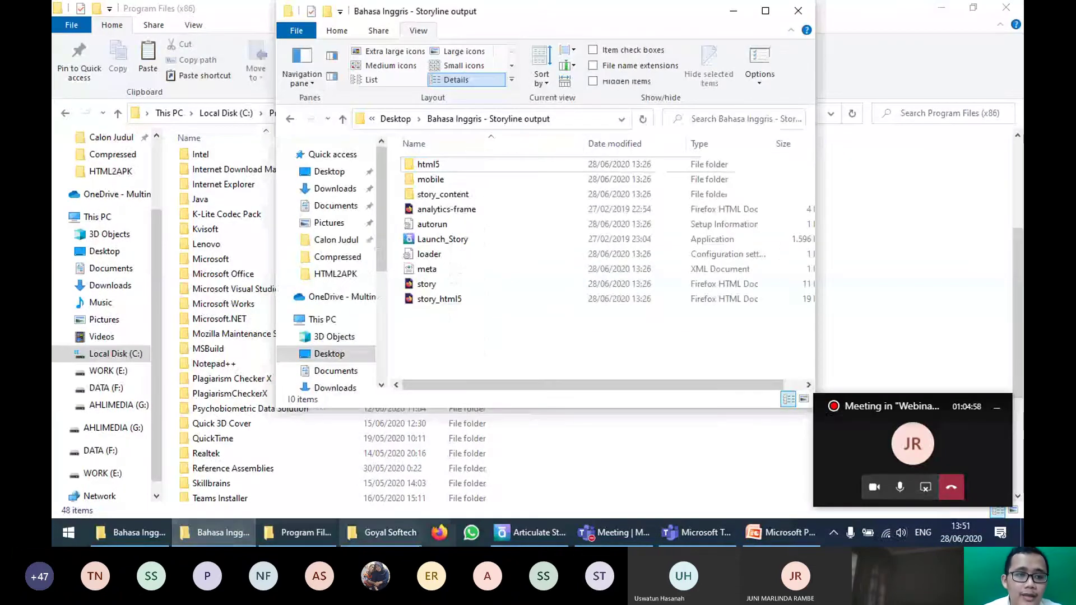
click(396, 540)
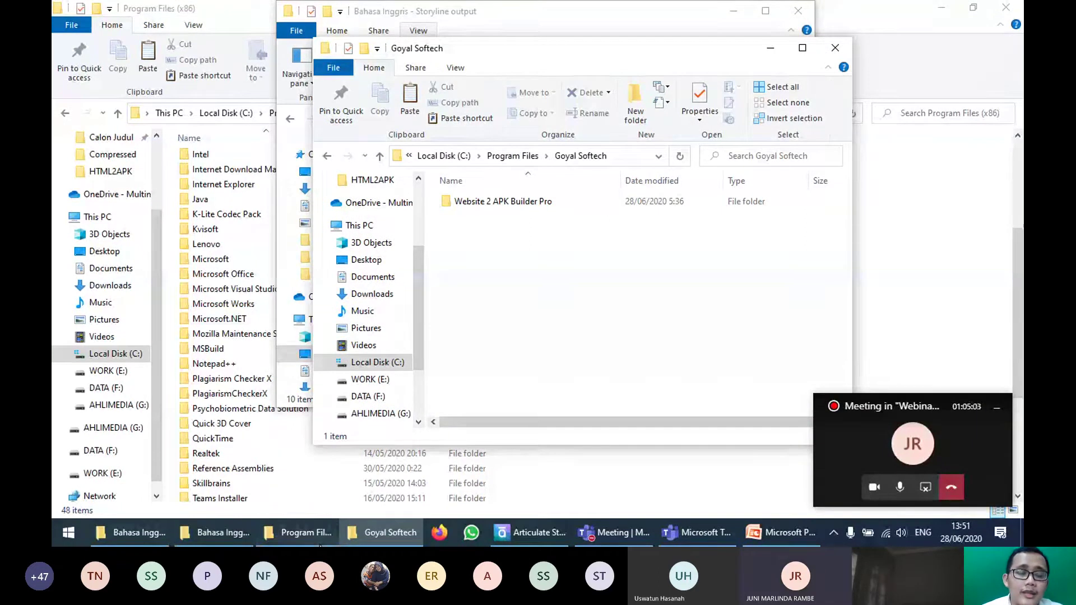
click(271, 536)
click(106, 251)
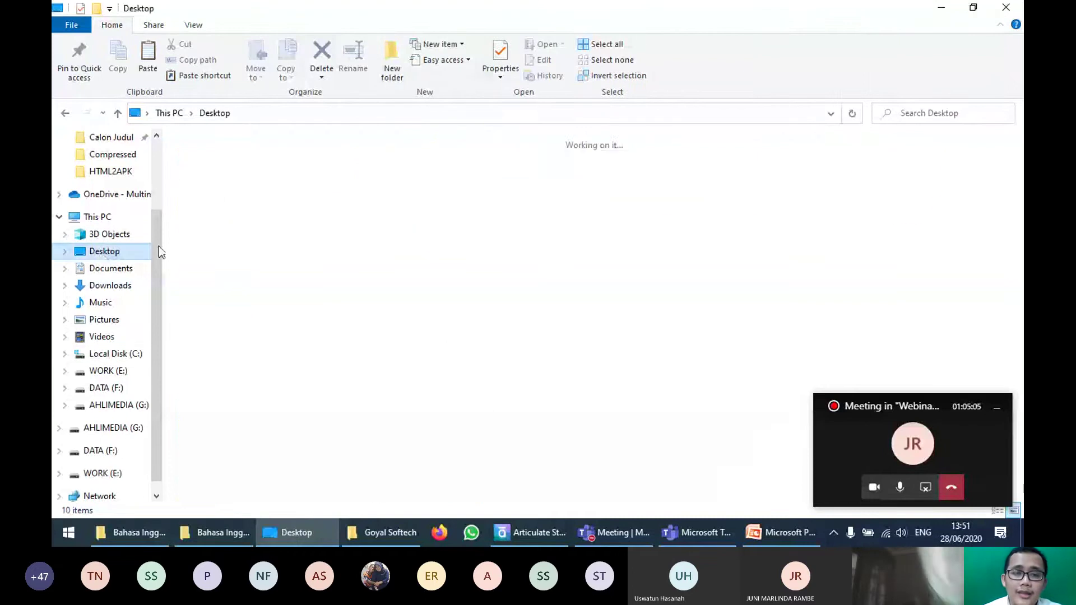
double_click(528, 164)
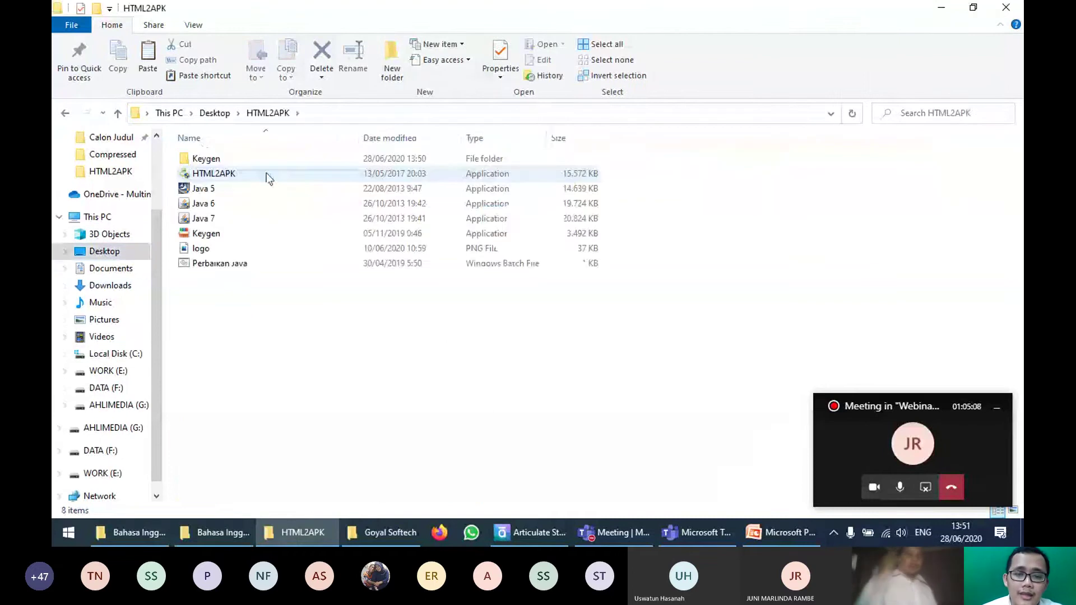
Step: Run the HTML2APK installer again to show its installation location page, and close the setup wizard without installing
double_click(220, 175)
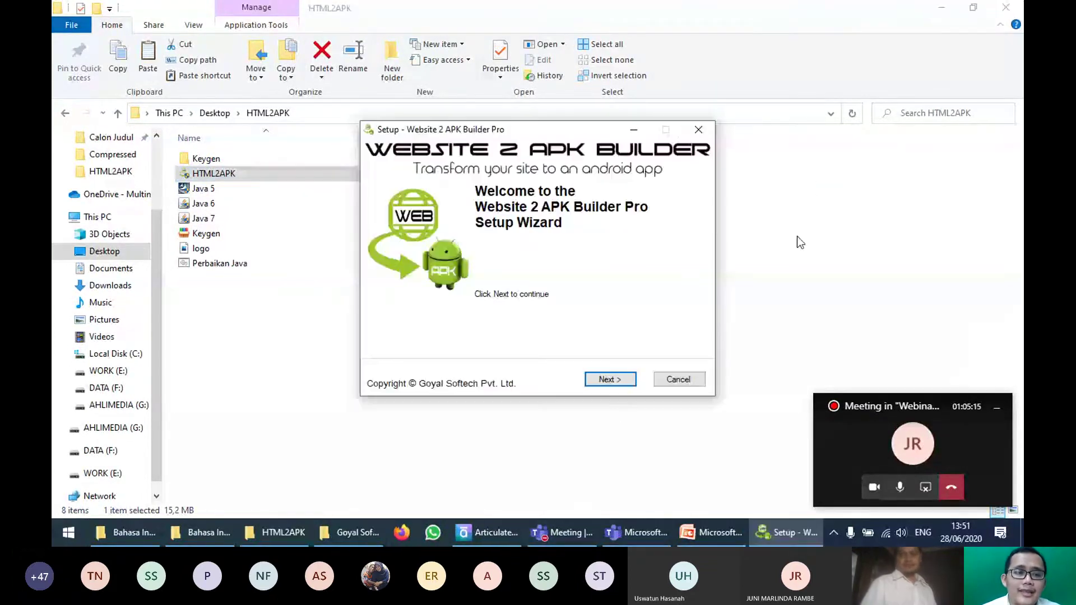
click(611, 380)
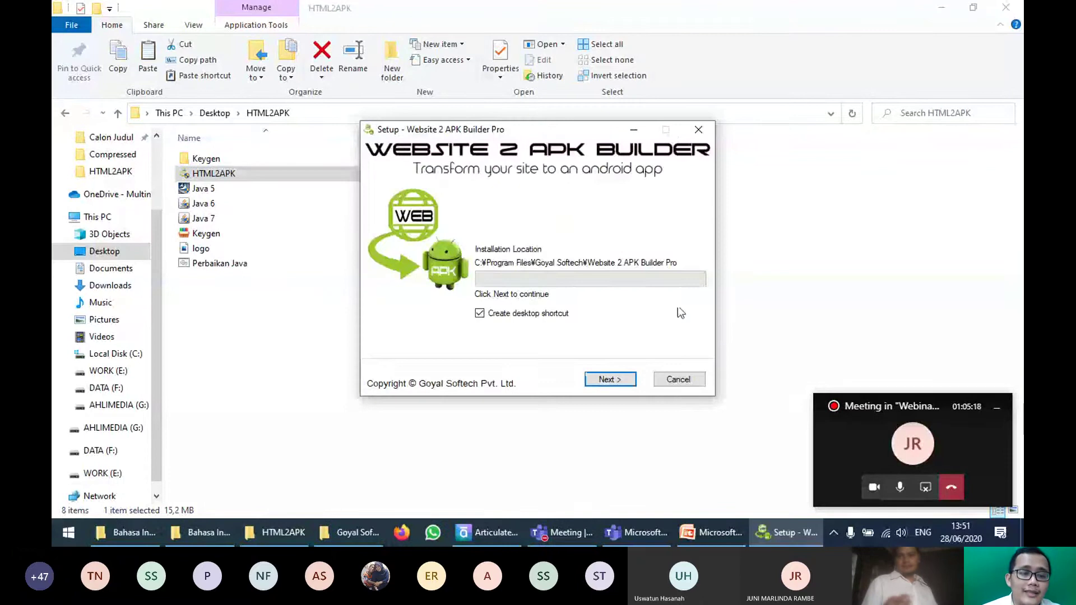
click(698, 130)
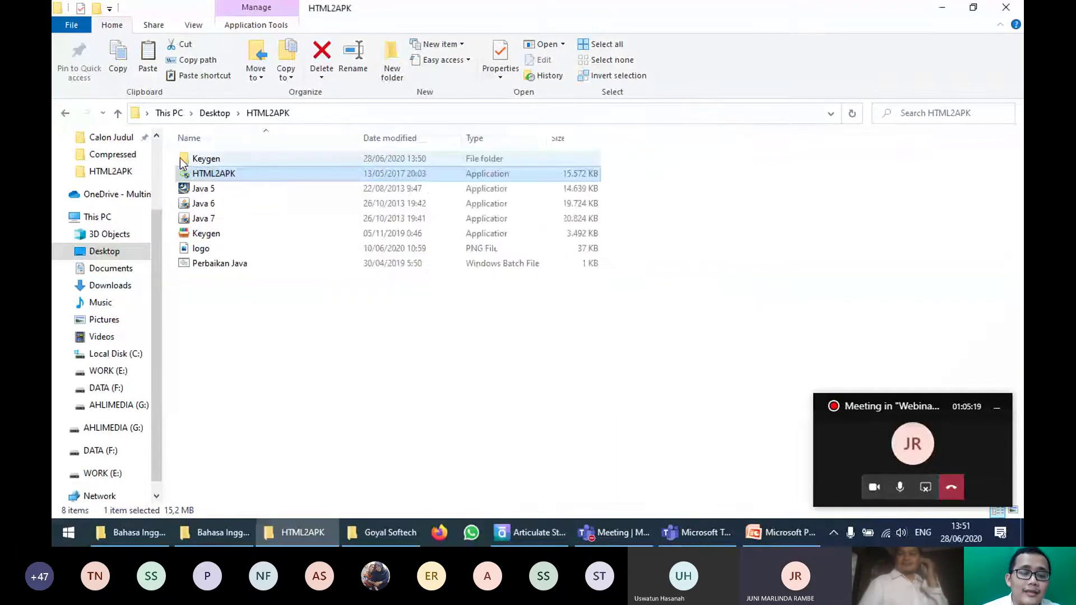
Step: Show the extraction options for the Keygen archive, and open the extracted Keygen folder to point out its two files
click(200, 234)
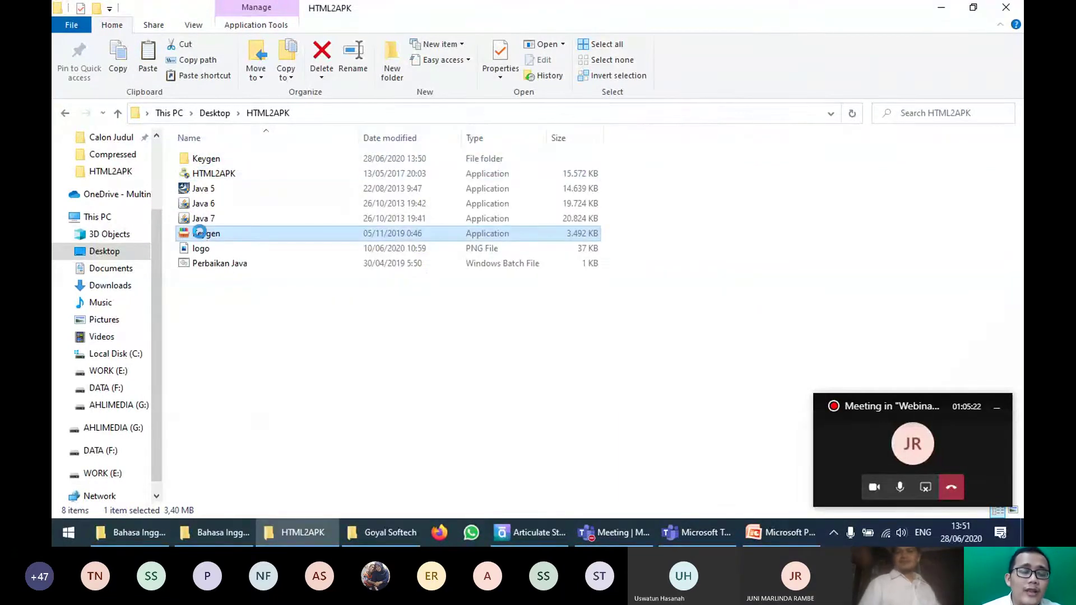
right_click(200, 234)
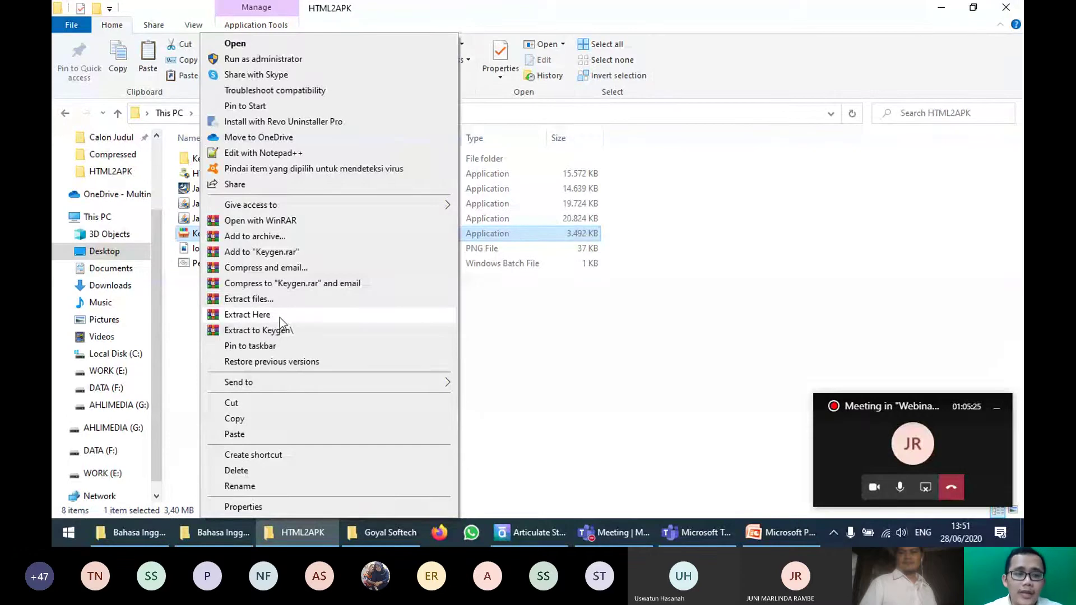
click(560, 303)
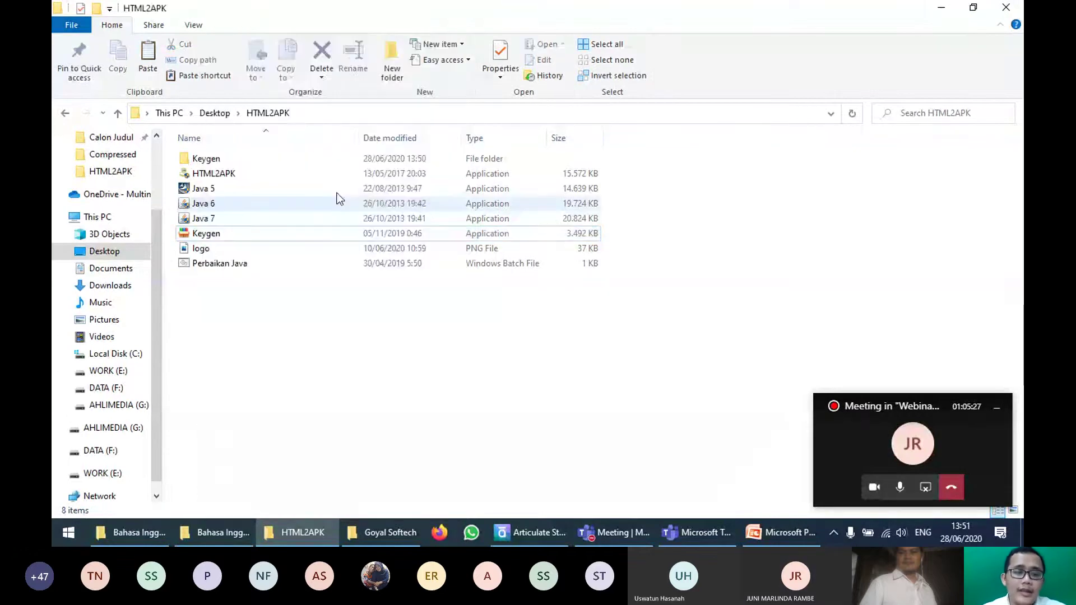
double_click(231, 163)
drag(269, 224, 222, 164)
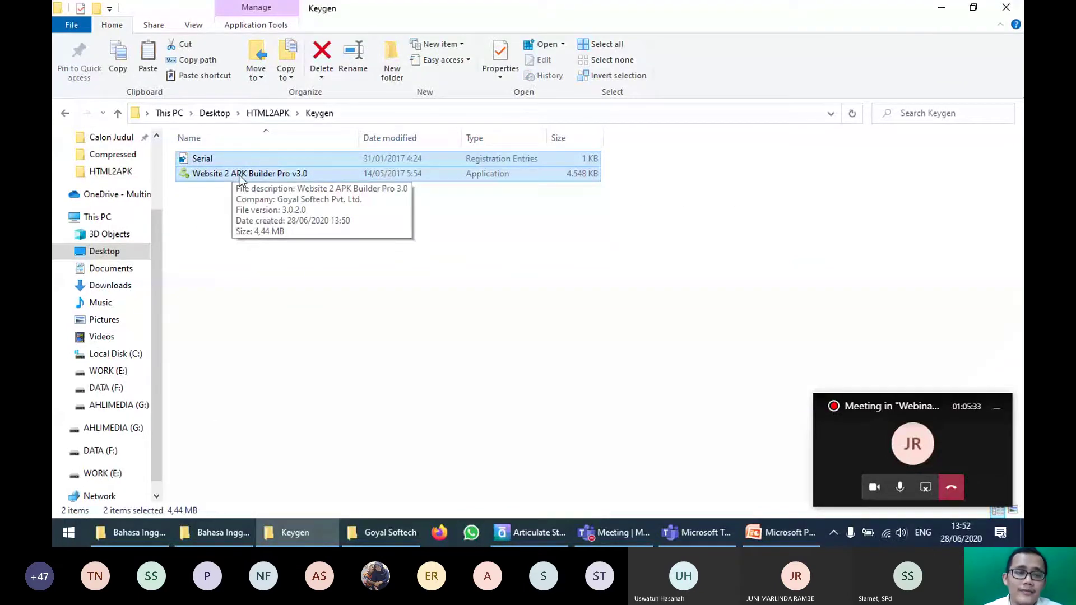
Step: Open the Website 2 APK Builder Pro installation folder inside Goyal Softech in Program Files
key(alt+Tab)
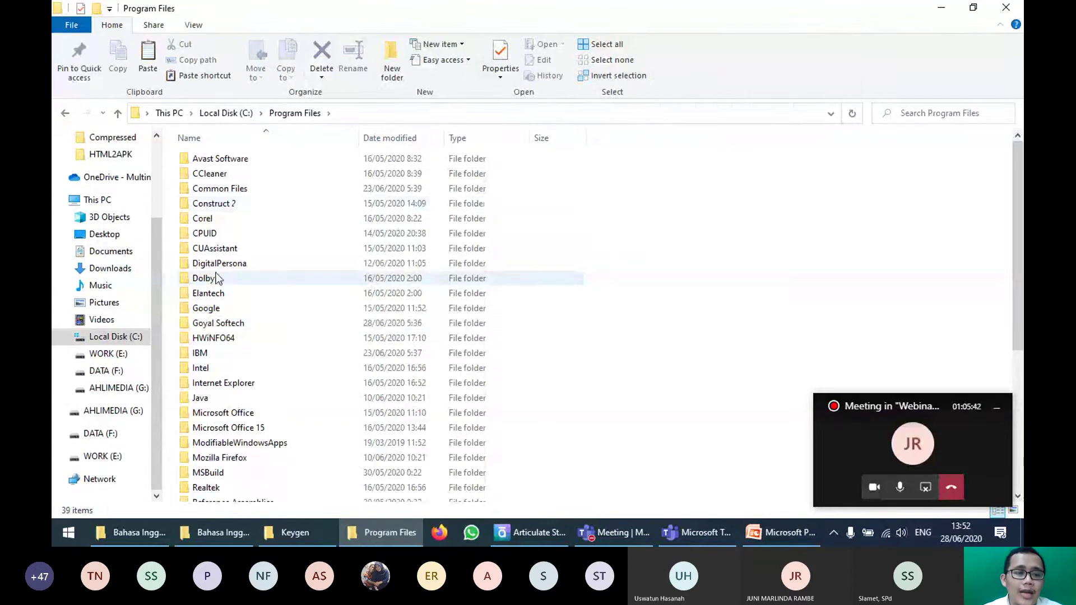
click(214, 327)
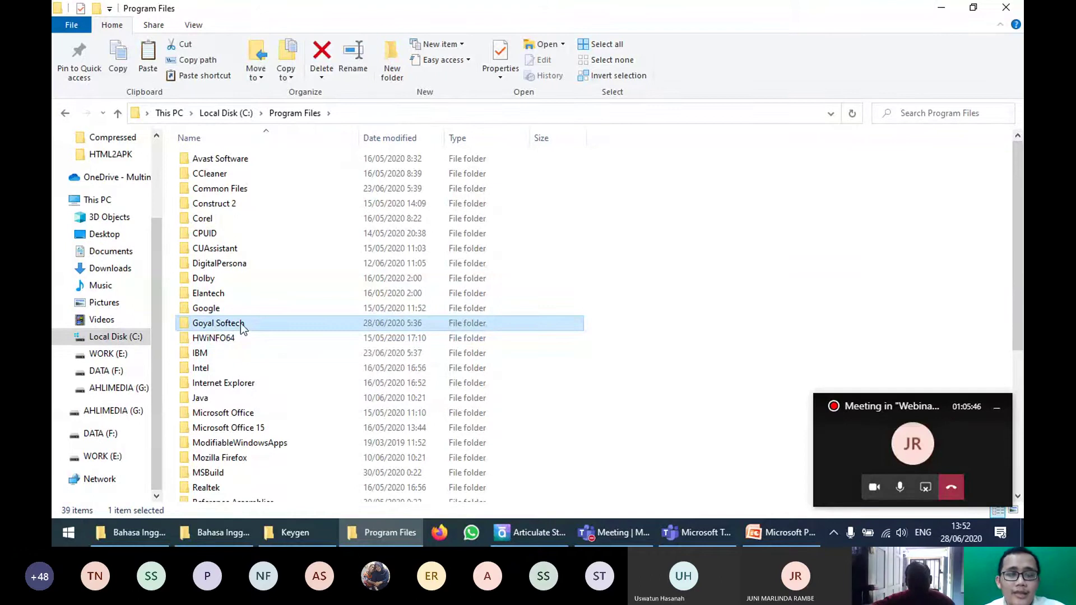
double_click(240, 323)
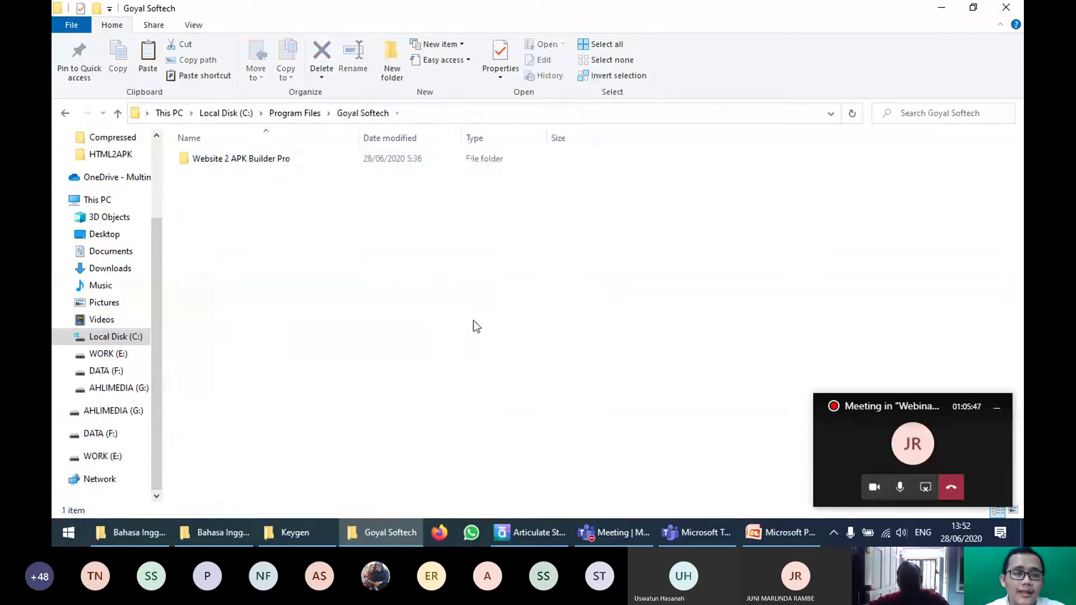
double_click(259, 161)
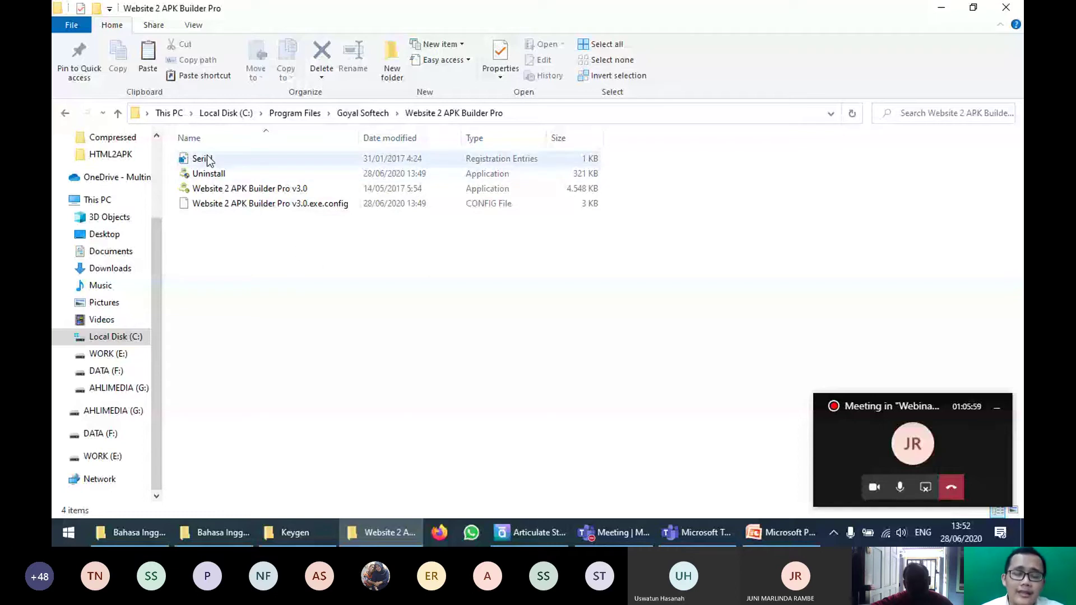
Step: Add the Serial registration entries from the installation folder to the Windows registry and dismiss the Registry Editor message
double_click(224, 159)
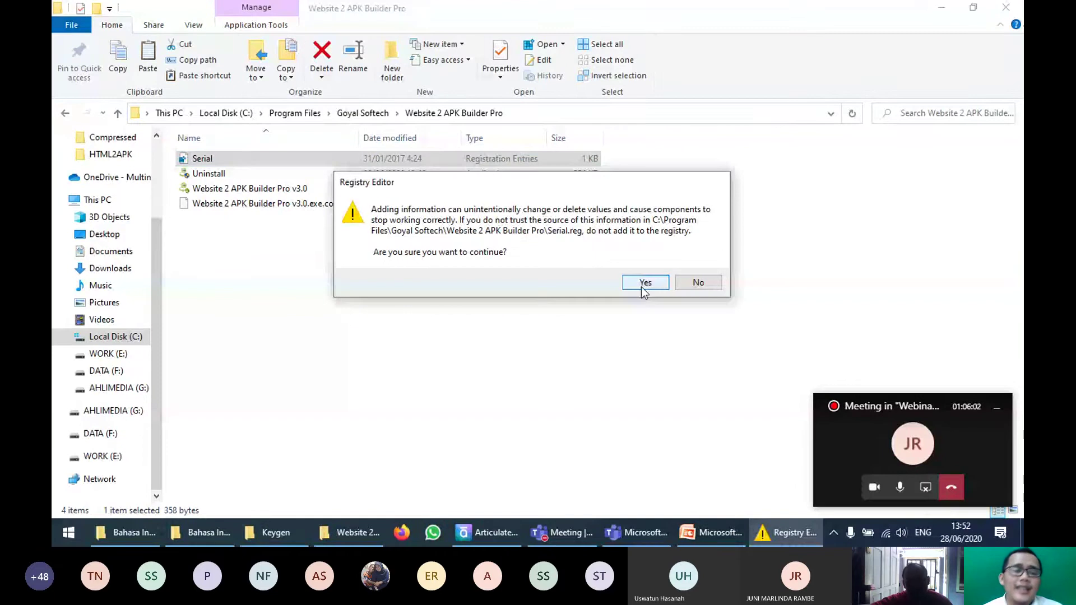
click(641, 283)
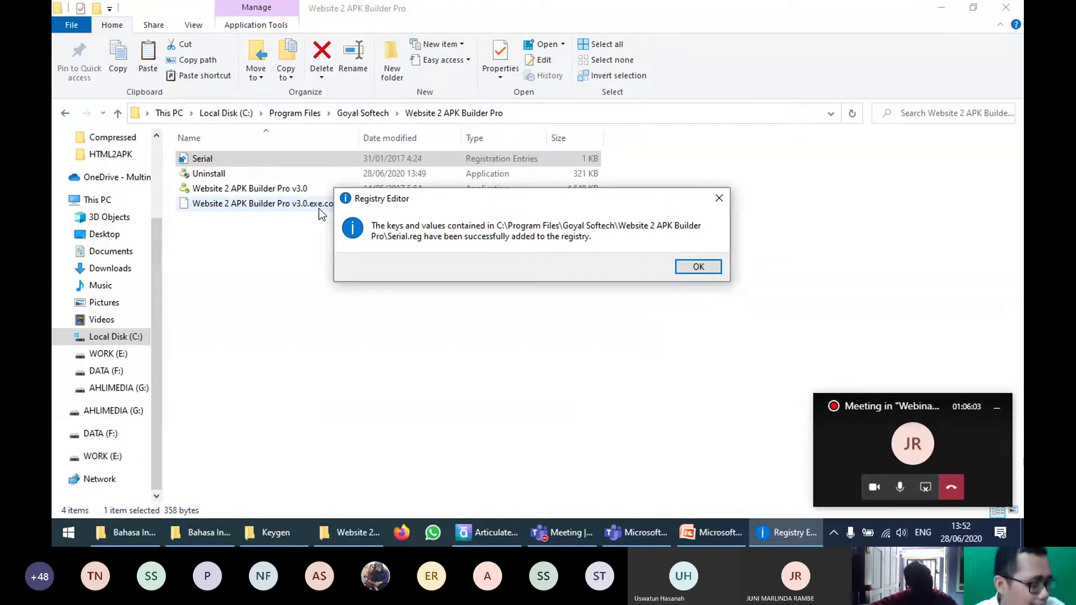
key(Return)
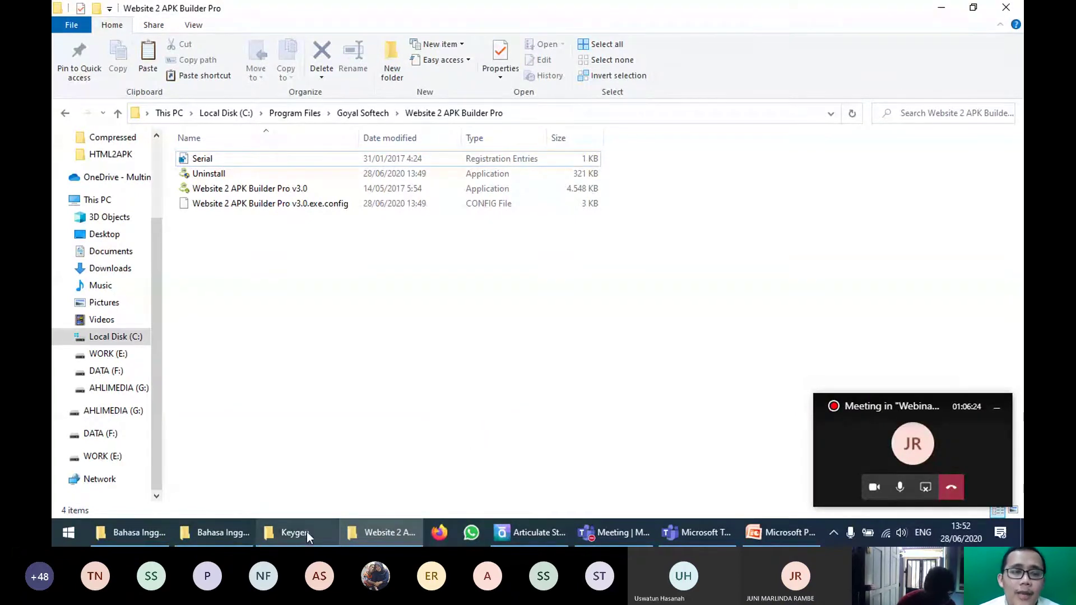
Step: Compare the Keygen folder with the installation folder, and show the latter's full path and its paste option without pasting
click(289, 543)
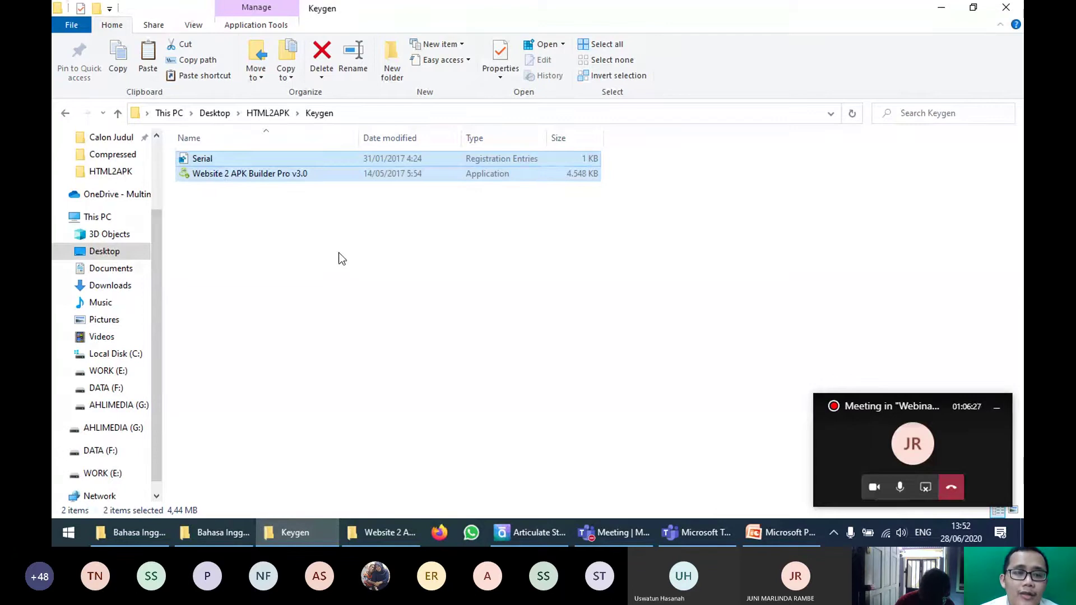
click(398, 527)
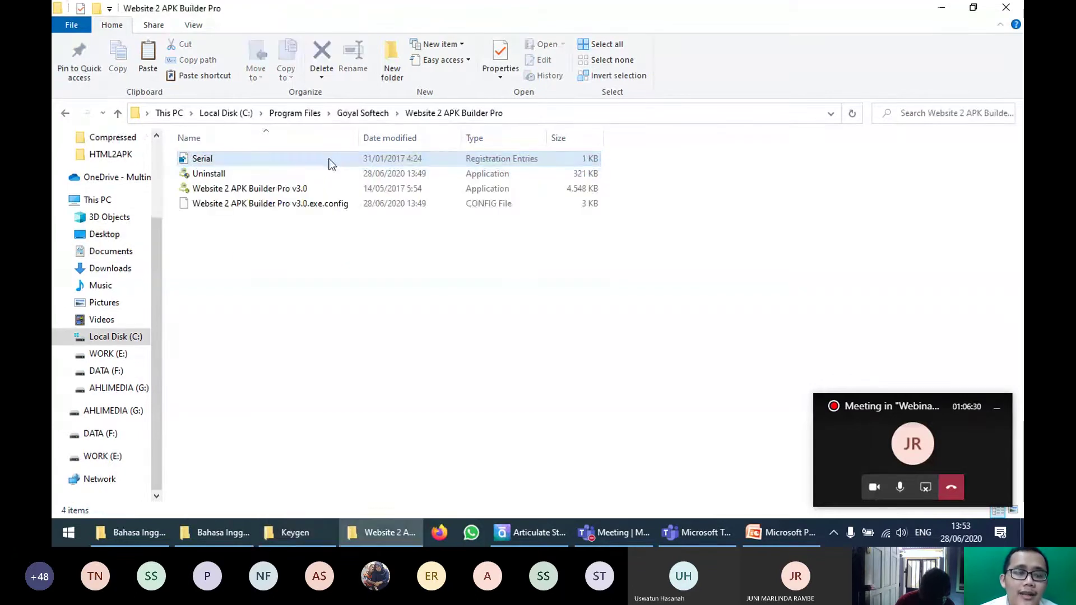
click(530, 120)
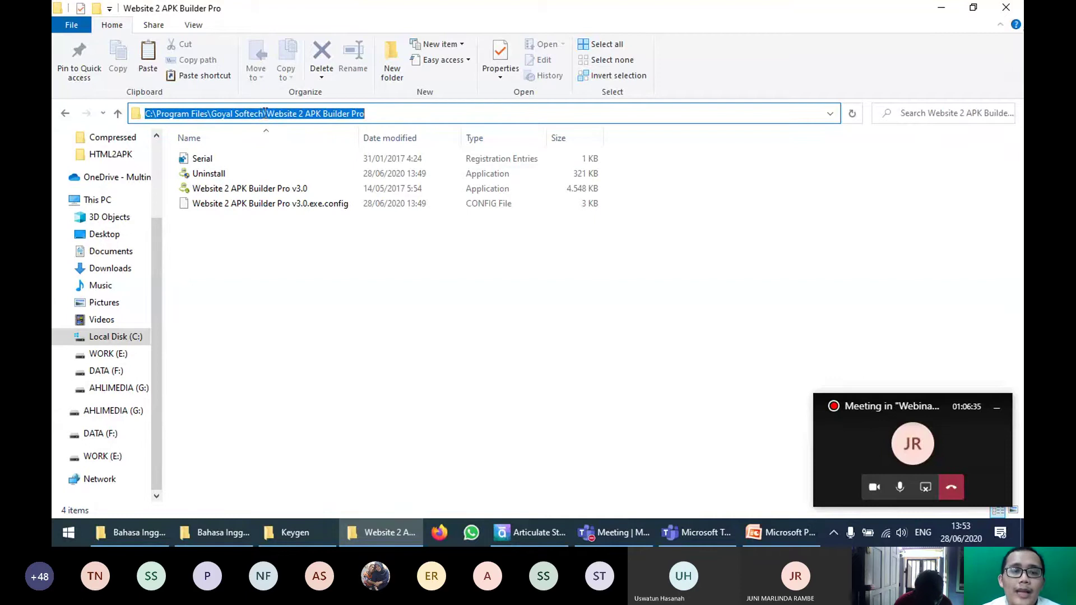
right_click(380, 262)
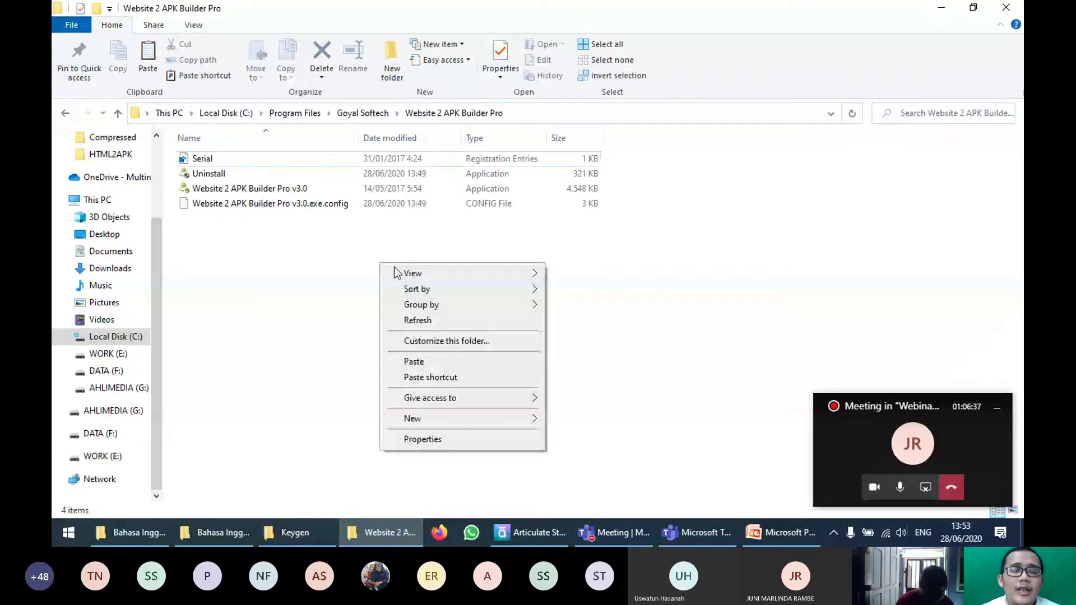
click(324, 329)
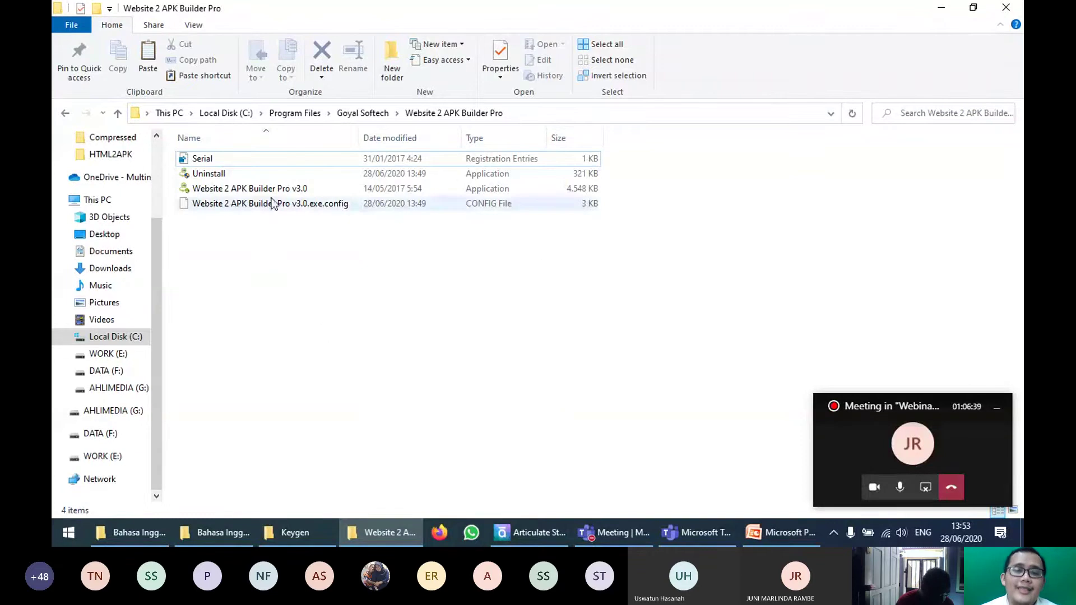
Step: Run the Serial file in the installation folder again and confirm merging its entries into the registry
click(230, 160)
double_click(229, 161)
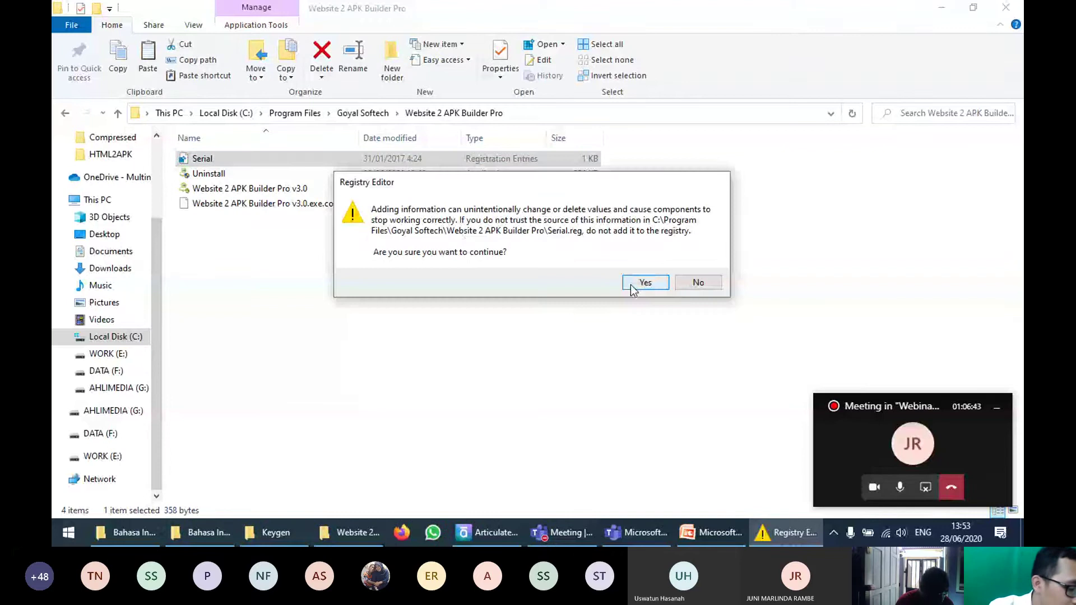
click(639, 283)
click(695, 268)
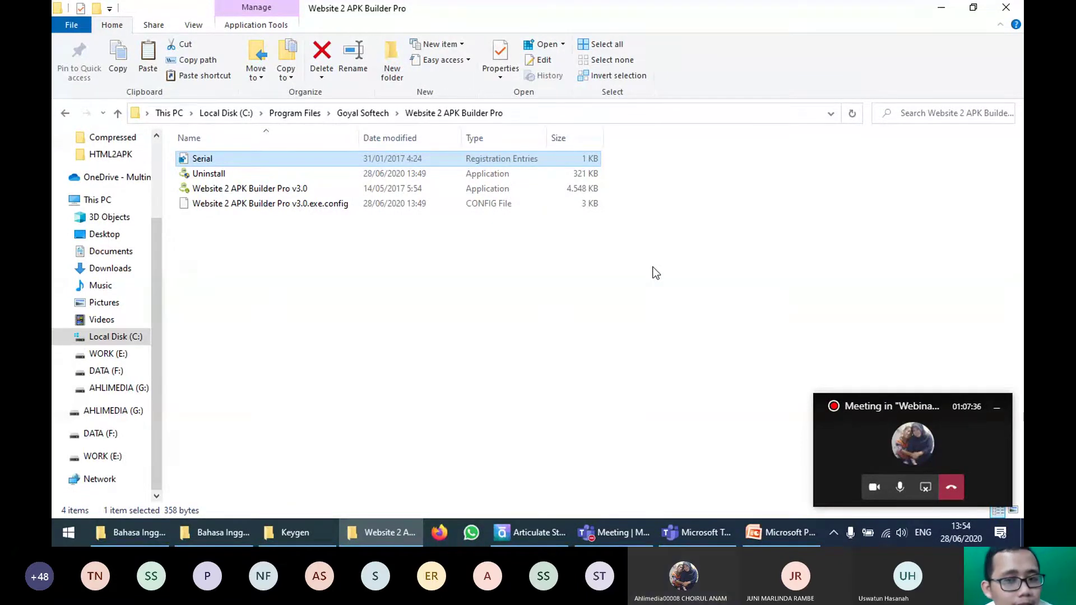
Step: Check the Teams meeting window, and copy the Serial and Website 2 APK Builder Pro v3.0 files from the Keygen folder
key(alt+Tab)
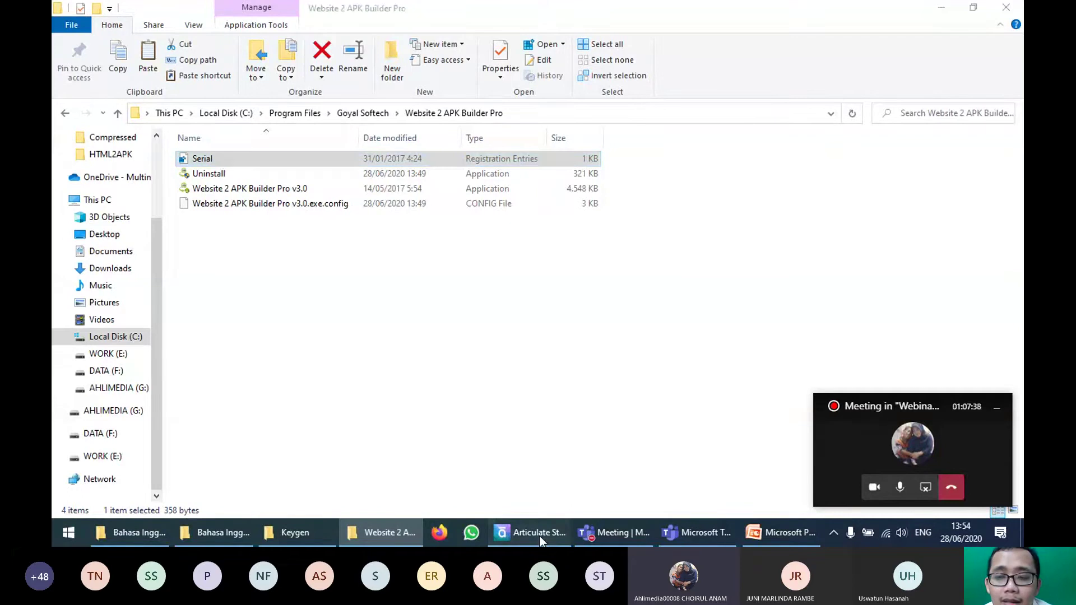
key(alt+Tab)
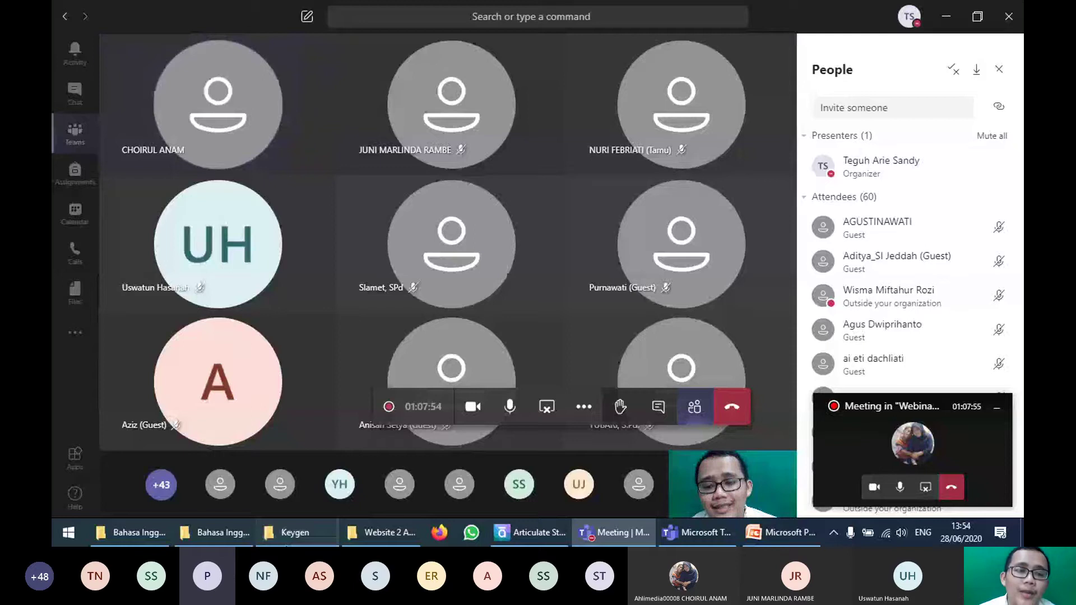
click(295, 533)
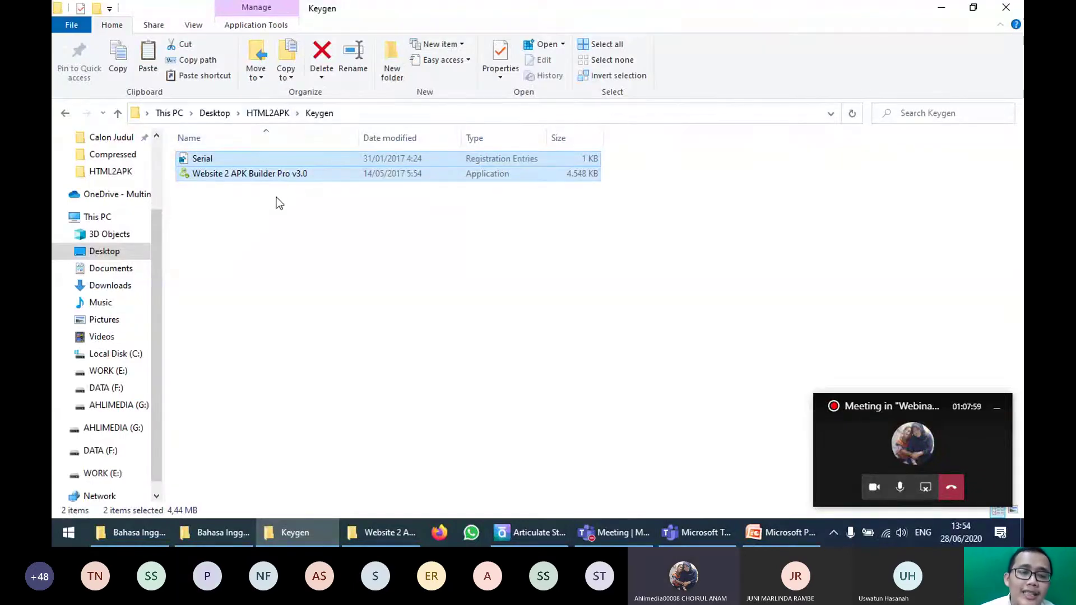
right_click(299, 174)
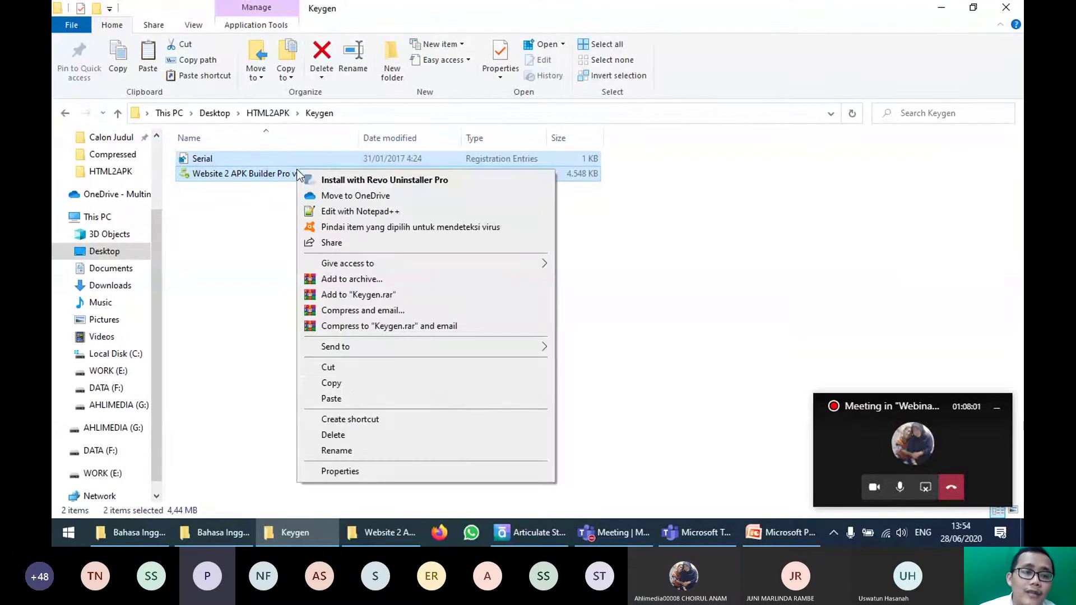
click(351, 383)
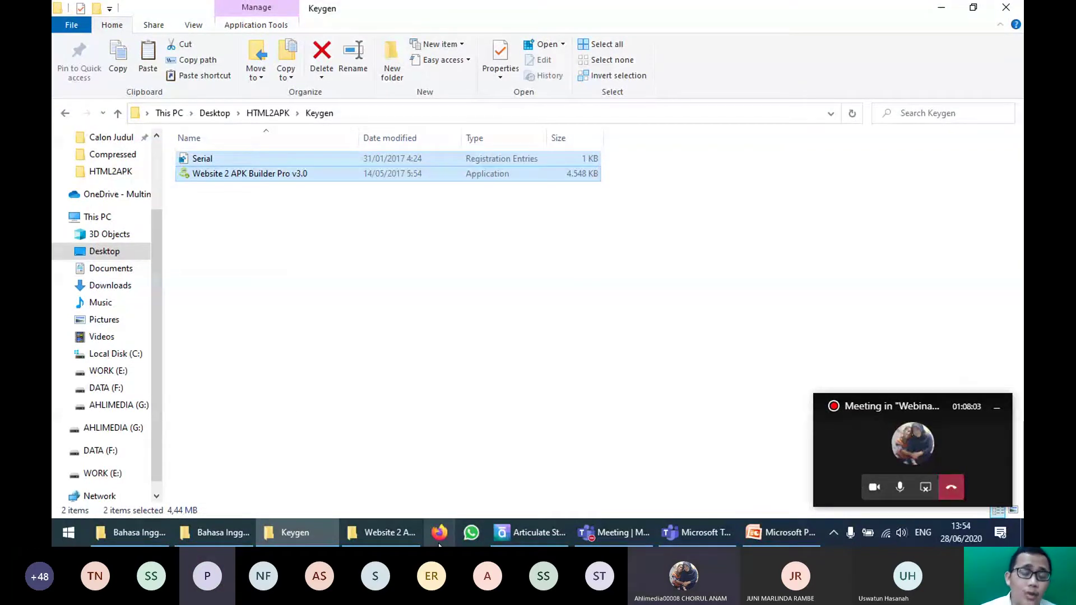
Step: Return to the Website 2 APK Builder Pro installation folder and point out its full path in Program Files
click(383, 532)
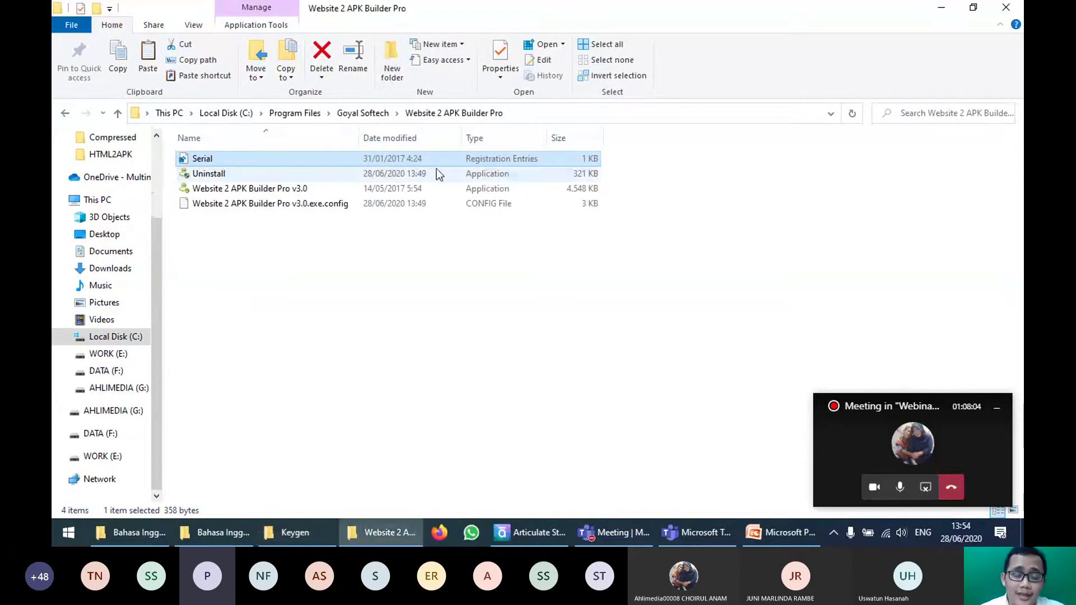
click(544, 115)
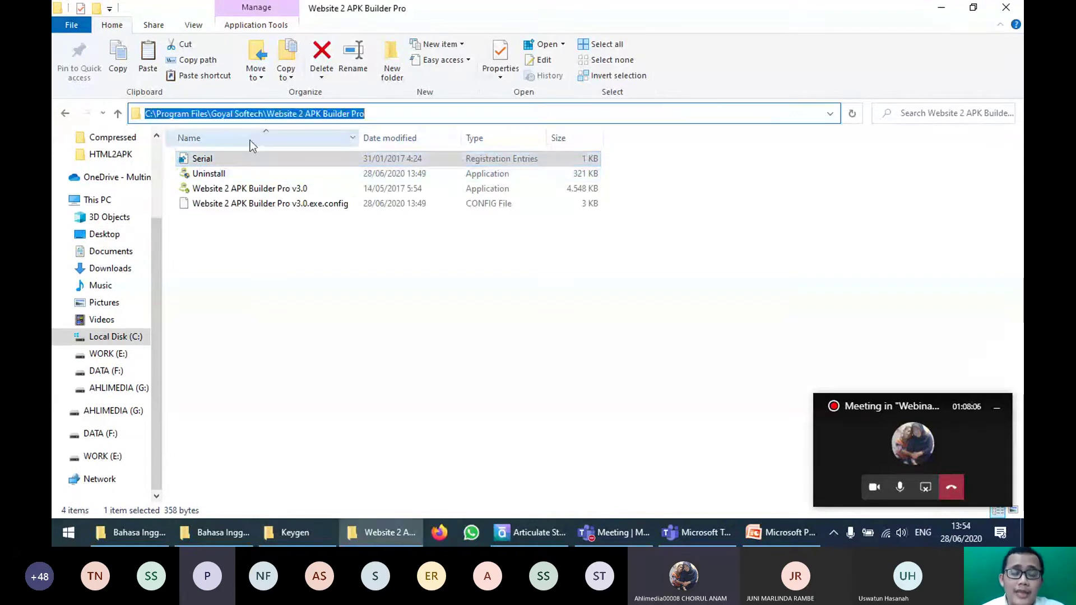
click(192, 114)
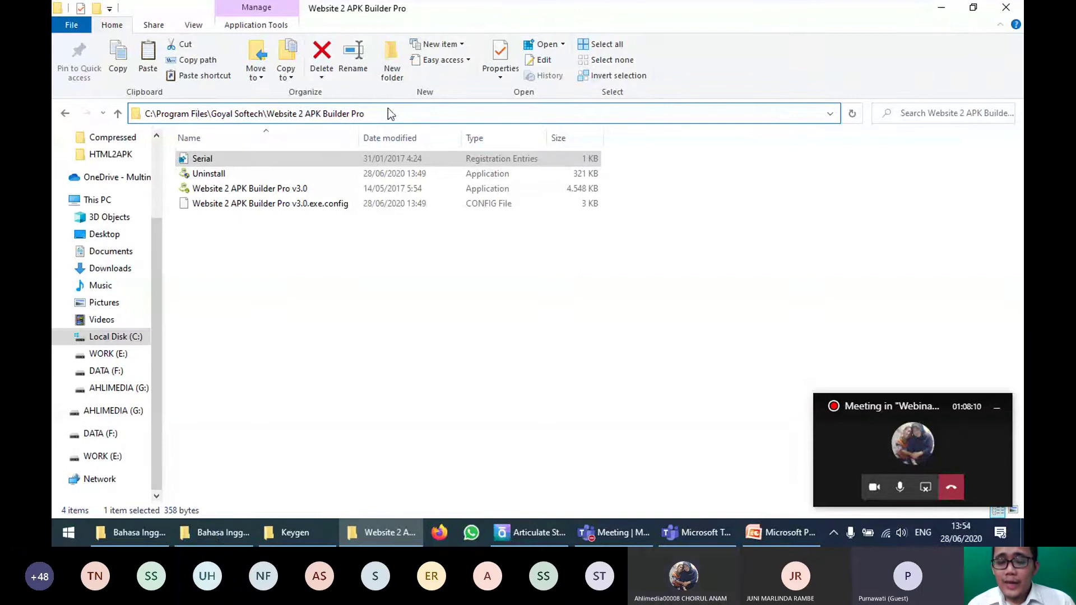
click(355, 281)
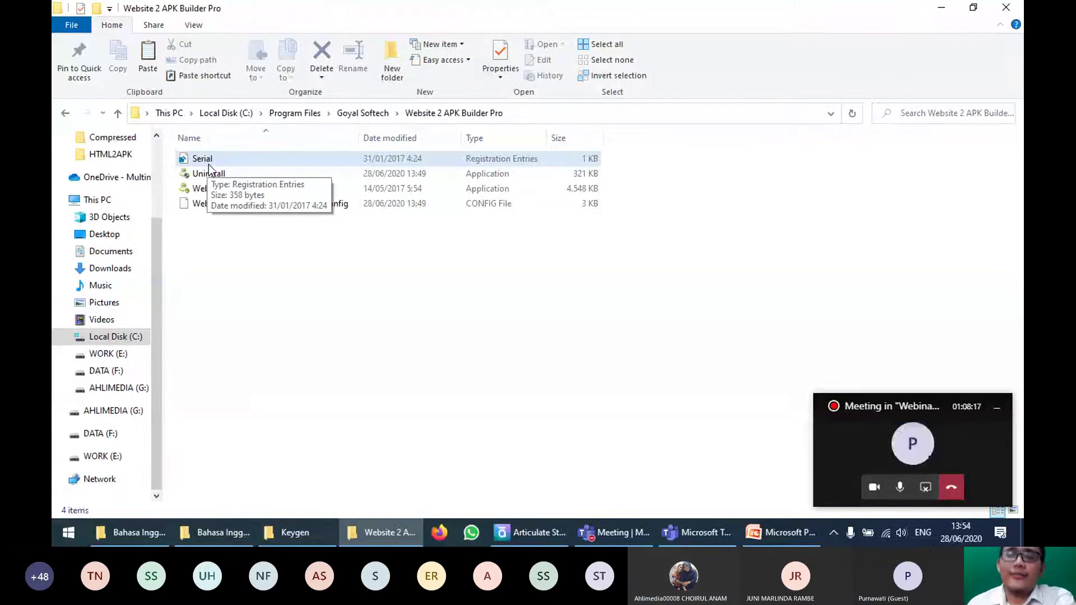
Step: Switch to the Teams meeting and mute all participants
click(607, 533)
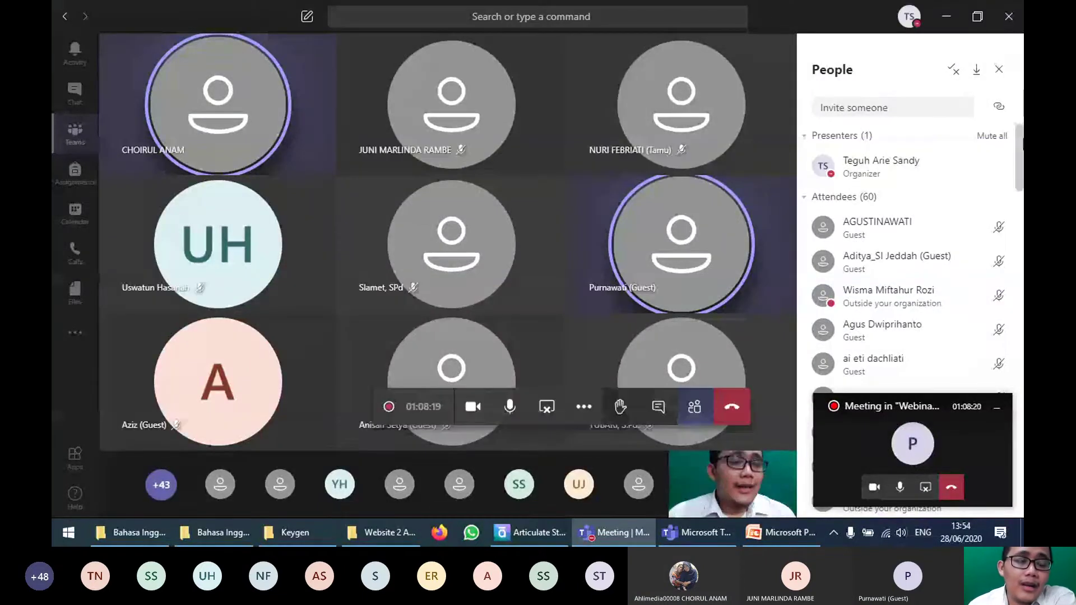
click(992, 136)
click(611, 286)
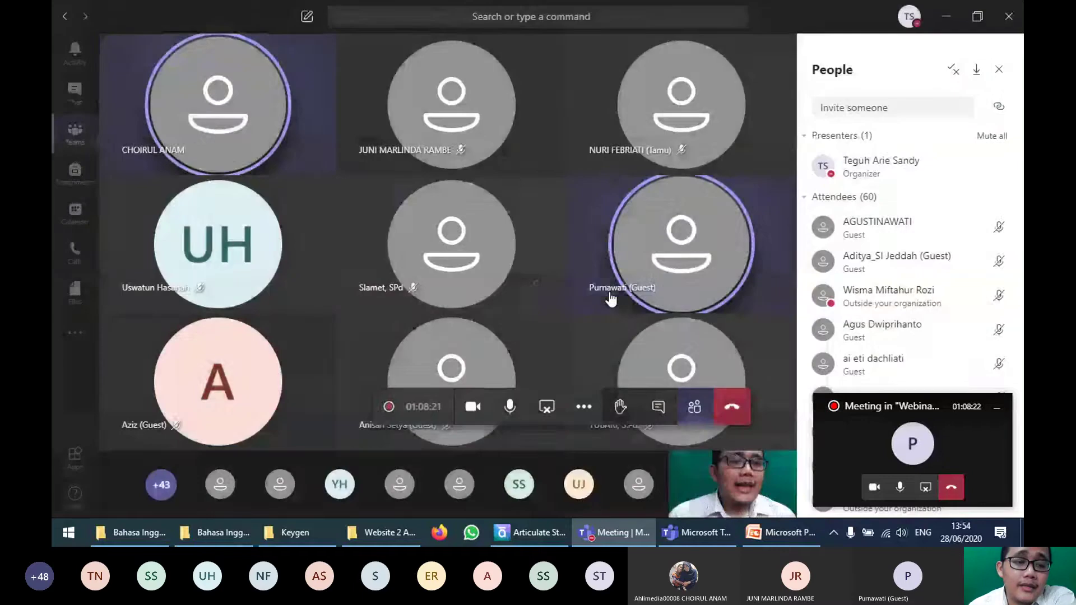
mouse_move(633, 260)
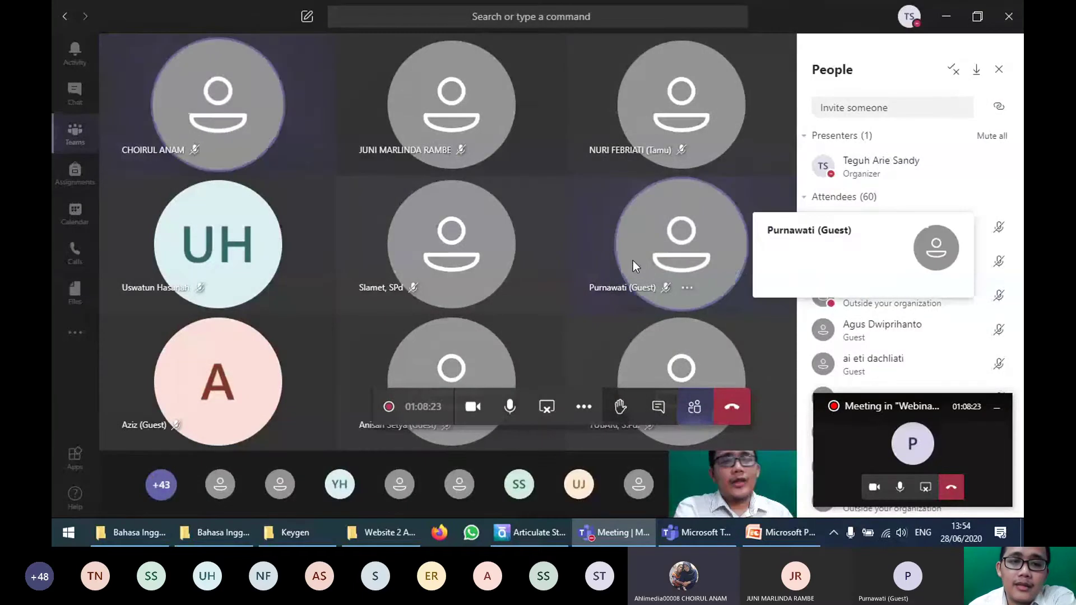
Step: Go up from the Keygen folder to HTML2APK and try to run the Keygen application, dismissing the message it raises
click(295, 534)
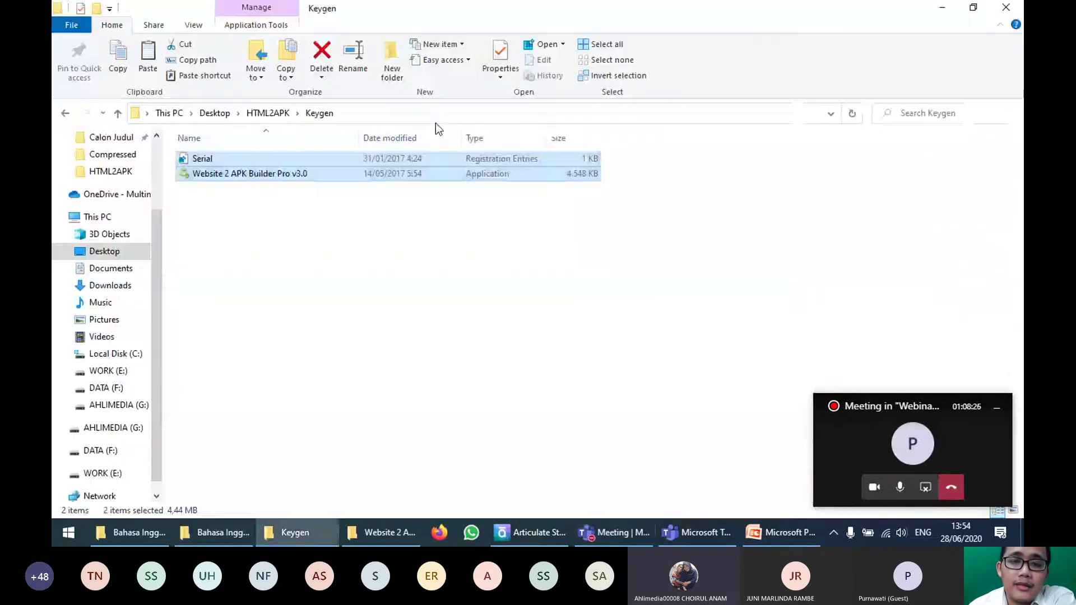
click(273, 117)
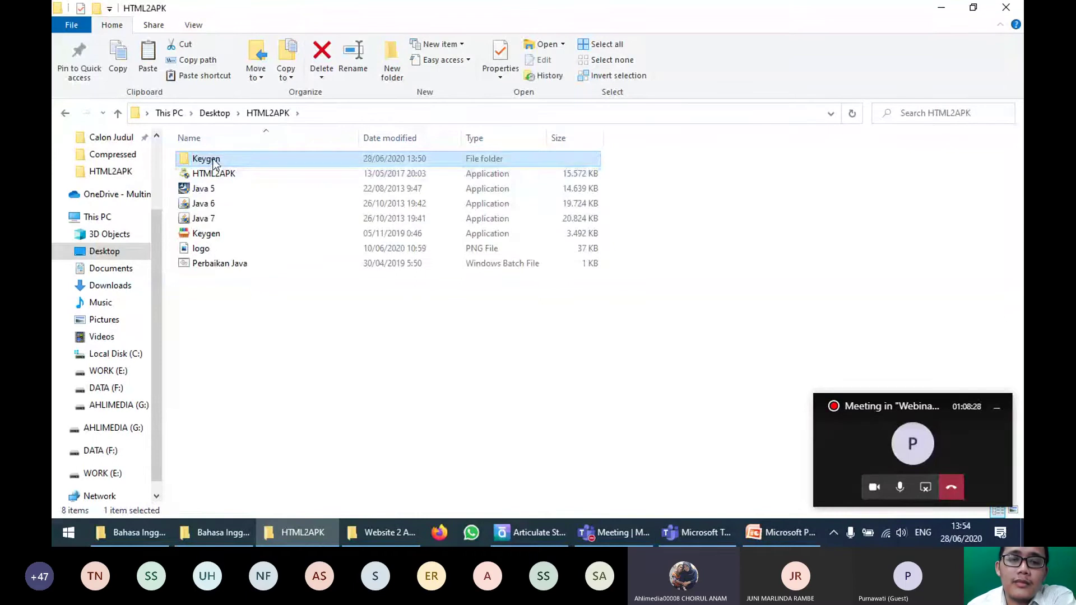
double_click(361, 233)
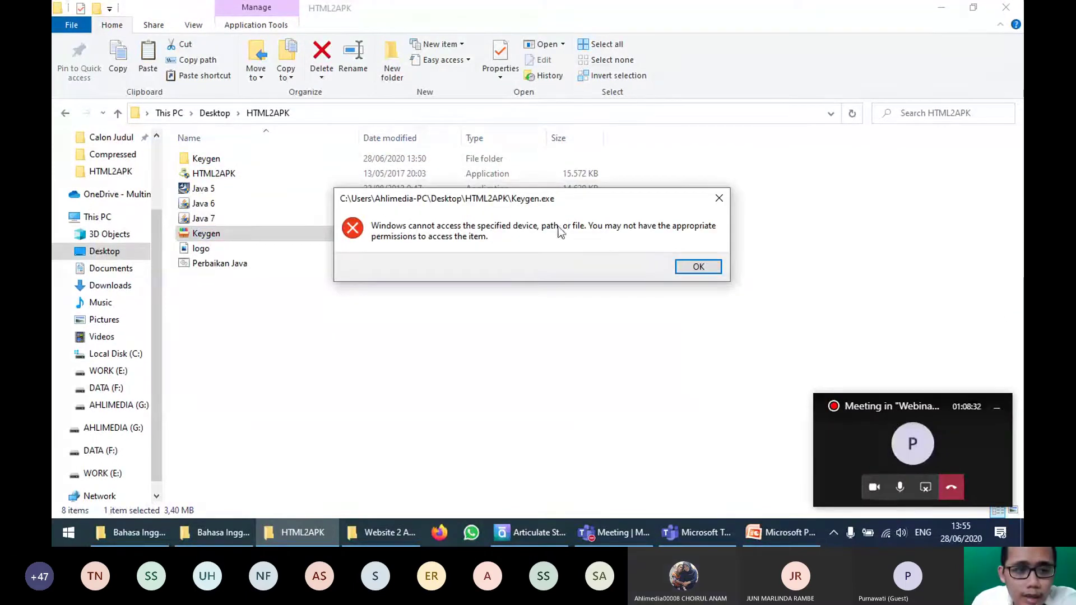
click(718, 198)
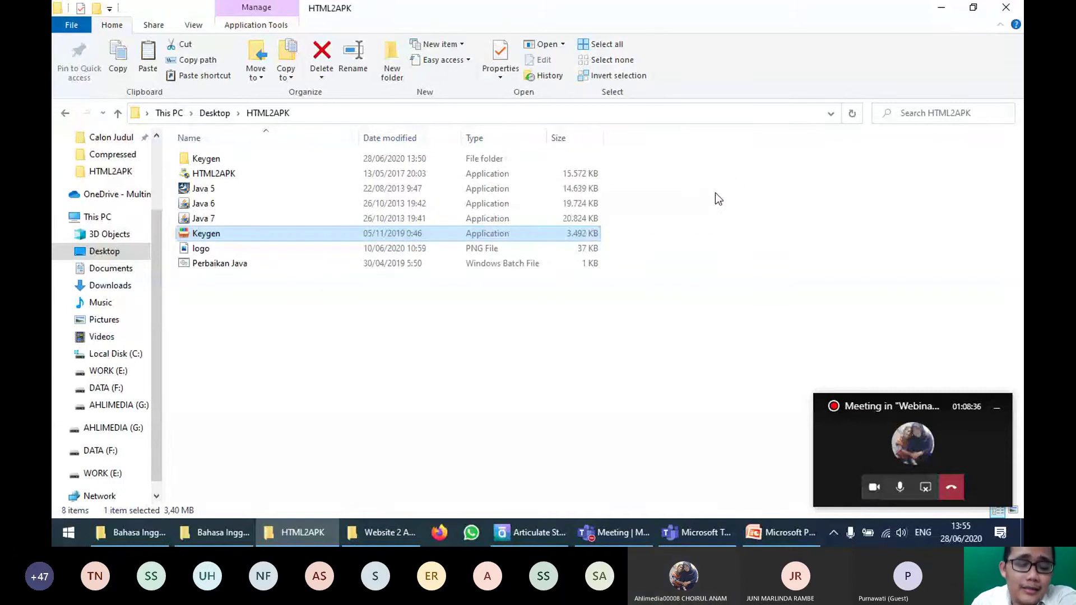
click(768, 261)
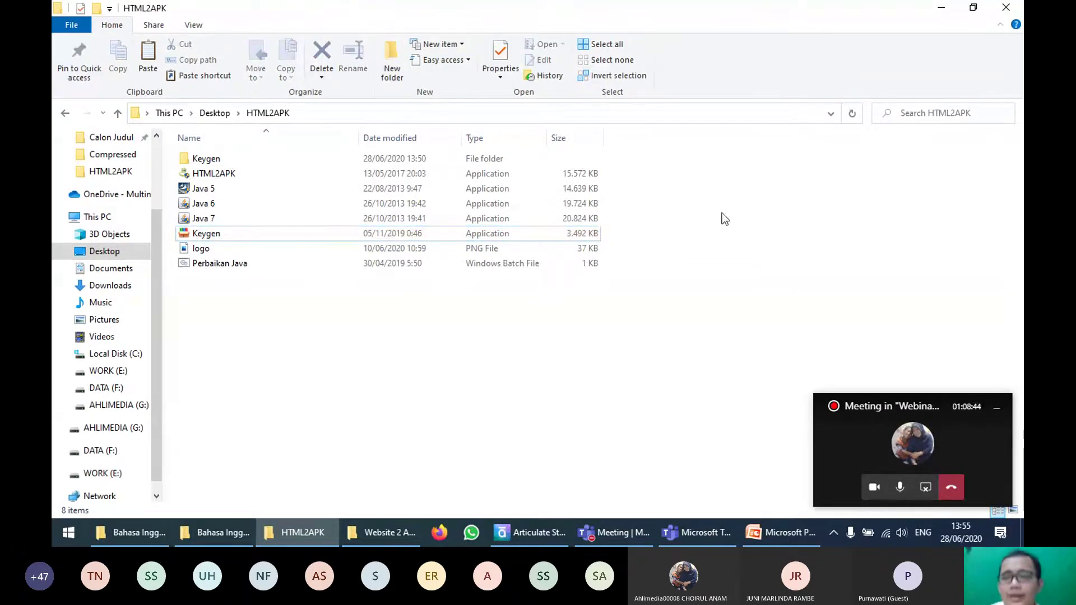
click(220, 232)
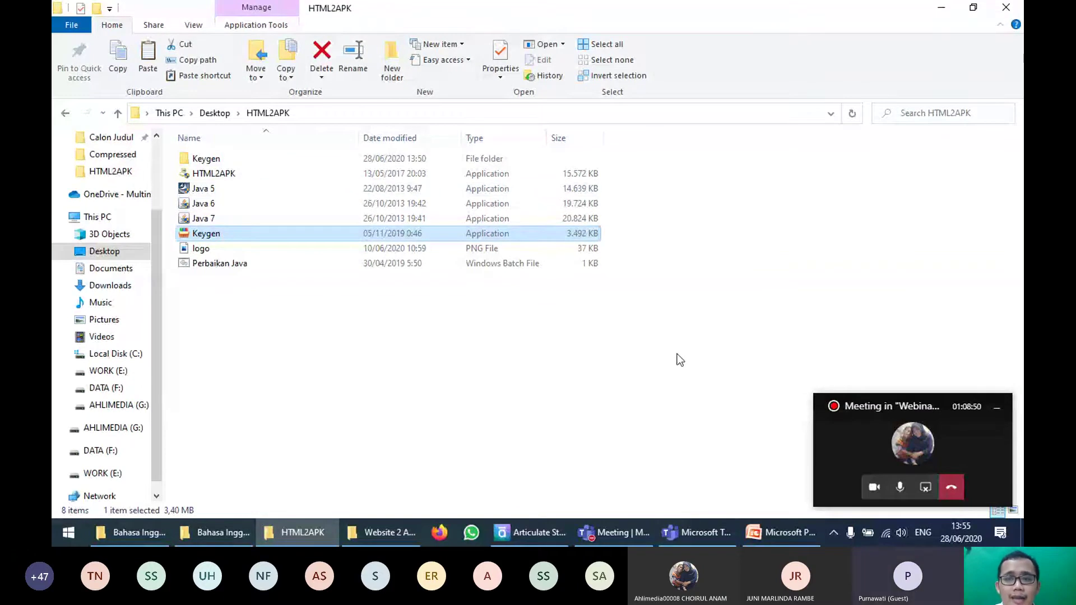
Step: Minimize the HTML2APK, Teams and Bahasa Inggris Storyline output windows, and close the Bahasa Inggris Android output folder
click(942, 7)
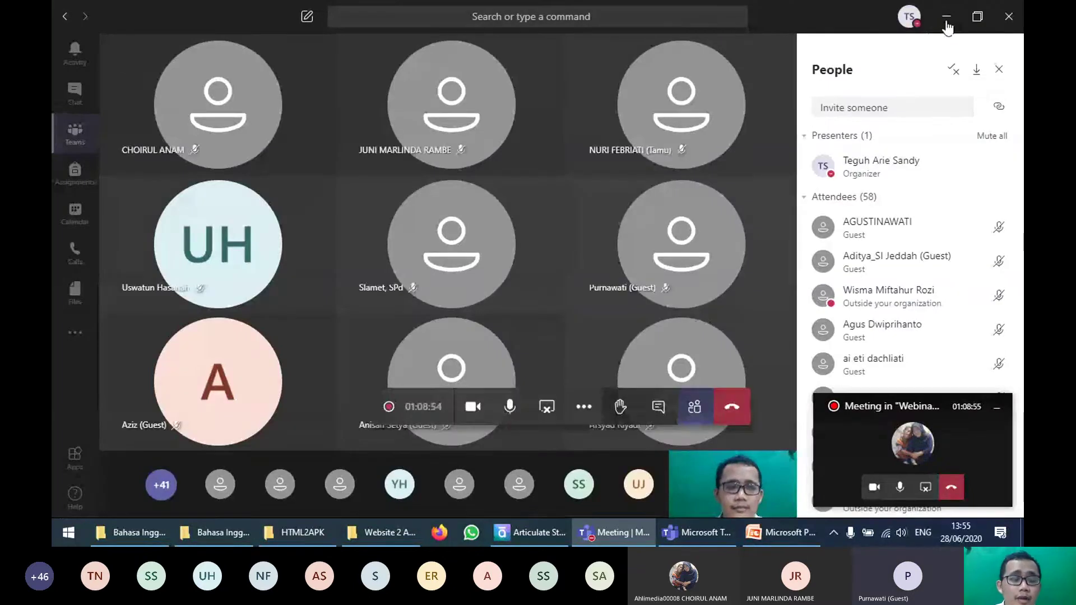
click(947, 18)
click(966, 13)
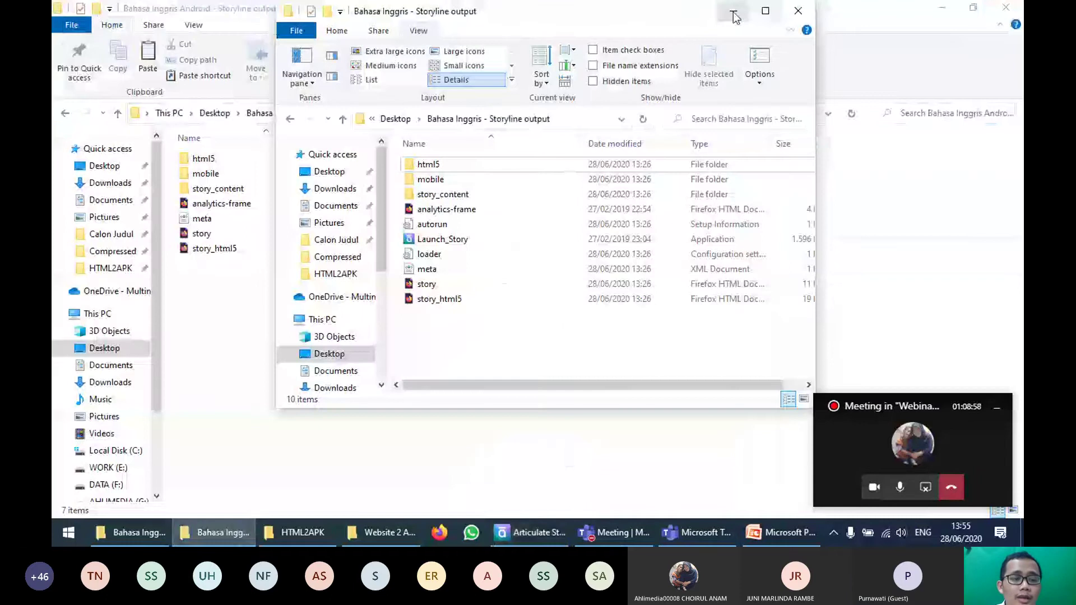
click(734, 12)
click(1007, 6)
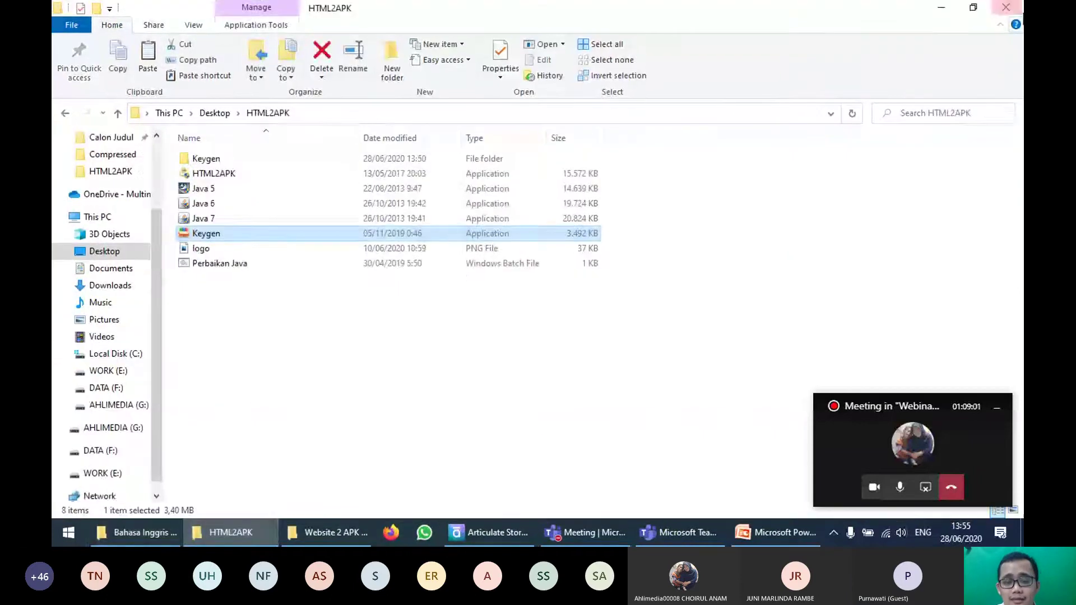
Step: Clear the open folder windows and launch Website 2 APK Builder Pro from the desktop, dismissing its startup message
click(1007, 6)
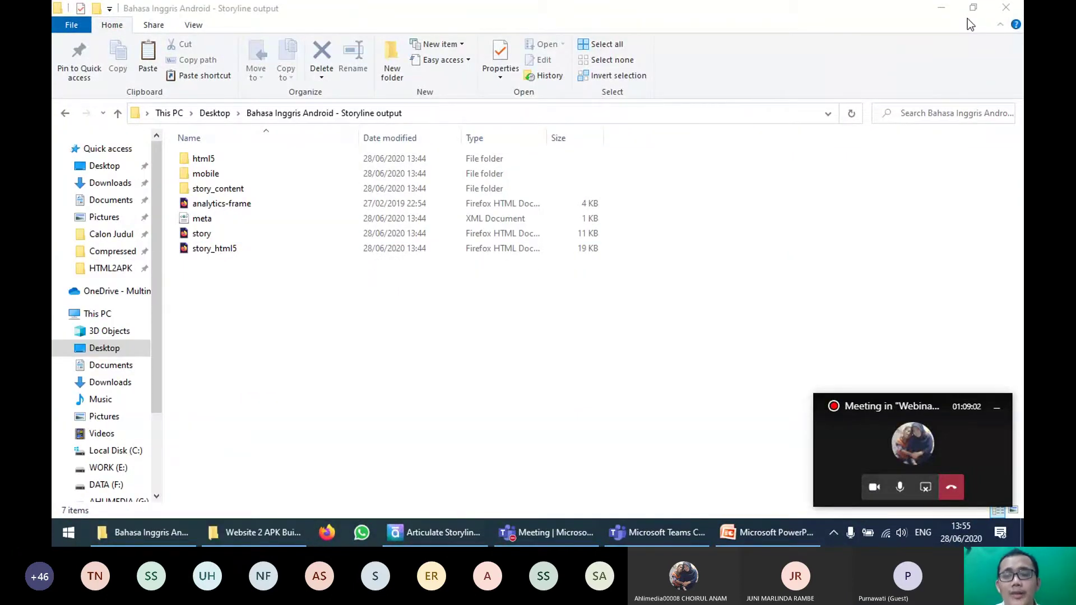
click(942, 8)
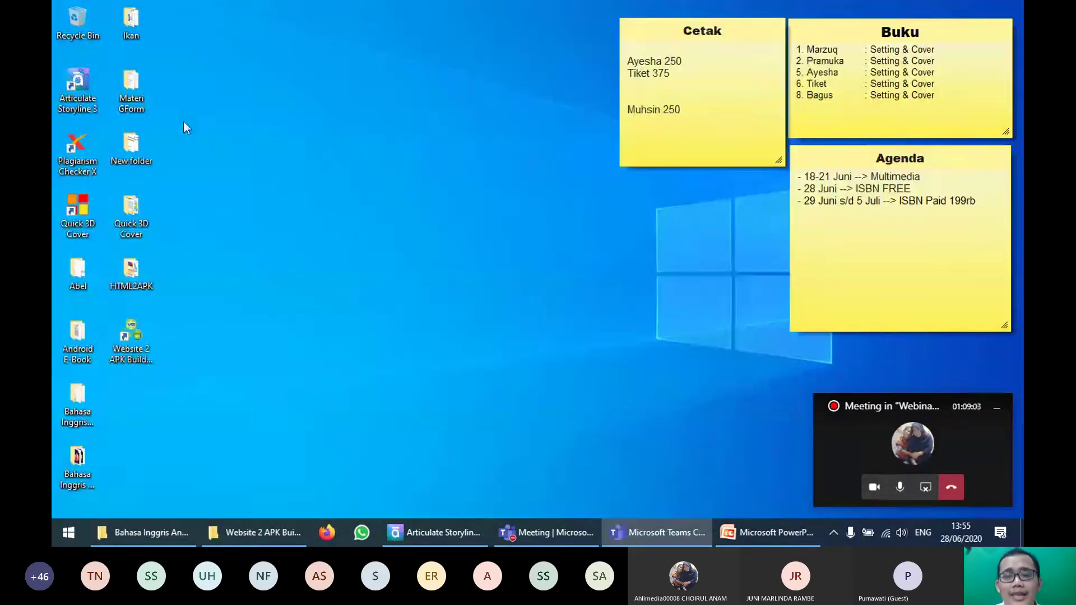
click(142, 352)
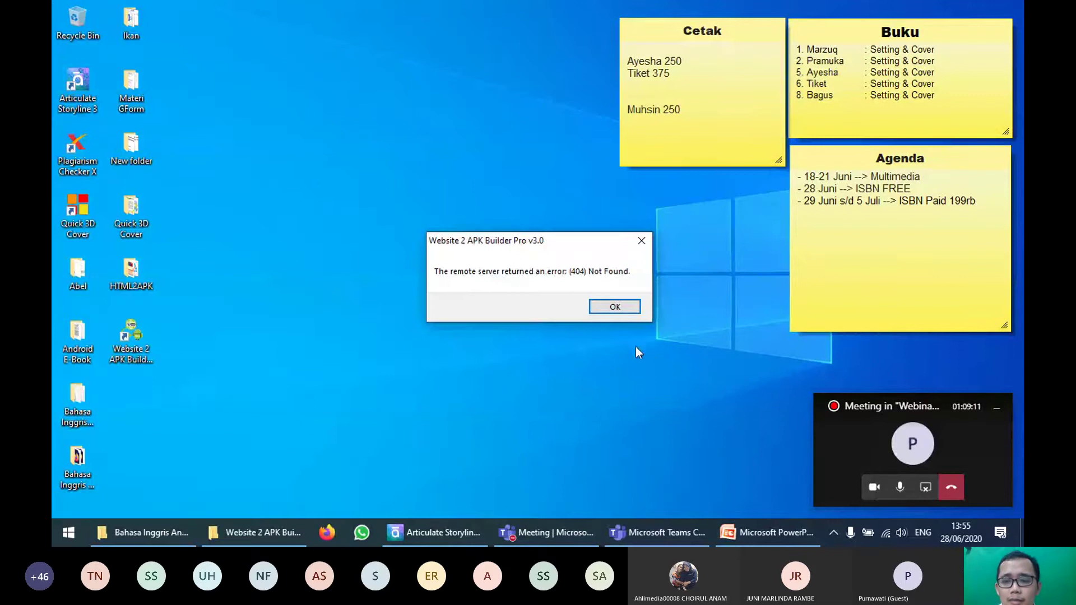
click(615, 307)
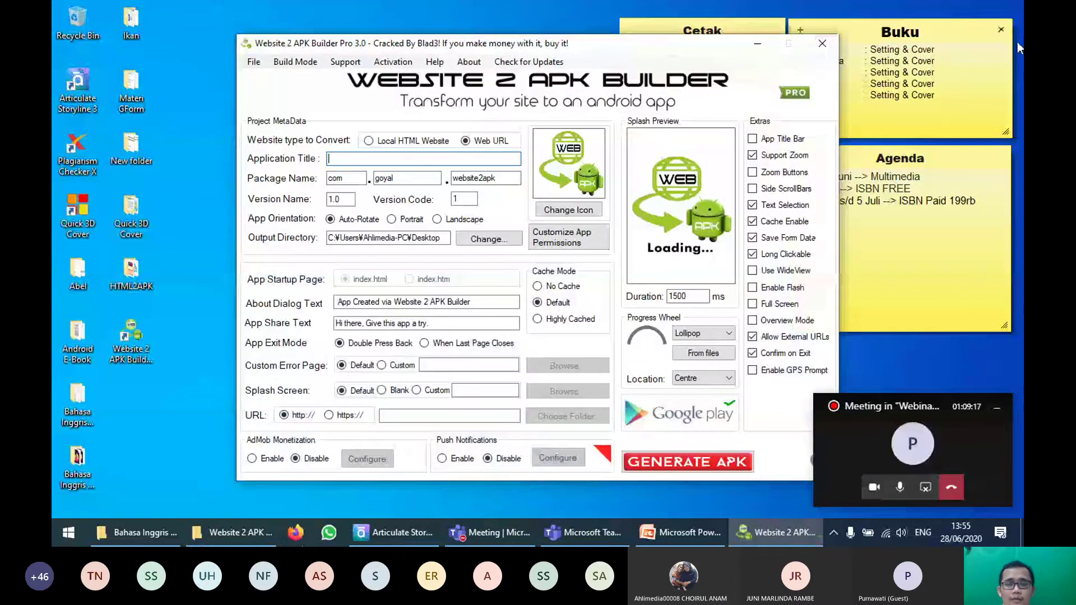
Step: Clear the sticky notes from the desktop by exiting the notes application running in the background
click(834, 533)
right_click(850, 477)
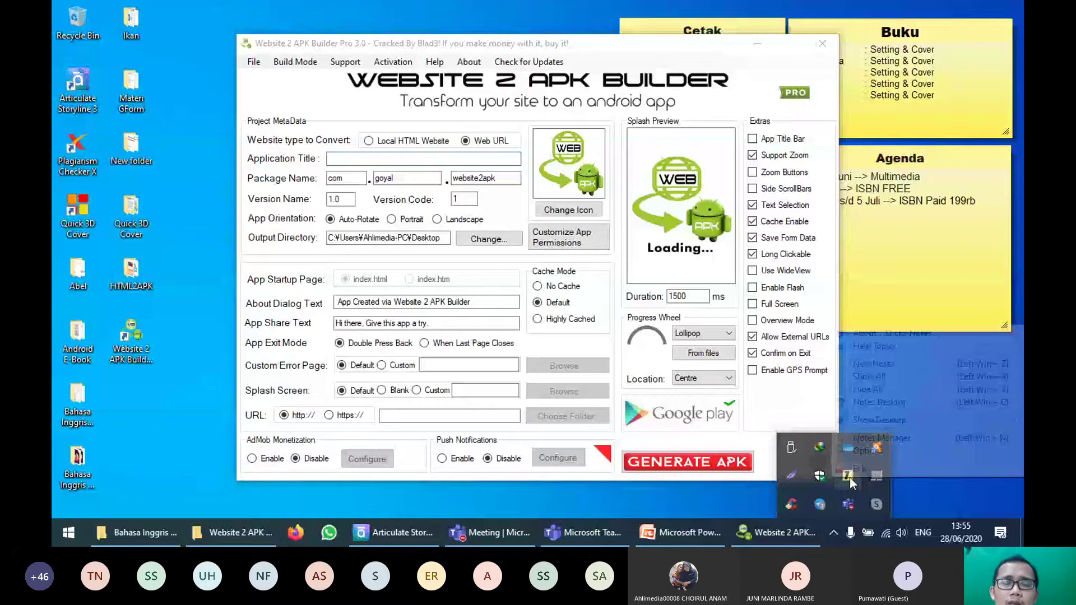
click(850, 477)
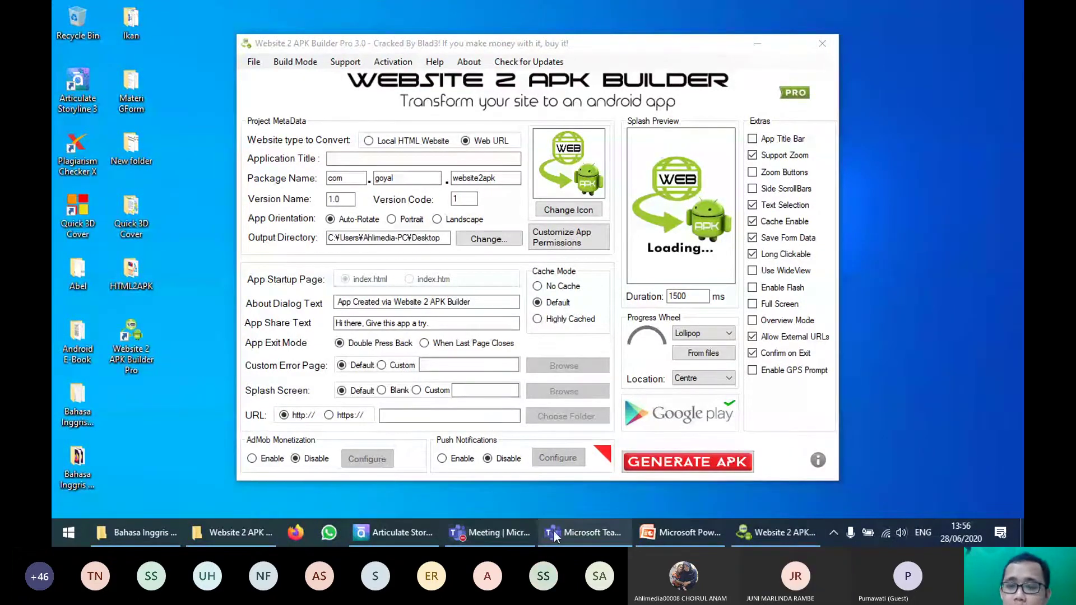
Step: Switch to the Teams meeting and examine the microphone status of the attendees in the People list, then minimize Teams
mouse_move(556, 532)
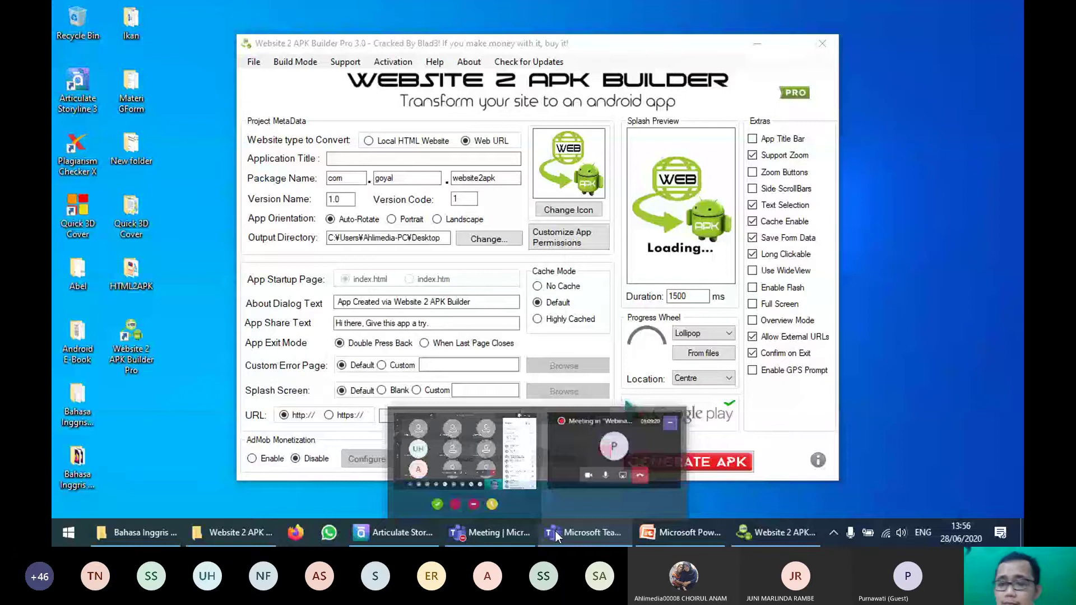
click(494, 539)
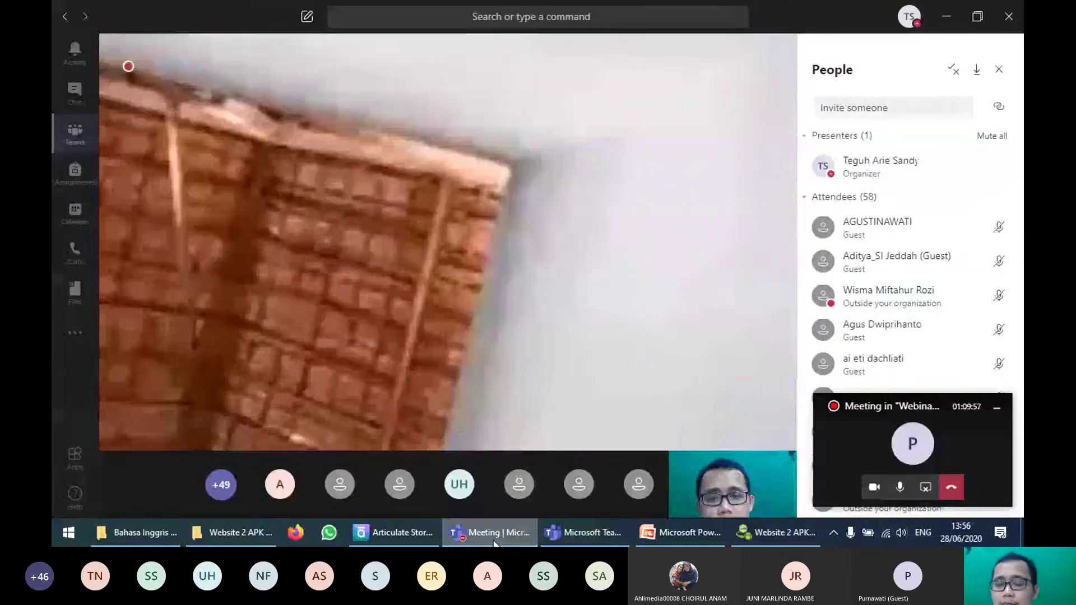
click(994, 419)
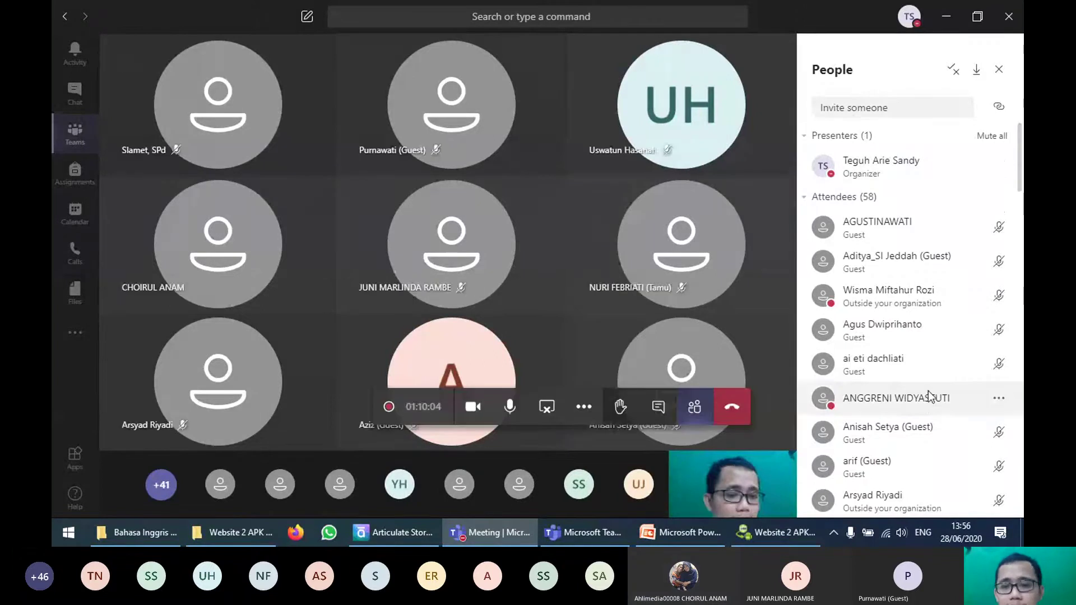
scroll(927, 391, down, 4)
scroll(929, 253, down, 2)
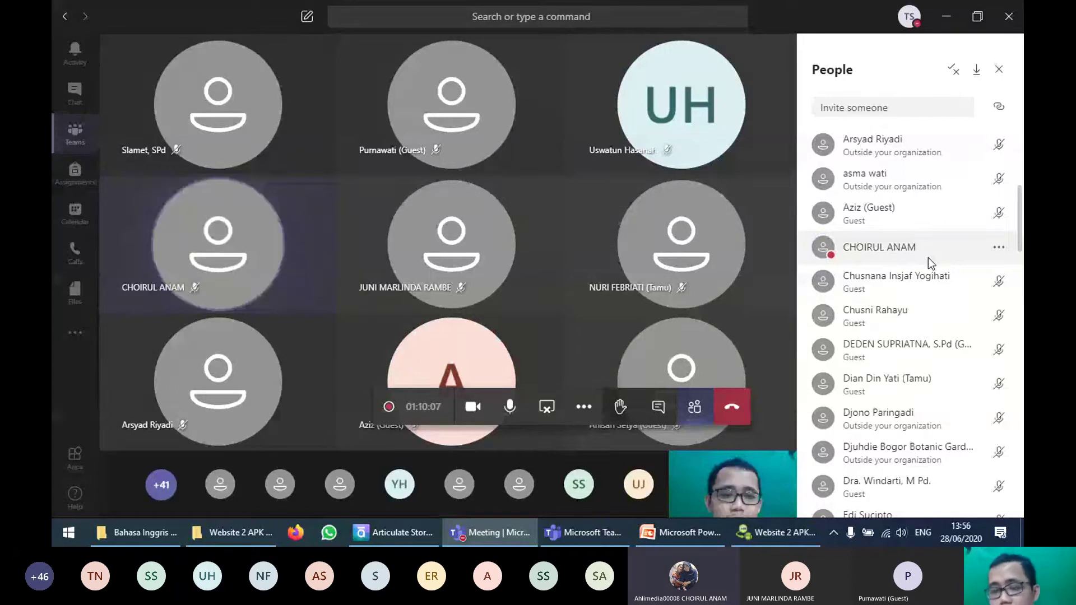
scroll(928, 258, down, 5)
scroll(928, 276, down, 7)
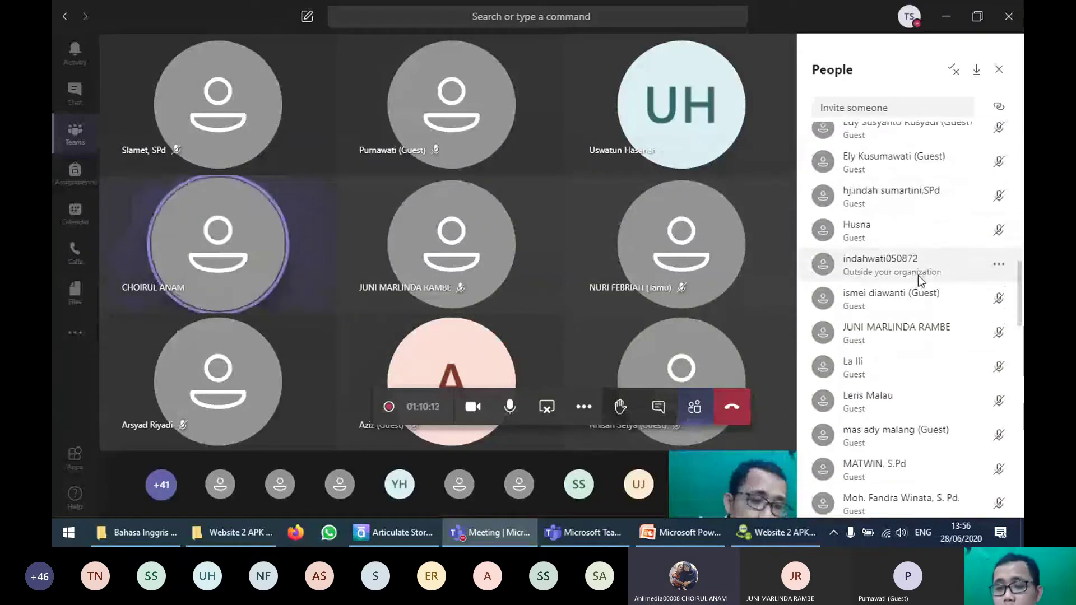
scroll(942, 313, down, 4)
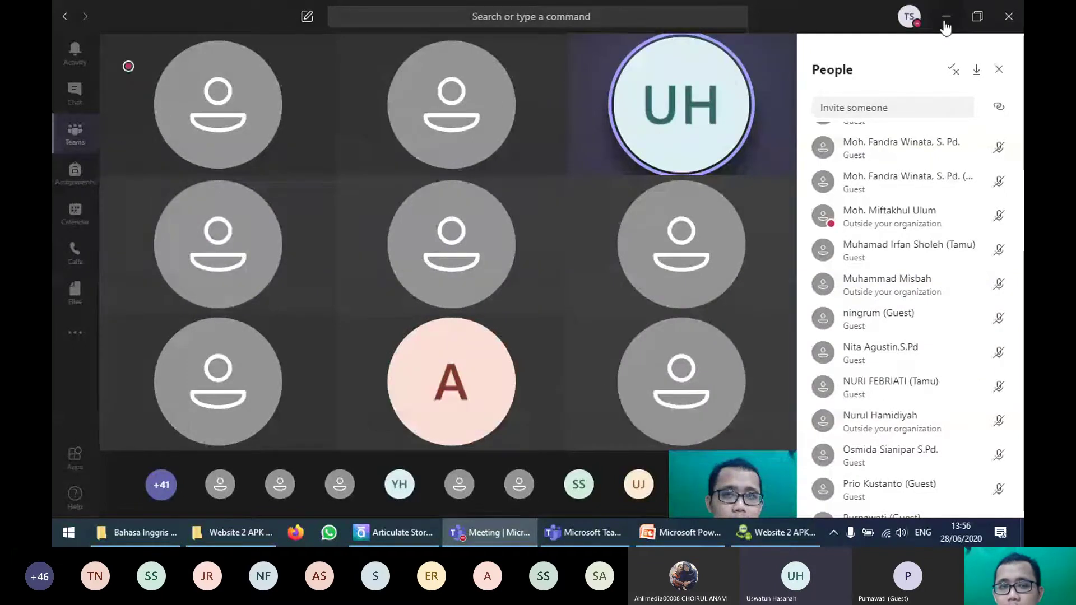
click(946, 22)
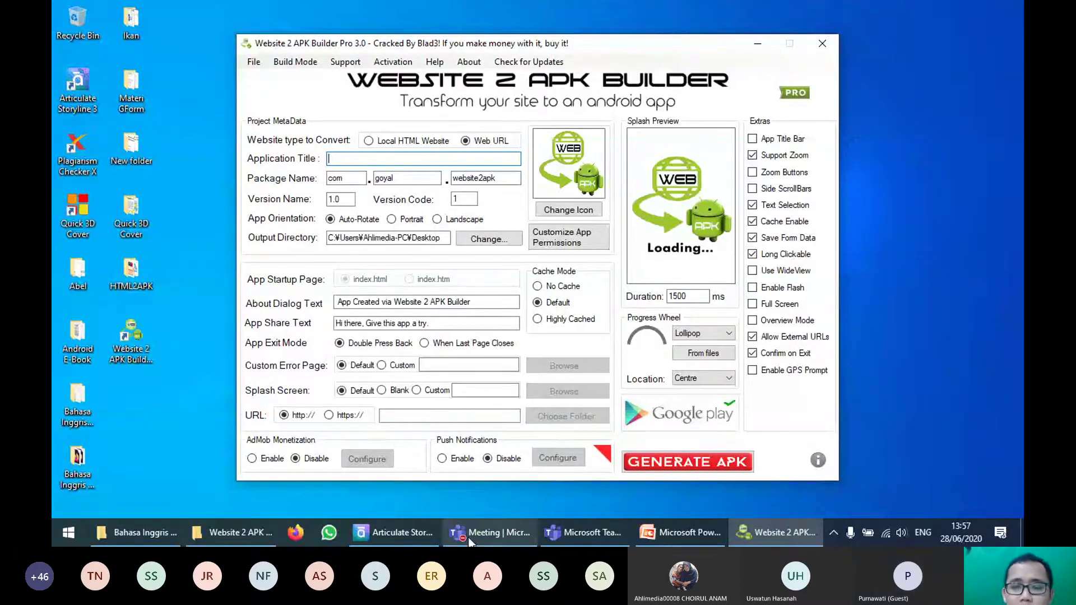
Step: Return to the Teams meeting and mute everyone, confirming the request
click(394, 532)
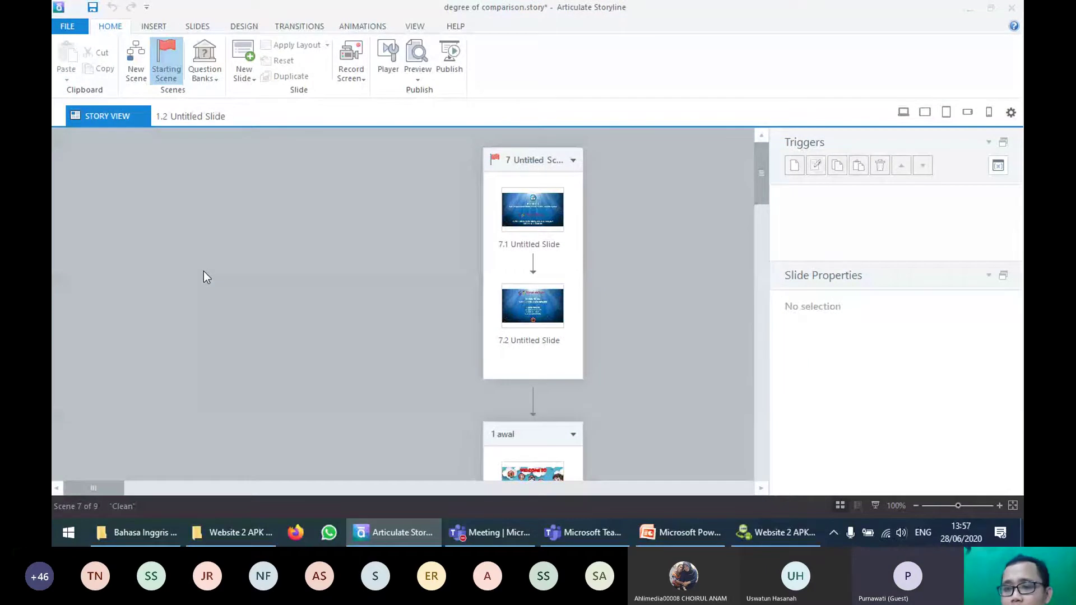
click(521, 534)
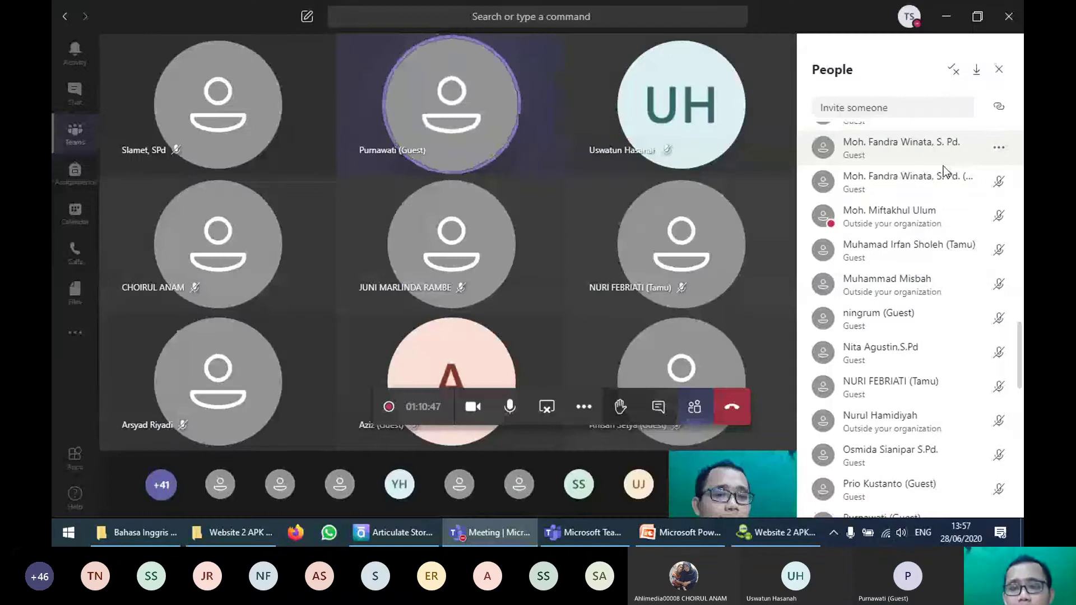
scroll(943, 171, up, 15)
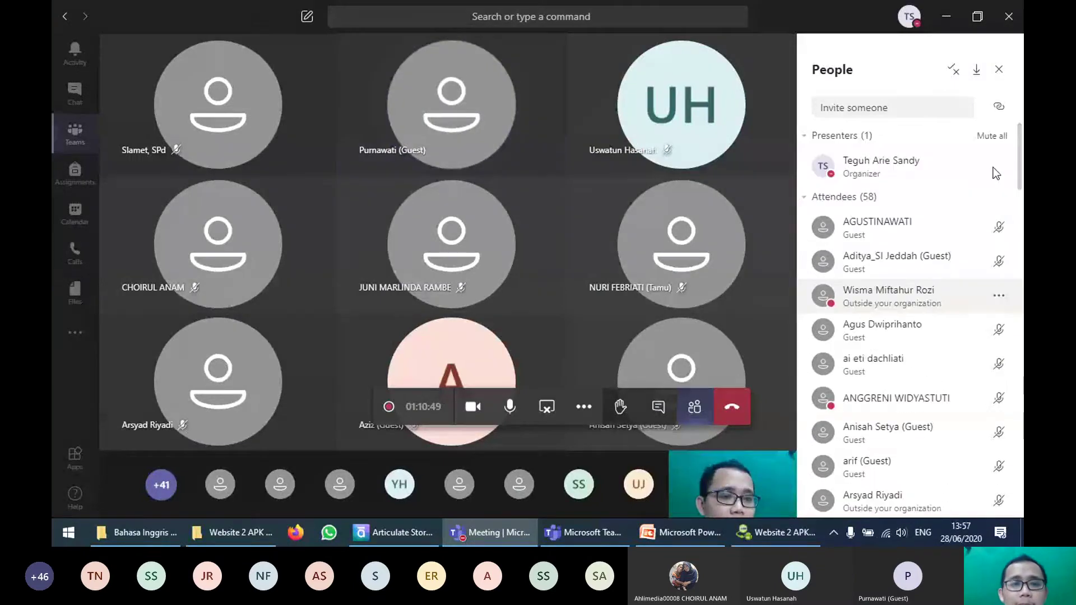
click(993, 145)
click(622, 284)
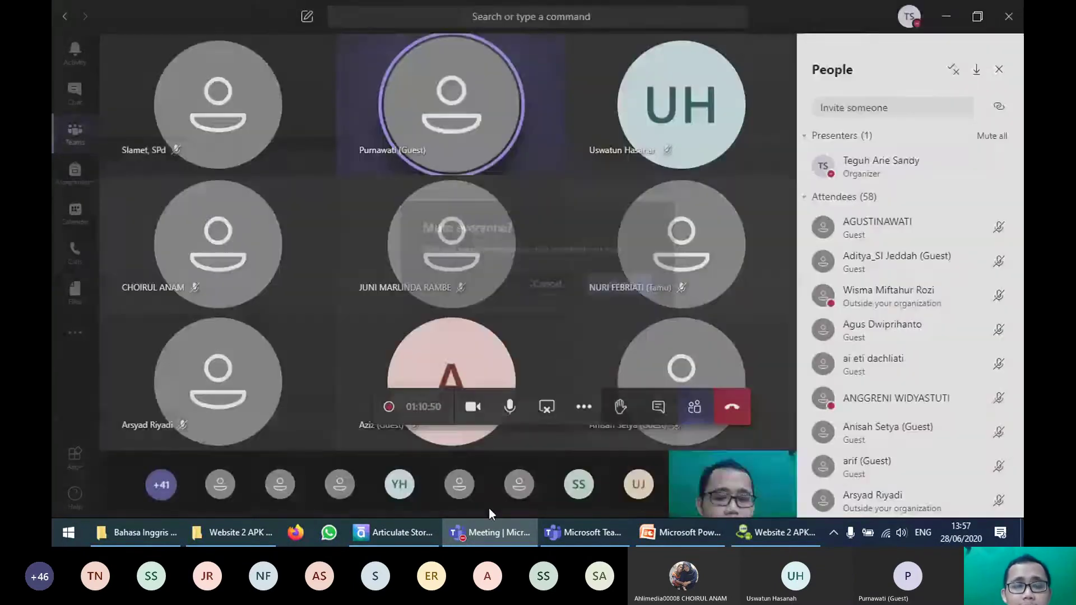
Step: Switch to Articulate Storyline and open the Web publish settings for the project
click(386, 537)
mouse_move(763, 170)
mouse_down()
mouse_move(761, 180)
mouse_move(763, 170)
mouse_up()
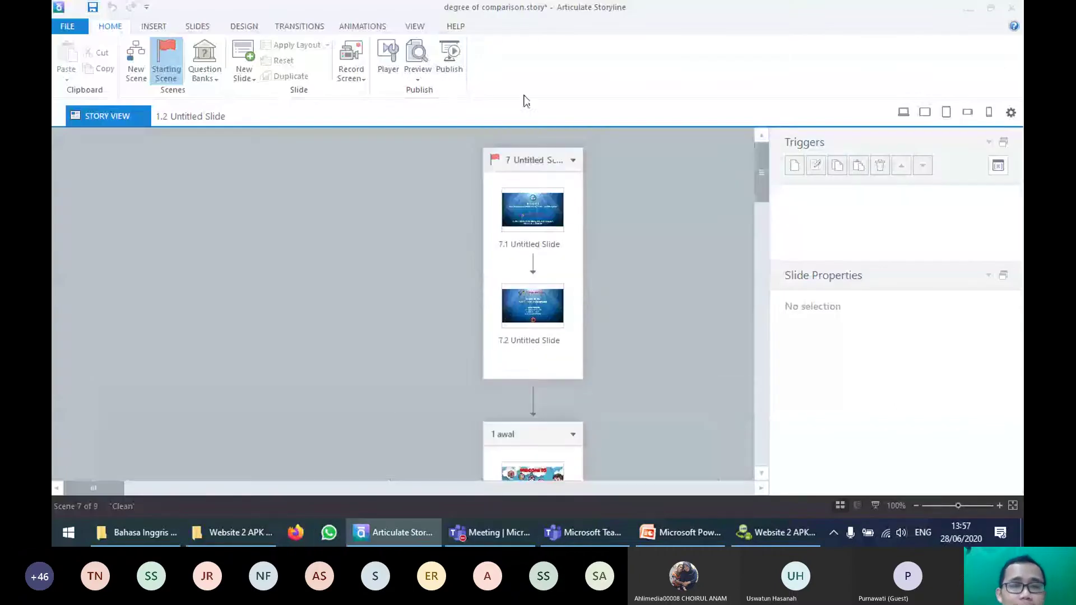
click(456, 53)
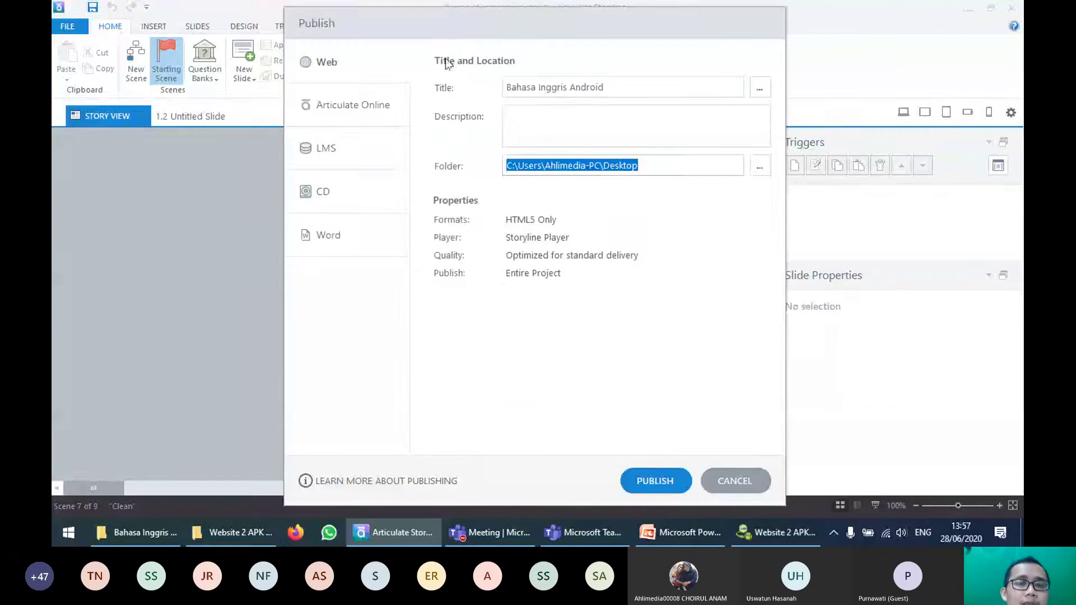
click(356, 67)
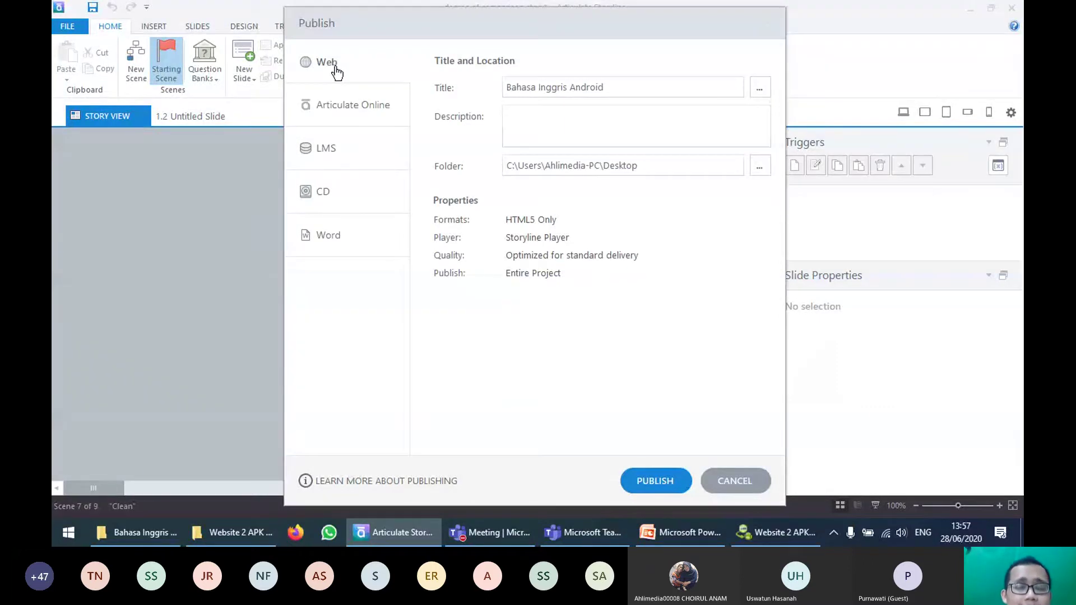
Step: Set the publish format of the Bahasa Inggris Android project to HTML5 only
click(531, 221)
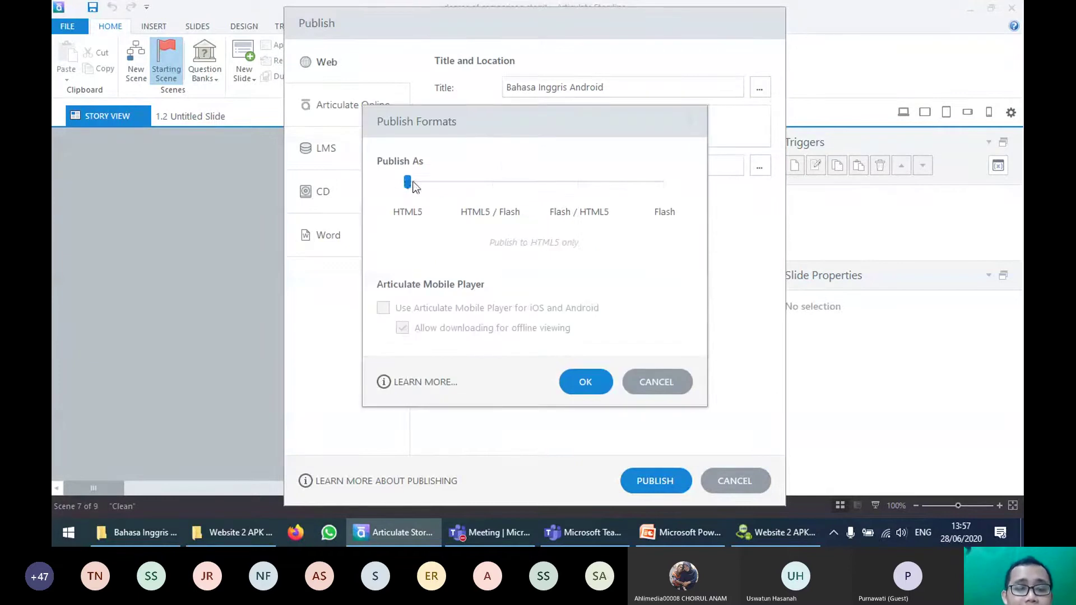
drag(412, 182, 492, 183)
click(499, 186)
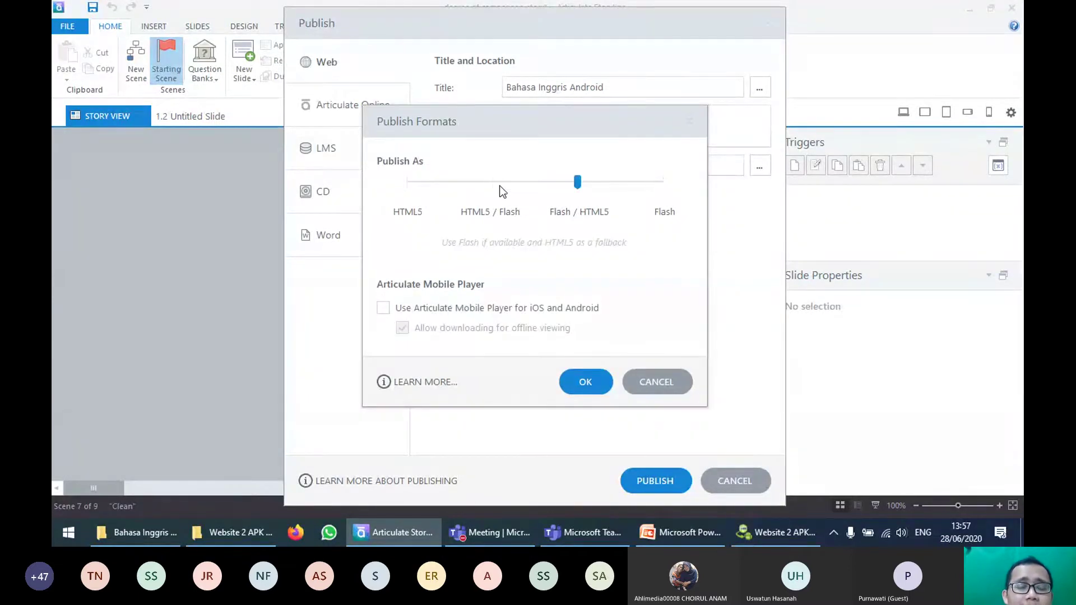
click(500, 186)
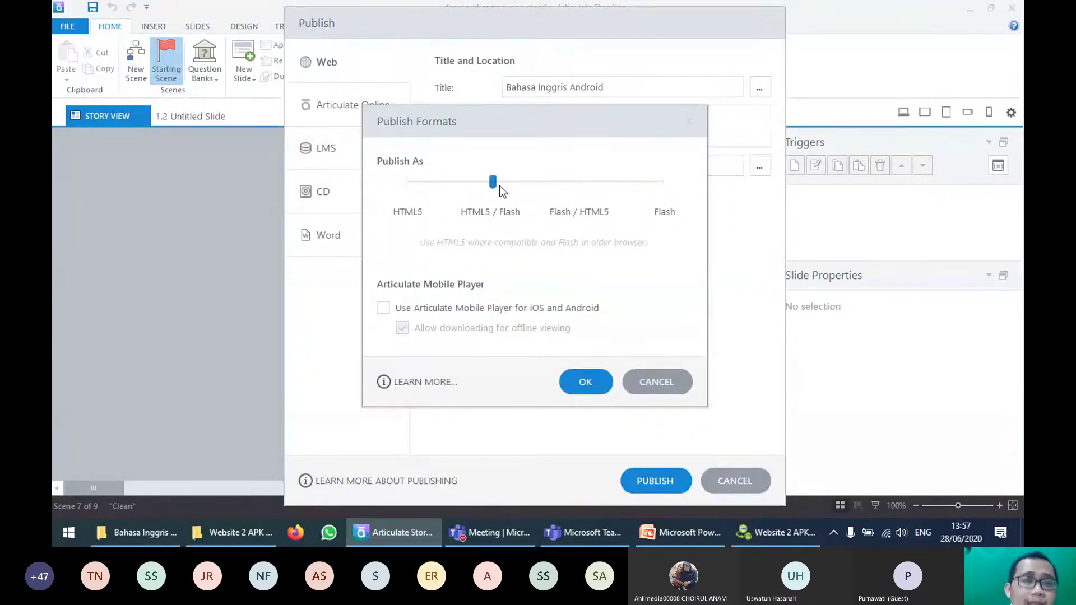
click(409, 182)
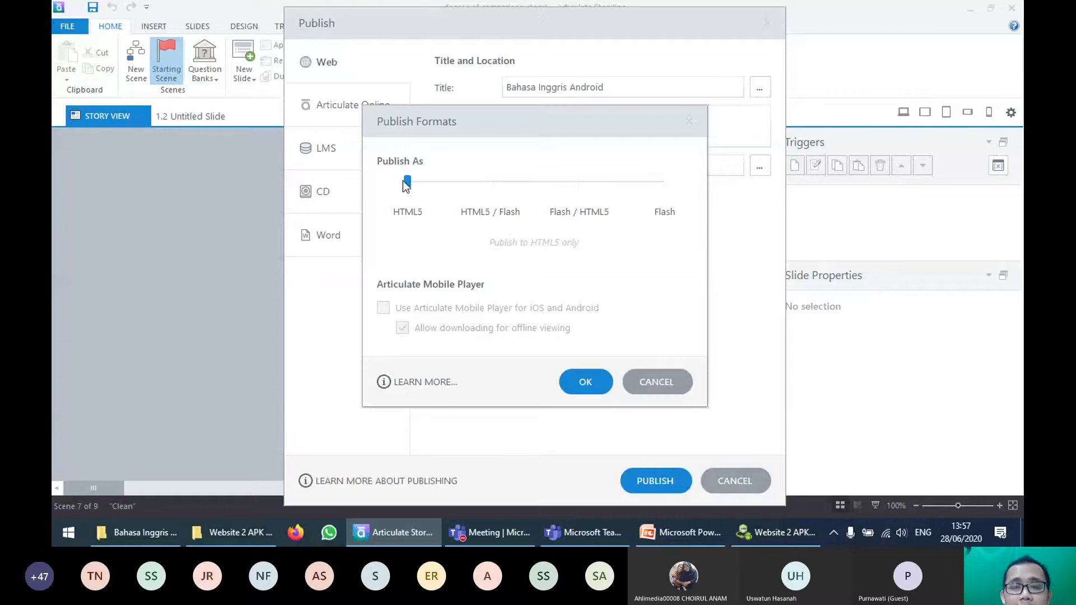
click(595, 391)
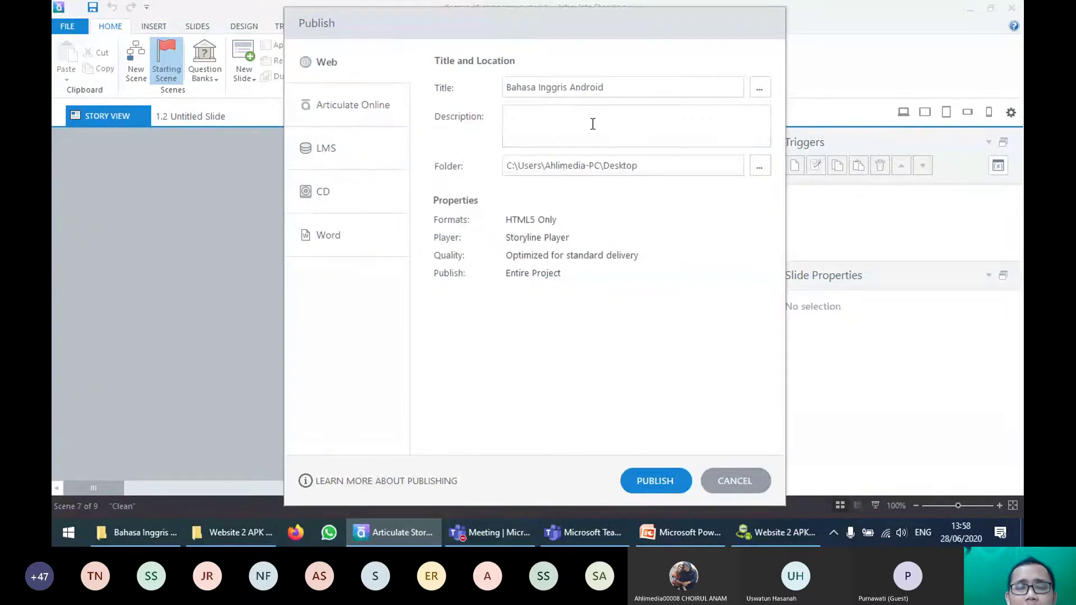
click(629, 87)
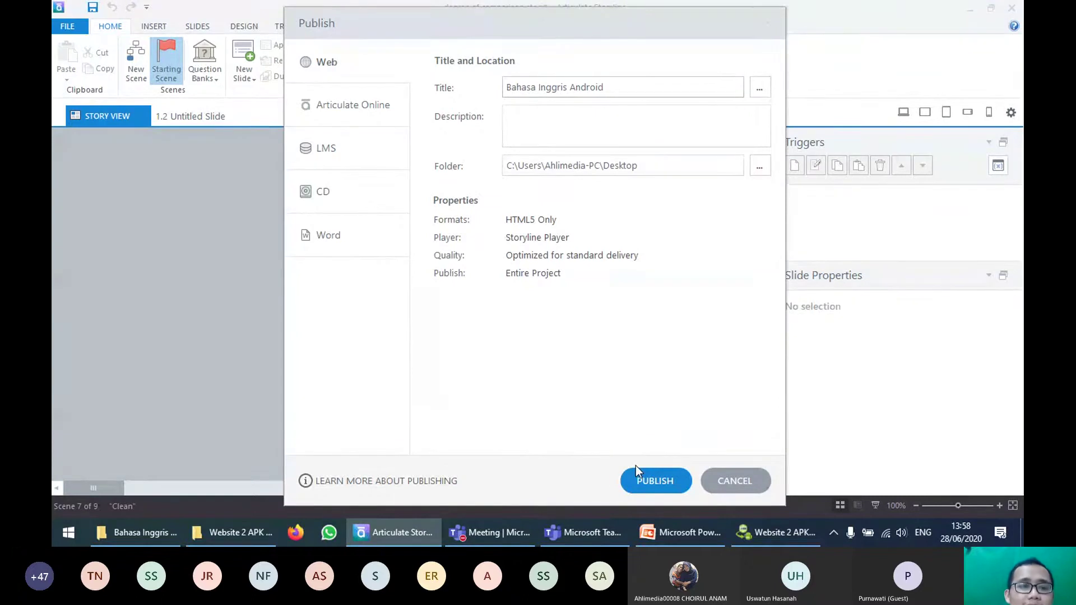
Step: Switch to File Explorer, open the HTML2APK folder on the Desktop and select the HTML2APK installer
click(138, 532)
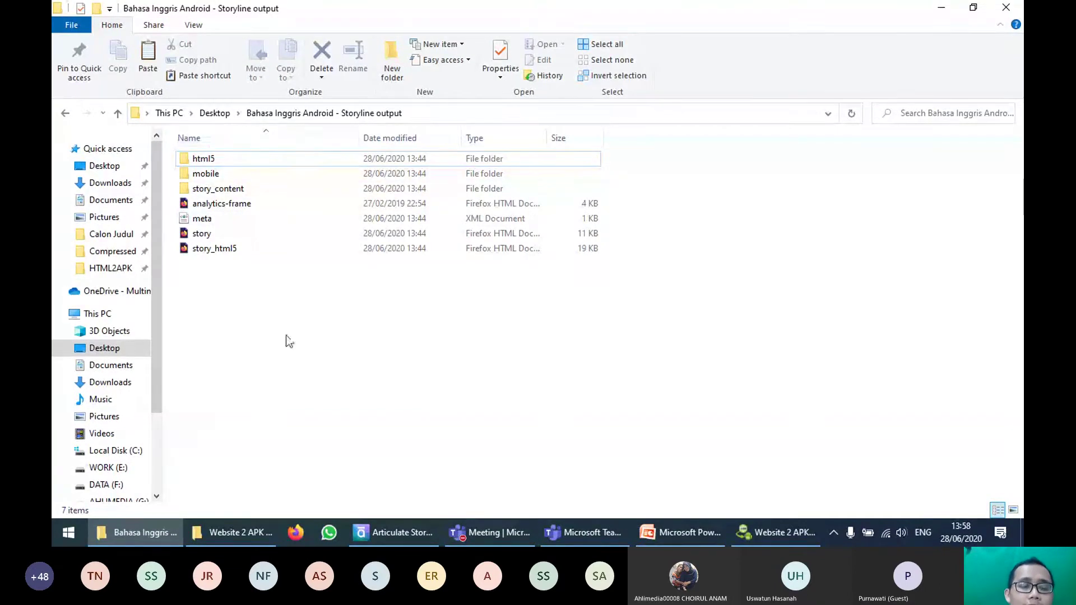
click(254, 530)
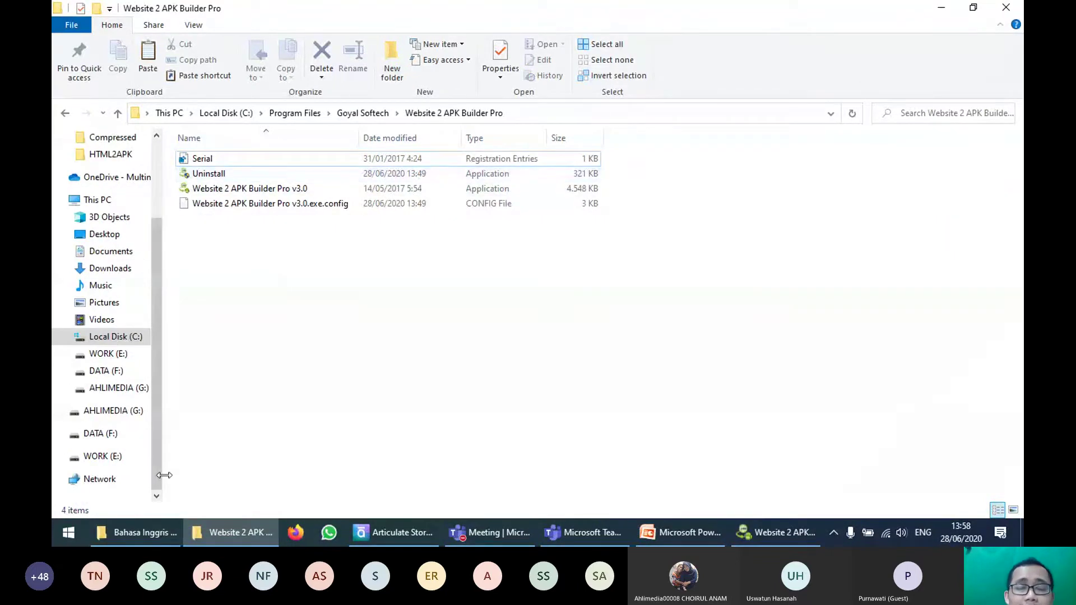
click(105, 236)
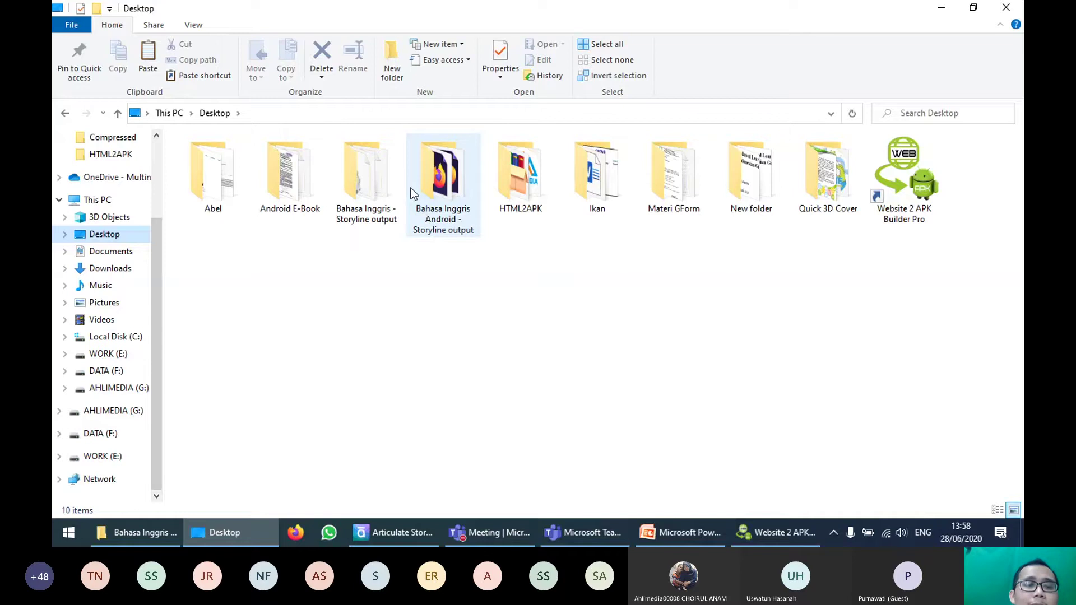
double_click(522, 184)
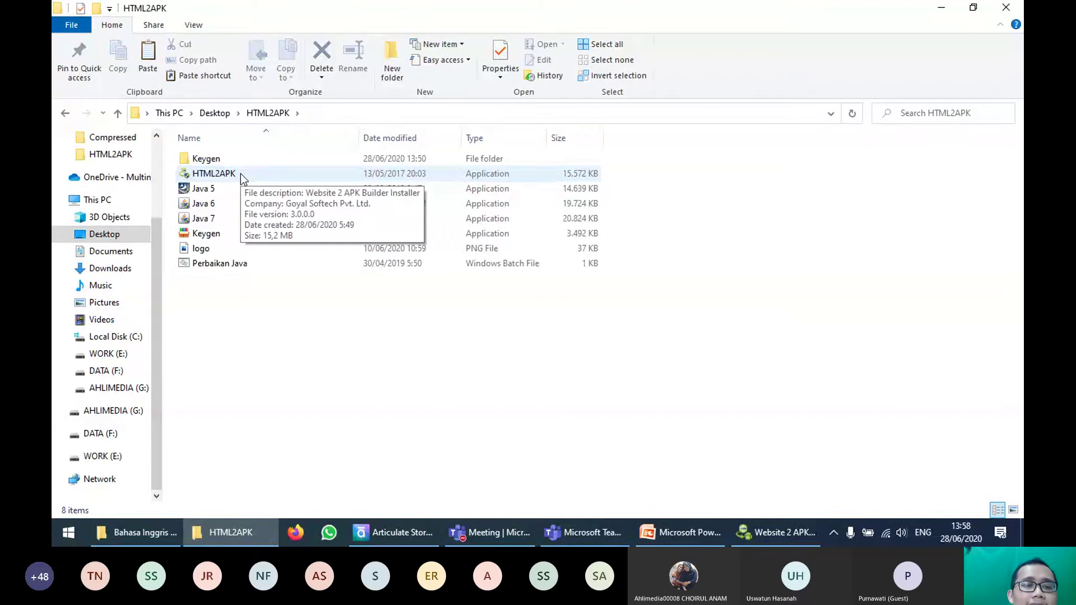
click(241, 174)
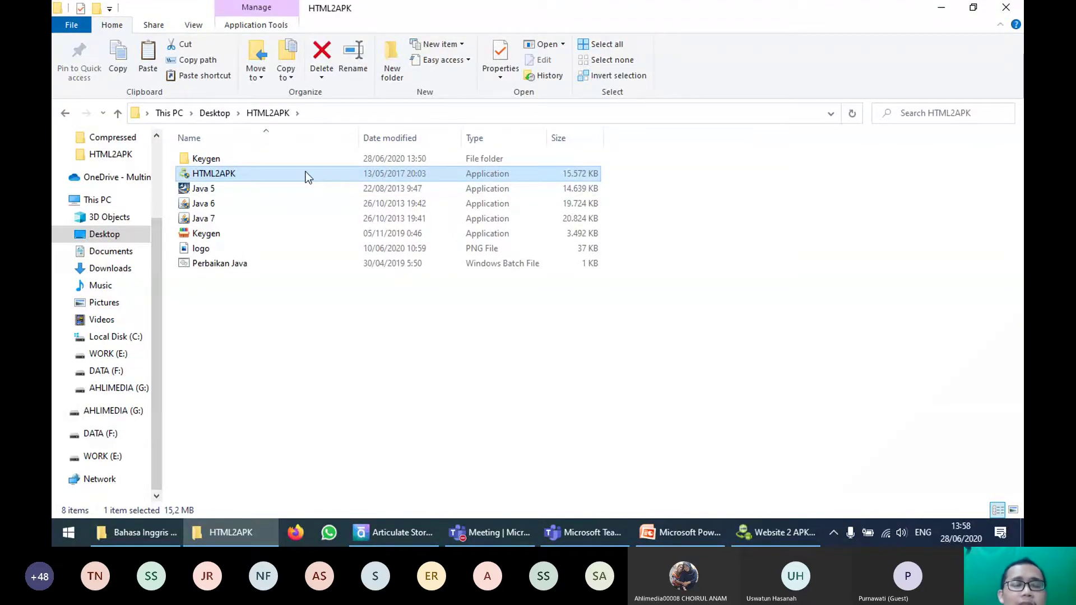
click(230, 238)
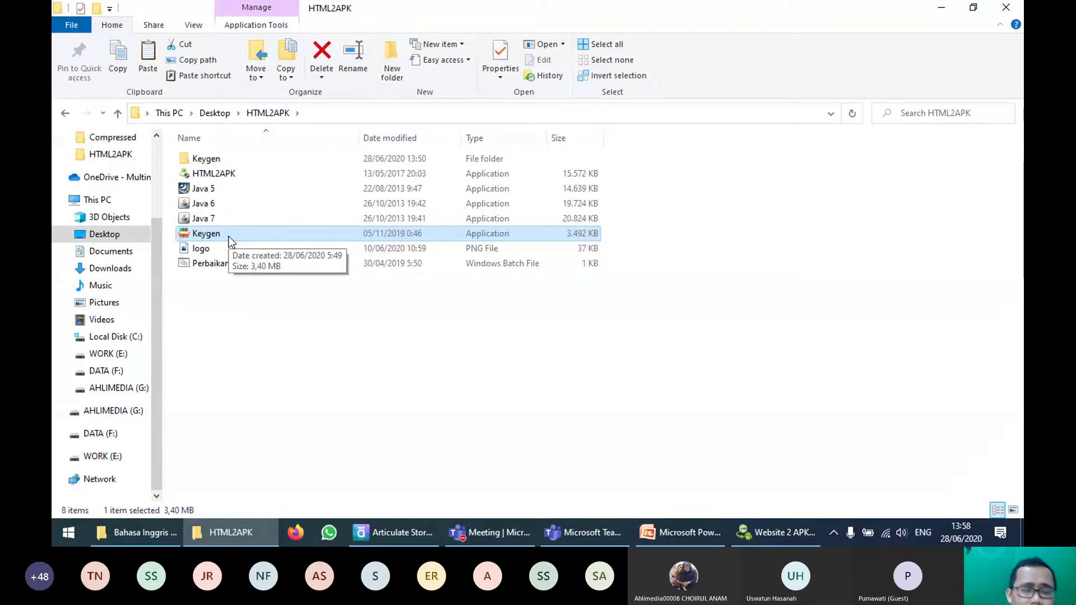
right_click(230, 241)
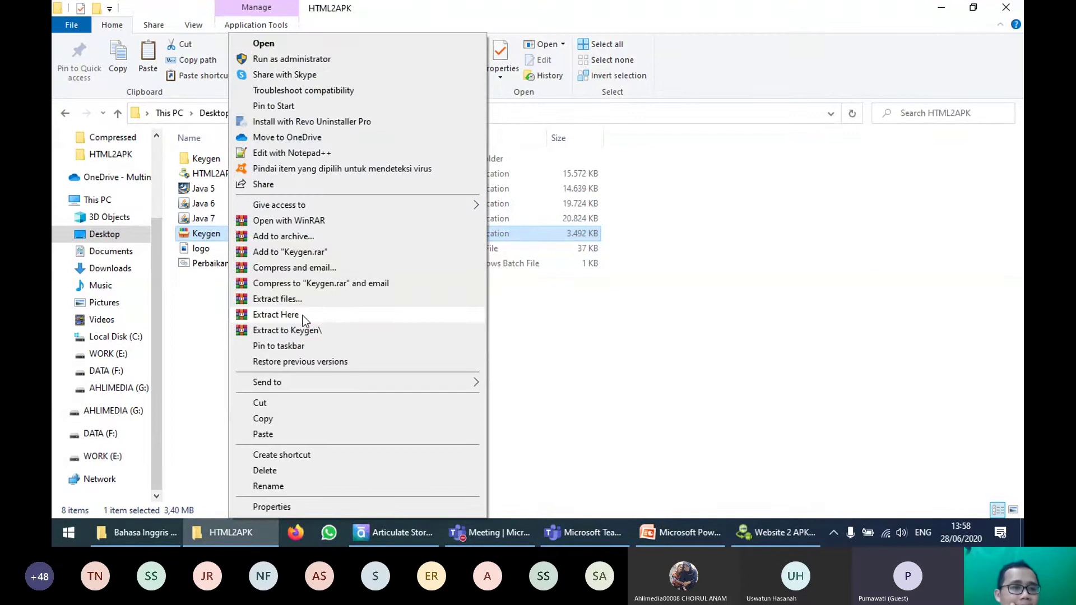
click(193, 325)
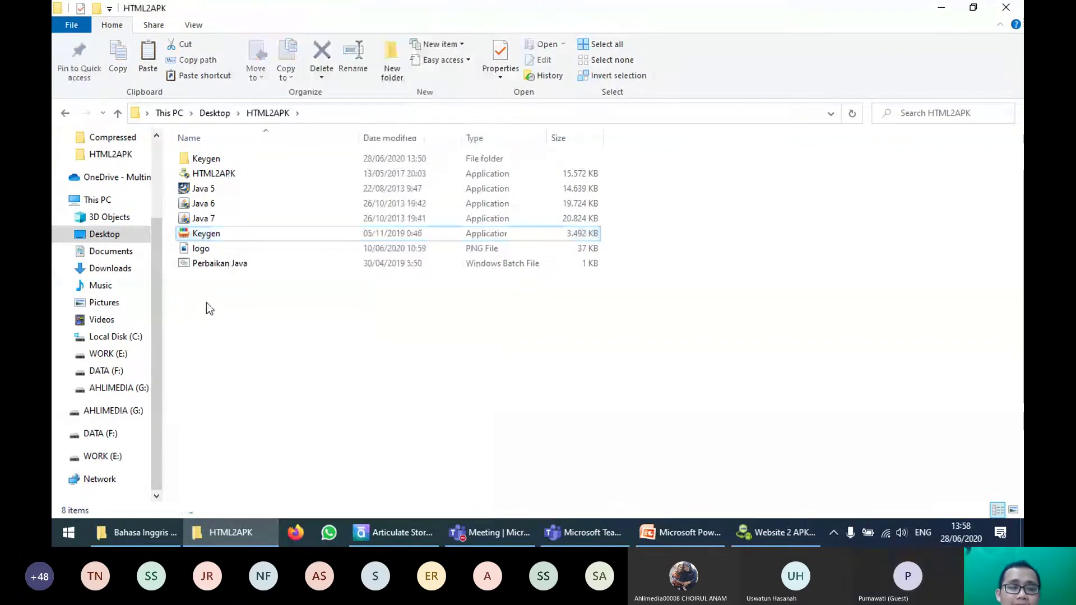
Step: Copy Serial and Website 2 APK Builder Pro v3.0 from the Keygen folder into C:\Program Files\Goyal Softech\Website 2 APK Builder Pro, replacing the same-named files
double_click(230, 159)
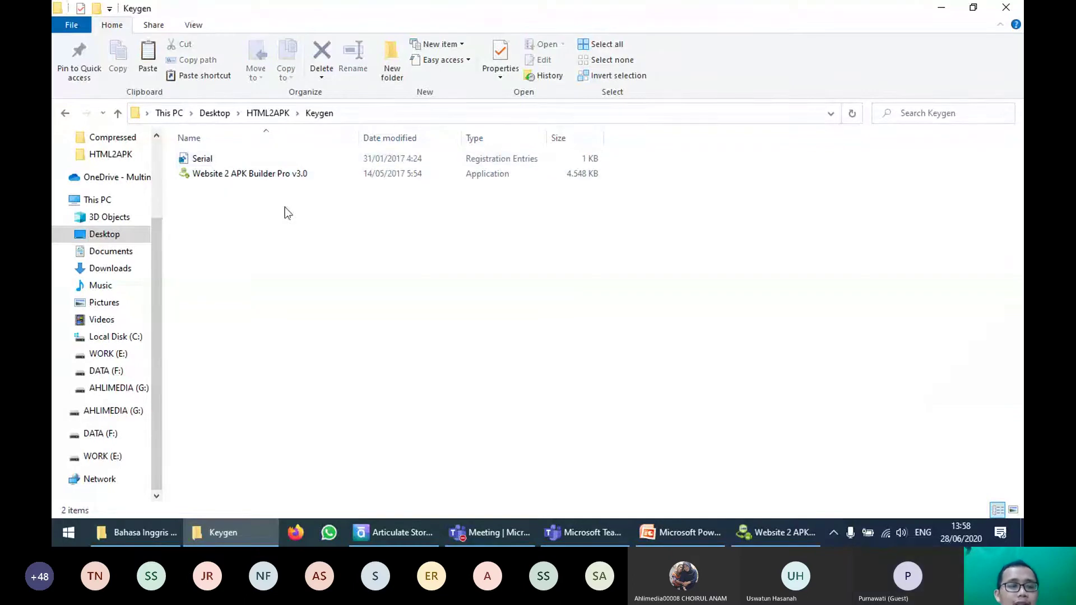
drag(335, 216, 169, 128)
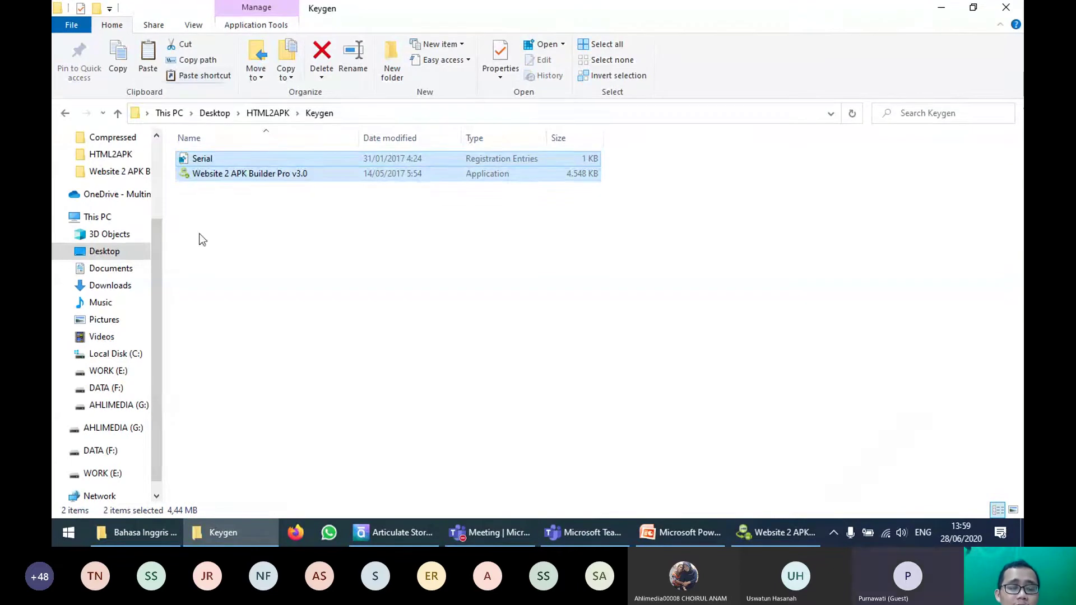
click(137, 355)
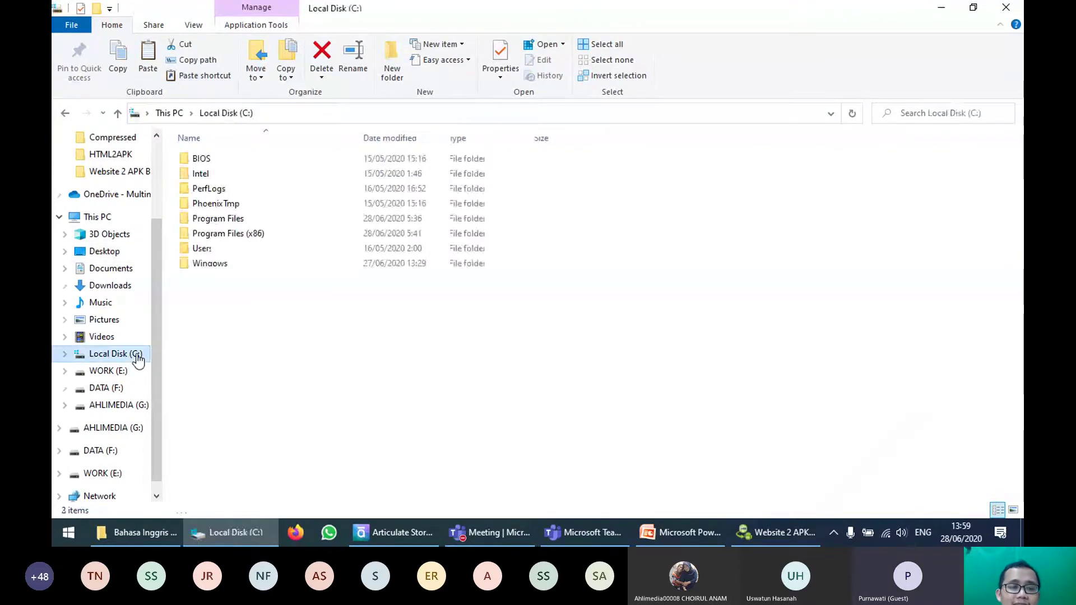
double_click(218, 218)
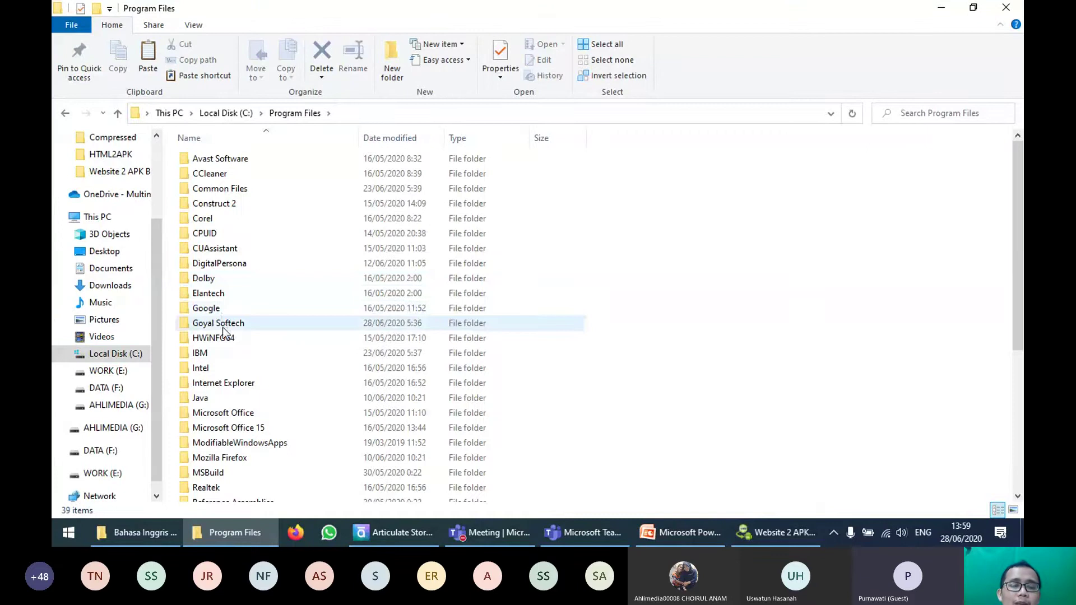
click(241, 325)
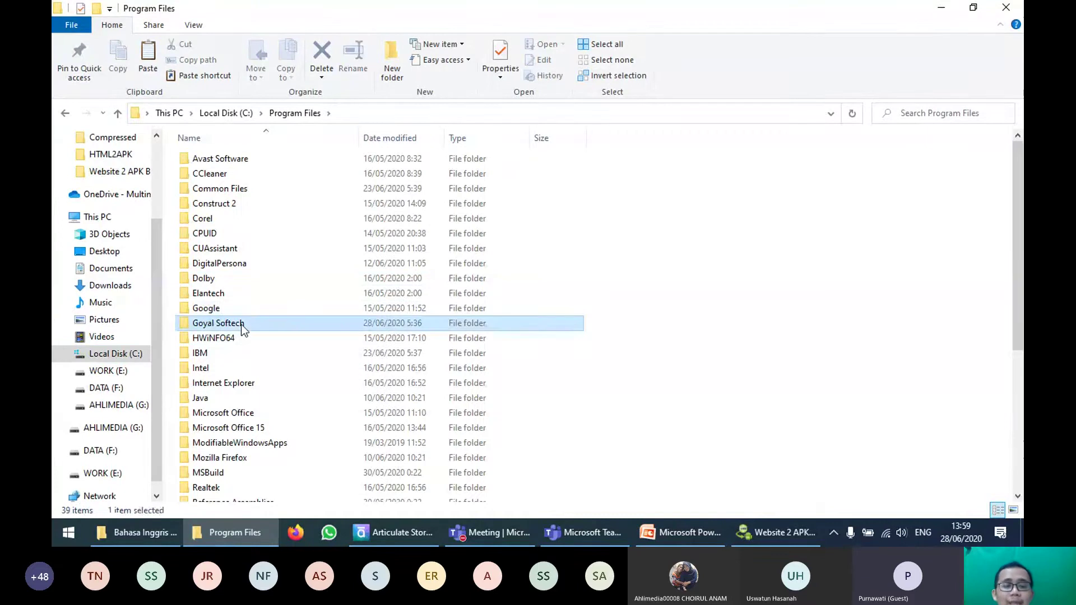
double_click(241, 324)
double_click(262, 160)
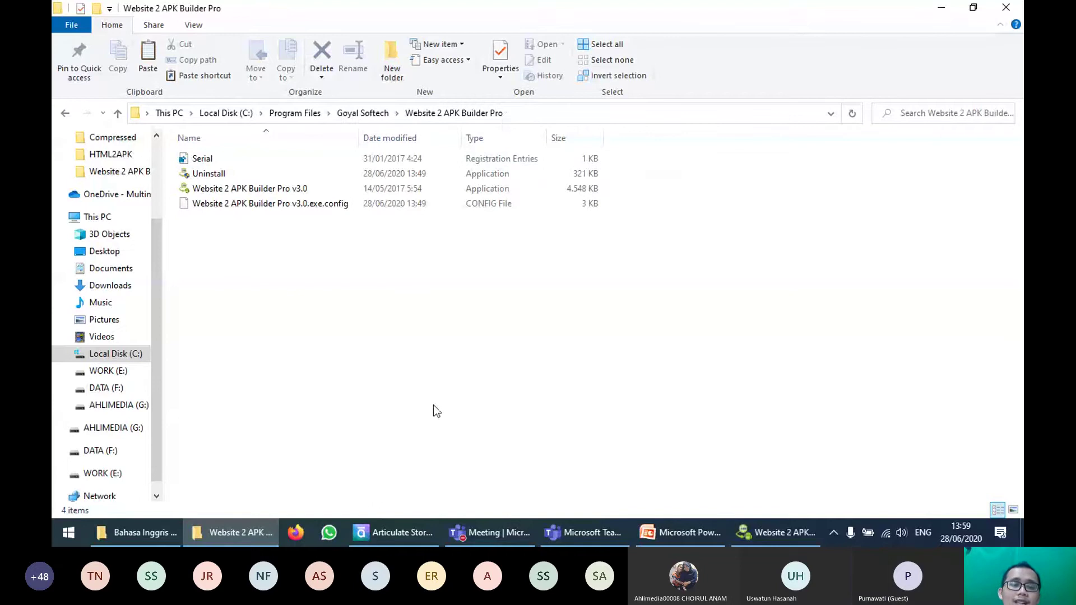
key(ctrl+v)
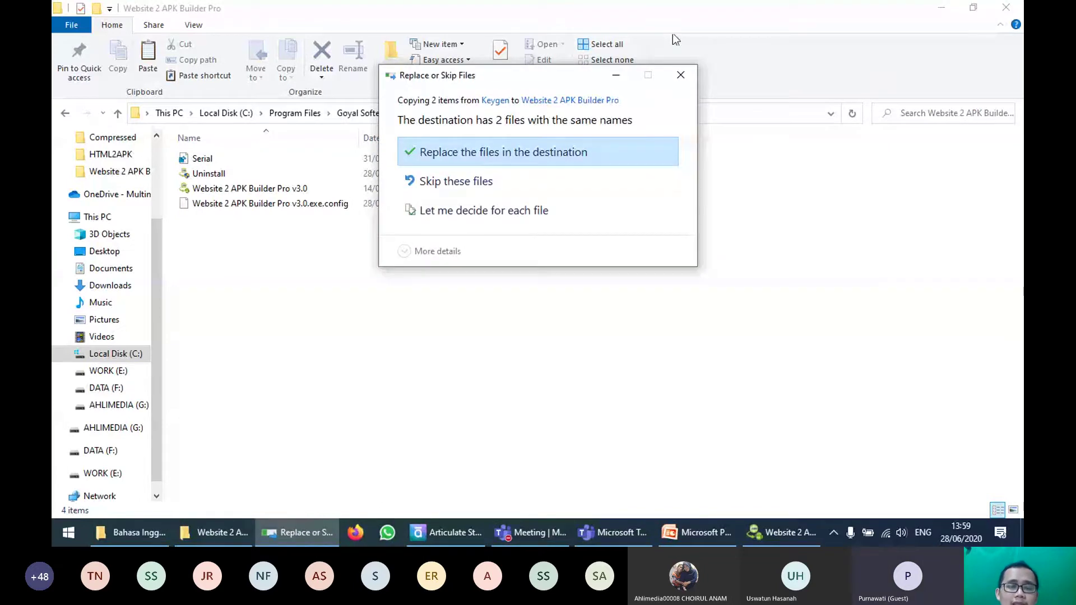
key(Return)
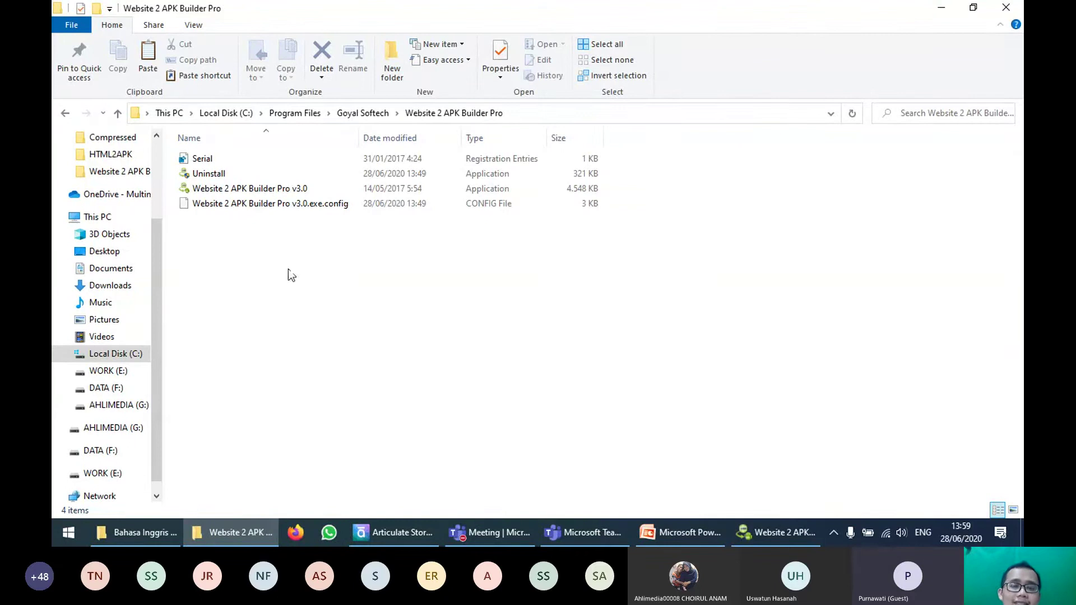
double_click(203, 160)
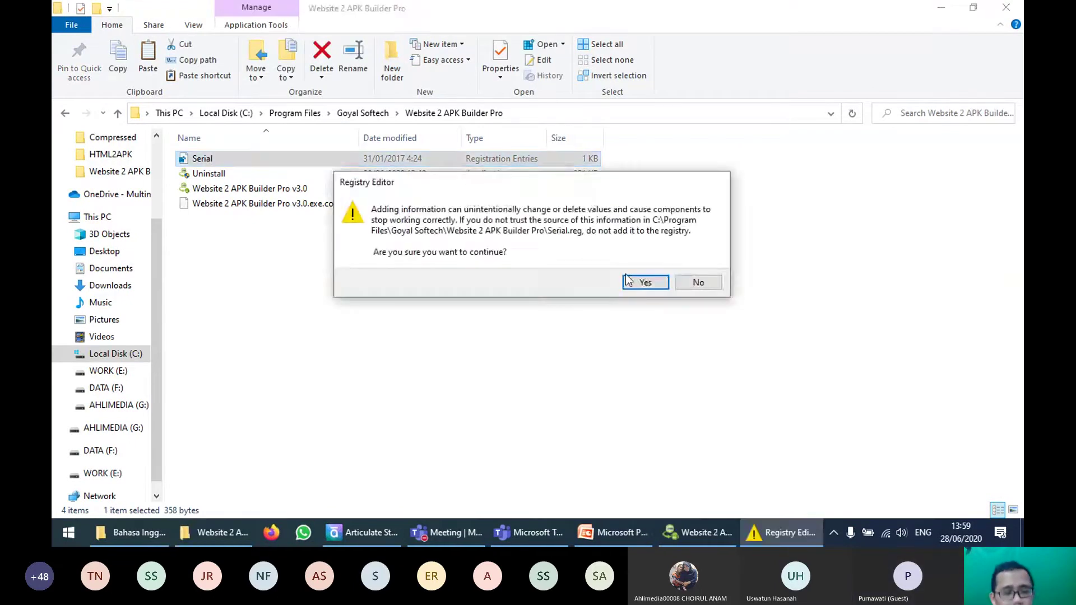
click(708, 285)
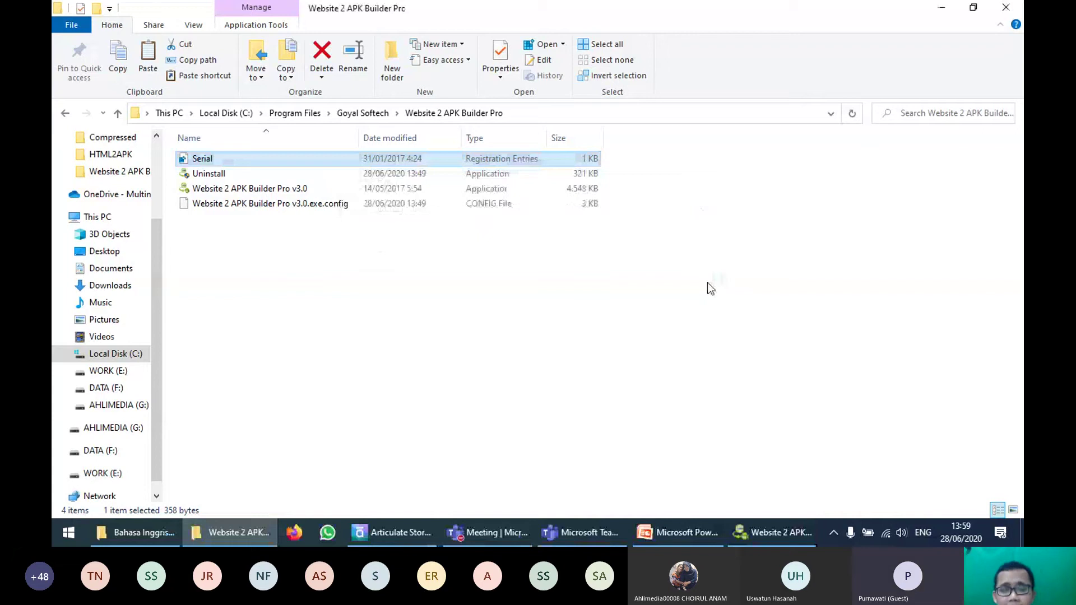
click(744, 218)
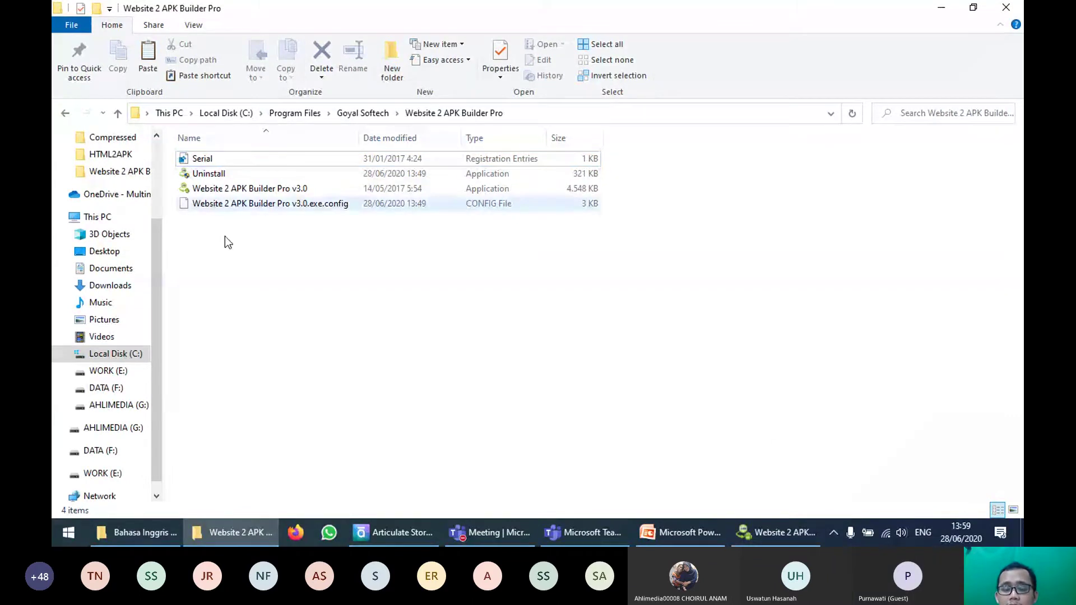
Step: Switch to the Microsoft Teams meeting and mute everyone in it
click(488, 528)
click(993, 135)
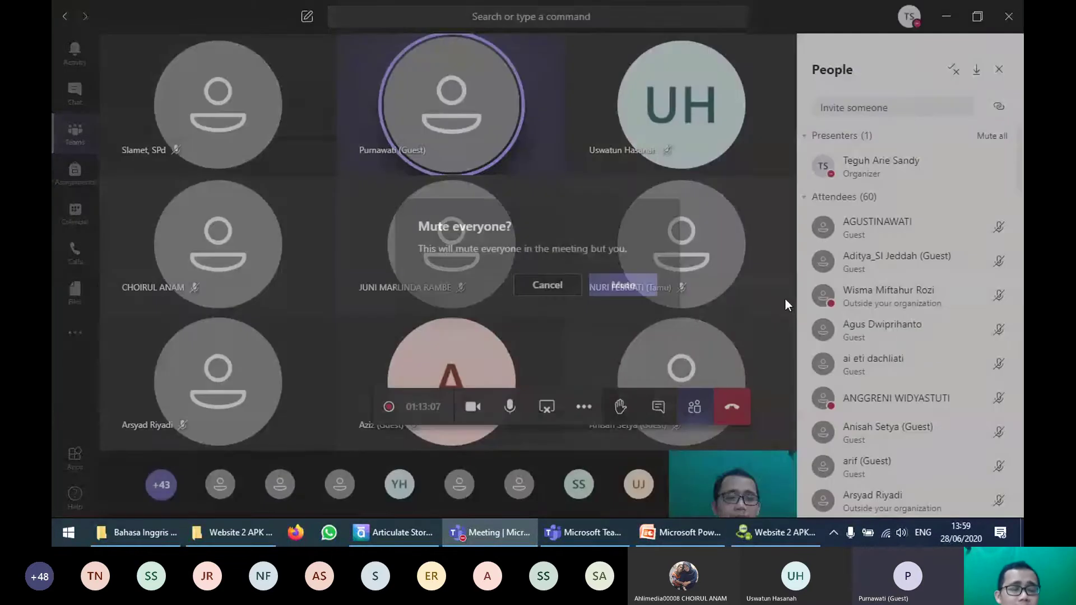
click(625, 288)
Step: View the Bahasa Inggris Android - Storyline output folder and go up to the Desktop folder
click(133, 532)
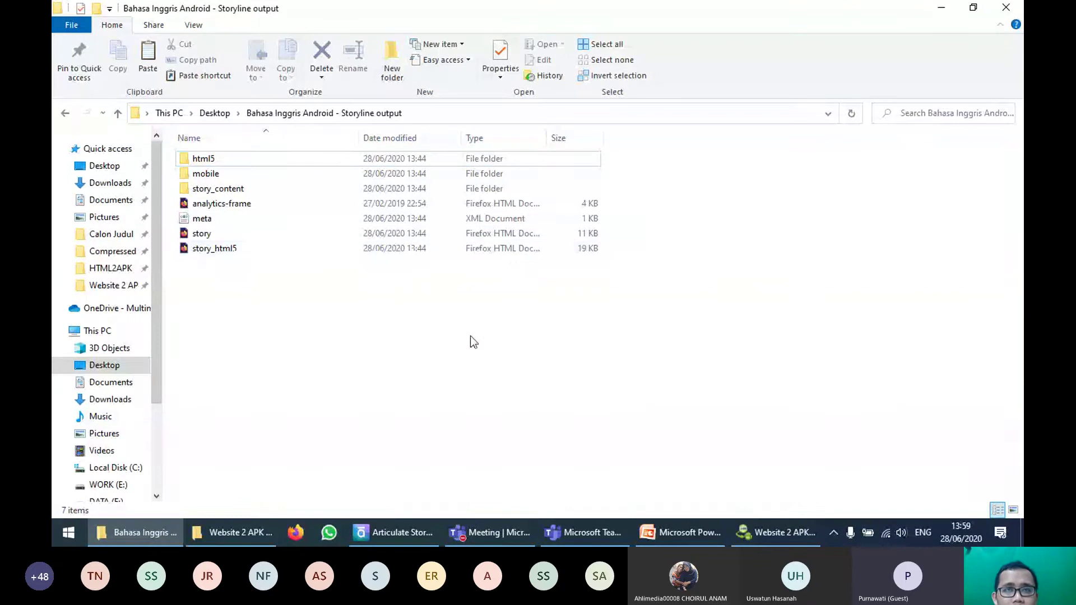
mouse_move(494, 541)
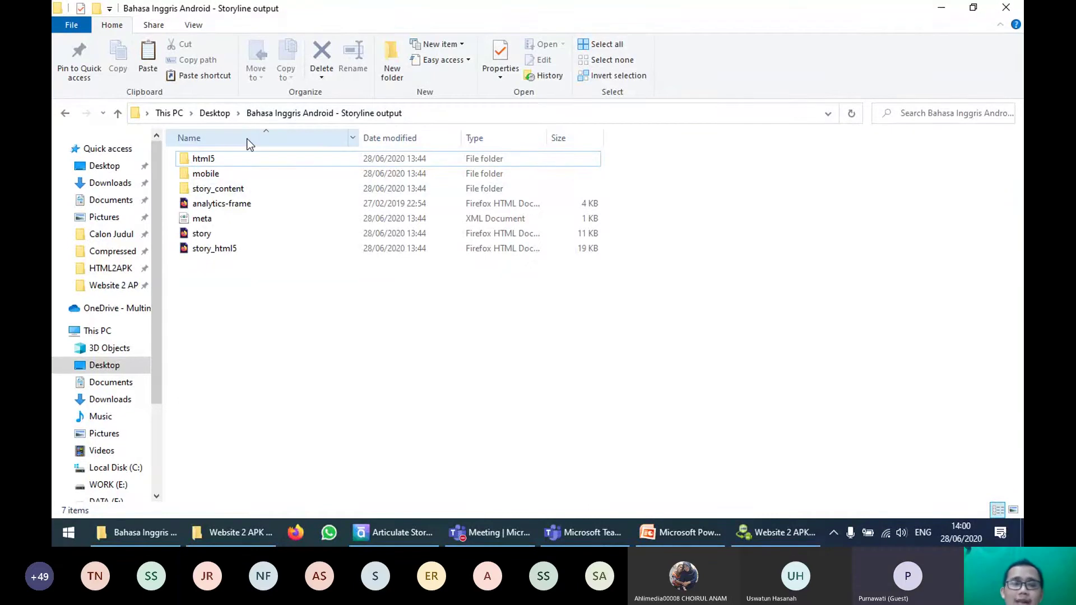
click(216, 113)
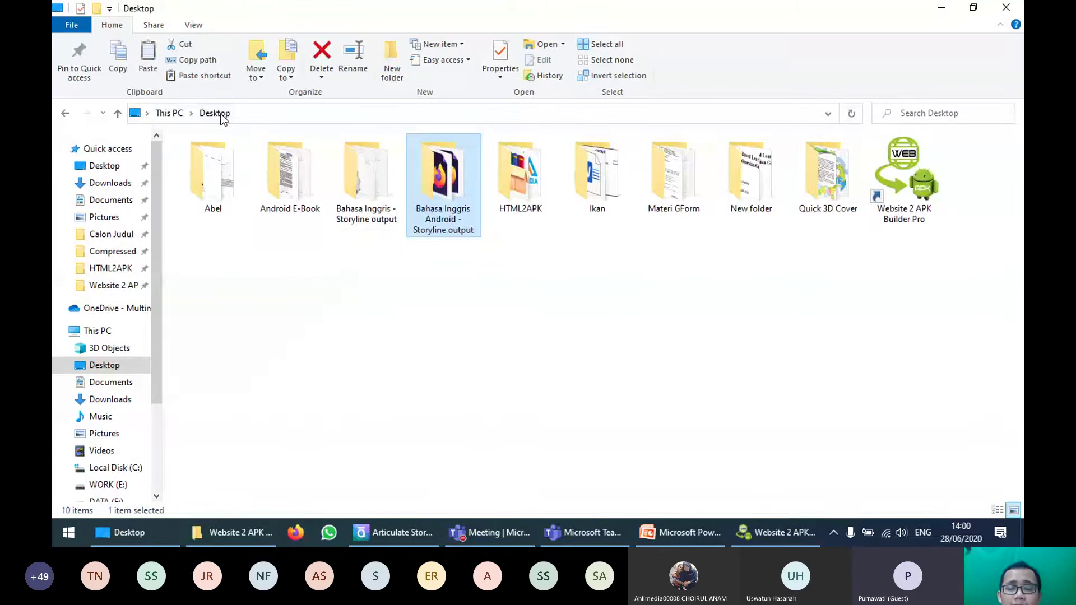
click(506, 303)
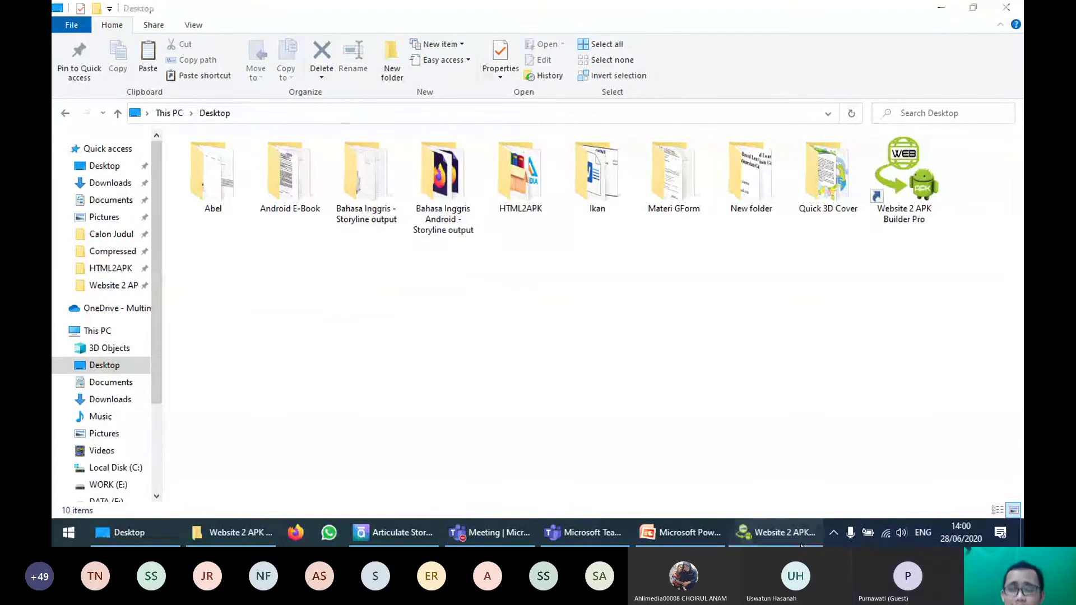
Step: Switch to Website 2 APK Builder Pro and minimize the windows behind it
click(802, 541)
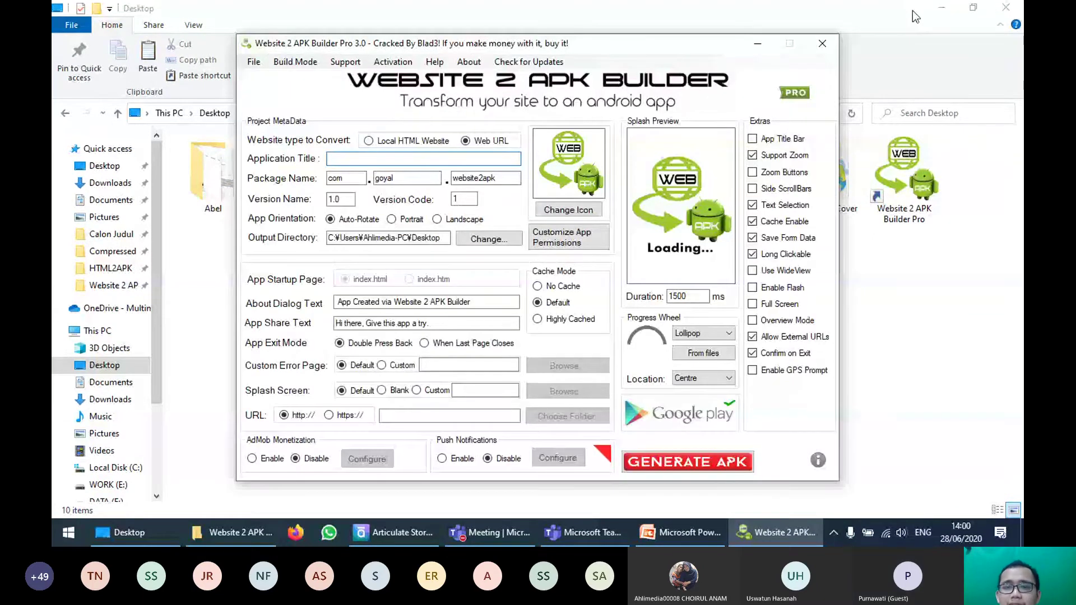
click(940, 10)
click(942, 11)
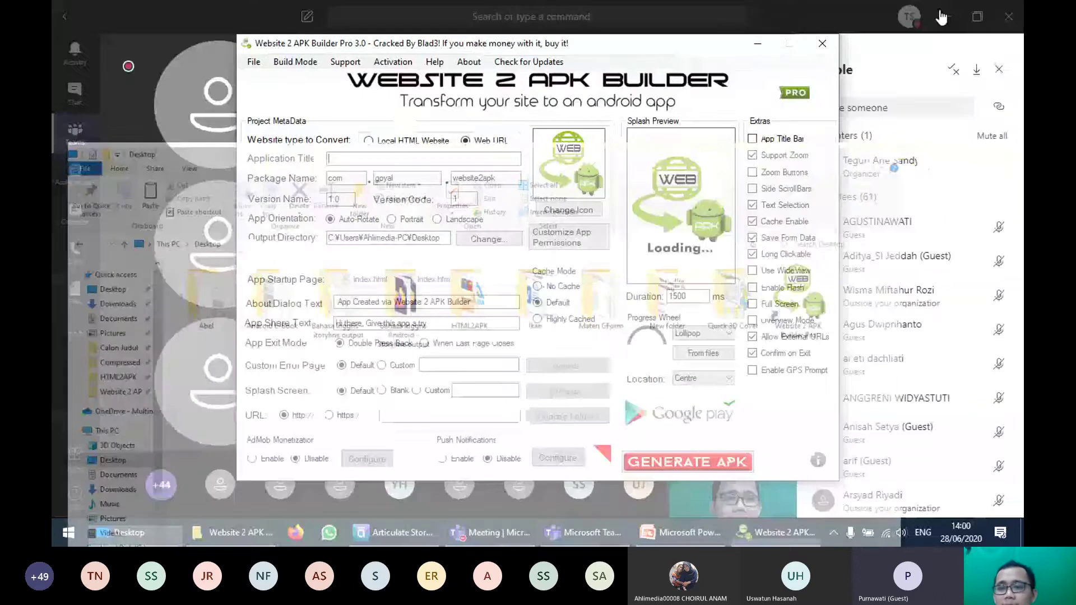
Step: Cancel the Publish dialog in Articulate Storyline and minimize all windows behind Website 2 APK Builder Pro
click(957, 16)
click(956, 9)
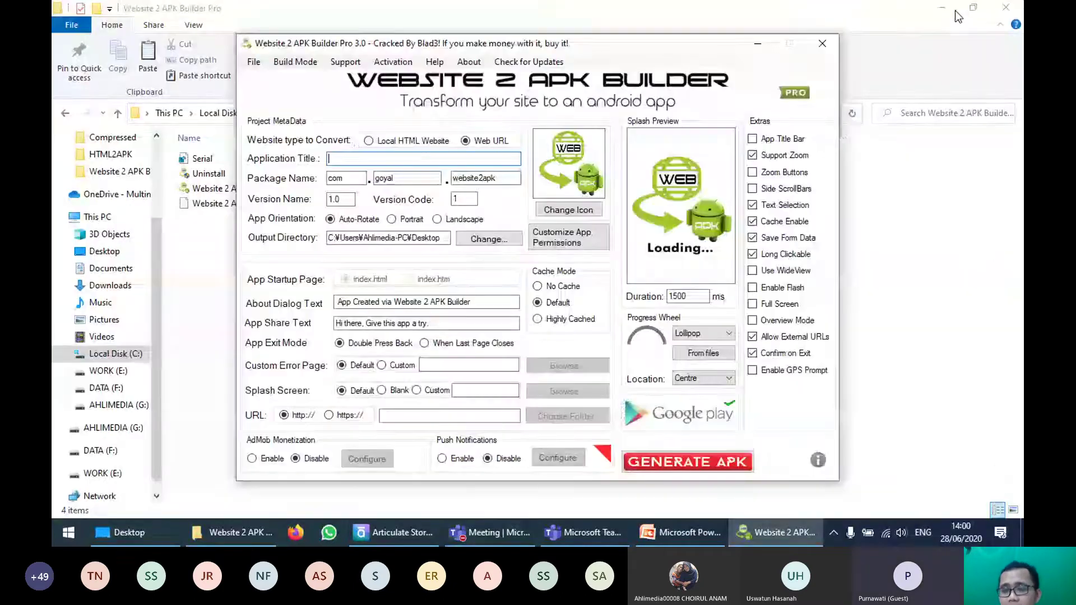
click(947, 10)
click(950, 16)
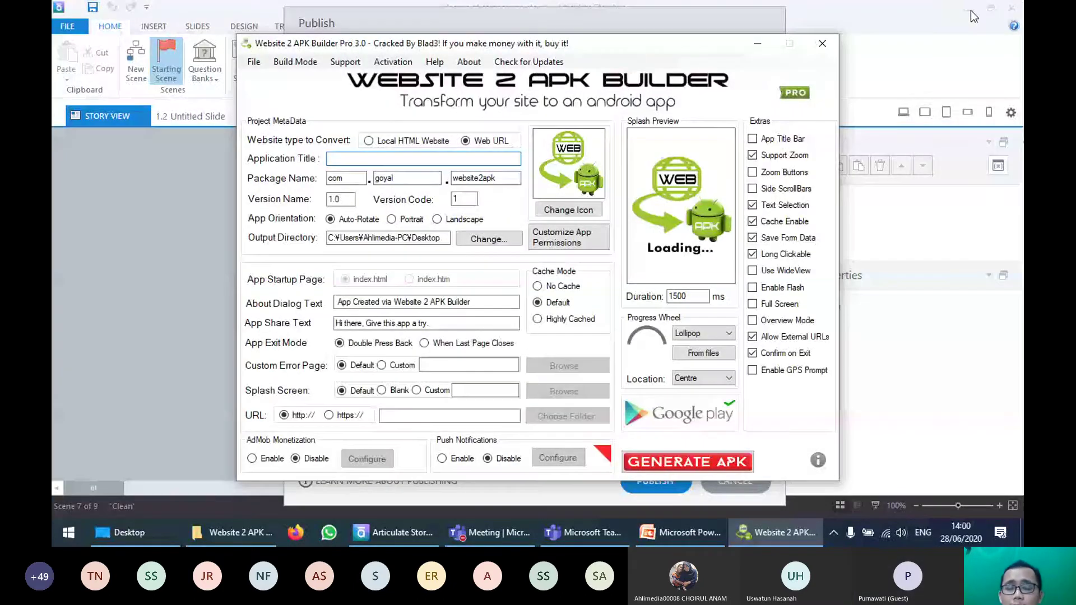
click(758, 43)
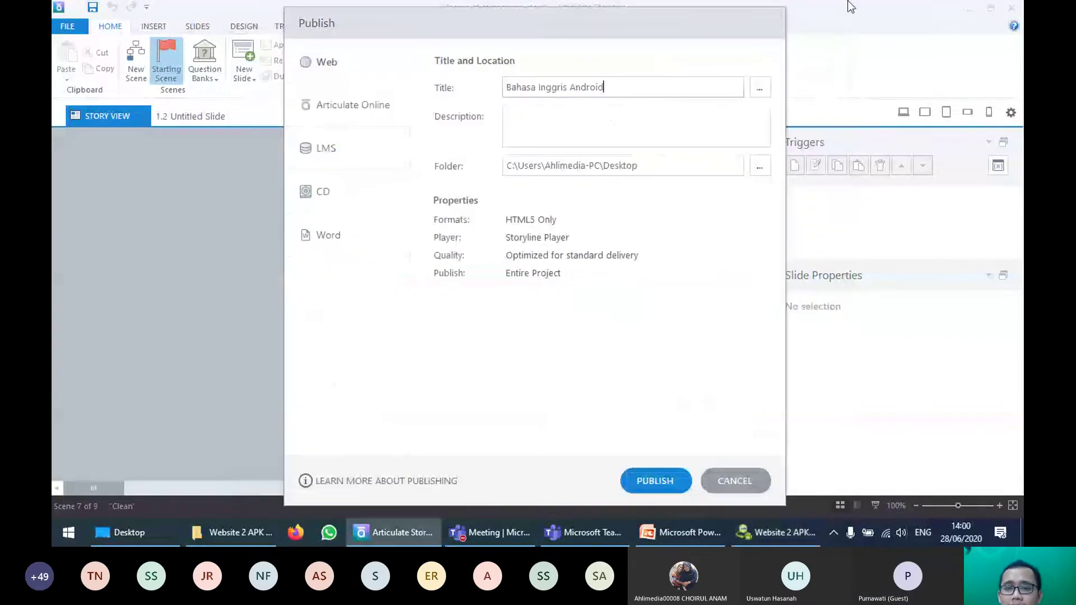
click(747, 480)
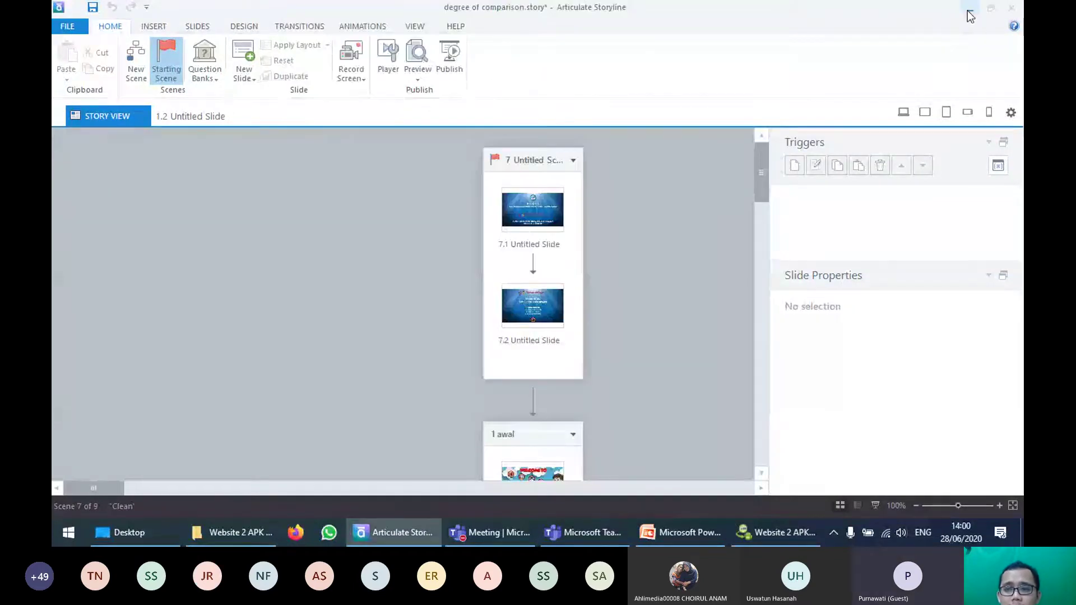
click(968, 11)
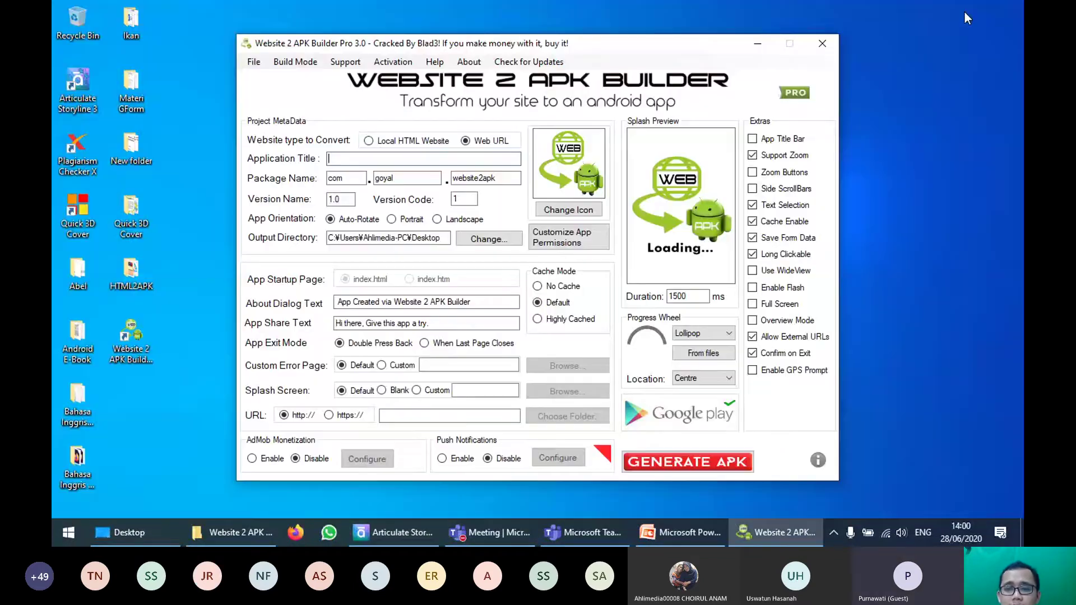
click(1008, 135)
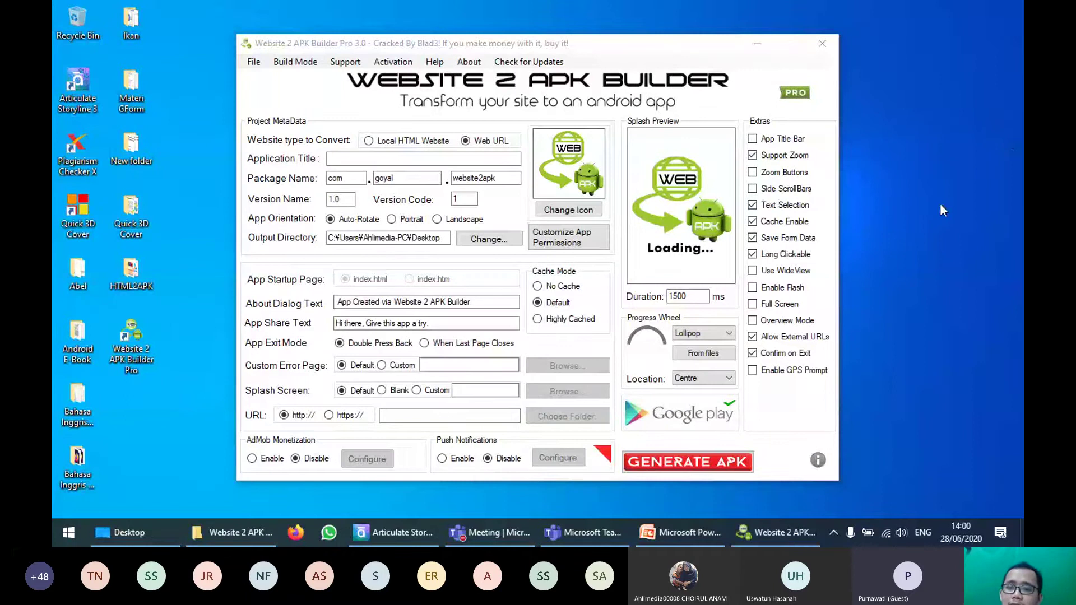
Step: Switch to the Microsoft Teams meeting, mute everyone again and minimize the meeting window
click(490, 532)
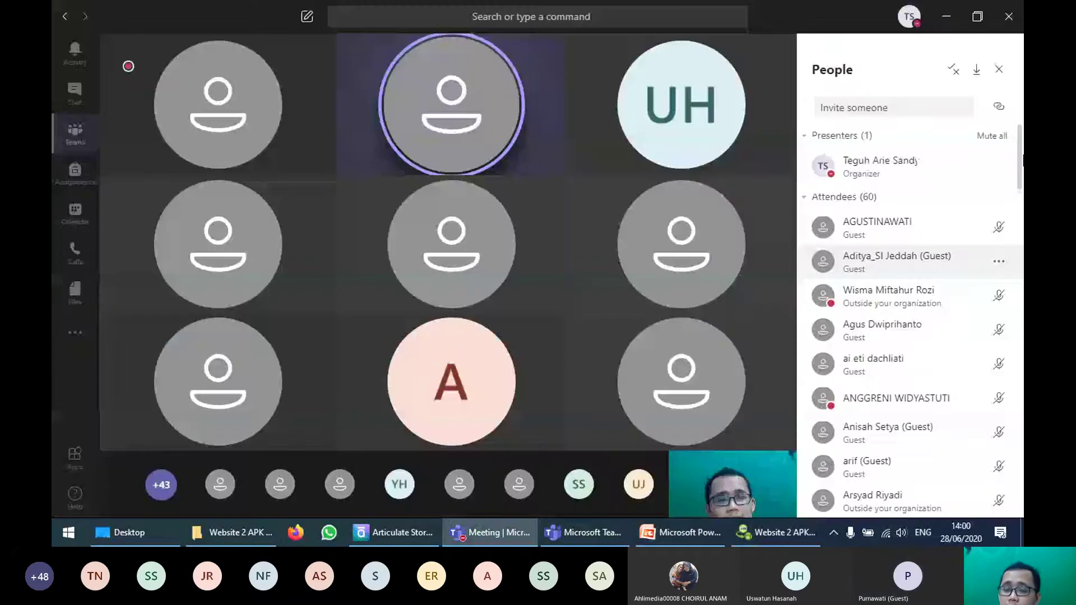
click(993, 135)
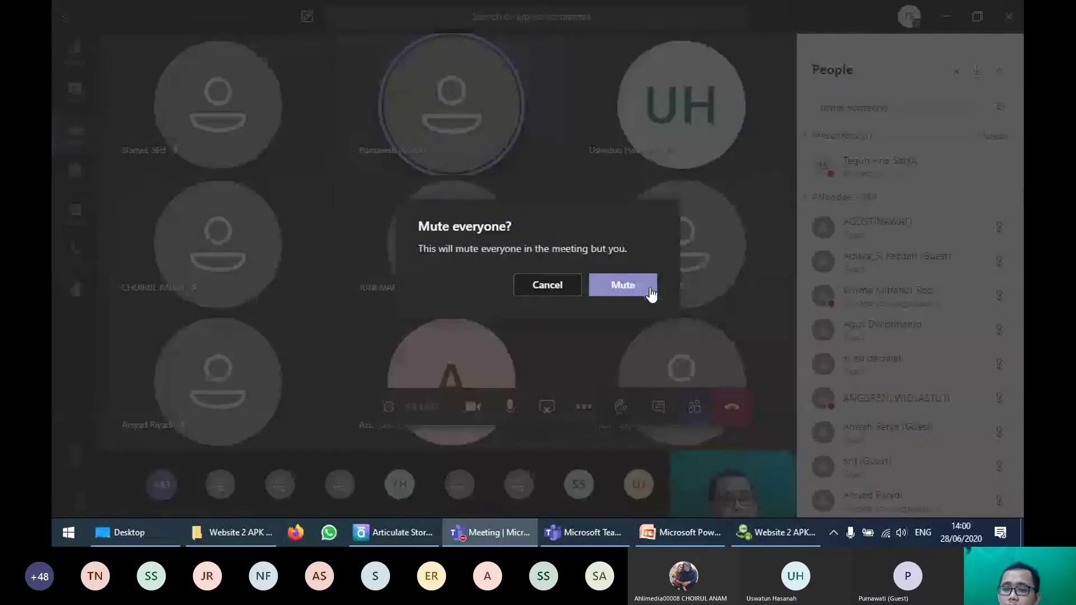
click(651, 290)
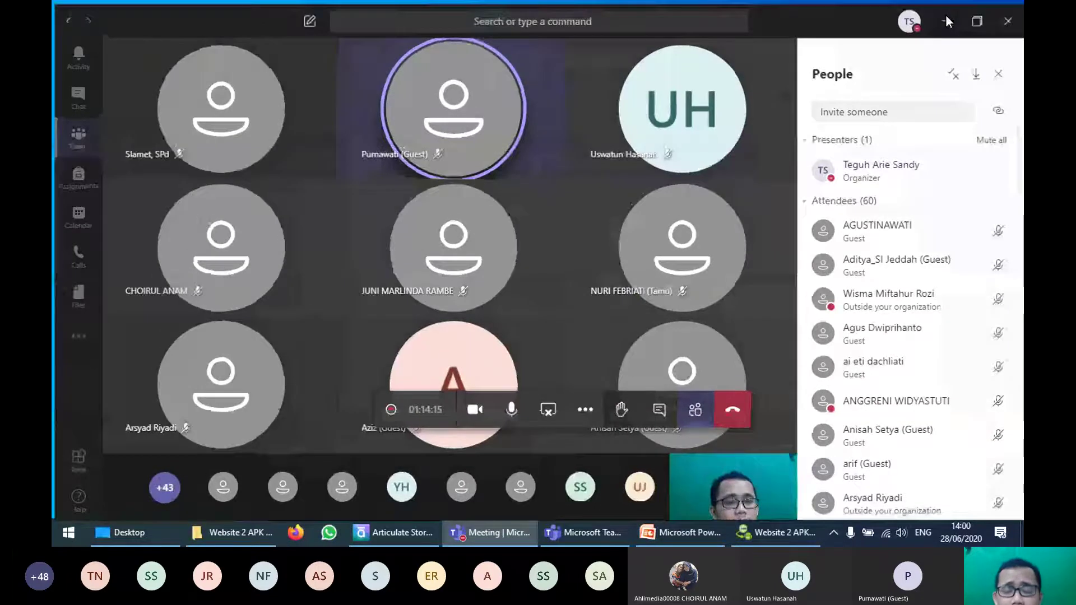
click(947, 21)
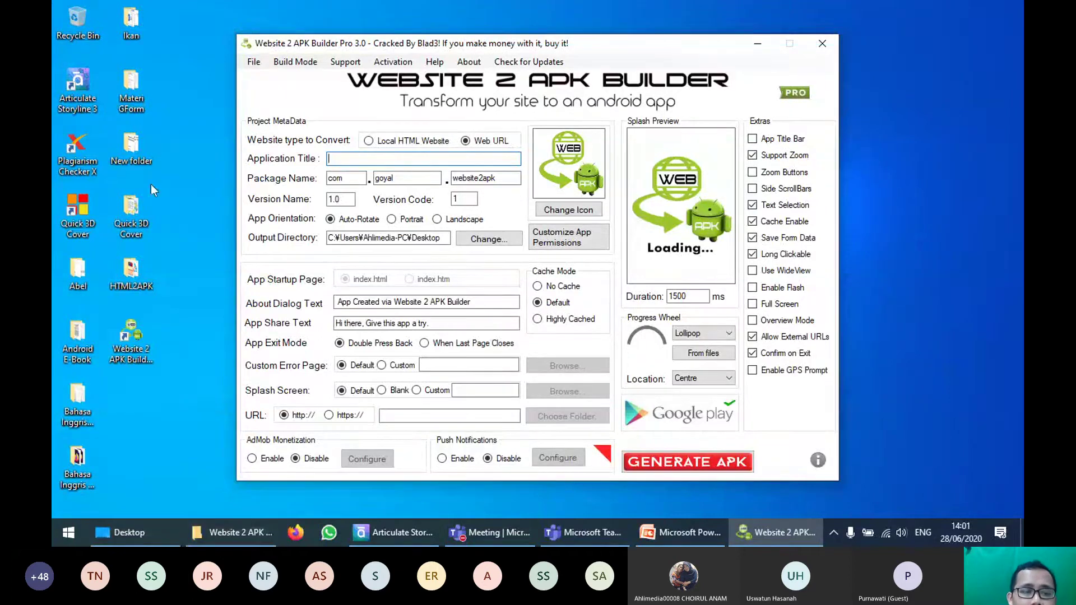
Step: Open the Bahasa Inggris Android - Storyline output folder from the desktop, closing the Bahasa Inggris - Storyline output folder
click(126, 274)
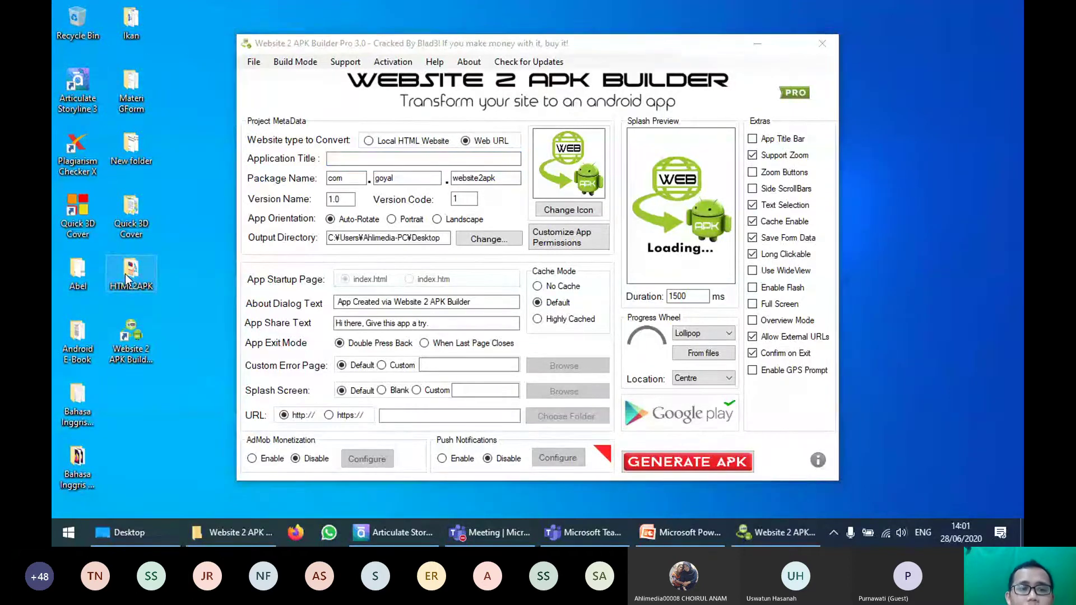
key(alt+Tab)
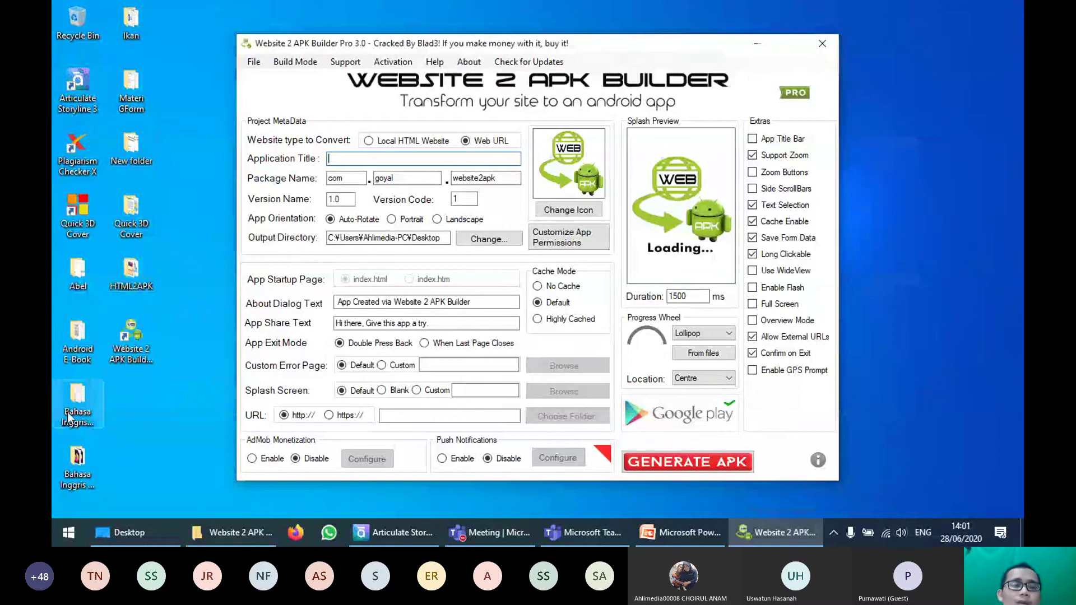
double_click(69, 417)
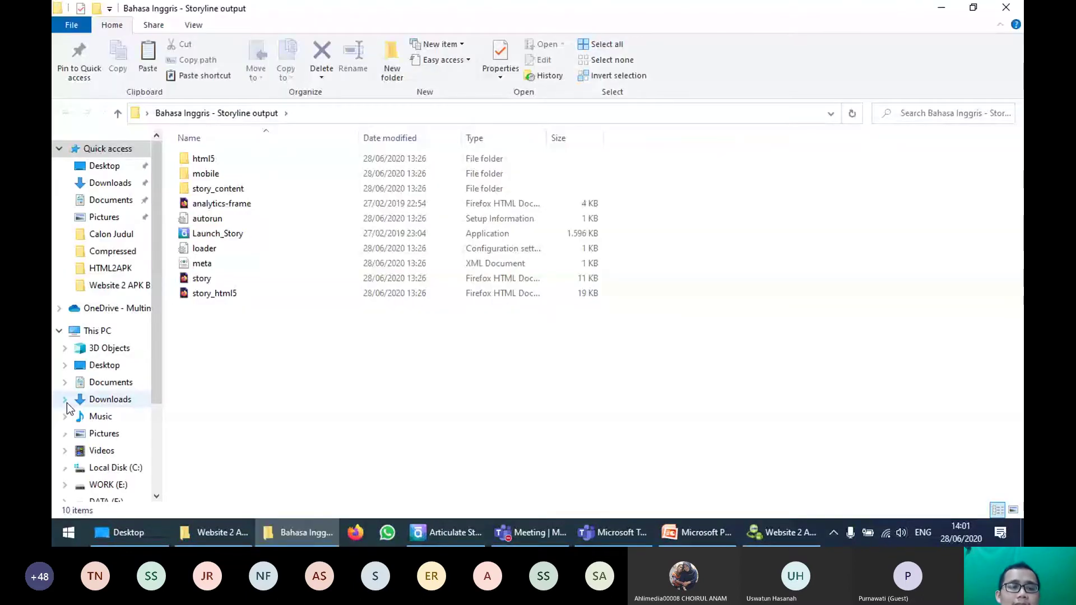
key(alt+F4)
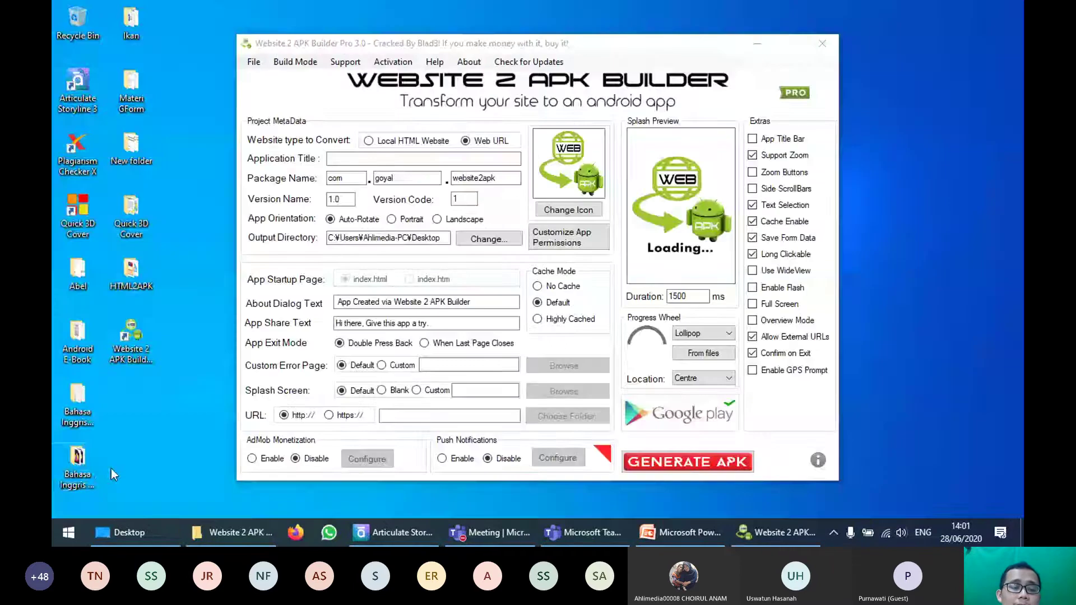
double_click(111, 468)
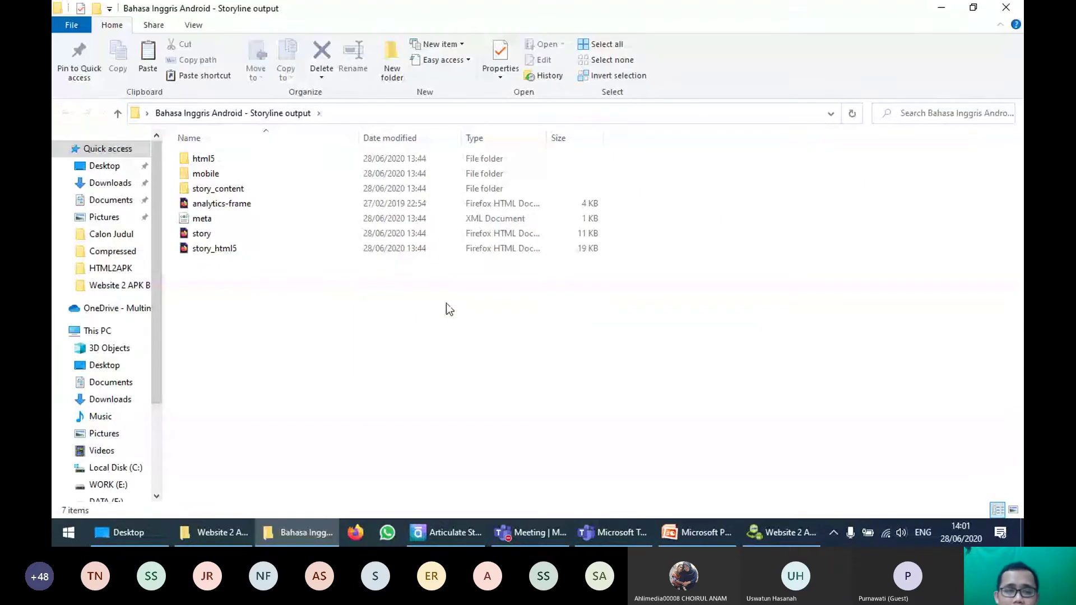
Step: Rename the story_html5 file in the Android output folder as index
click(172, 247)
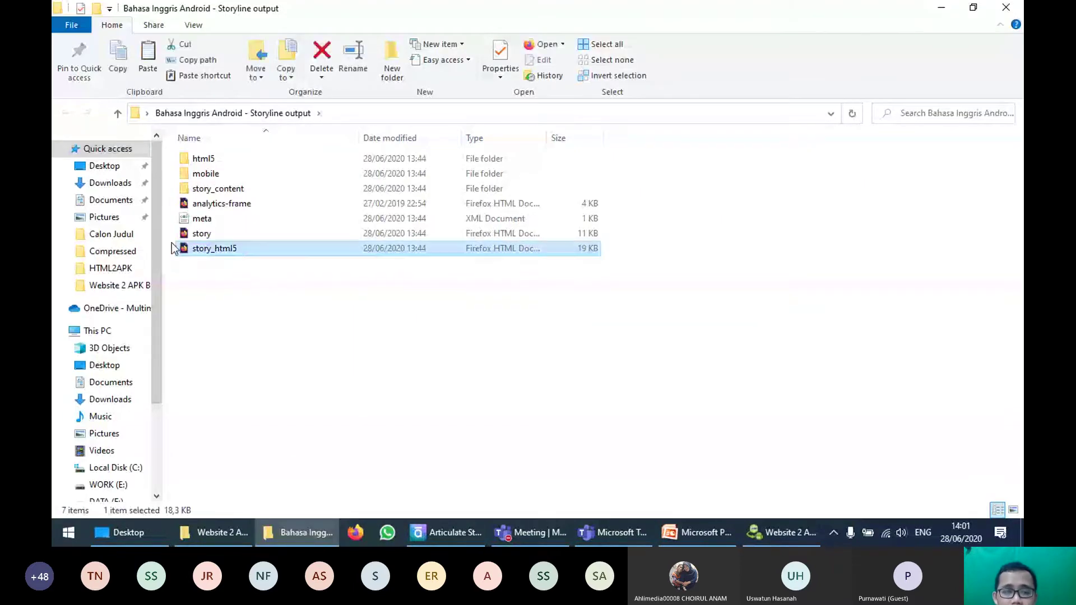
right_click(228, 249)
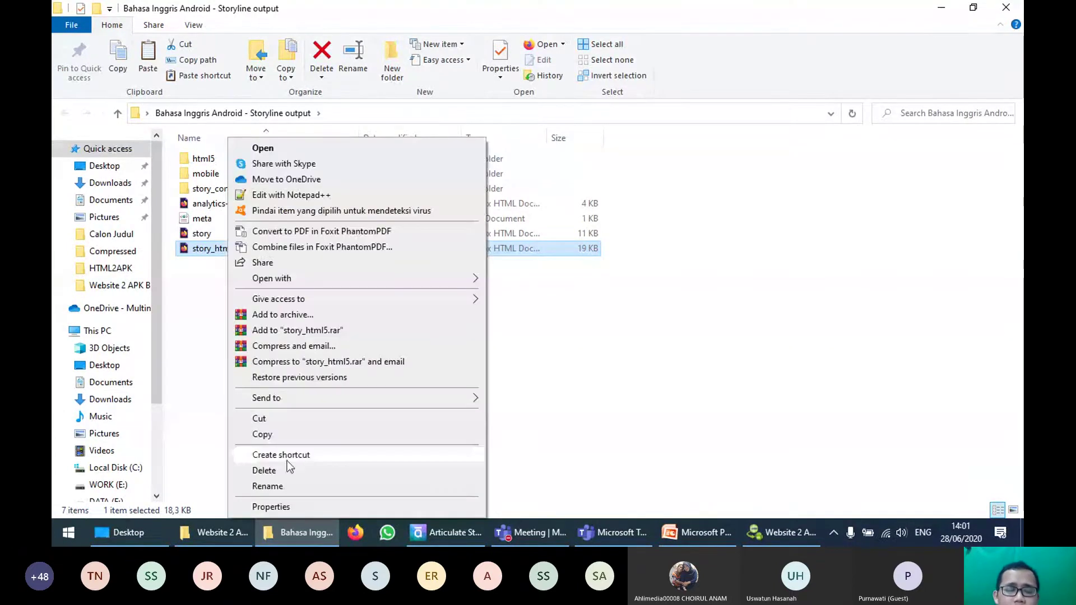
click(288, 485)
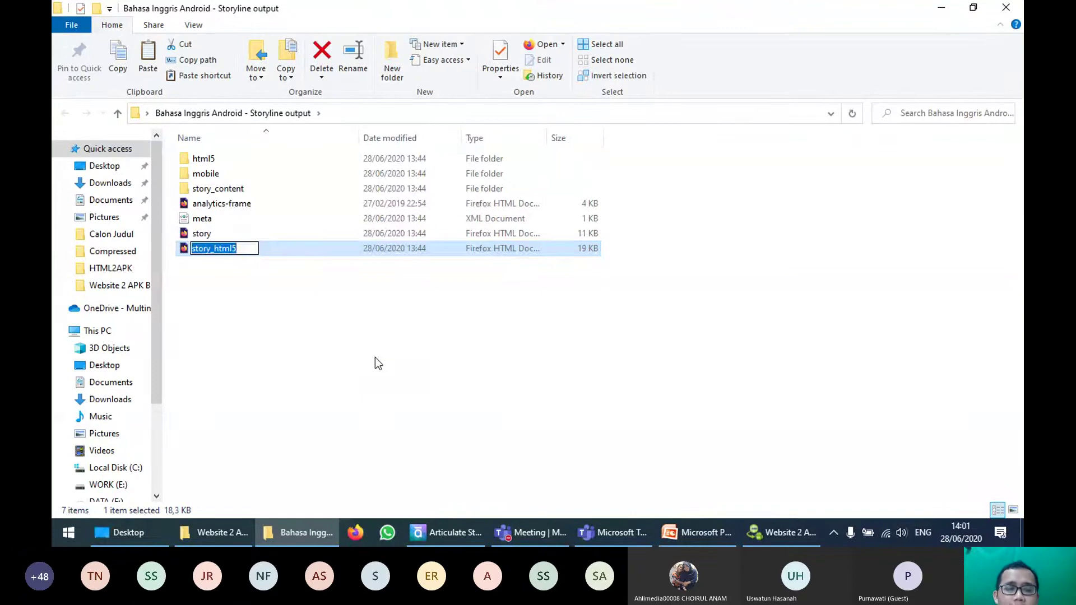
text(ind)
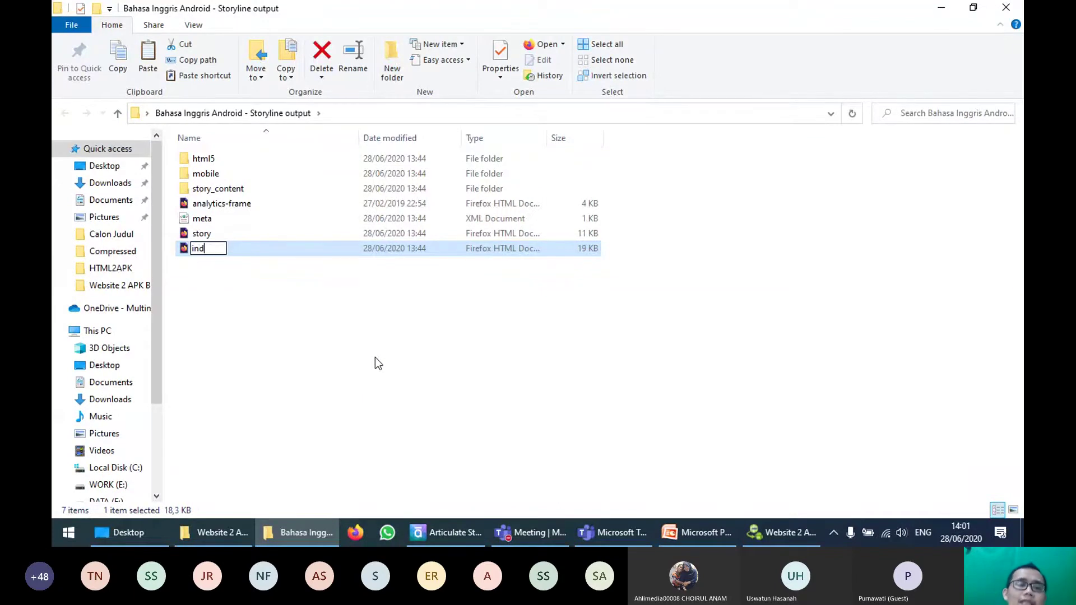
text(ex)
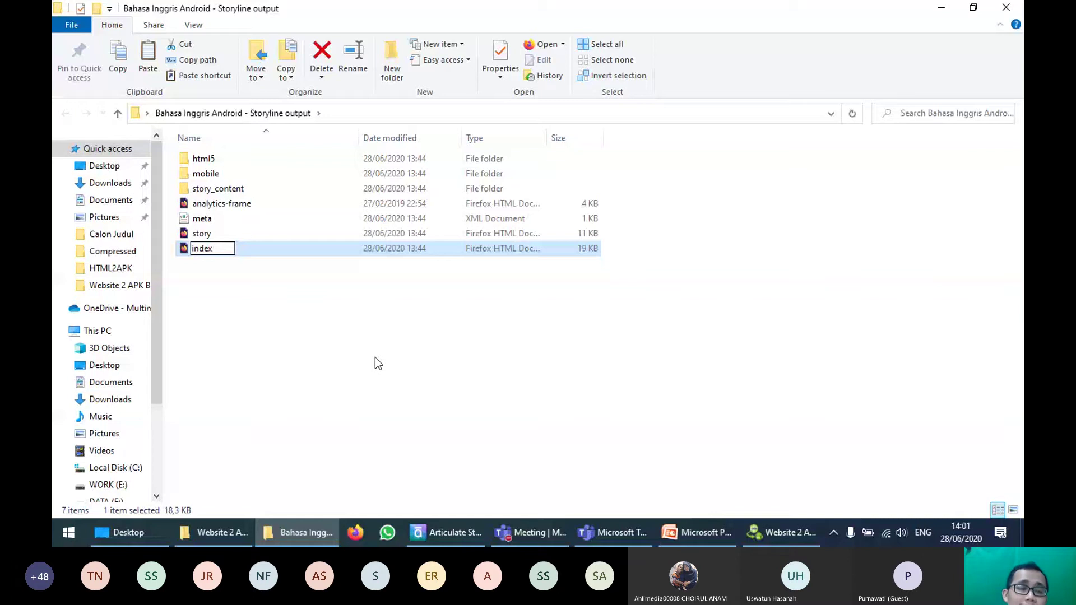
key(Return)
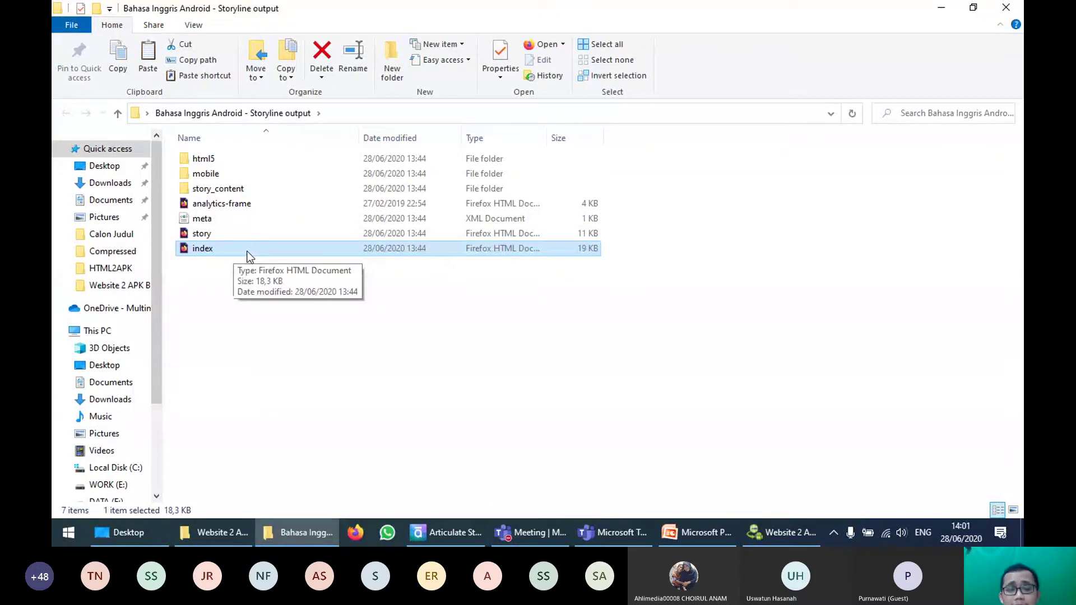
click(431, 318)
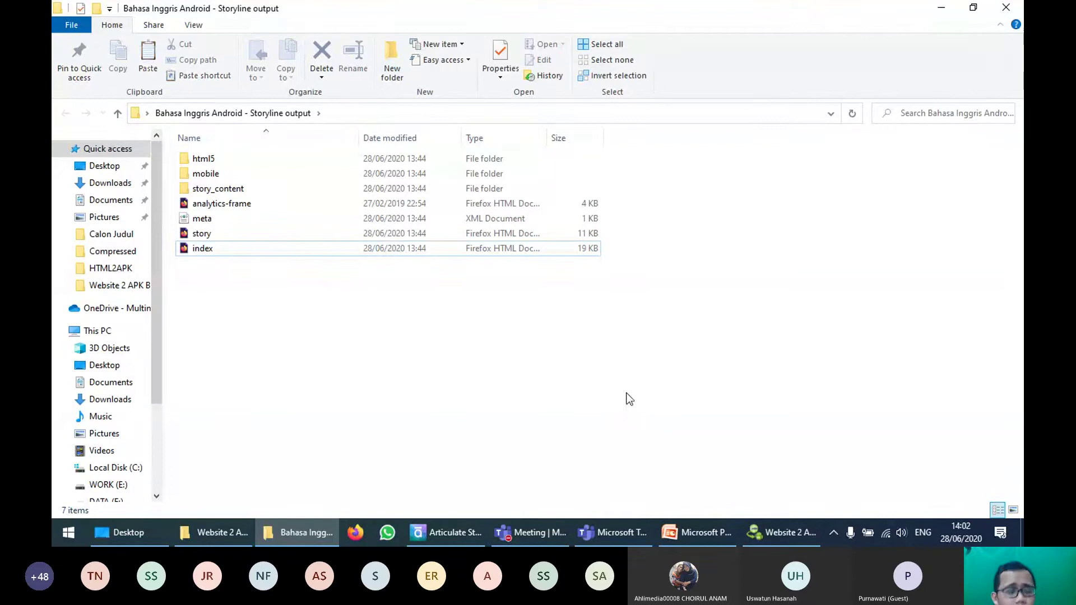
Step: Restore the file name story_html5, rename the file as index again and deselect it
click(266, 257)
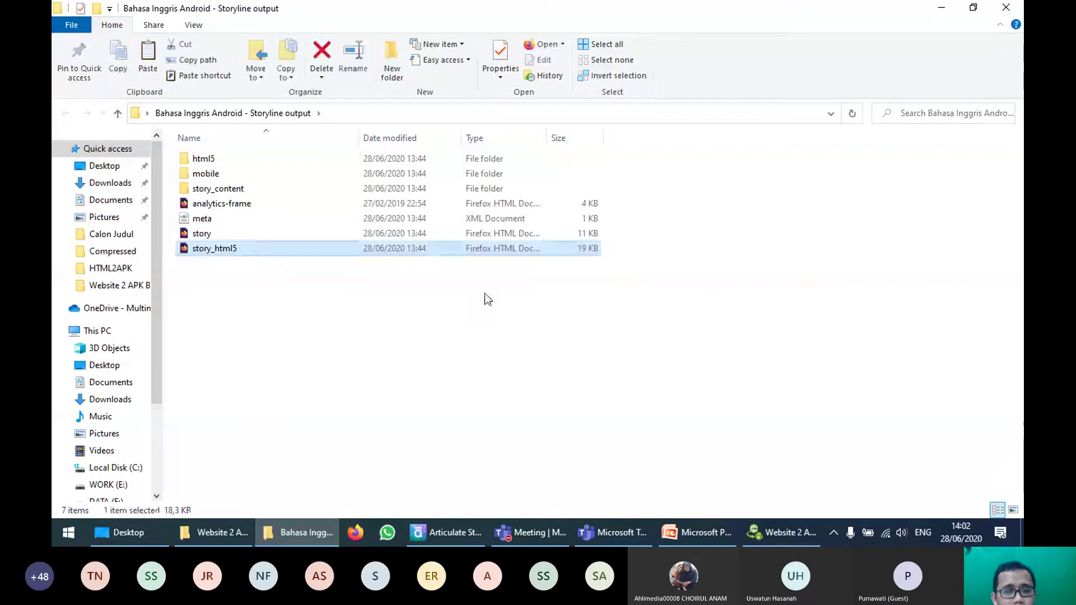
key(F2)
text(index)
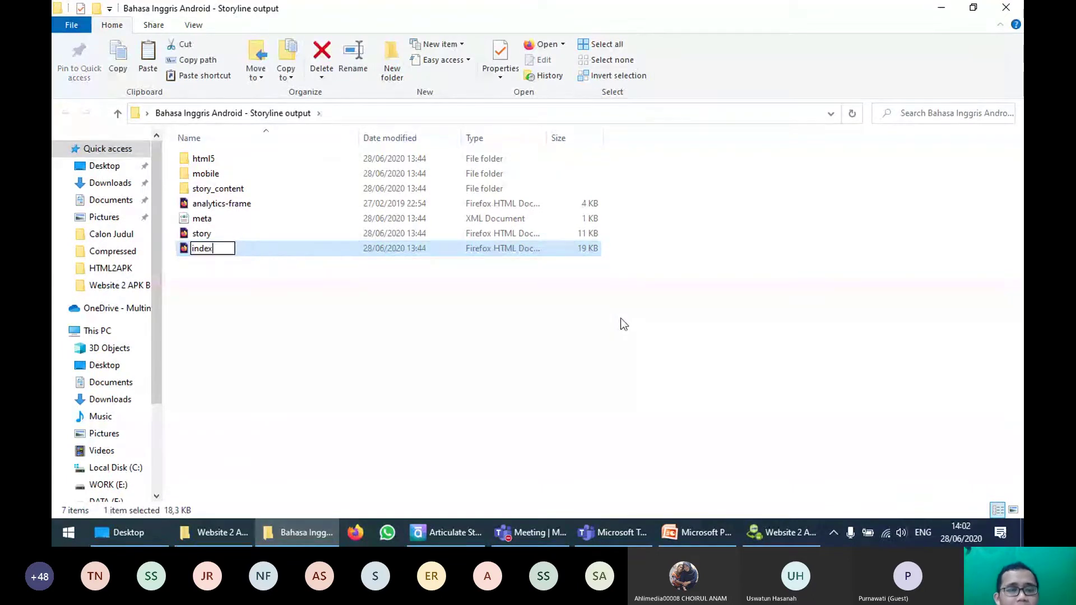
key(Return)
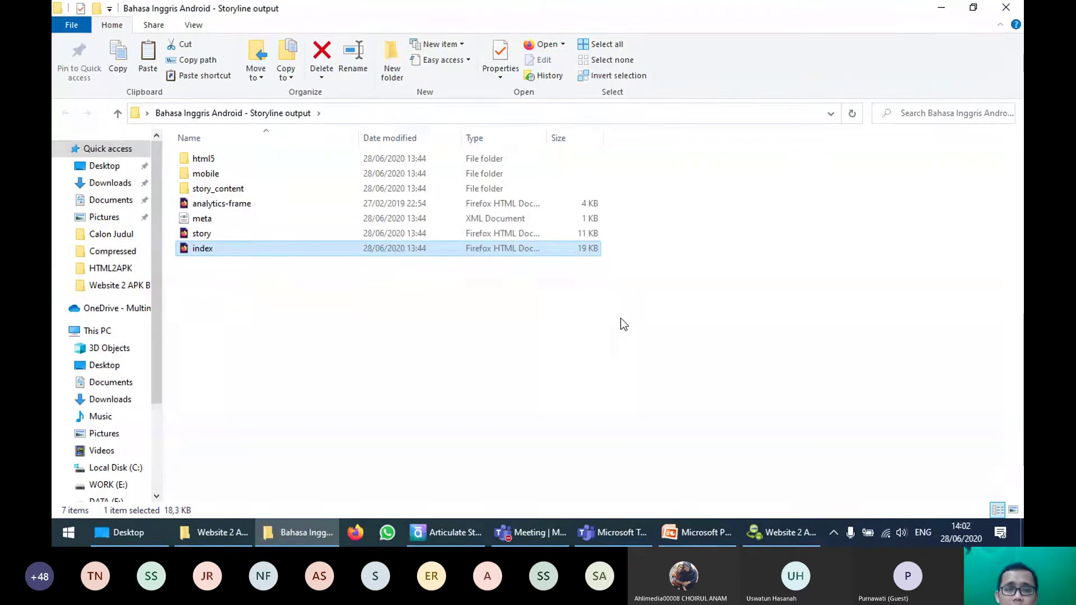
click(259, 298)
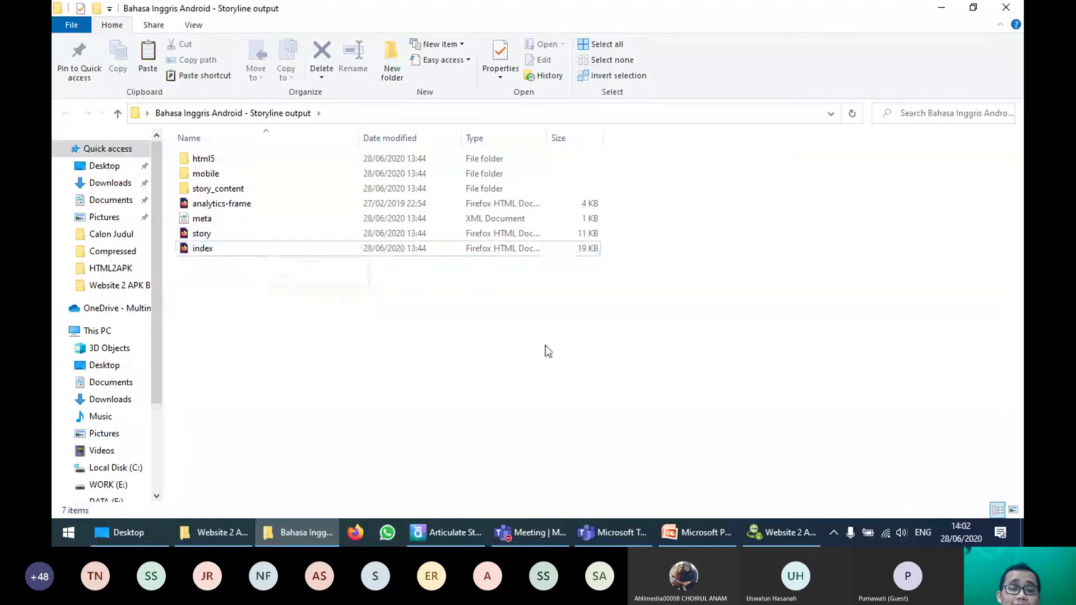
Step: Switch to Website 2 APK Builder Pro, set the website type to Local HTML Website and enter the application title Bahasa Inggris
click(788, 536)
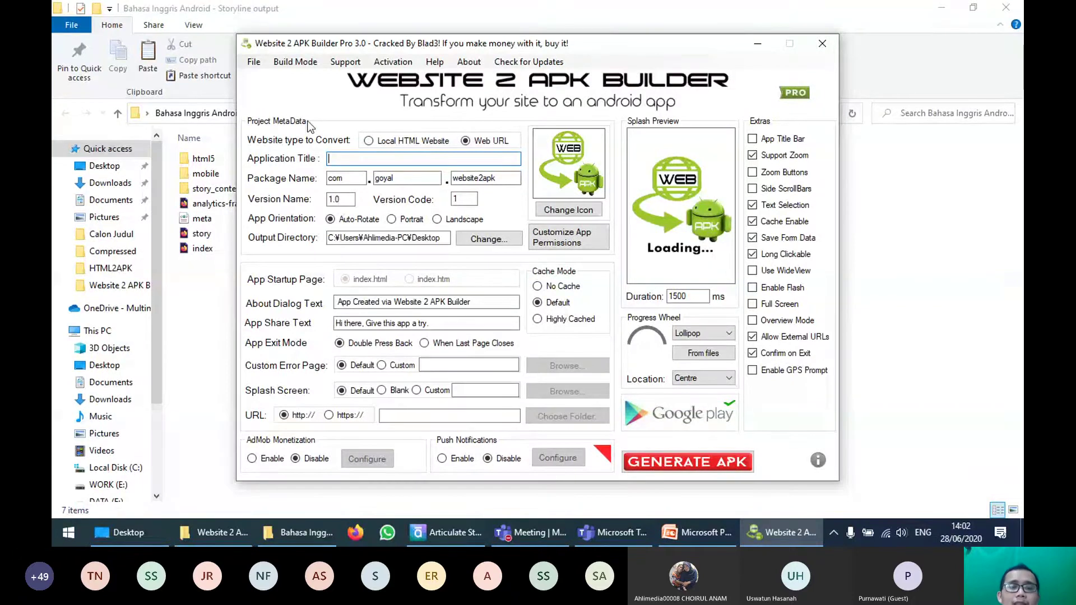
click(372, 142)
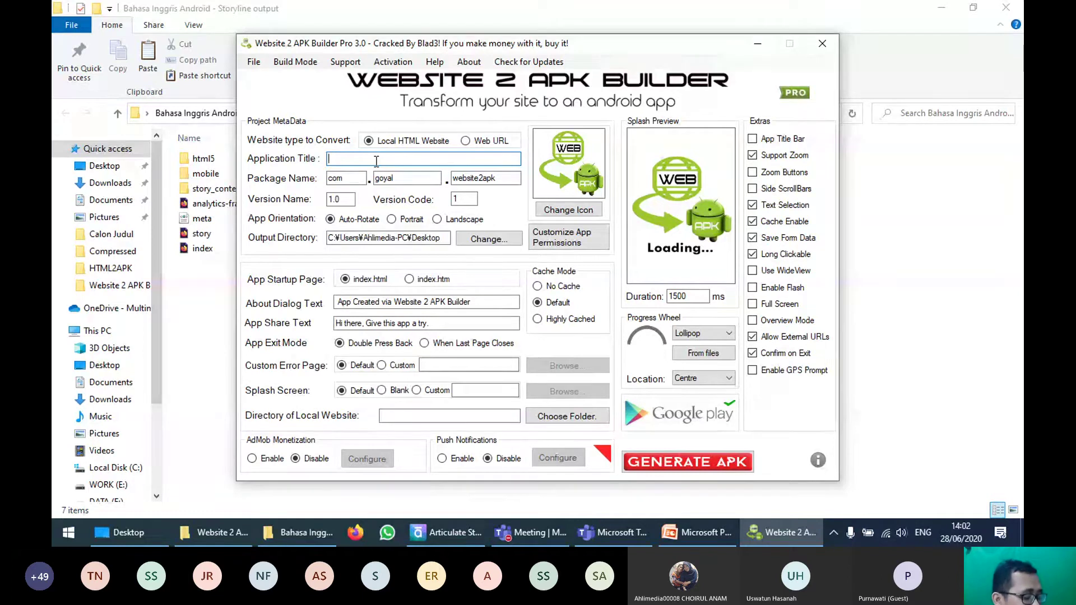
text(Bahasa In)
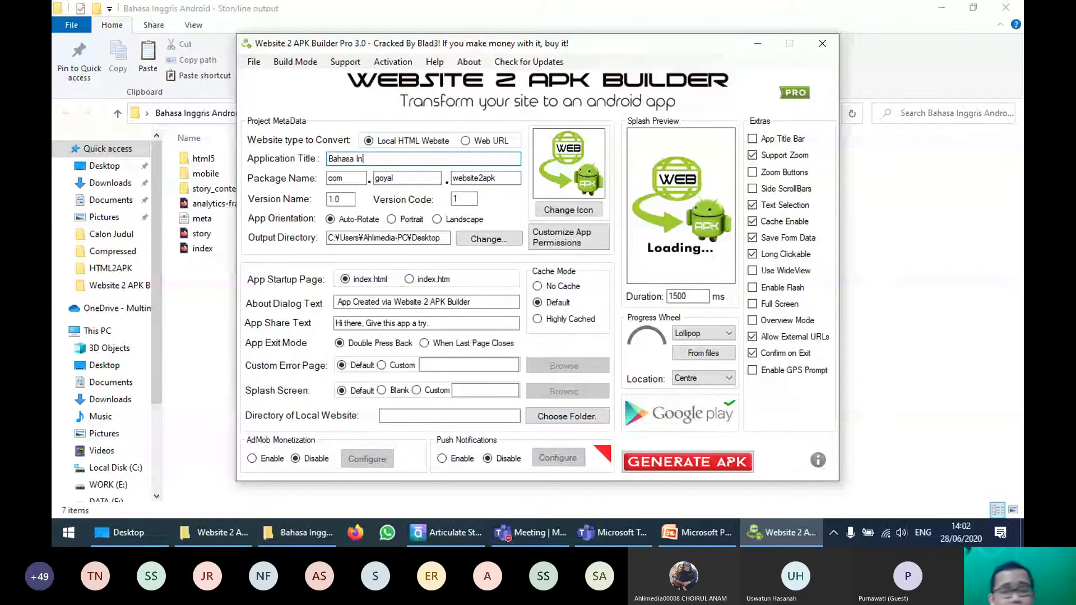
text(ggris)
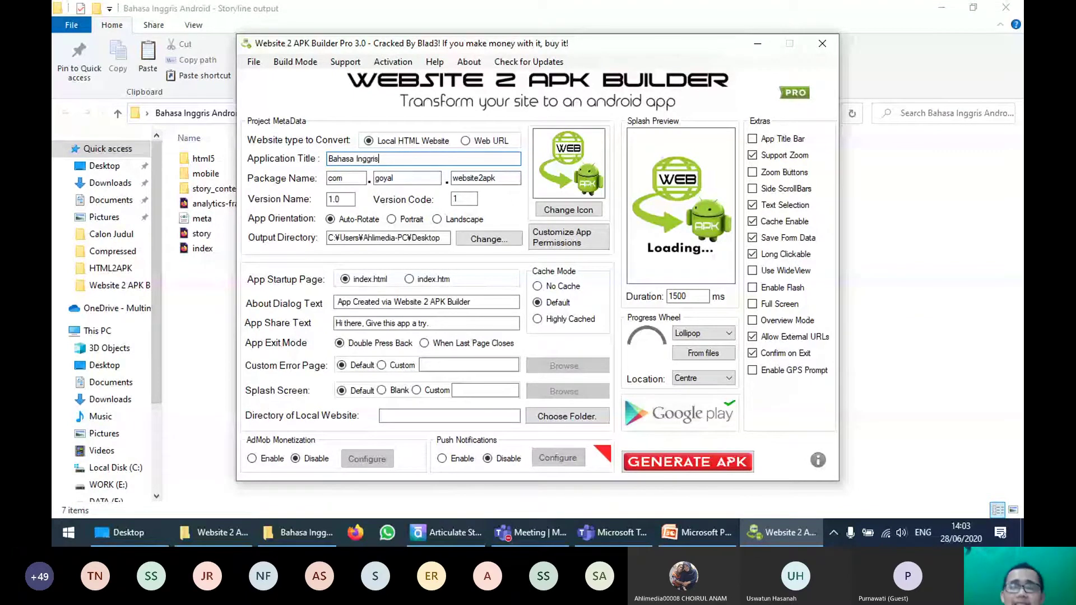
Step: Replace the middle part of the package name with ahlimedia
double_click(395, 179)
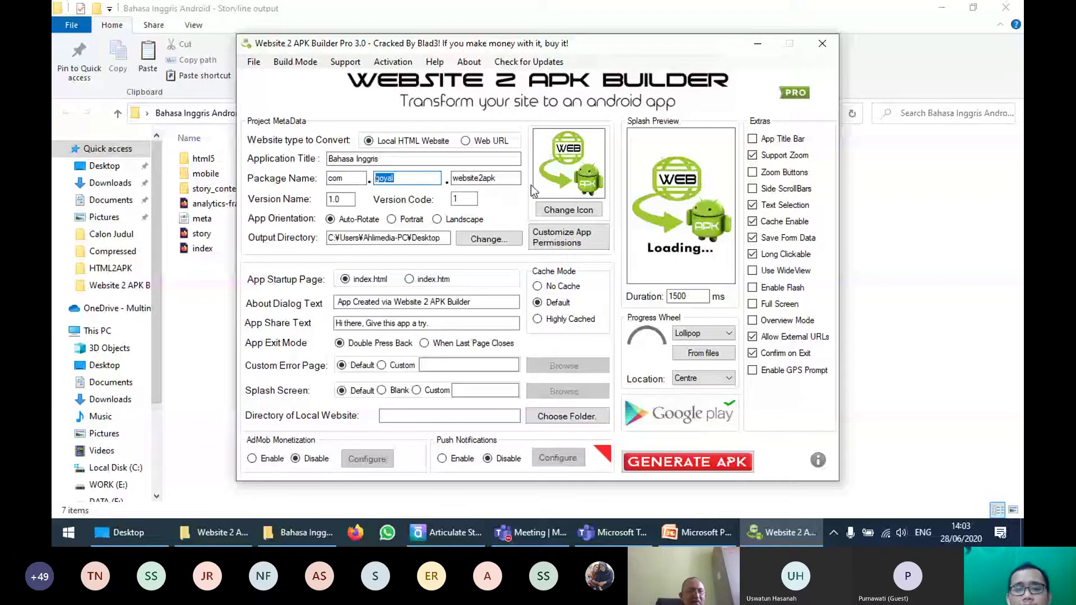
text(a)
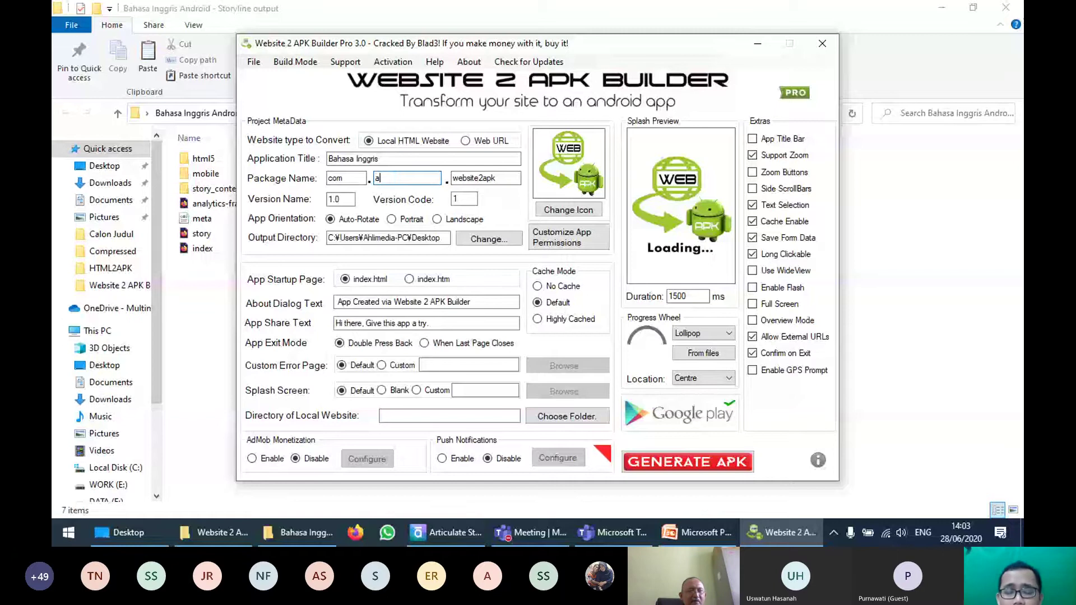
text(hlim)
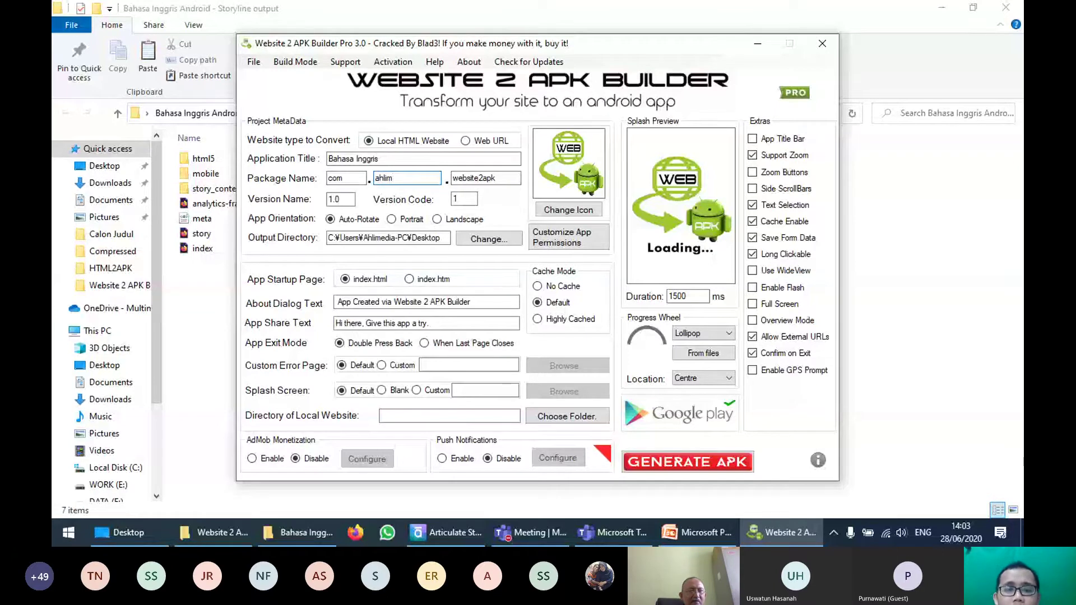
text(e)
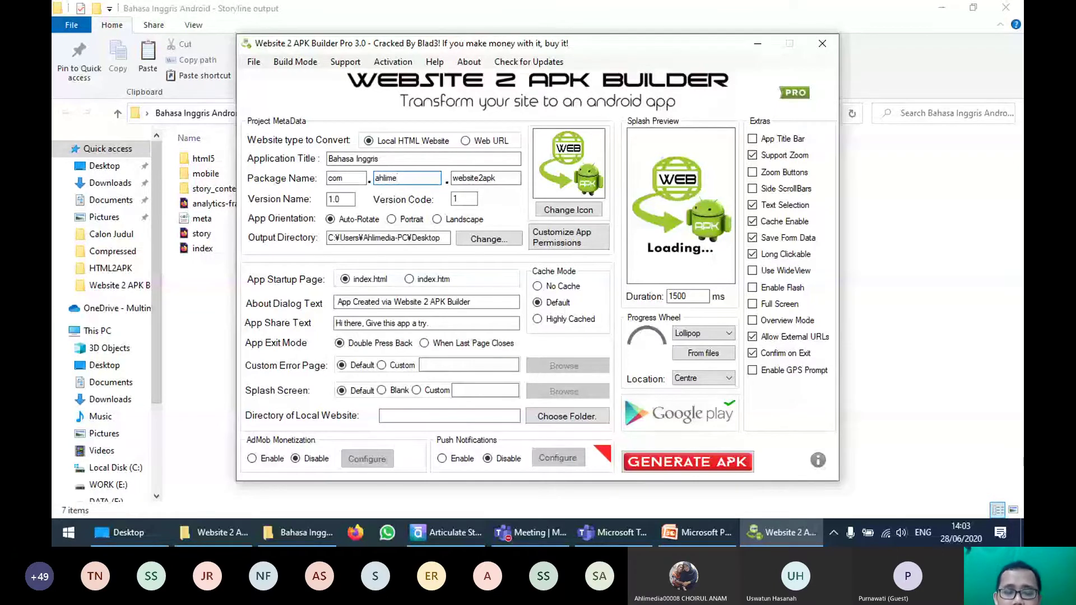
text(dim)
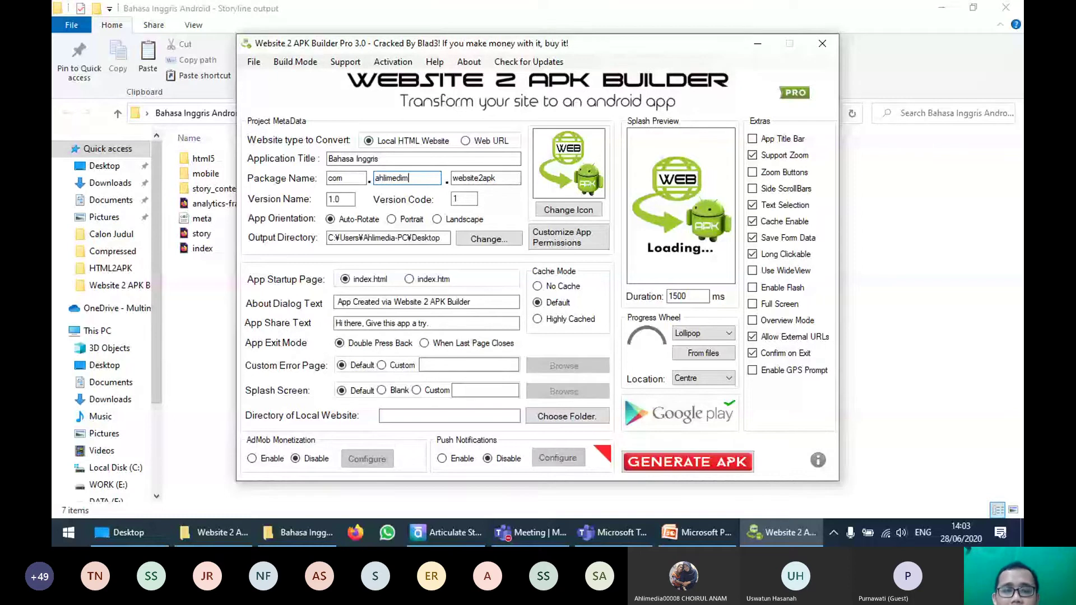
key(BackSpace)
text(a)
key(Tab)
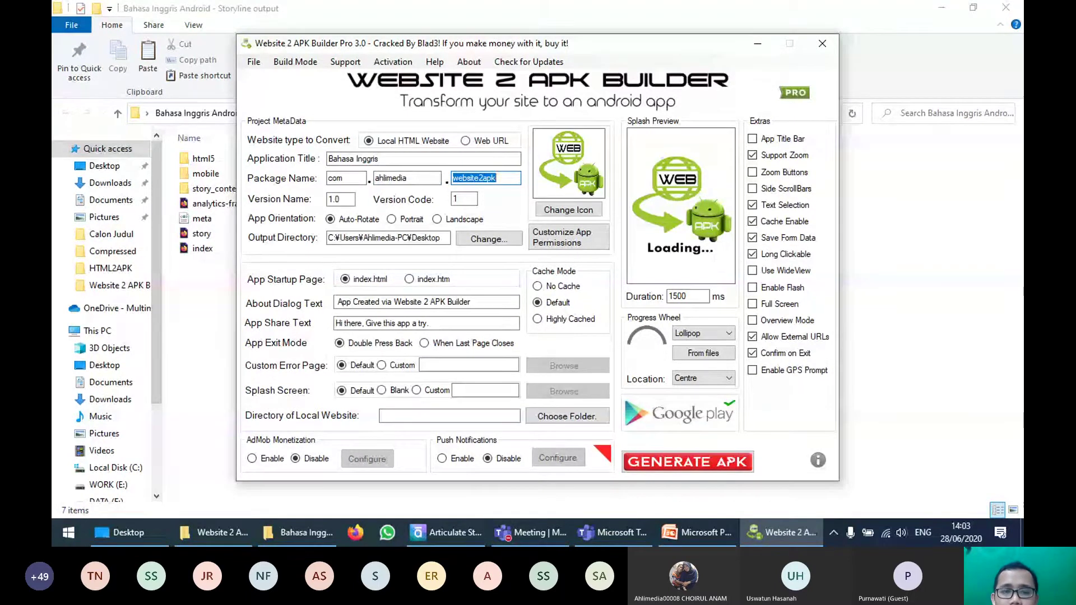
Step: Set the last part of the package name to binggris
text(inggir)
click(455, 177)
text(b)
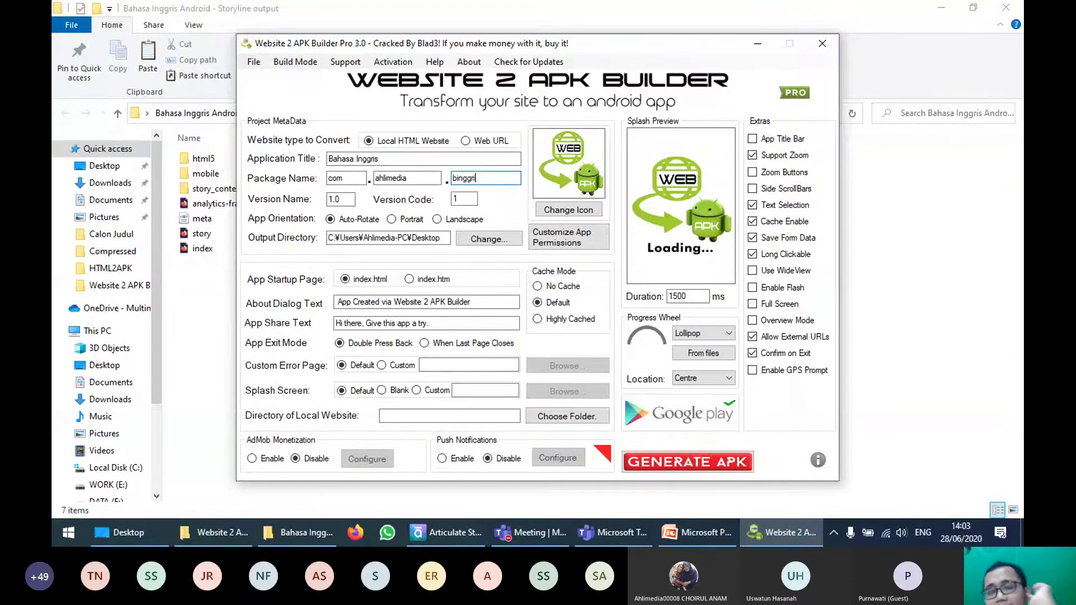
key(End)
text(z)
key(BackSpace)
text(s)
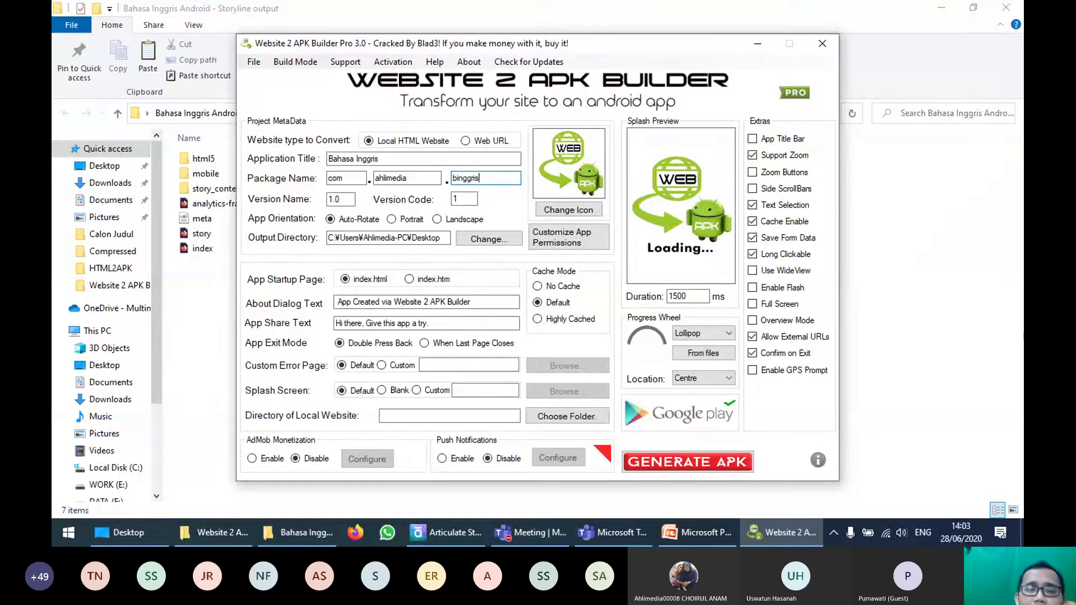
click(420, 178)
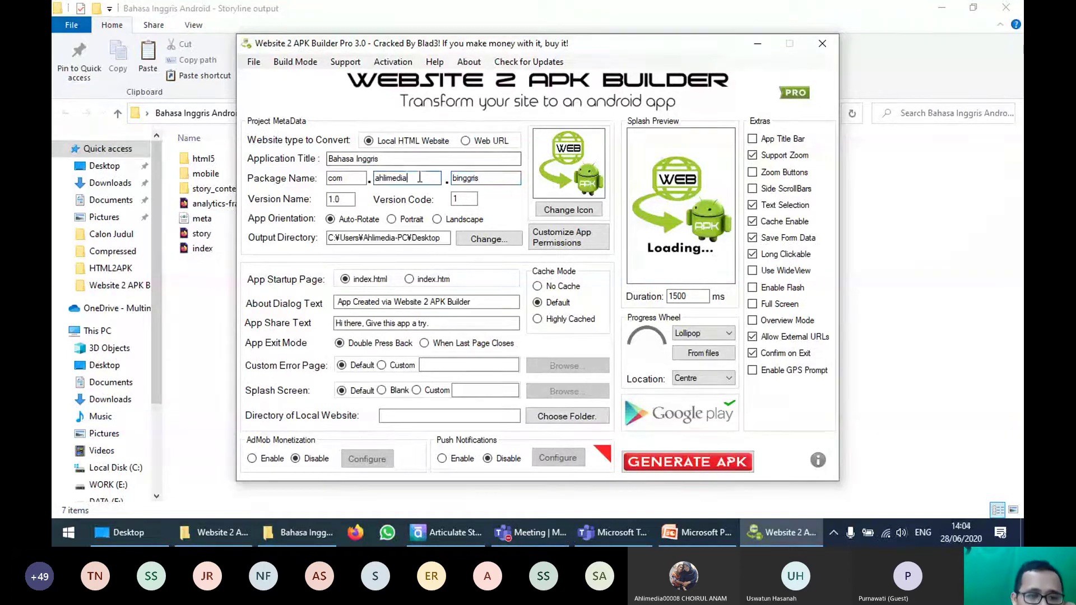
click(505, 178)
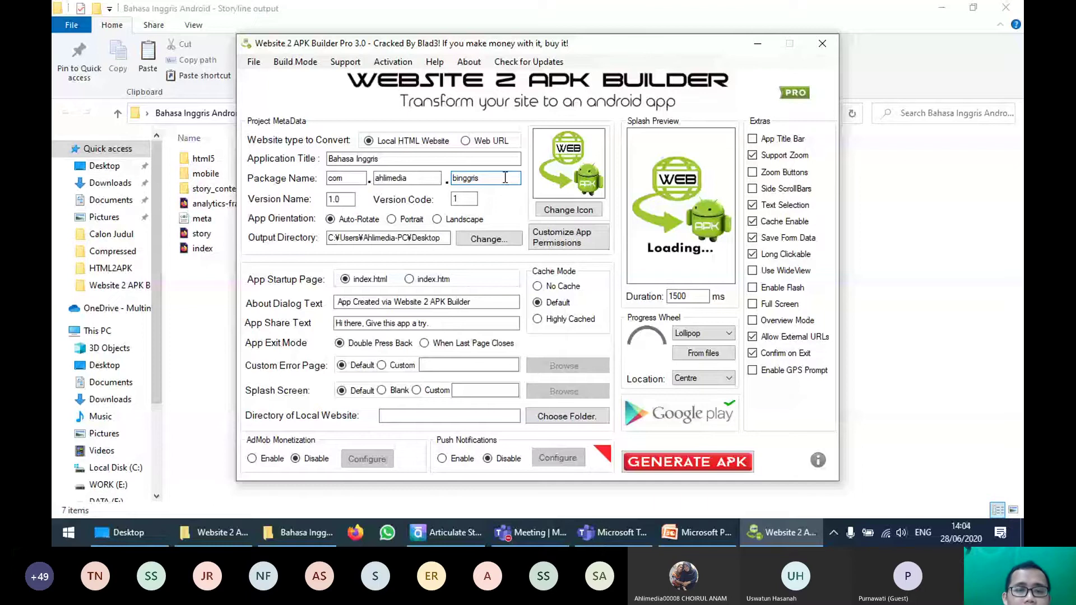
Step: Set the app orientation to Landscape and choose the Desktop as the output directory
click(459, 221)
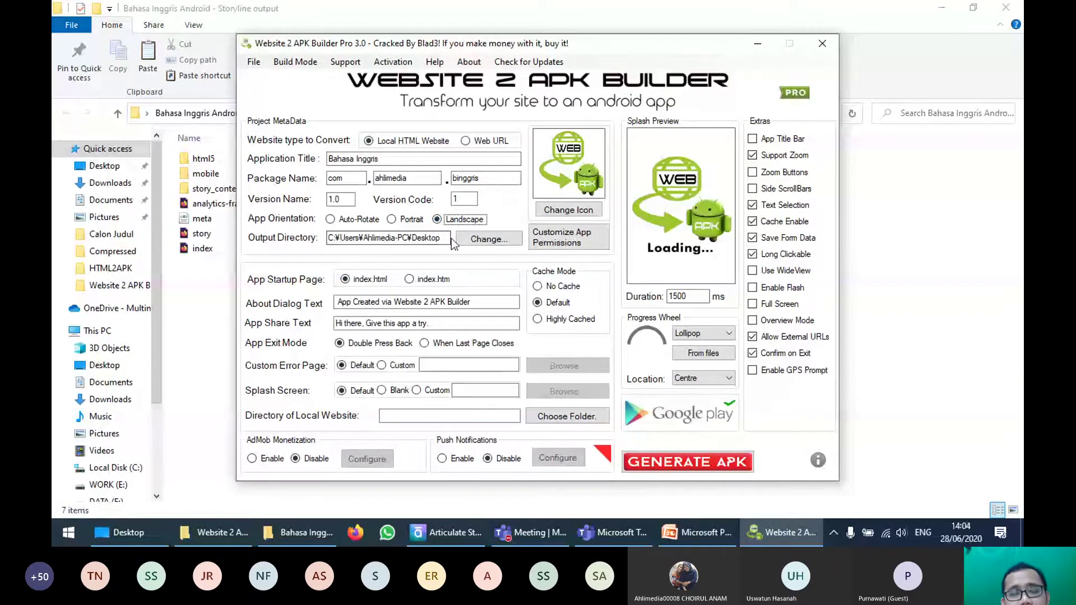
drag(449, 238, 328, 238)
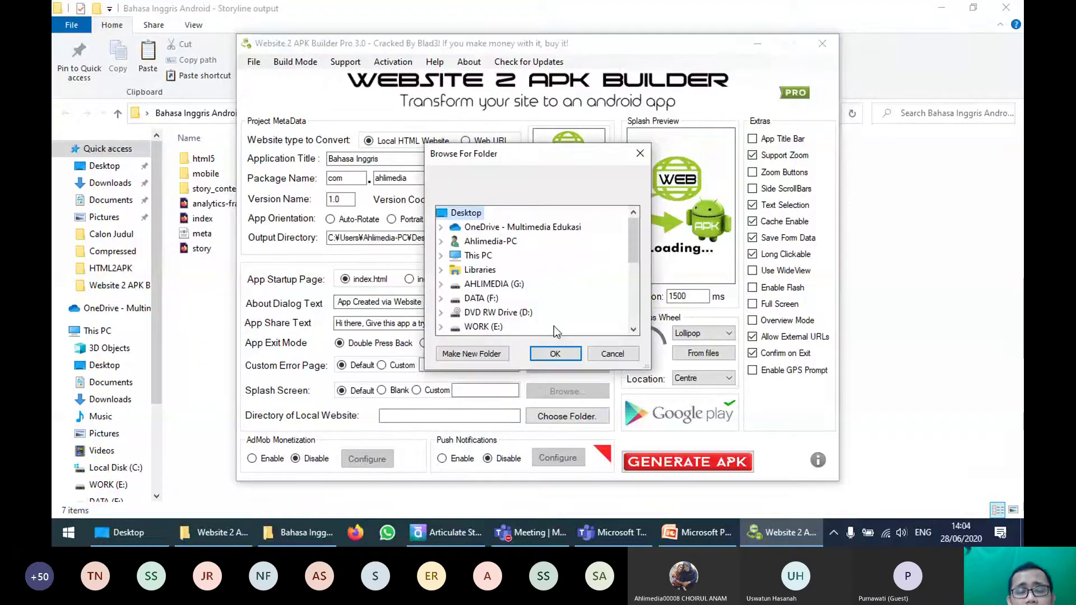
click(555, 354)
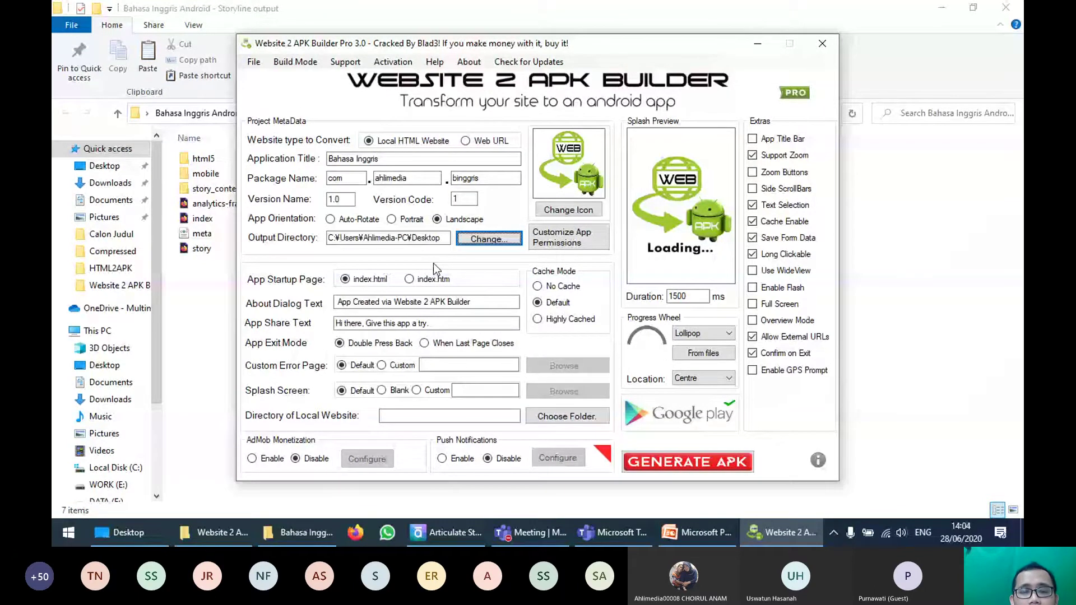
click(386, 161)
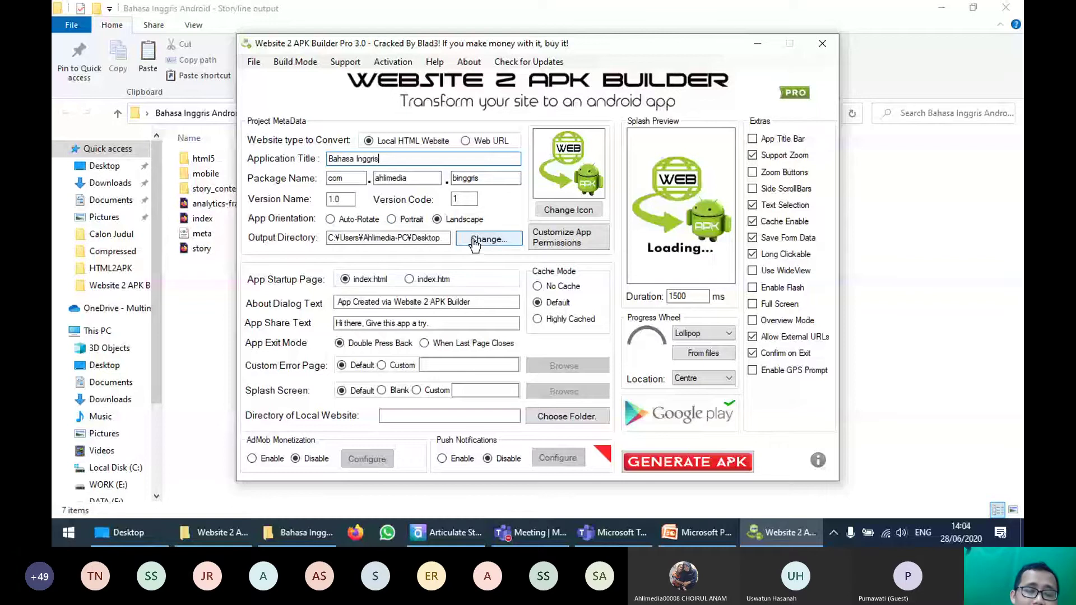
Step: Use the logo PNG from the desktop's HTML2APK folder as the app icon and set the splash screen to Blank
click(569, 212)
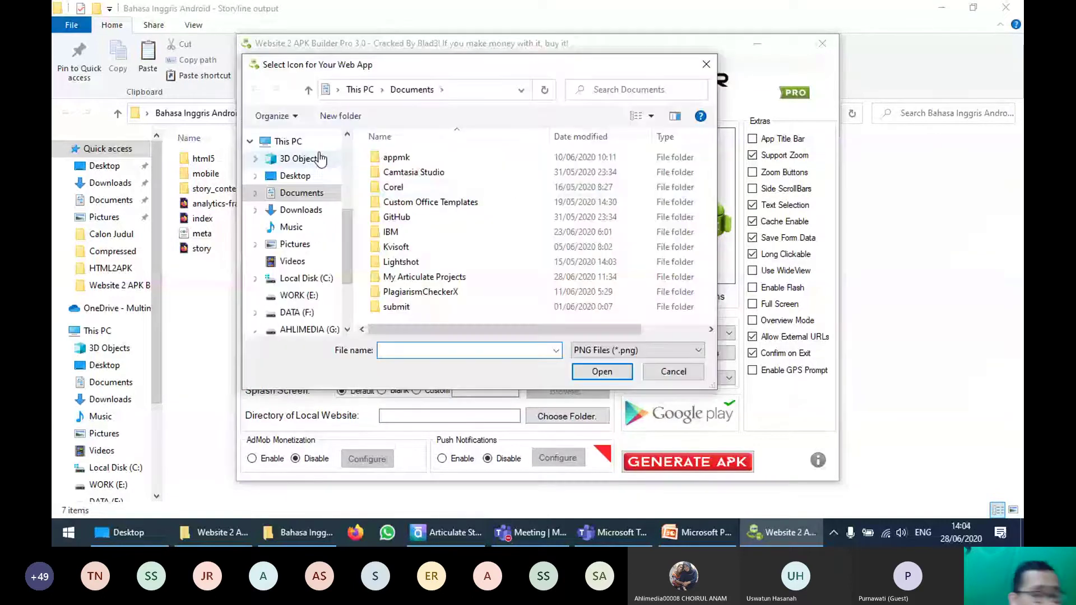
click(314, 176)
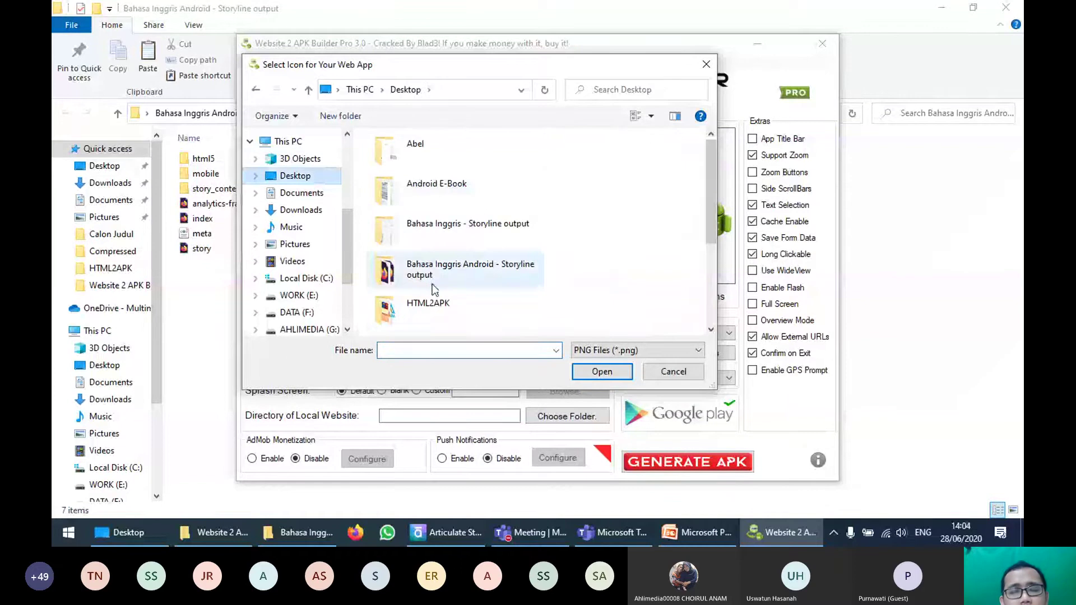
double_click(431, 303)
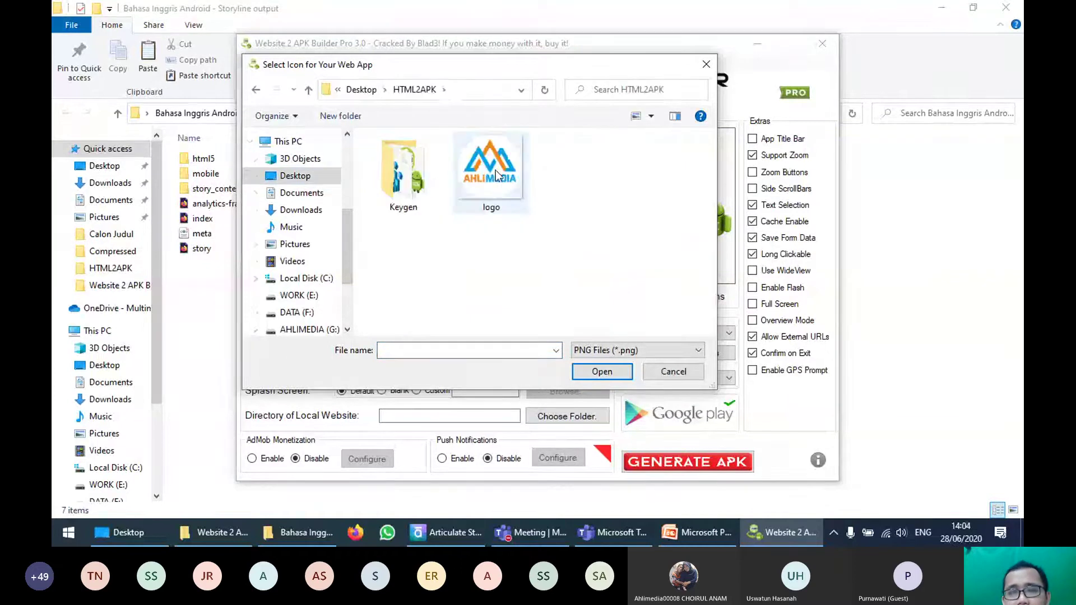
double_click(495, 170)
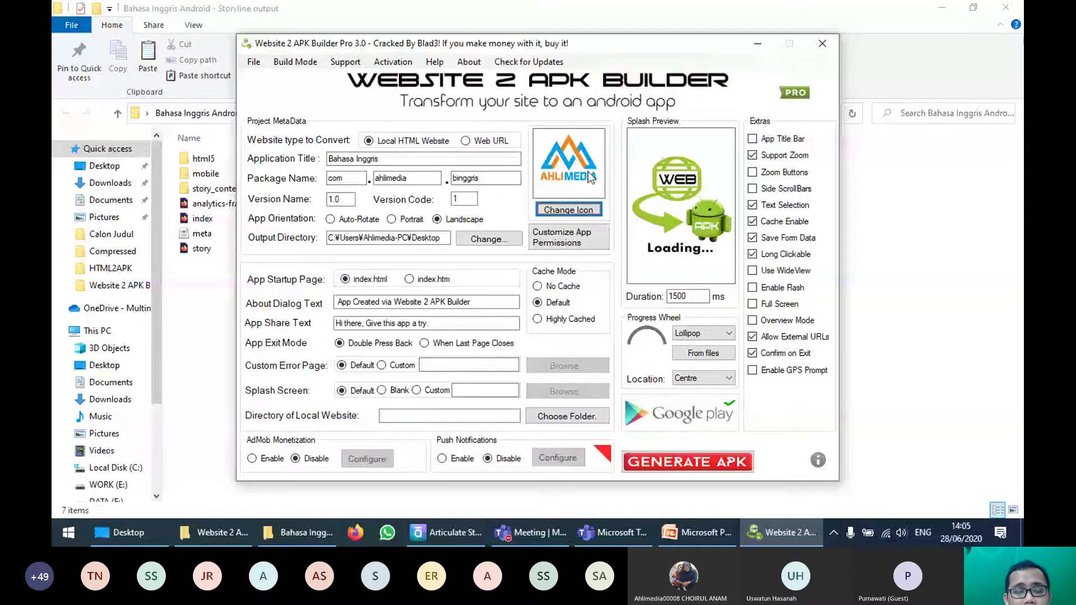
click(383, 392)
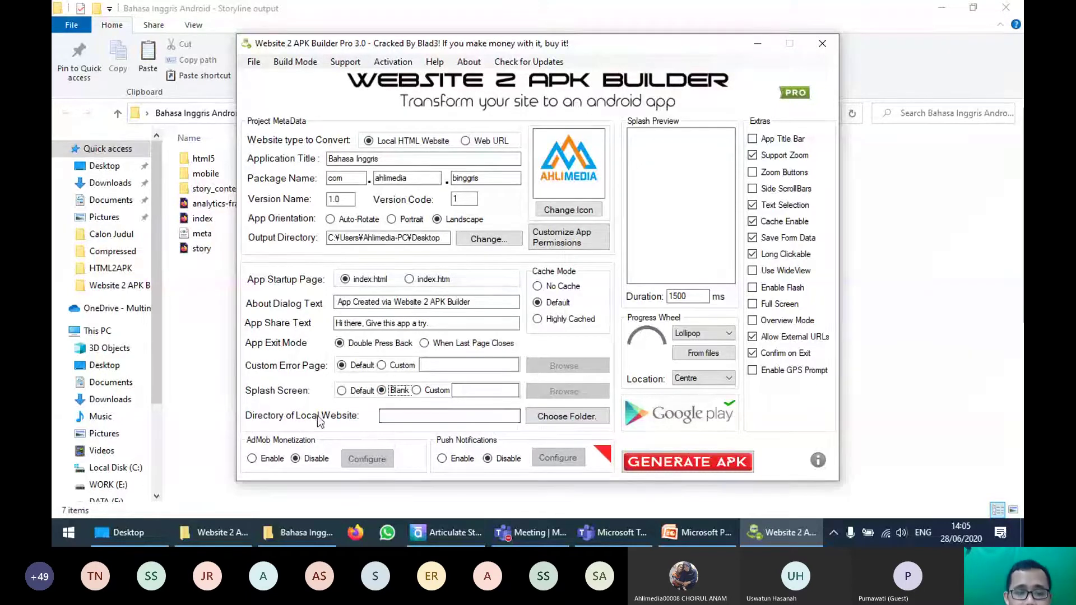
Step: Check the index file in the Bahasa Inggris Android - Storyline output folder and return to Website 2 APK Builder Pro
click(305, 542)
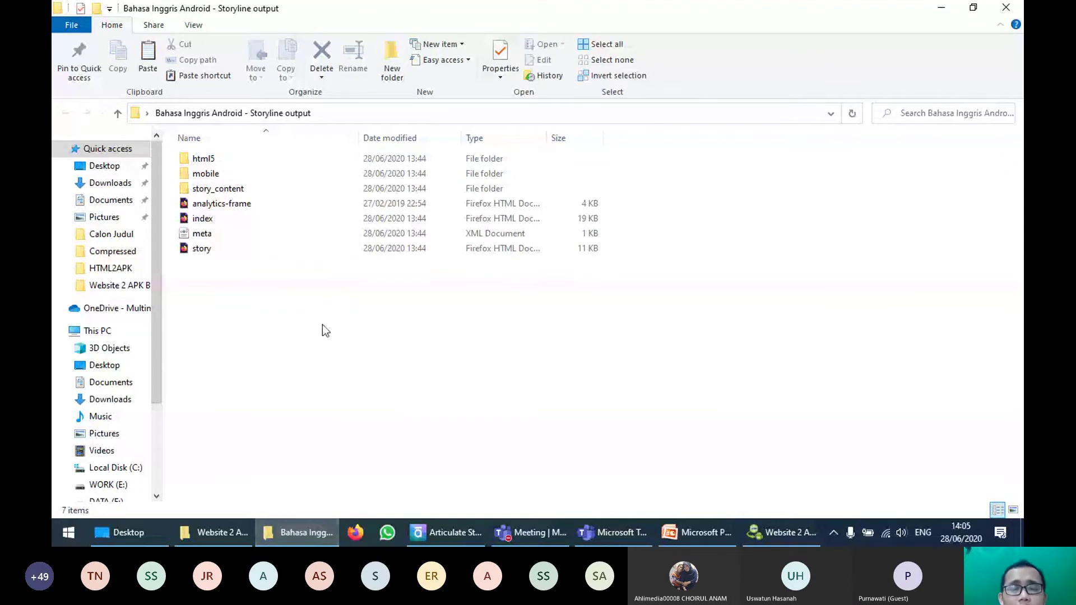
click(312, 544)
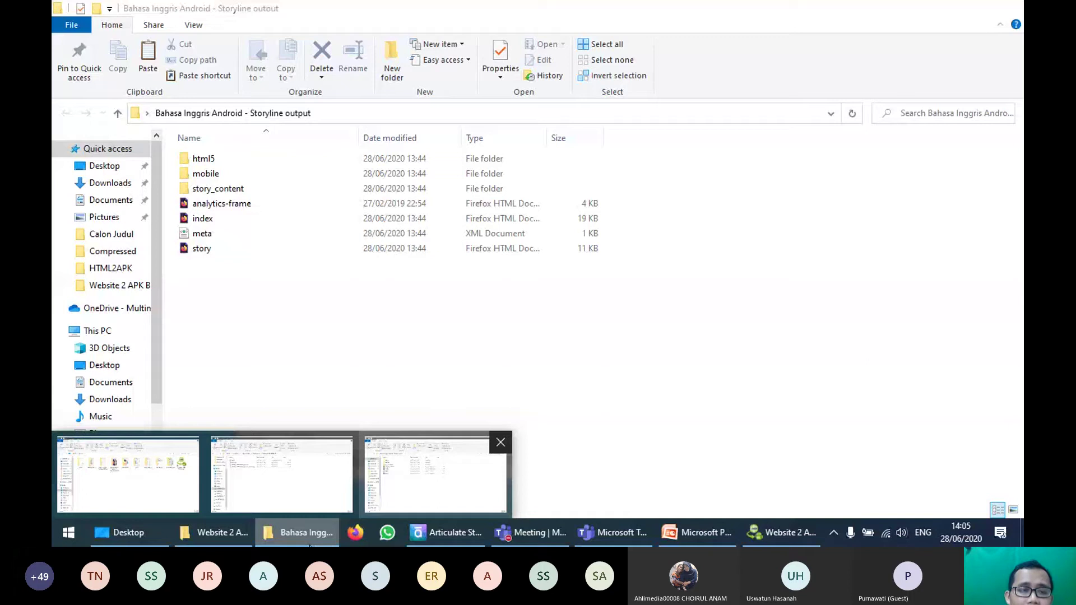
click(282, 475)
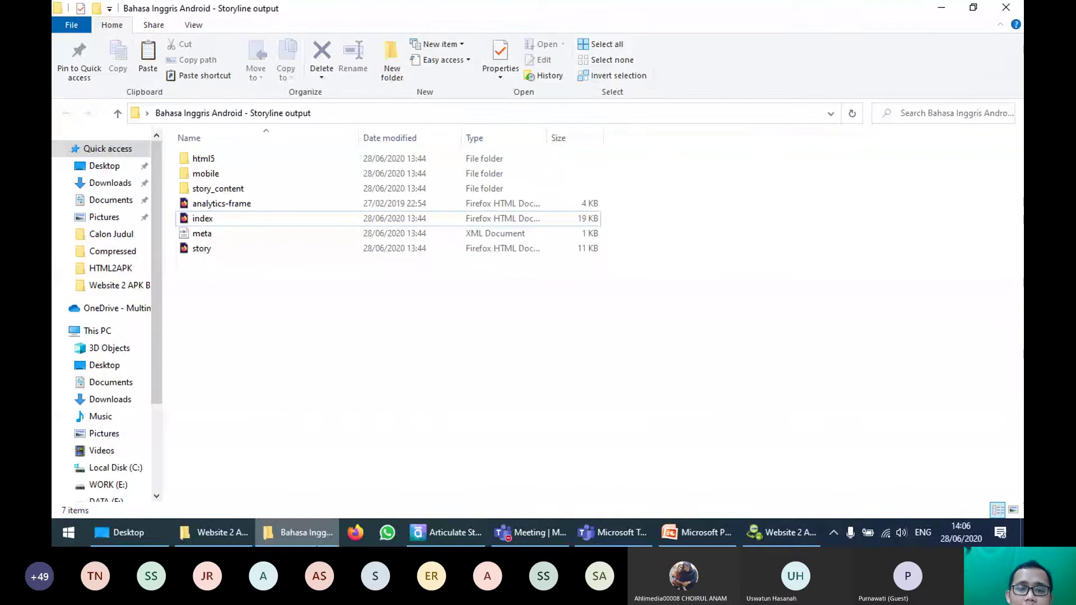
key(alt+Tab)
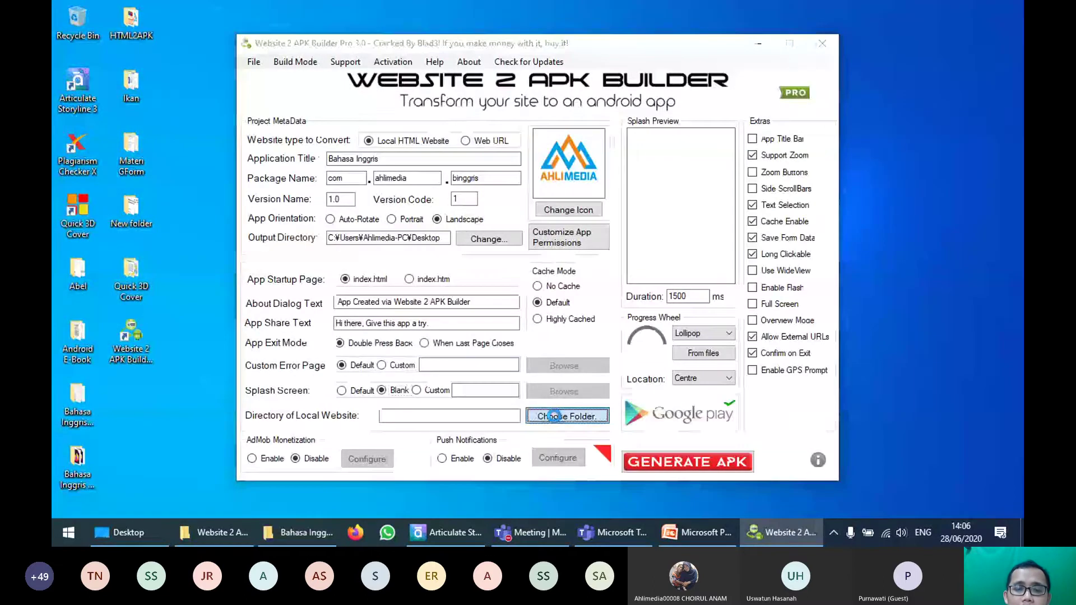
Step: Choose the desktop folder Bahasa Inggris Android - Storyline output as the local website directory and enable Full Screen
click(554, 416)
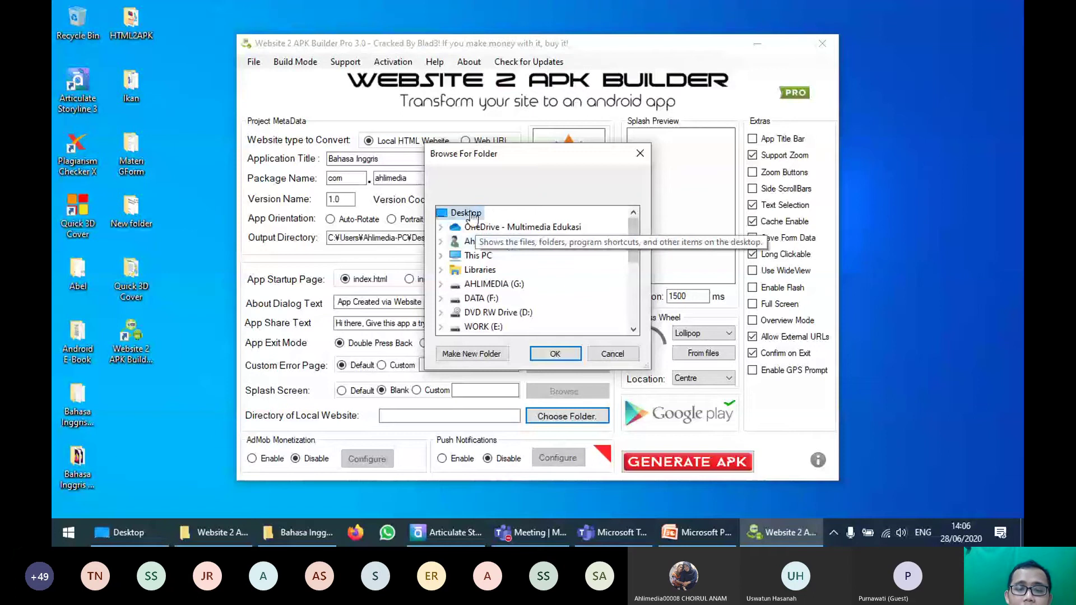
scroll(474, 224, down, 3)
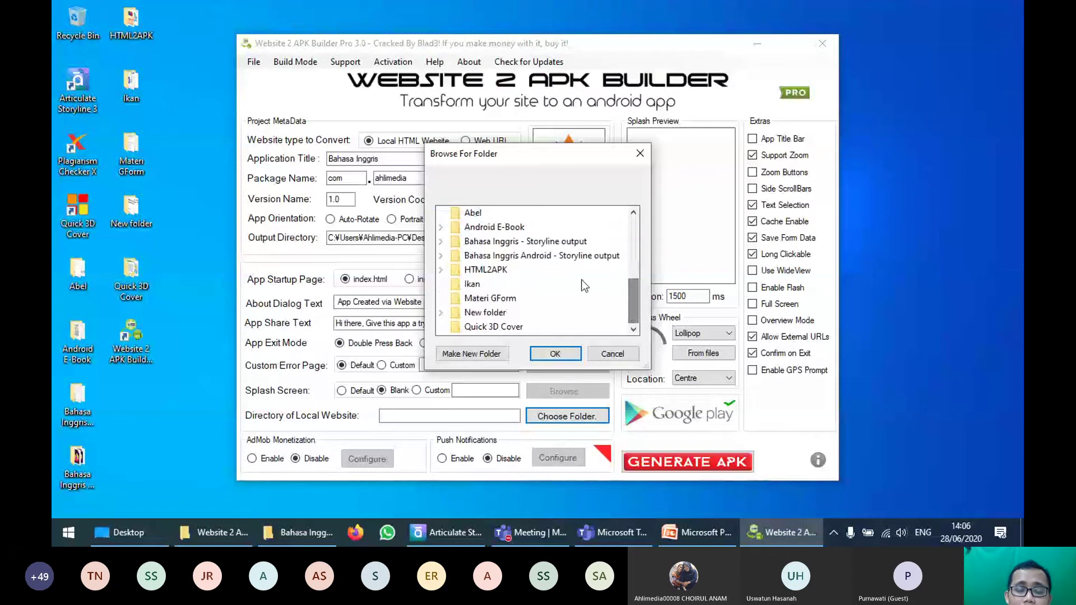
double_click(481, 258)
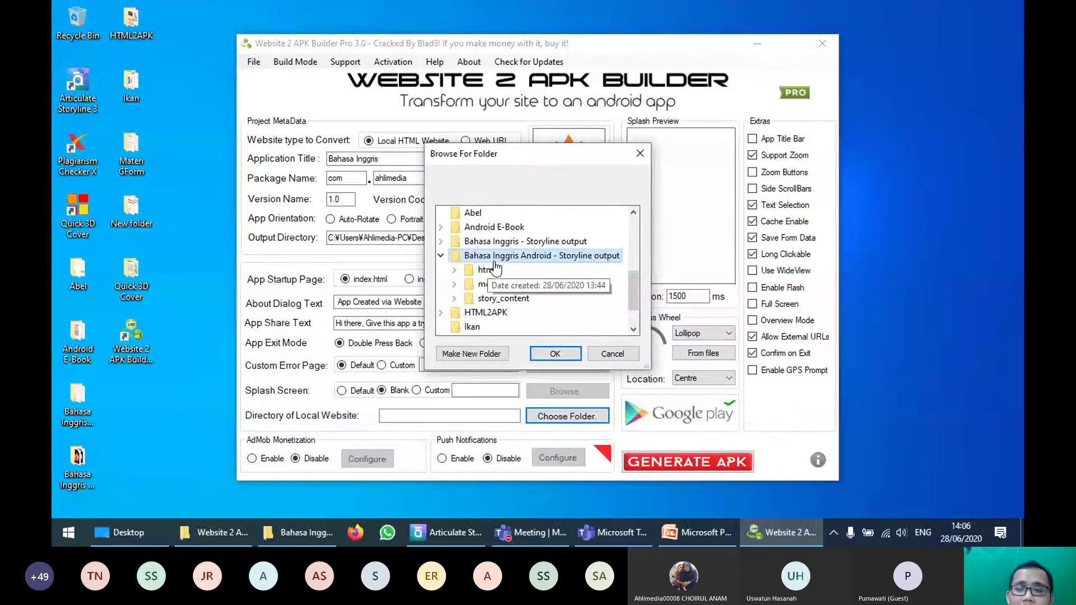
click(554, 350)
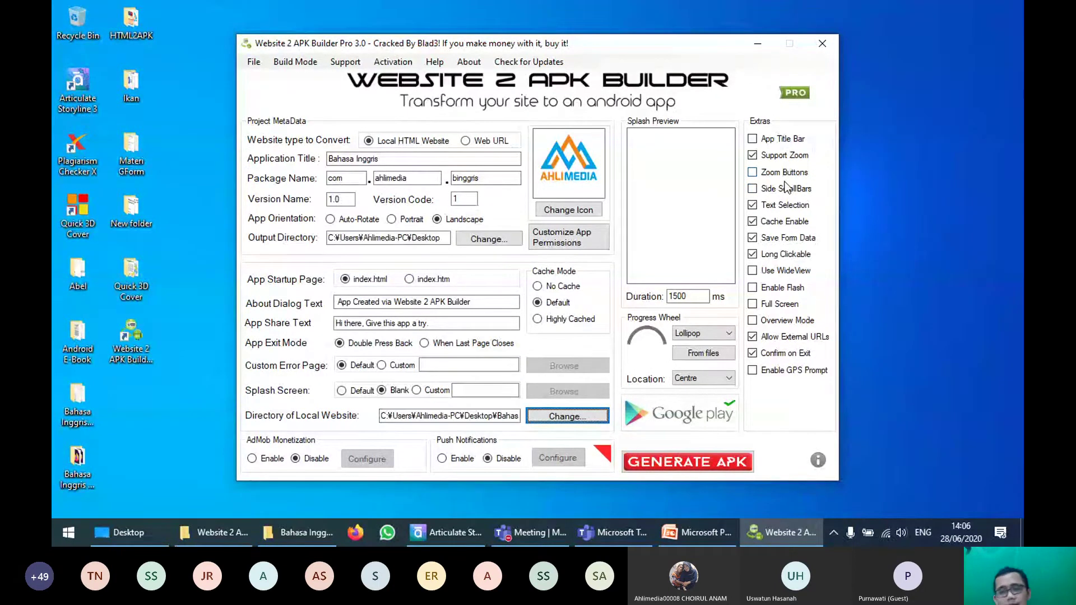
click(778, 308)
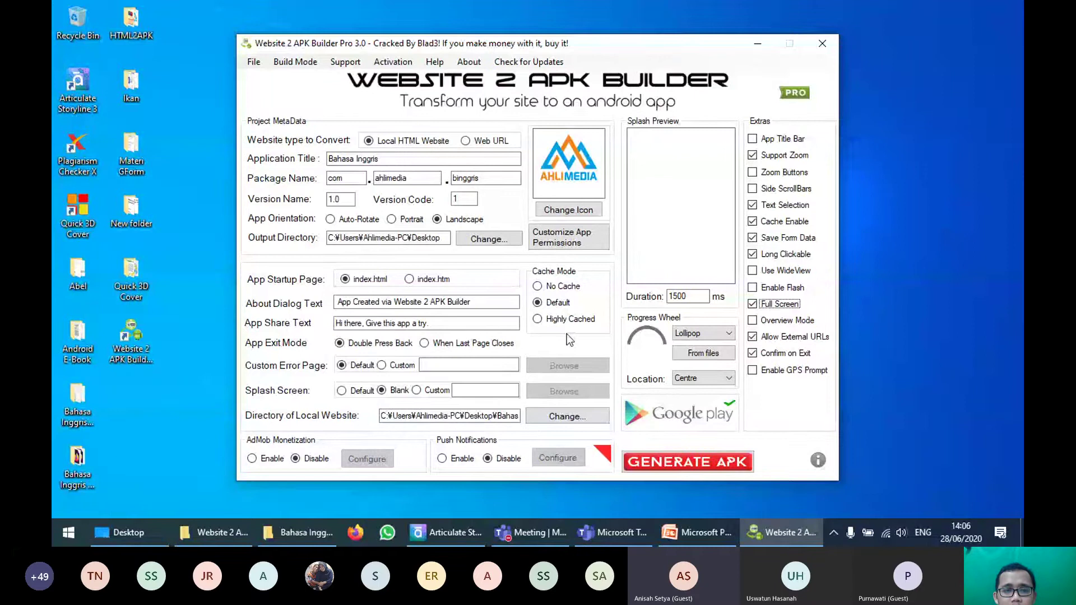
Step: Check the Microsoft Teams meeting, return to the APK builder and hide the floating meeting window
click(607, 535)
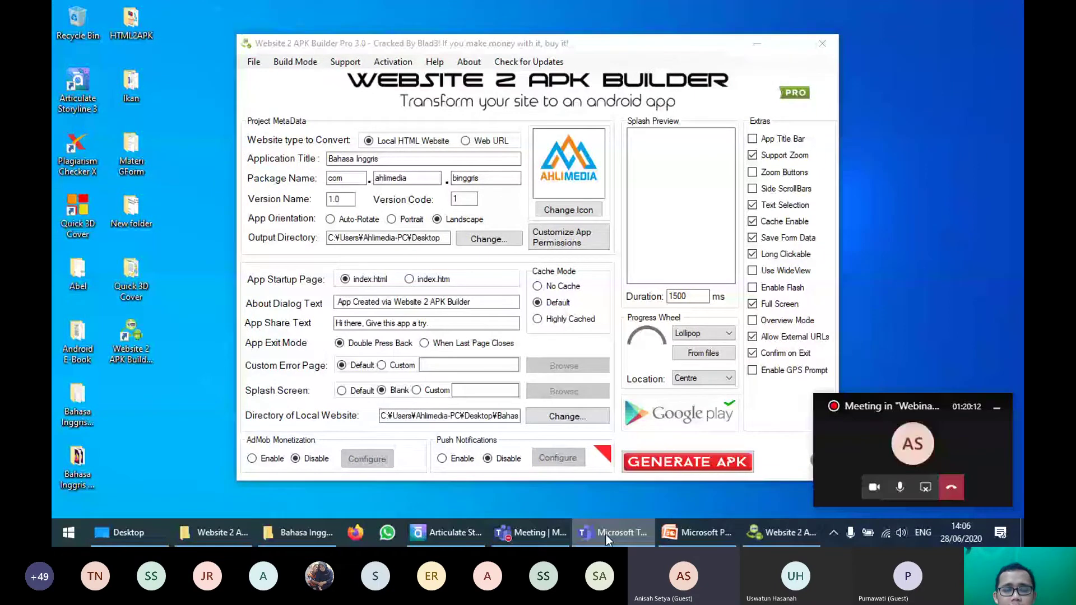
click(536, 535)
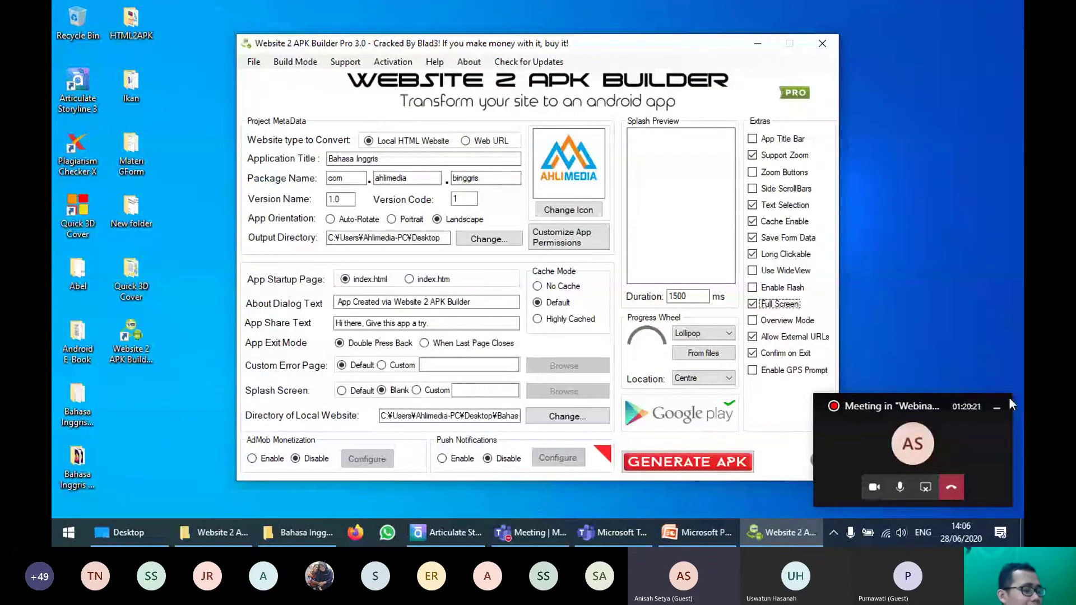
click(999, 411)
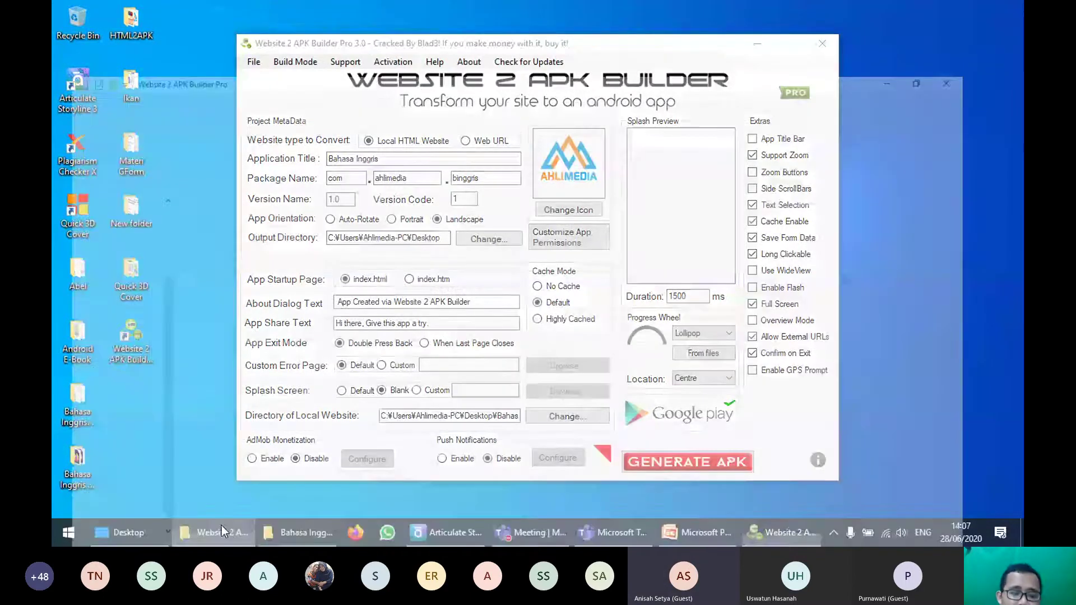
Step: Switch to the Website 2 APK Builder Pro installation folder and go up to Program Files to show the Goyal Softech folder
click(221, 529)
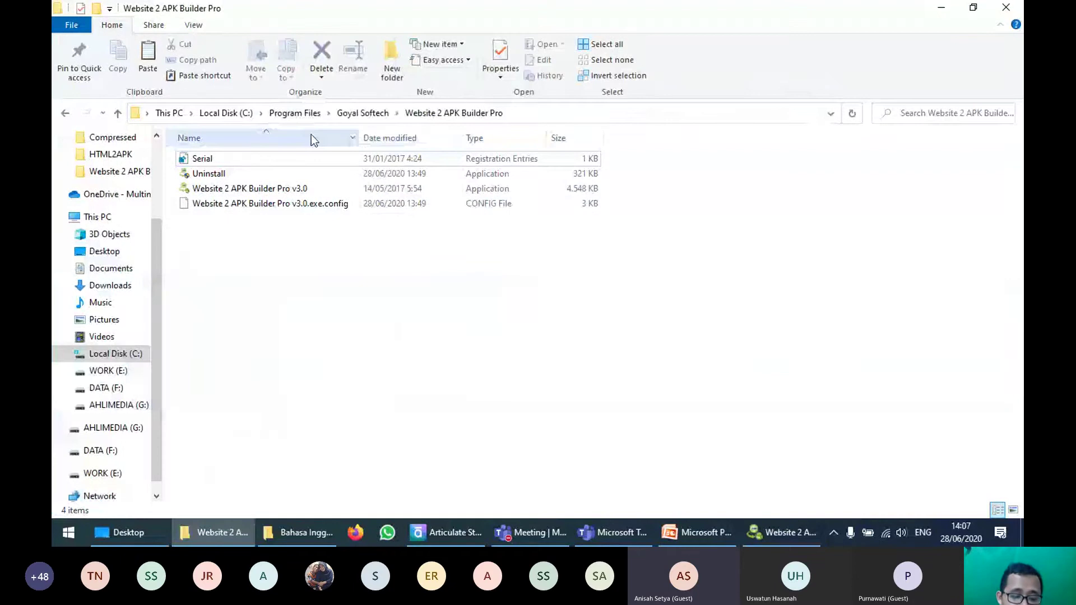
key(alt+Up)
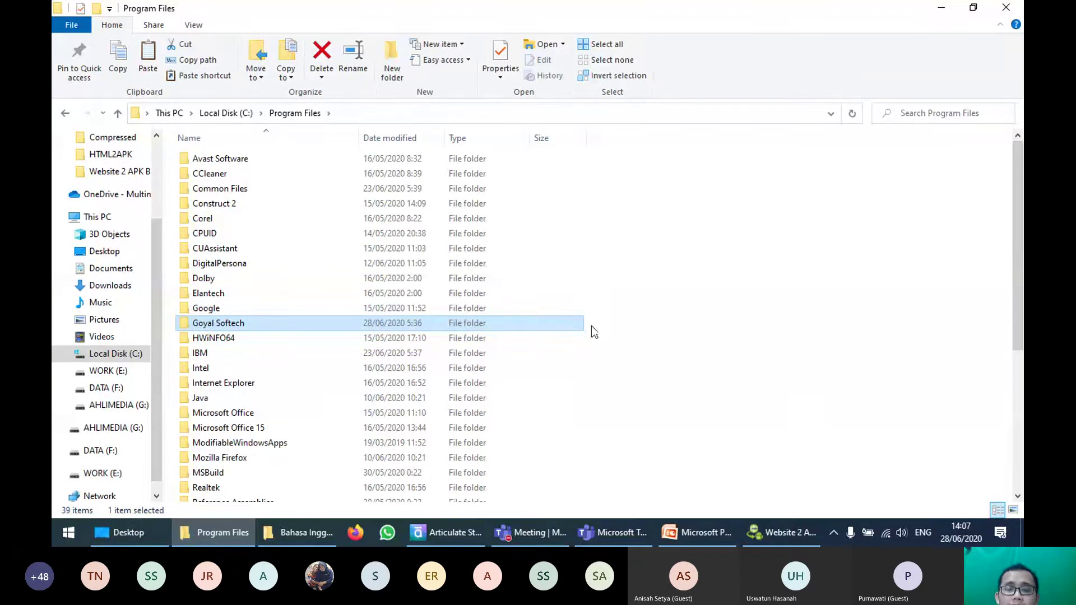
Step: Switch to the Microsoft Teams meeting window to view the meeting participants
click(621, 532)
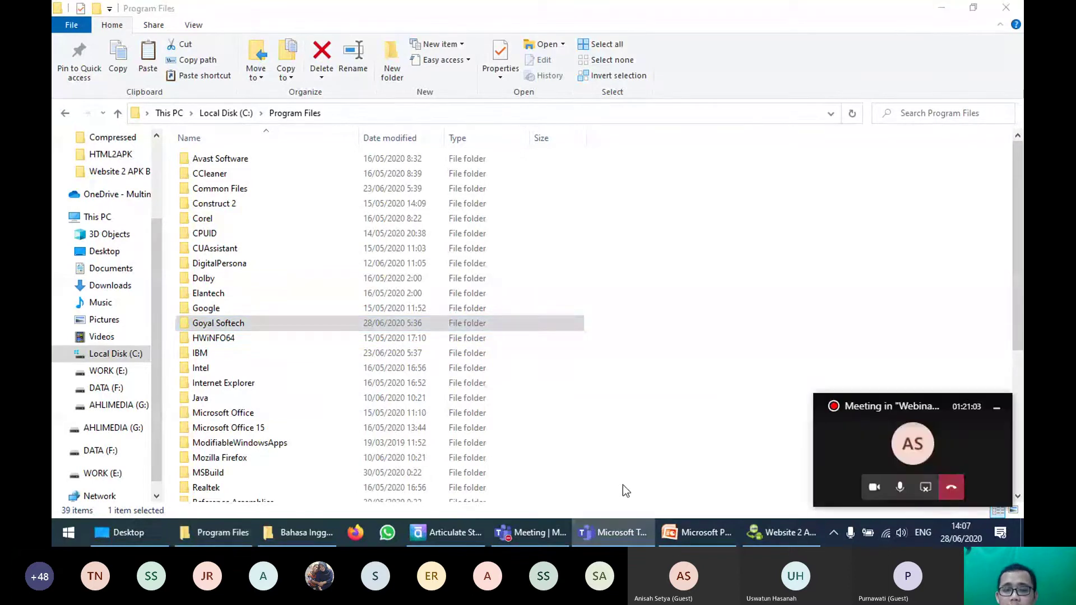
click(564, 530)
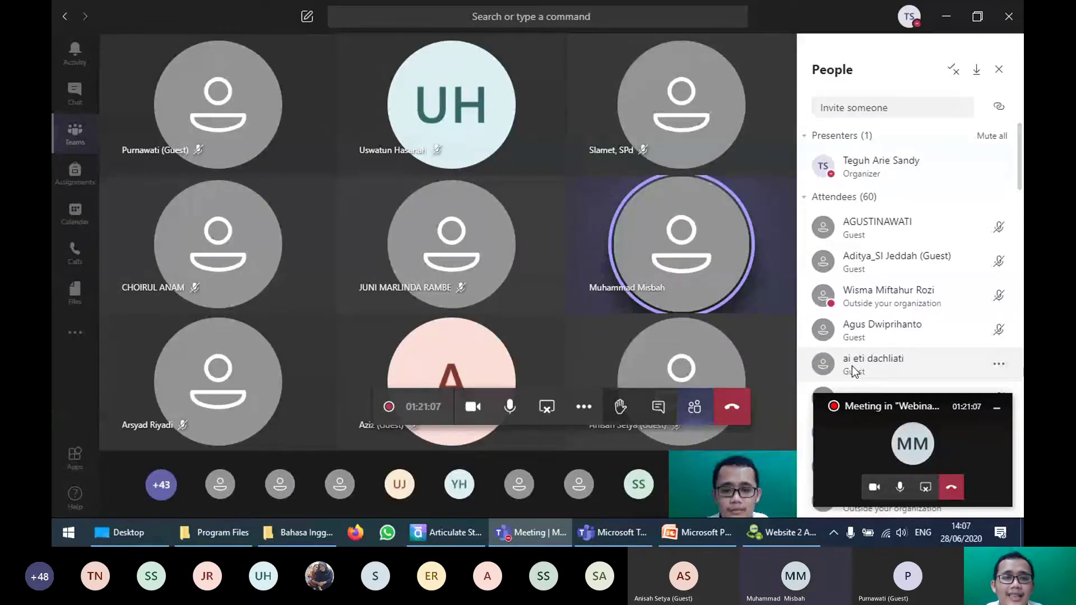
Step: Switch back to Website 2 APK Builder Pro and set the splash screen to Blank
key(alt+Tab)
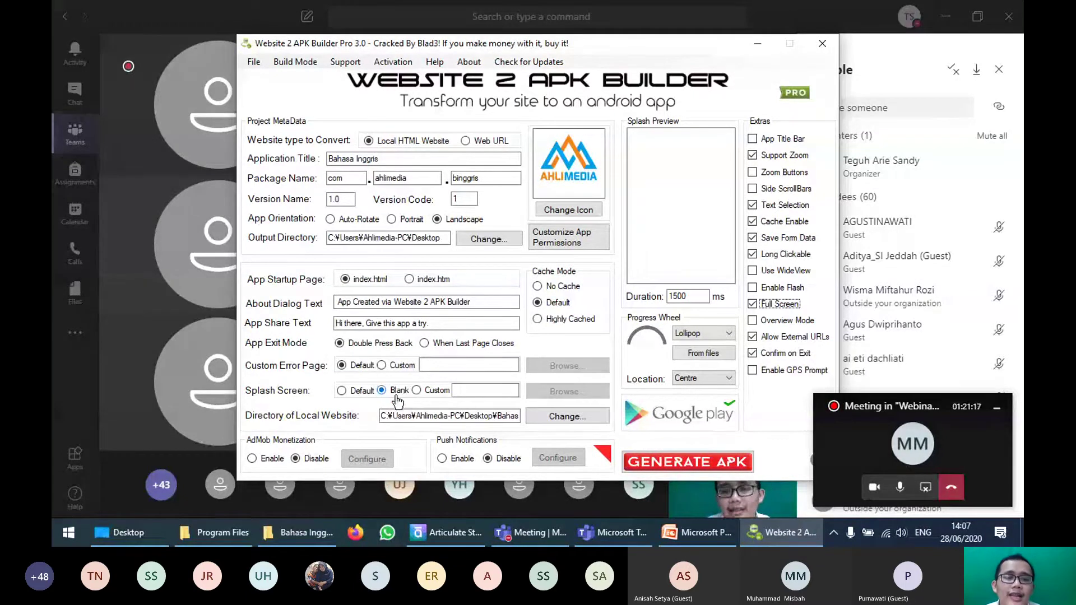
click(355, 395)
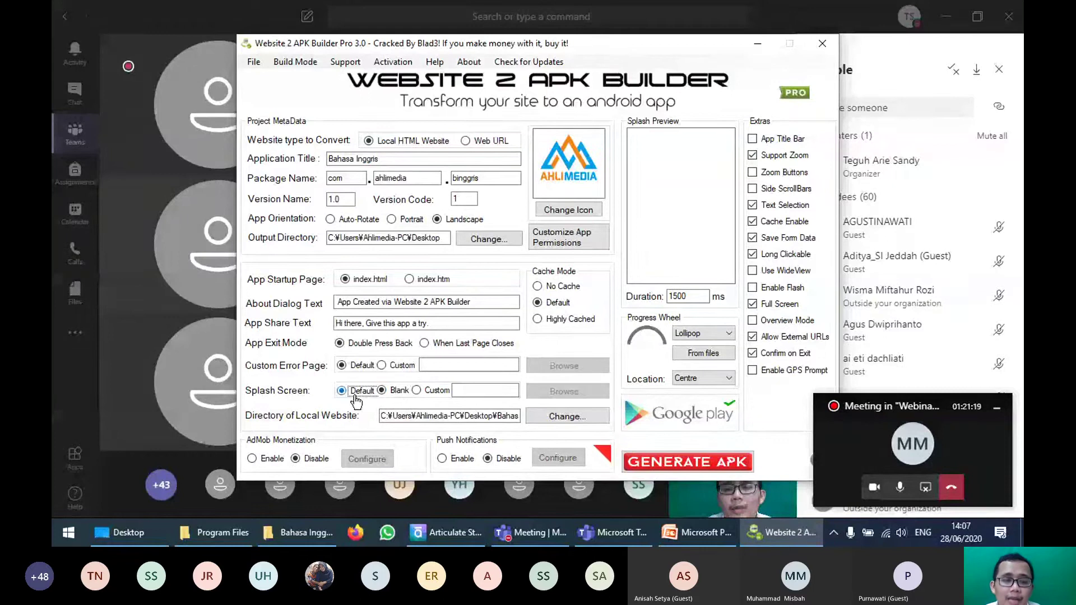
click(394, 391)
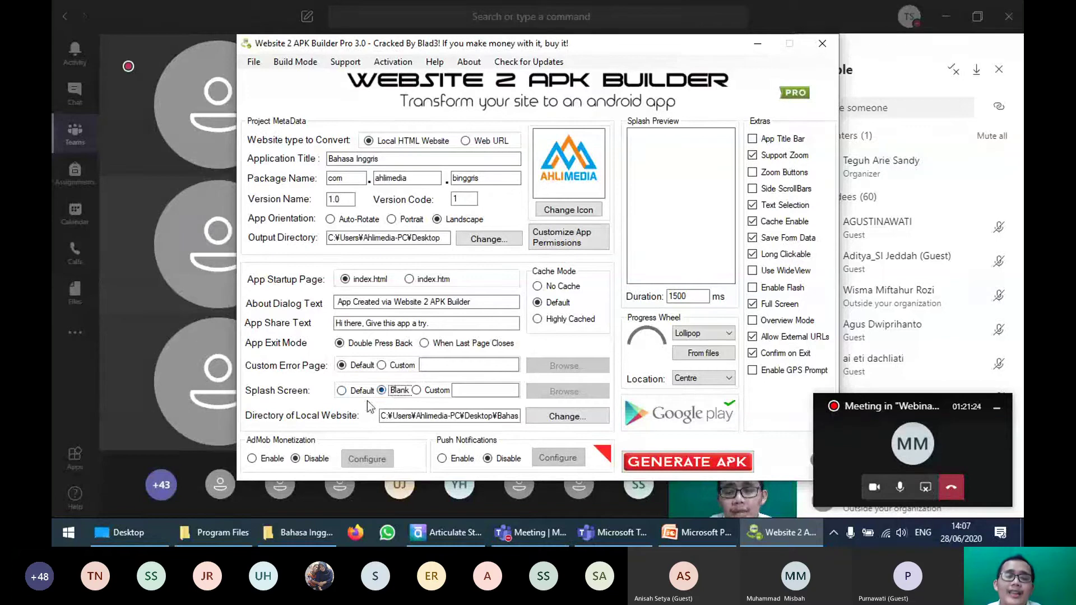
Step: Choose the folder Bahasa Inggris Android - Storyline output again as the local website directory
click(274, 541)
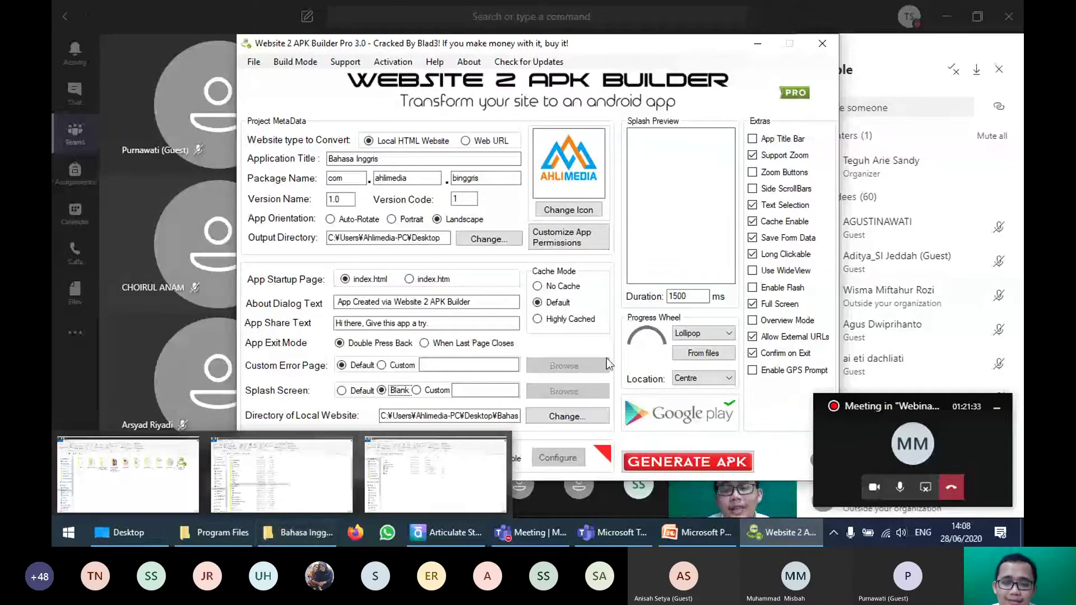
click(566, 422)
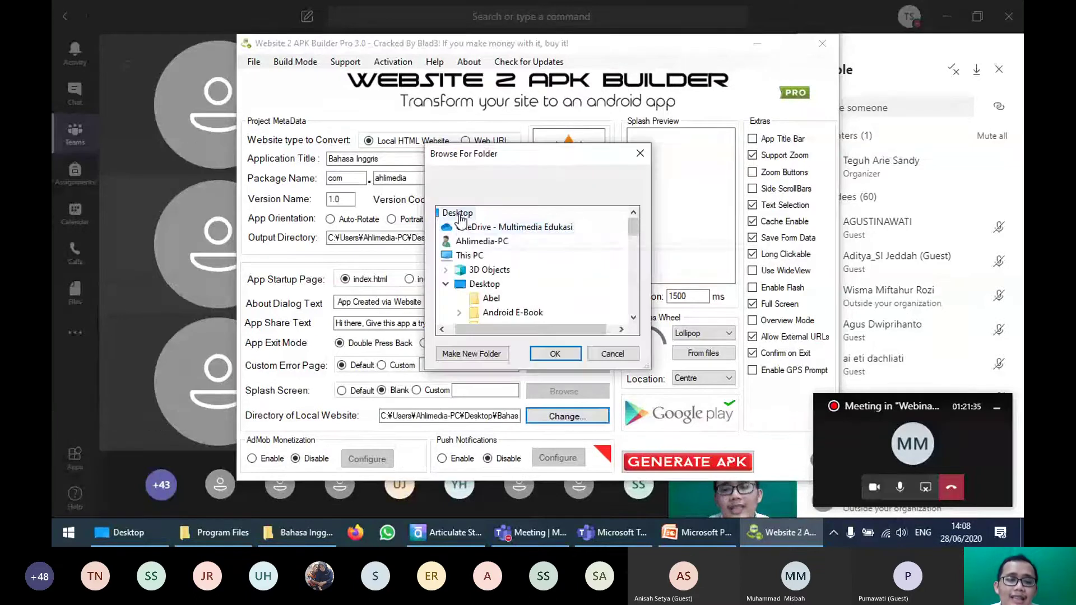
scroll(577, 290, down, 4)
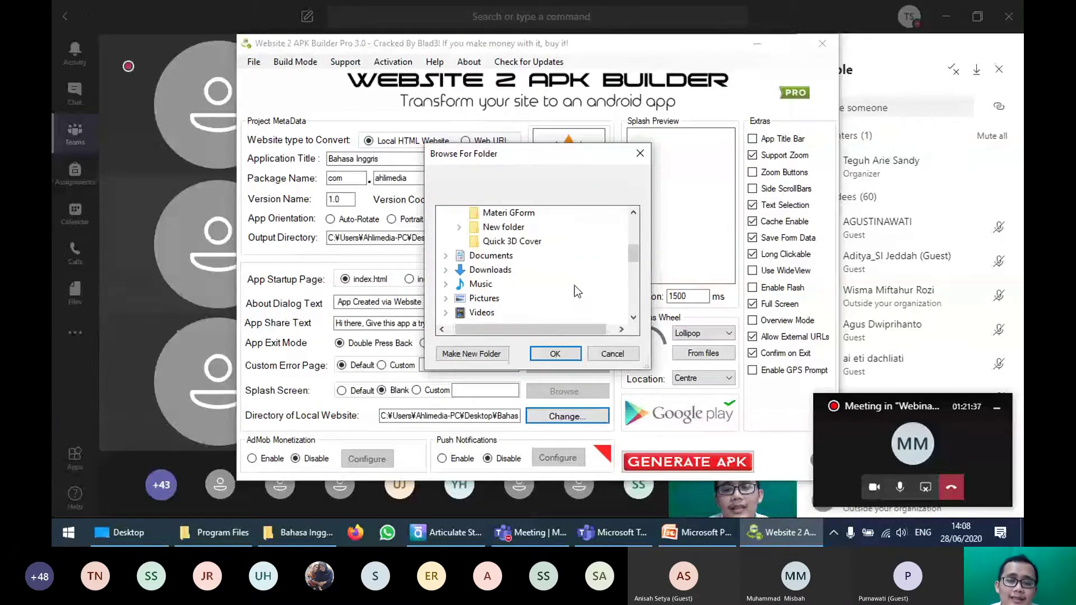
scroll(574, 285, down, 4)
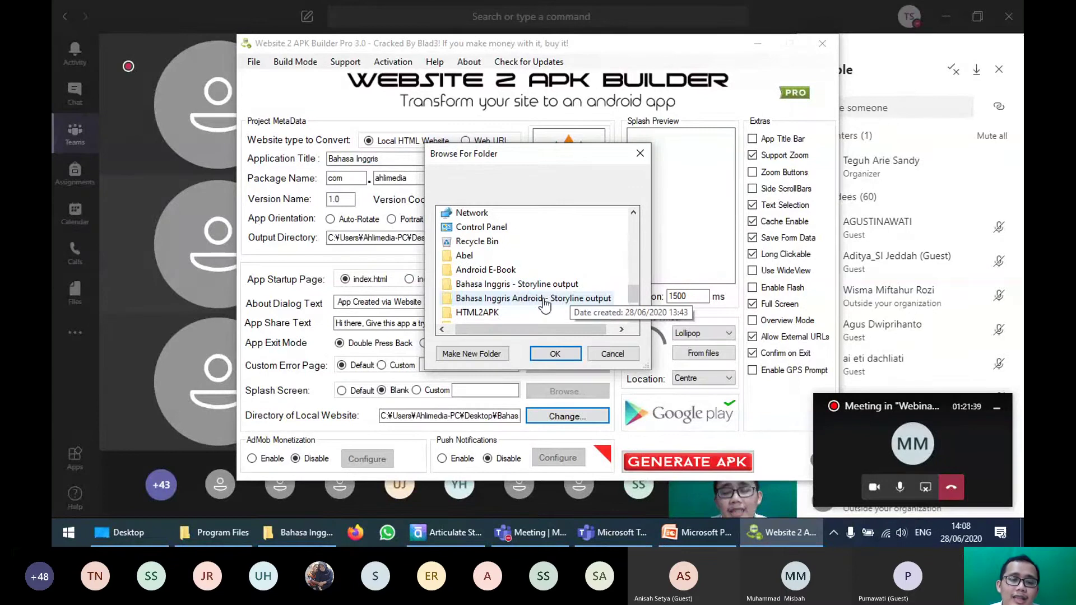
click(544, 302)
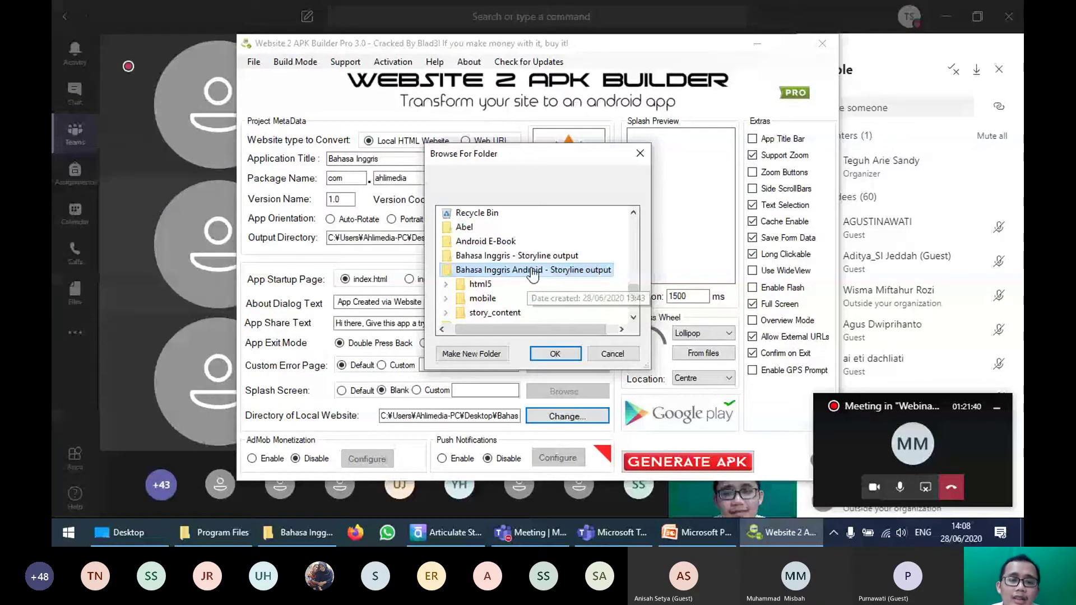
key(Return)
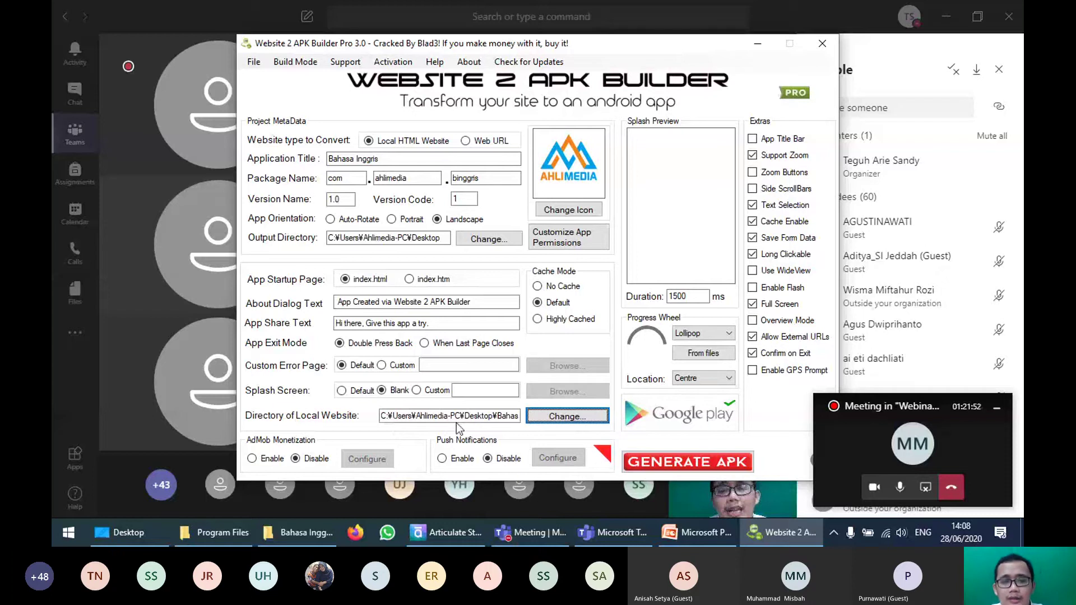
click(420, 156)
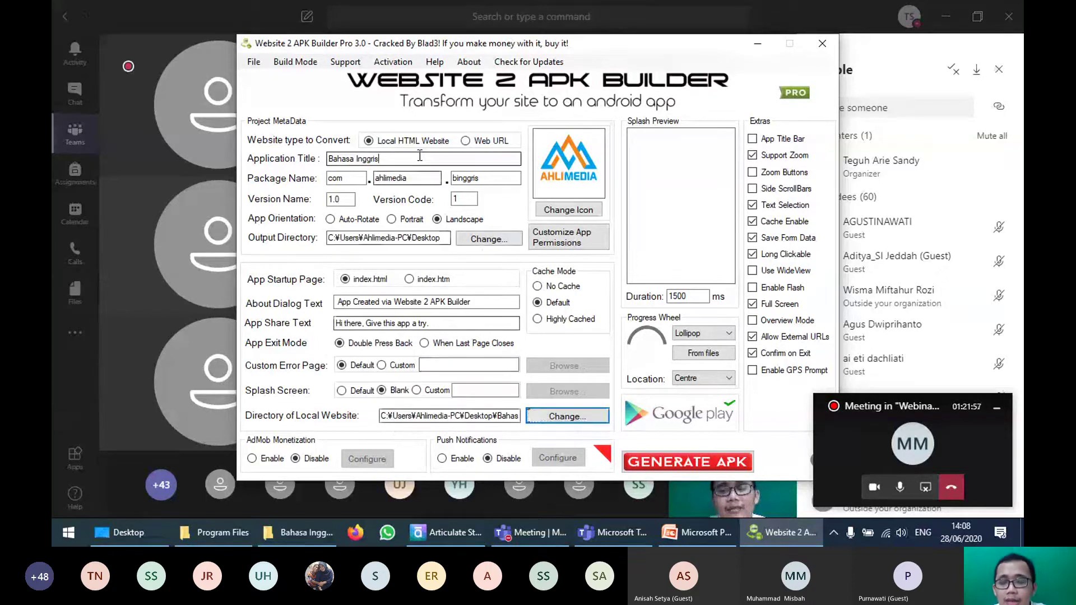
key(ctrl+a)
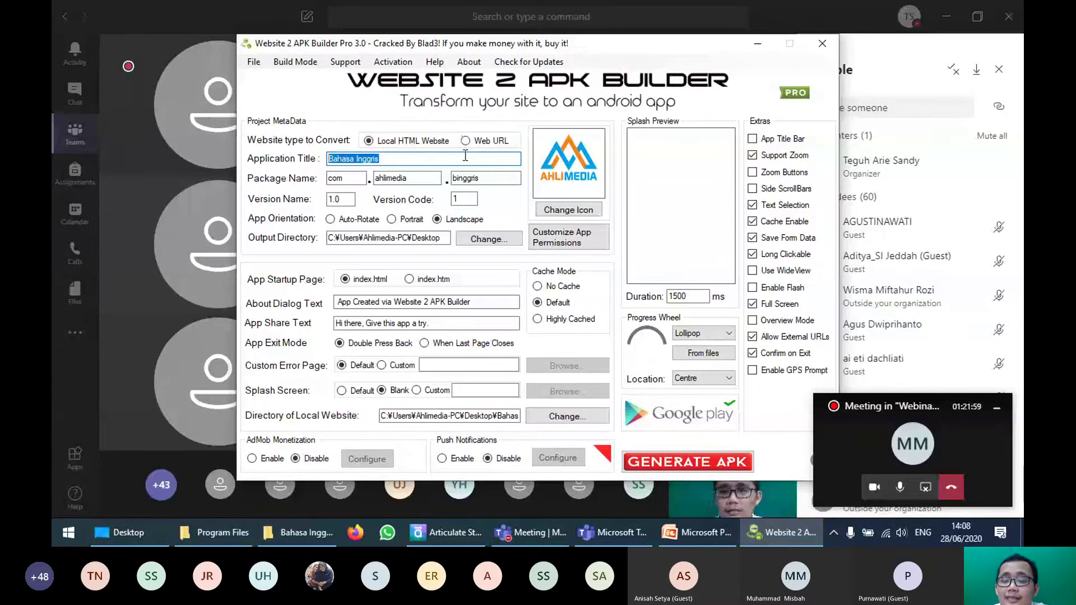
key(End)
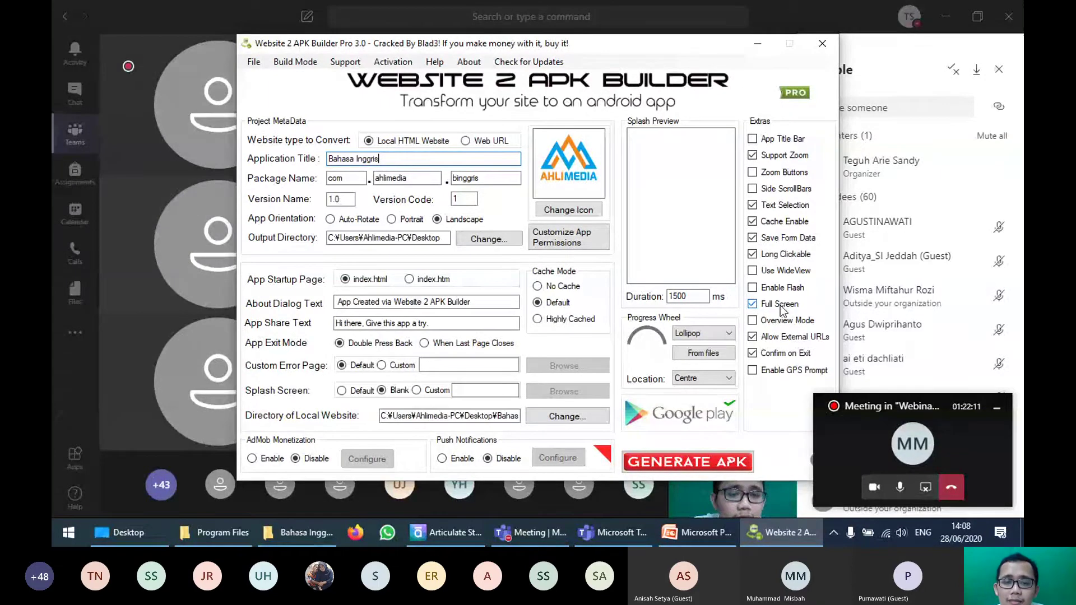
Step: Try to generate the APK with the current landscape, full-screen settings and close the build dialog
click(296, 539)
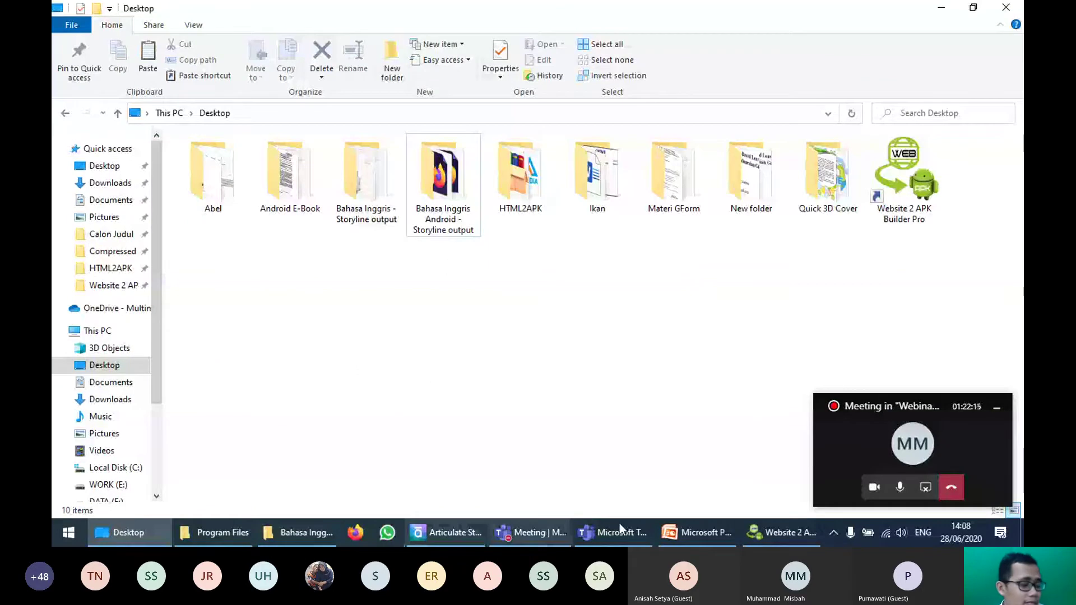
click(782, 532)
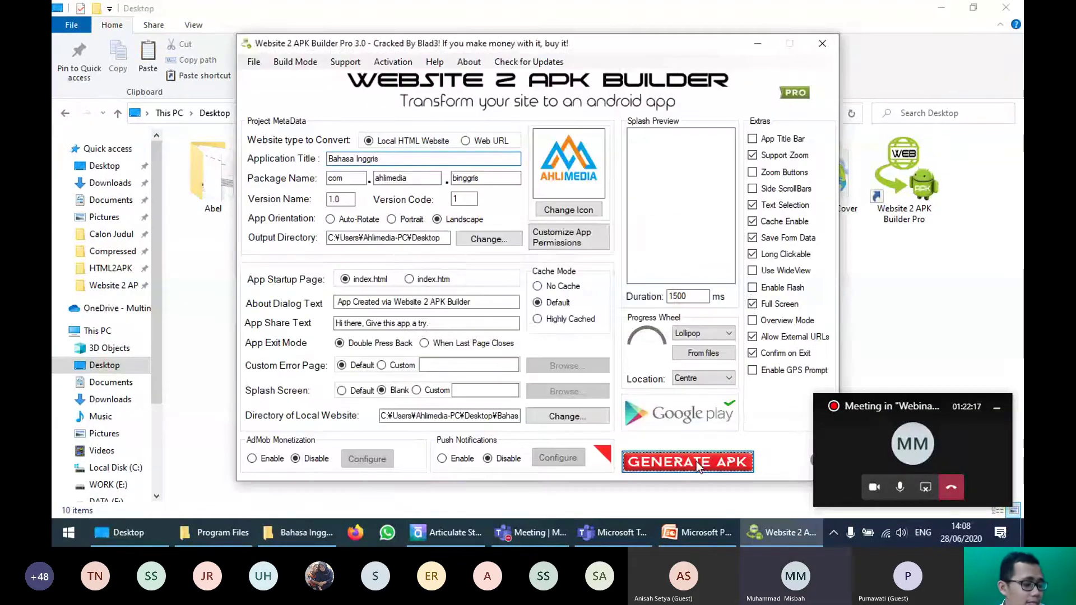
click(752, 303)
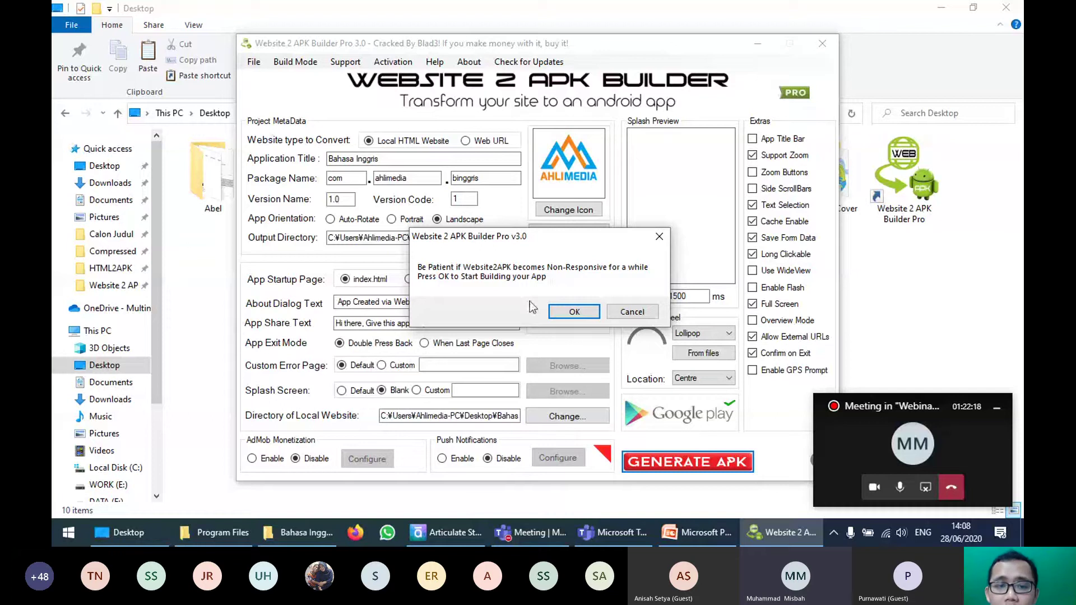
click(573, 311)
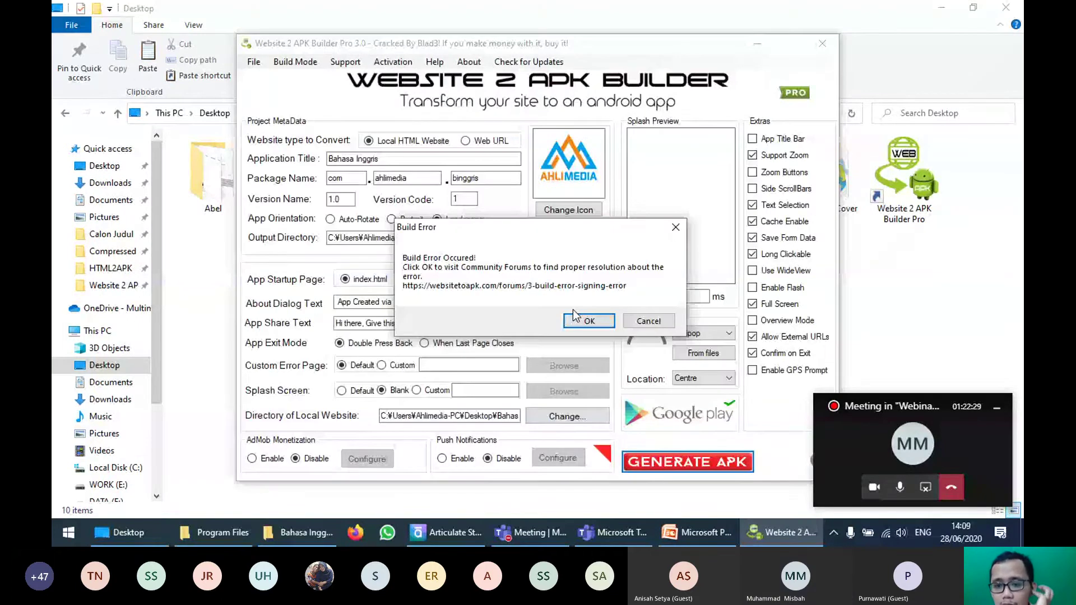
click(638, 324)
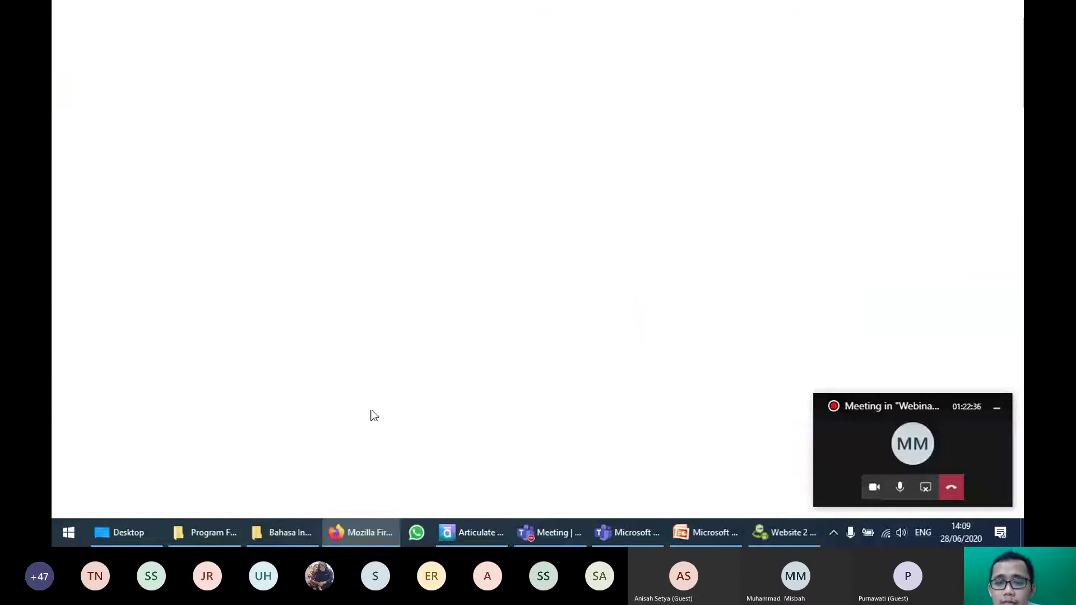
Step: Set the app orientation to Auto-Rotate and try to generate the APK again
click(128, 533)
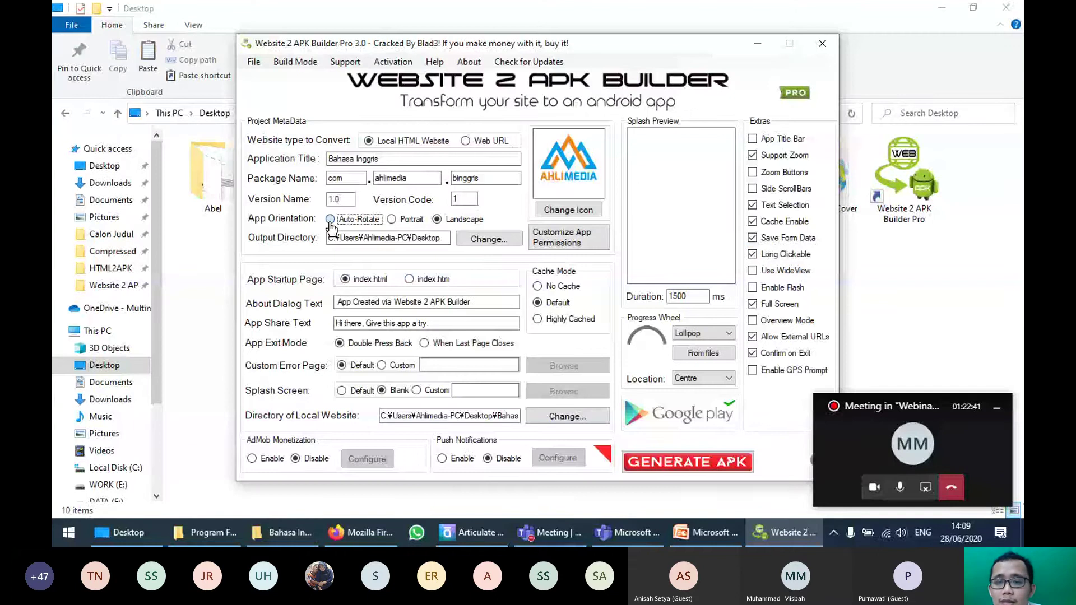
click(330, 220)
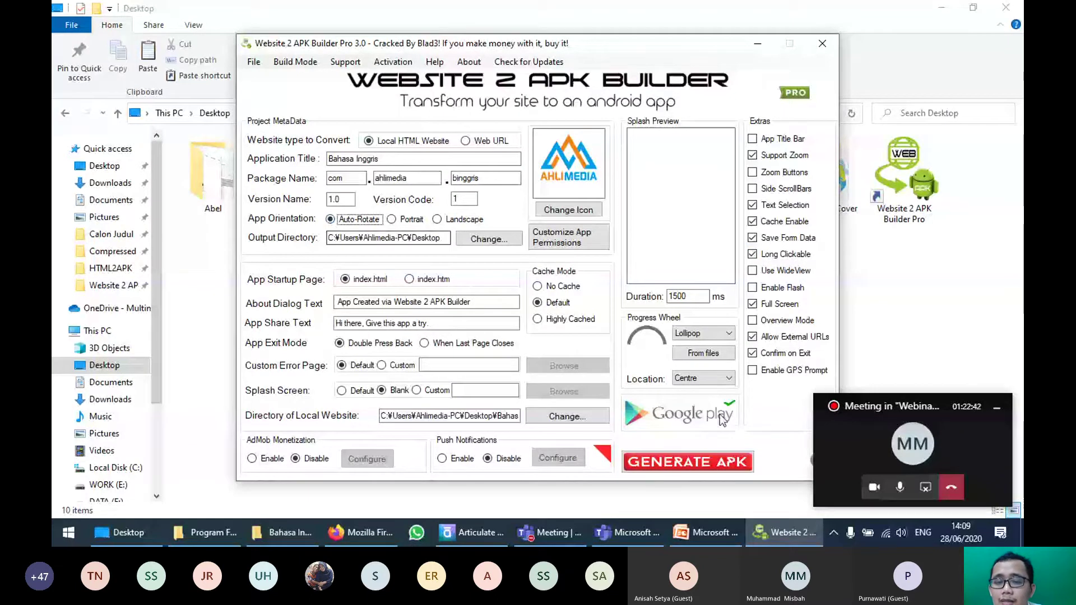
click(723, 462)
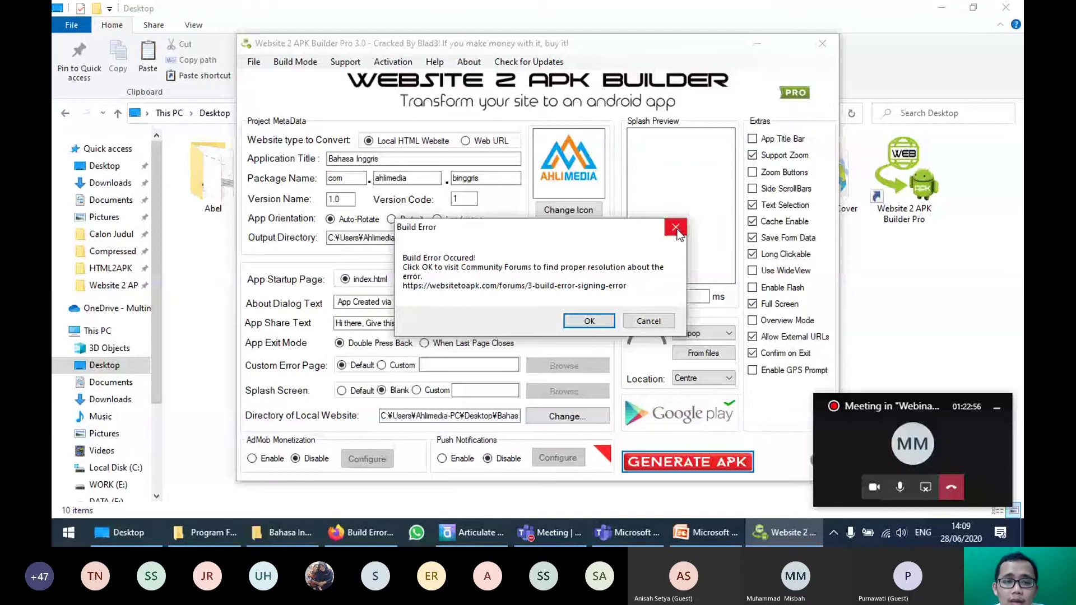
Step: Open the community forum page about build and signing errors and read its advice on file names and PNG images
click(594, 286)
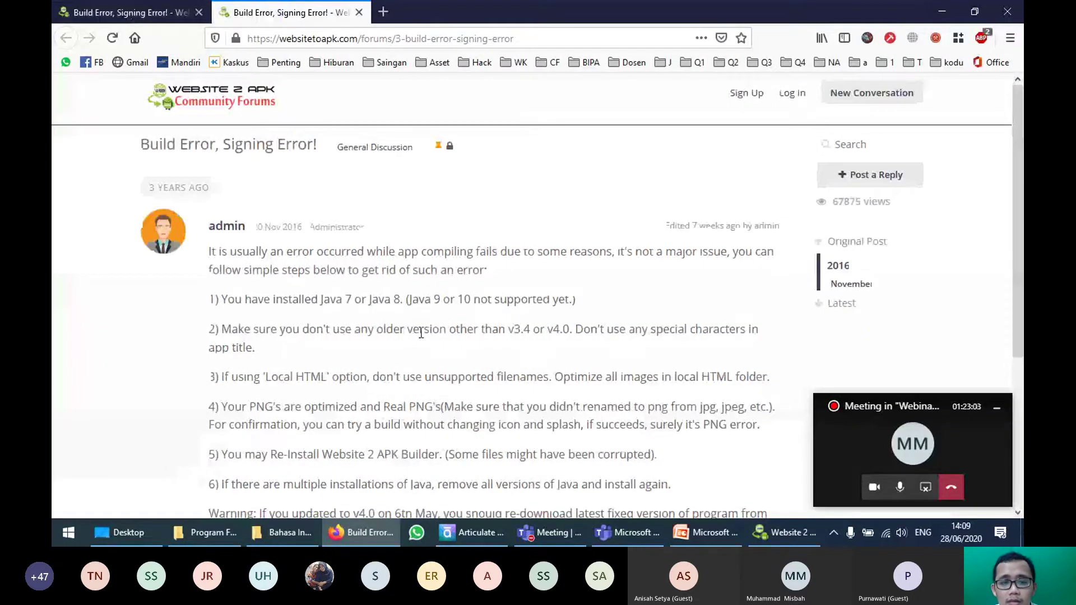
scroll(421, 333, down, 2)
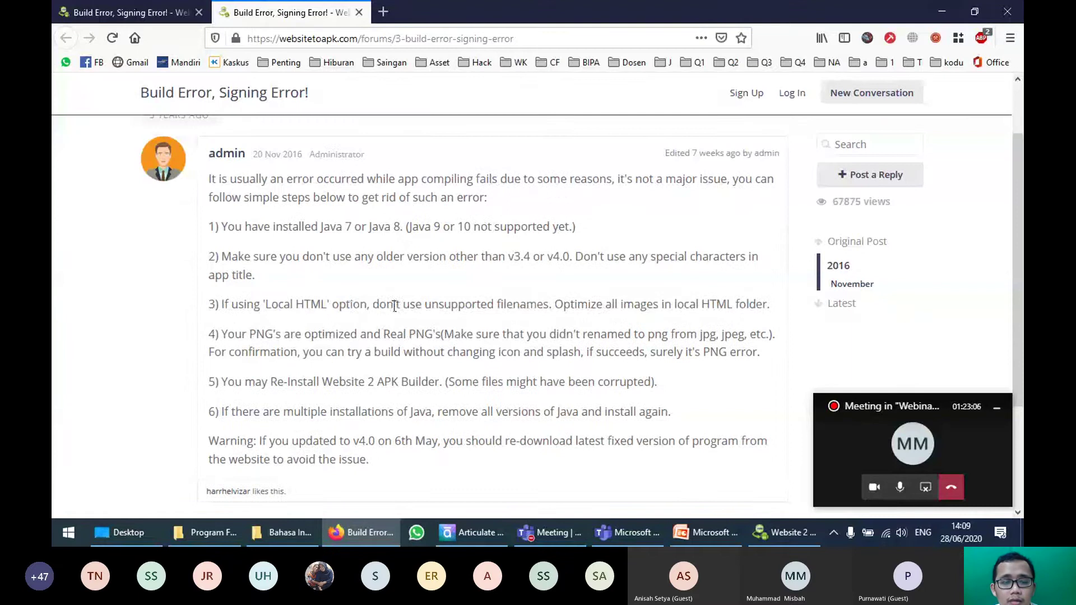
drag(349, 305, 567, 335)
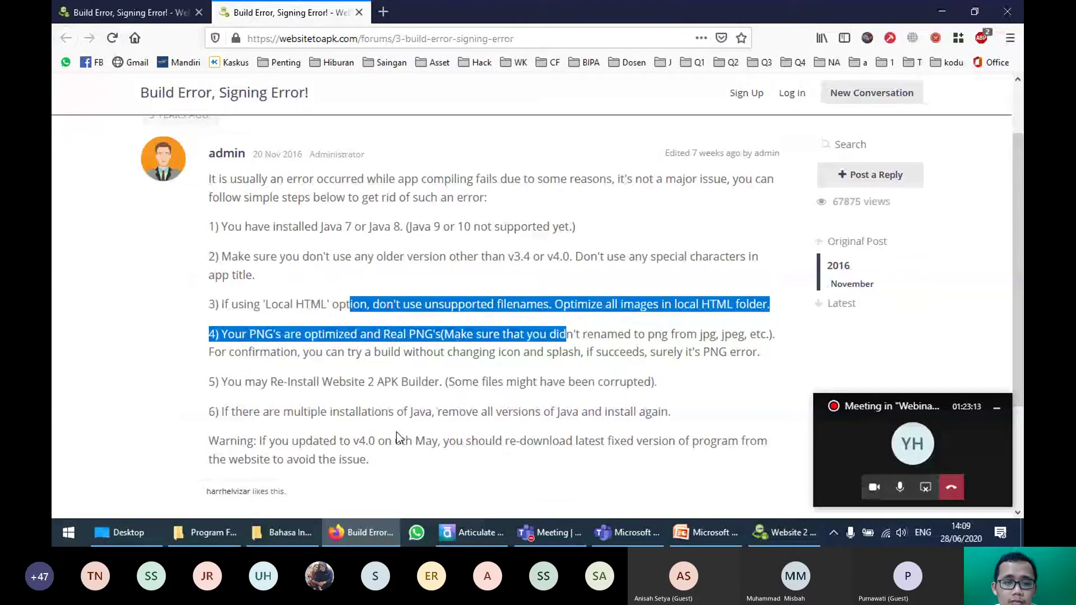
Step: Return to Website 2 APK Builder Pro and set the app orientation to Landscape, keeping Local HTML Website as the type
click(772, 532)
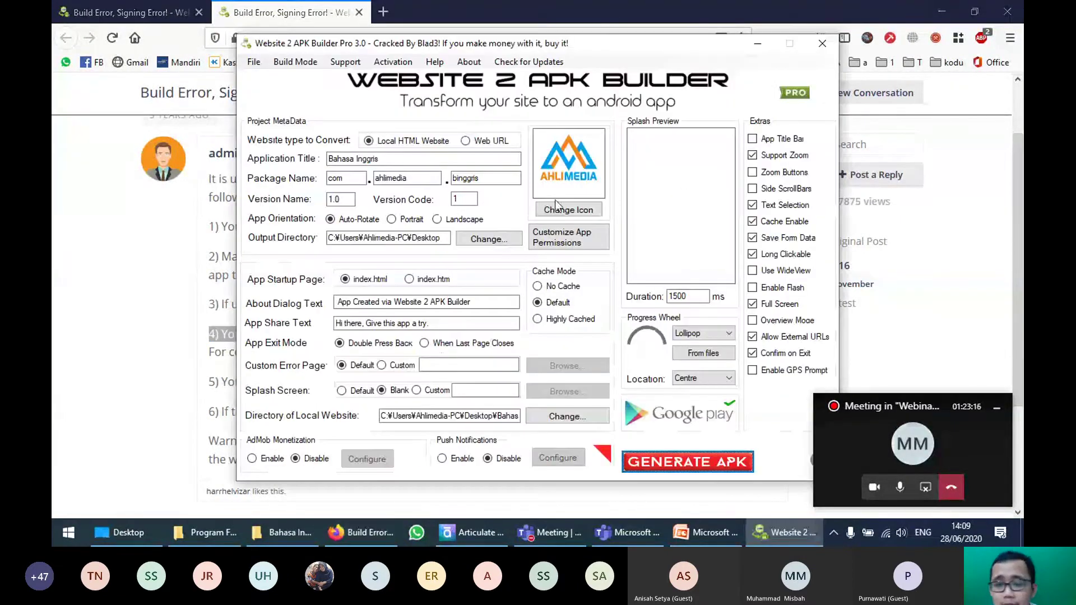
click(458, 220)
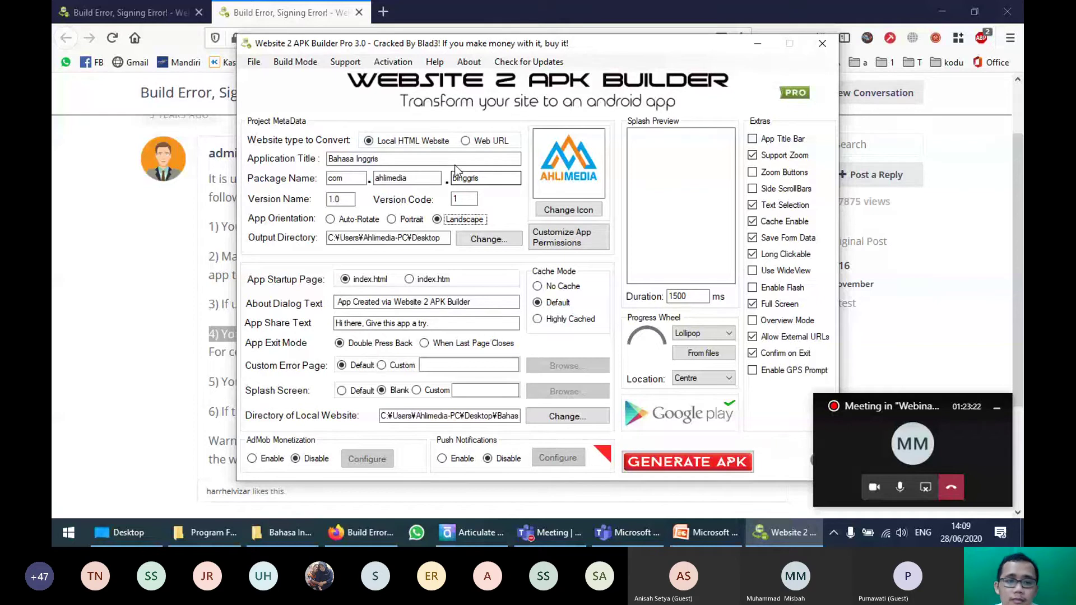
click(411, 140)
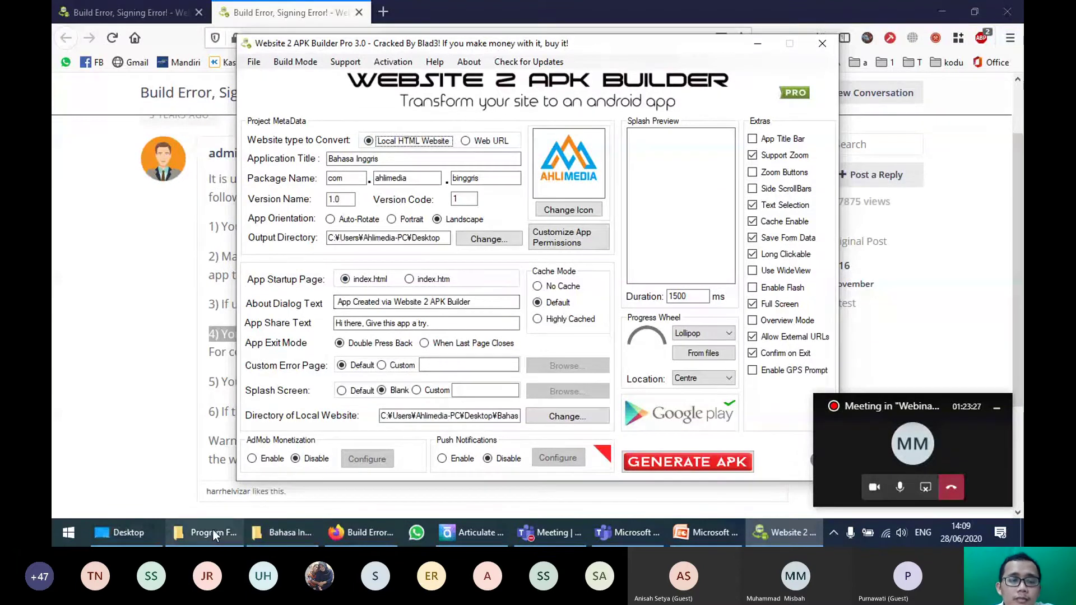
Step: Open the desktop folder Bahasa Inggris Android - Storyline output in File Explorer and undo the last rename
click(179, 536)
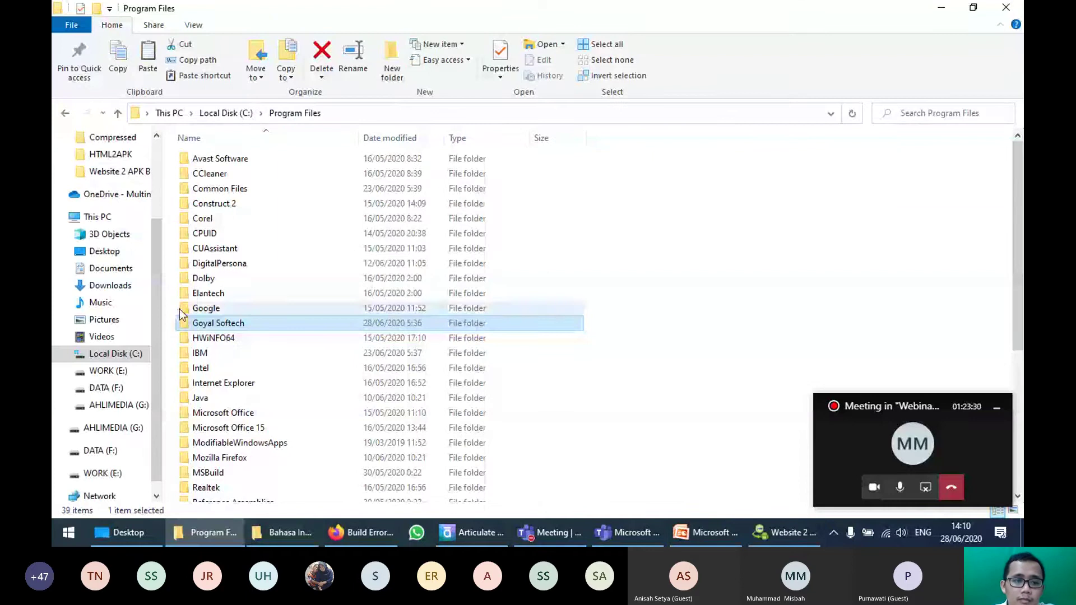
click(105, 251)
double_click(442, 177)
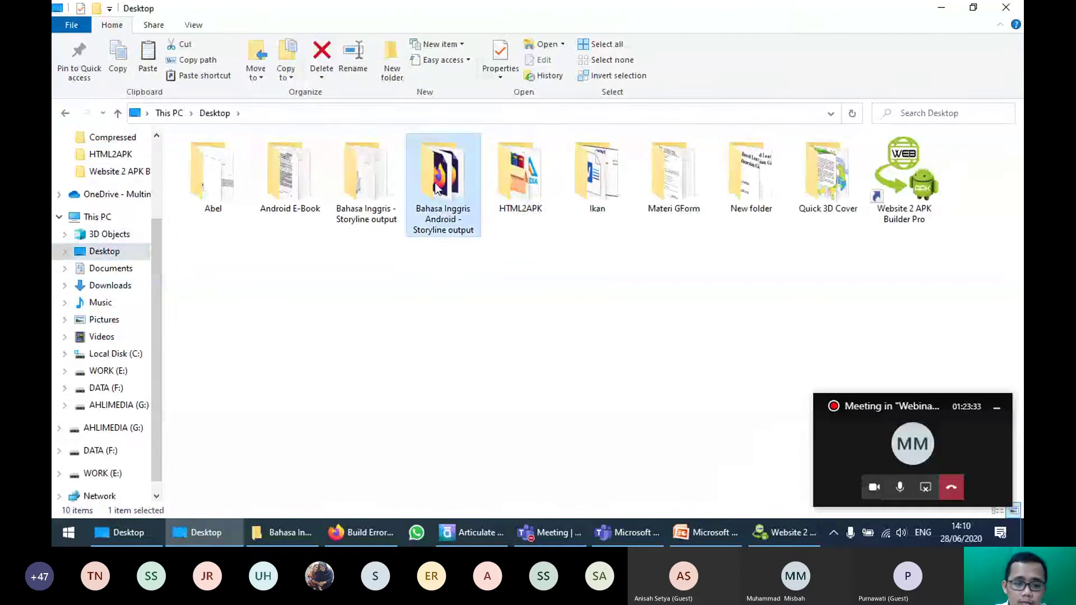
right_click(258, 310)
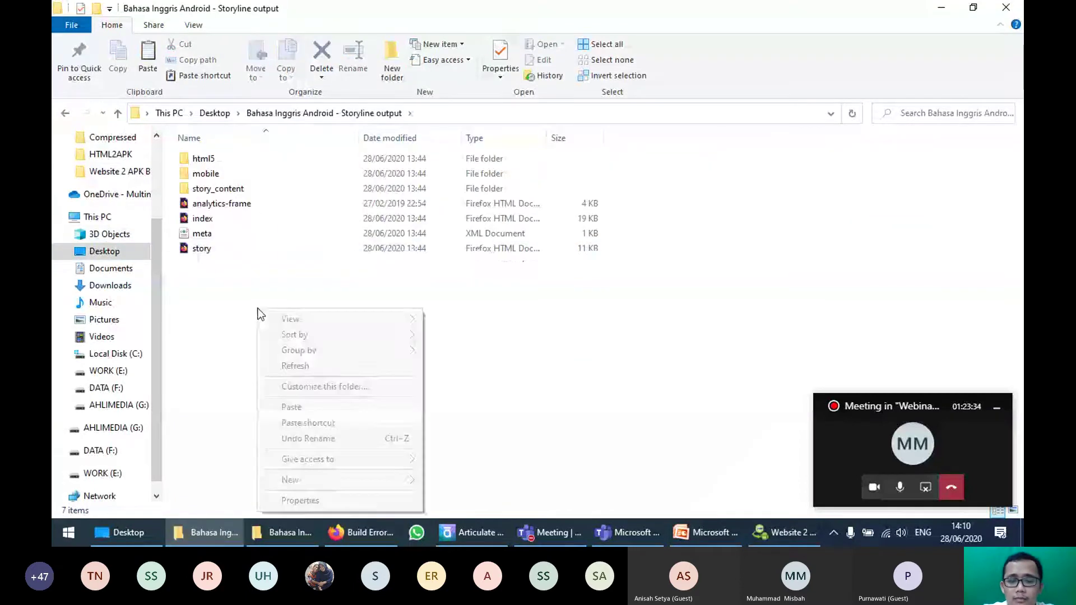
click(331, 439)
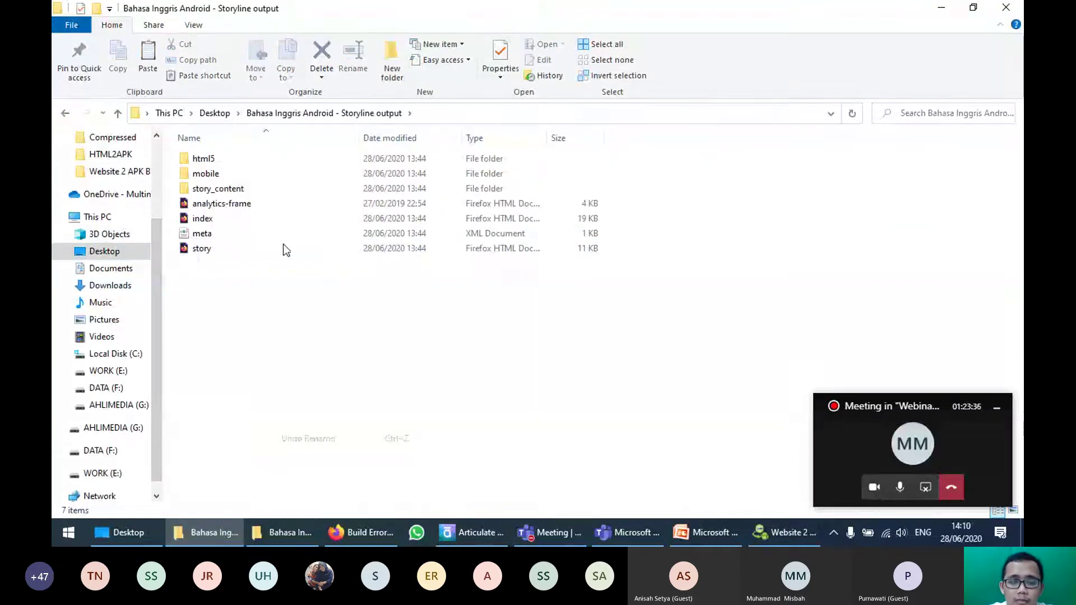
Step: Try to rename the index file in the Bahasa Inggris Android - Storyline output folder to story_html5
click(211, 222)
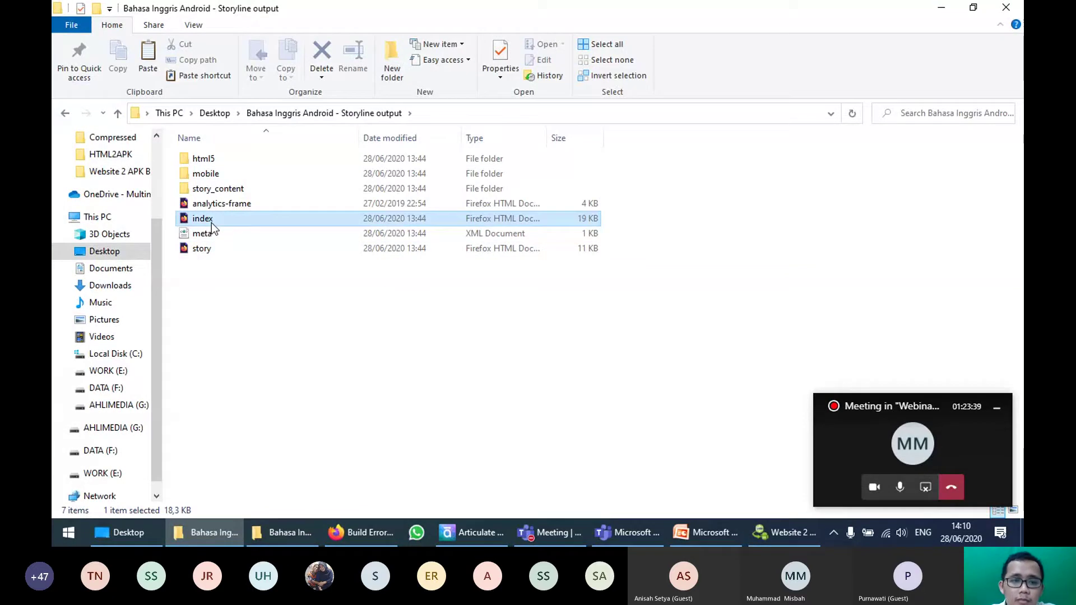
click(211, 223)
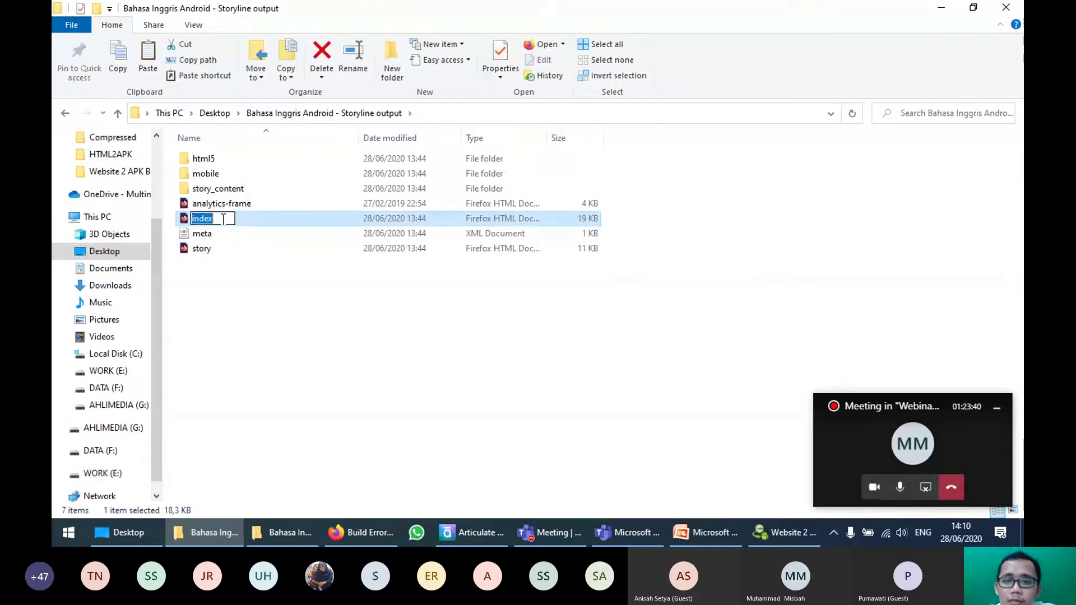
click(202, 250)
click(205, 220)
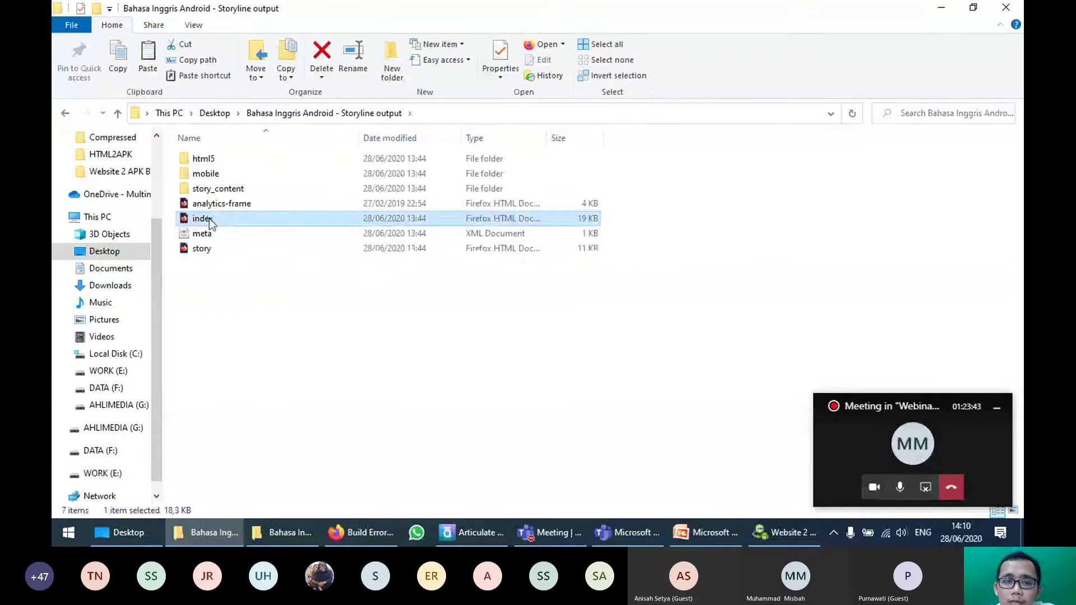
click(205, 220)
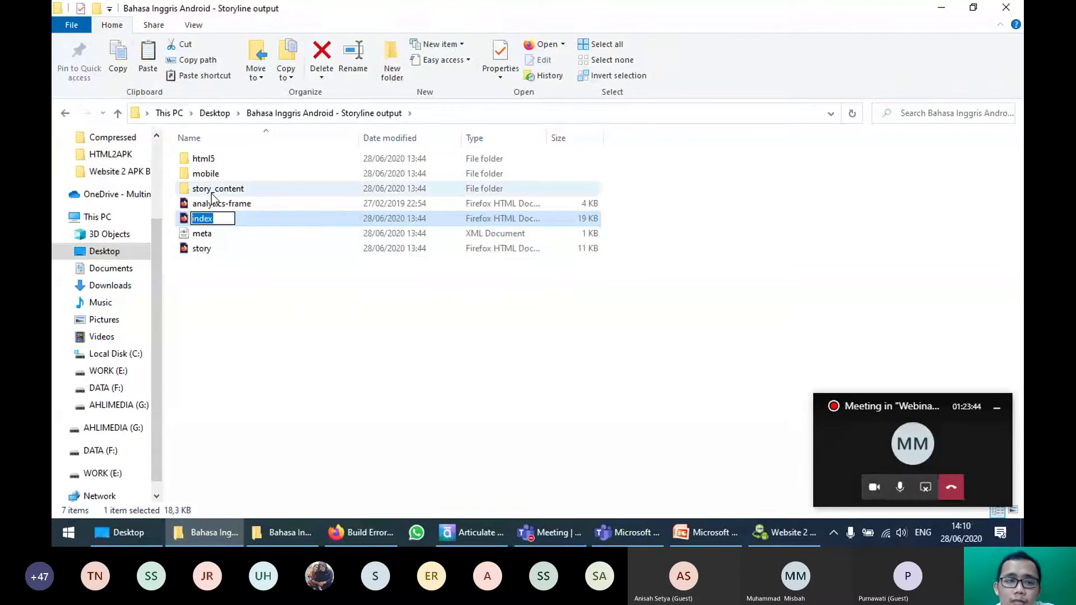
text(story_)
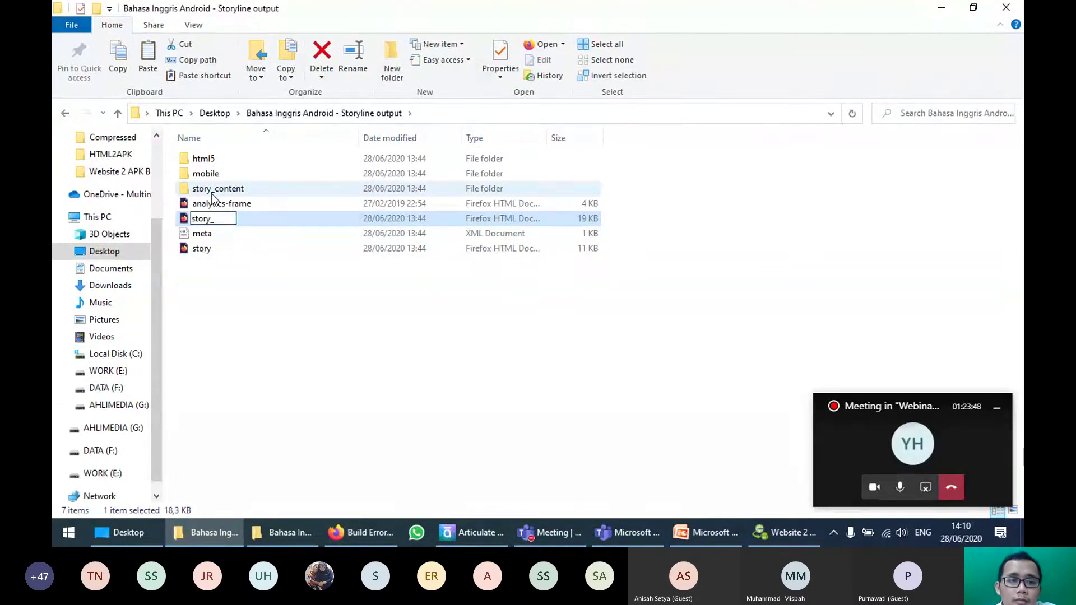
text(html5)
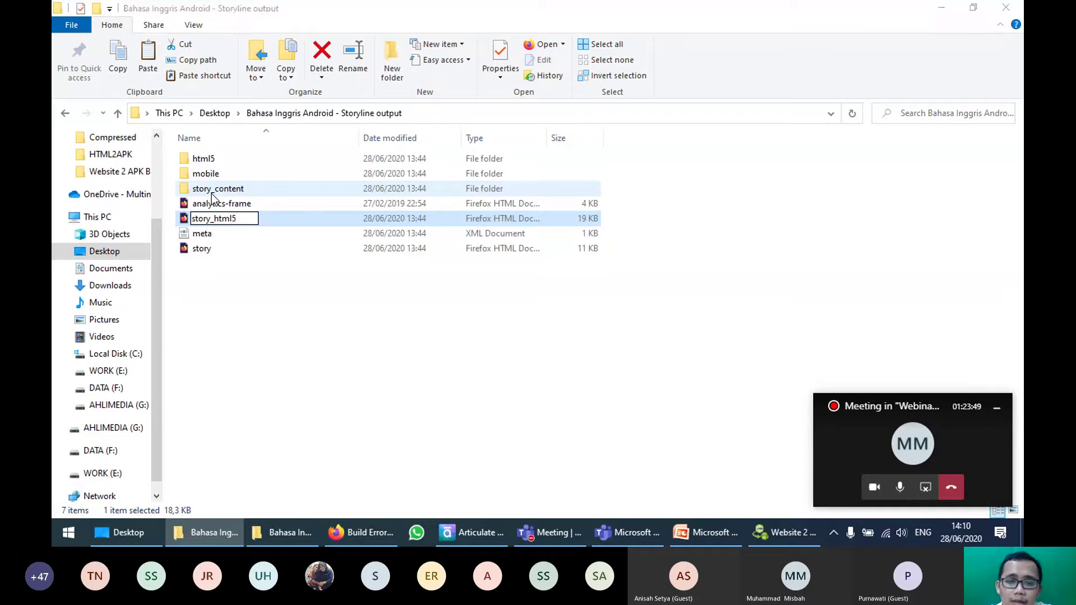
key(Return)
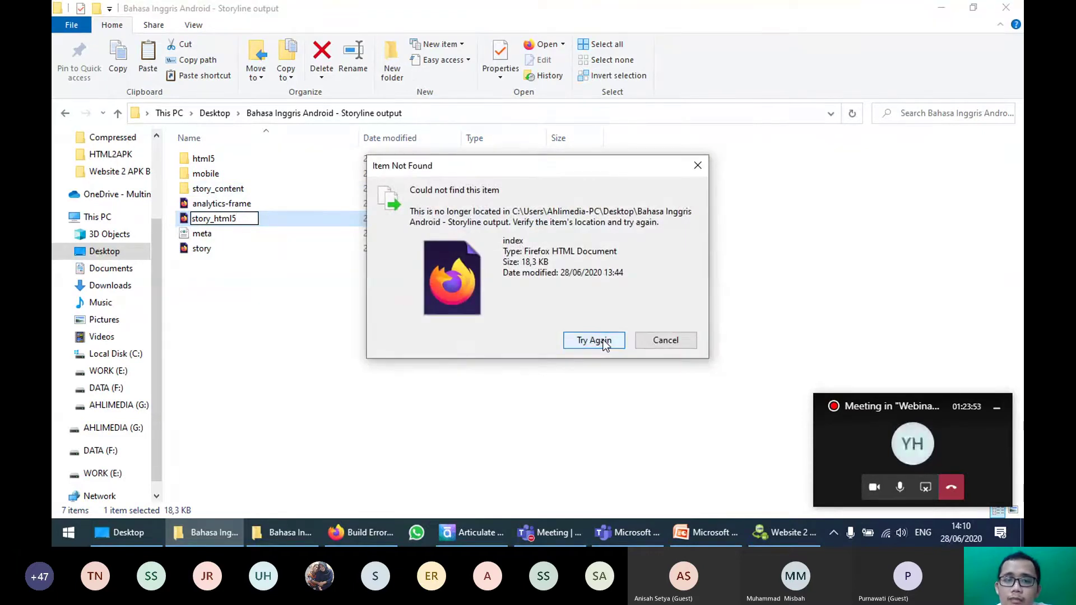
click(594, 340)
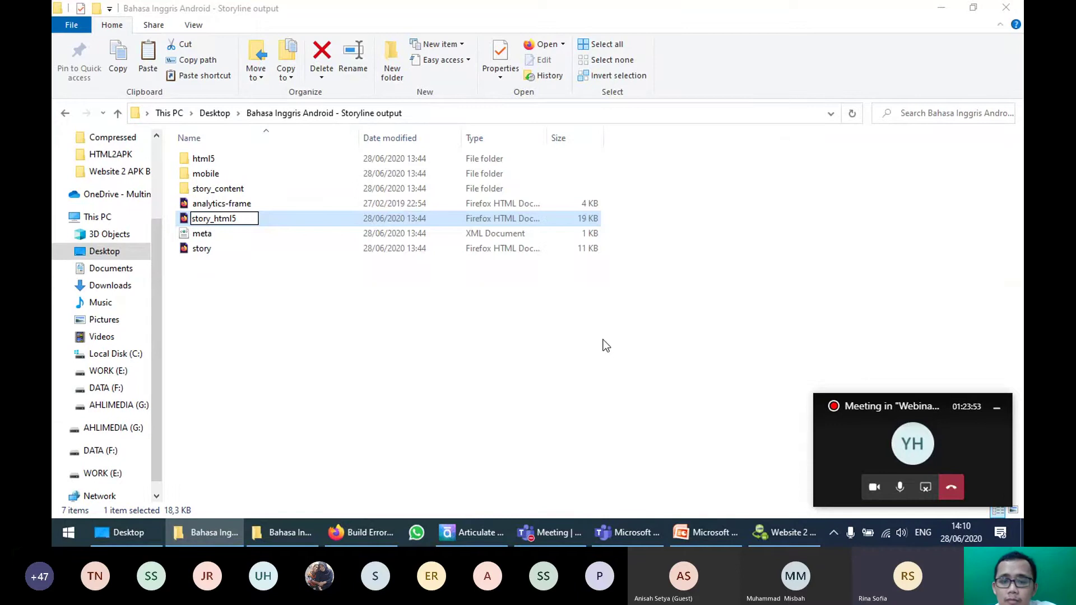
click(604, 342)
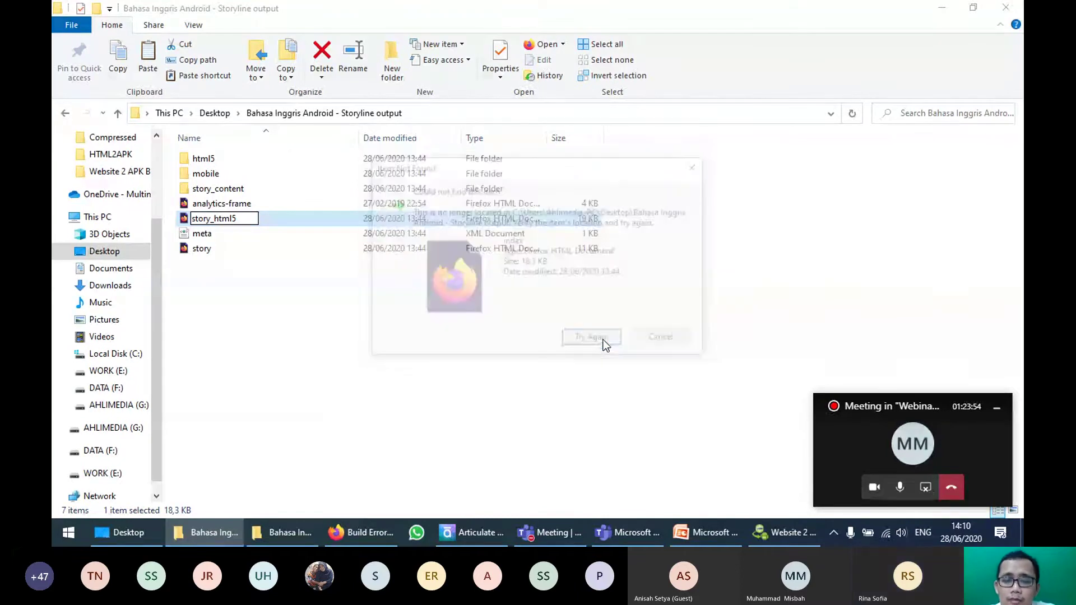
click(611, 344)
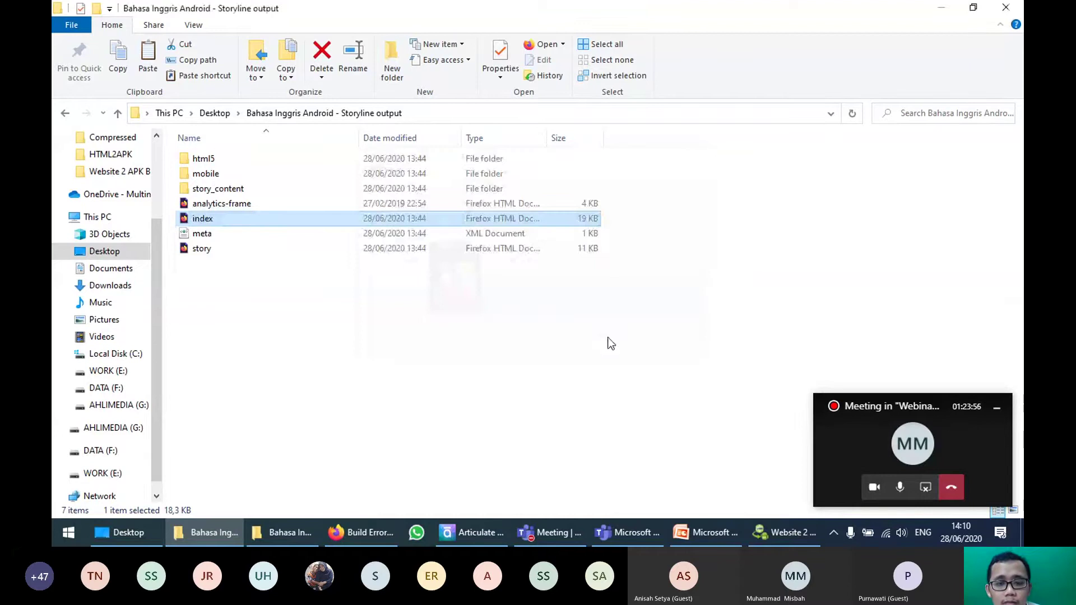
Step: Switch to Articulate Storyline and publish the entire project for Web to the desktop under the title Bahasa Inggrisku
key(alt+Up)
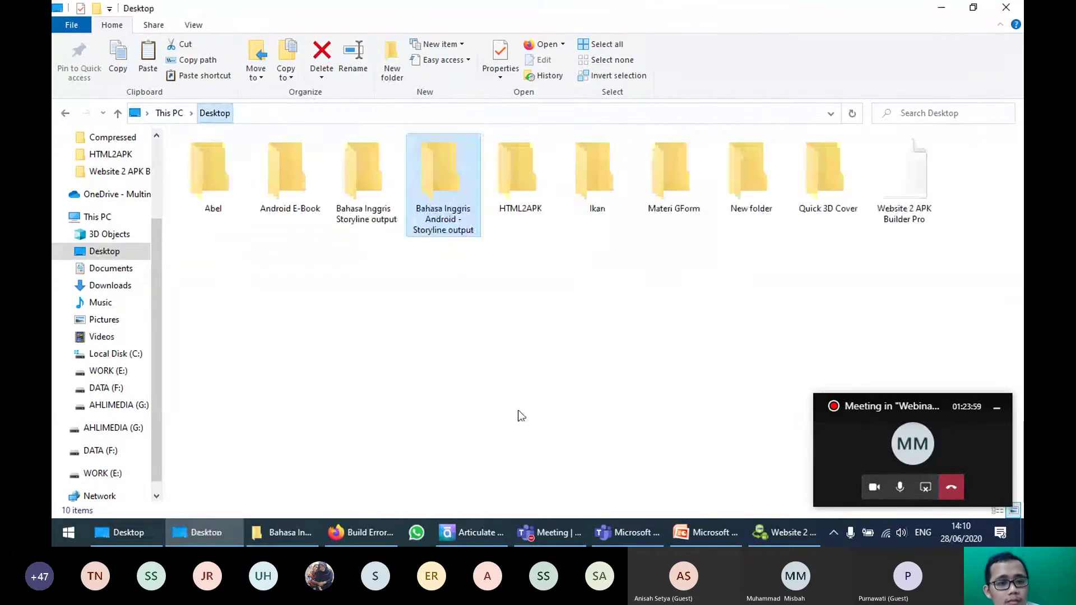
click(362, 532)
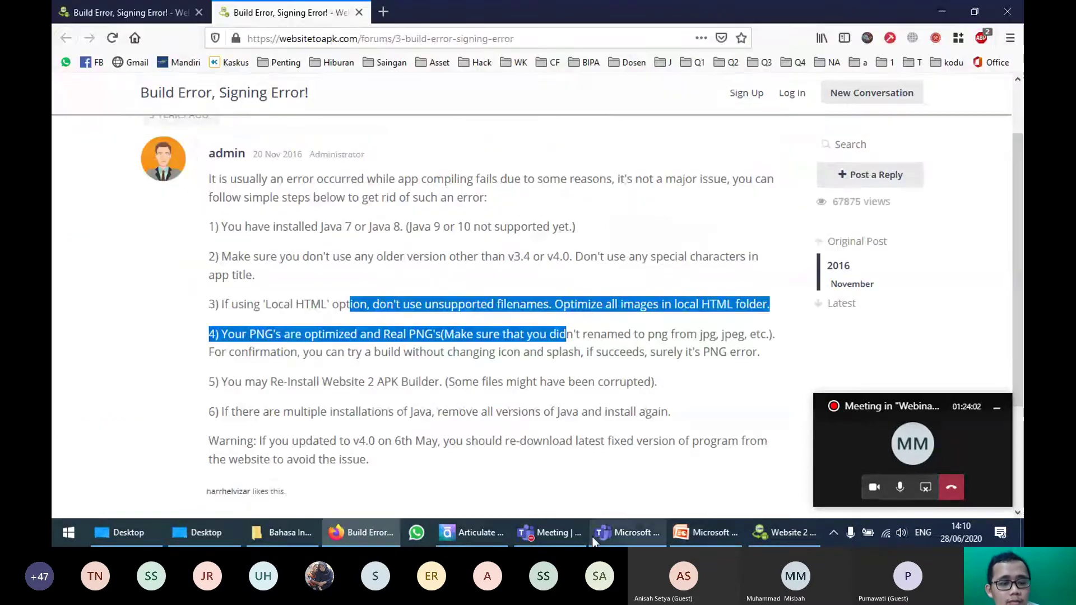
click(469, 533)
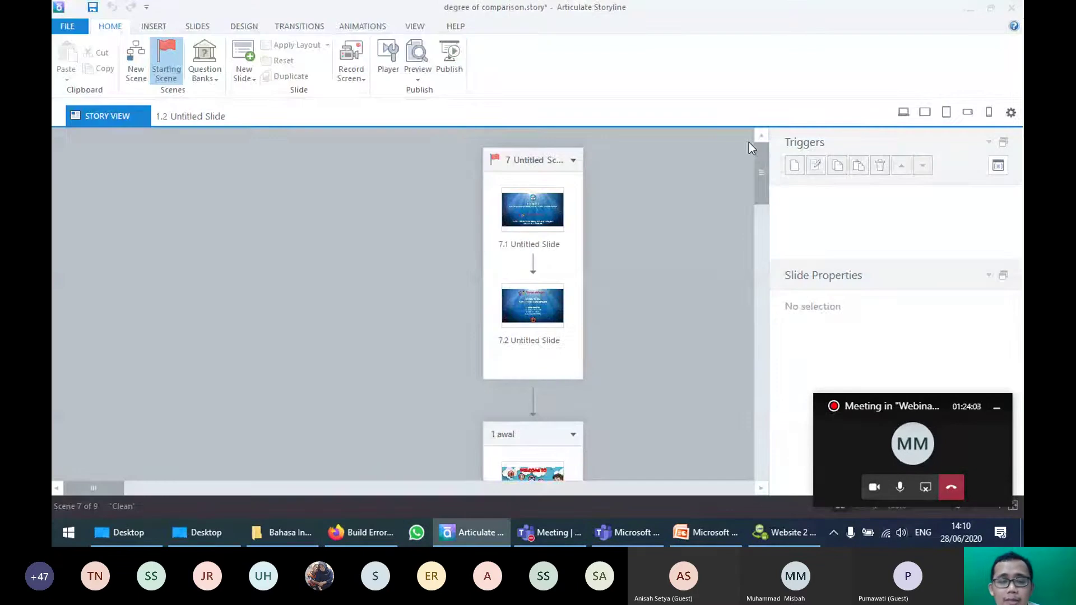
click(450, 60)
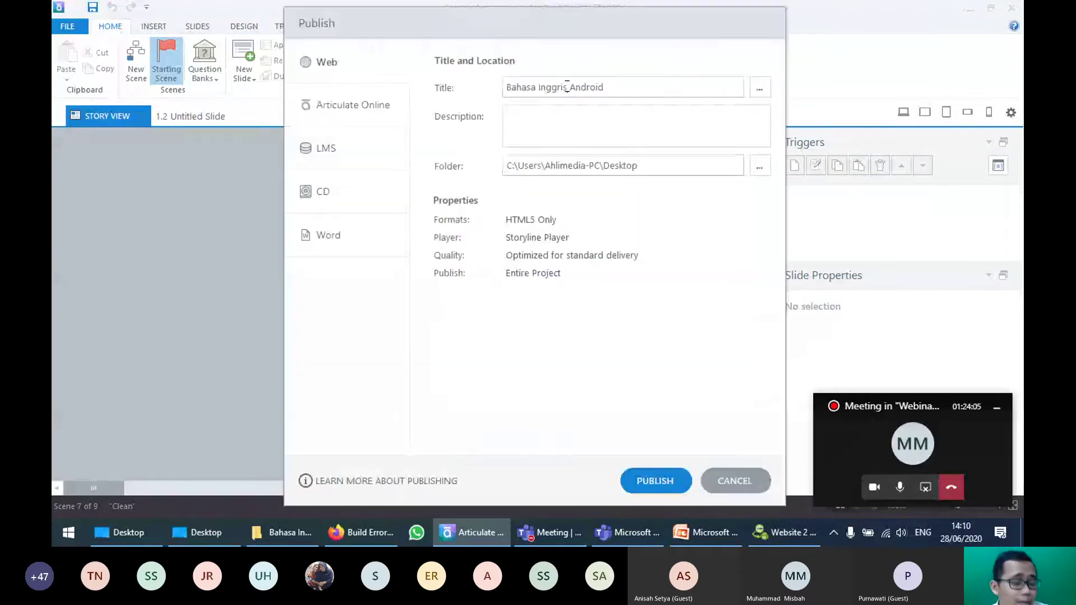
double_click(586, 86)
key(BackSpace)
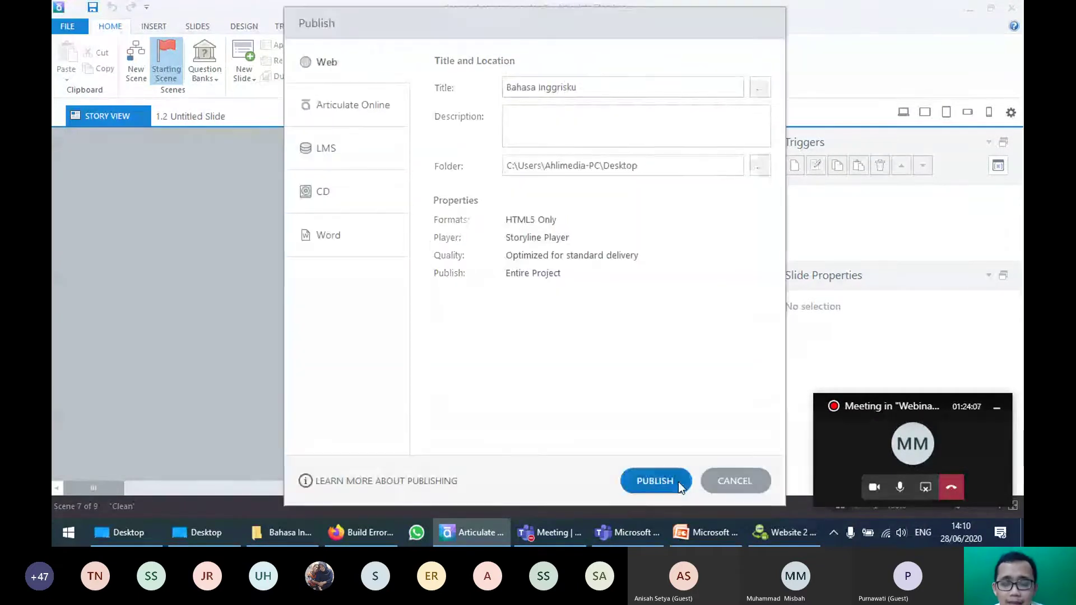
click(673, 481)
click(546, 532)
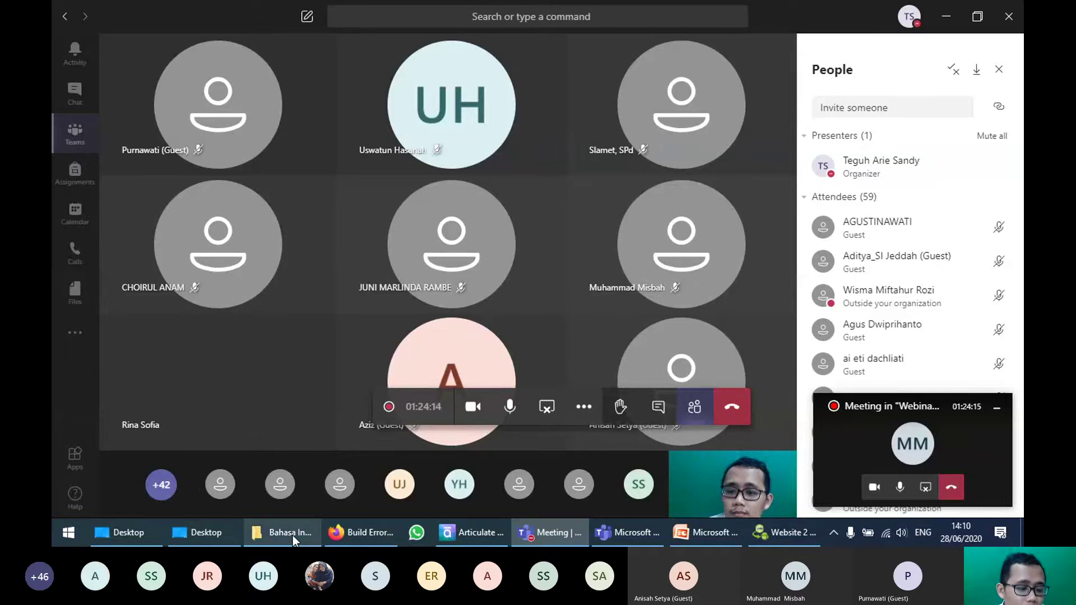
click(471, 533)
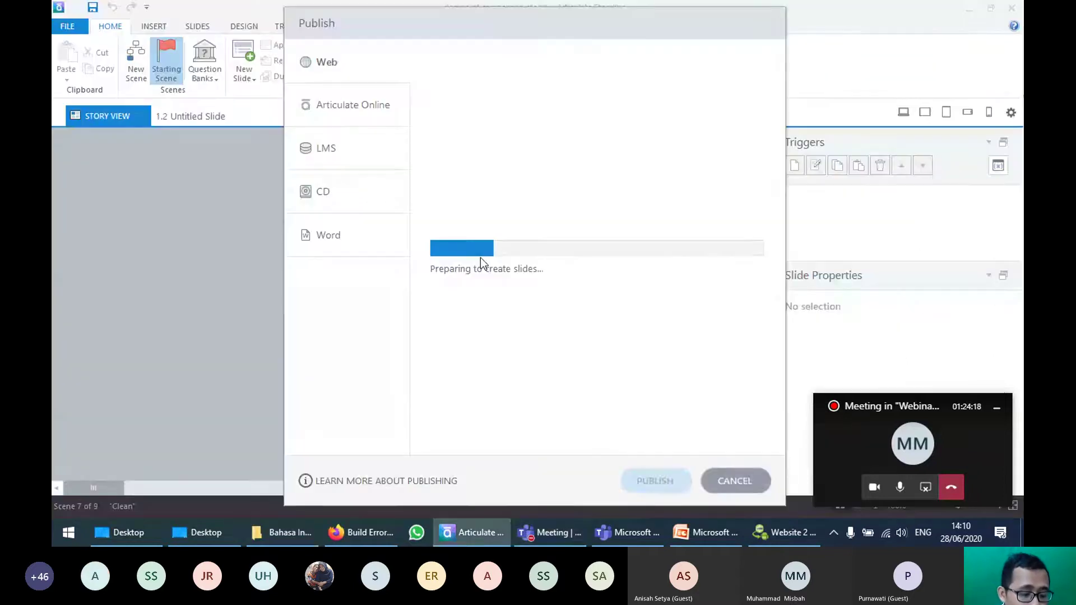
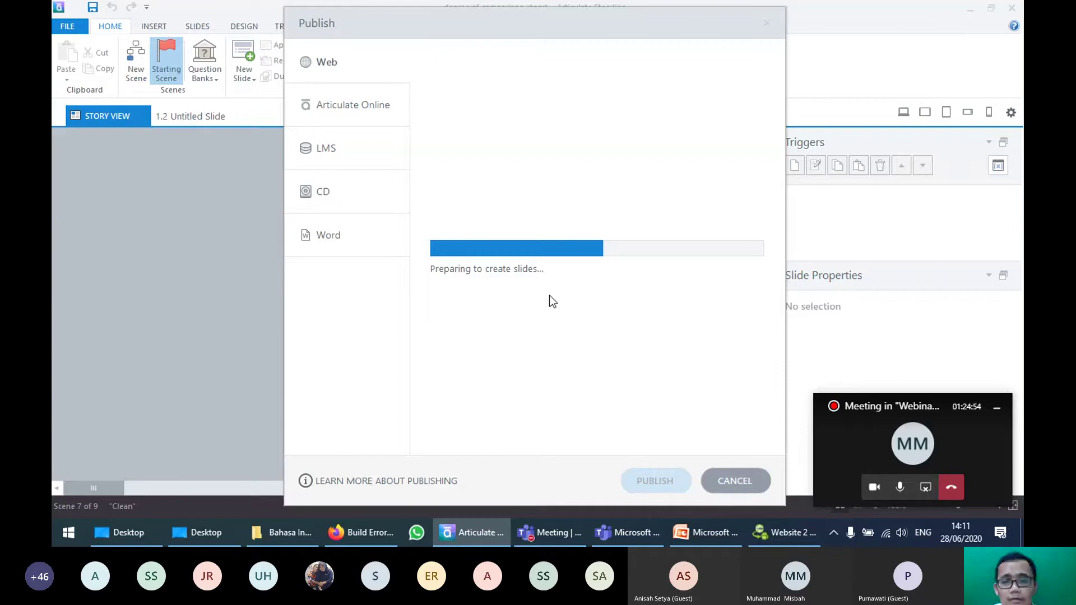
Step: Switch to Website 2 APK Builder Pro and try to set Bahasa Inggrisku - Storyline output as the local website directory
mouse_move(355, 534)
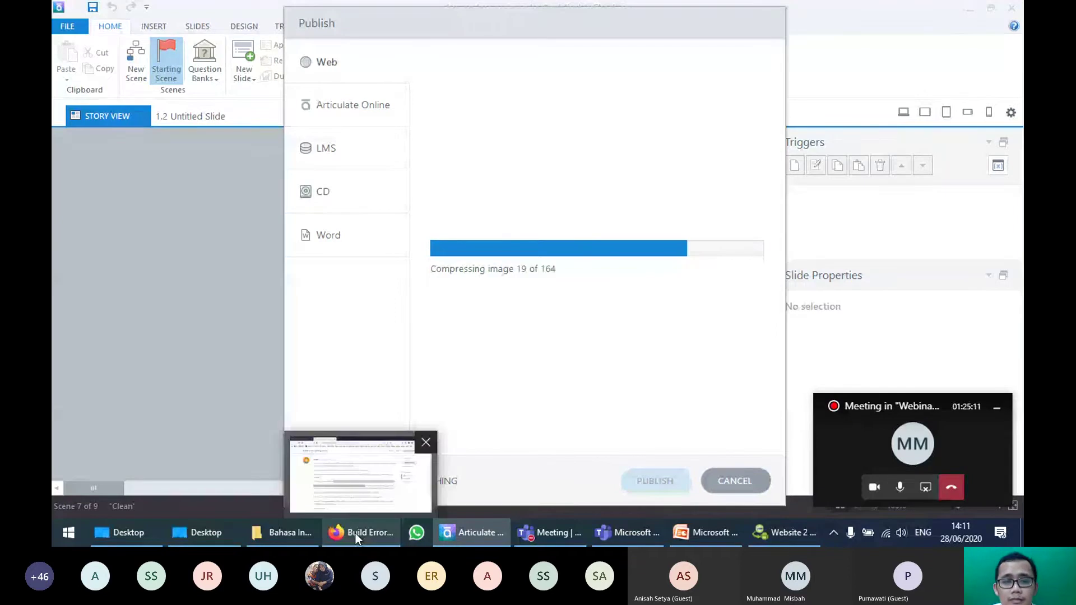
key(alt+Tab)
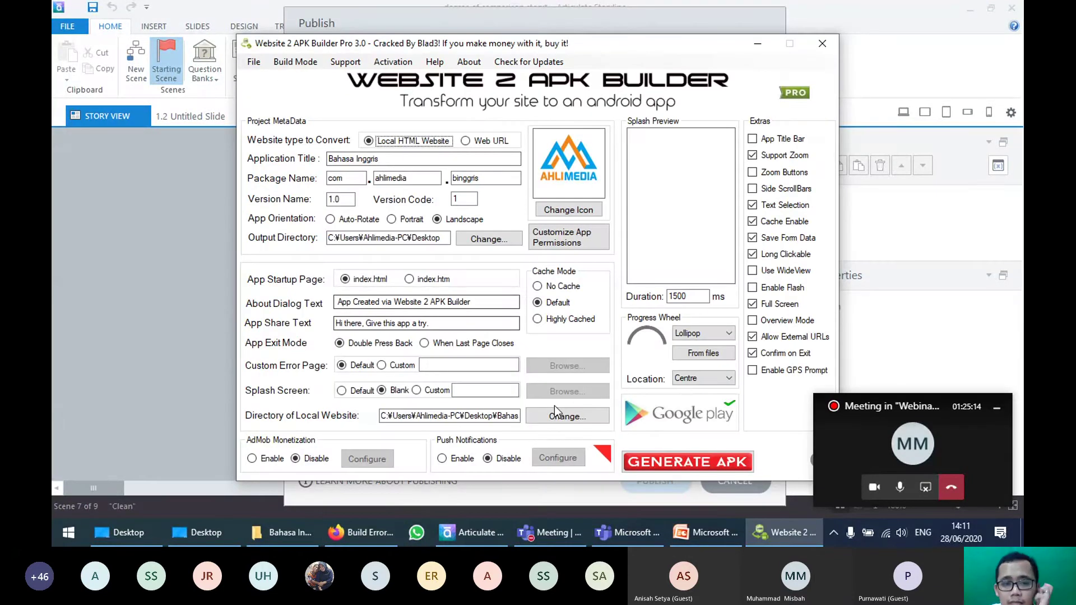
click(561, 416)
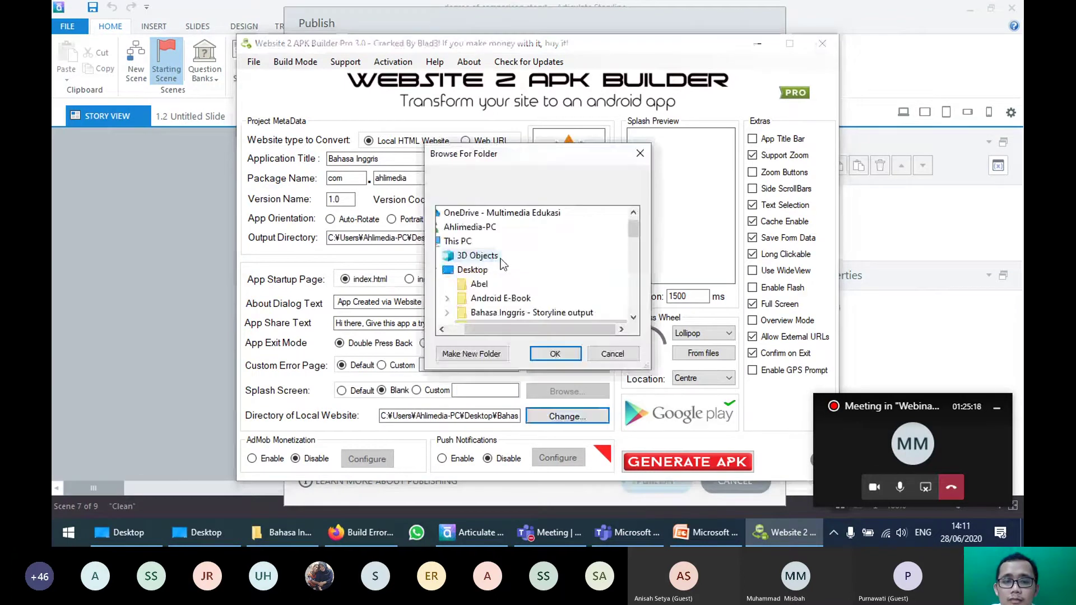
scroll(500, 258, down, 5)
scroll(523, 314, up, 2)
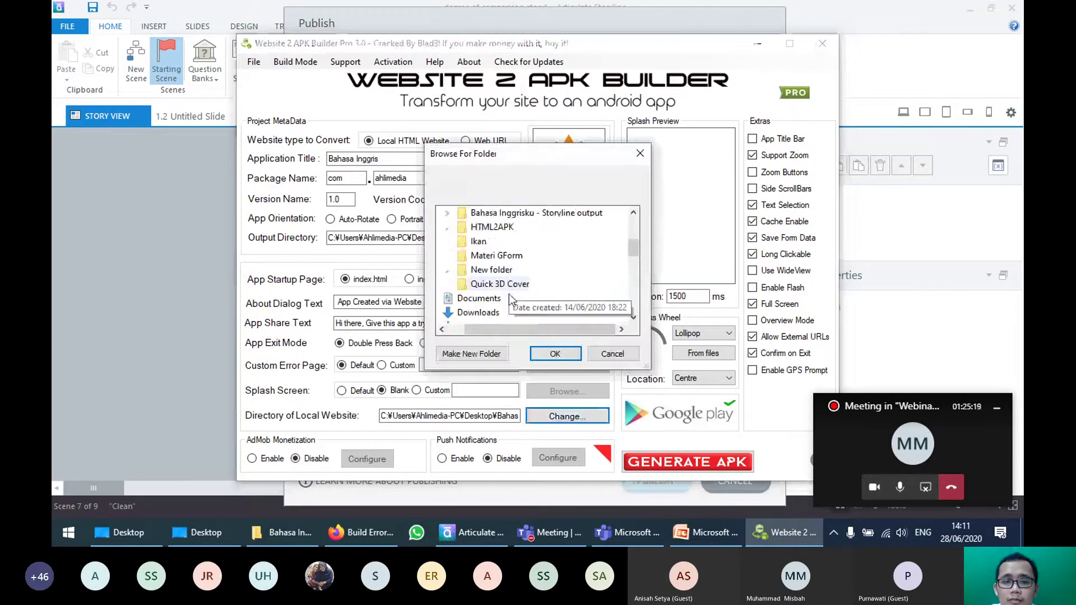
click(522, 214)
click(552, 355)
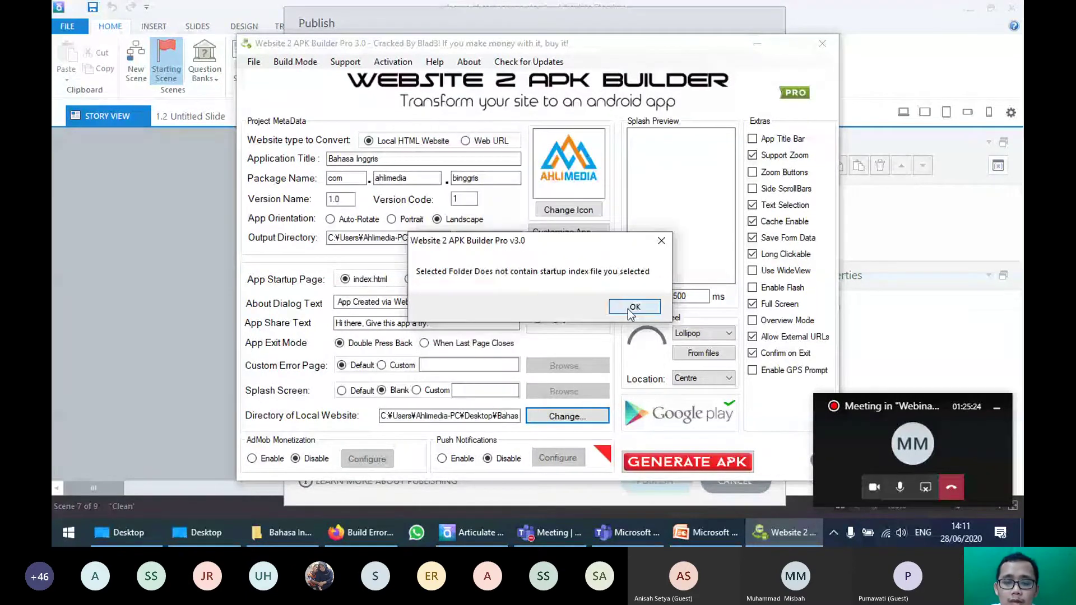
click(628, 308)
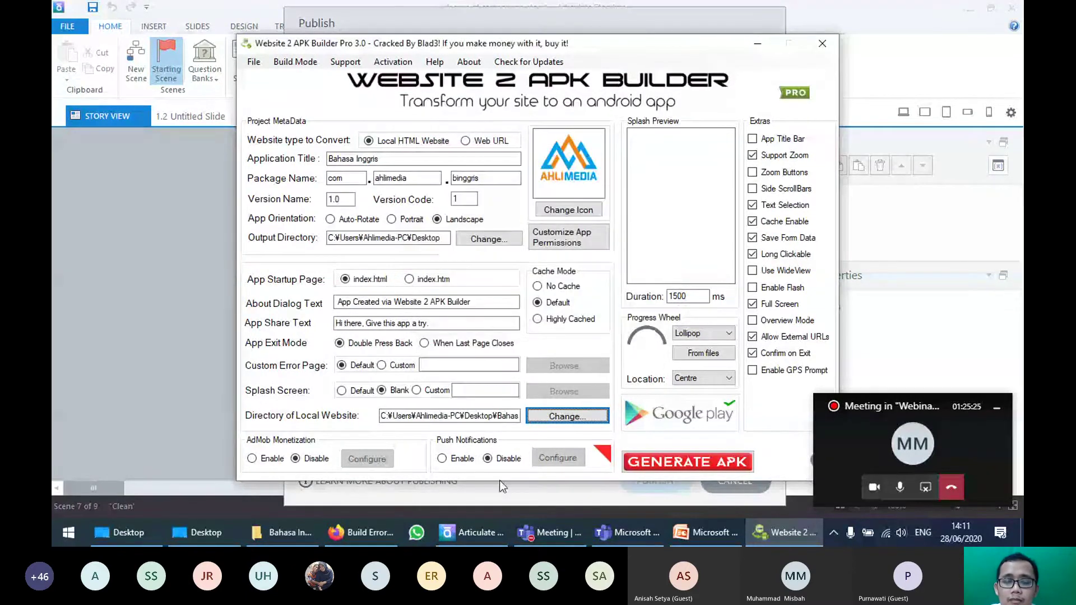
Step: Return to Articulate Storyline and close the publish result dialog once publishing finishes
click(646, 503)
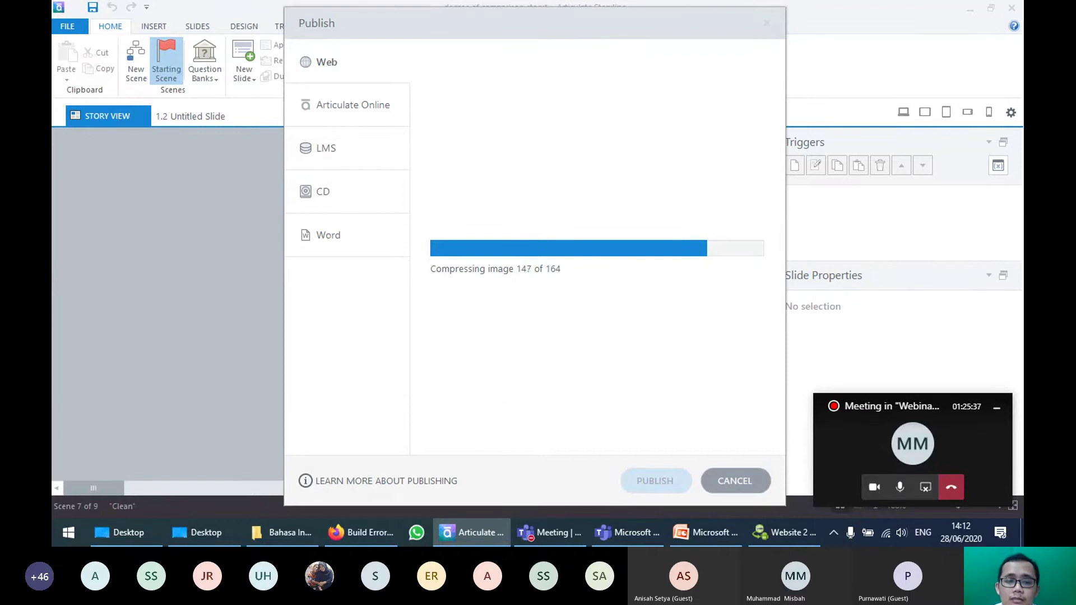
click(264, 535)
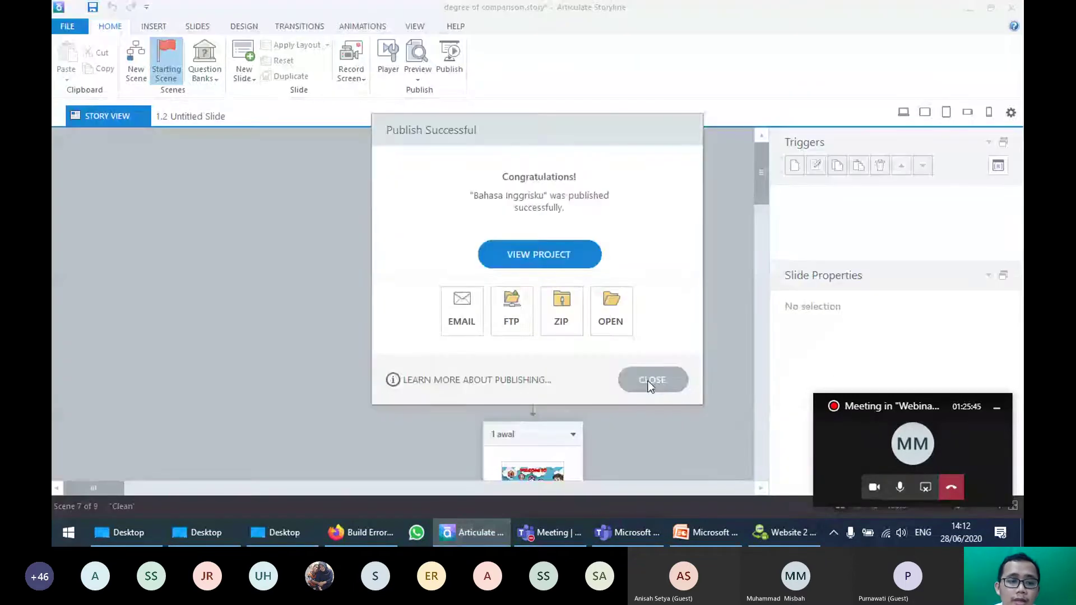
click(650, 380)
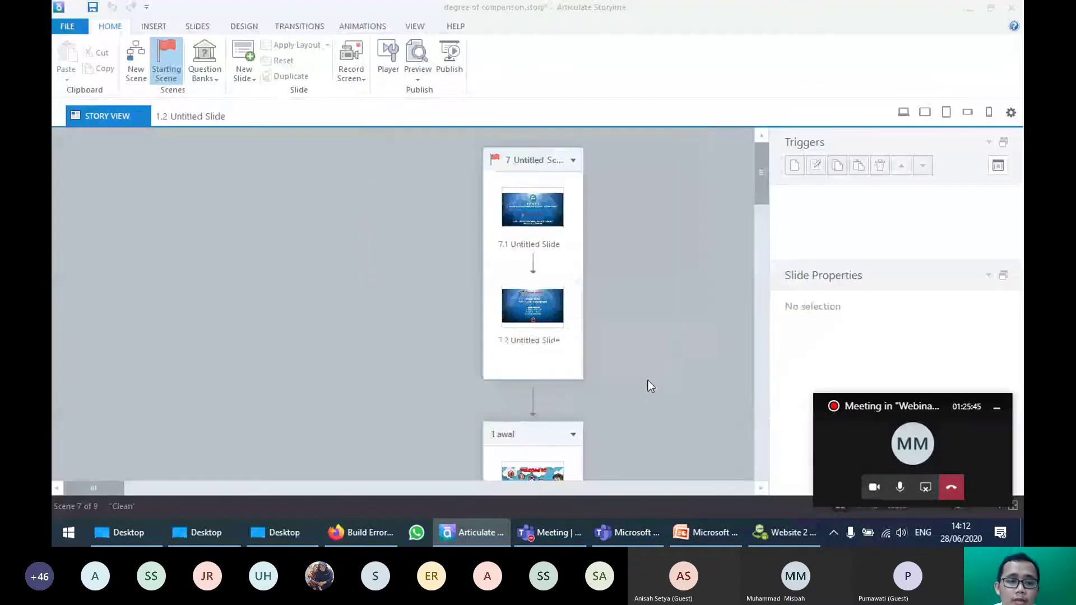
Step: In File Explorer, open the desktop folder Bahasa Inggrisku - Storyline output and rename the story HTML file as index
click(206, 533)
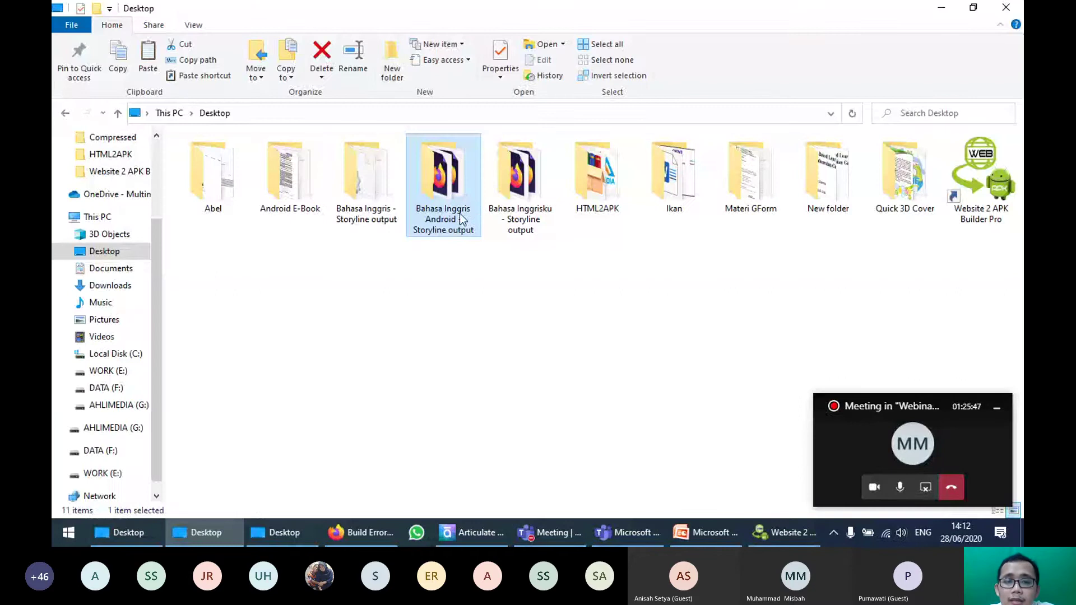
click(520, 216)
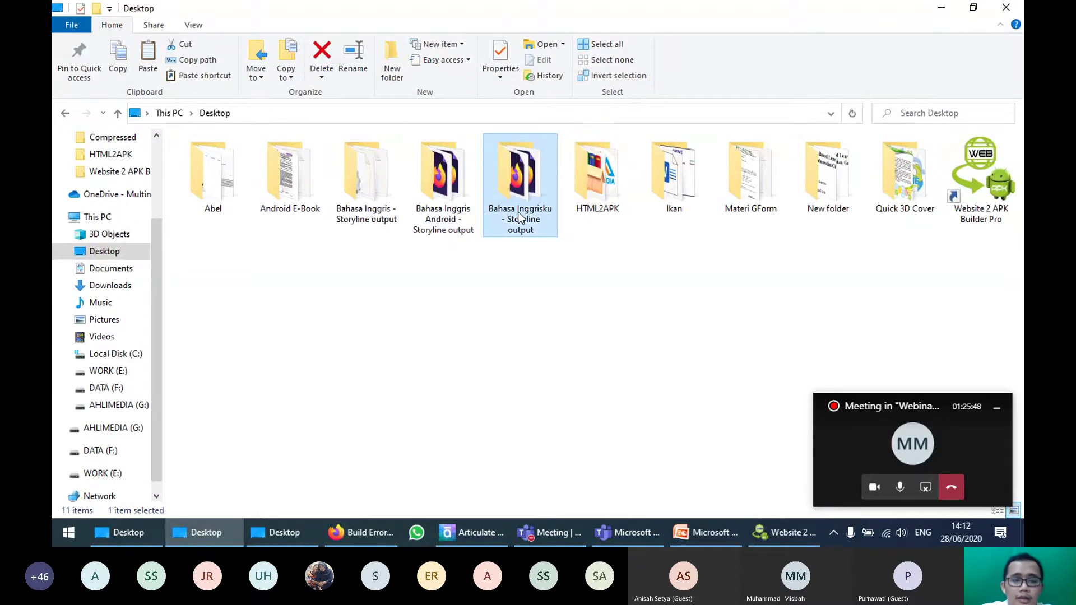
double_click(520, 215)
click(201, 233)
key(F2)
text(index)
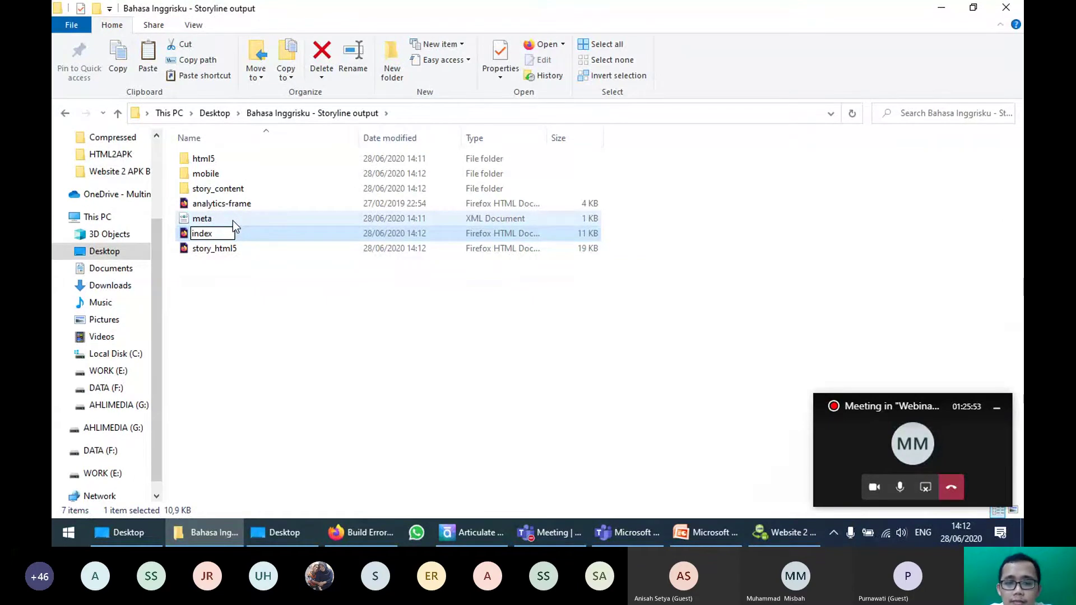
key(Return)
click(426, 347)
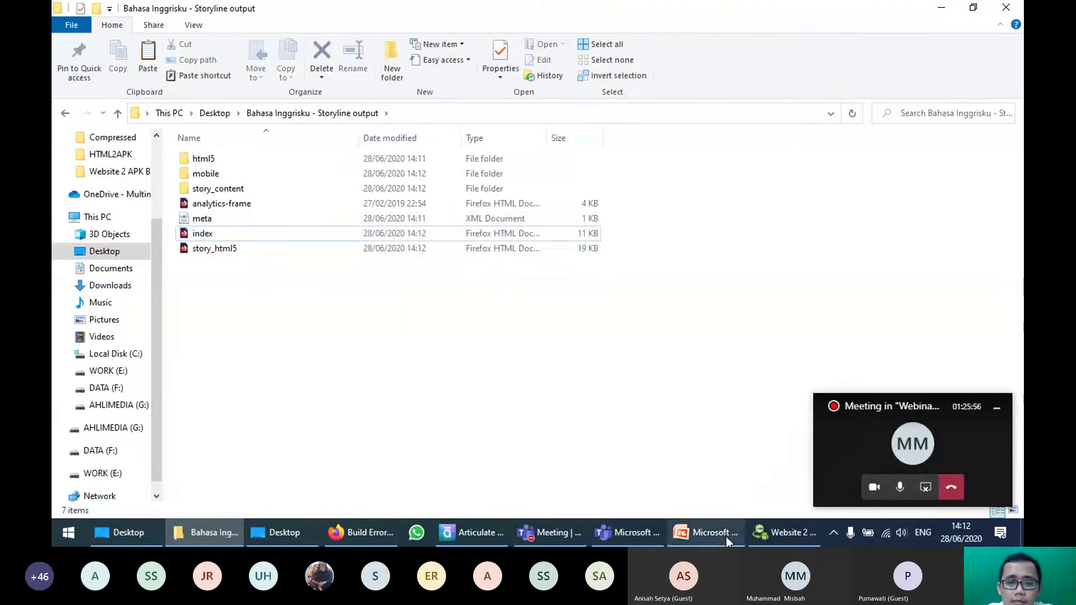
Step: Switch to Website 2 APK Builder Pro and set the local website directory to the Bahasa Inggrisku - Storyline output folder
click(765, 525)
click(560, 415)
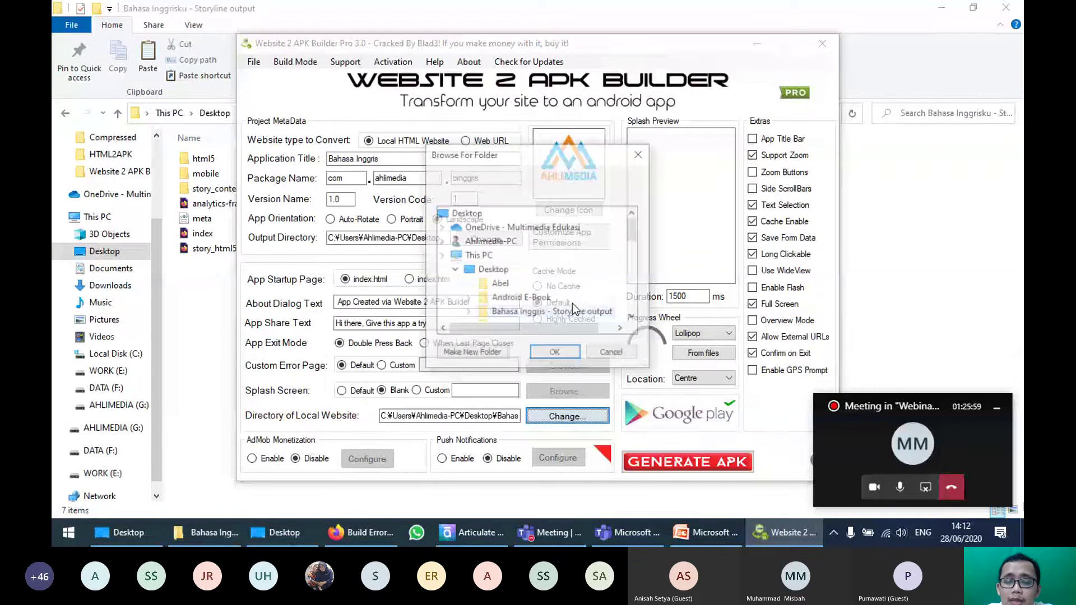
scroll(520, 267, down, 4)
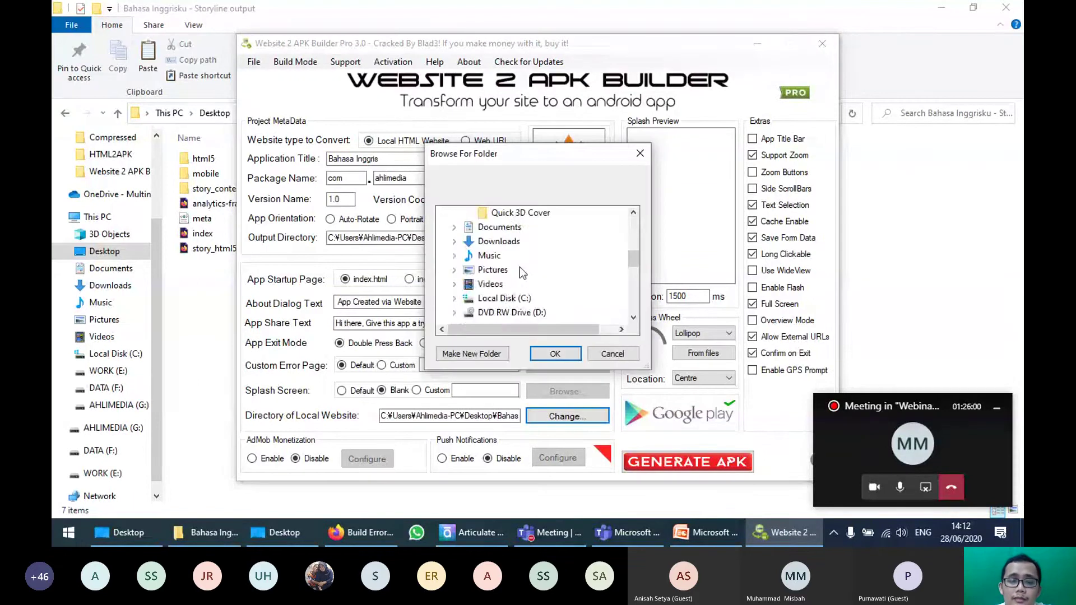
scroll(519, 267, up, 1)
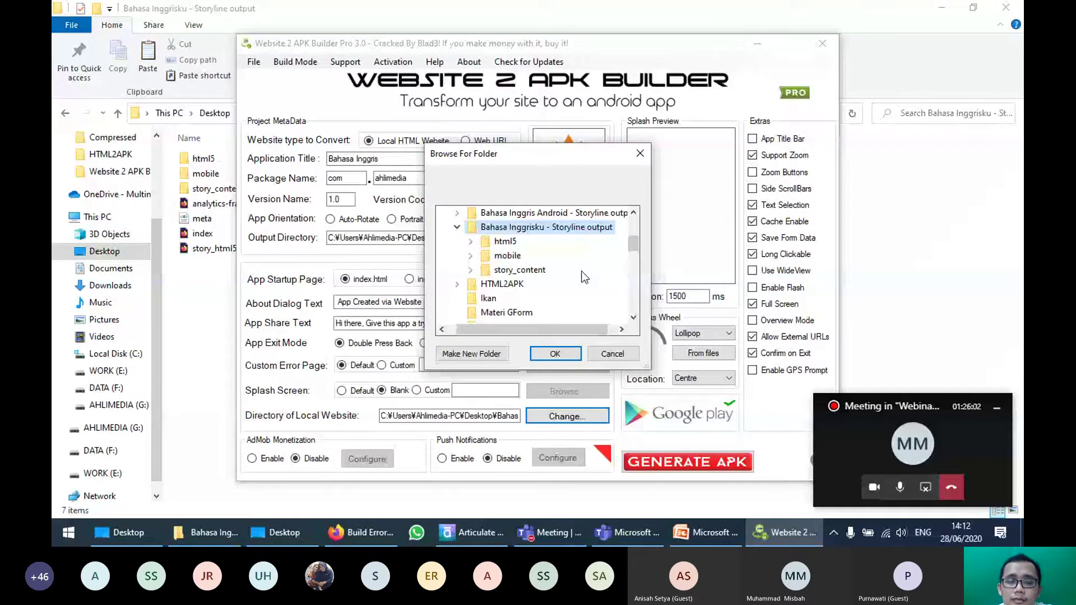
click(555, 354)
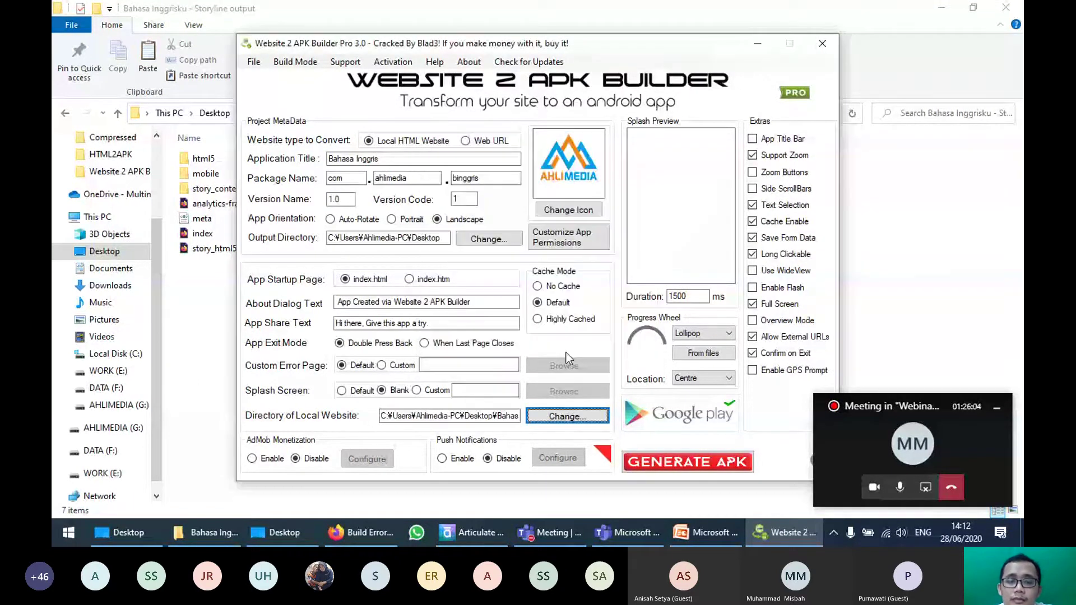
Step: Try to generate the APK, open the community forum page about the build error, and return to Website 2 APK Builder Pro
click(738, 416)
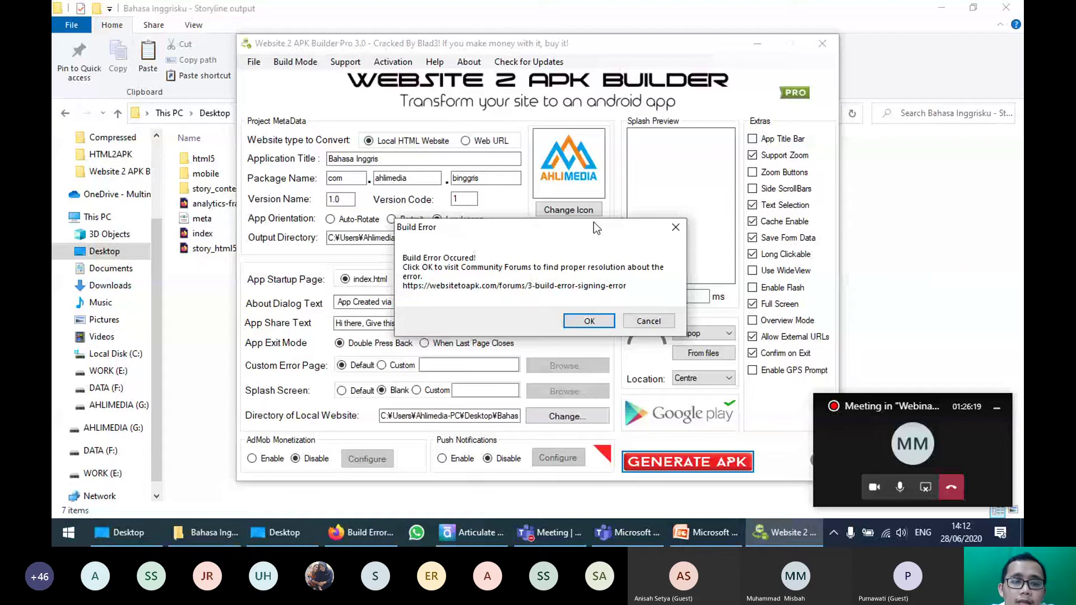
click(592, 322)
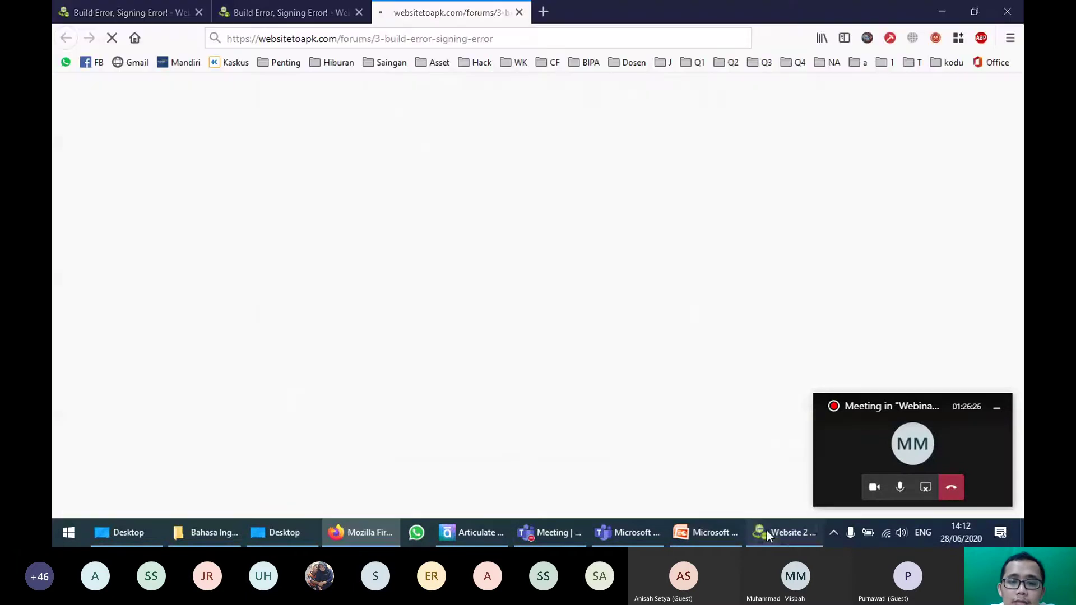
click(767, 531)
click(432, 159)
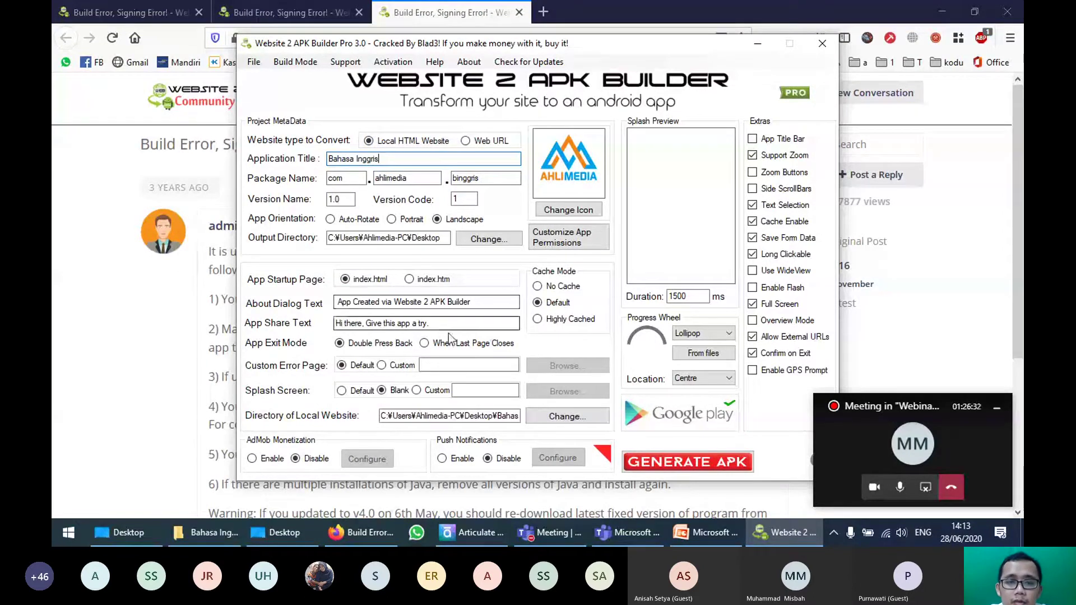
click(343, 391)
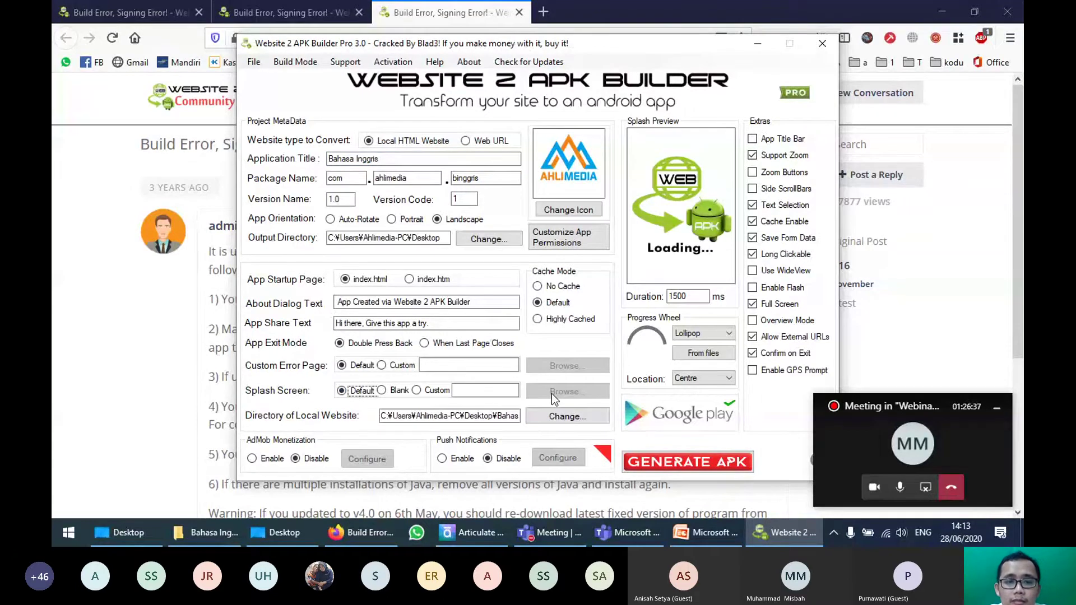
key(Right)
Step: Try to set the local website directory to degrees of comparison - Storyline output inside the Documents folder My Articulate Projects
click(561, 416)
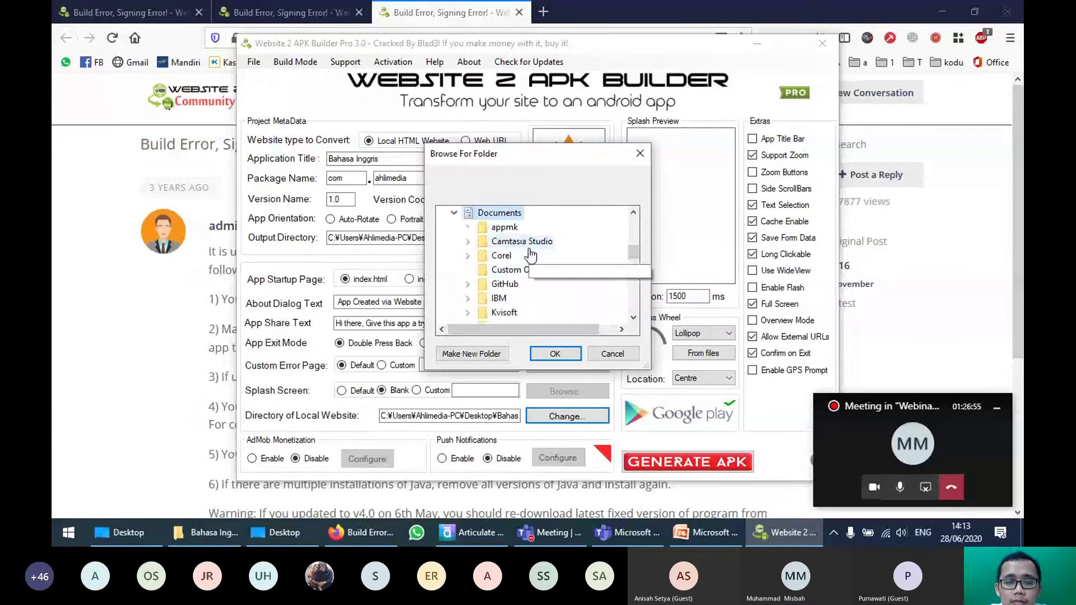
scroll(530, 255, down, 2)
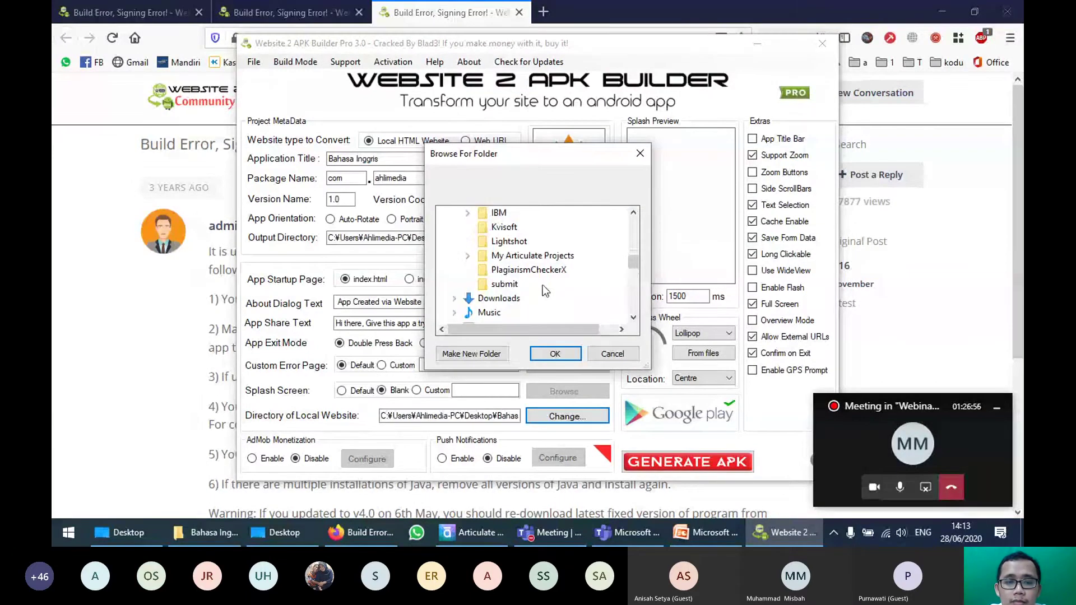
double_click(522, 258)
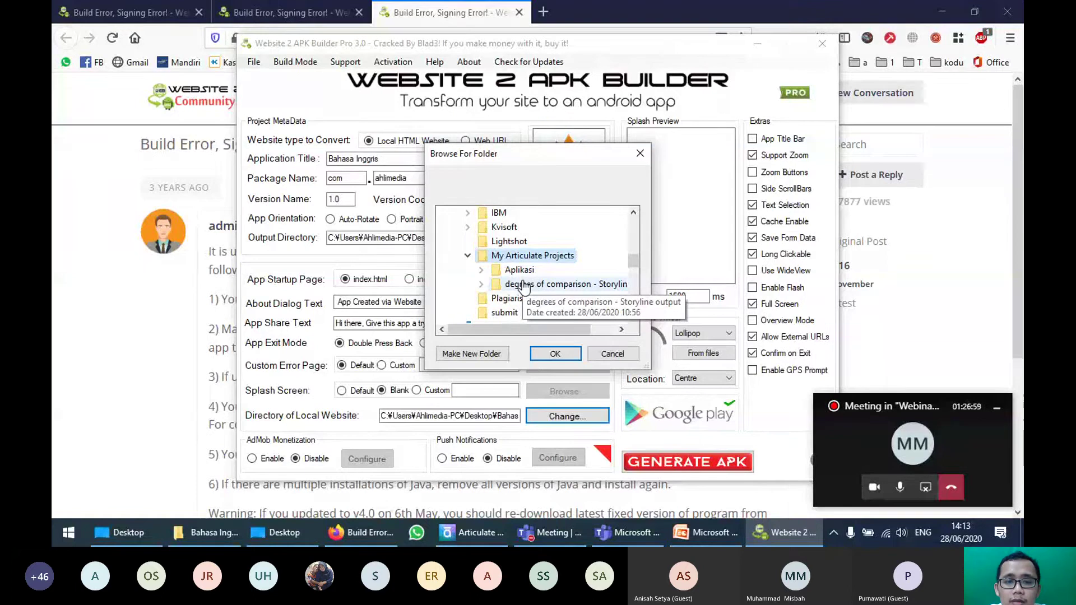
double_click(524, 285)
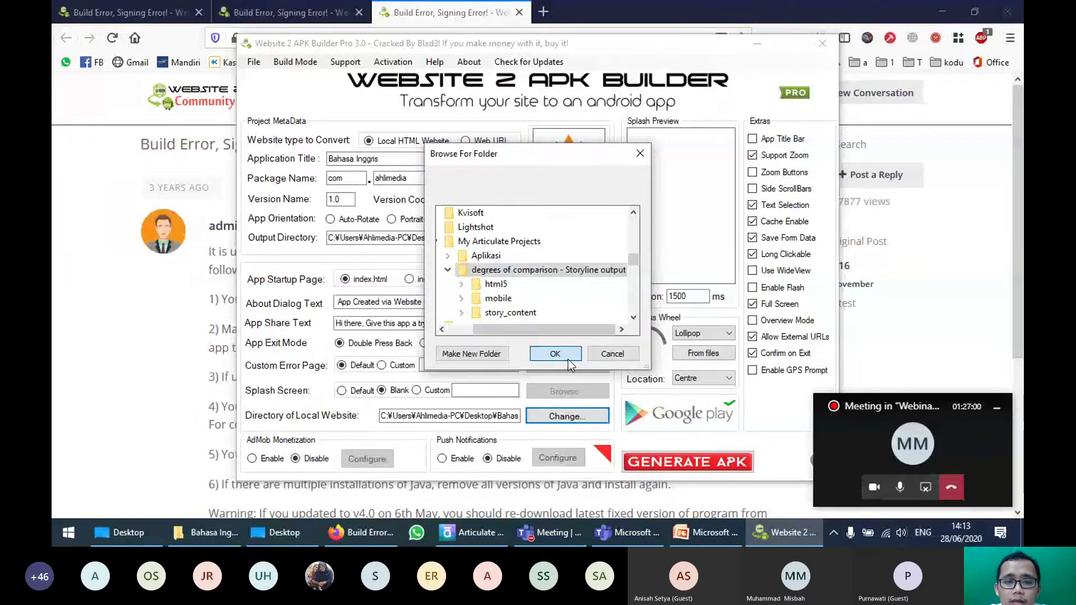
click(568, 358)
key(Return)
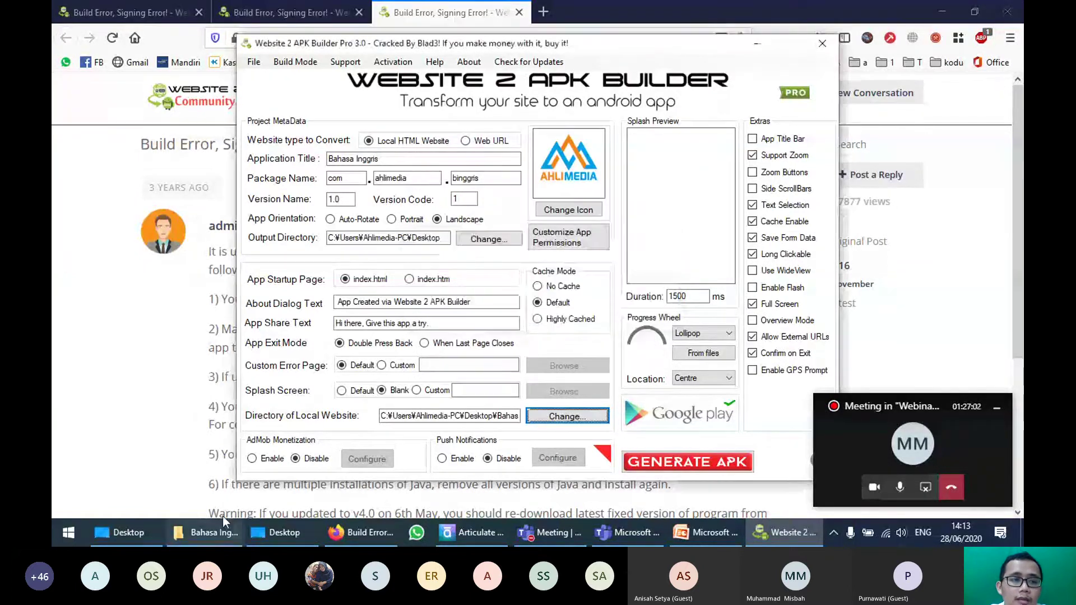
Step: Switch to File Explorer and check the contents of the My Articulate Projects folder in Documents
click(133, 540)
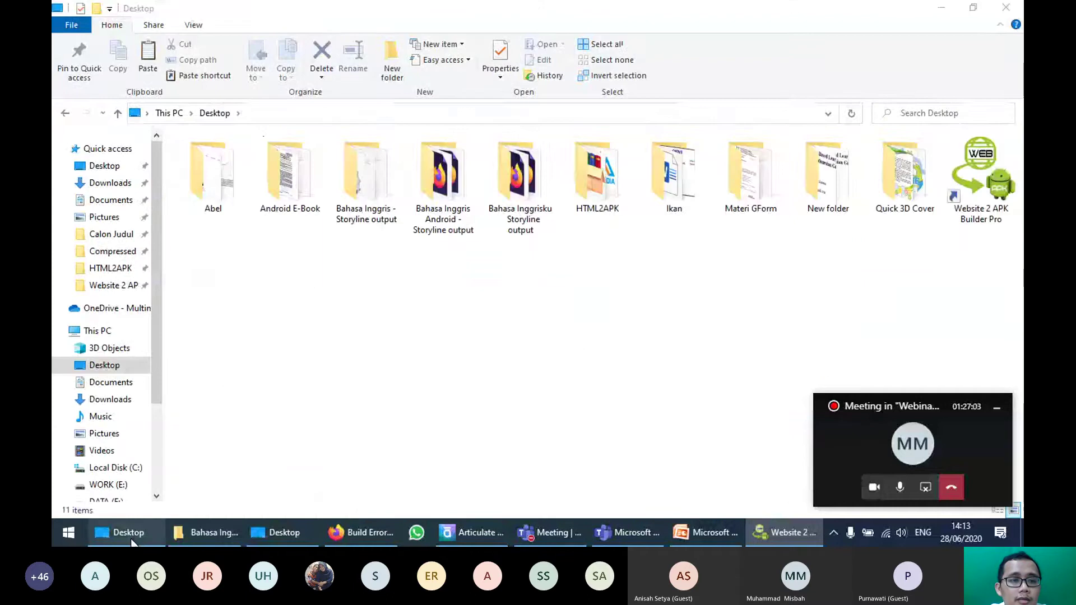
click(112, 200)
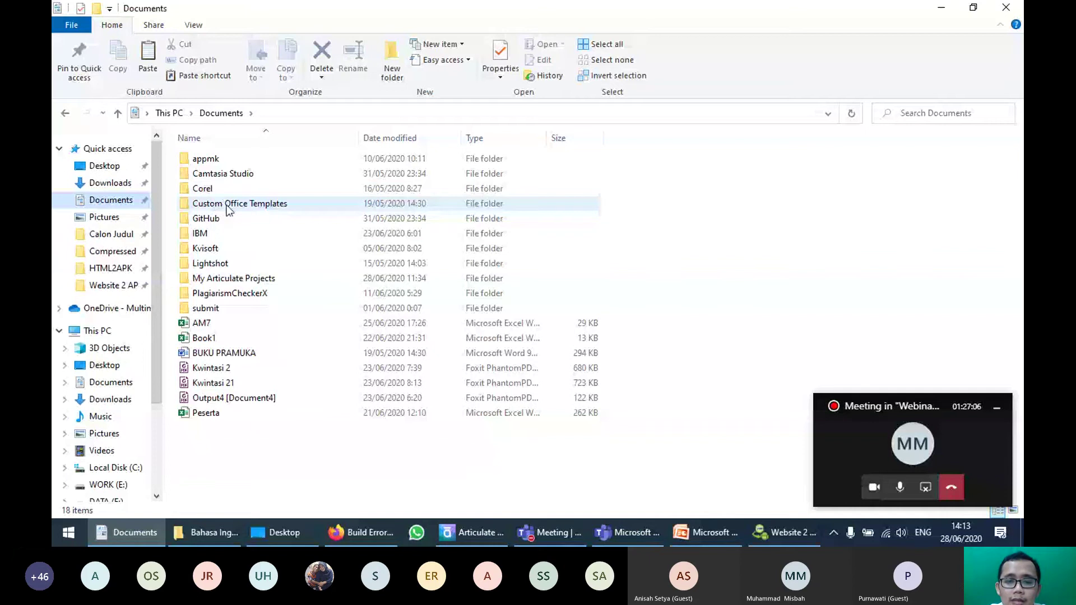
double_click(235, 278)
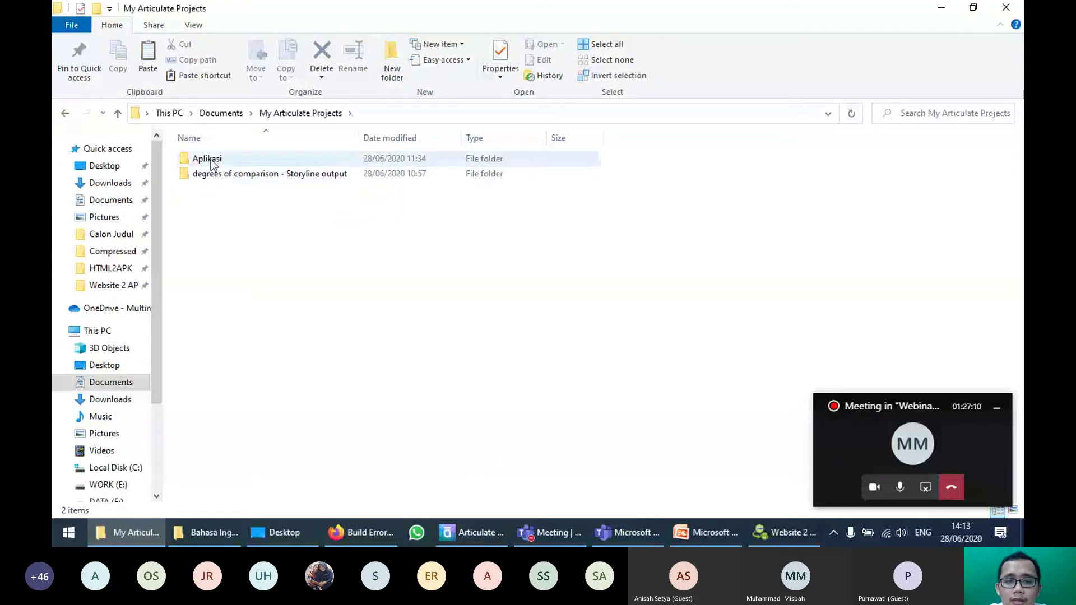
Step: Switch to Website 2 APK Builder Pro and set the local website directory to degrees of comparison - Storyline output
click(760, 533)
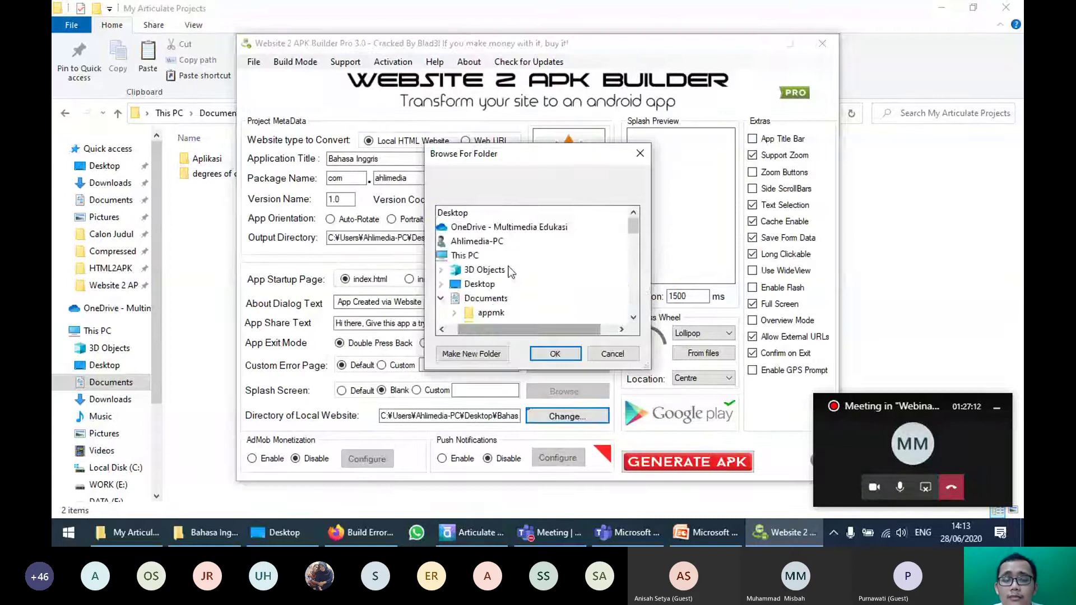
scroll(510, 272, down, 5)
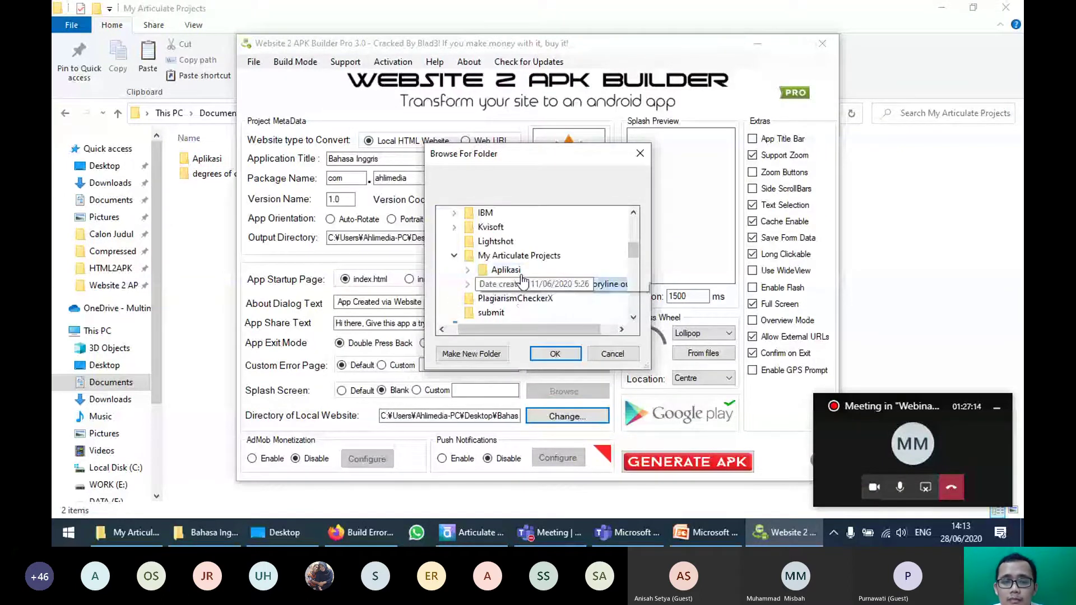
click(555, 353)
Step: Try to generate the APK from the degrees of comparison output and dismiss the error dialog
click(689, 462)
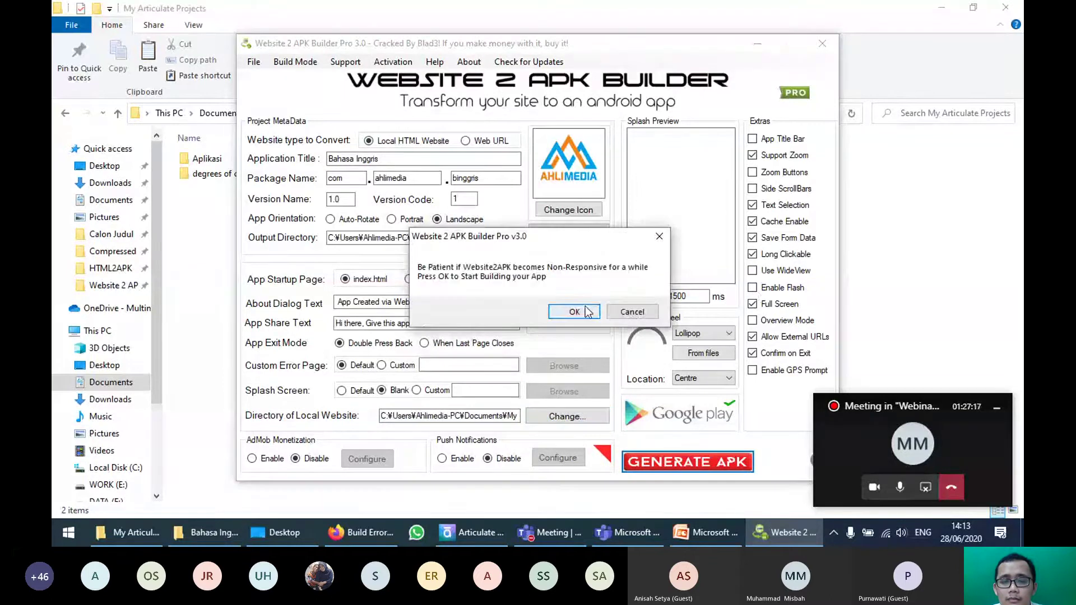
click(632, 307)
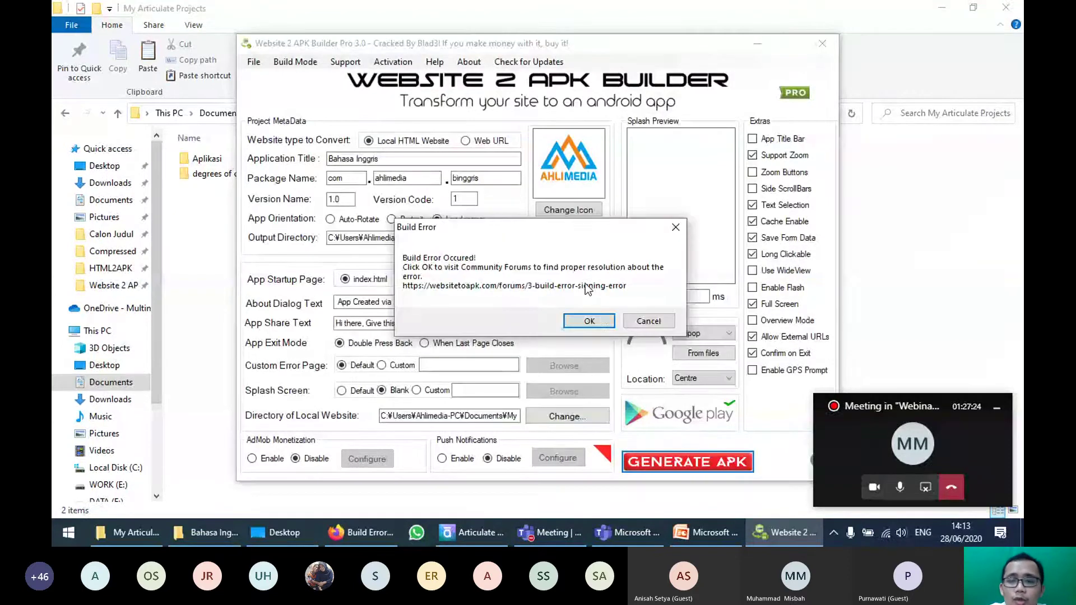
click(675, 227)
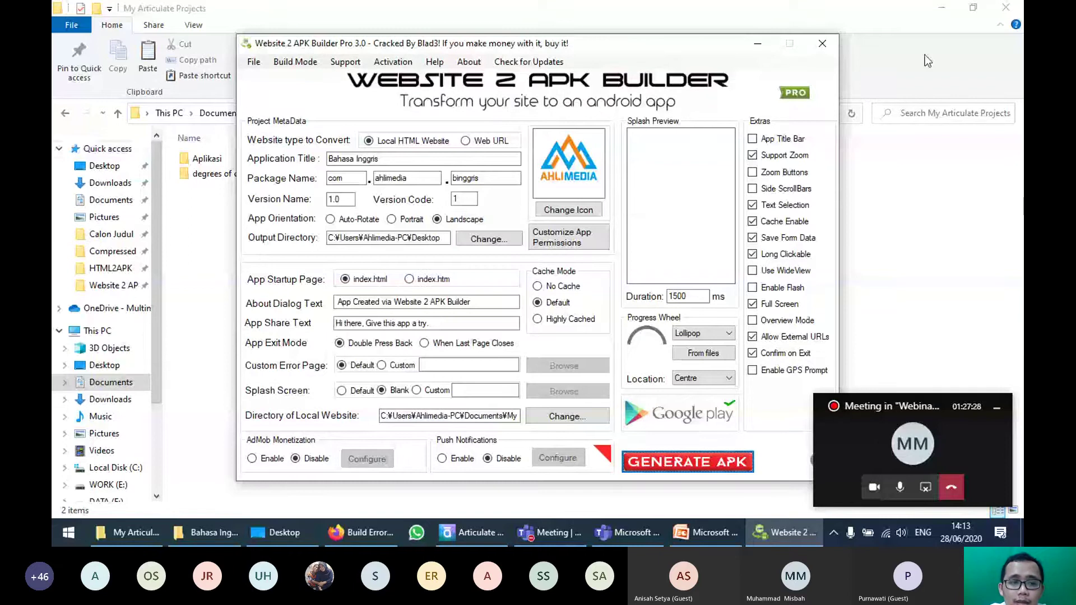
Step: Close Website 2 APK Builder Pro, relaunch it from the Desktop folder, and dismiss its startup message
click(822, 43)
click(104, 167)
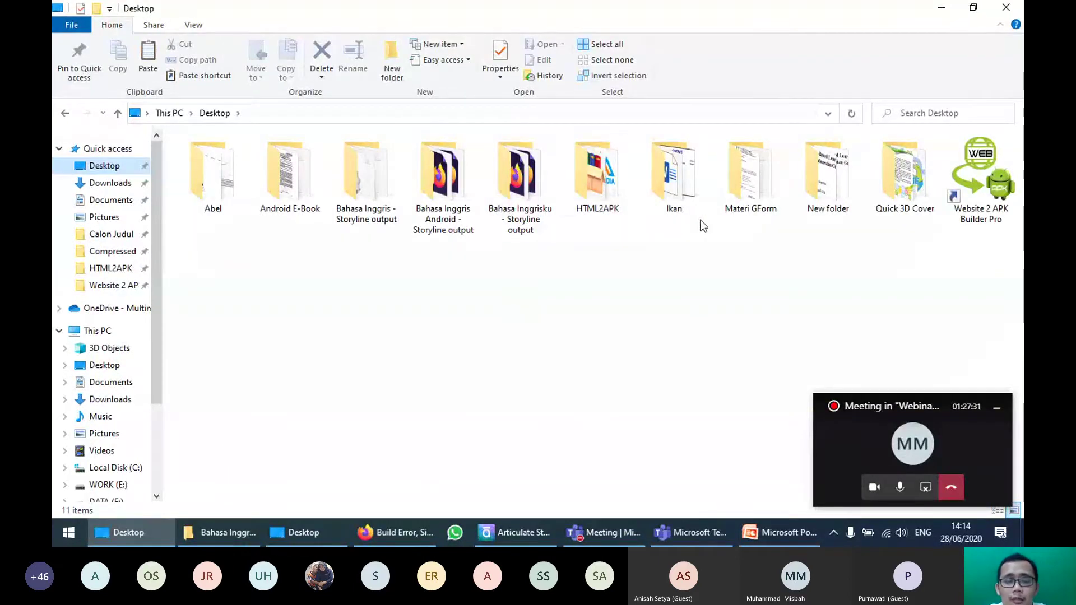
click(600, 180)
double_click(600, 184)
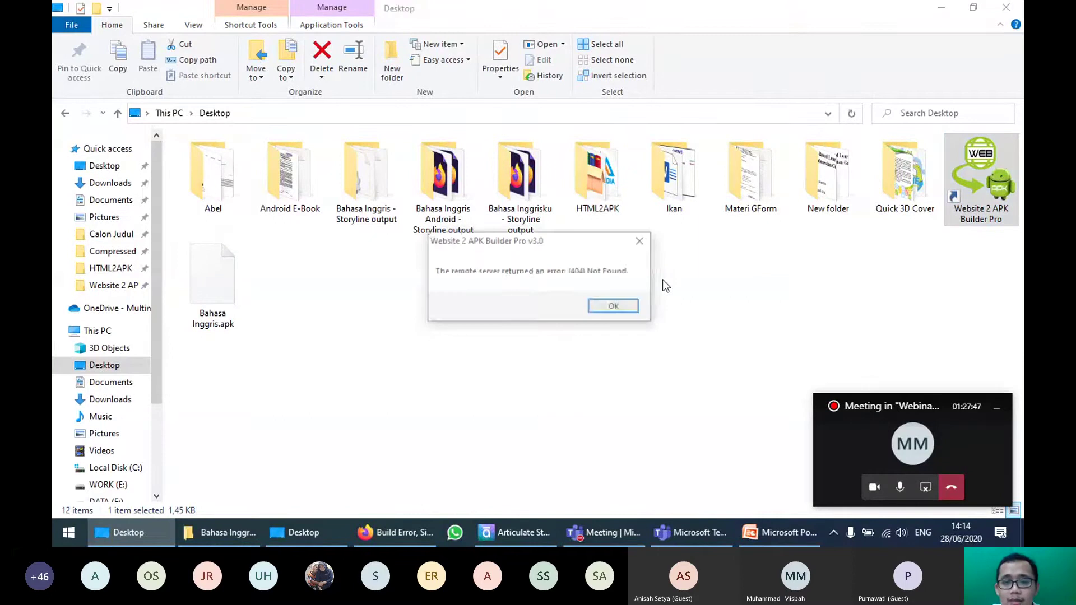
click(613, 308)
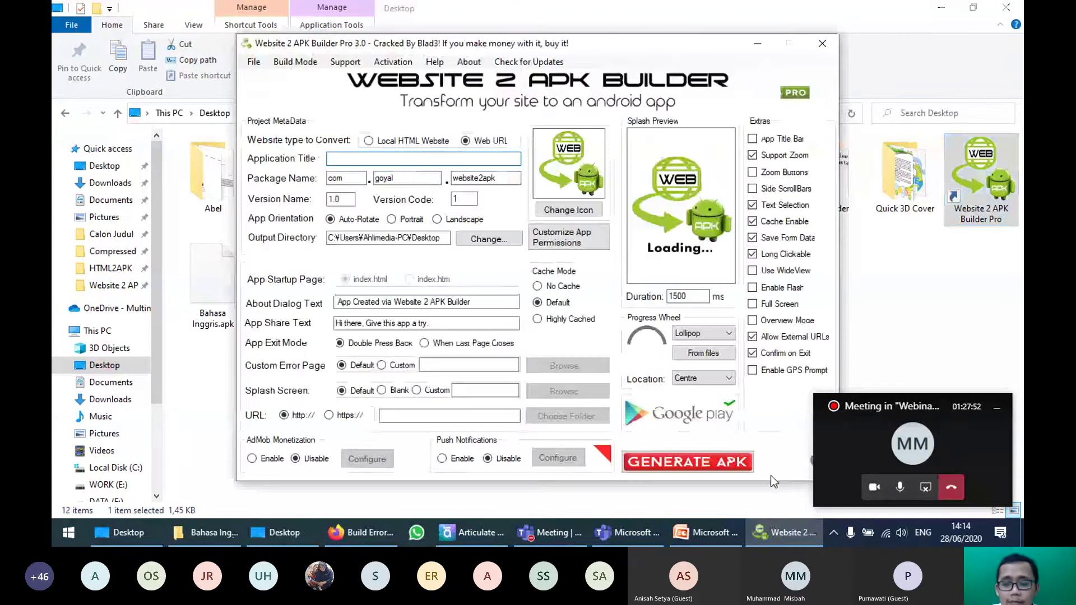
click(542, 542)
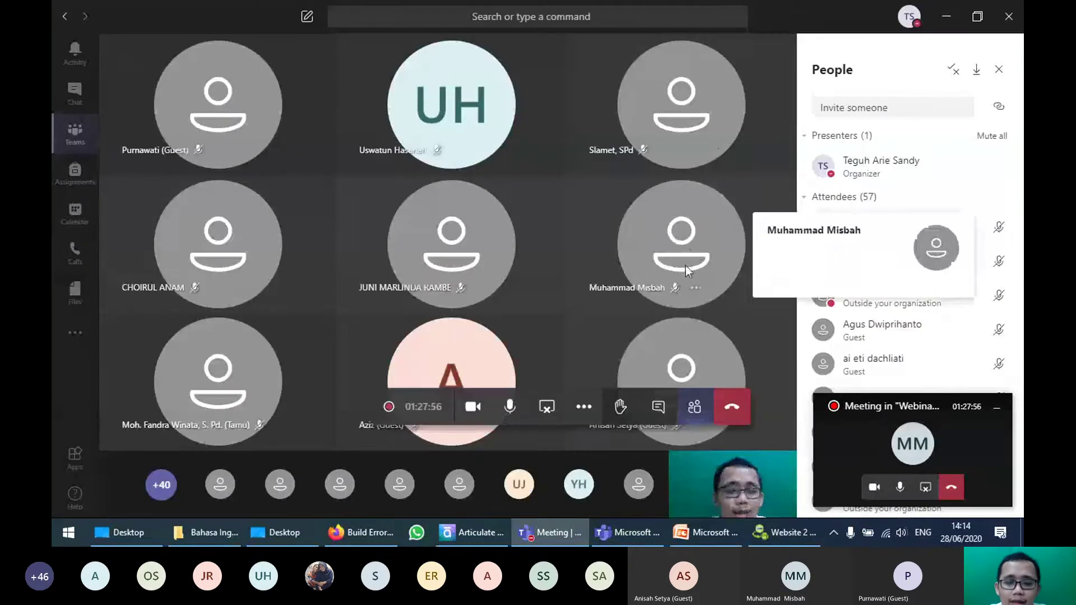
click(790, 536)
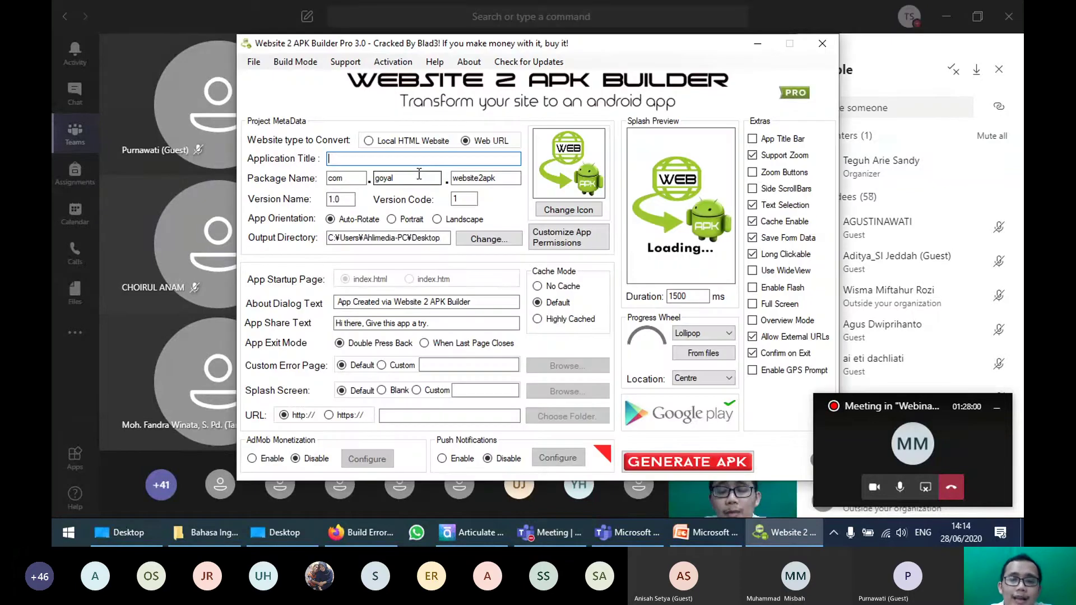
Step: Switch to File Explorer and examine Bahasa Inggris.apk on the desktop and the contents of New folder
click(284, 532)
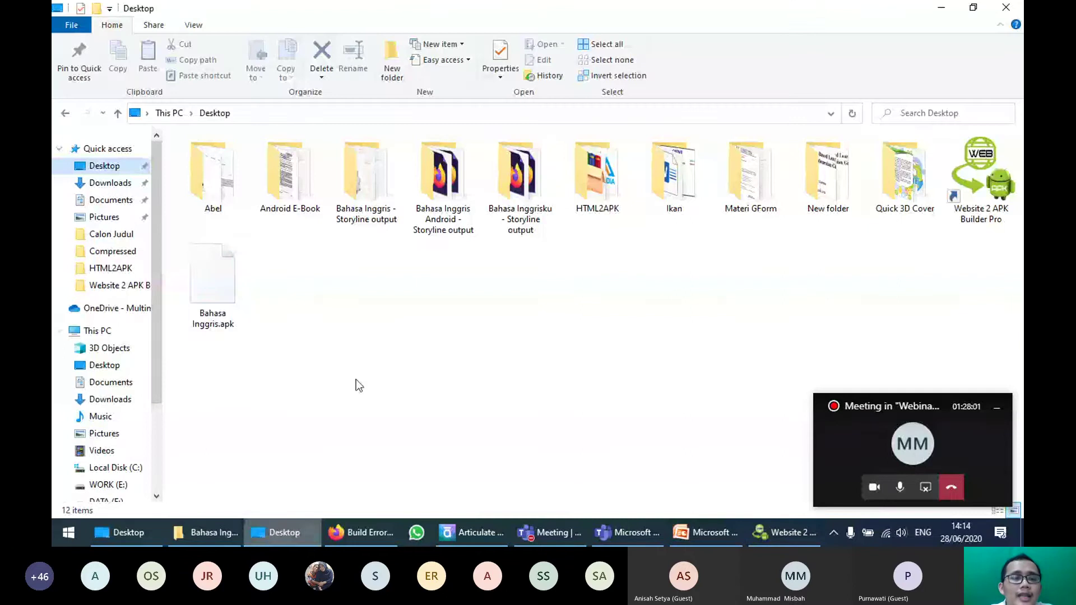
click(230, 289)
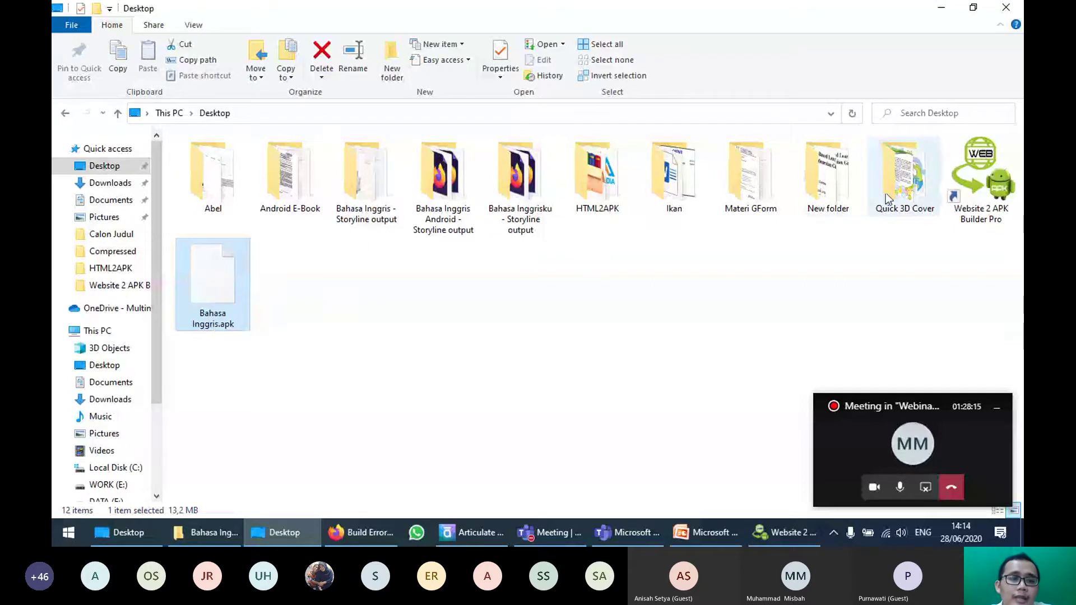
click(834, 196)
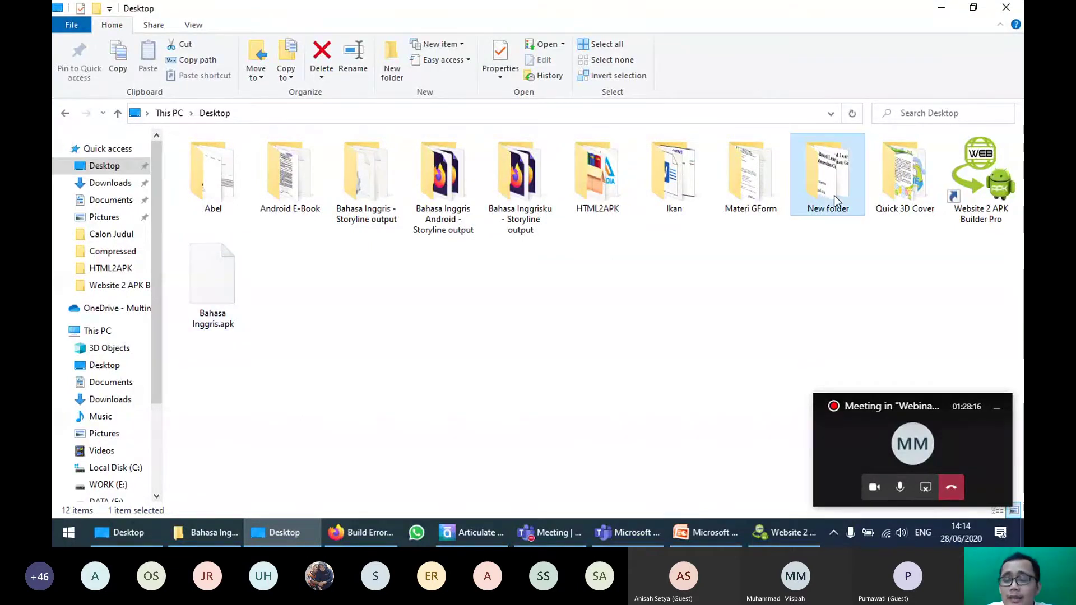
double_click(834, 196)
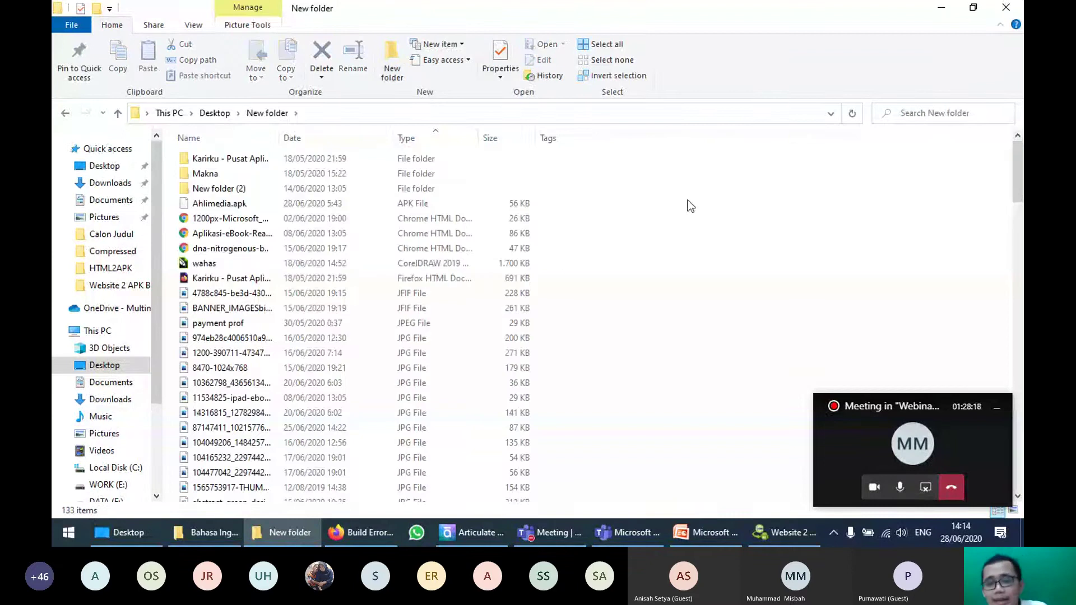
scroll(671, 242, down, 5)
scroll(620, 317, down, 8)
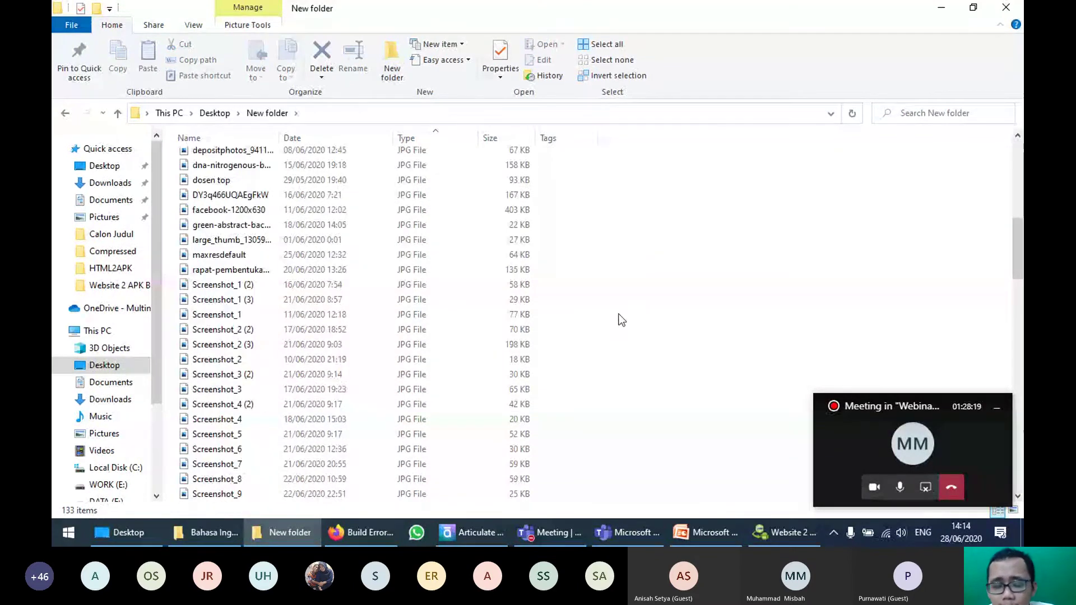
click(65, 113)
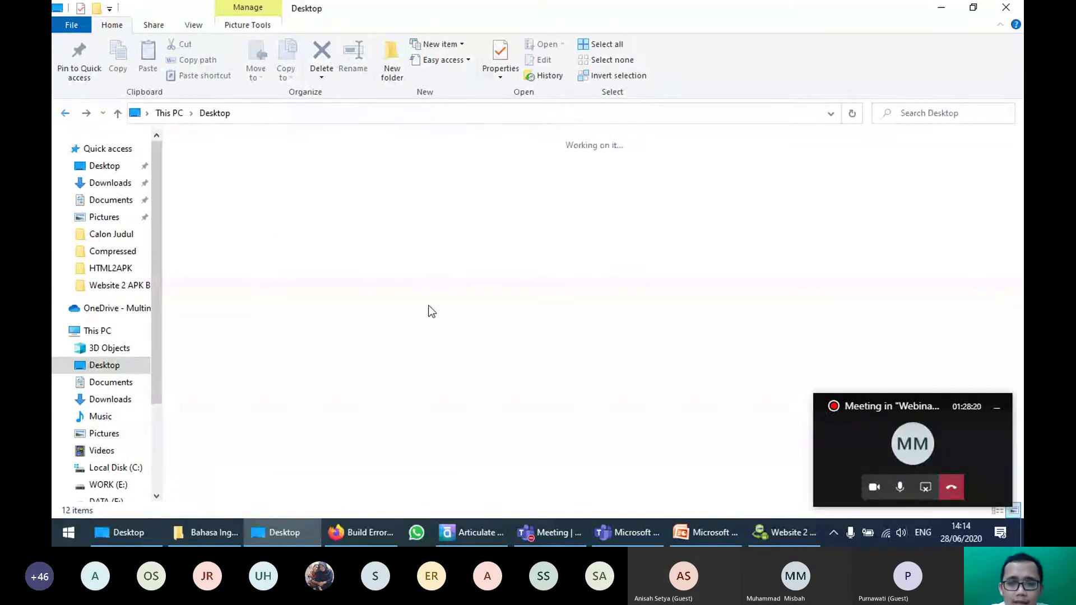
key(Right)
key(Right)
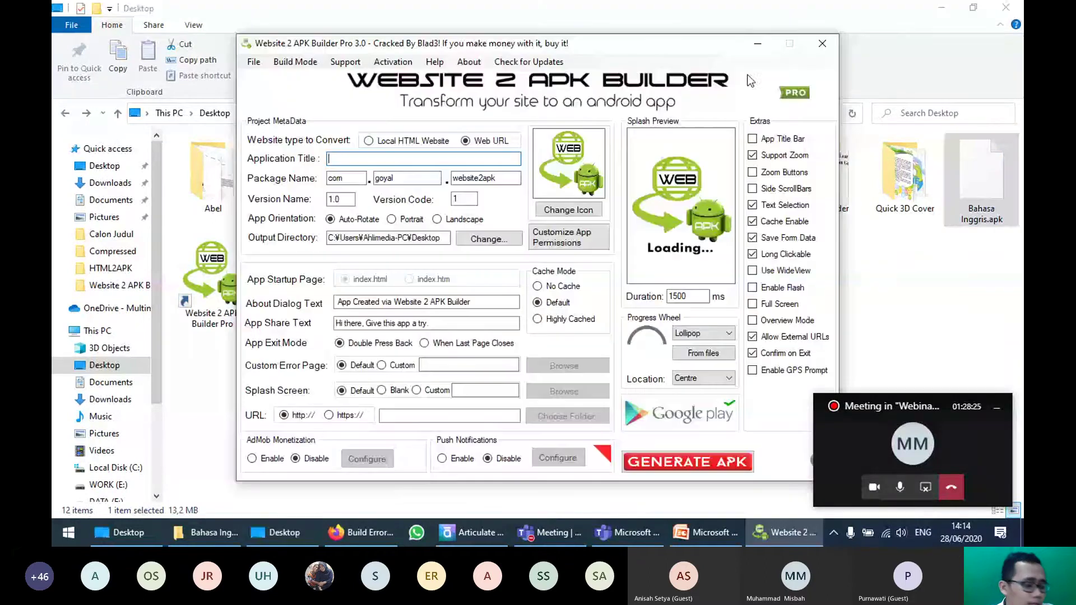
Step: Close Website 2 APK Builder Pro and launch Revo Uninstaller Pro
click(833, 46)
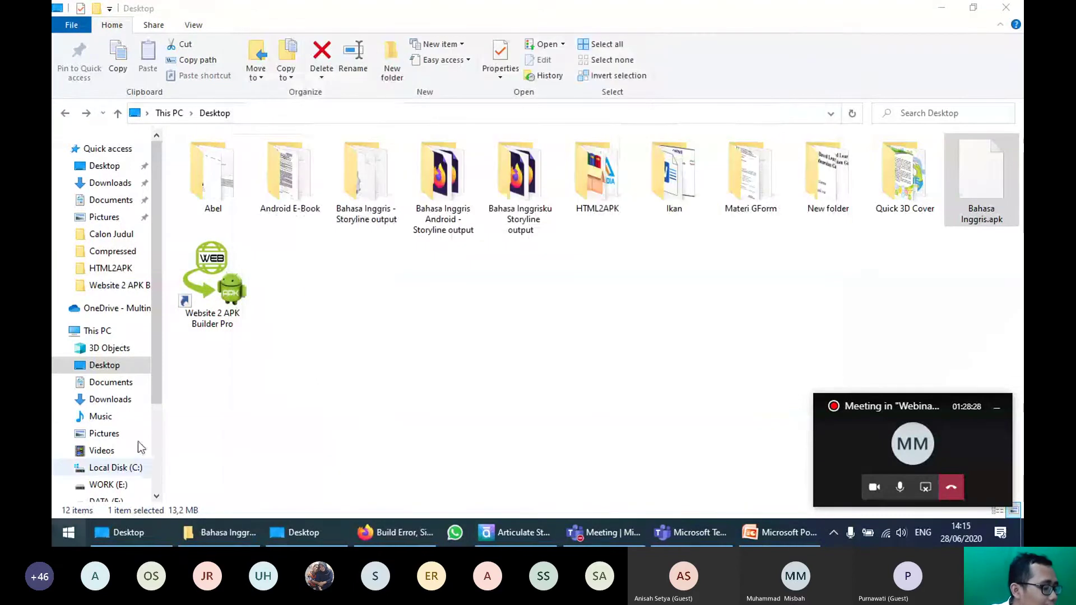
key(super)
text(re)
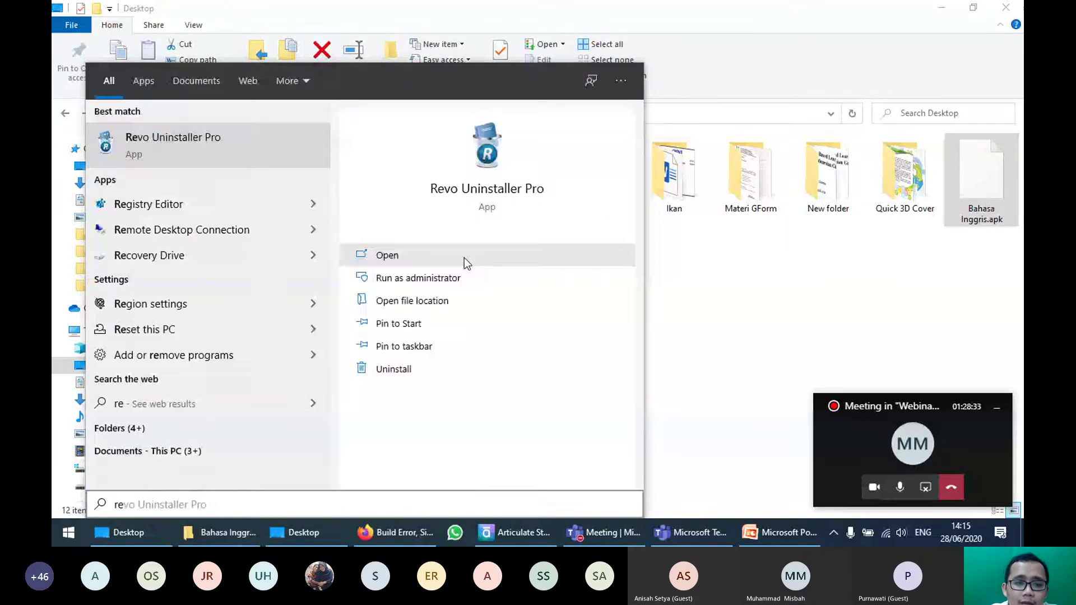
click(465, 257)
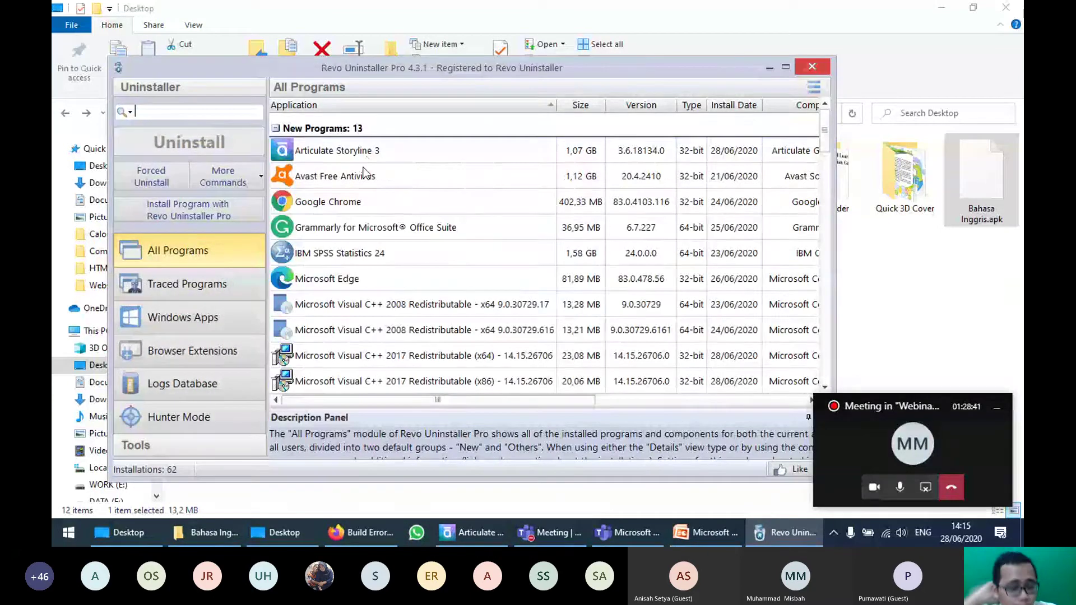
Step: Uninstall Website 2 APK Builder Pro with its built-in uninstaller, started from Revo Uninstaller Pro
scroll(359, 271, down, 2)
double_click(359, 271)
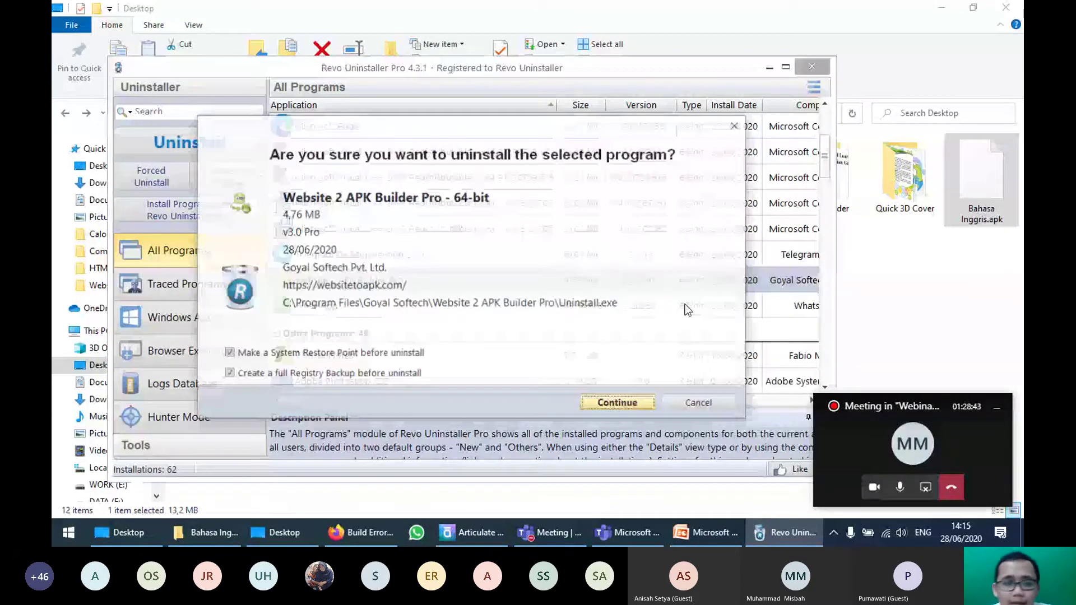
click(613, 409)
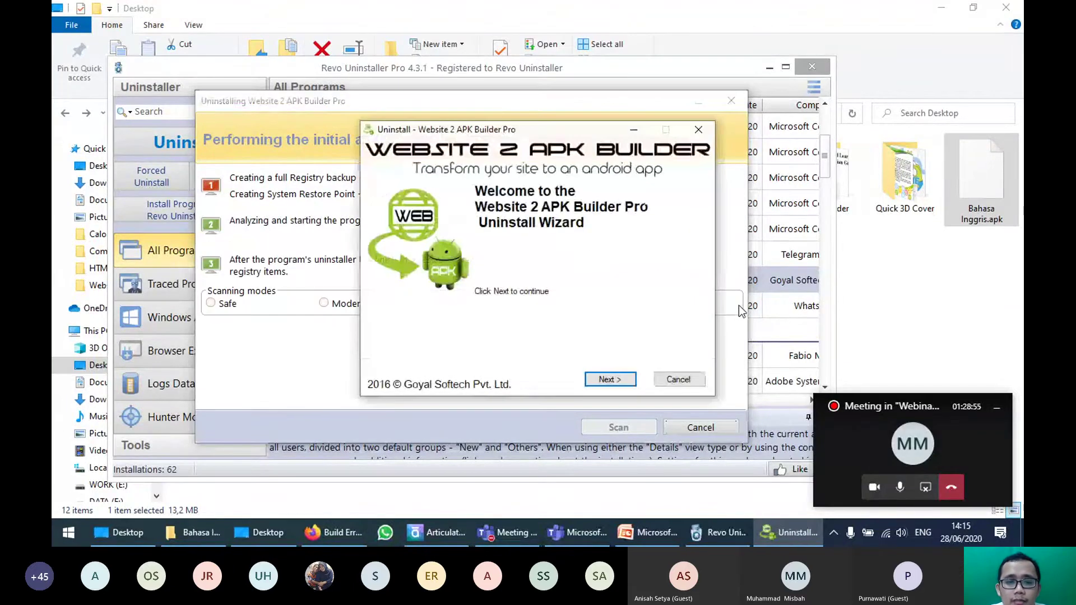
click(605, 380)
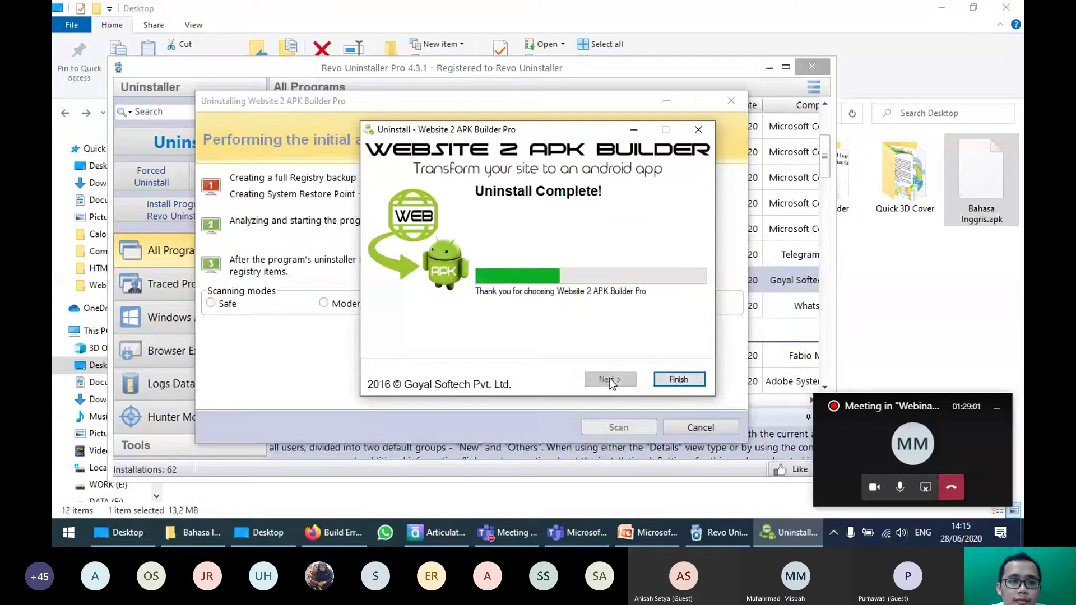
click(676, 380)
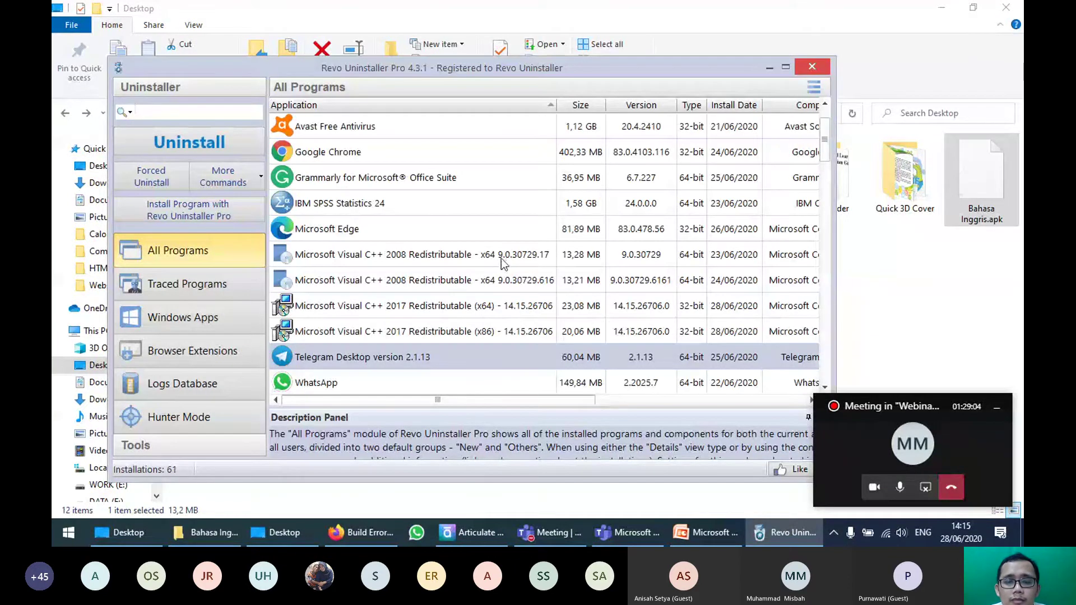
Step: Switch to File Explorer, reinstall Website 2 APK Builder Pro from the HTML2APK folder, and try to run Keygen
click(941, 335)
click(219, 536)
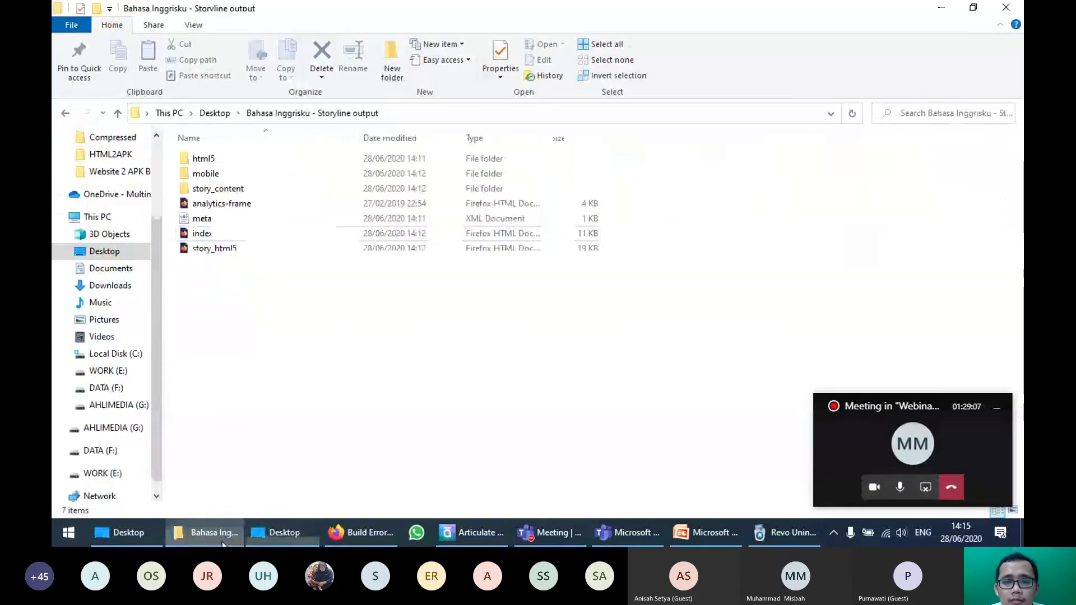
click(110, 154)
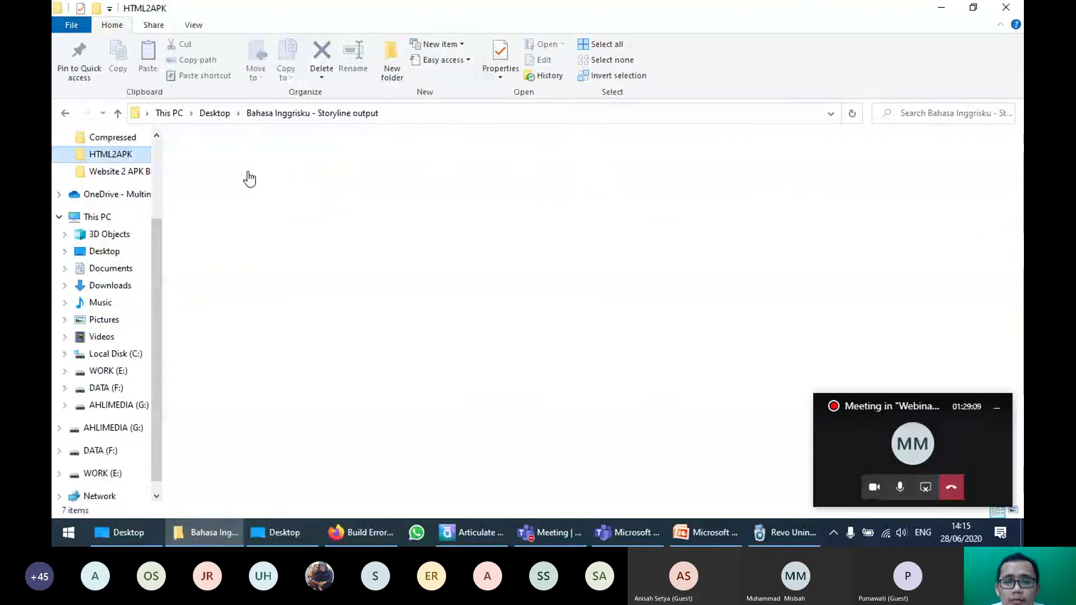
click(284, 176)
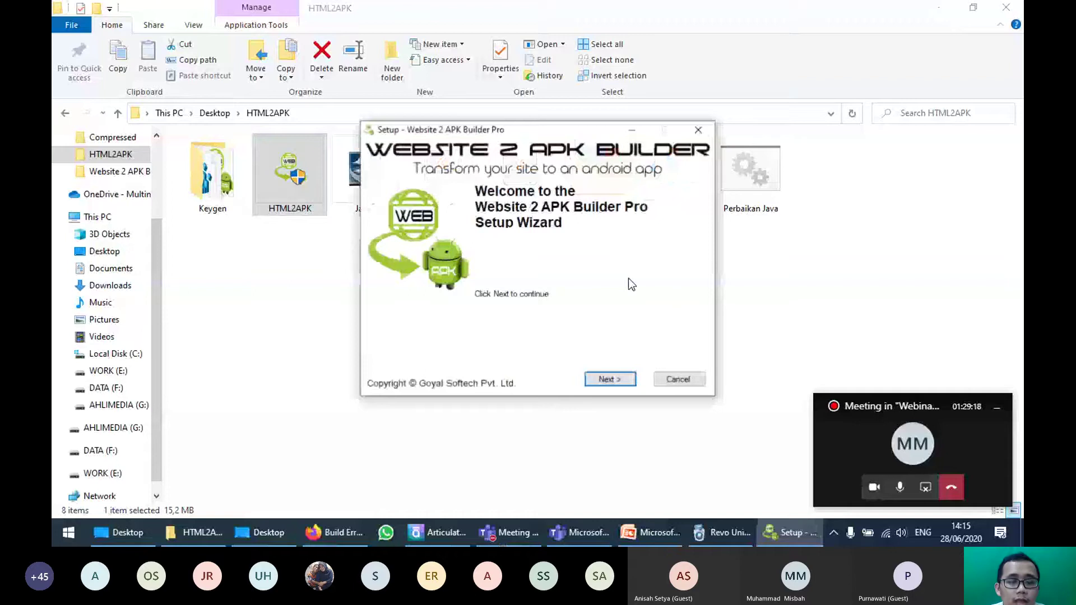
click(615, 377)
click(617, 376)
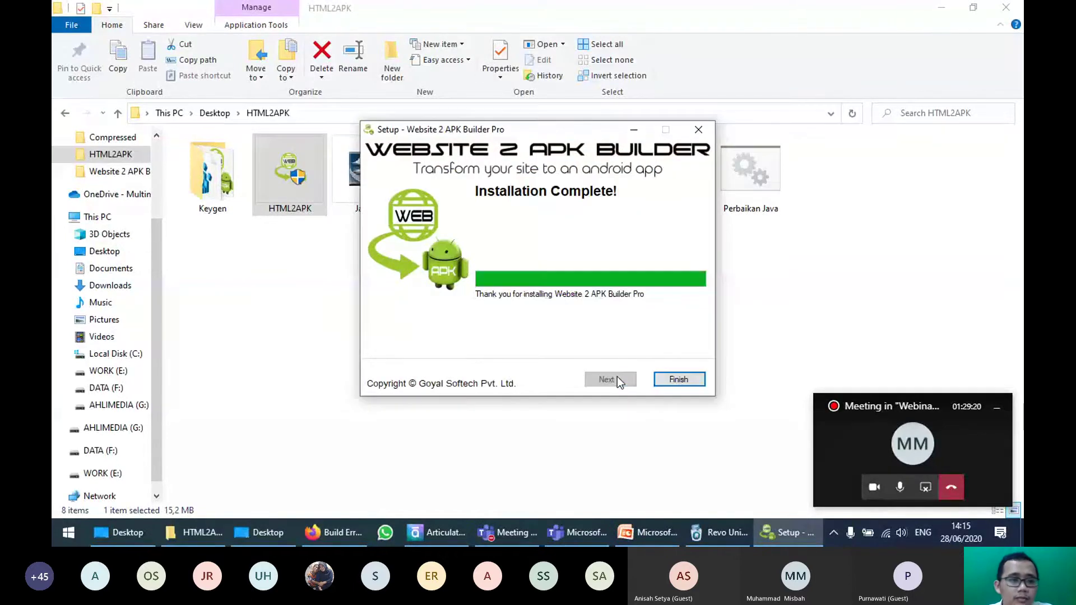
click(680, 379)
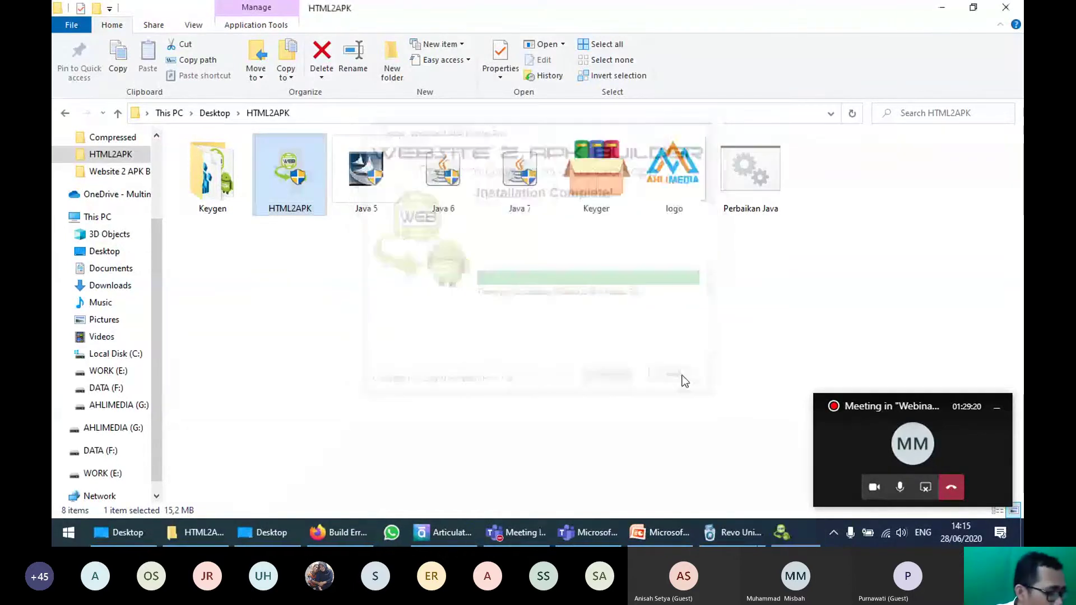
click(587, 164)
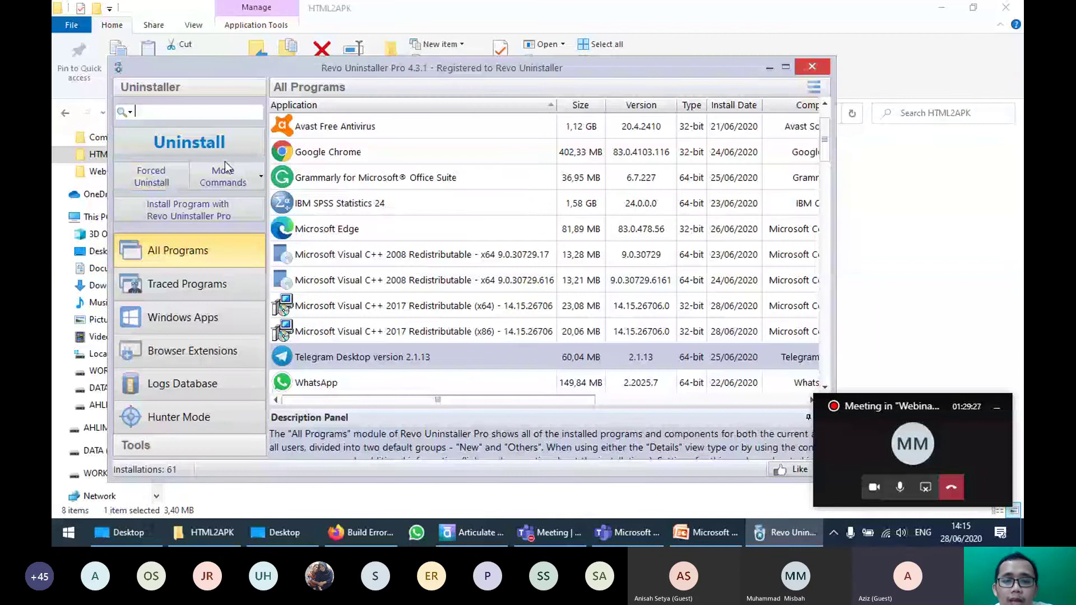
Step: Close and relaunch Revo Uninstaller Pro, and start uninstalling Website 2 APK Builder Pro again
click(812, 67)
key(super)
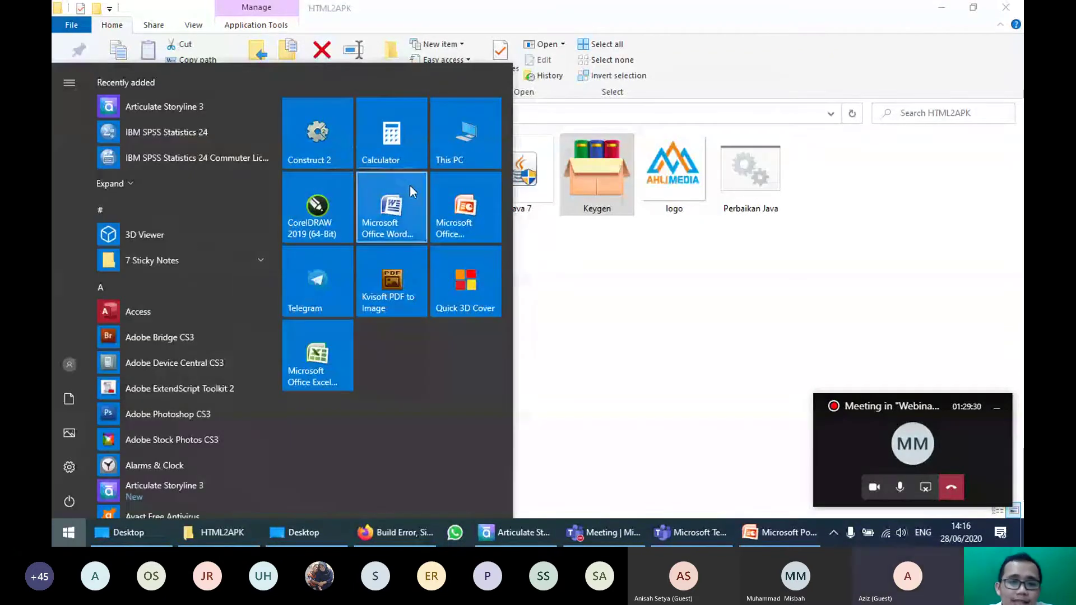
text(re)
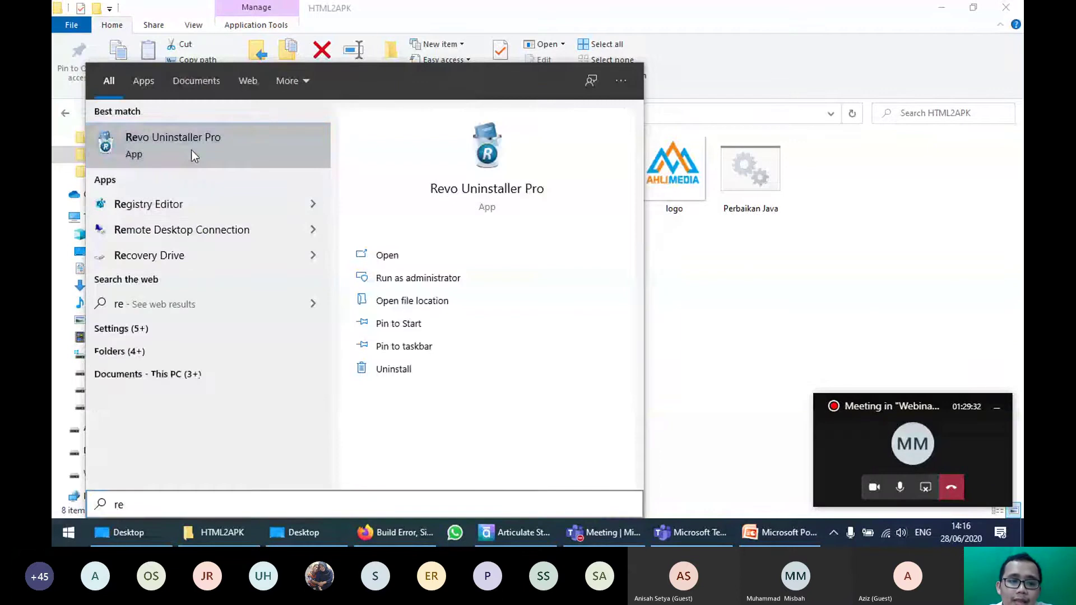
click(192, 151)
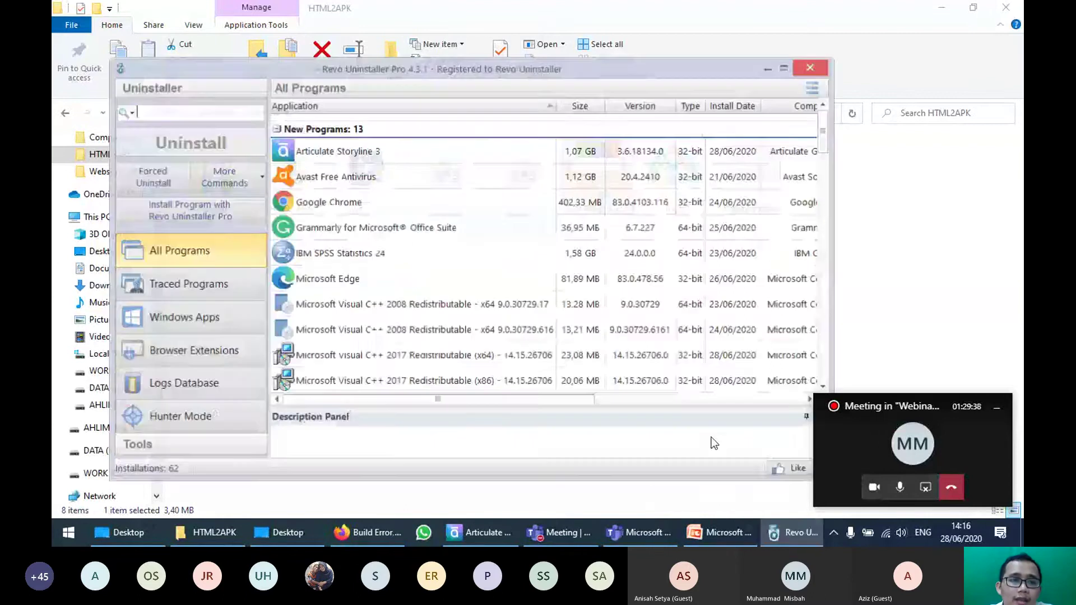
scroll(359, 288, down, 3)
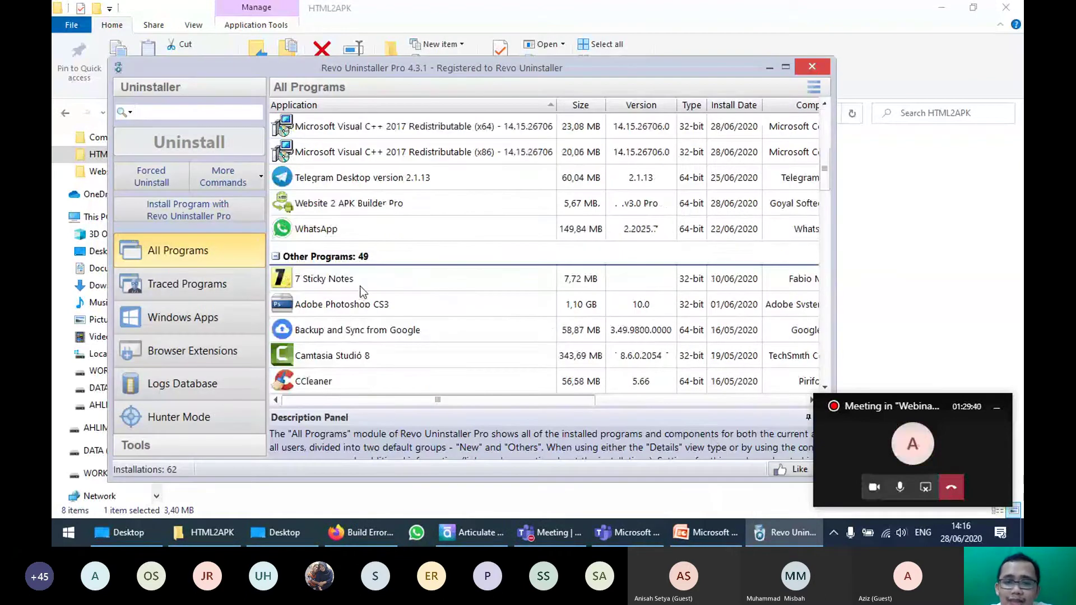
double_click(359, 203)
click(640, 406)
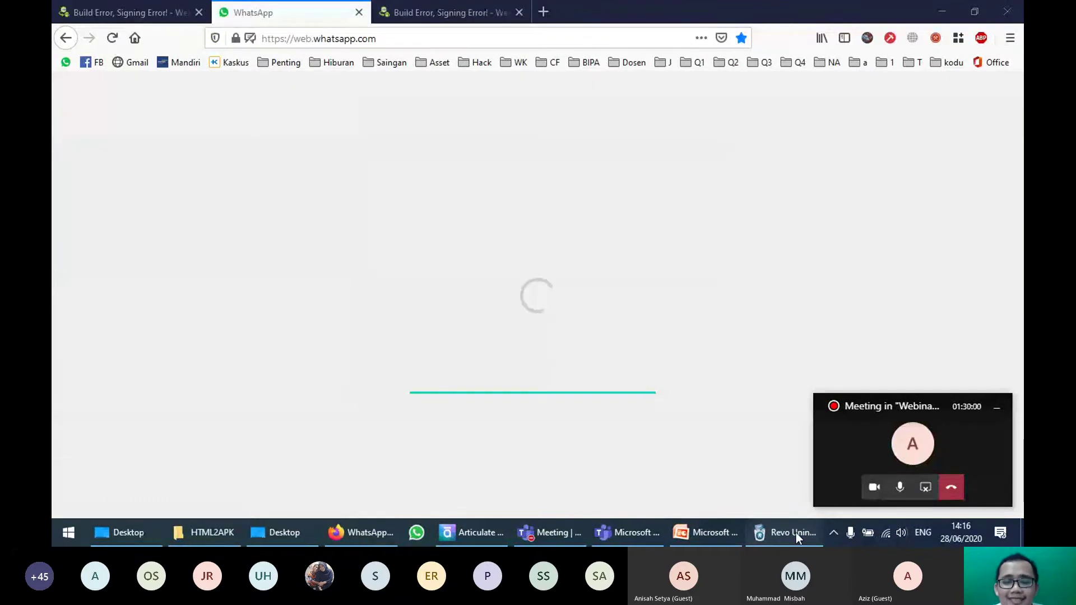
Step: Return to the Revo Uninstaller Pro wizard and delete the leftover registry items of Website 2 APK Builder Pro
click(796, 533)
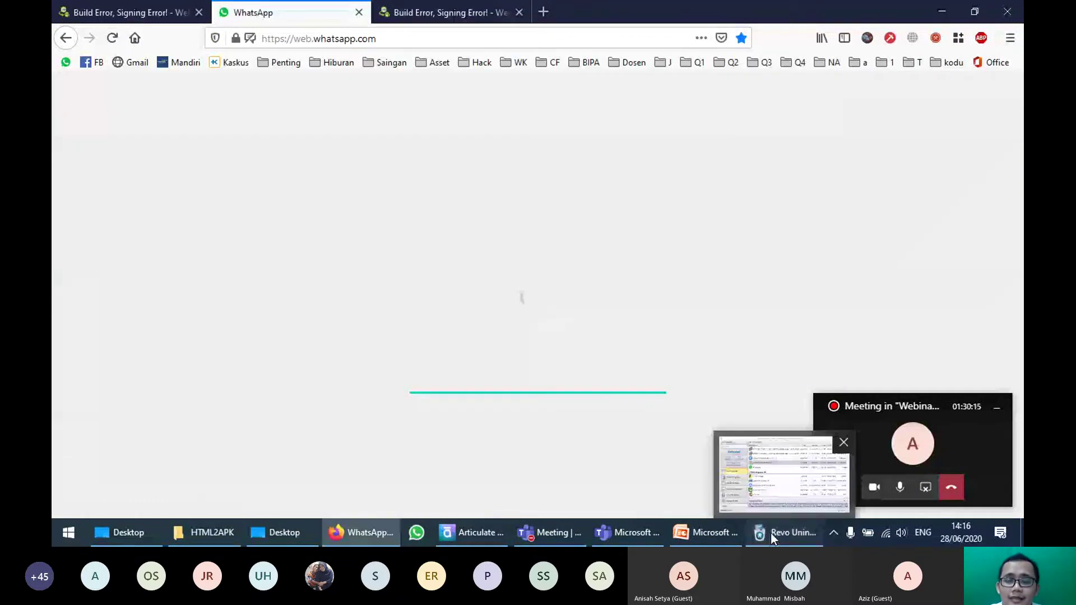
click(771, 533)
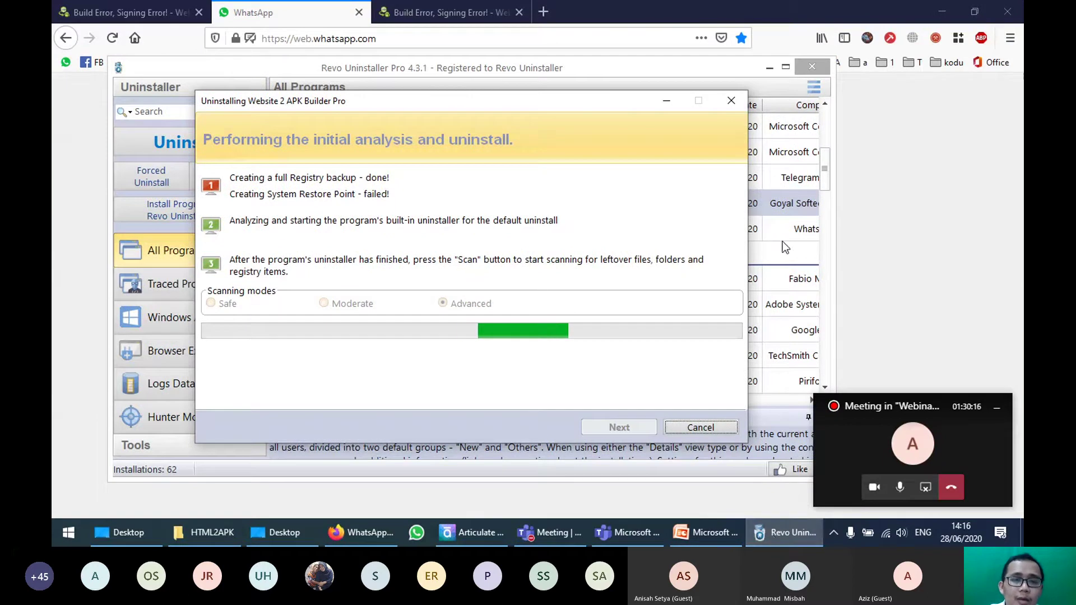
click(771, 534)
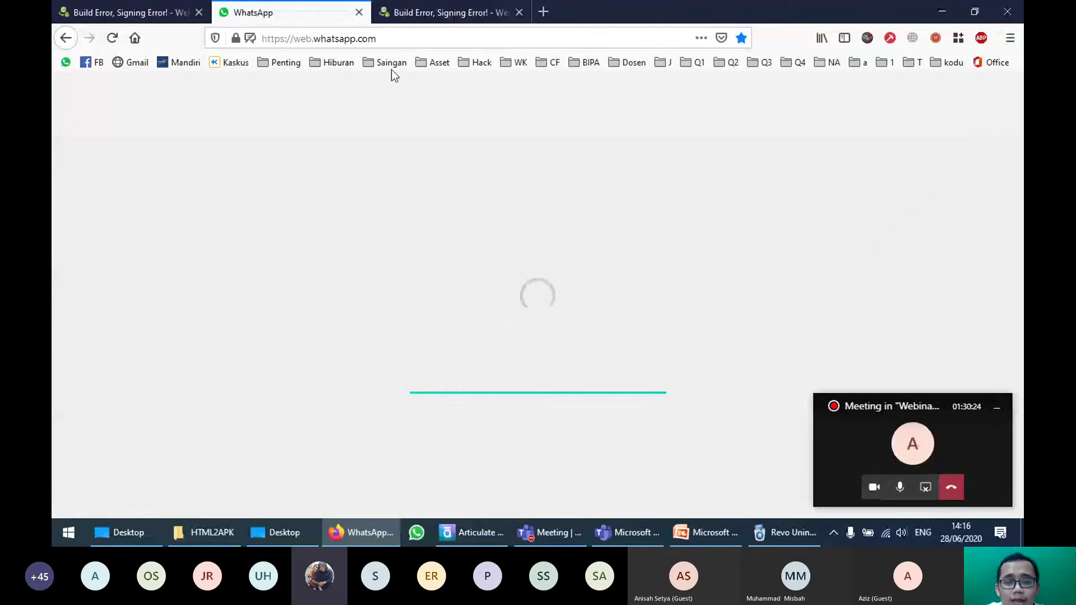
key(alt+Tab)
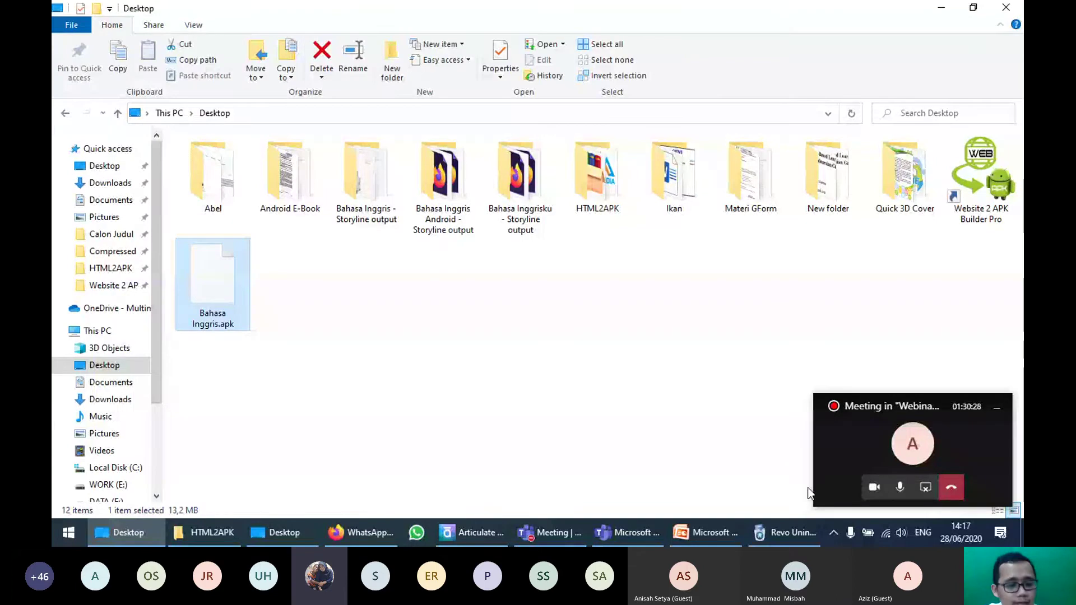
click(784, 535)
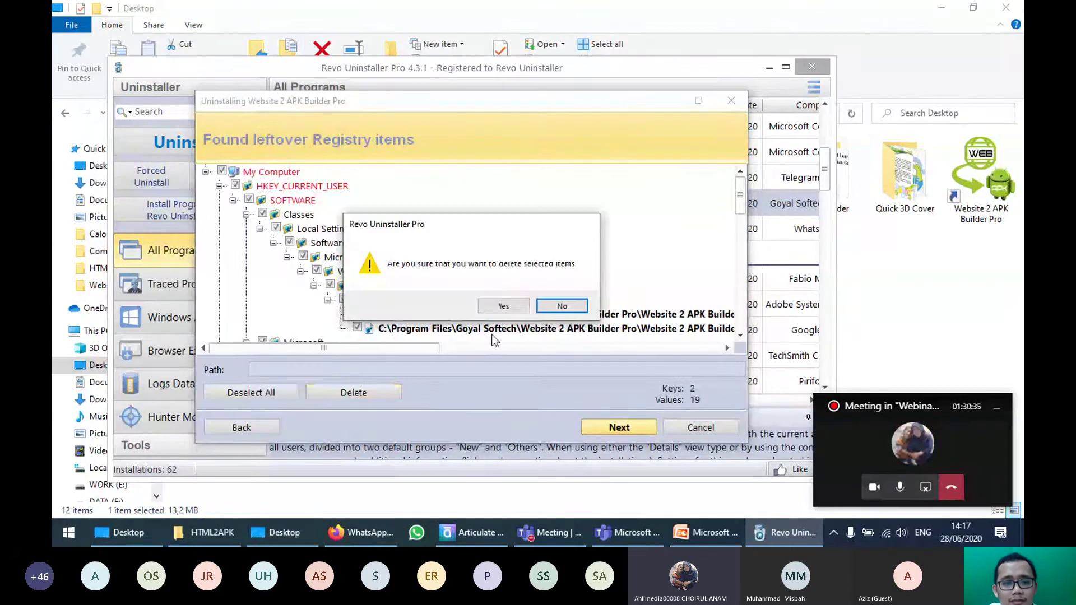
click(500, 305)
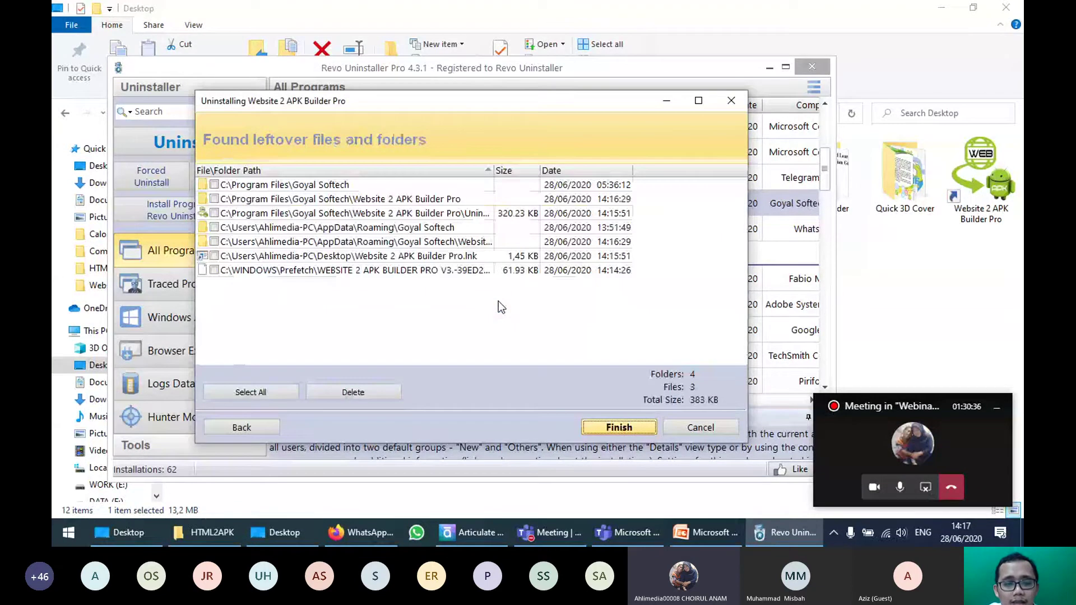
Step: Delete all leftover files and folders of Website 2 APK Builder Pro and finish the uninstall wizard
click(263, 394)
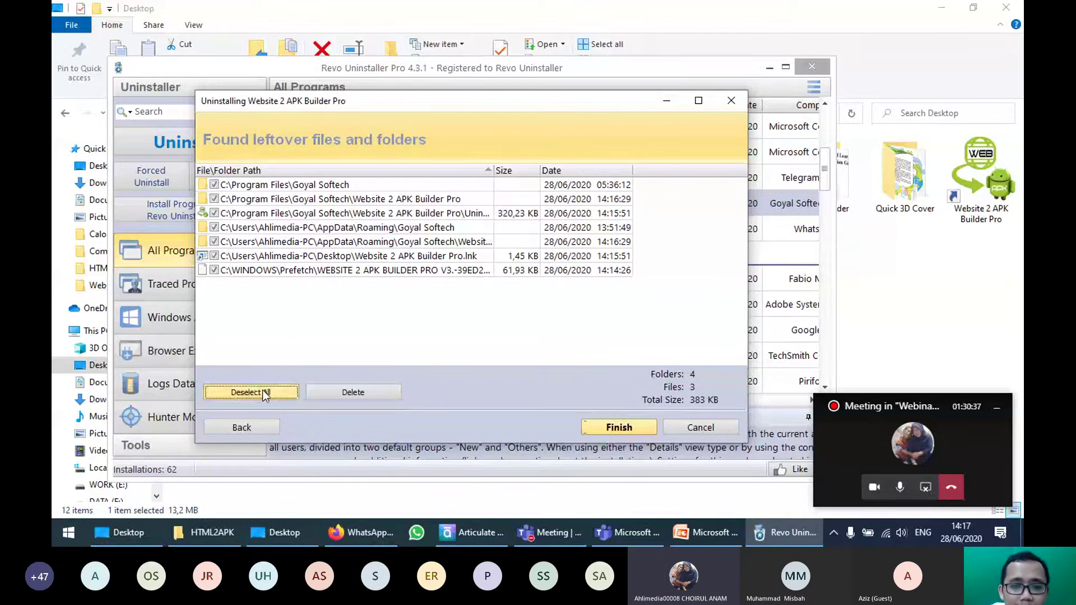
click(342, 393)
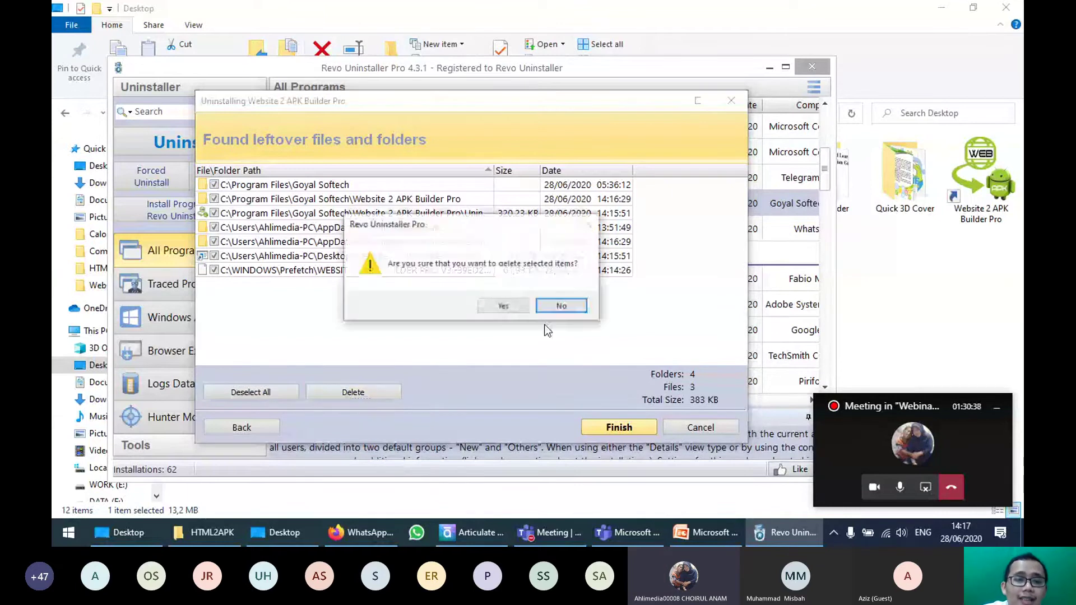
click(502, 304)
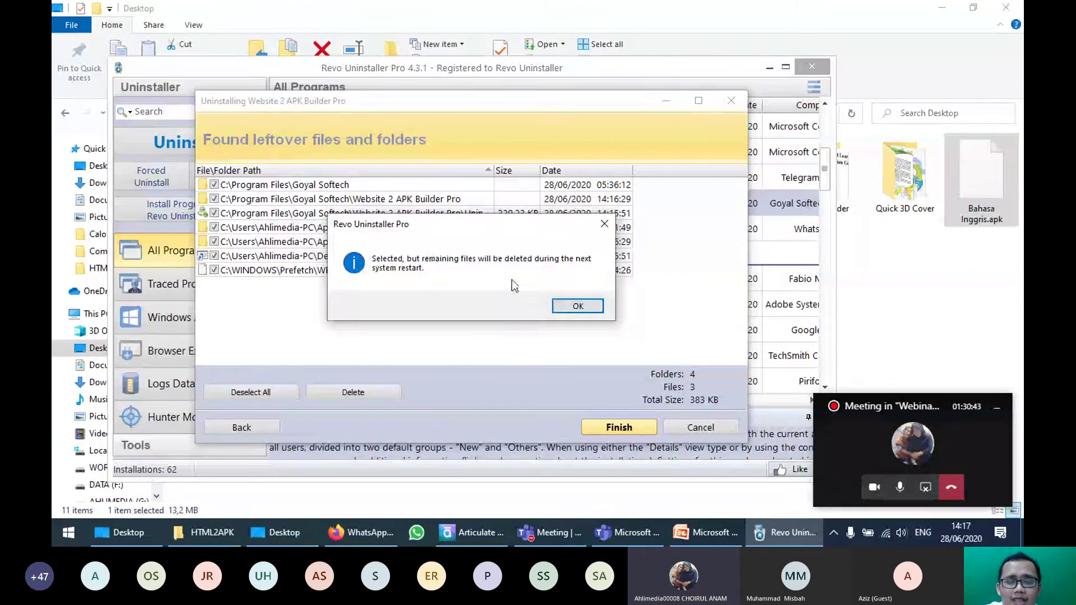
click(567, 303)
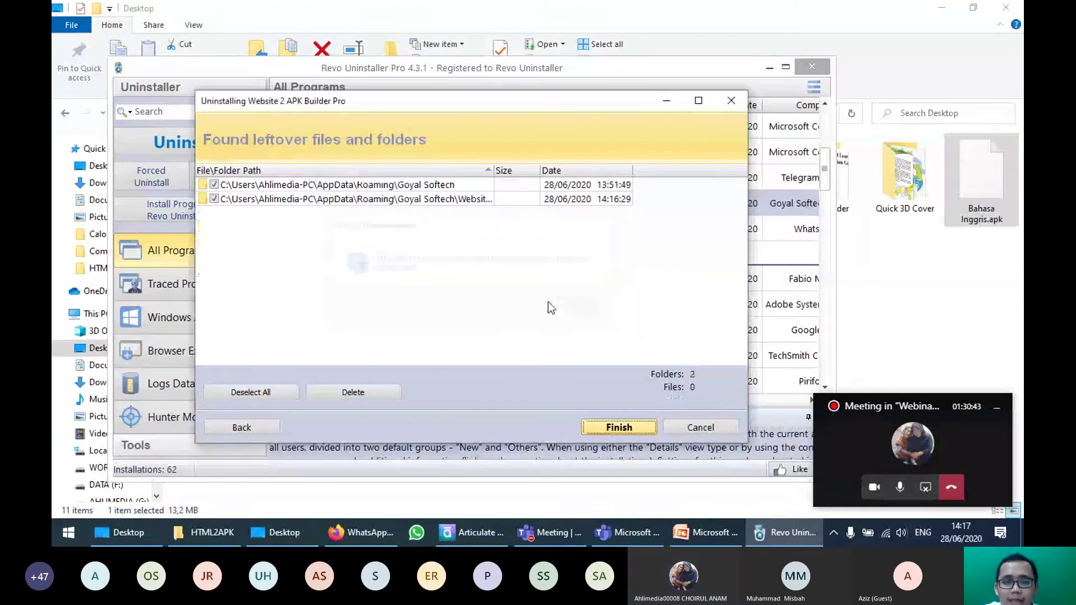
click(584, 429)
Step: Install Website 2 APK Builder Pro from the desktop's HTML2APK folder with a desktop shortcut, and try to run Keygen
key(alt+Tab)
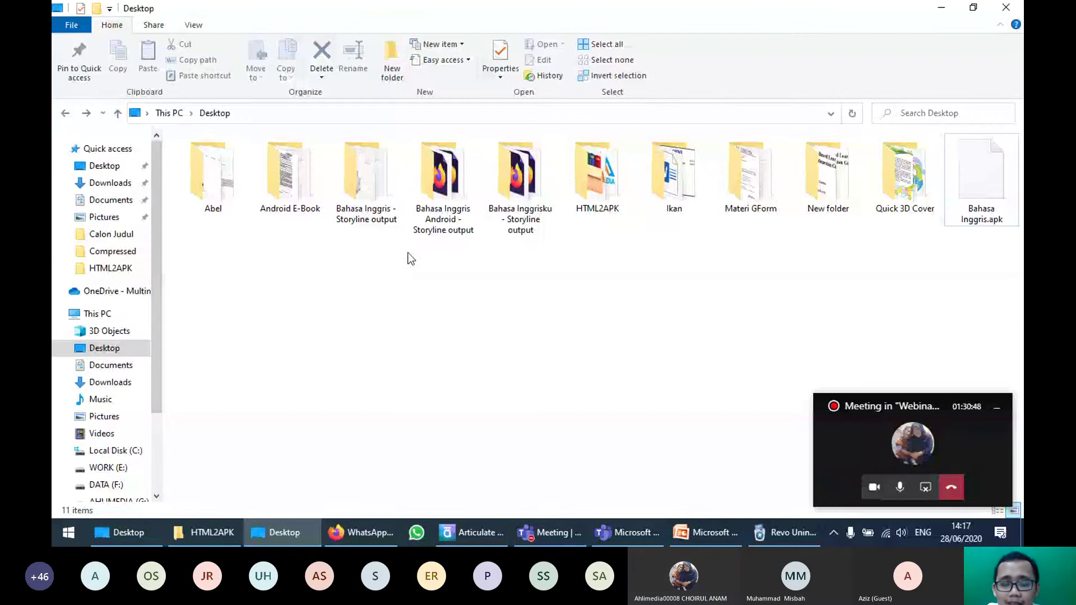
double_click(598, 173)
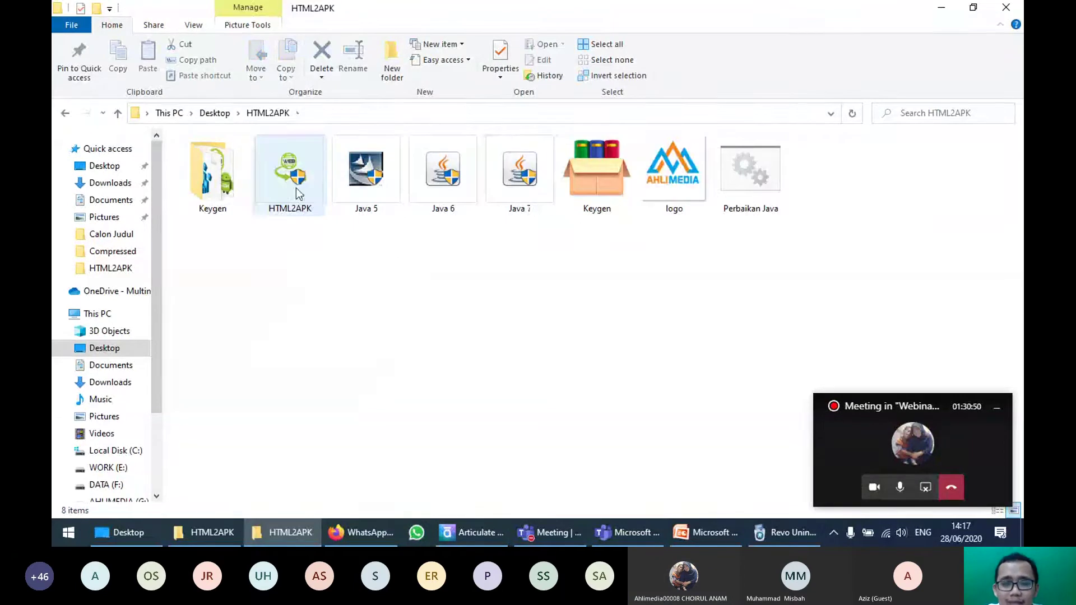
double_click(296, 187)
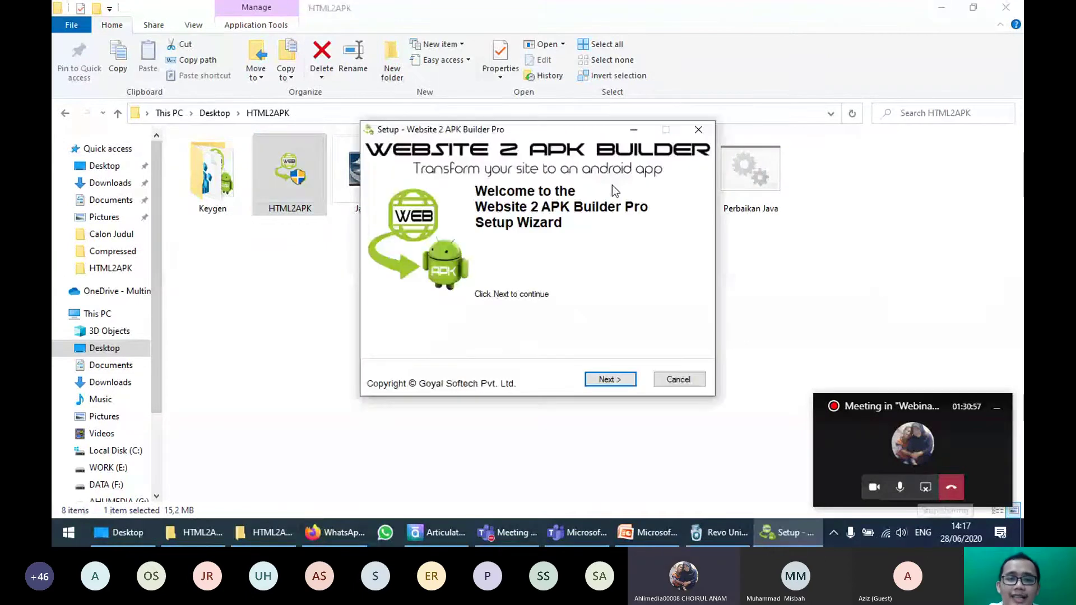
click(621, 381)
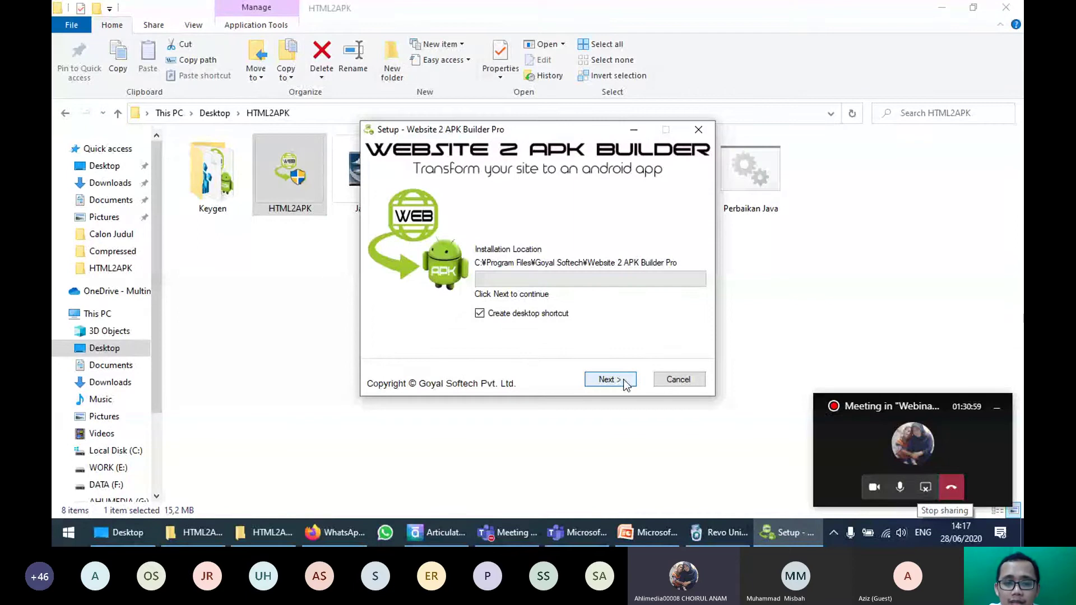
click(624, 382)
click(580, 164)
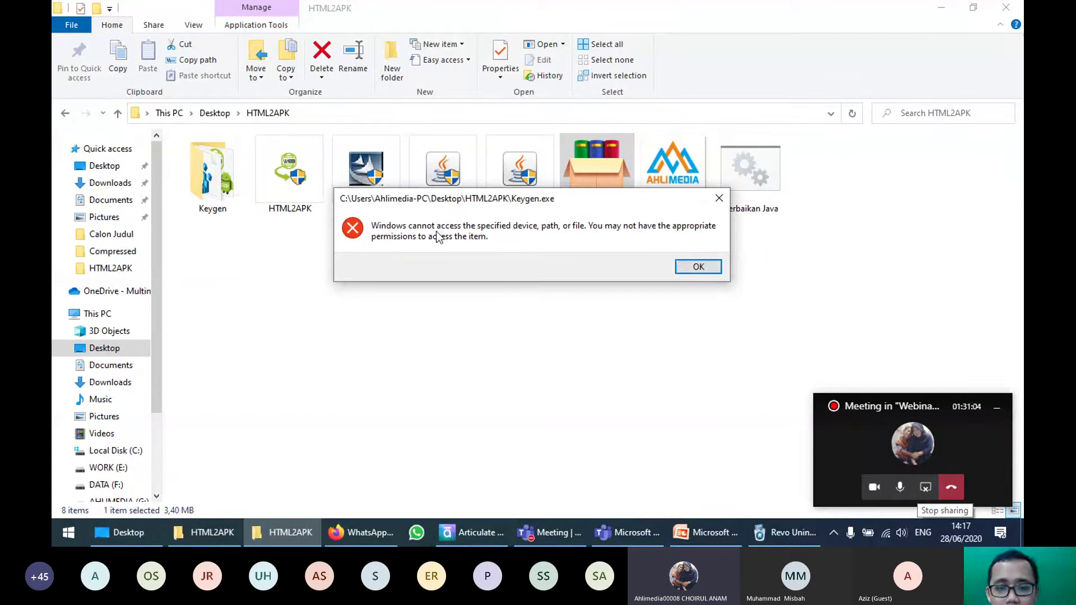
click(698, 266)
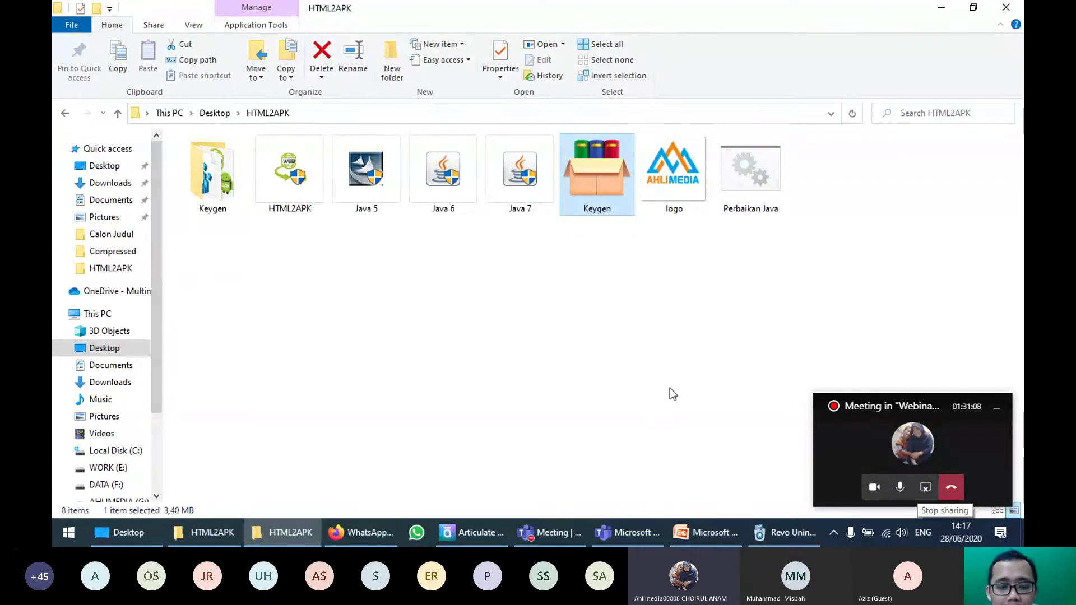
Step: Try to install Java 5 from the HTML2APK folder and exit its setup wizard
double_click(391, 182)
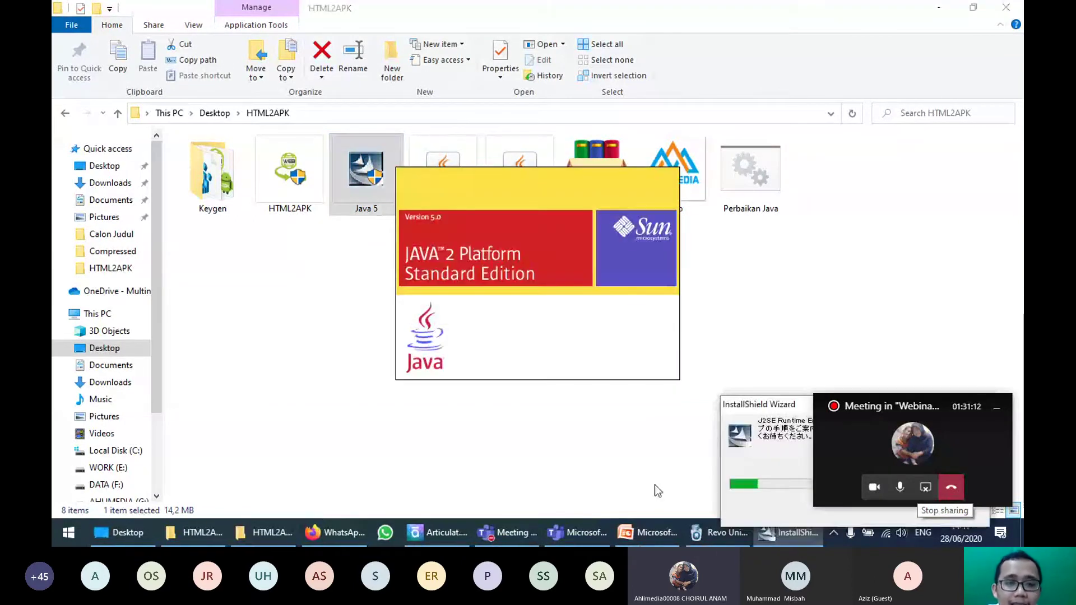
click(507, 533)
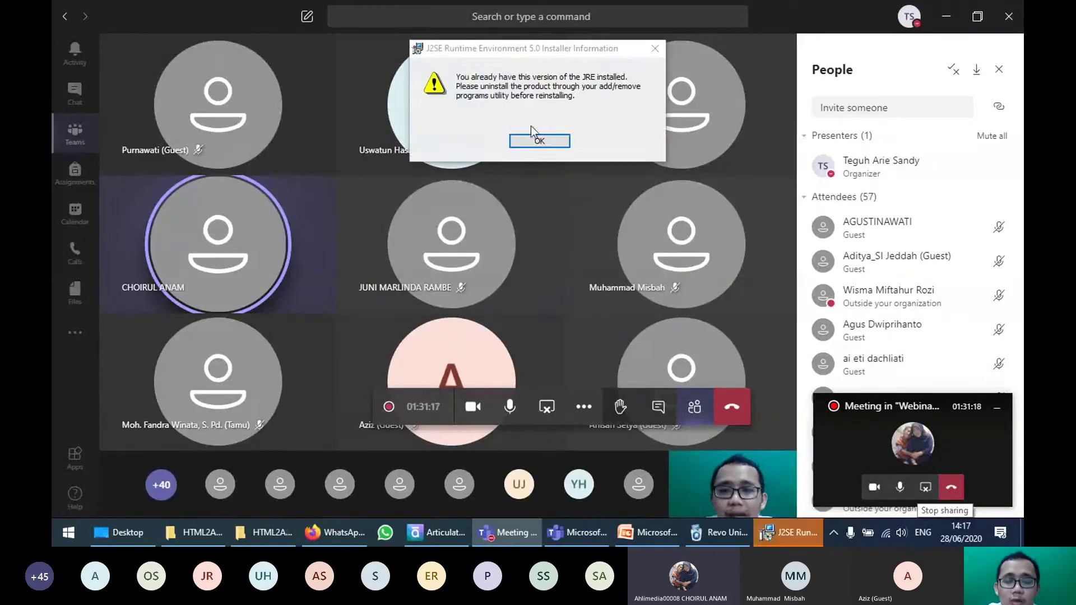
click(536, 135)
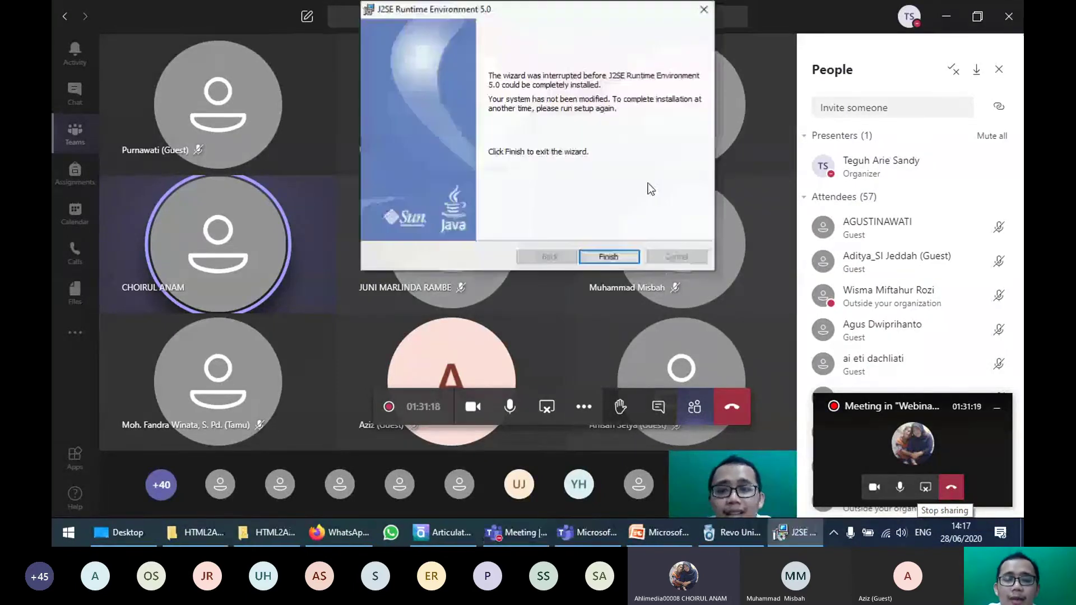
click(597, 257)
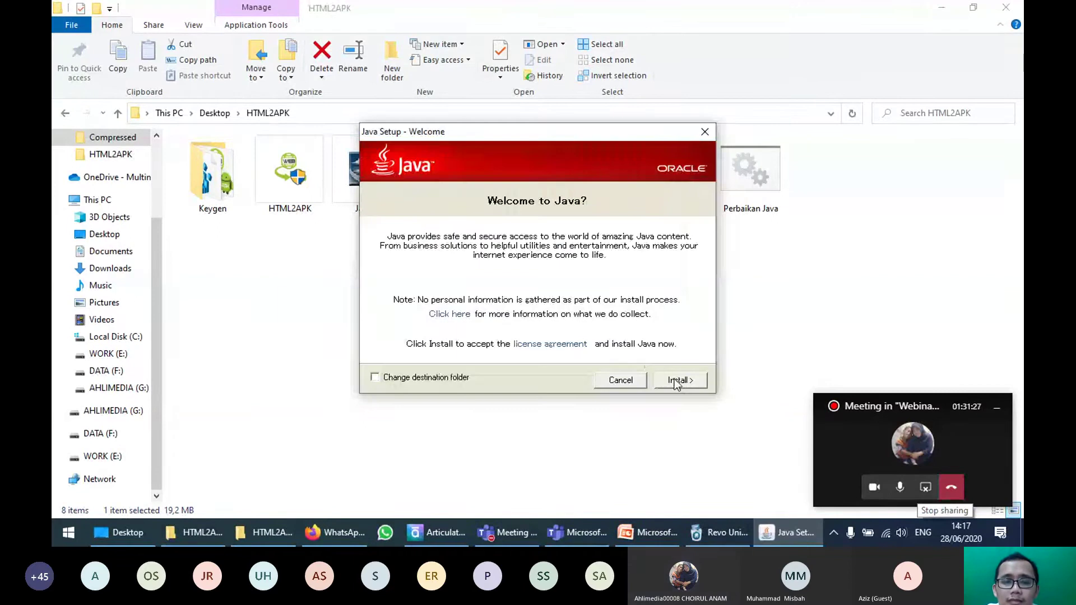
Step: Start the Java 6 installation and reinstall Website 2 APK Builder Pro from the HTML2APK folder with a desktop shortcut
click(679, 379)
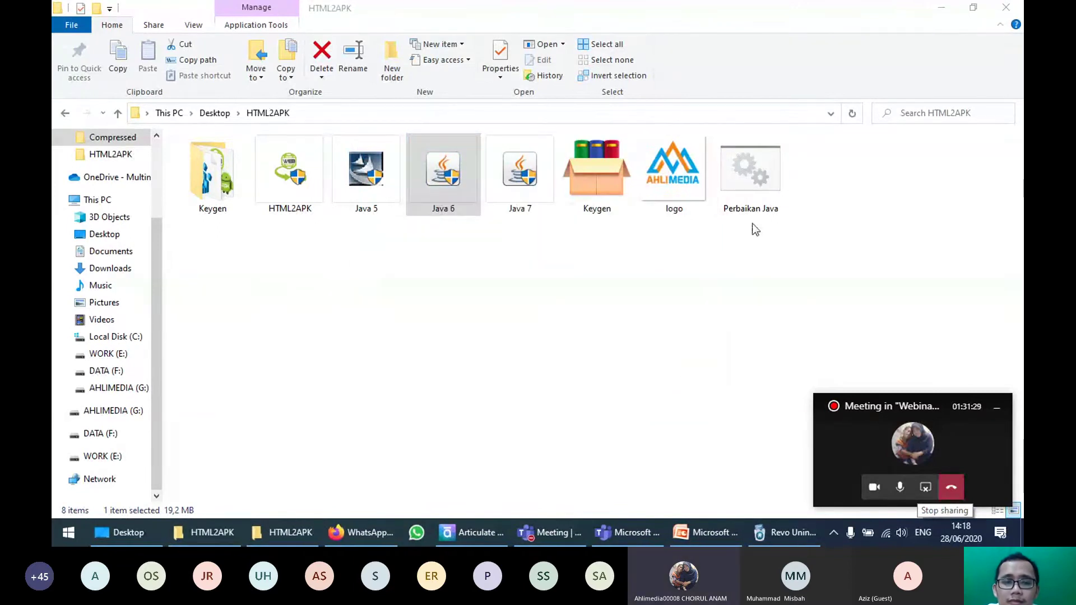
click(324, 200)
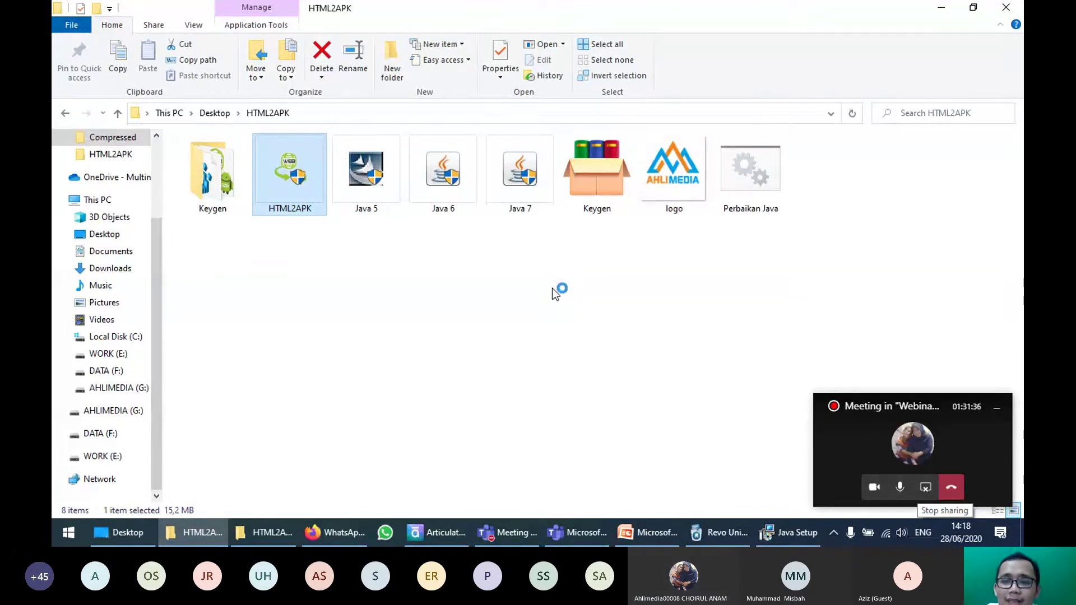
click(612, 381)
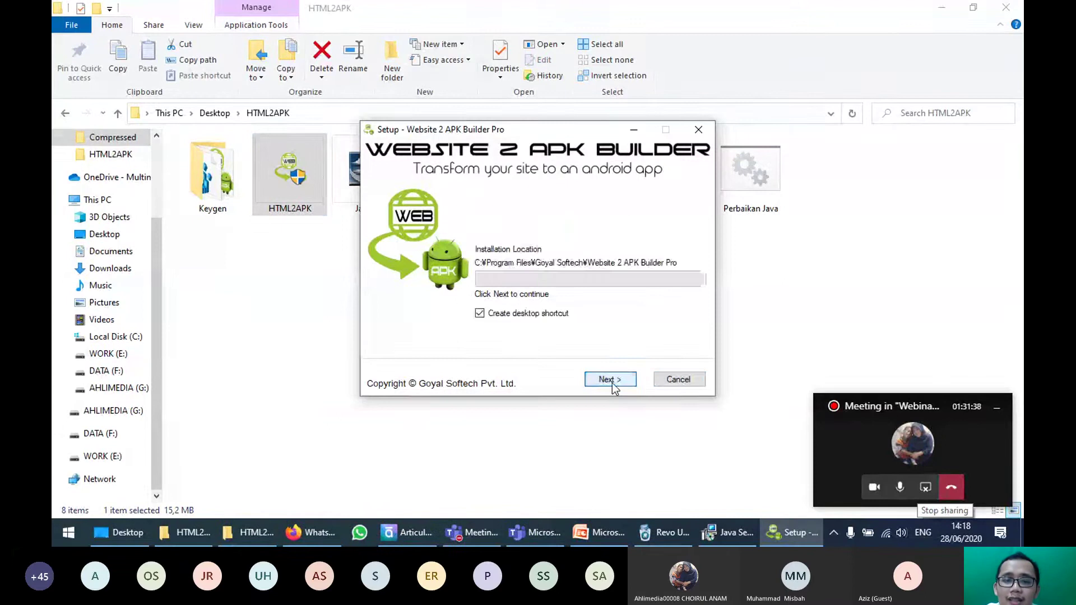
click(613, 381)
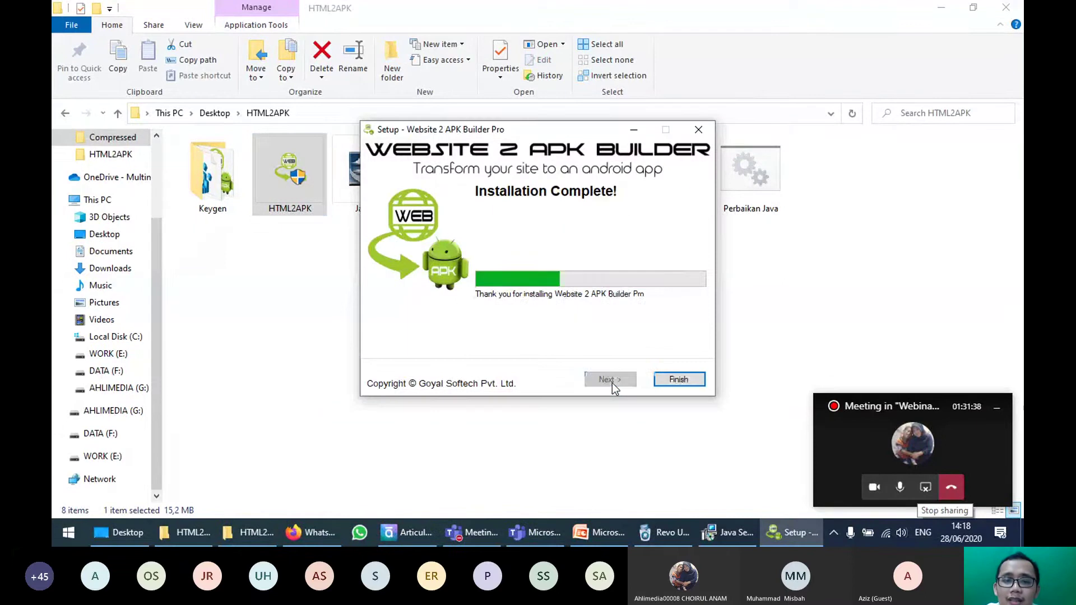
click(678, 380)
Step: Agree to reinstall the existing Java and minimize the open windows to reach the desktop
key(super)
click(668, 314)
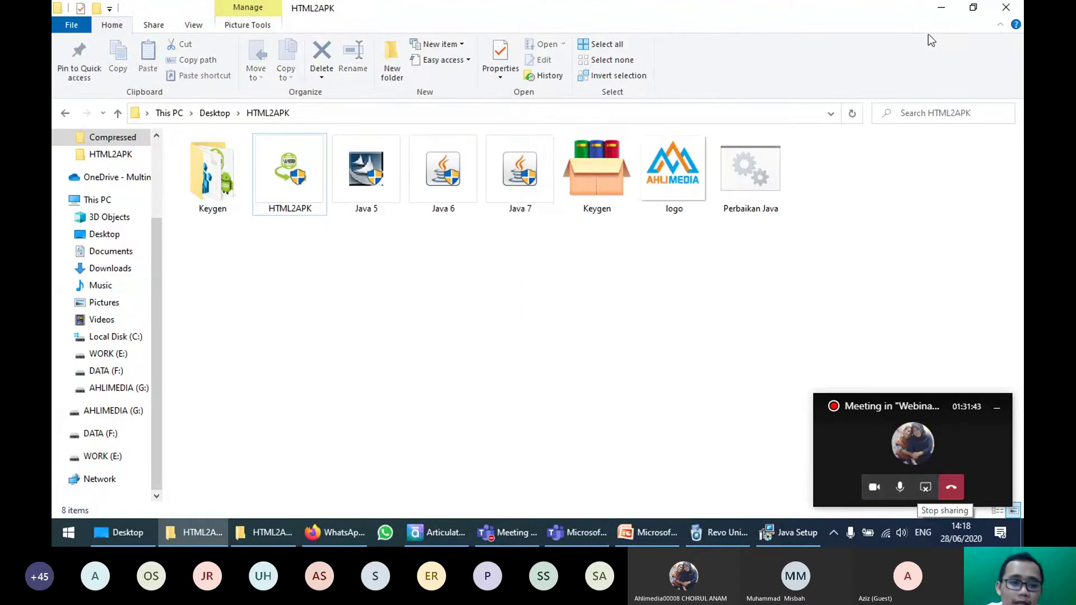
click(940, 10)
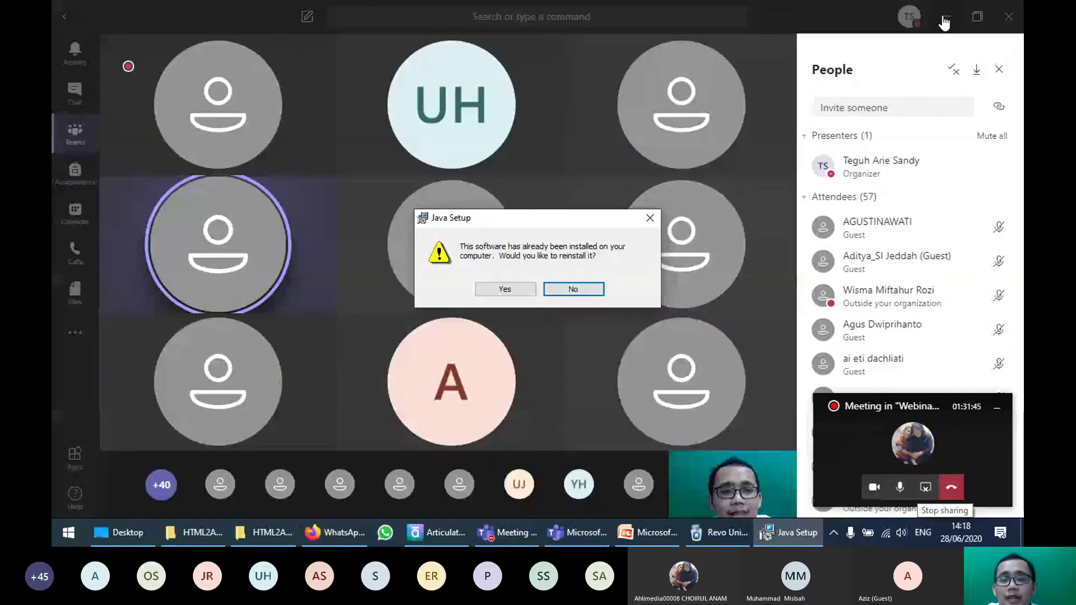
click(946, 20)
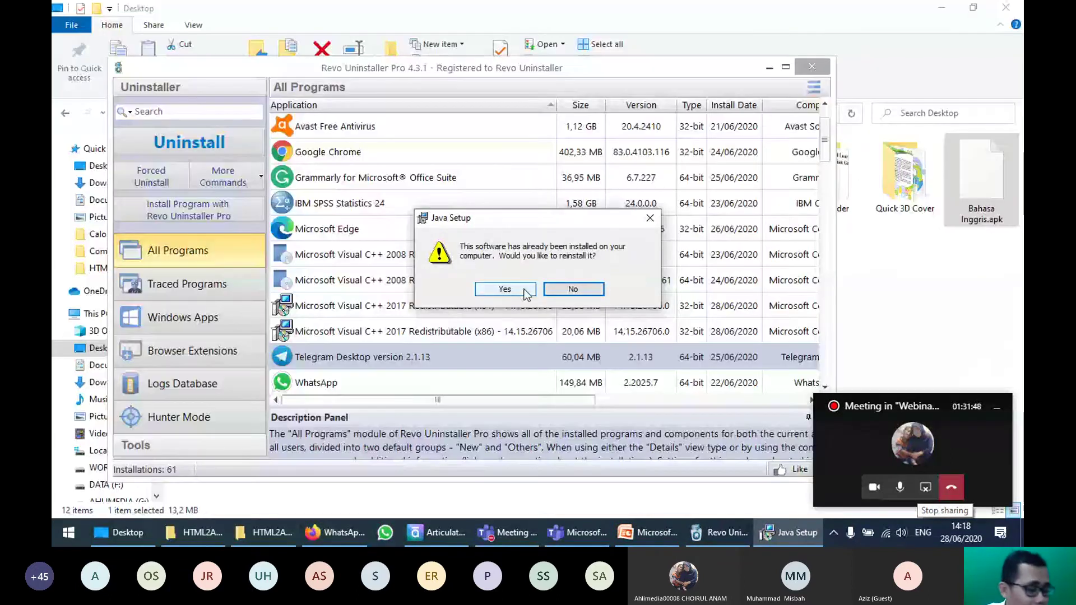
click(525, 290)
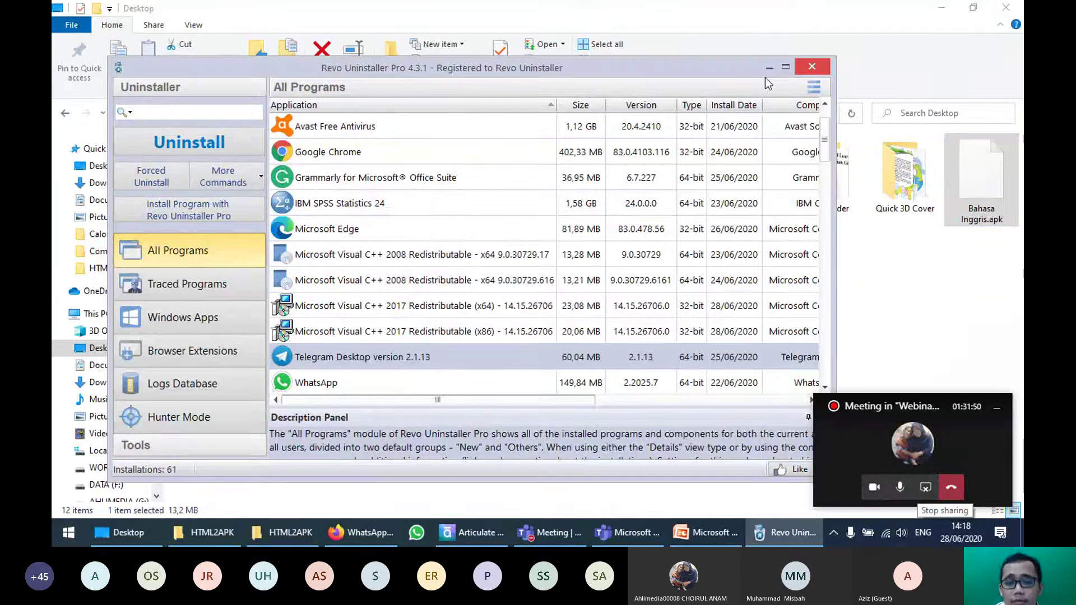
click(769, 66)
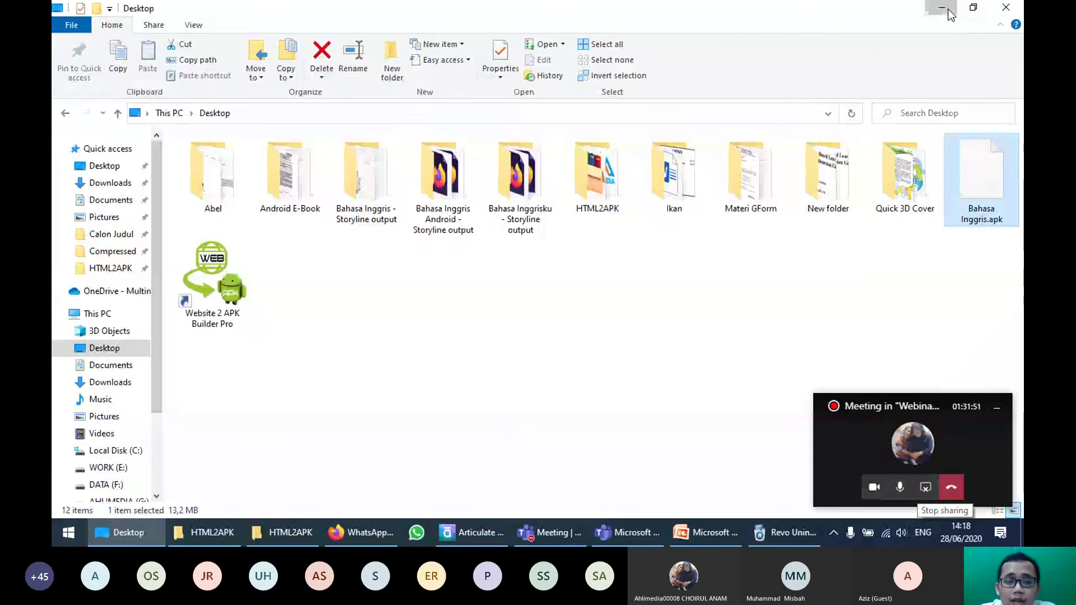
click(942, 9)
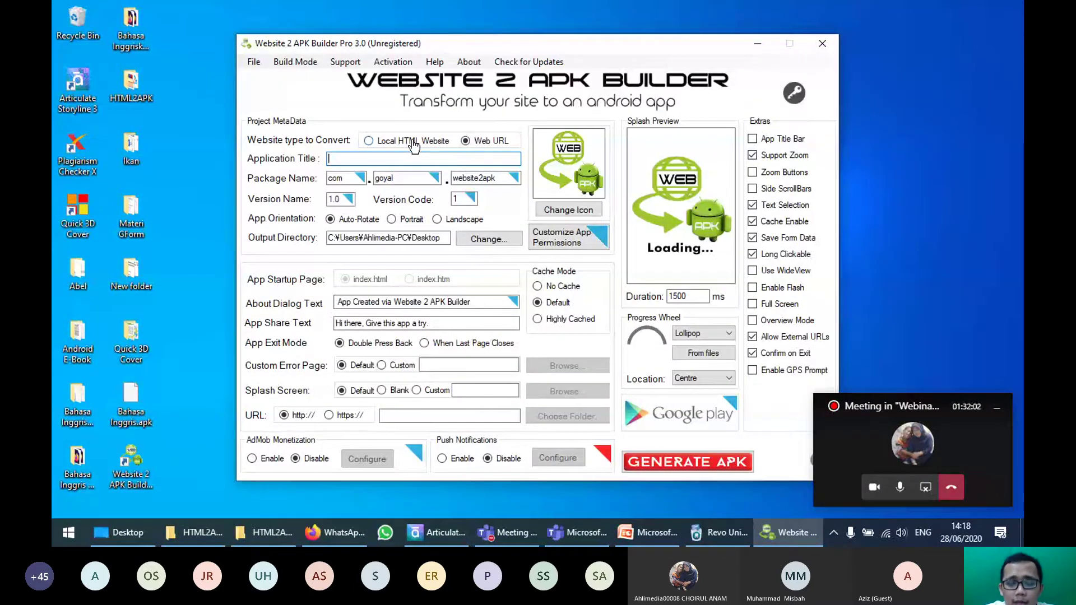
Step: In Website 2 APK Builder Pro, set the website type to Local HTML Website and enter the application title B Inggris
click(387, 143)
click(482, 141)
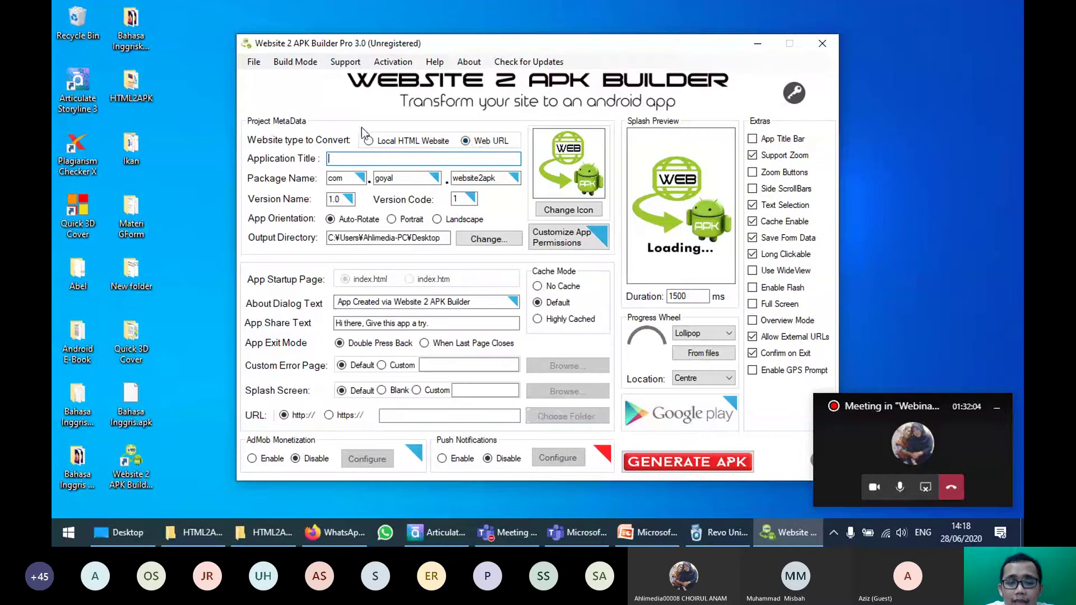
click(387, 143)
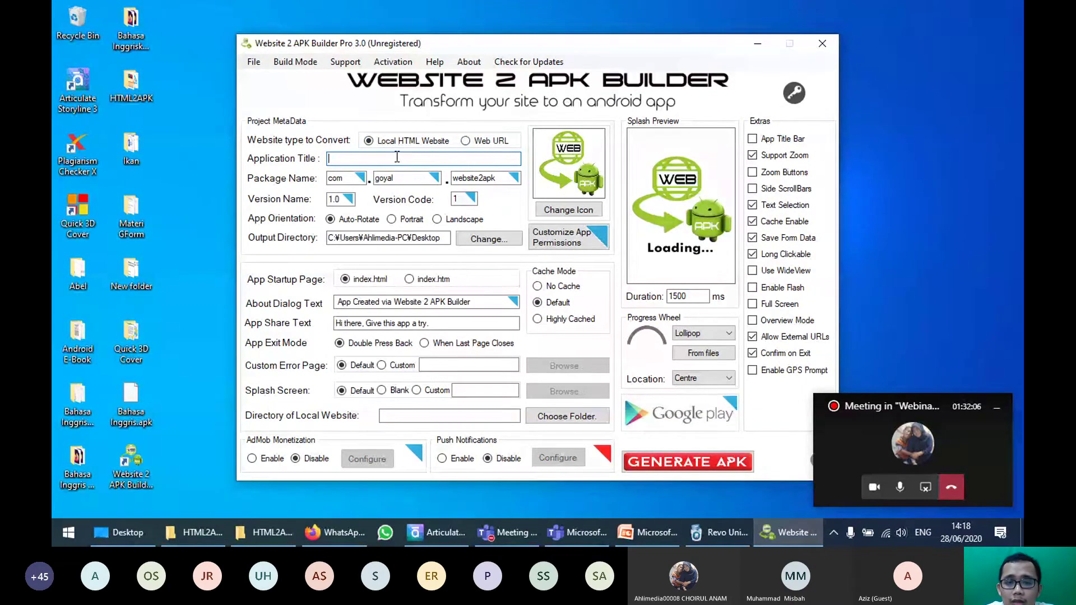
text(B Inggris)
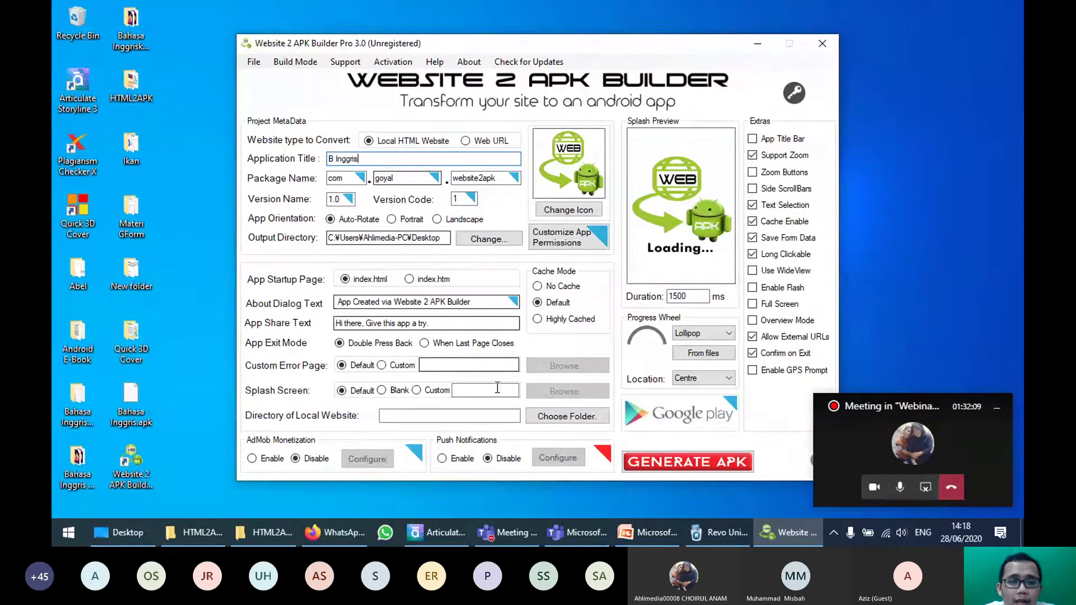
Step: Set the splash screen to Blank and use the logo image from the HTML2APK folder as the app icon
click(400, 391)
click(566, 212)
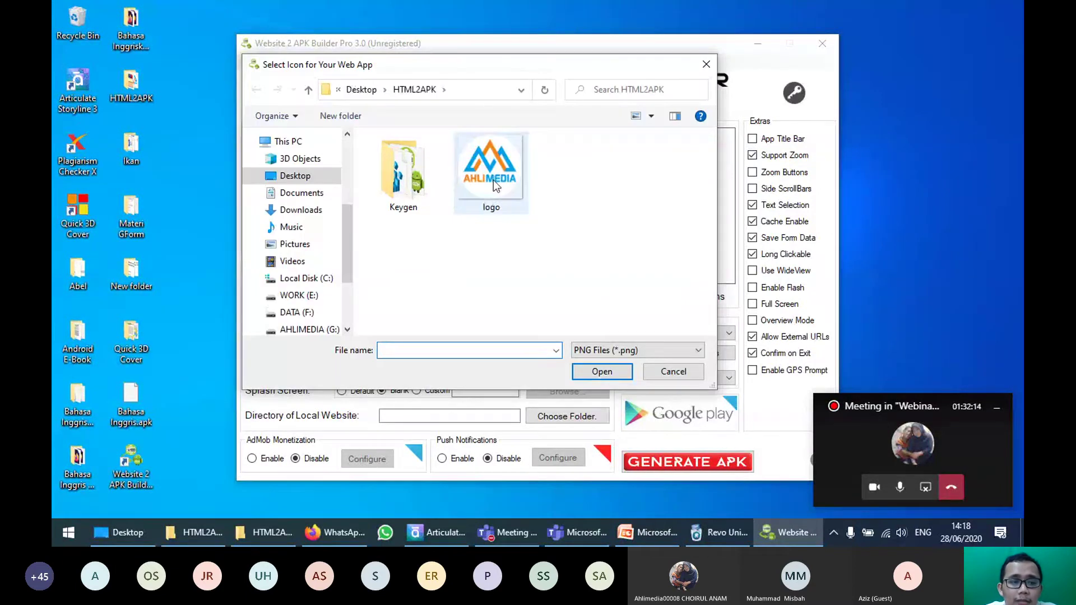
double_click(493, 180)
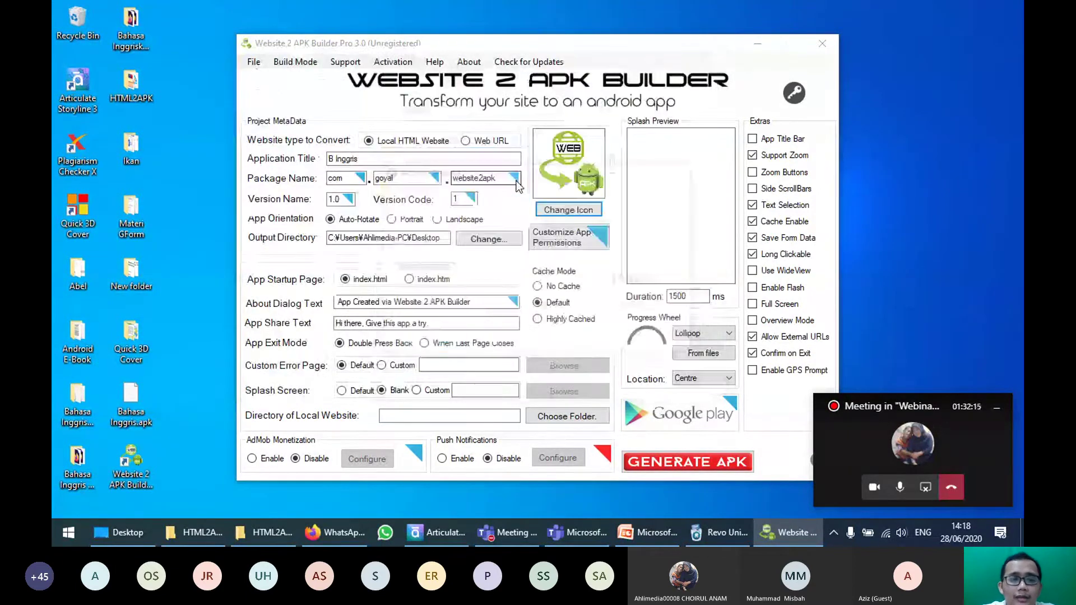
click(682, 173)
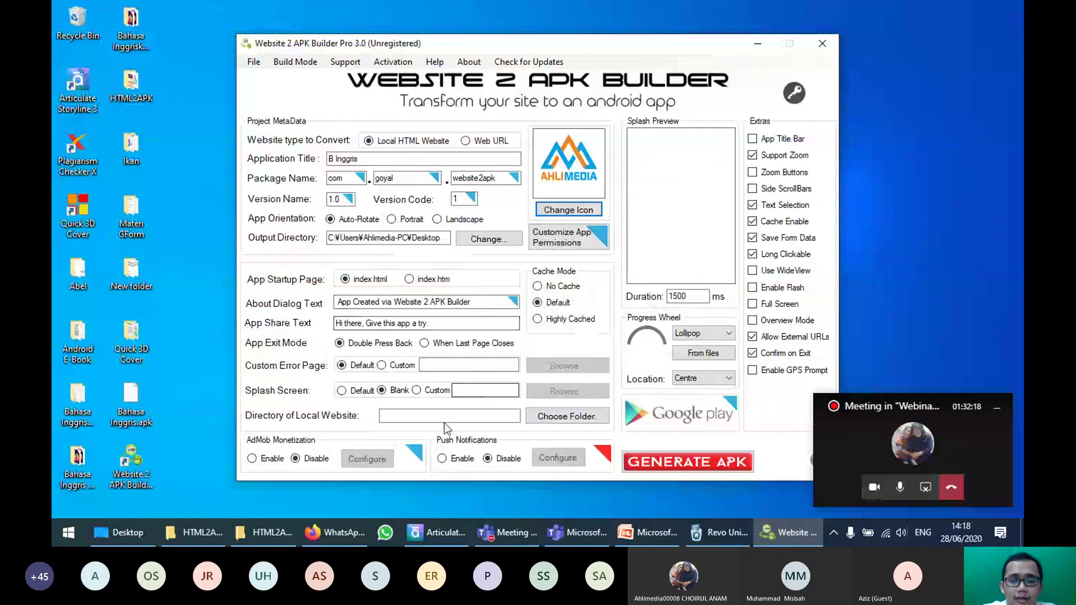
Step: Rename the index file in the desktop's Bahasa Inggrisku - Storyline output folder as story
click(583, 417)
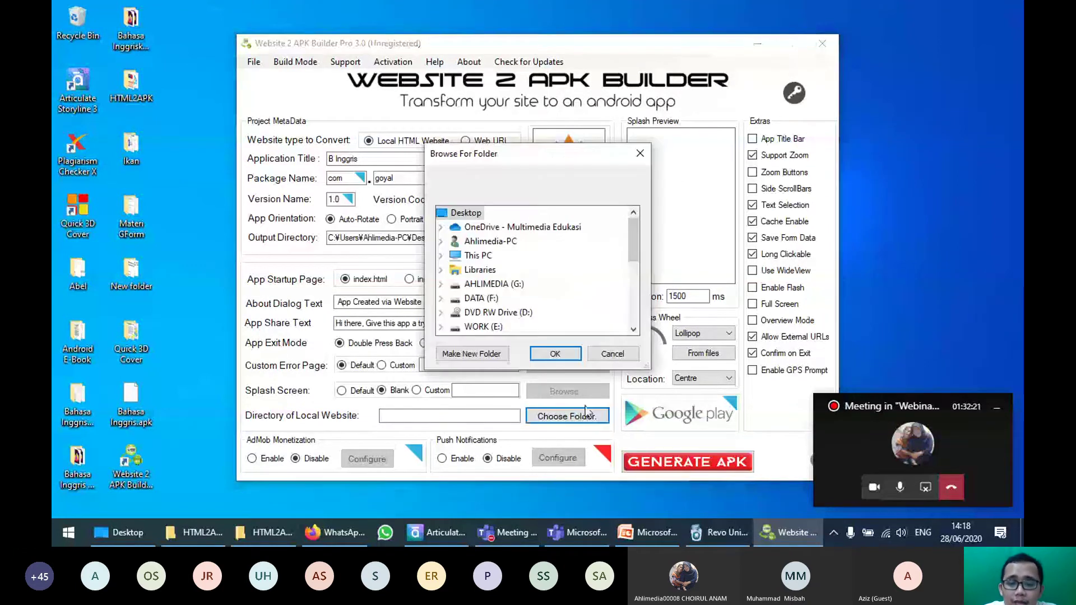
click(123, 533)
click(537, 190)
double_click(537, 190)
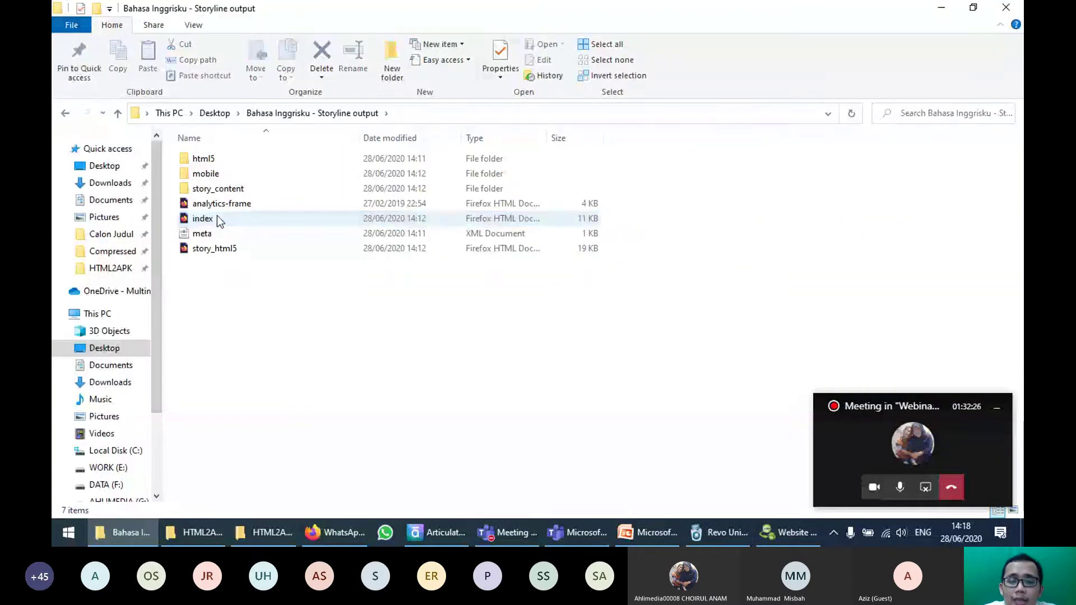
click(240, 219)
key(F2)
text(sotry)
double_click(225, 223)
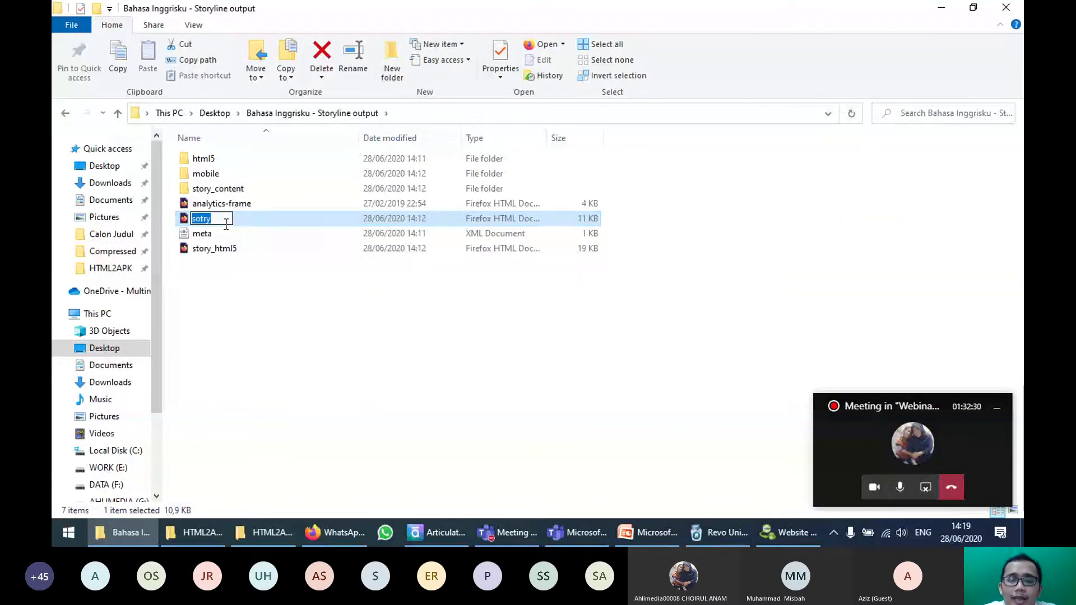
text(str)
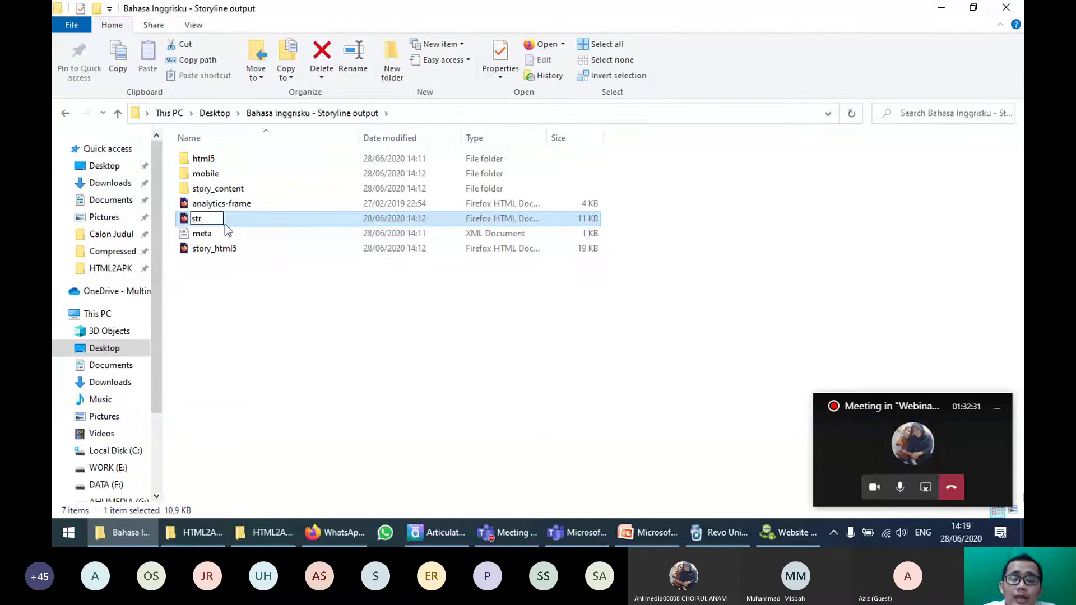
text(oy)
key(Return)
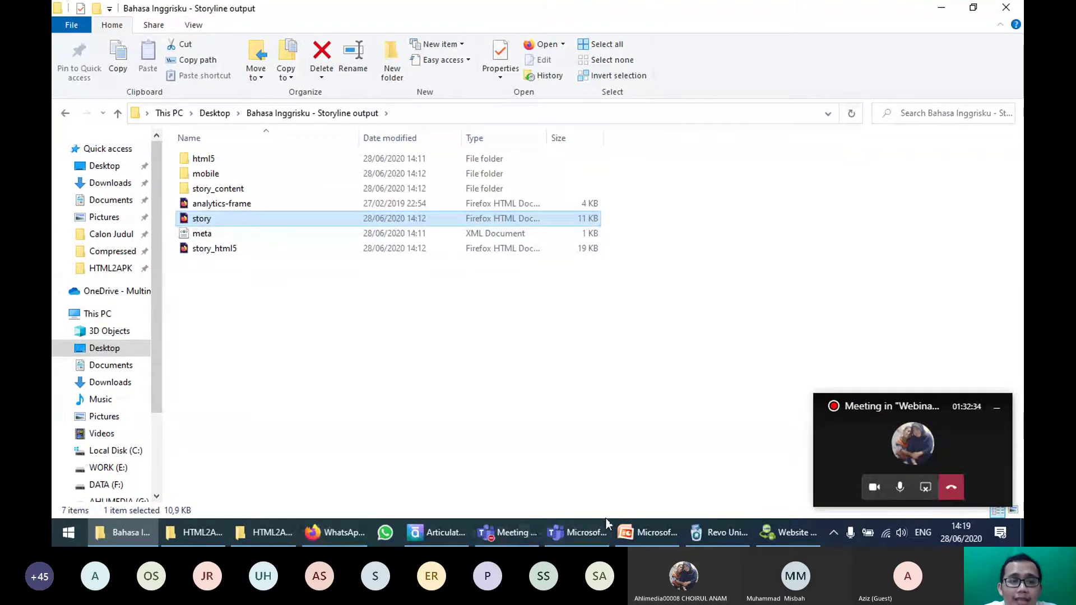
Step: Return to Website 2 APK Builder Pro and try to choose Bahasa Inggrisku - Storyline output as the local website directory
click(787, 533)
scroll(583, 250, down, 5)
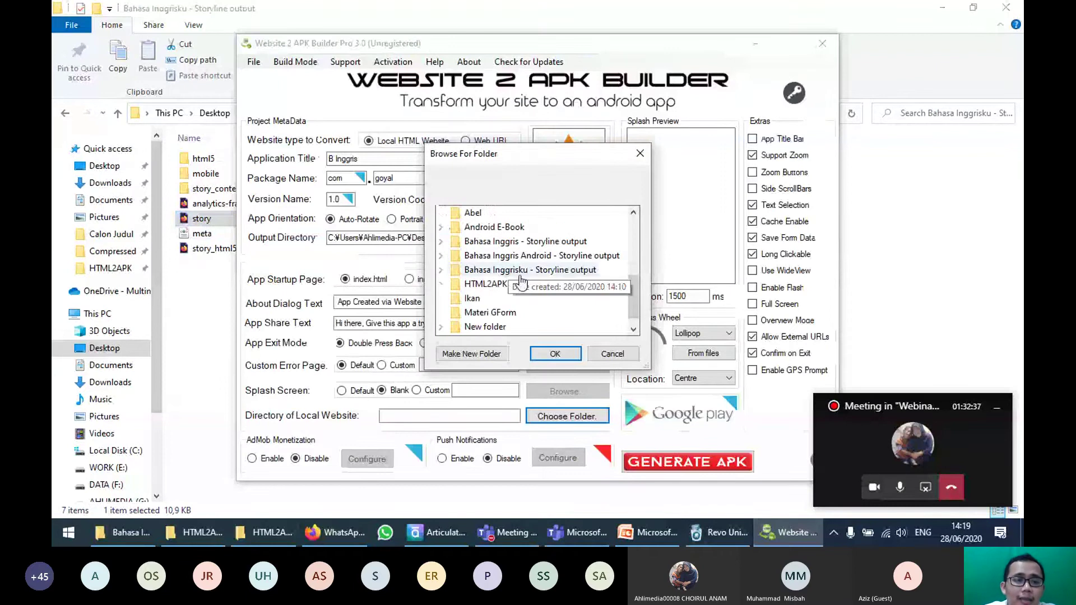
click(521, 271)
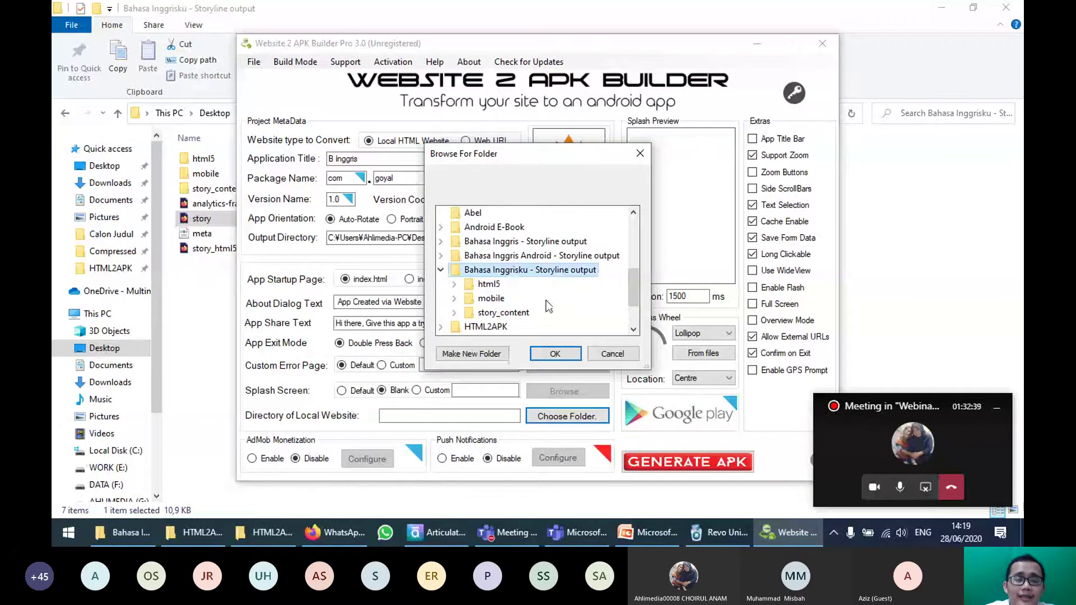
click(564, 359)
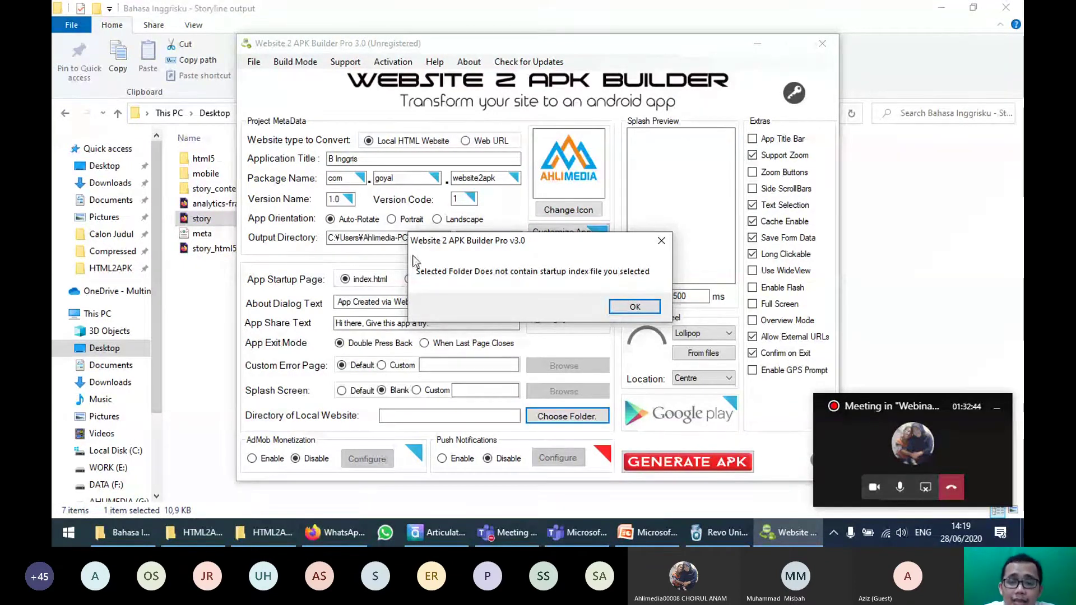
Step: Switch back to the Storyline output folder and rename the story_html5 file as index
key(alt+Tab)
click(241, 249)
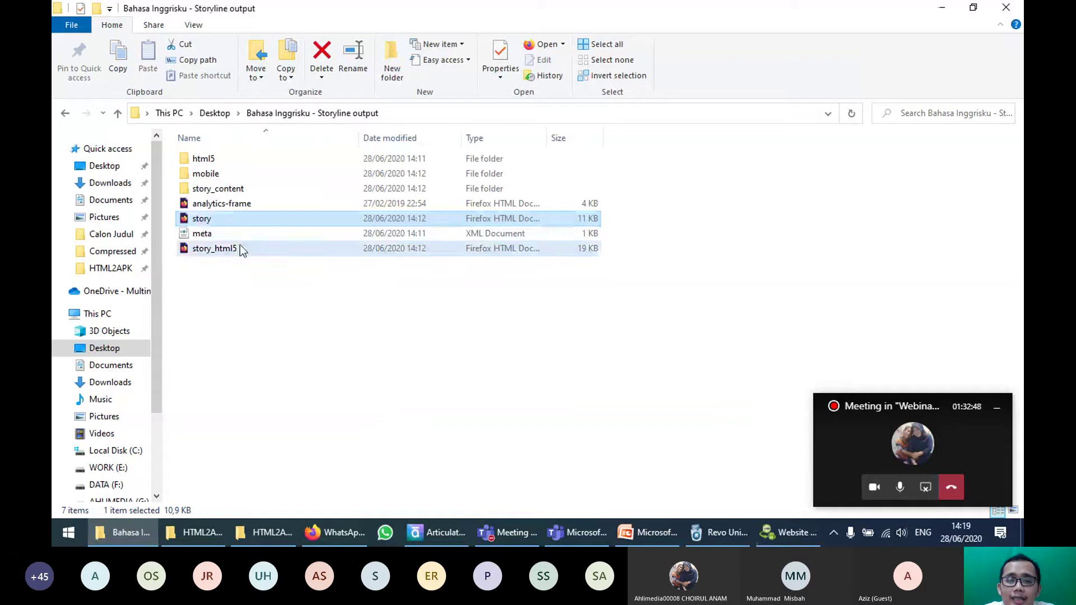
key(F2)
text(index)
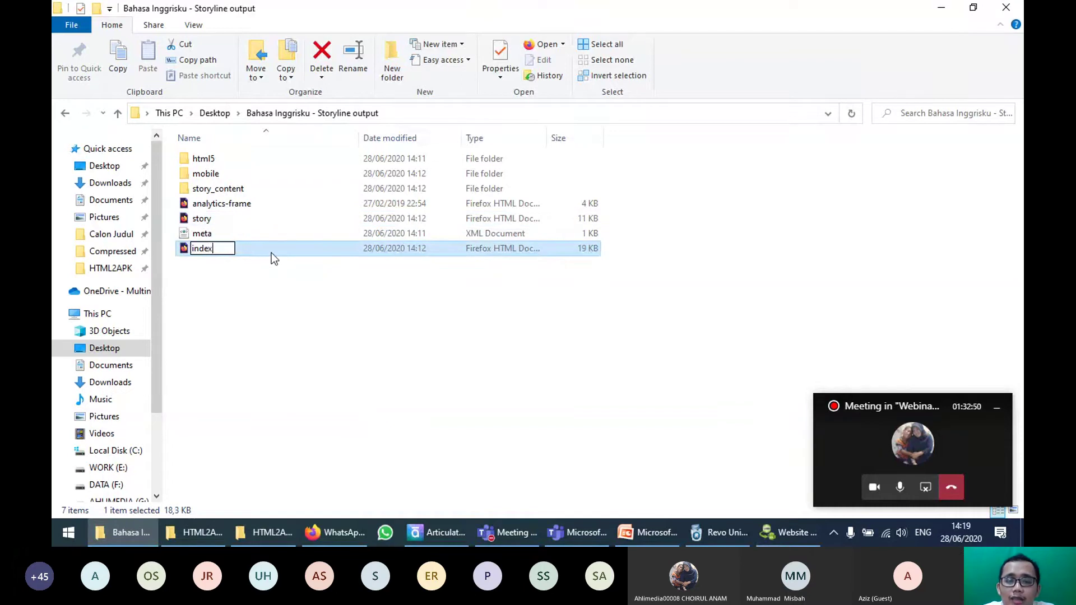
key(Return)
key(ctrl+z)
key(F2)
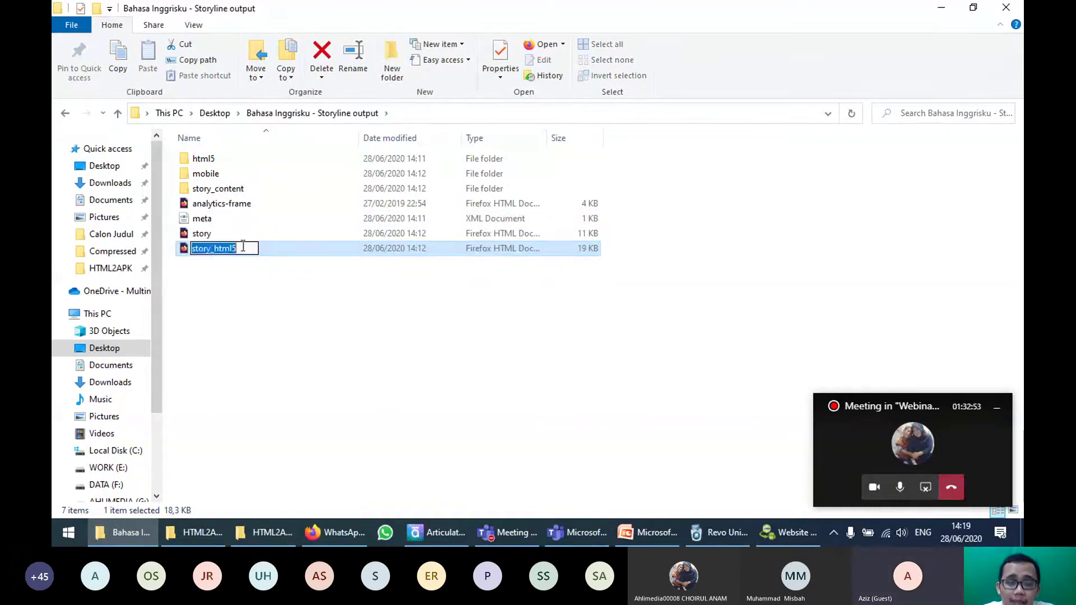
text(index)
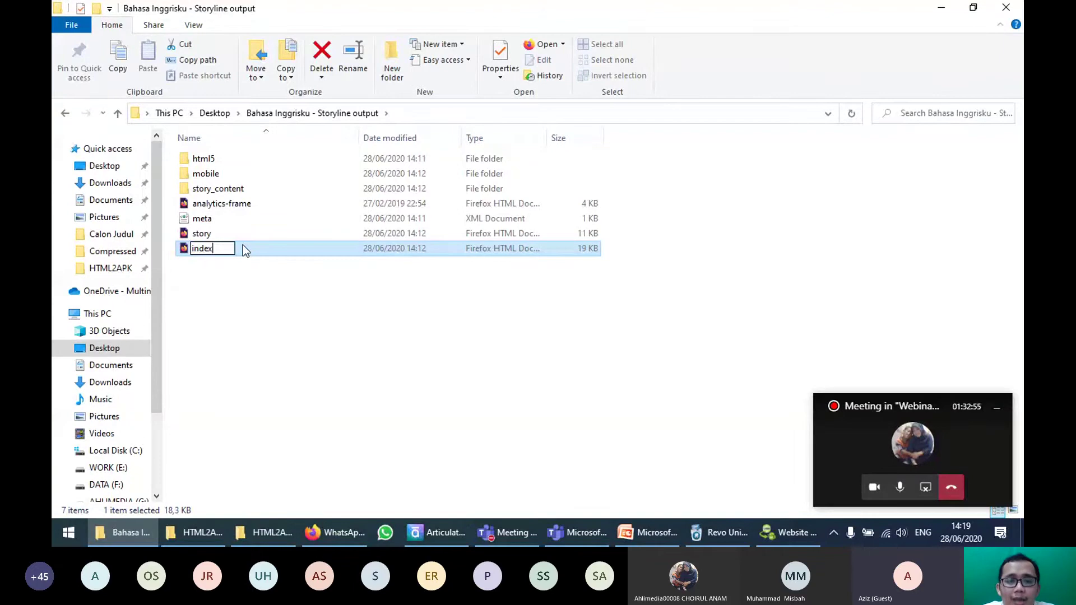
key(Return)
Step: In Website 2 APK Builder Pro, set the local website directory to the desktop folder Bahasa Inggrisku - Storyline output
click(785, 533)
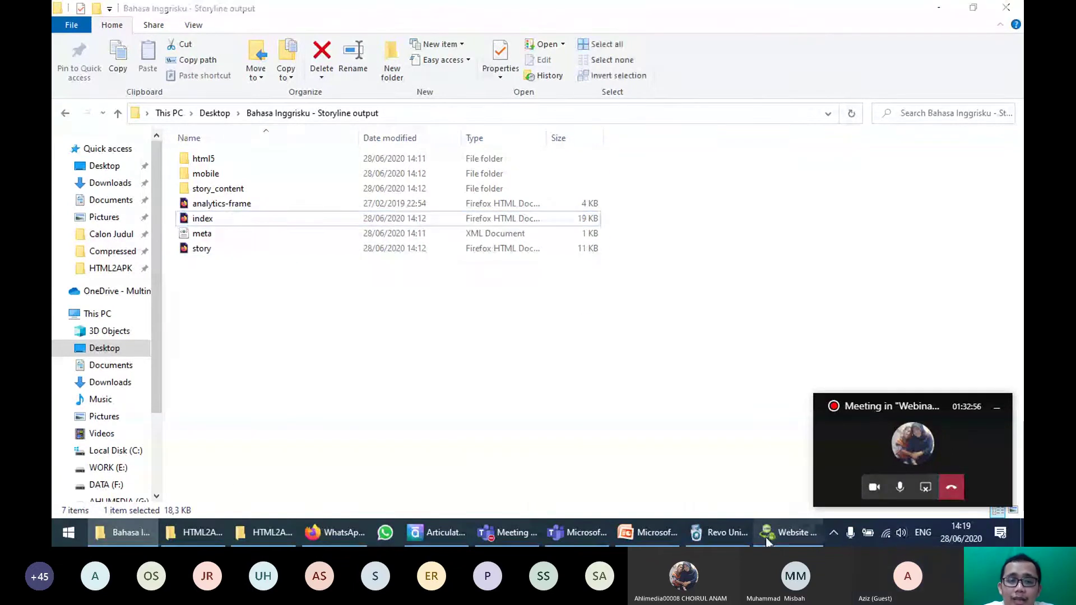
click(581, 422)
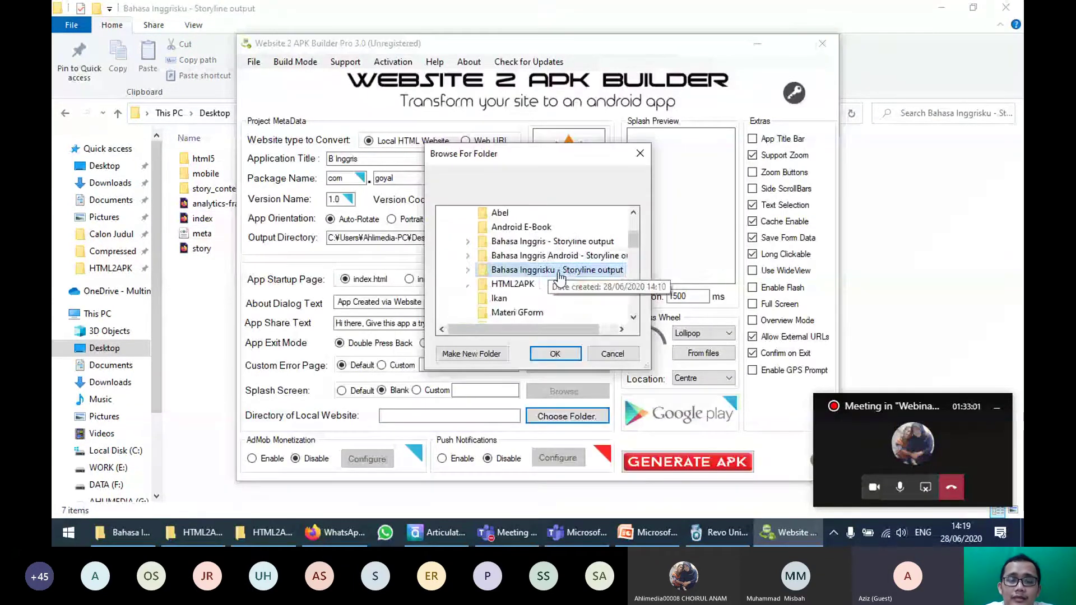
click(559, 271)
click(556, 356)
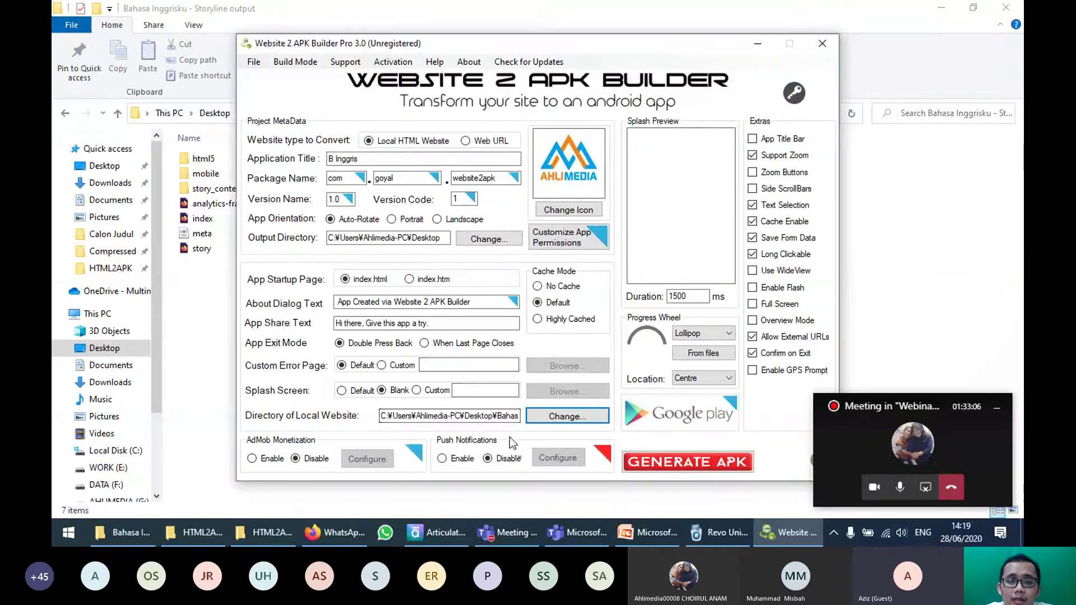
Step: Enable Full Screen, generate the APK, and close the completed build dialog
click(753, 304)
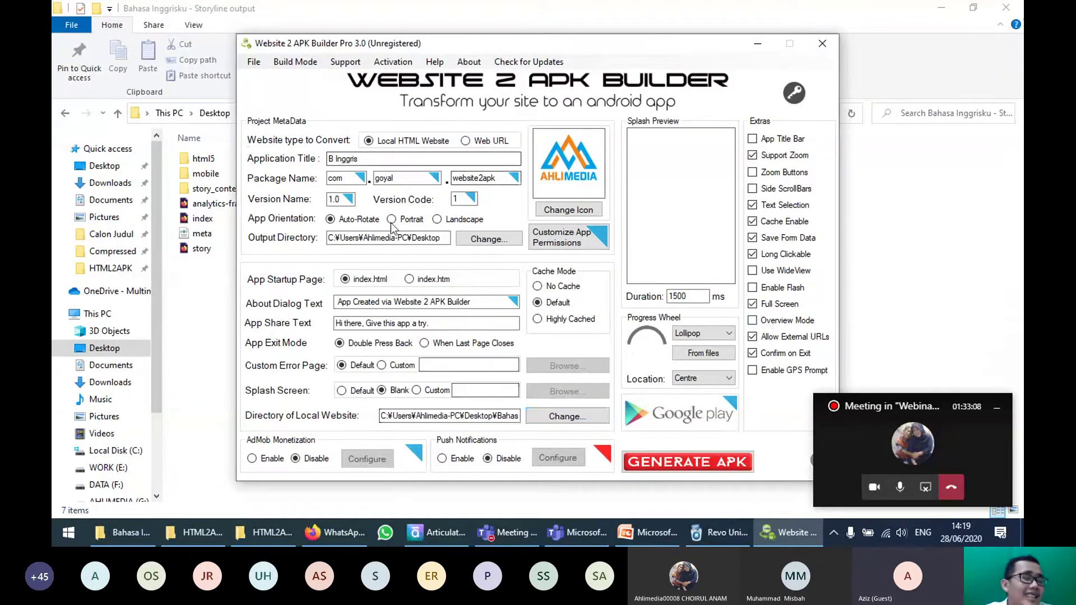
click(696, 457)
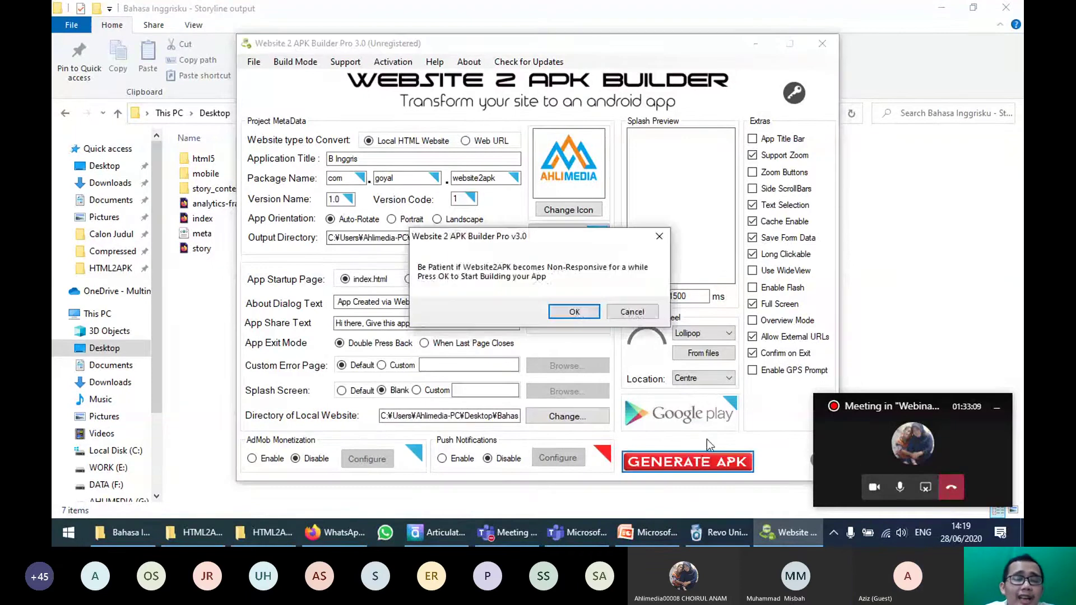
click(574, 315)
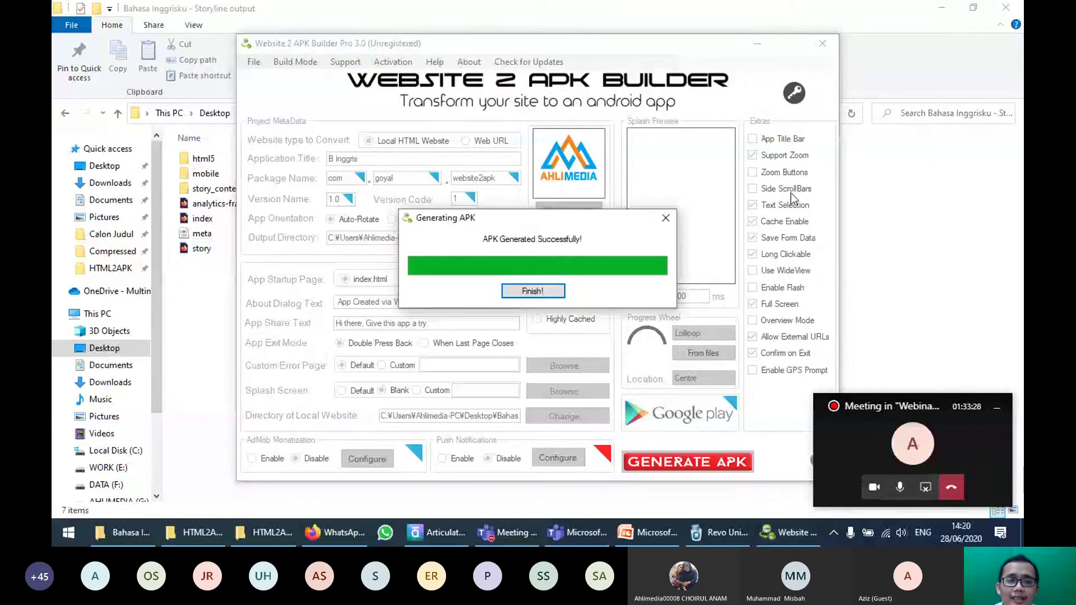
click(533, 291)
key(alt+Tab)
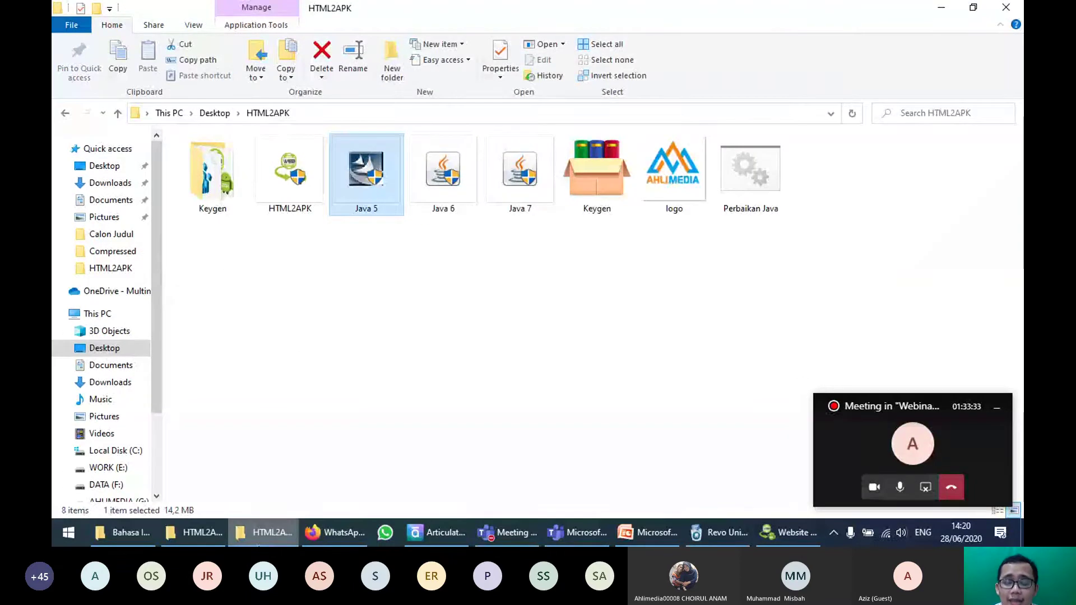
Step: Select B Inggris.apk on the desktop, regenerate the APK in Website 2 APK Builder Pro, and close the completed build dialog
click(86, 171)
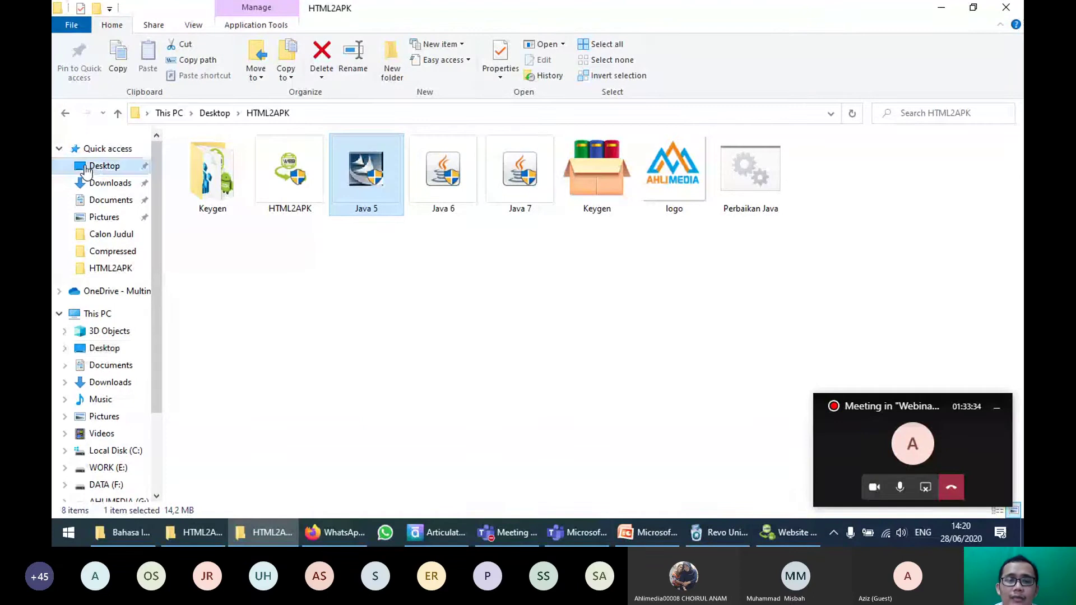
click(987, 190)
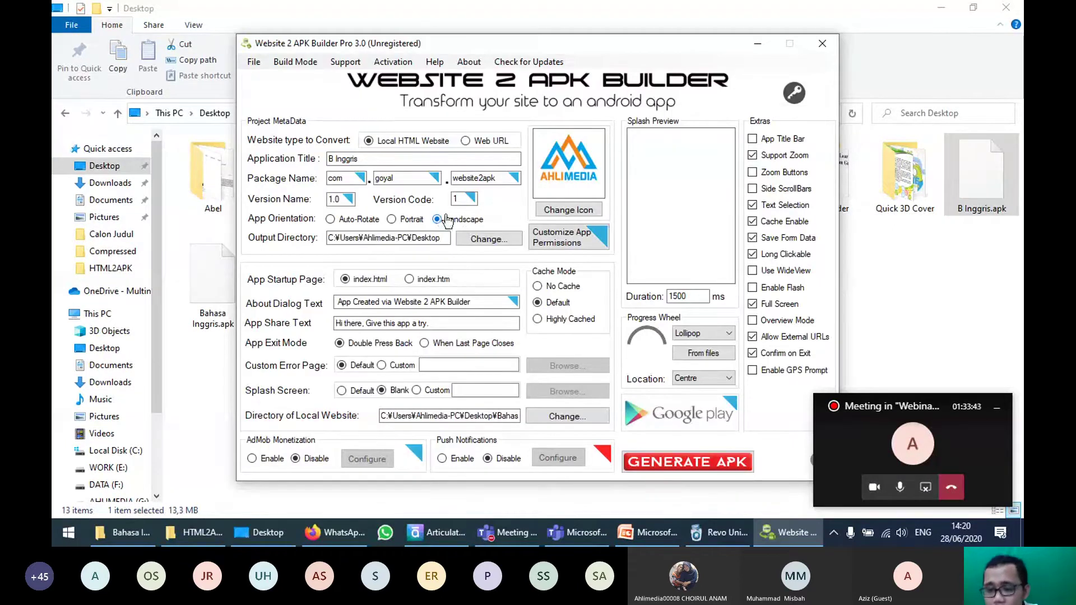
click(711, 463)
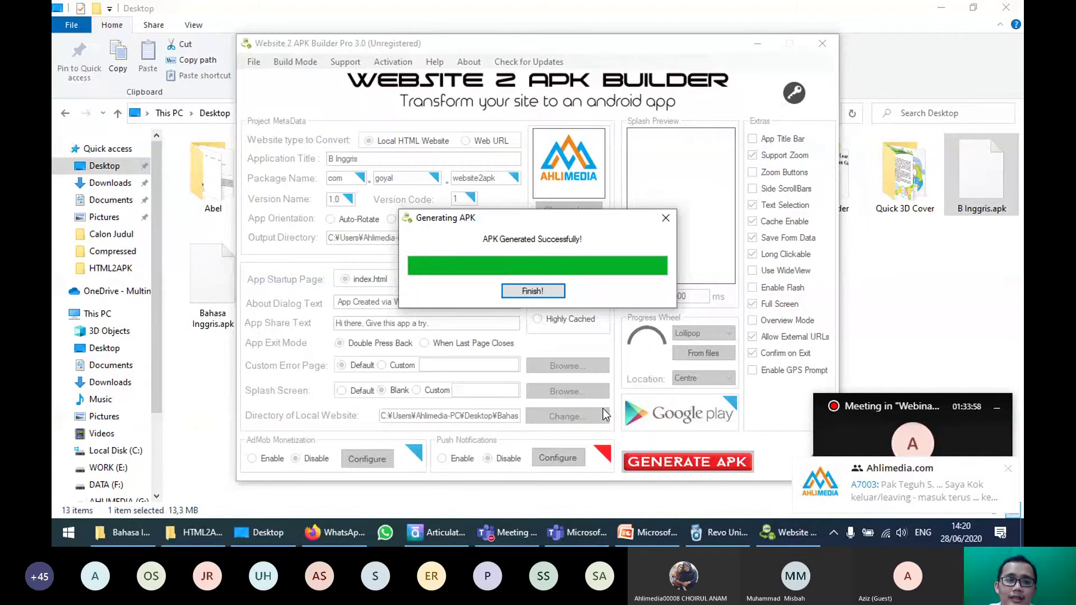
click(532, 291)
Step: Send Bahasa Inggris.apk from the desktop folder to the Webinar #7 Articulate 3 group chat in WhatsApp
click(235, 288)
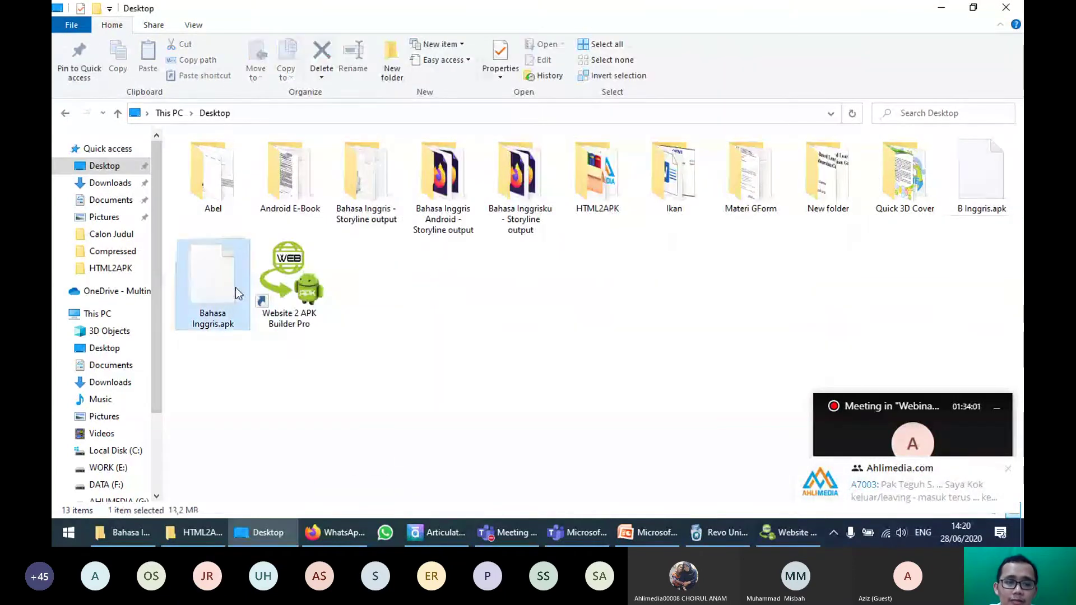
drag(235, 288, 167, 495)
click(124, 532)
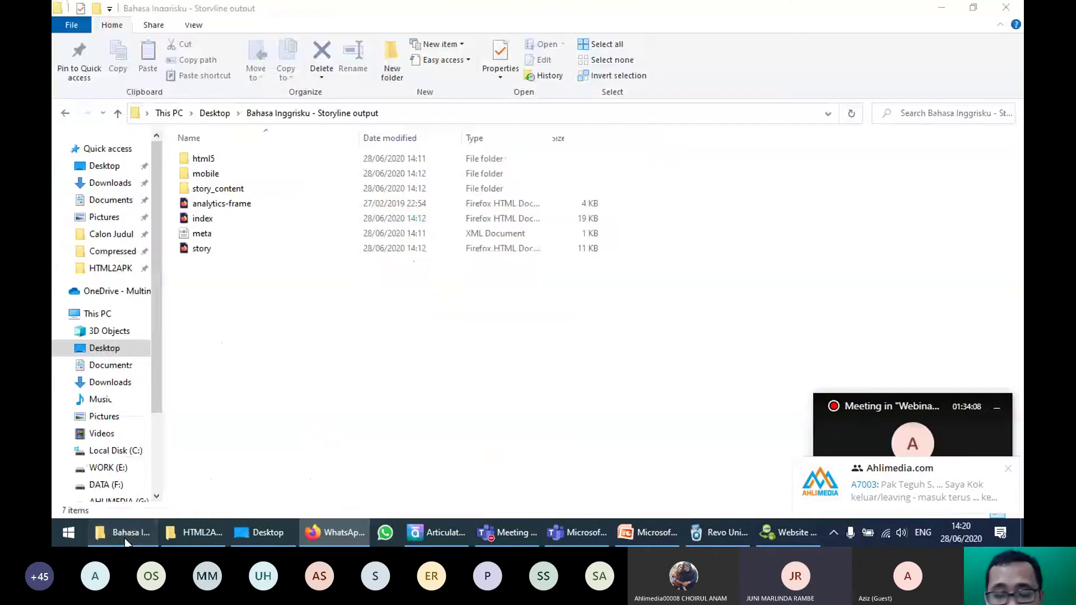
click(264, 533)
drag(213, 275, 648, 347)
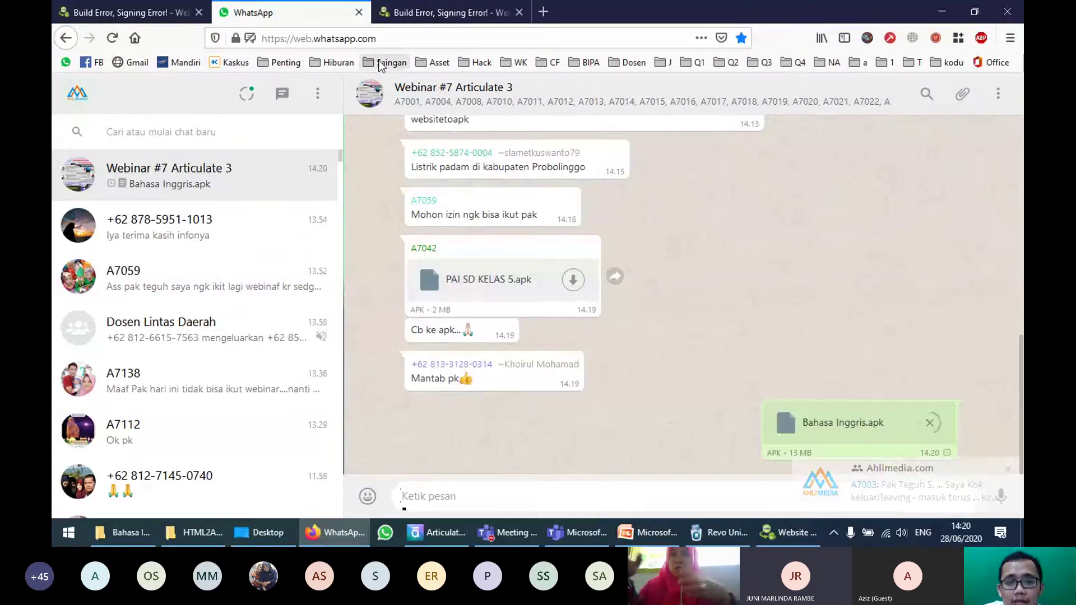
Step: Review the builder options and the messages around the shared APK files in the Webinar #7 Articulate 3 WhatsApp chat
click(767, 539)
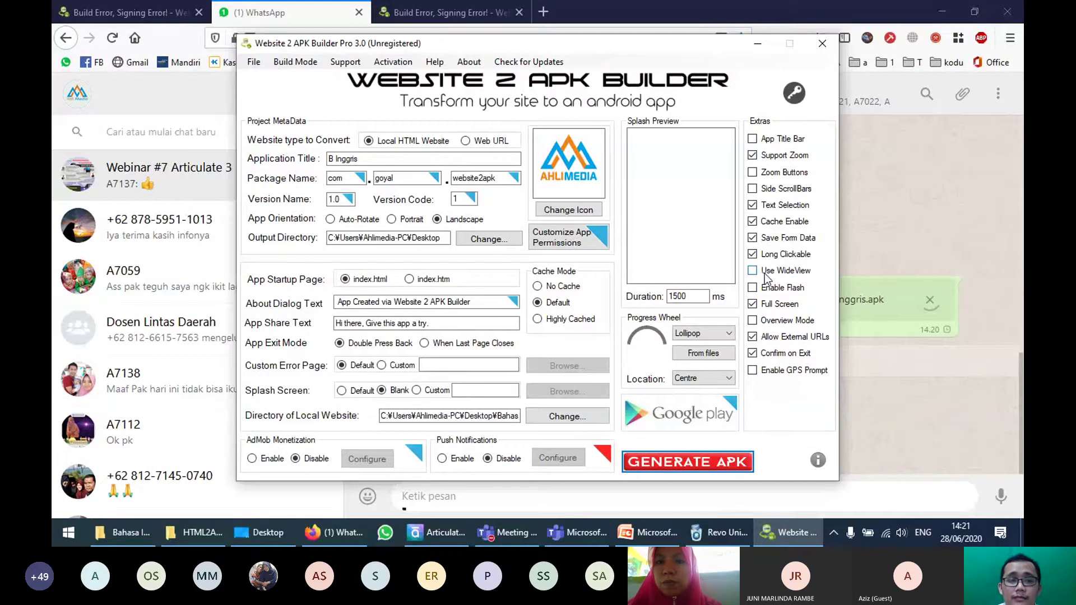
click(947, 236)
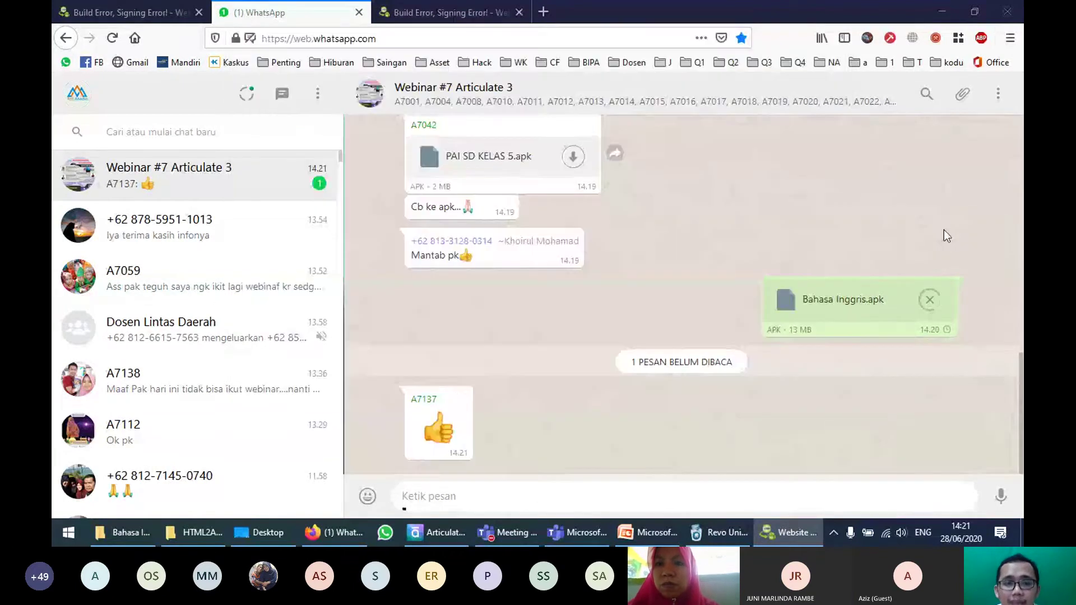
click(416, 416)
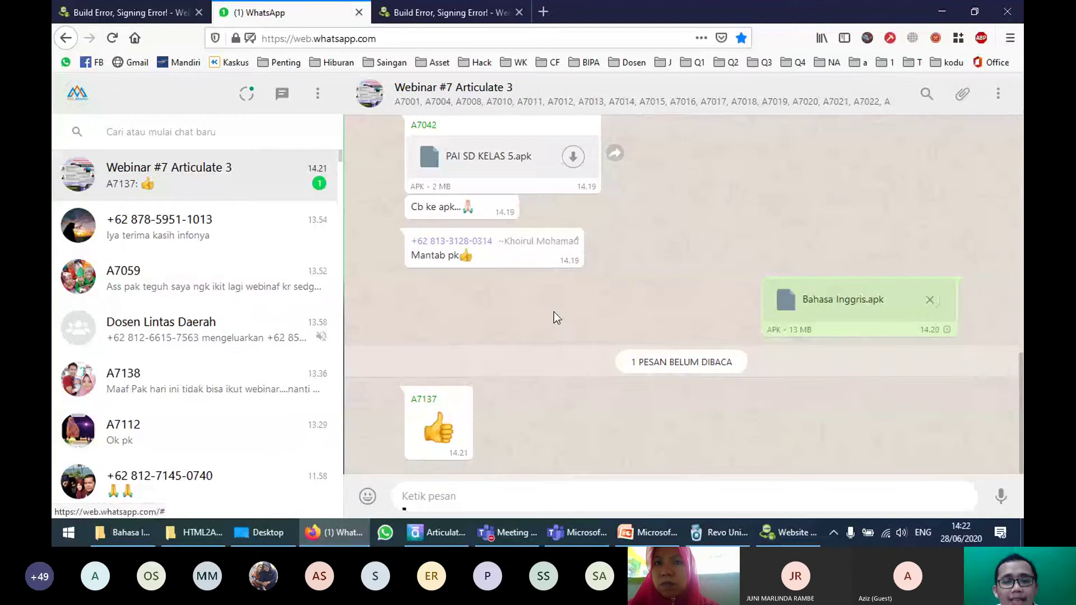
scroll(554, 312, up, 2)
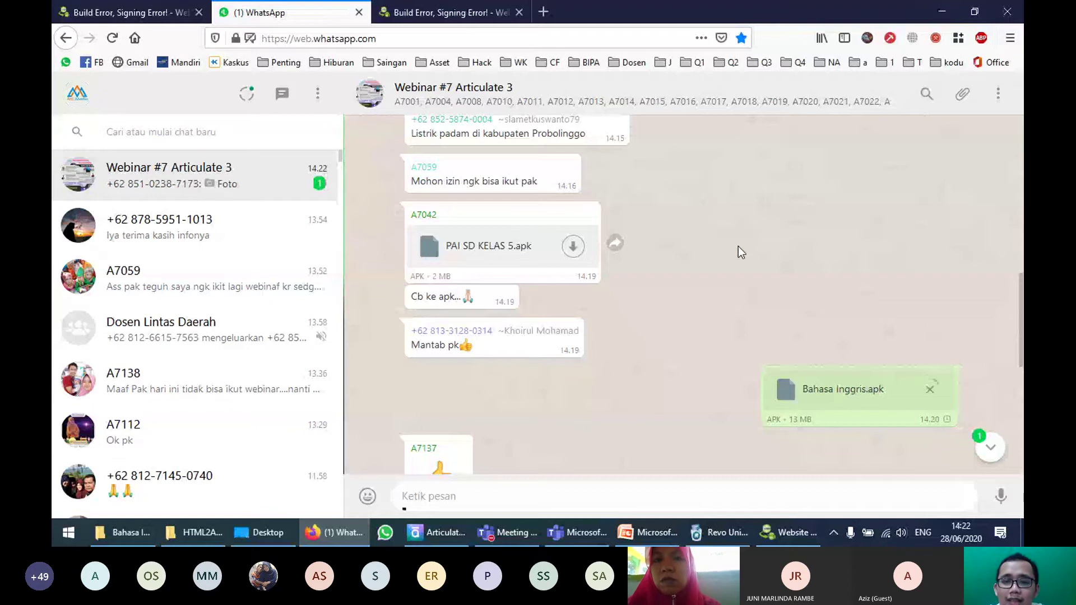
key(alt+Tab)
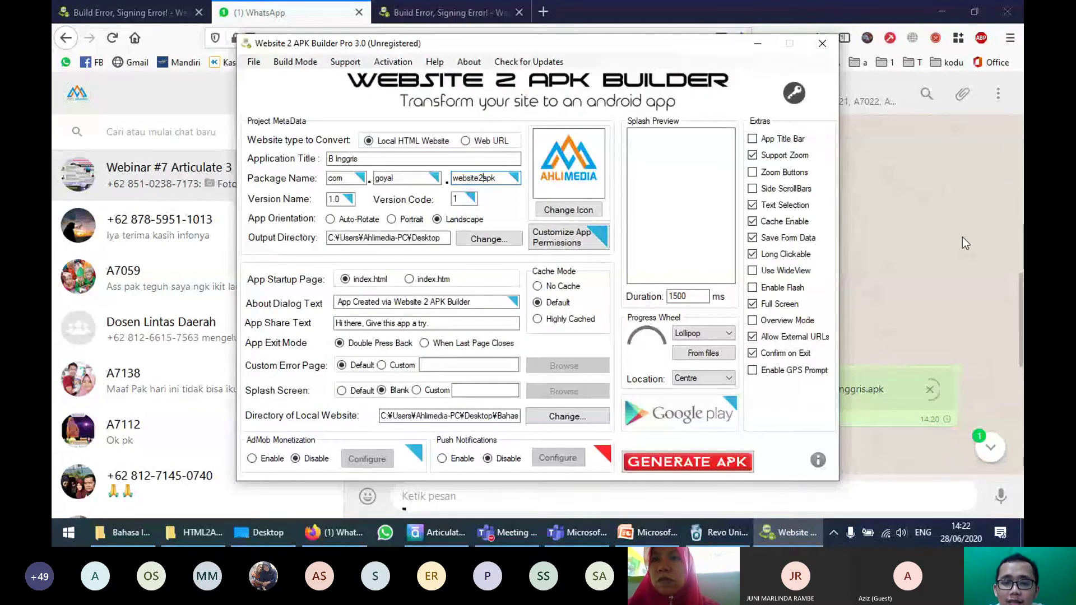
click(963, 237)
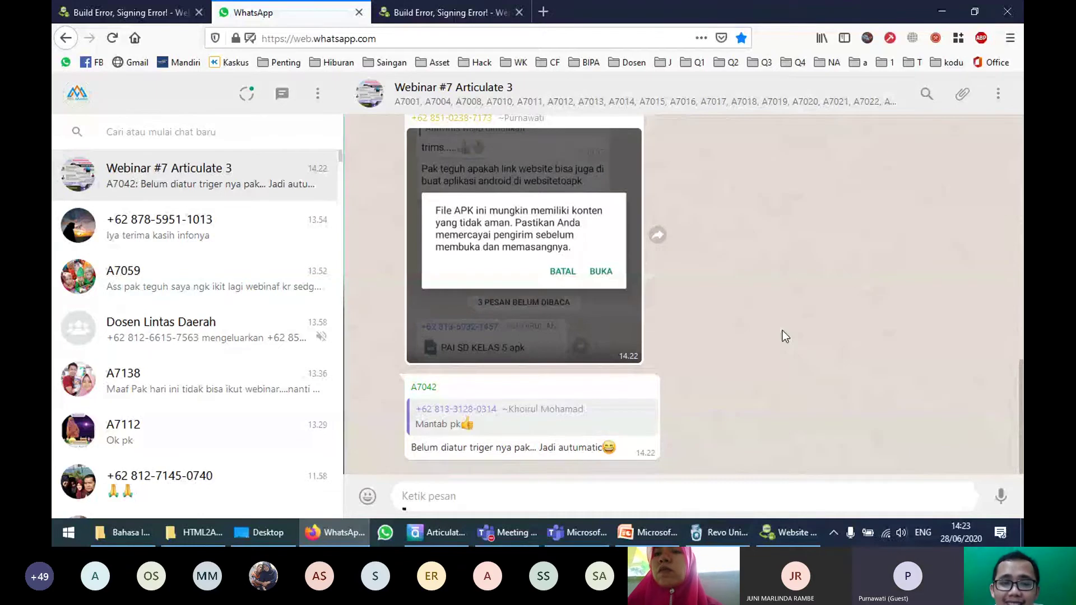
scroll(783, 331, up, 2)
scroll(786, 334, up, 5)
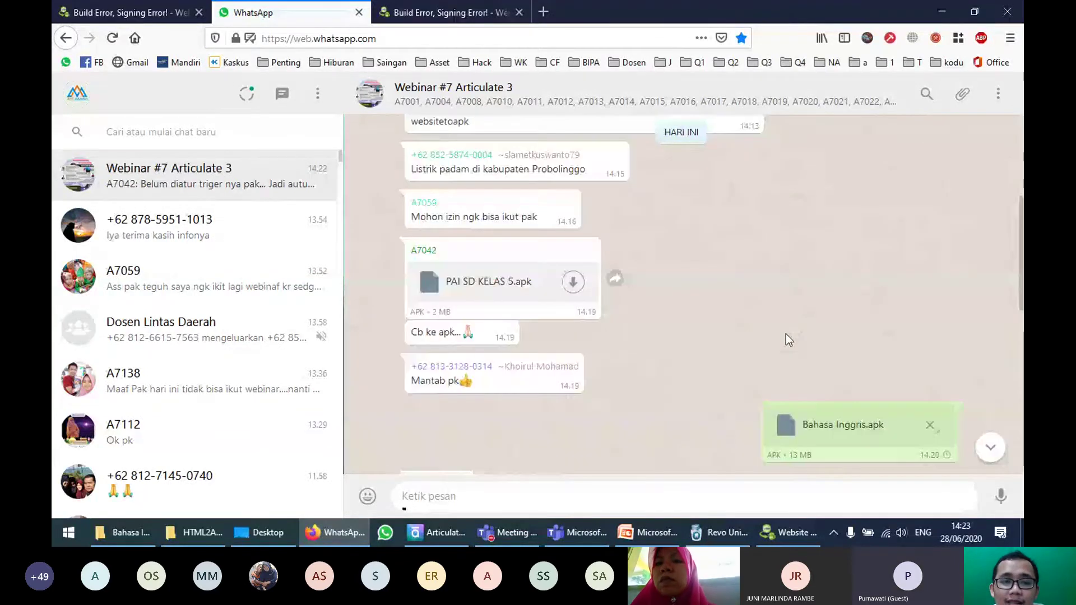
scroll(786, 334, down, 1)
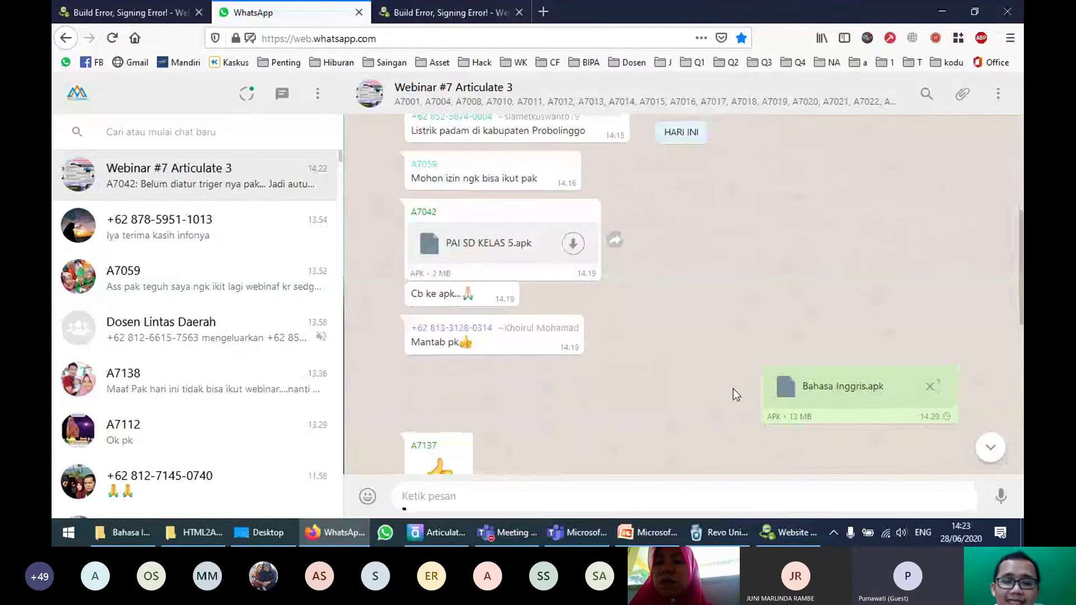
scroll(459, 223, up, 1)
click(423, 250)
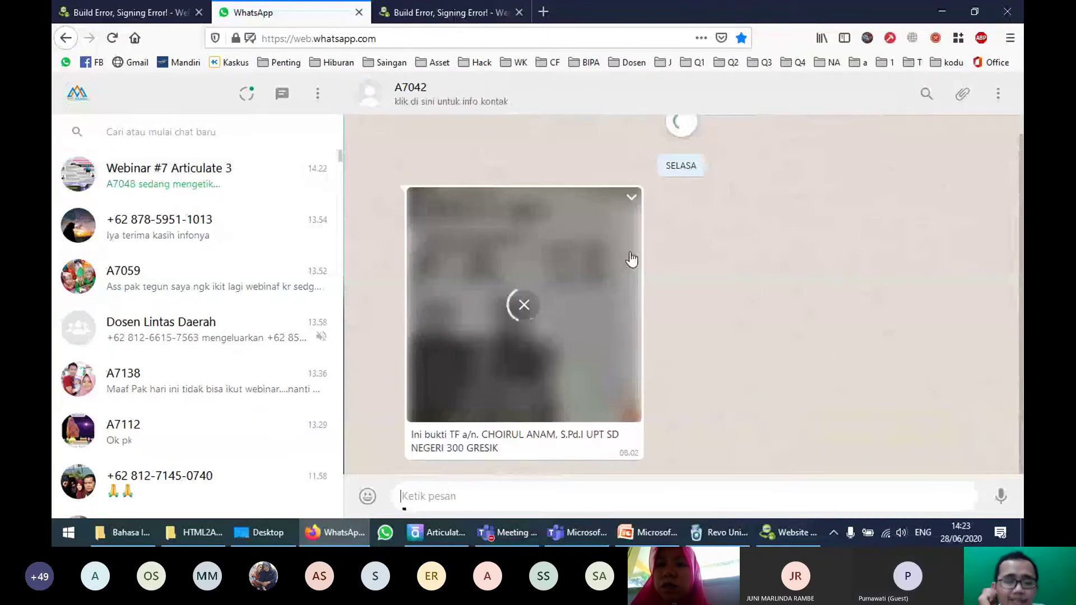
key(ctrl+alt+shift+[)
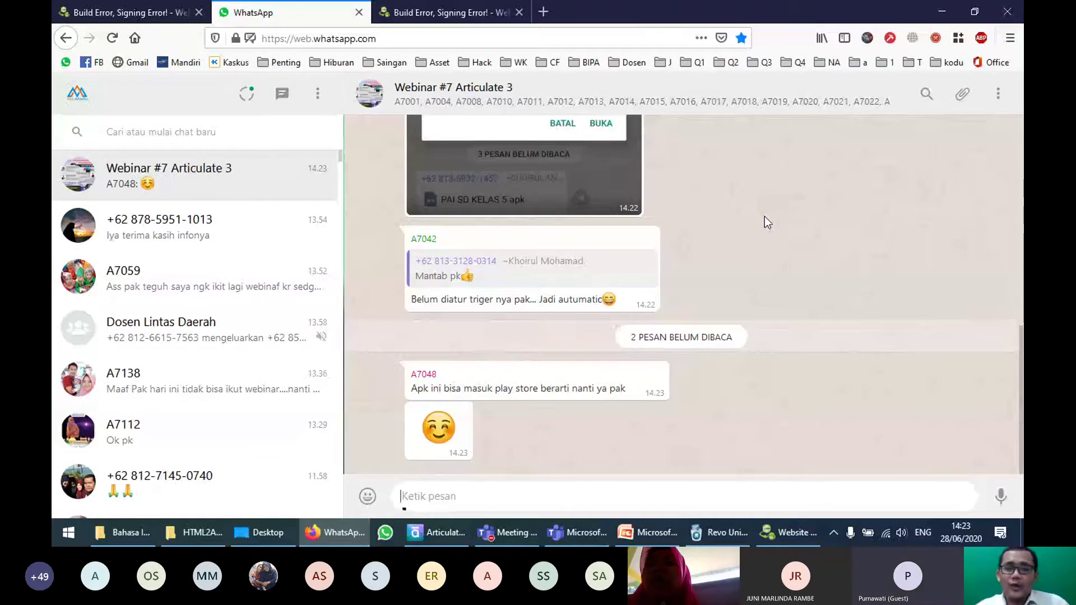
Step: Show Storyline's CD publish option and examine the files in the desktop folder Bahasa Inggris - Storyline output
key(alt+Tab)
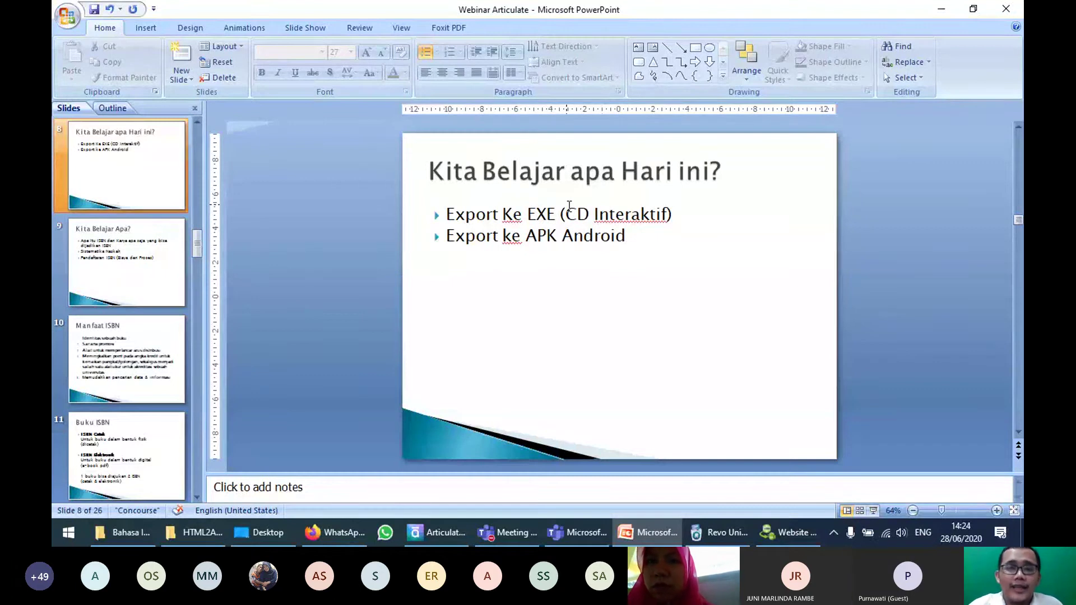
key(alt+Tab)
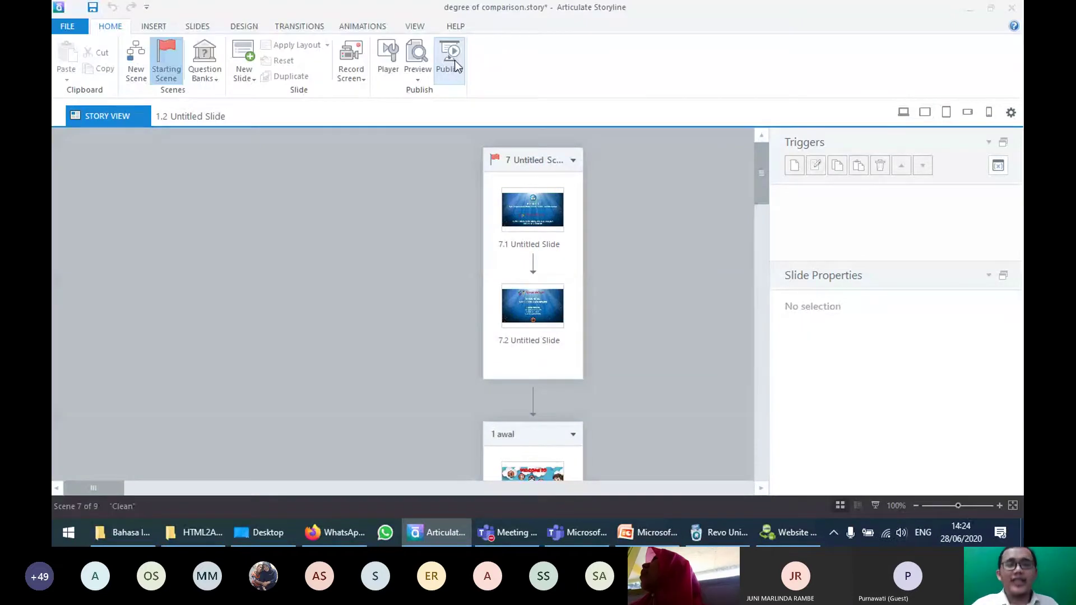
click(452, 61)
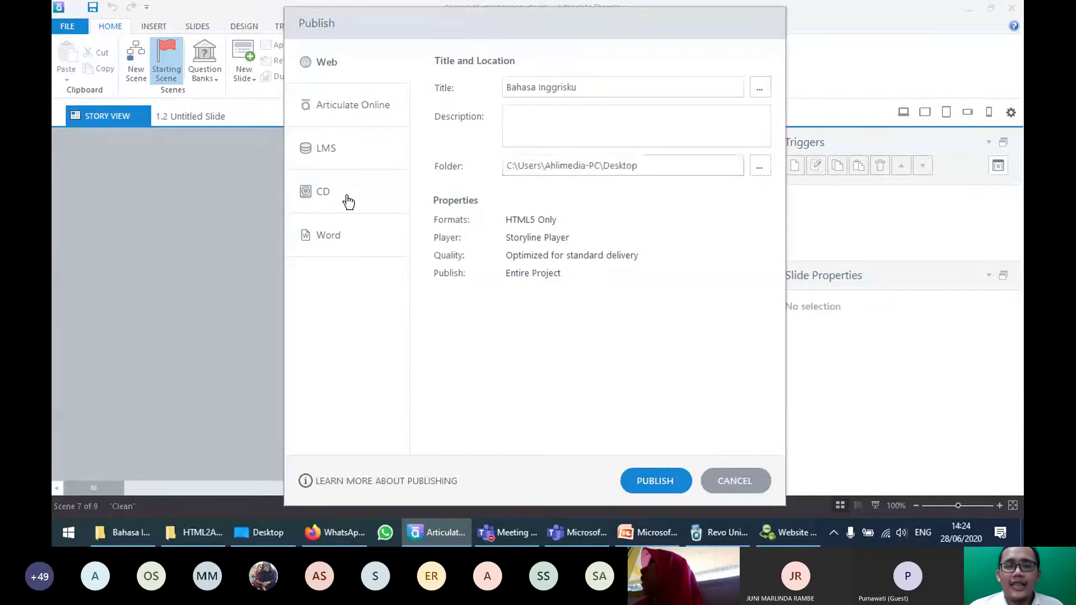
click(320, 200)
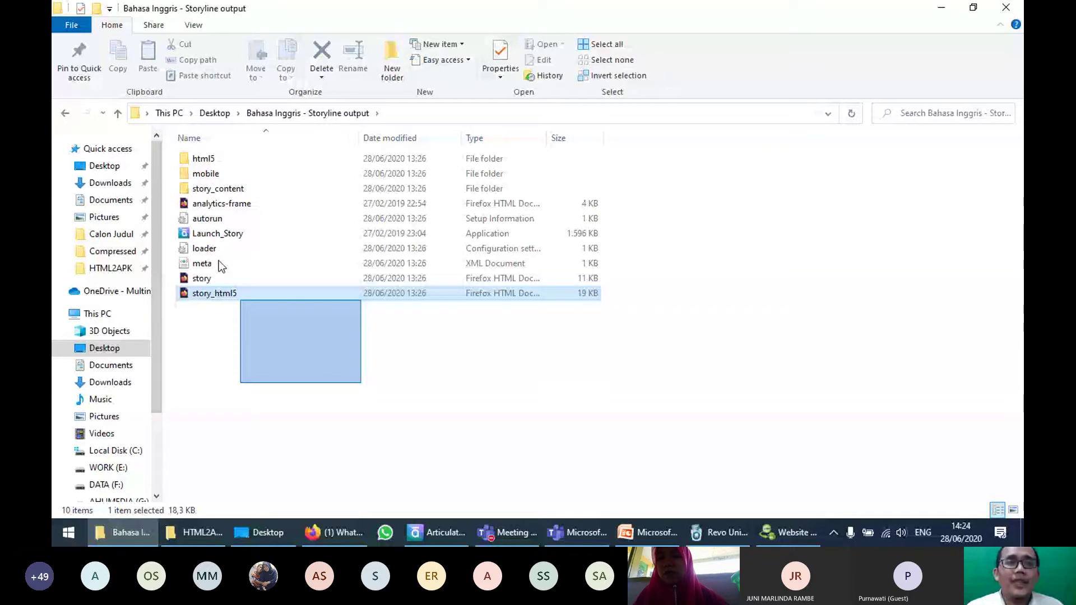
drag(221, 266, 230, 112)
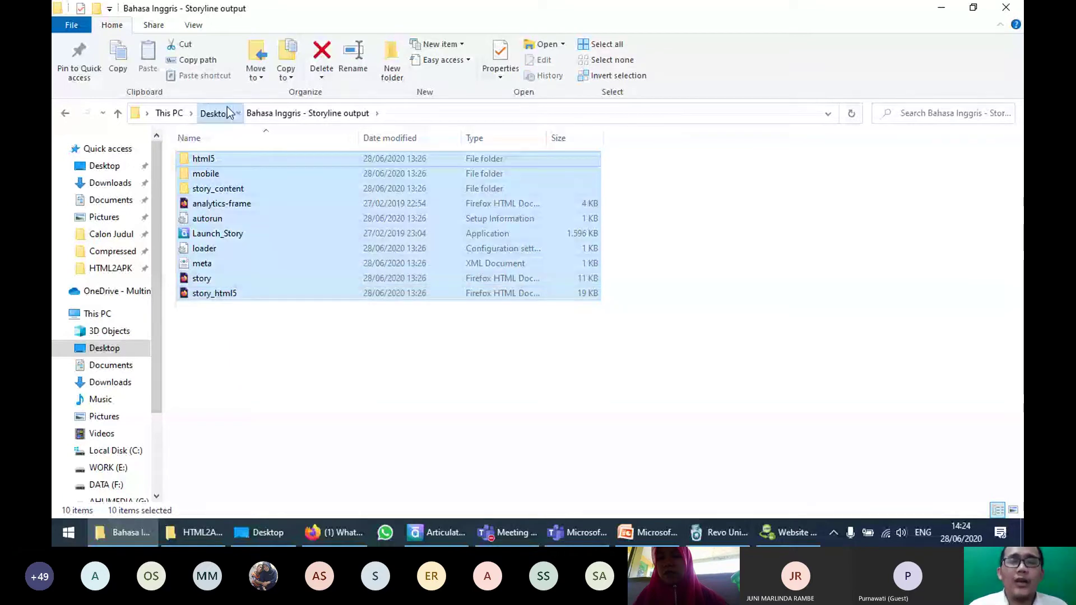
click(229, 113)
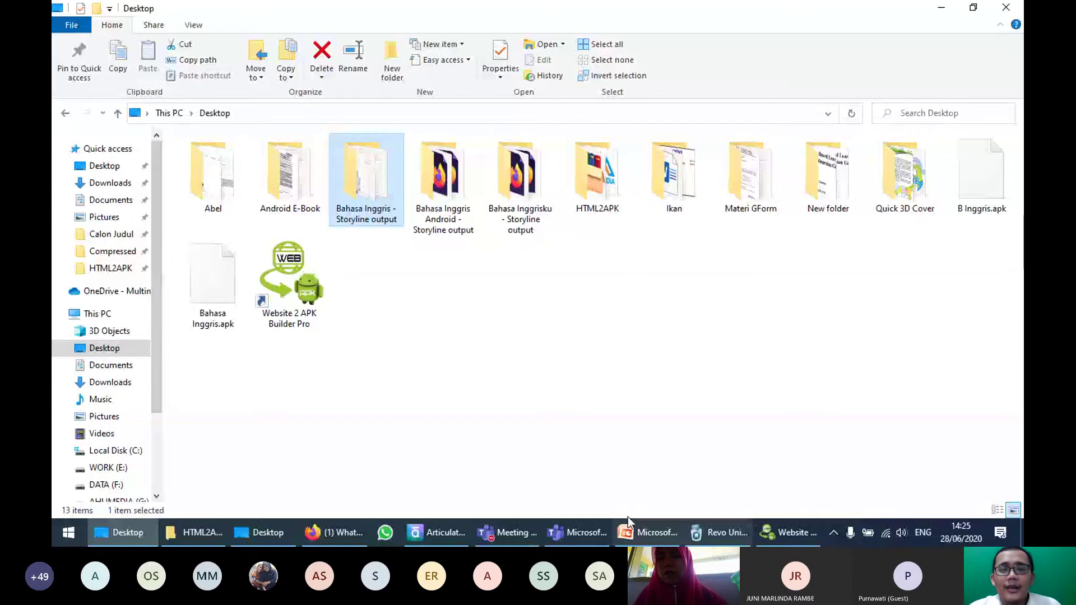
Step: Switch to Articulate Storyline and set the web publish format of Bahasa Inggrisku to HTML5 only
key(alt+Tab)
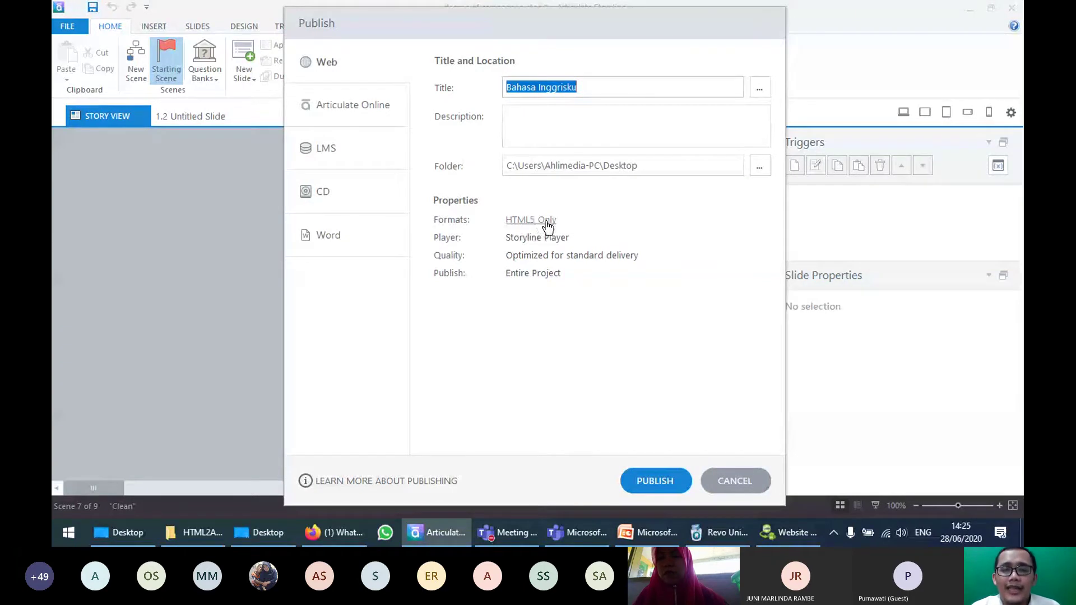
click(527, 224)
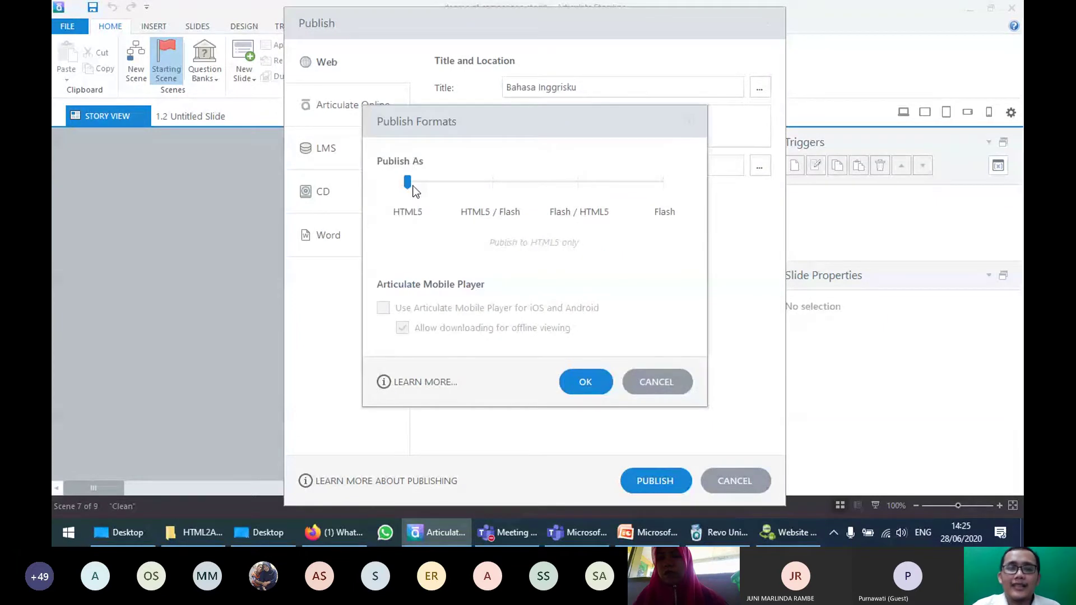
drag(409, 183, 493, 182)
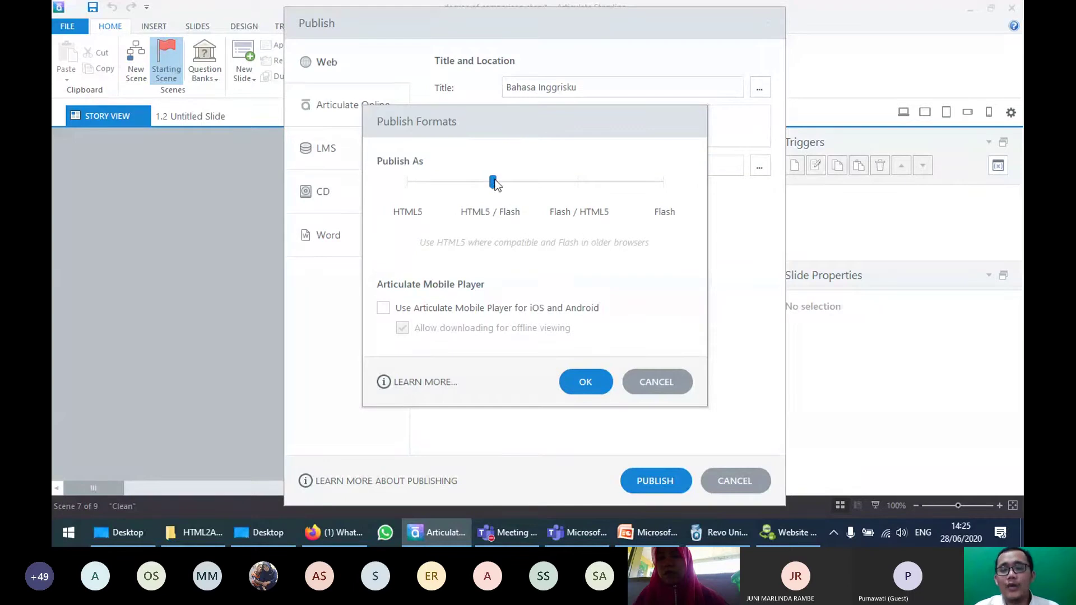
drag(493, 182, 386, 186)
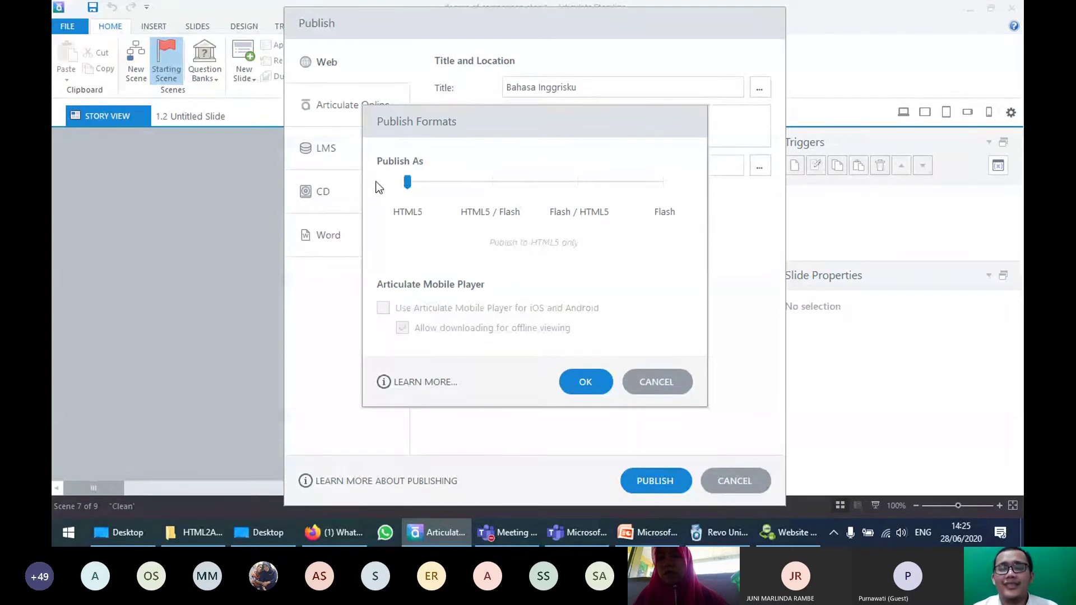
key(Return)
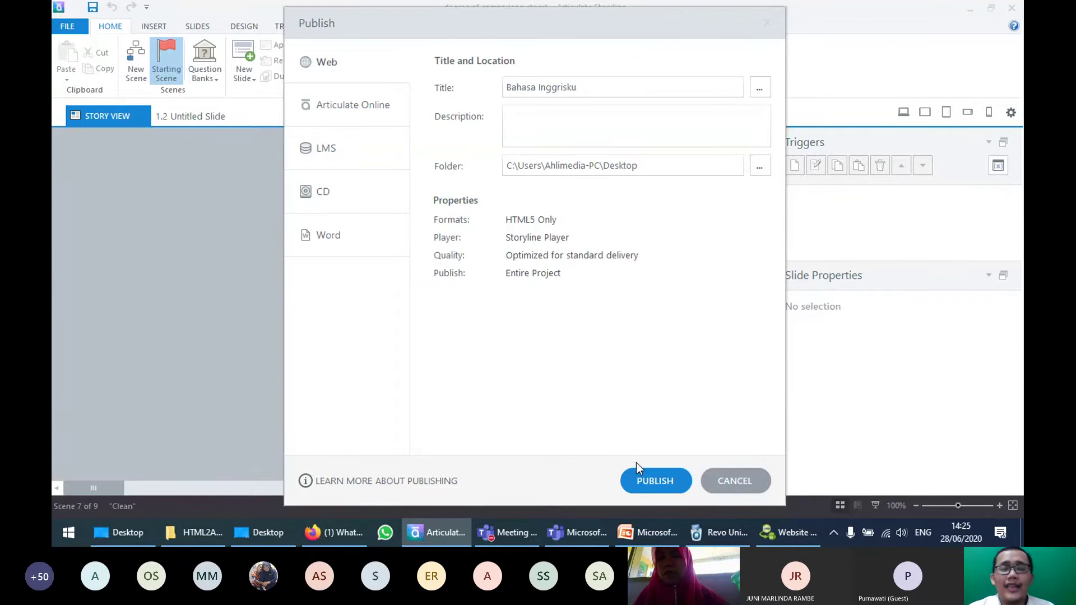
Step: Look inside the Keygen folder of HTML2APK and return to Website 2 APK Builder Pro
click(194, 532)
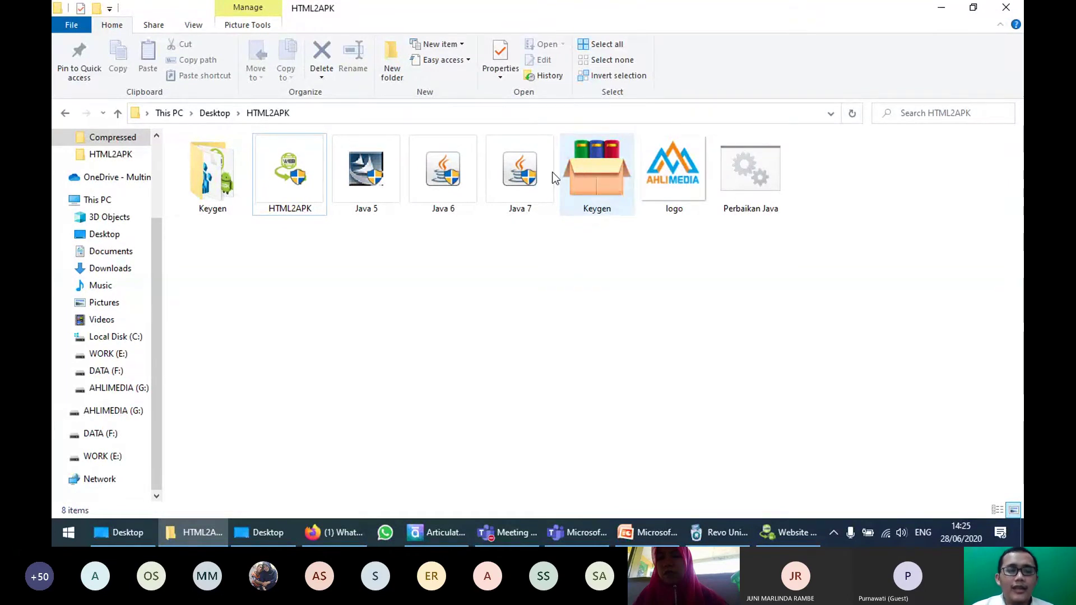
click(227, 188)
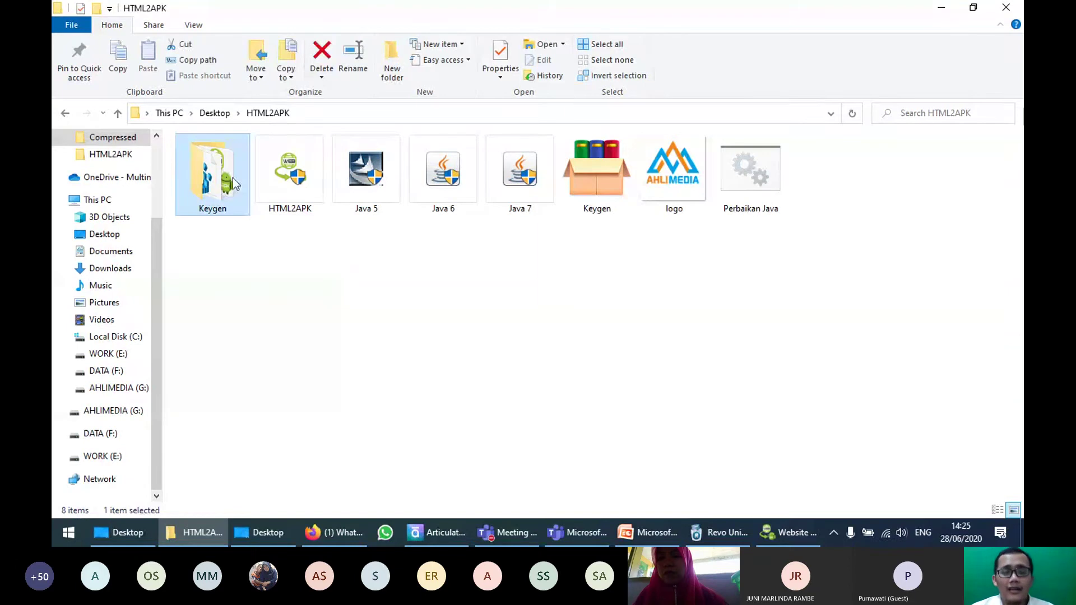
double_click(233, 177)
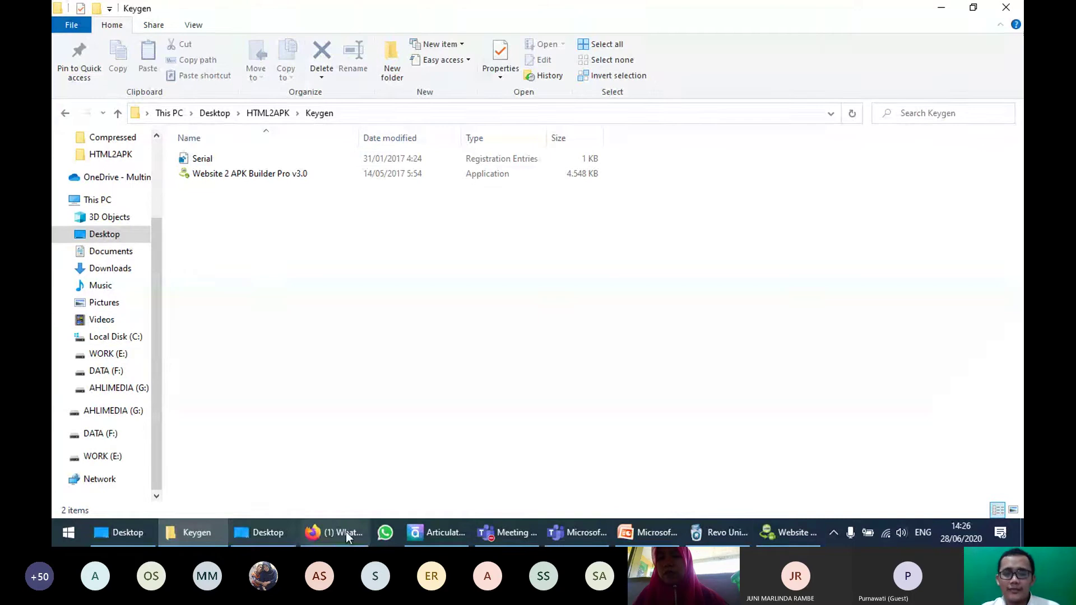
click(788, 533)
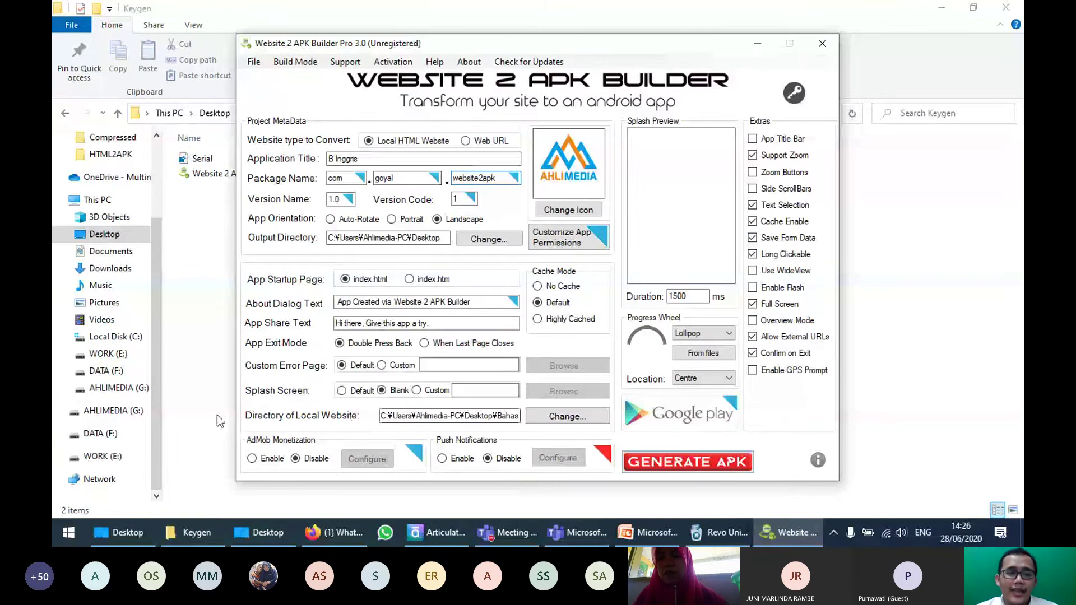
Step: Locate the index file in the Bahasa Inggrisku - Storyline output folder and switch back to Website 2 APK Builder Pro
click(119, 533)
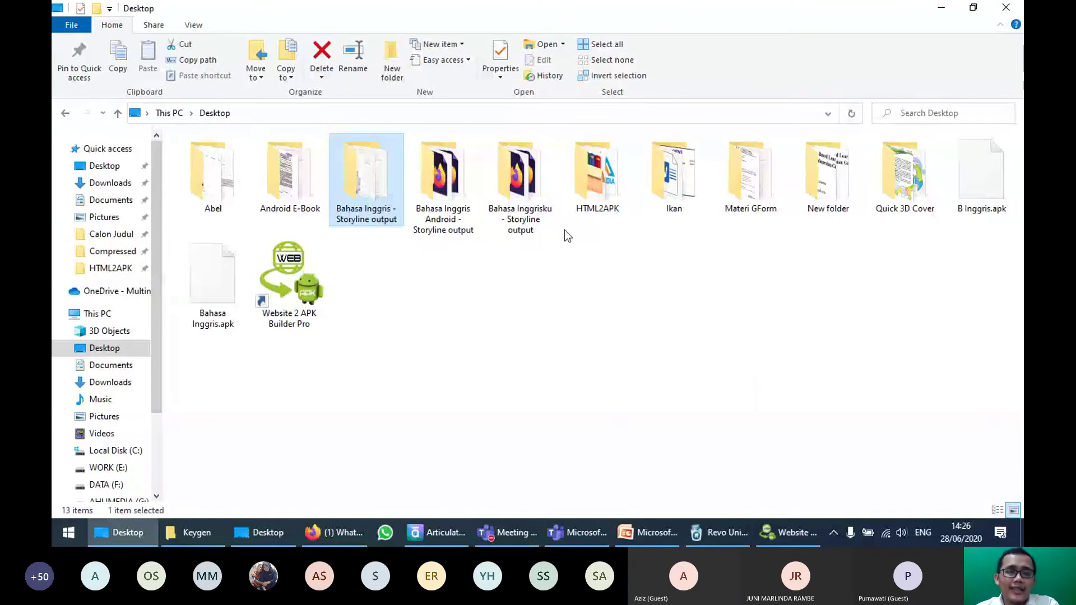
click(531, 186)
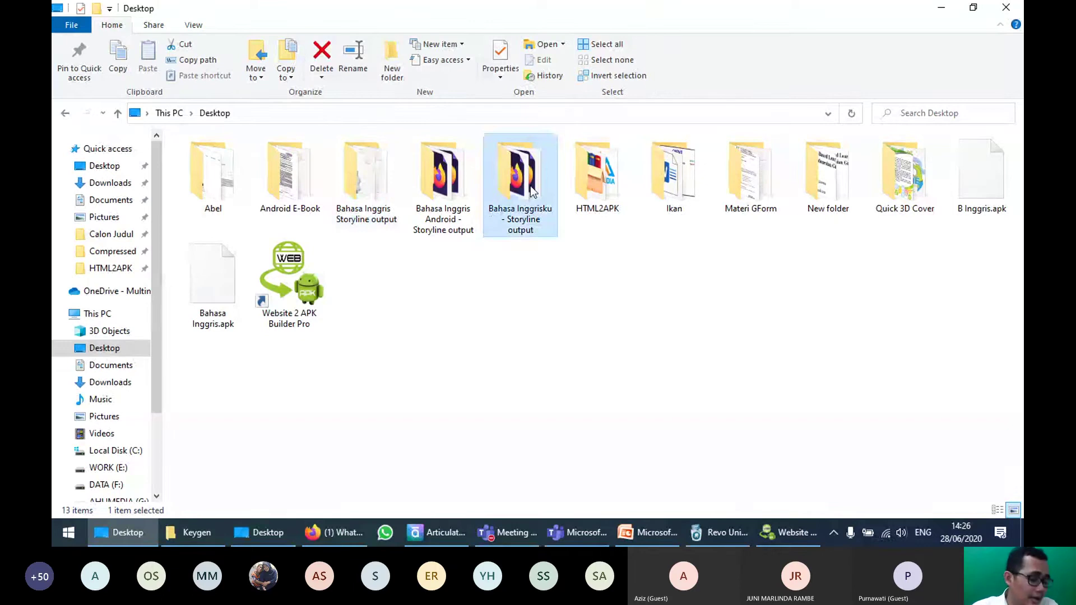
double_click(530, 186)
click(203, 219)
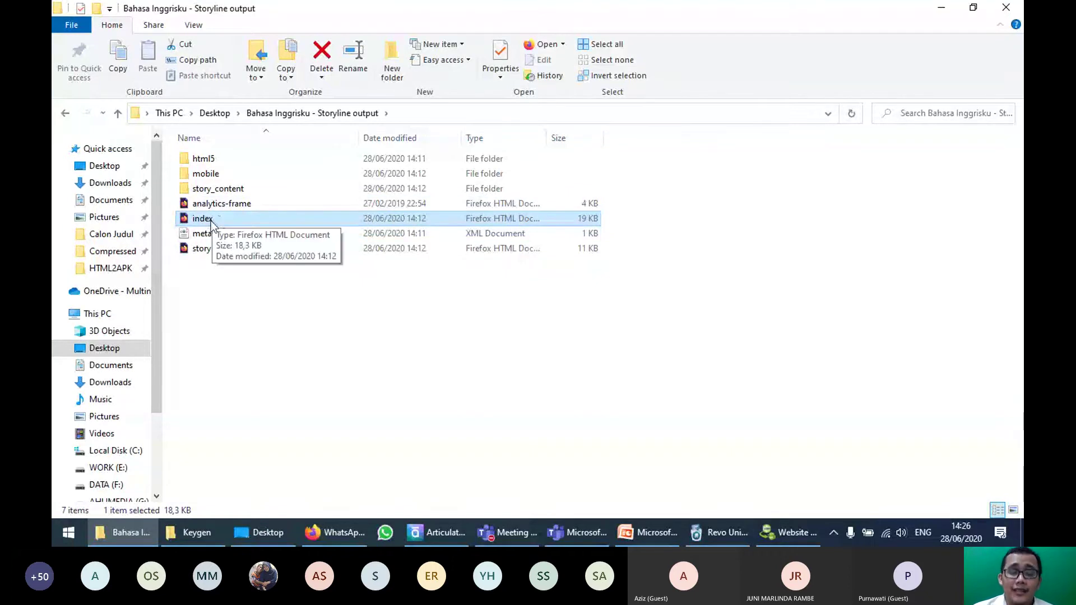
click(792, 534)
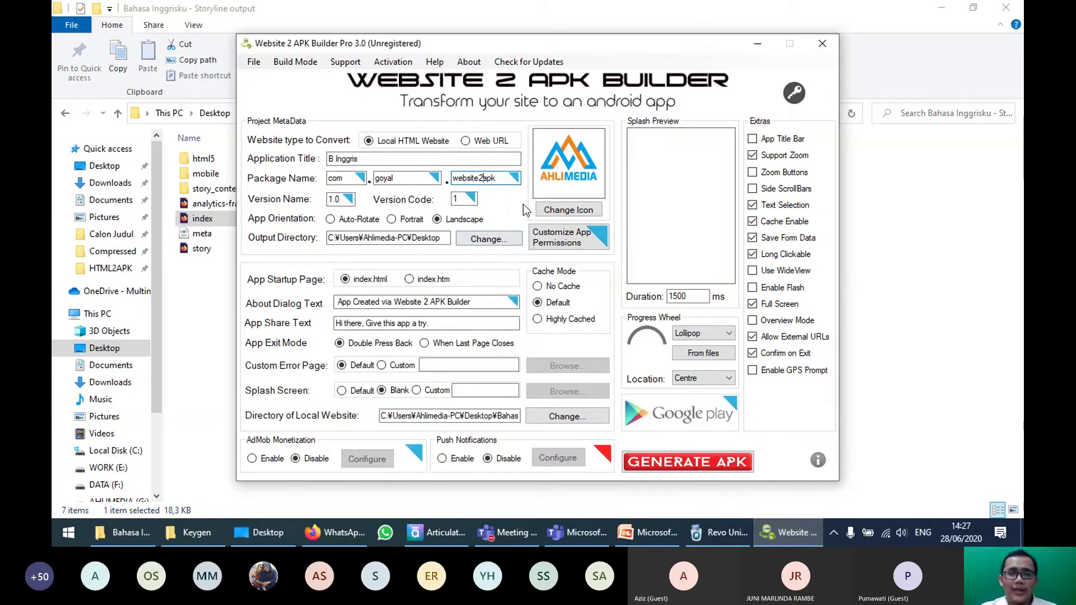
Step: Review the application title, splash screen and local website directory fields, and check the files in the Bahasa Inggrisku - Storyline output folder
click(459, 158)
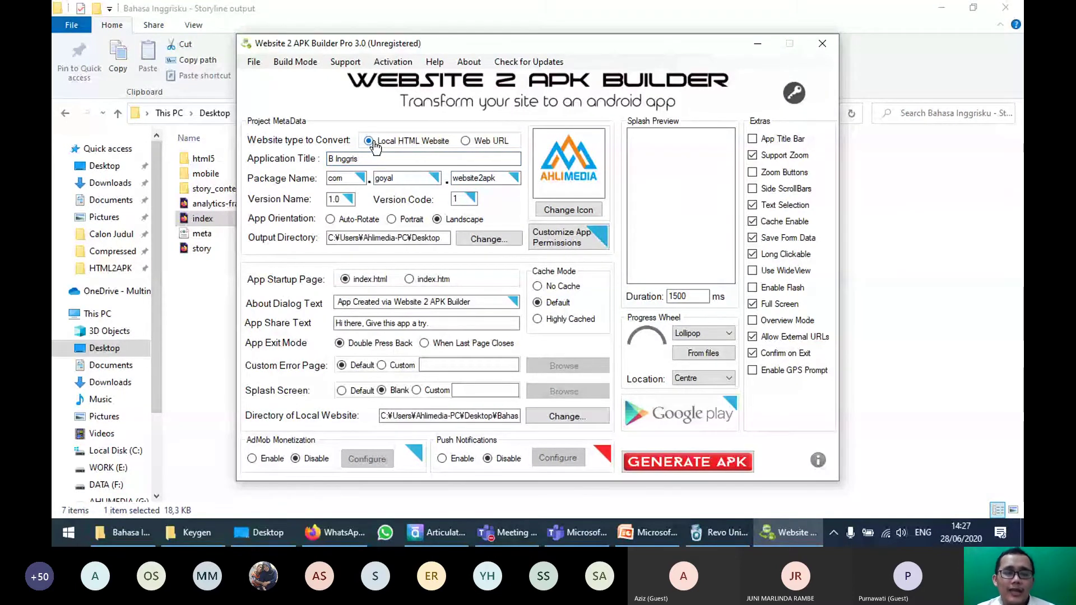
key(ctrl+a)
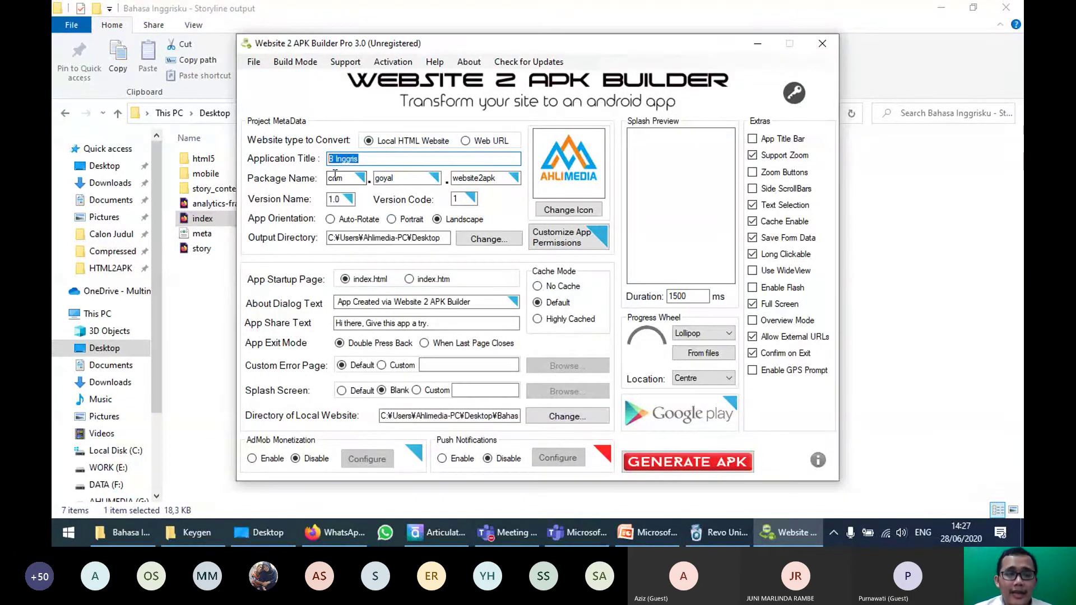
click(395, 390)
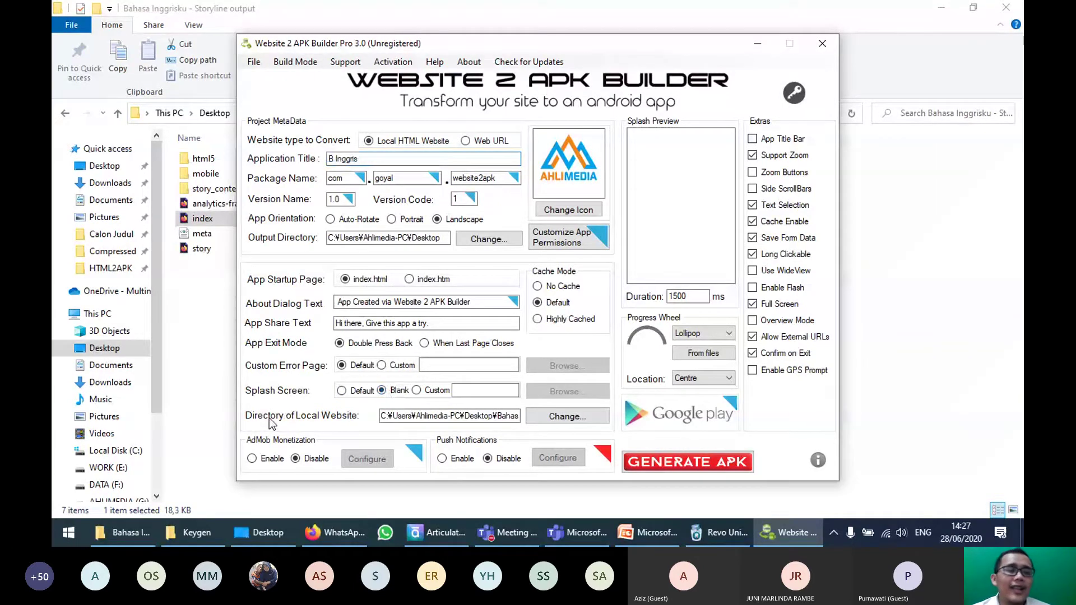
click(467, 418)
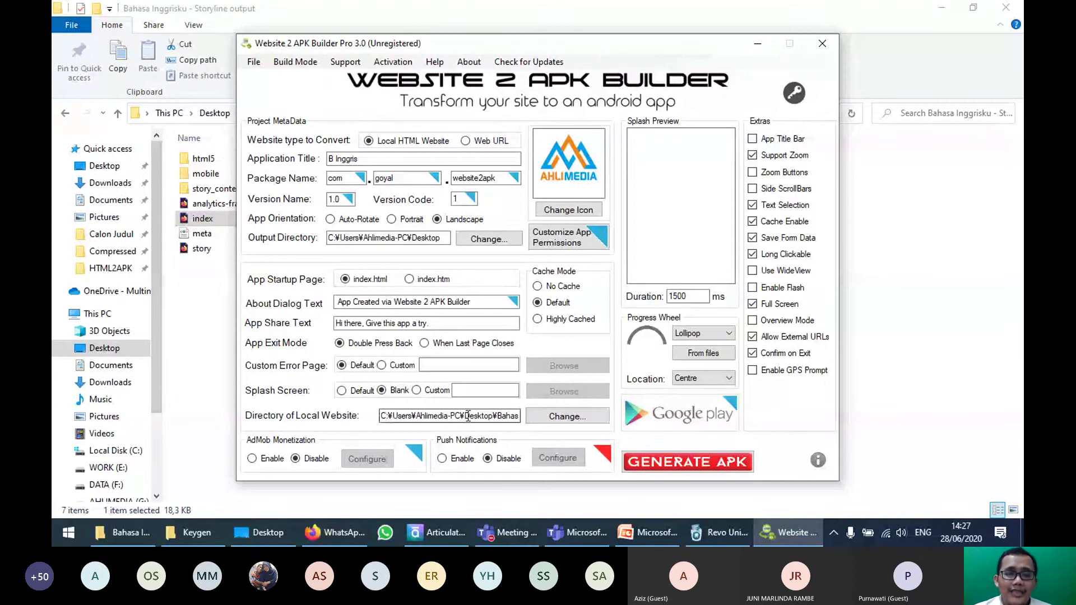
click(180, 309)
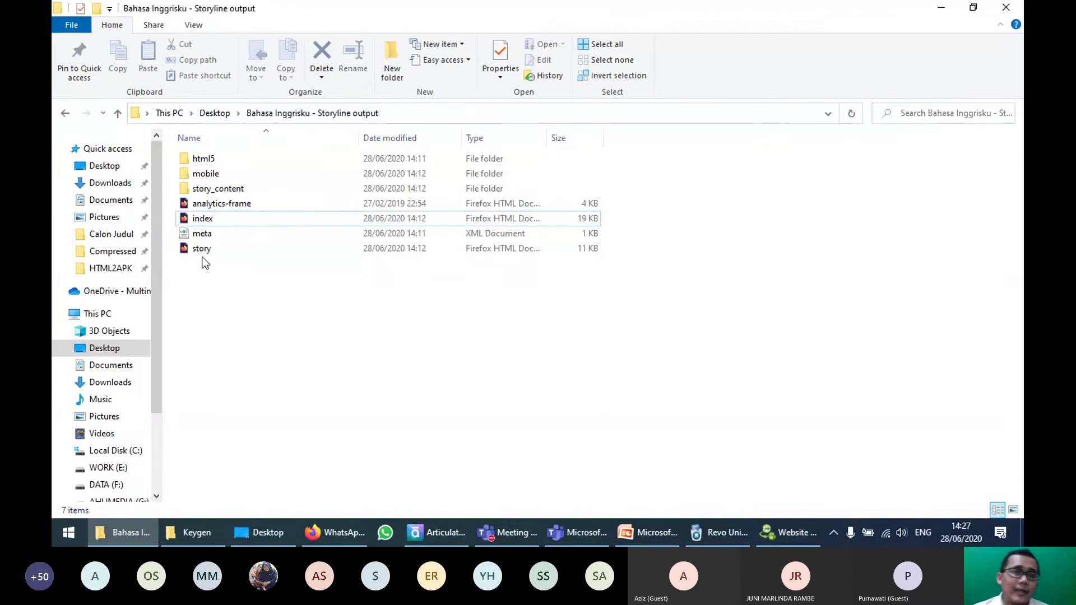
Step: Switch back to Website 2 APK Builder Pro and set the local website directory to the Bahasa Inggrisku - Storyline output folder
click(787, 541)
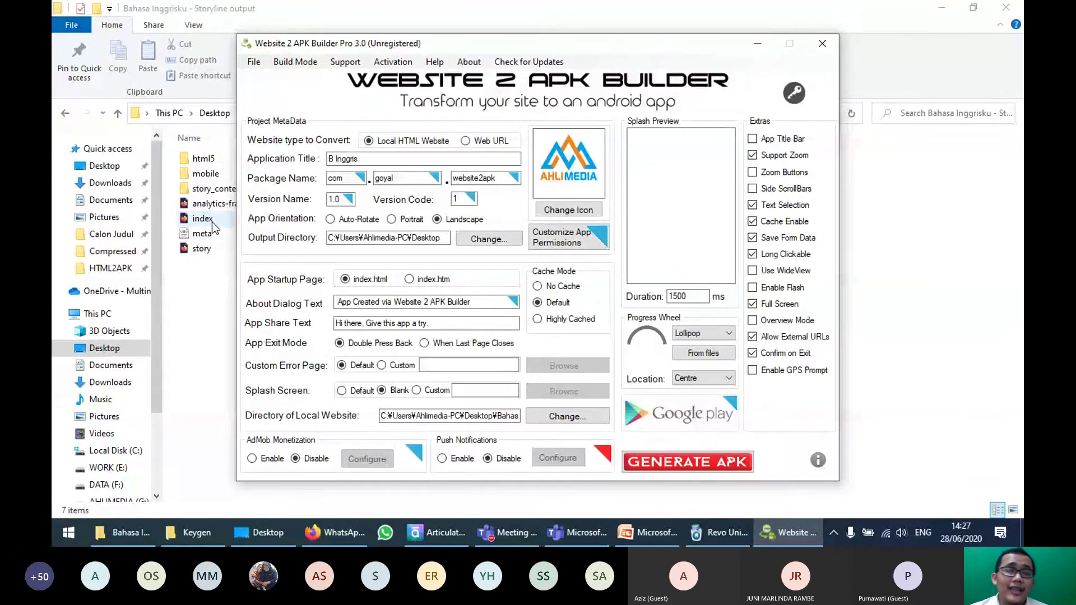
click(556, 418)
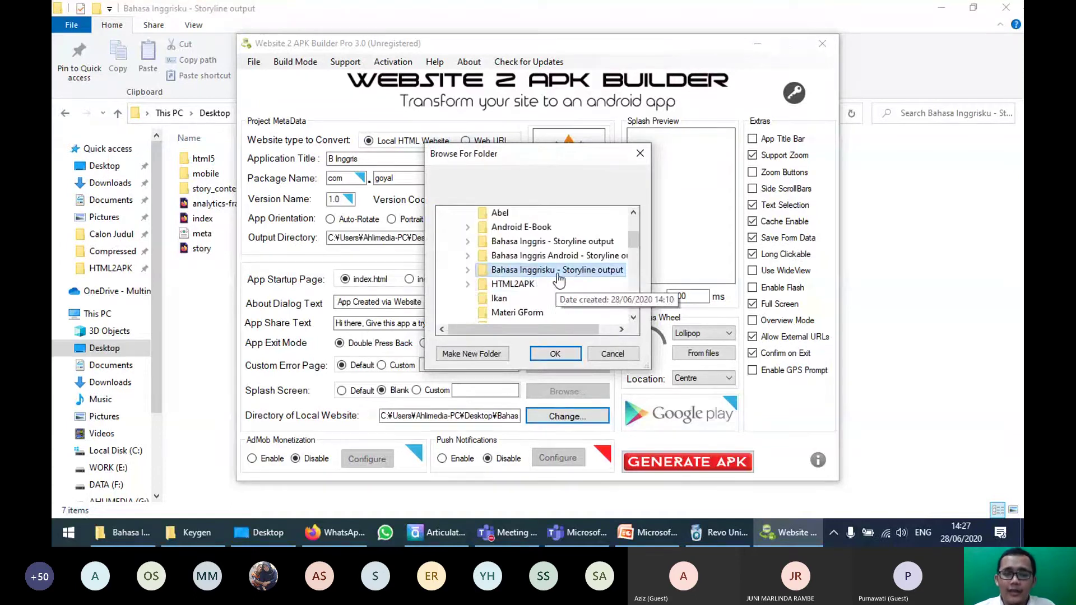
click(548, 275)
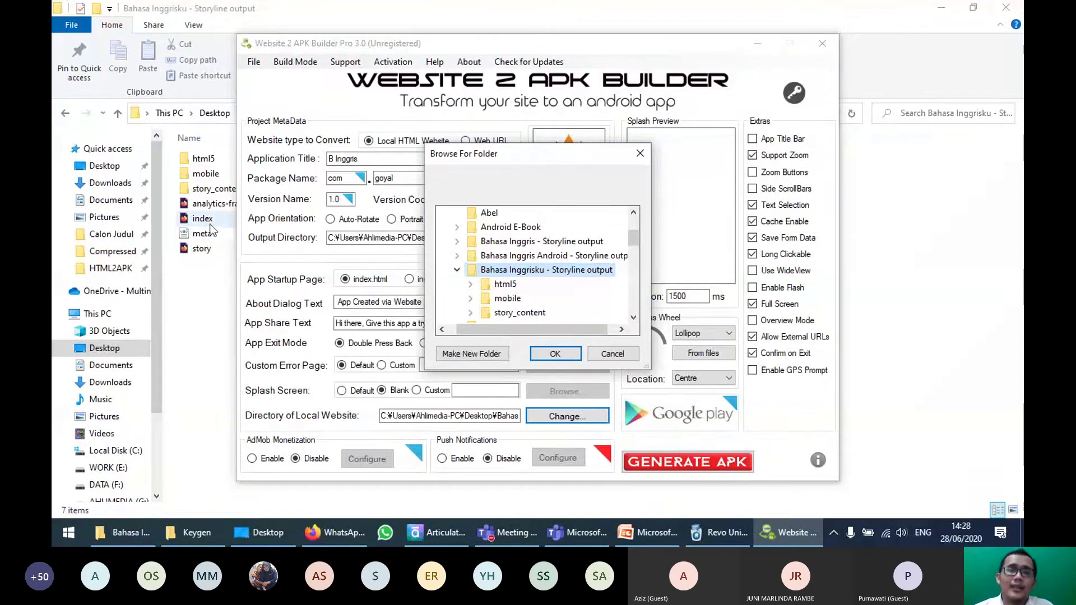
click(553, 354)
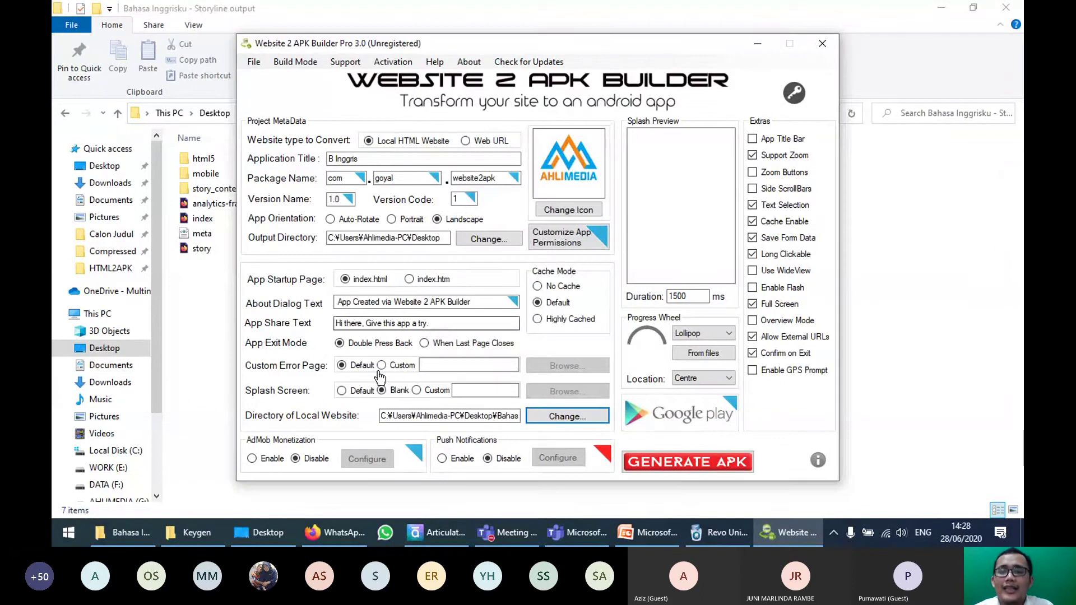
Step: Turn the Full Screen option off and on again, and point out the app icon setting in Website 2 APK Builder Pro
click(785, 309)
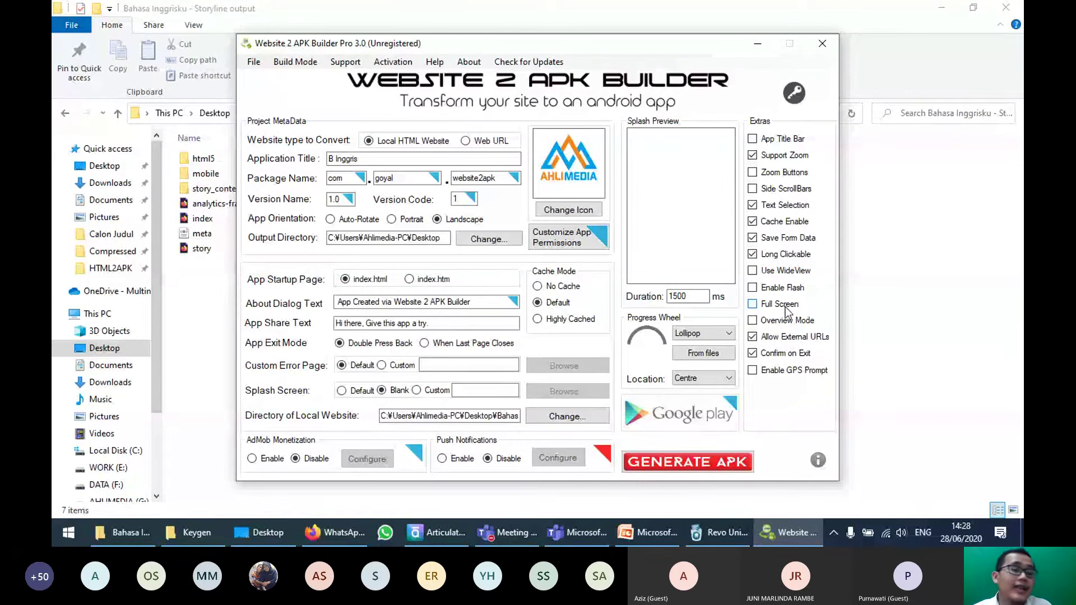
click(786, 307)
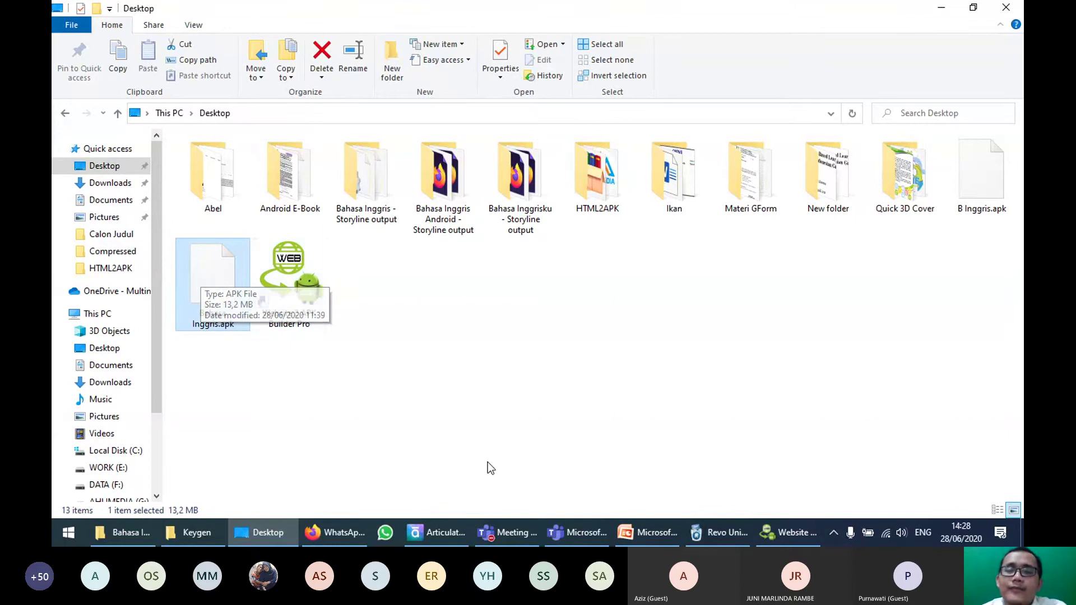
click(800, 527)
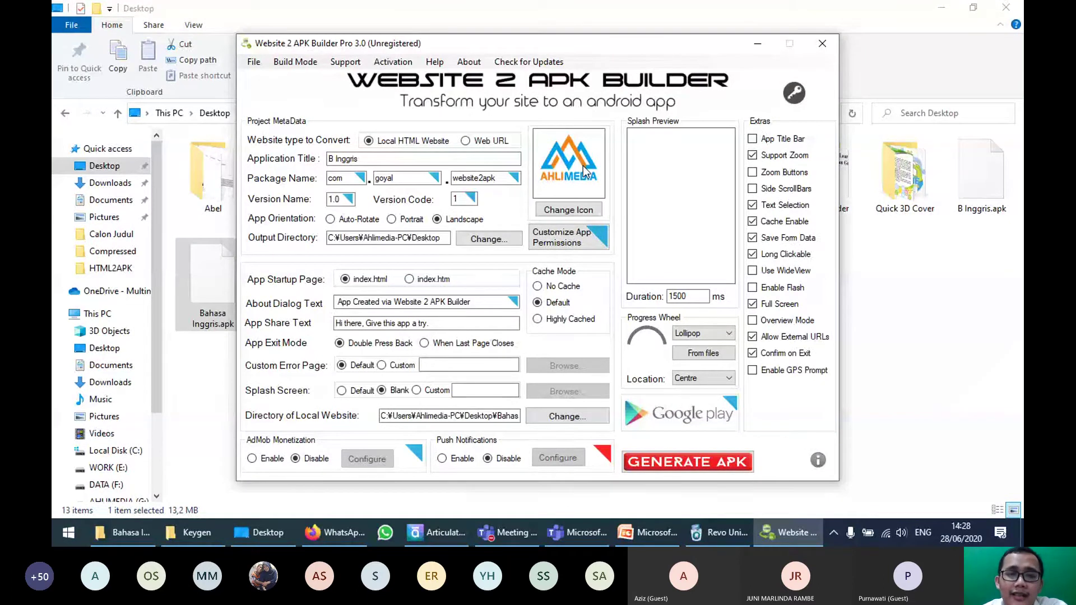
click(582, 212)
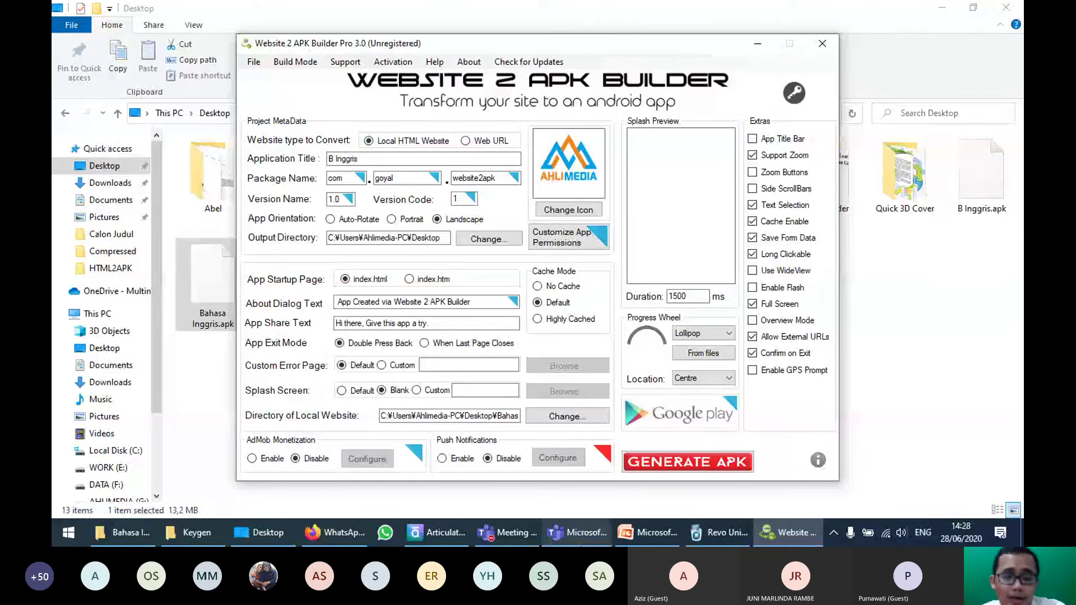
Step: Switch to Articulate Storyline and cancel publishing Bahasa Inggrisku
key(alt+Tab)
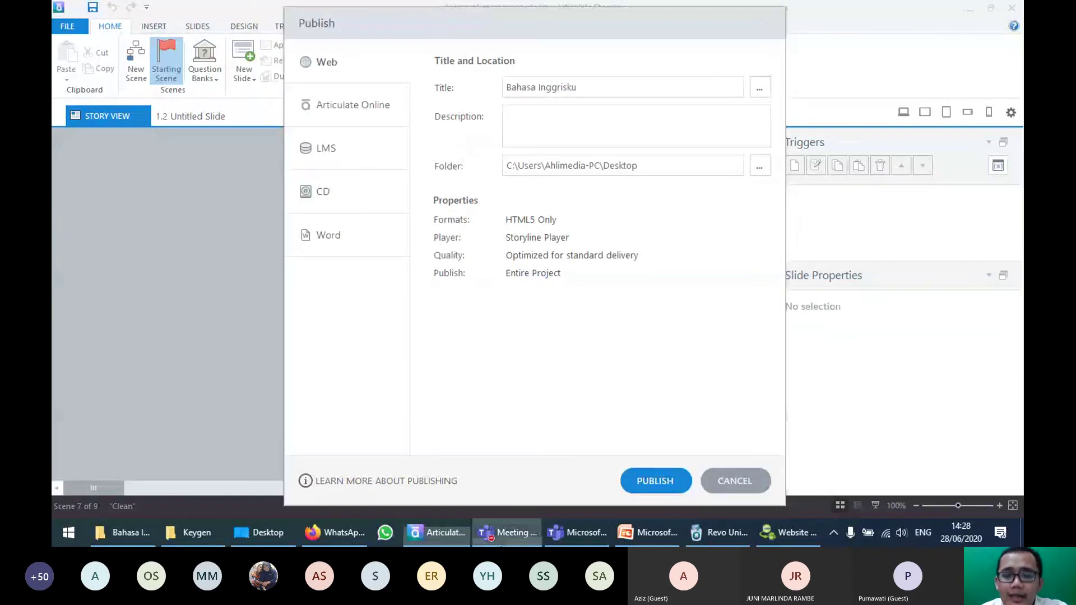
key(alt+Tab)
key(alt+Tab)
click(754, 483)
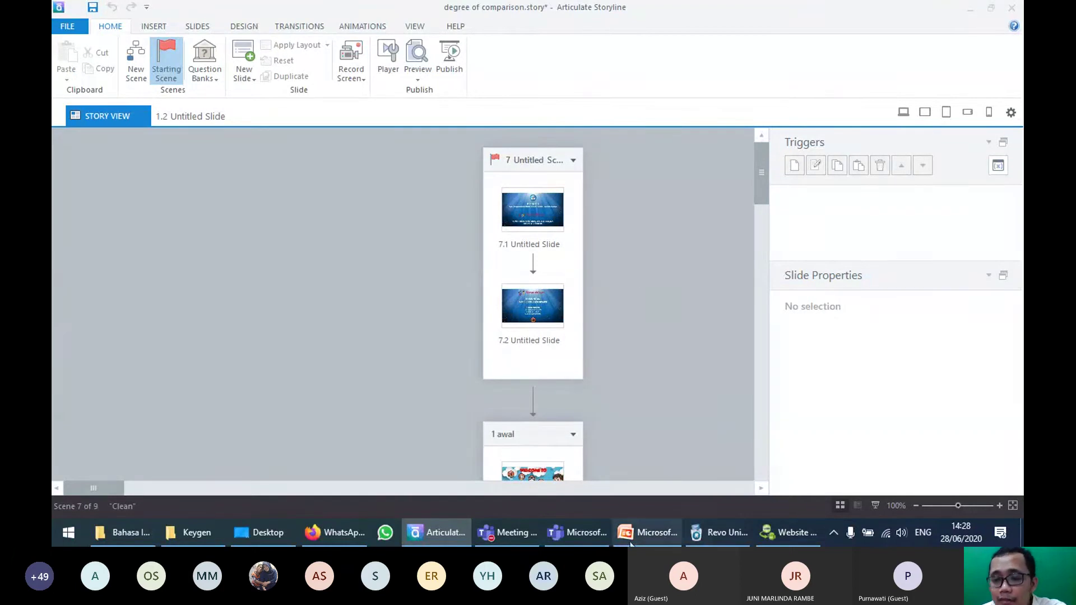
Step: Switch to the Microsoft Teams meeting and look through the whole list of attendees
click(579, 539)
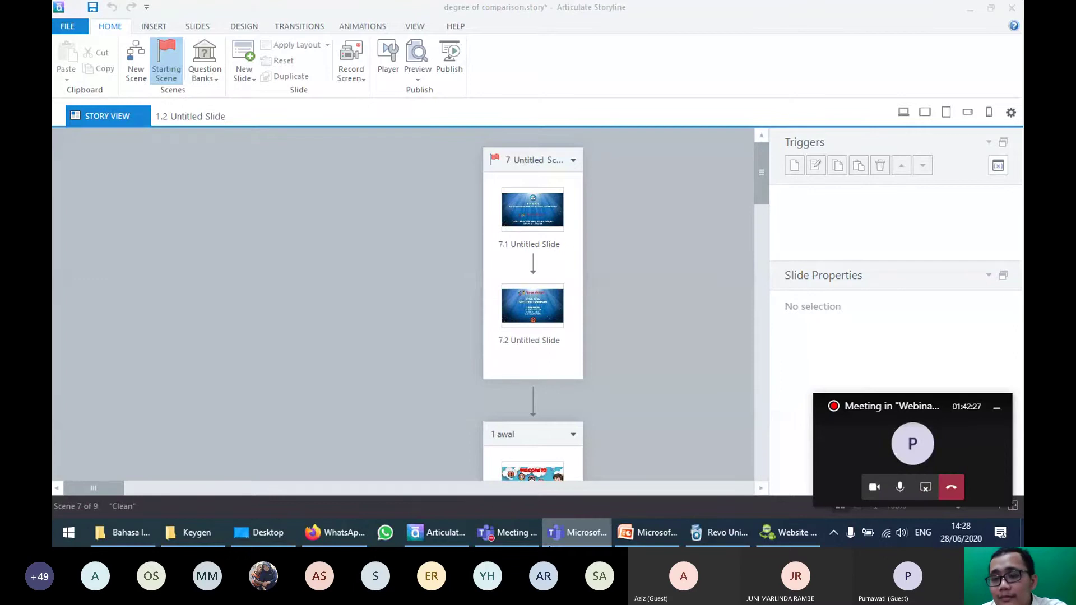
click(507, 534)
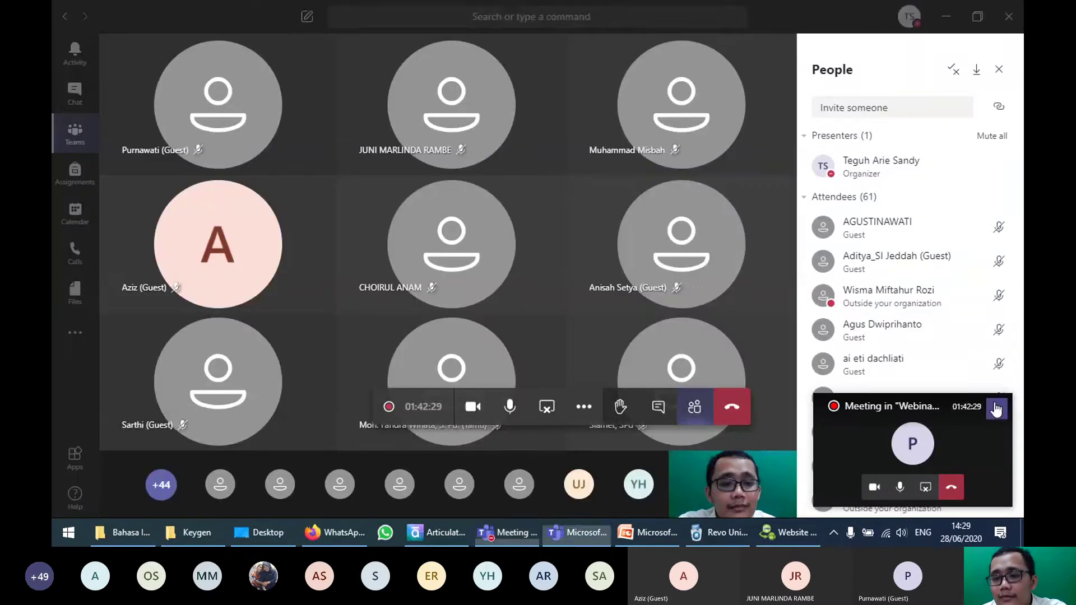
scroll(931, 359, down, 7)
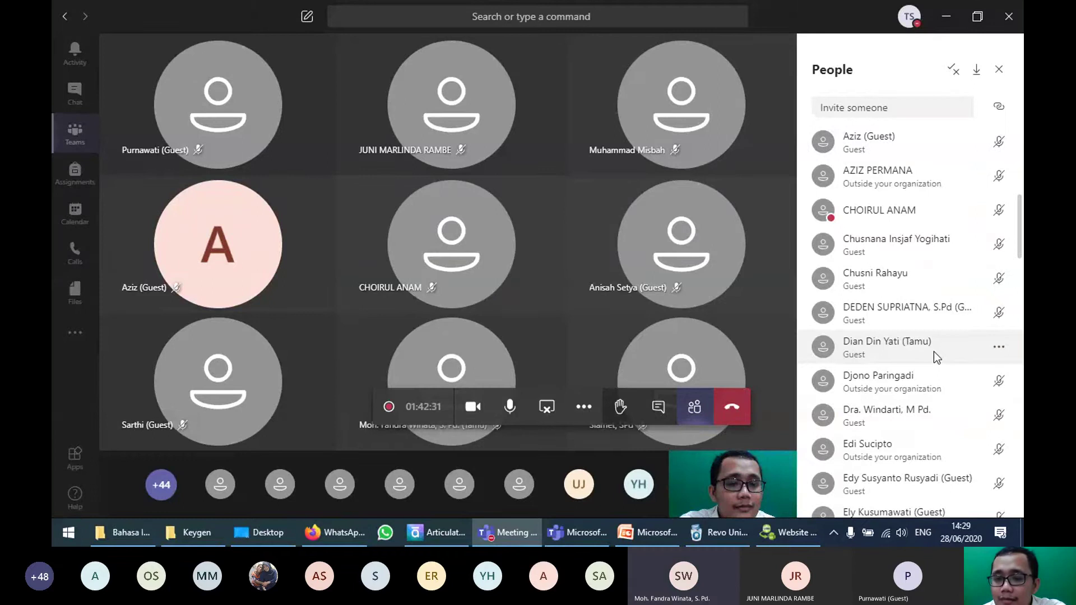
scroll(934, 352, down, 5)
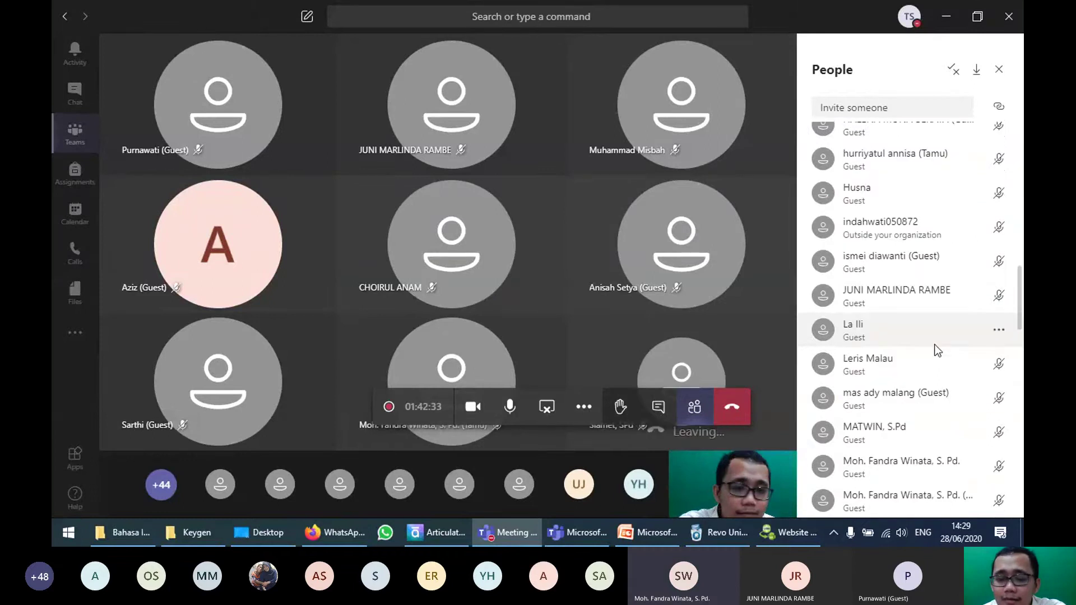
scroll(935, 352, down, 10)
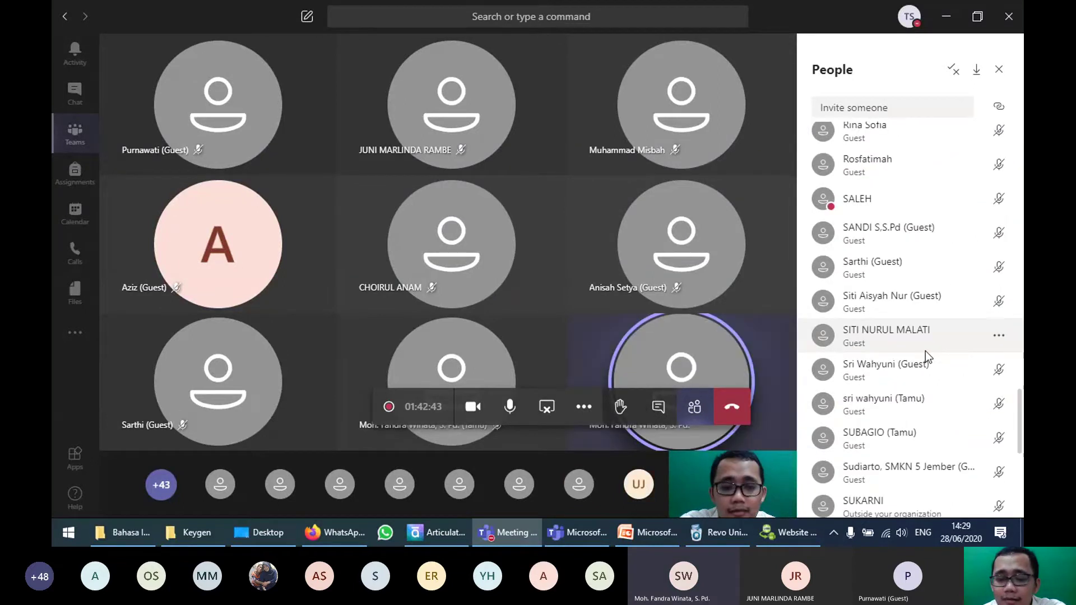
scroll(926, 351, down, 2)
scroll(926, 351, down, 3)
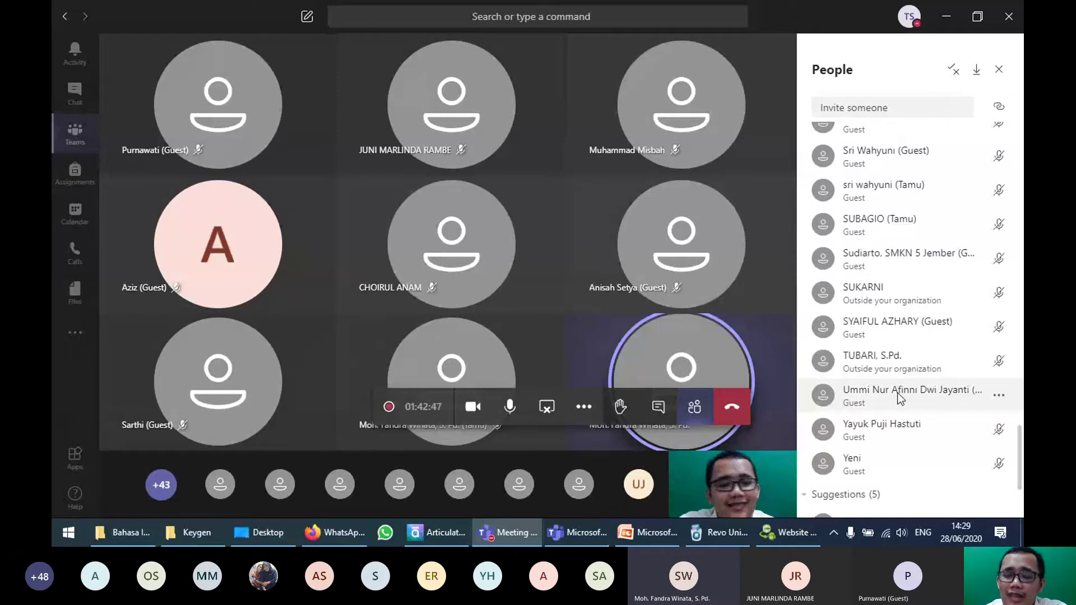
scroll(913, 380, up, 5)
scroll(914, 377, up, 1)
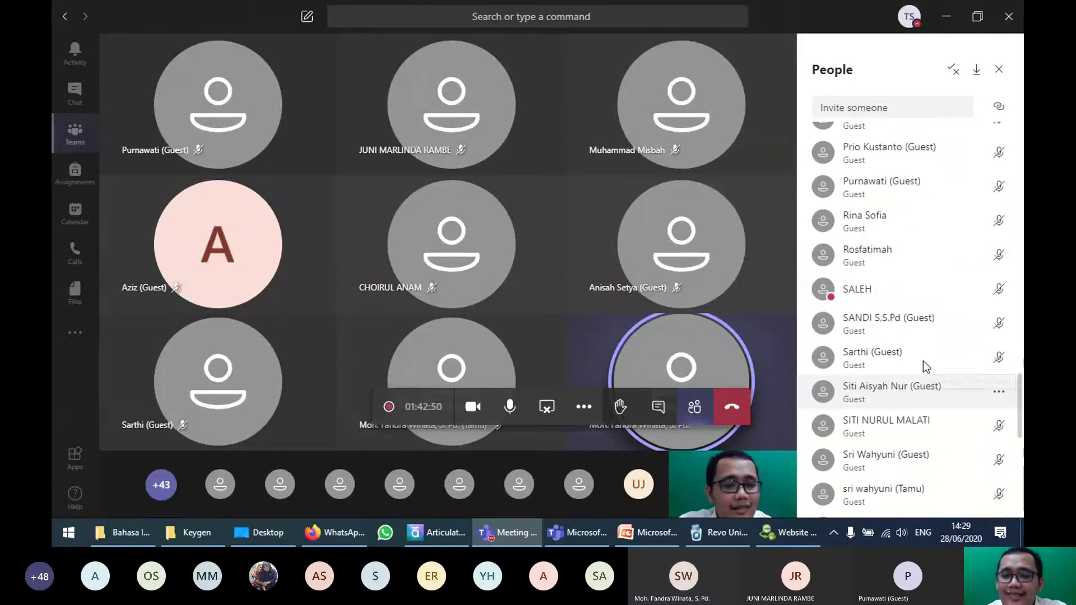
scroll(924, 361, up, 4)
scroll(923, 361, up, 5)
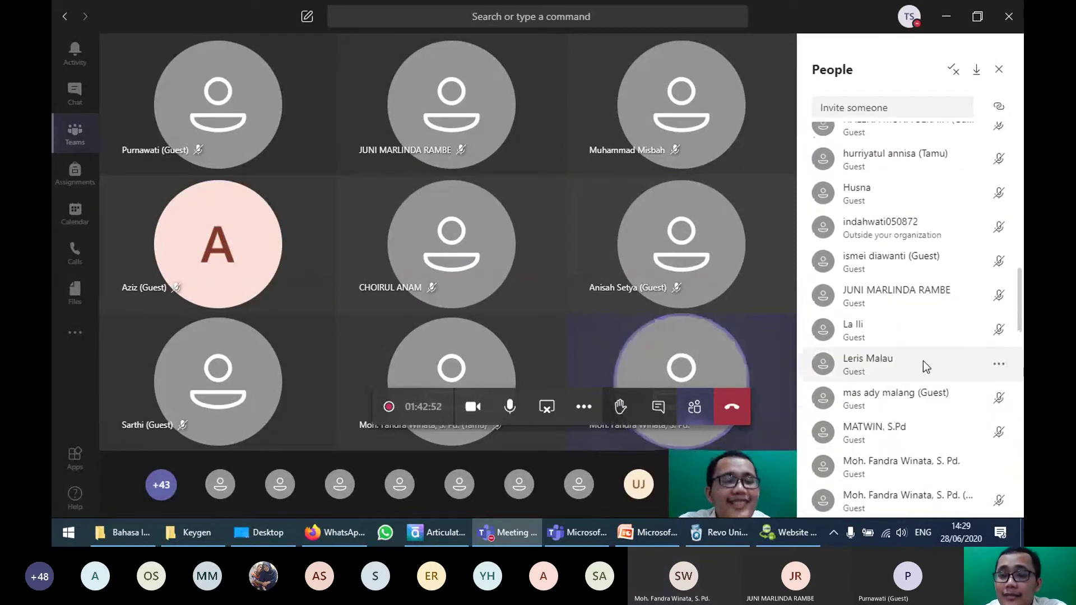
scroll(892, 325, up, 5)
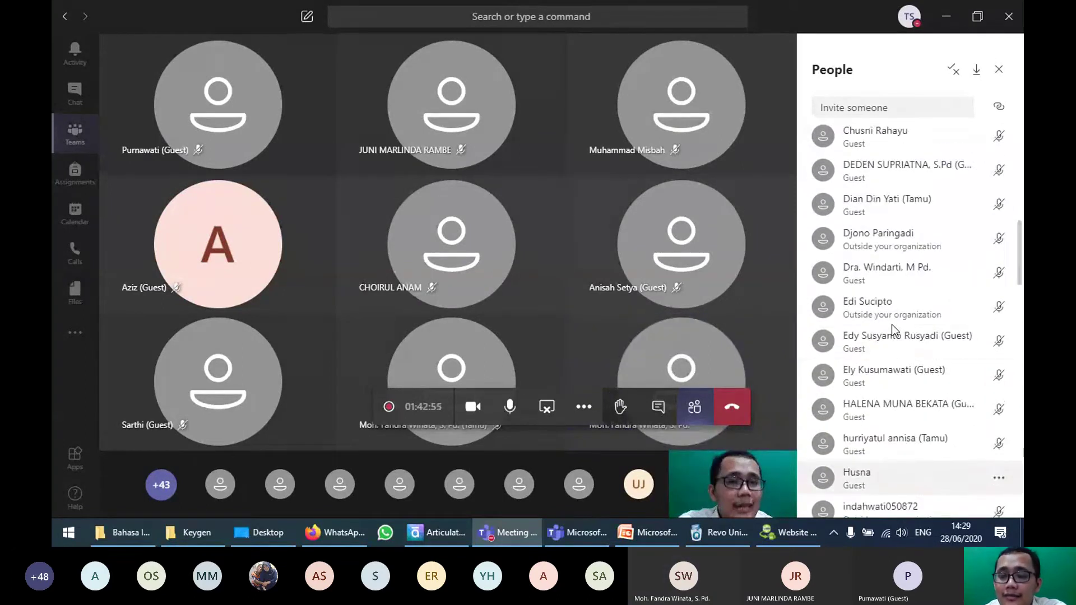
scroll(893, 325, up, 5)
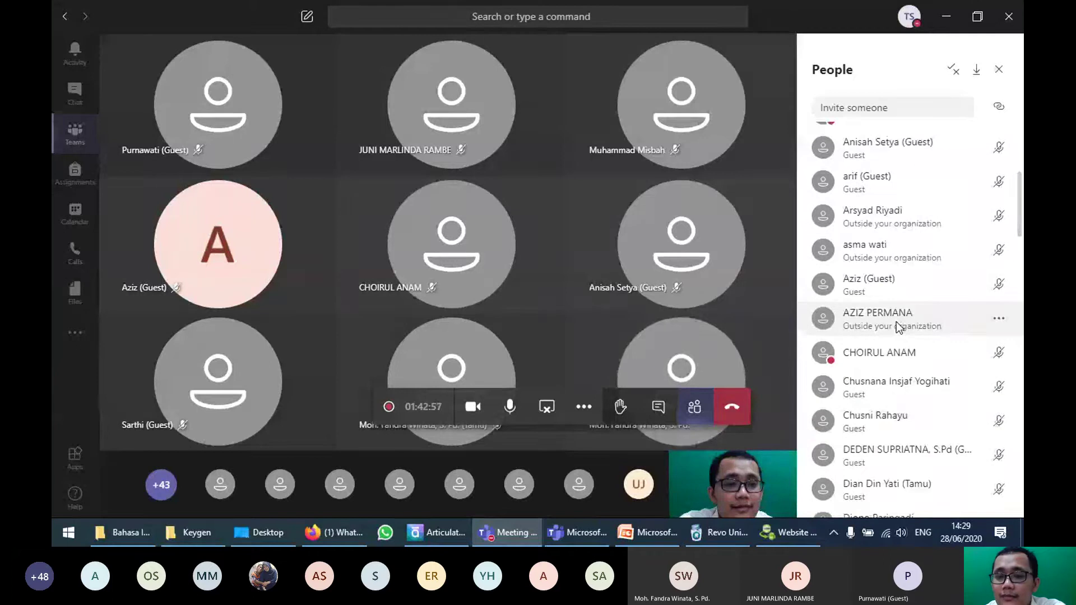
scroll(897, 322, up, 5)
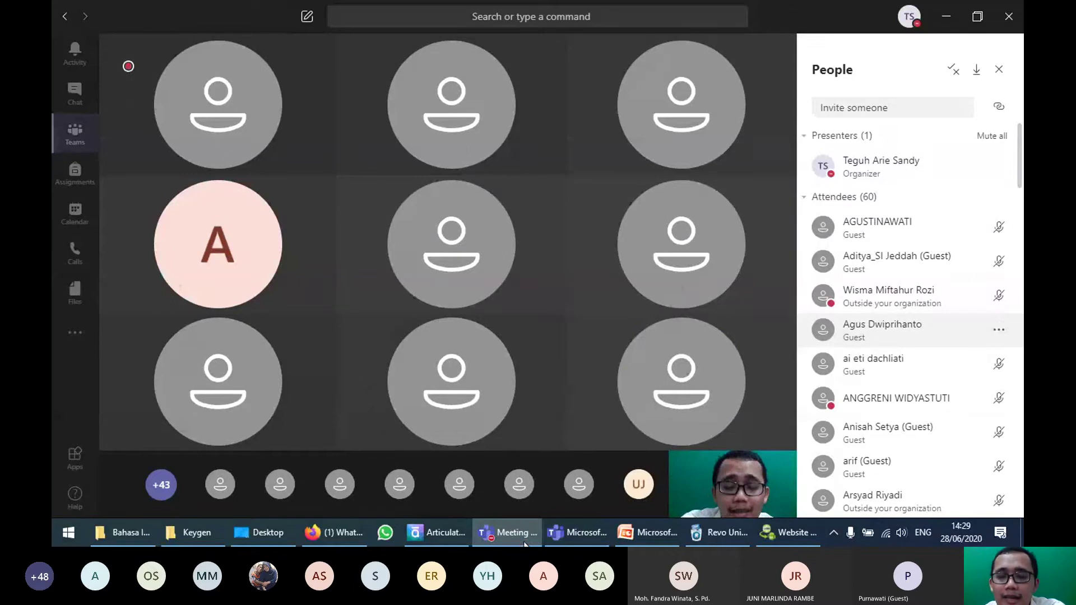
Step: Switch to Website 2 APK Builder Pro and reselect Bahasa Inggrisku - Storyline output as the local website directory, checking the folder's path and files
click(791, 538)
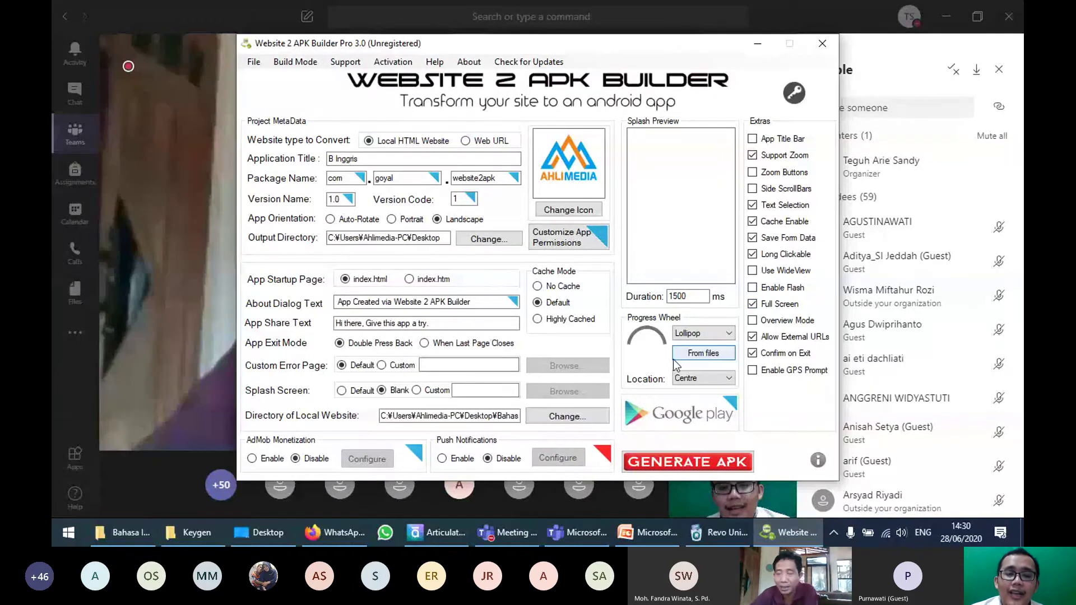
click(568, 416)
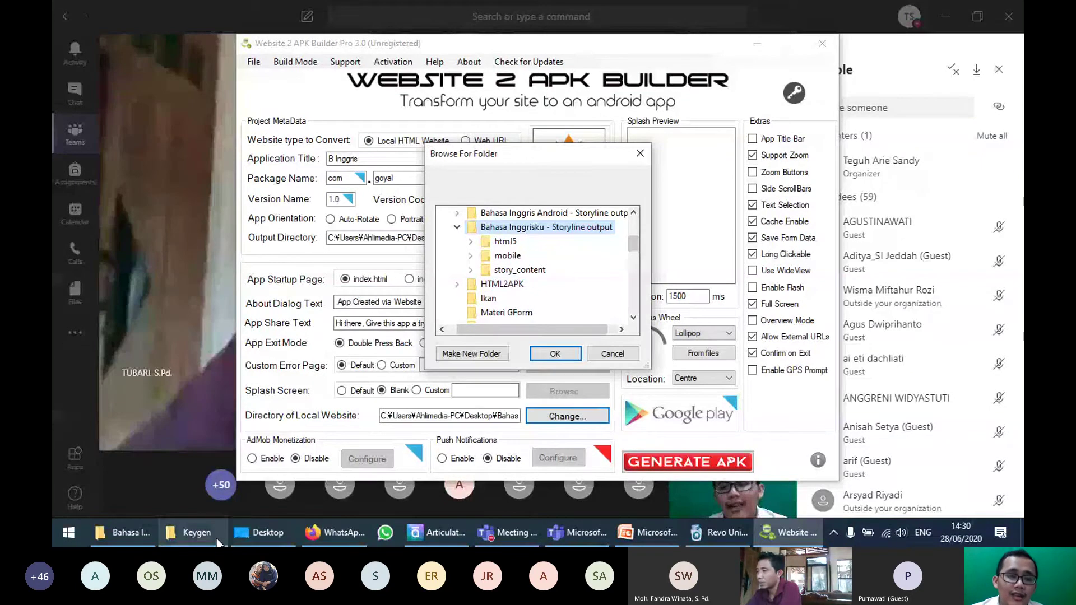
click(124, 532)
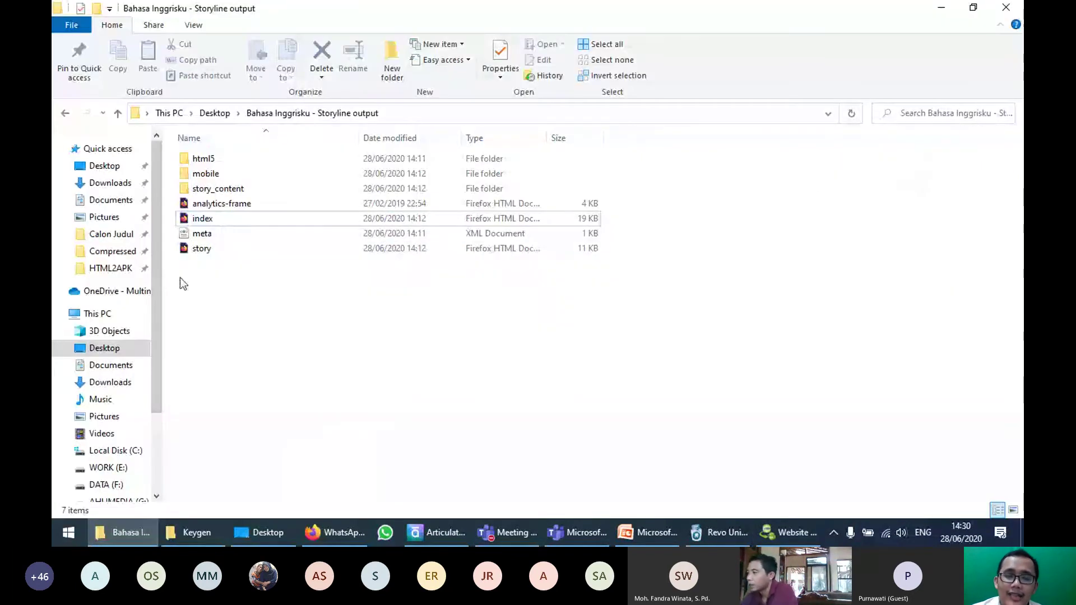
click(451, 120)
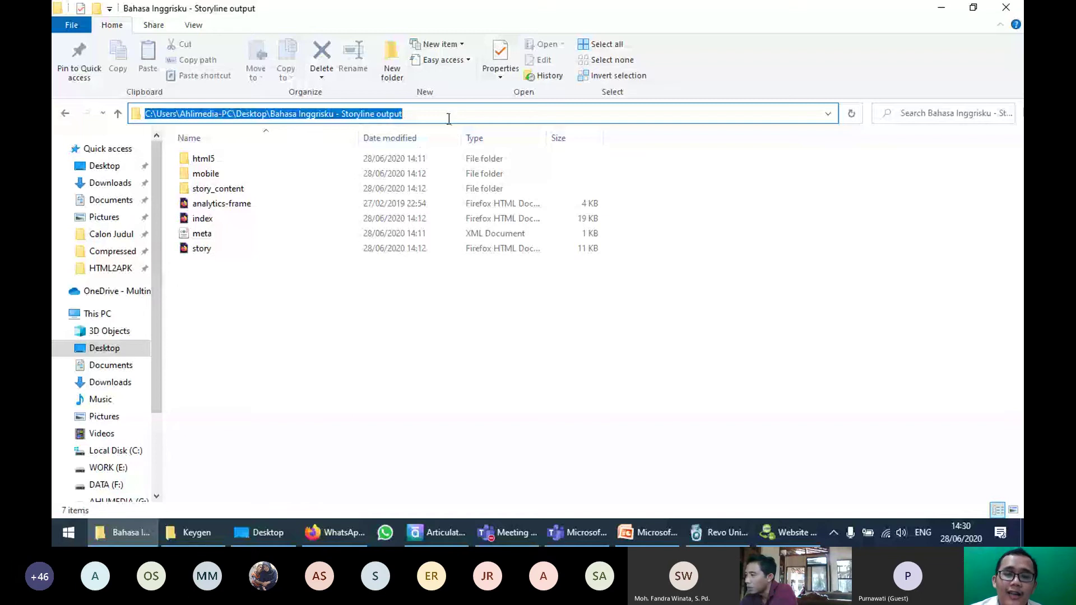
click(245, 282)
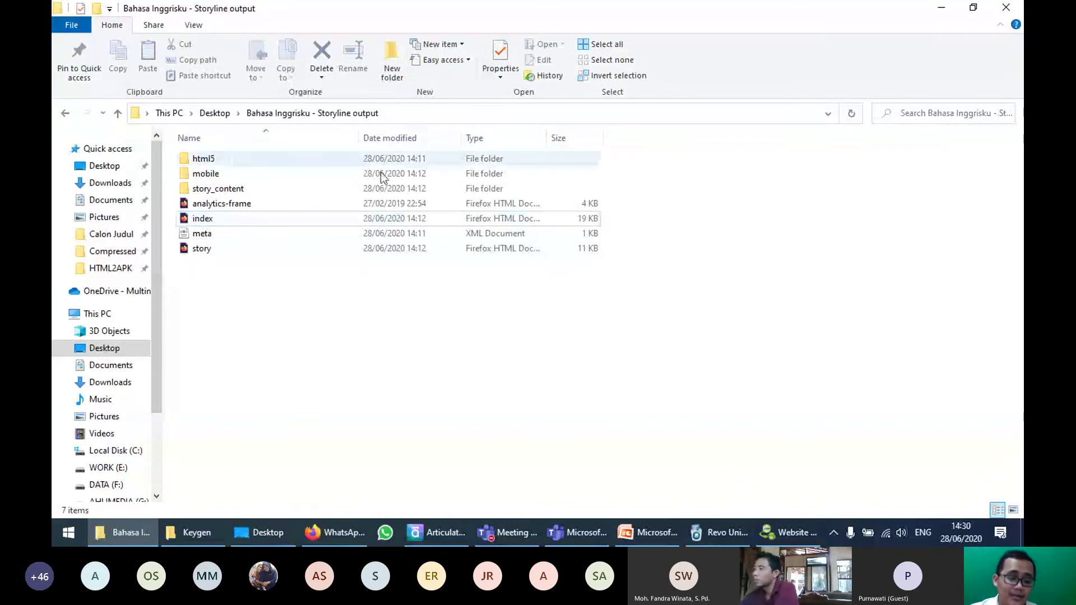
key(alt+Tab)
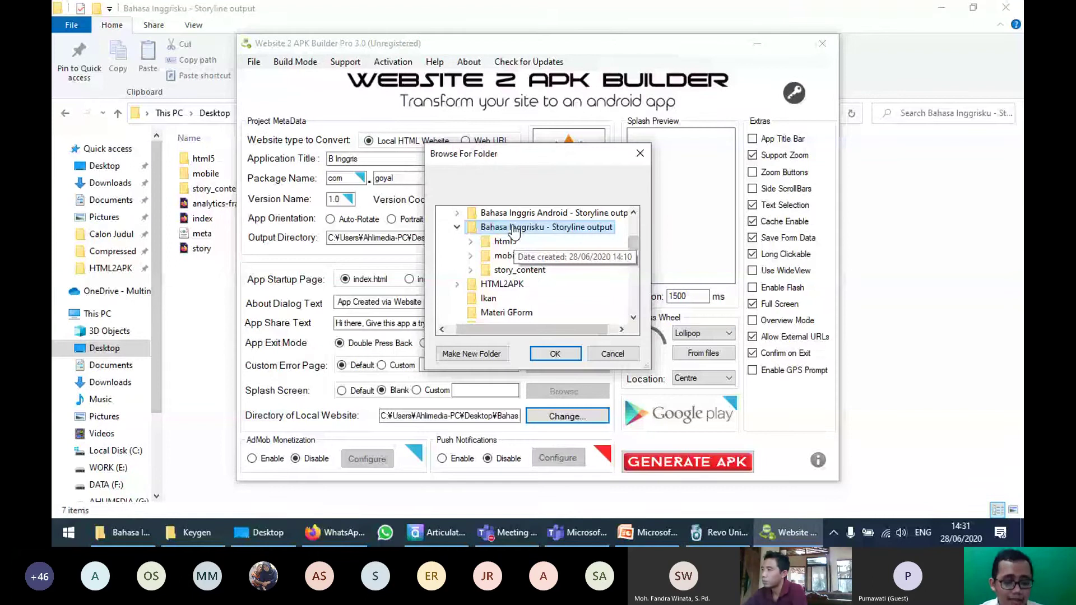
click(568, 354)
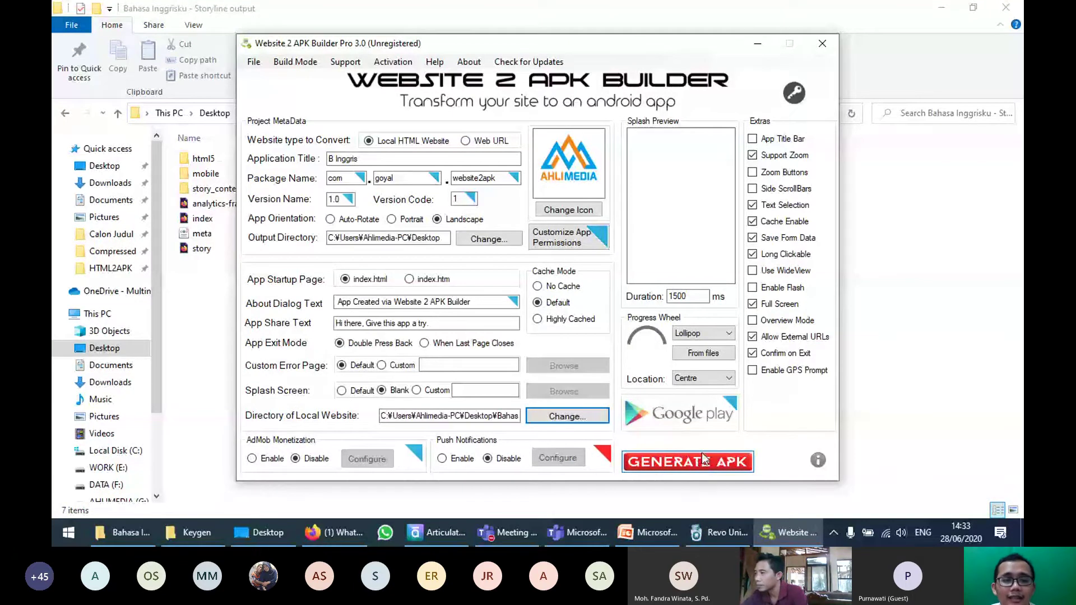
Step: Switch to WhatsApp Web in Firefox and read the latest messages in the Webinar #7 Articulate 3 group chat
click(351, 536)
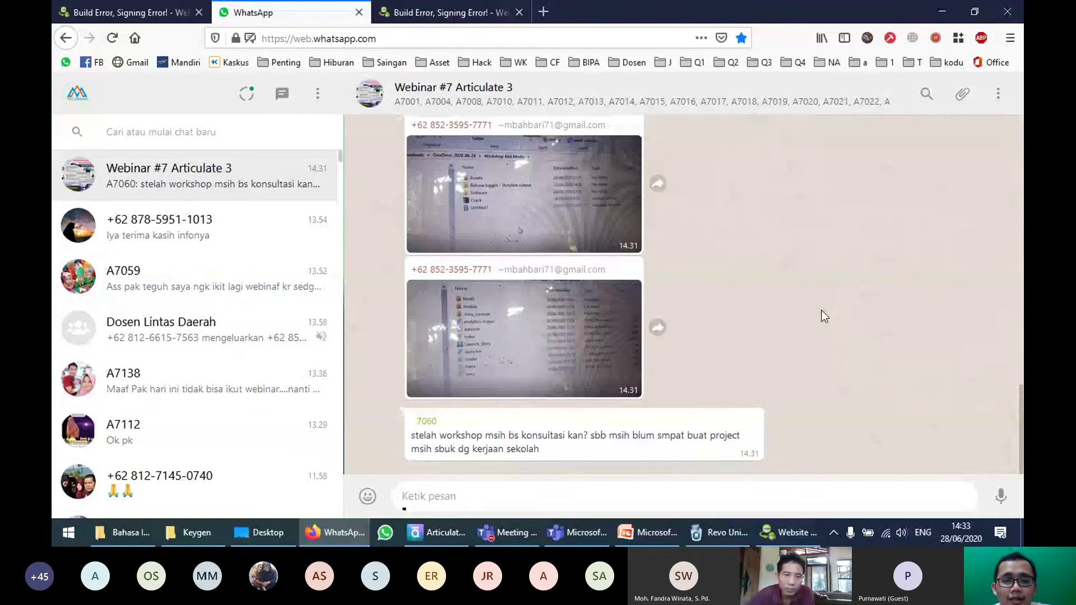
scroll(821, 312, up, 3)
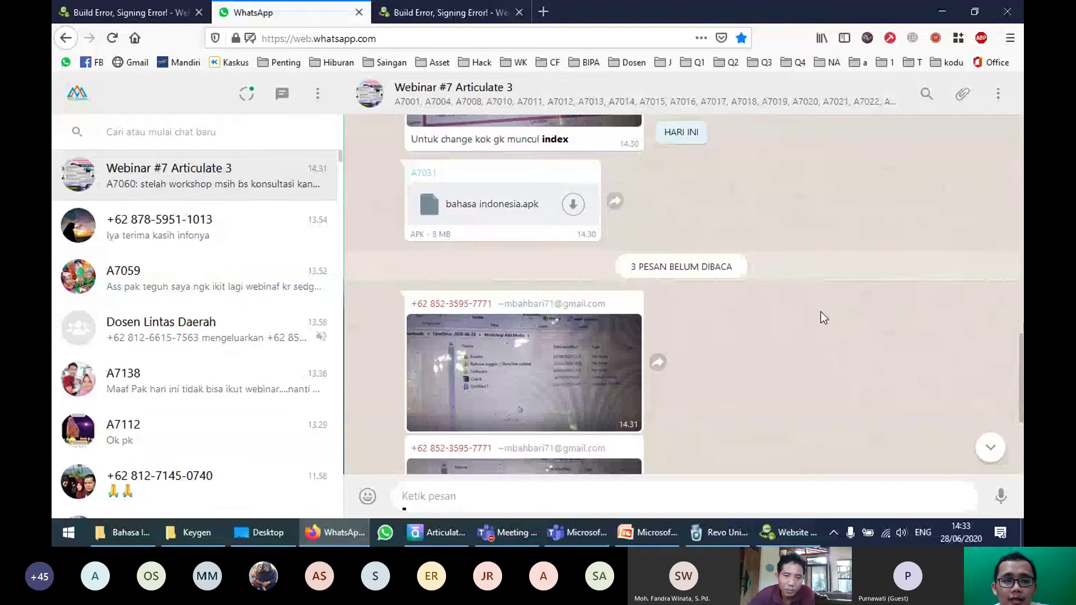
scroll(692, 276, up, 2)
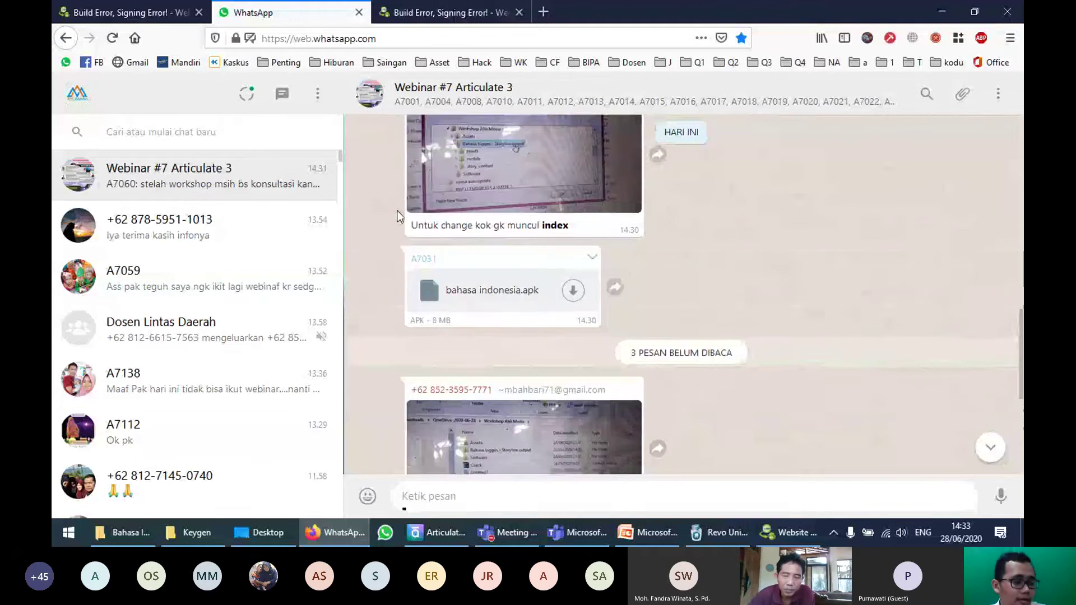
click(427, 258)
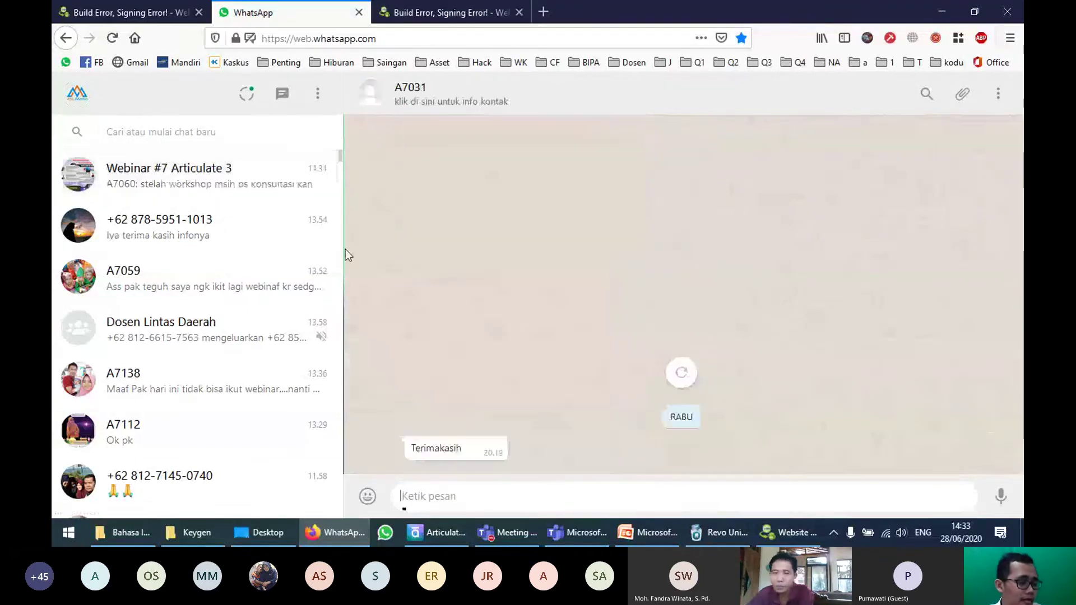
click(173, 178)
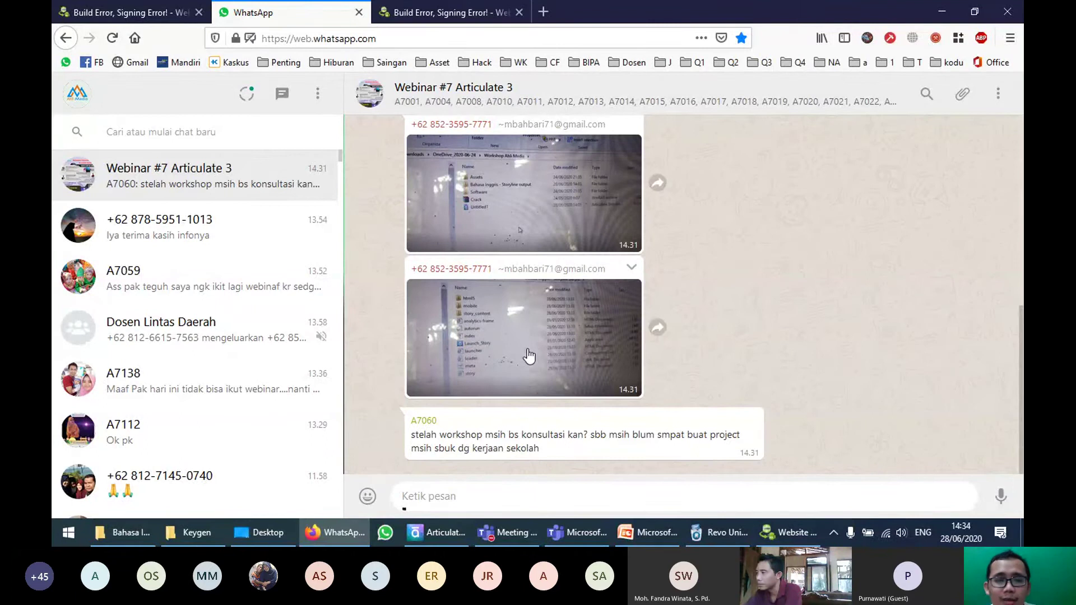
Step: Switch to the Microsoft Teams meeting and close Website 2 APK Builder Pro
mouse_move(507, 533)
click(534, 412)
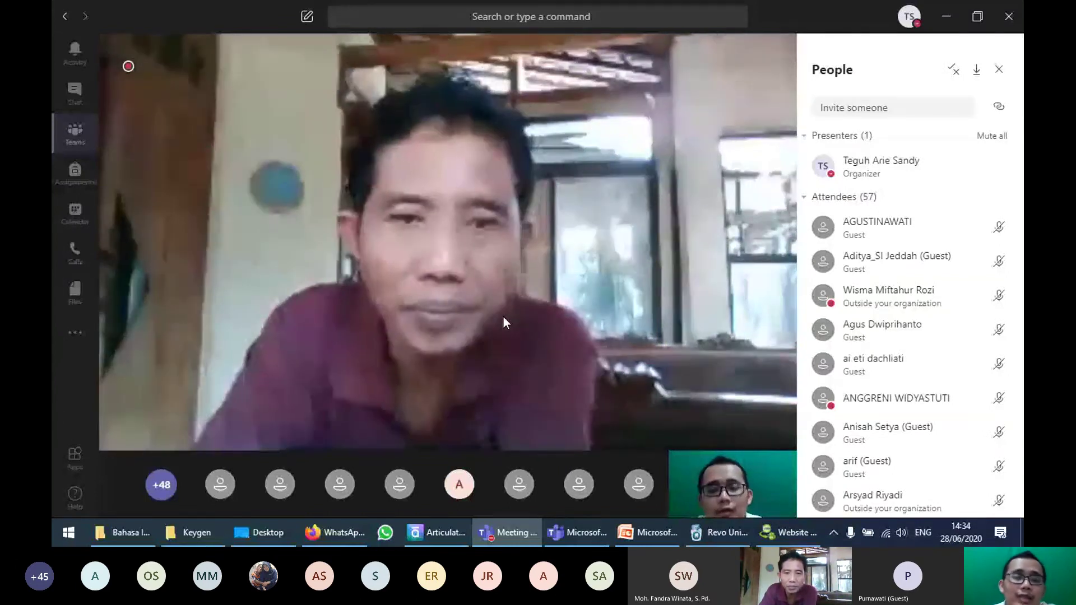
click(790, 538)
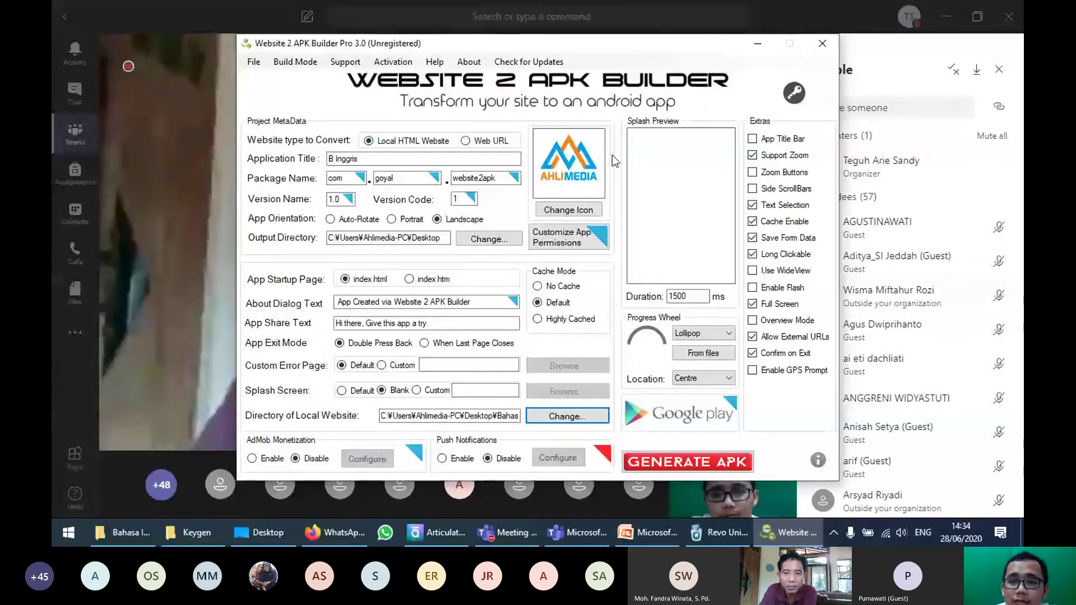
click(823, 44)
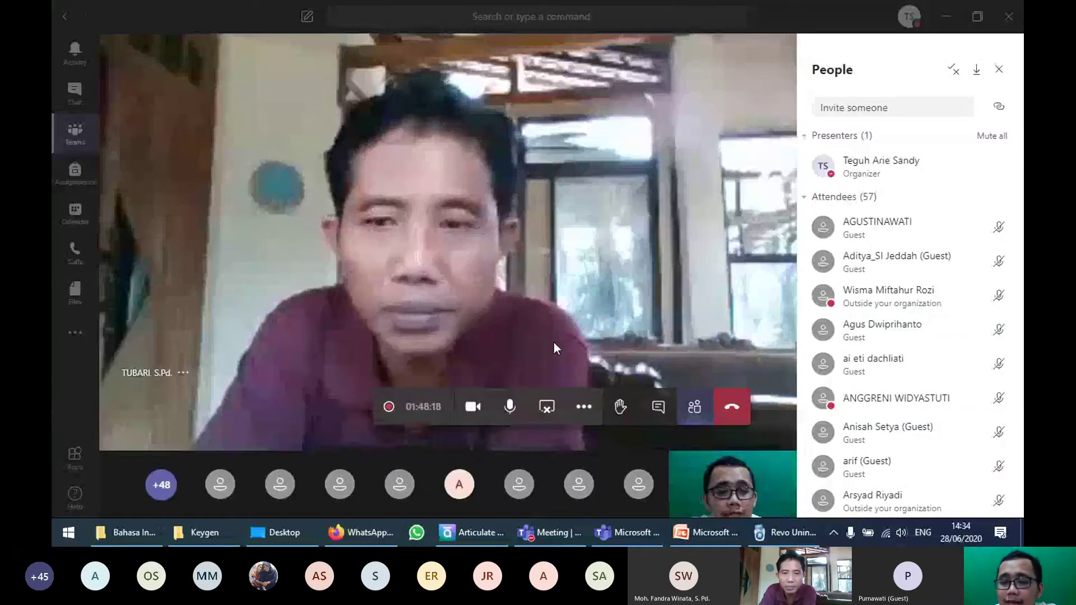
Step: Look through the meeting's attendee list
scroll(950, 359, down, 5)
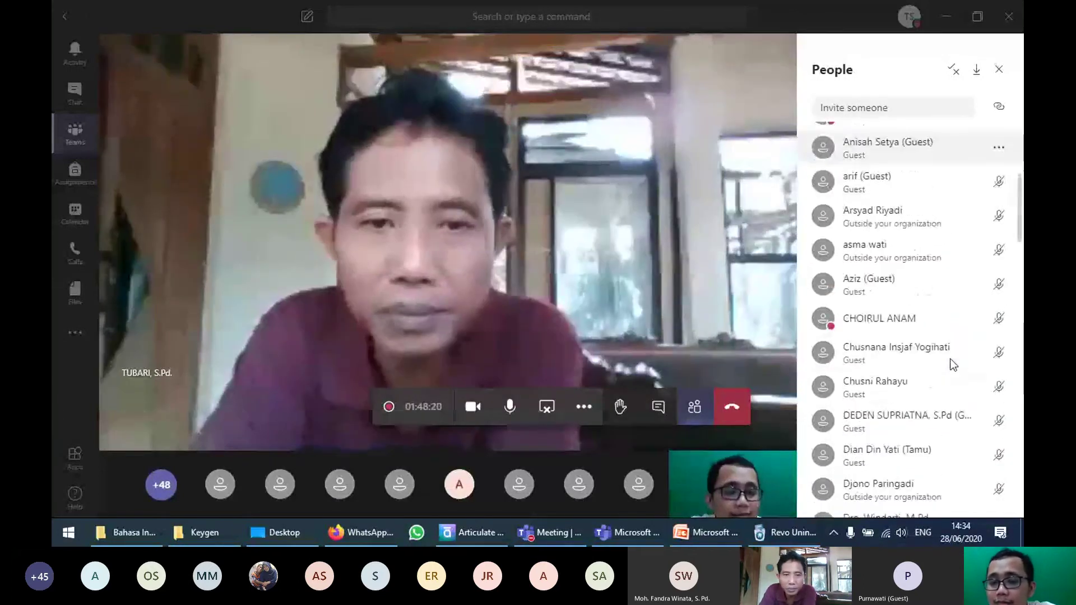
scroll(951, 359, down, 3)
scroll(951, 358, down, 6)
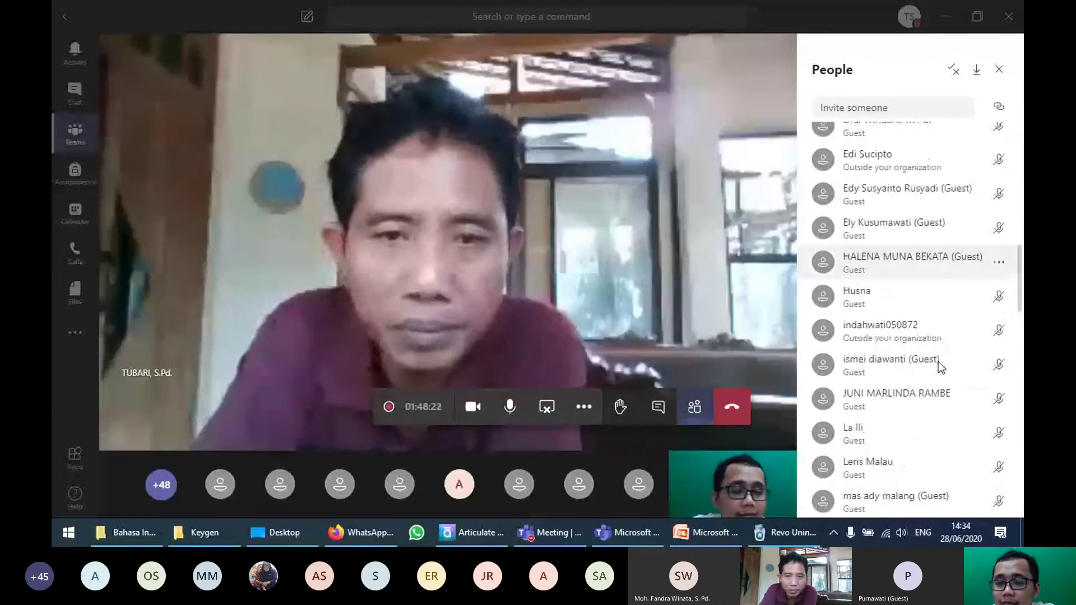
scroll(939, 364, down, 6)
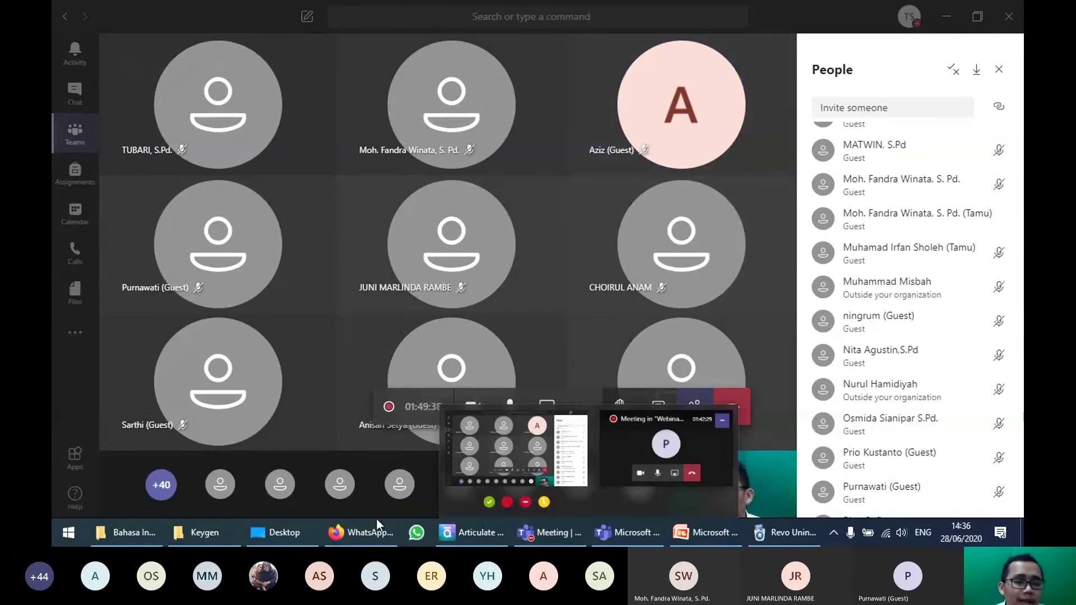
Step: Switch to WhatsApp Web and reply "tanpa keygen bisa" to the latest message about the keygen in the Webinar #7 Articulate 3 group
mouse_move(362, 540)
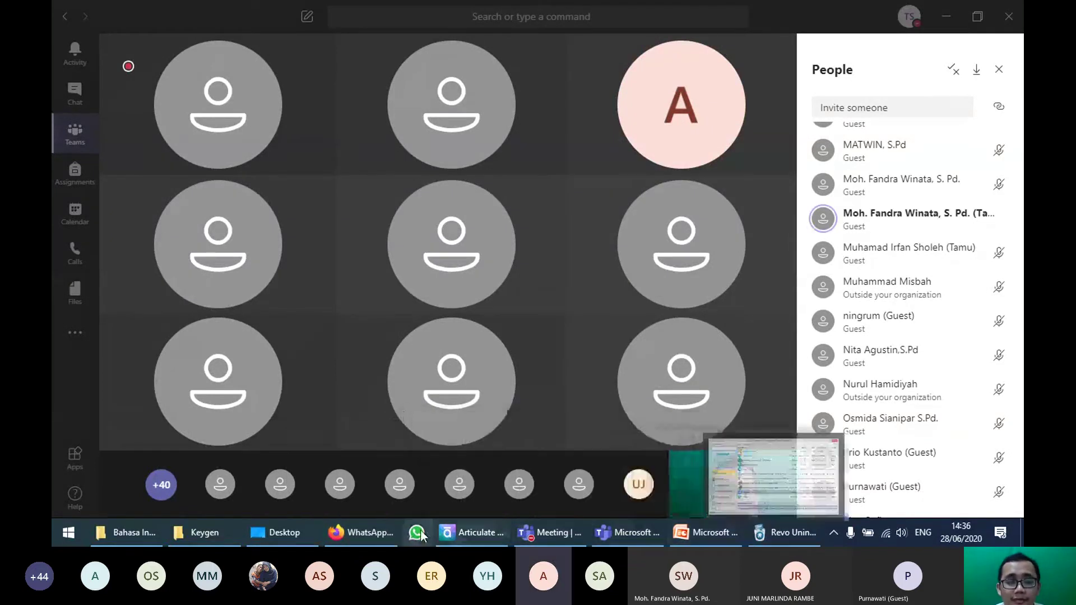
click(361, 533)
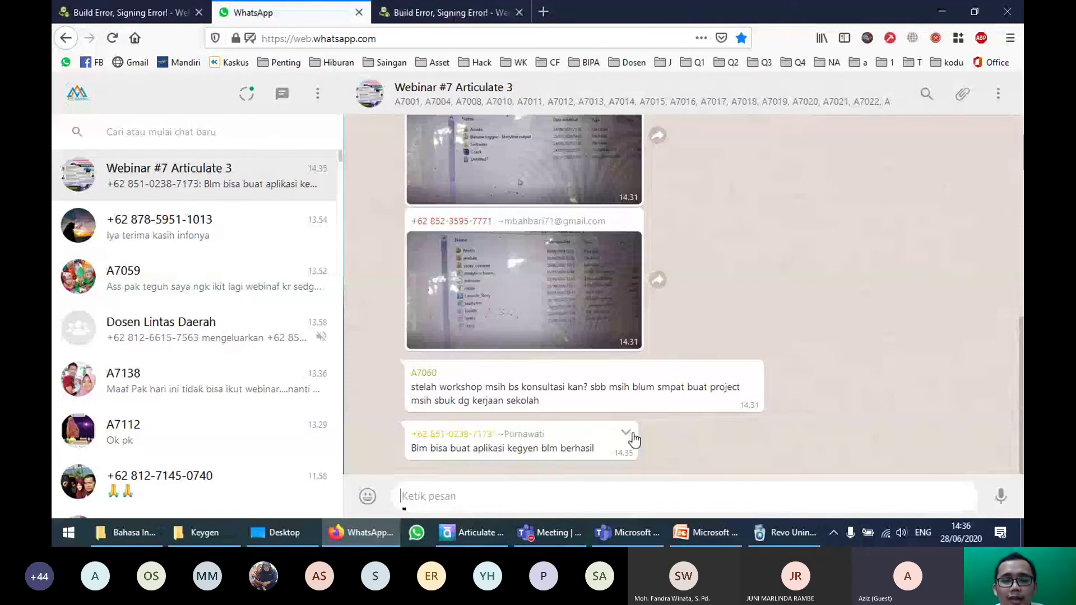
click(627, 433)
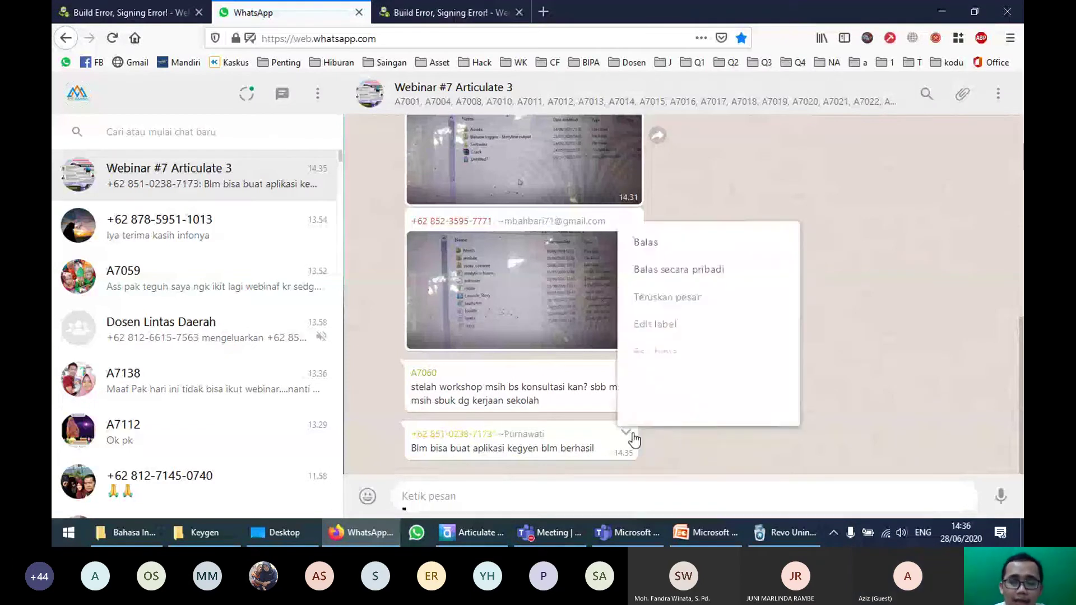
click(729, 242)
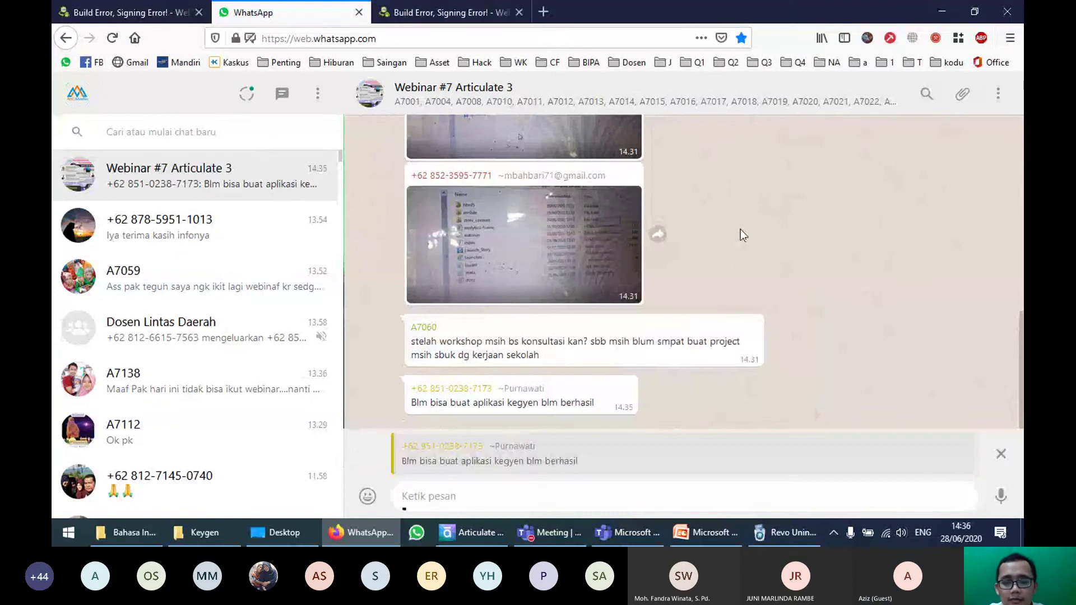
text(tanpa ke)
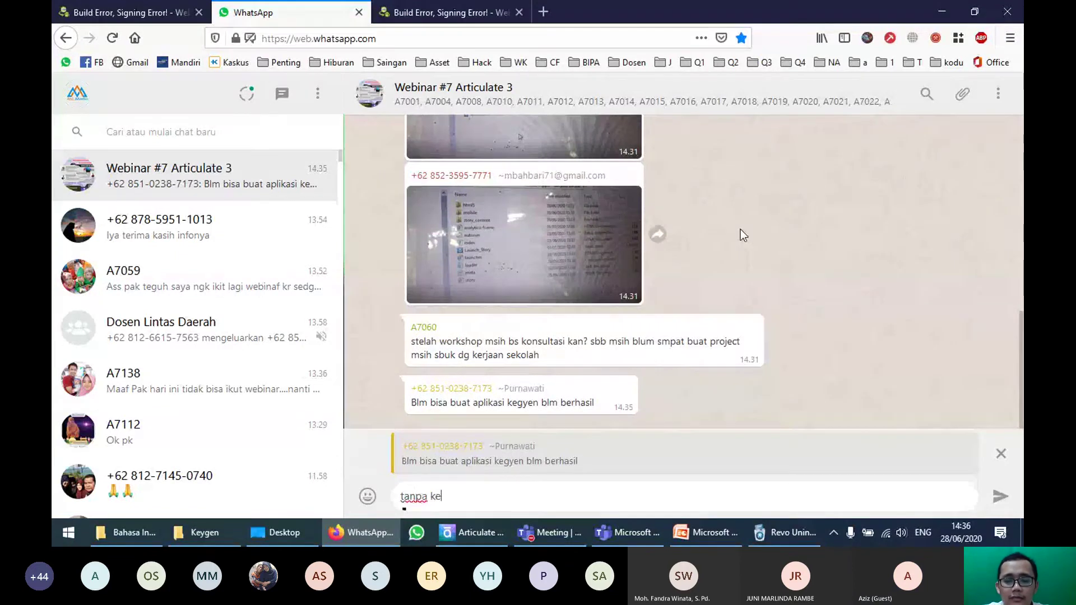
text(ygen bisa)
key(Return)
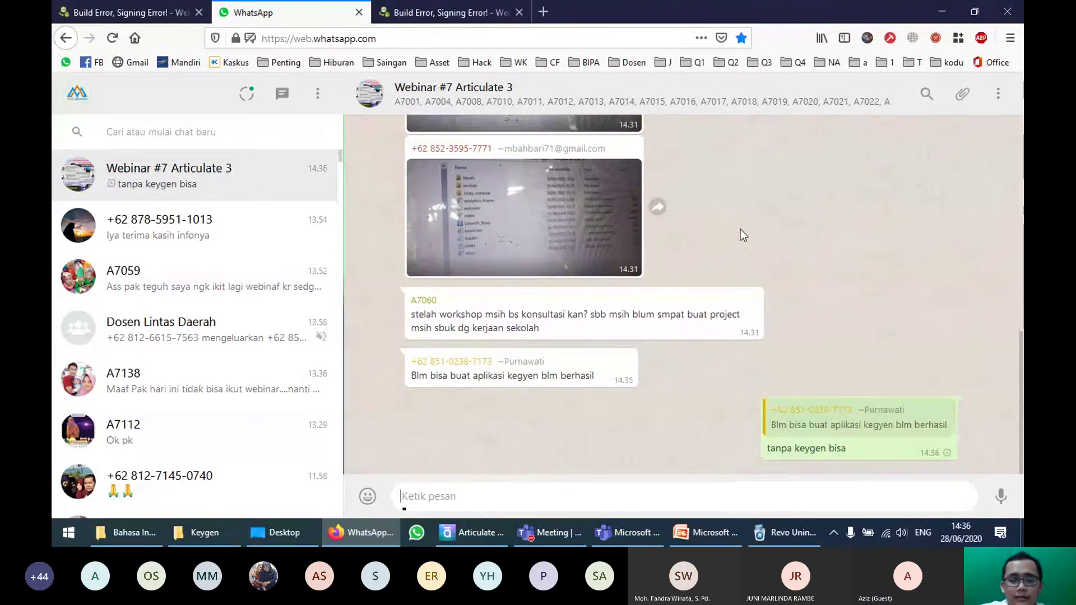
Step: Send the follow-up message "langsung buka saja html2apk" to the Webinar #7 Articulate 3 group
text(langsung buk)
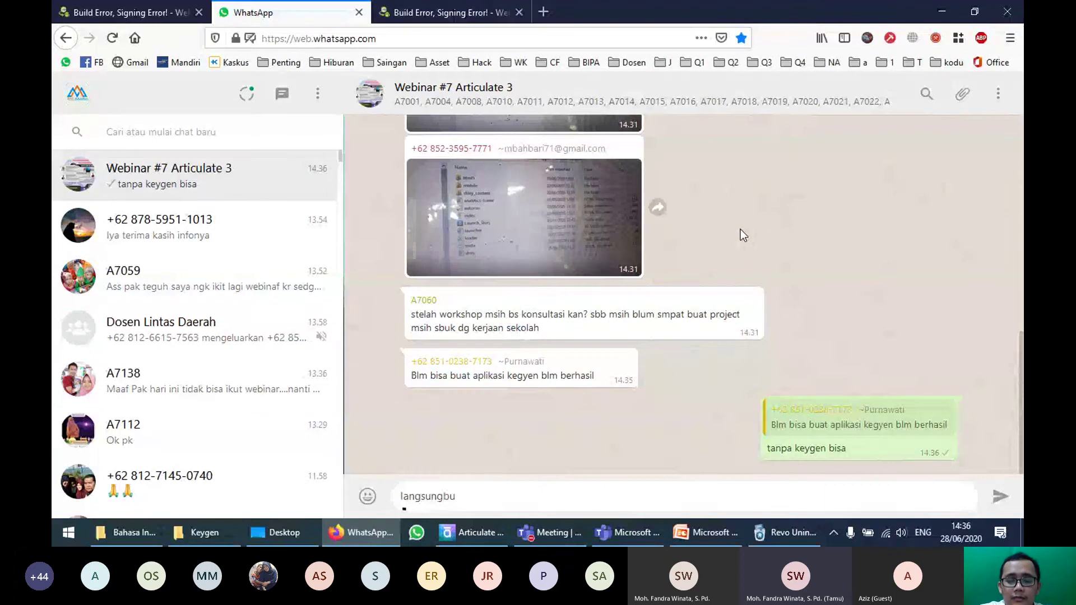
text(a)
key(BackSpace)
key(BackSpace)
key(BackSpace)
text(buka)
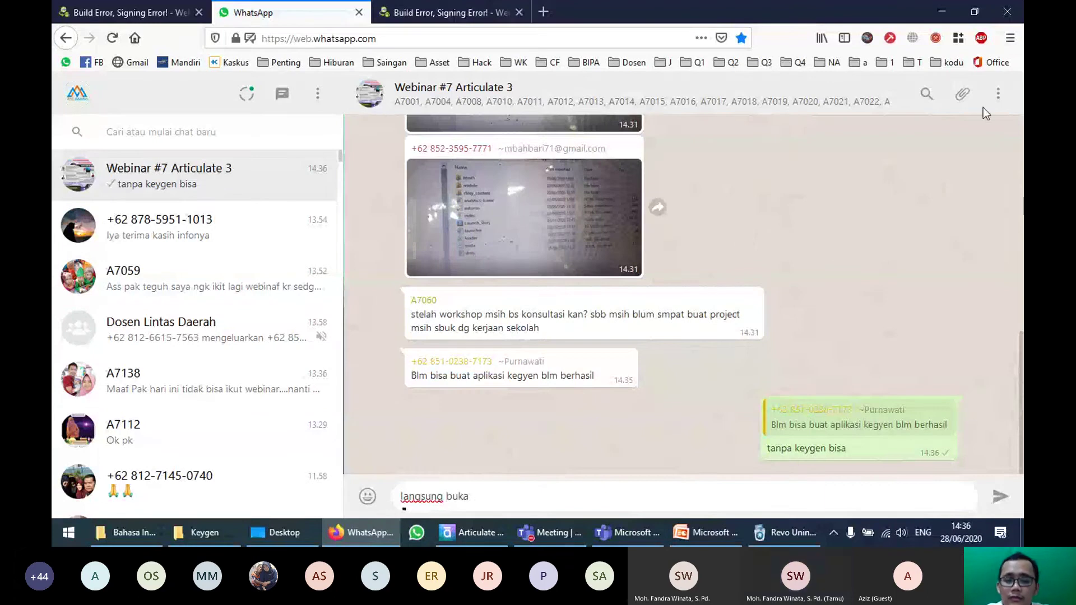
text( saj)
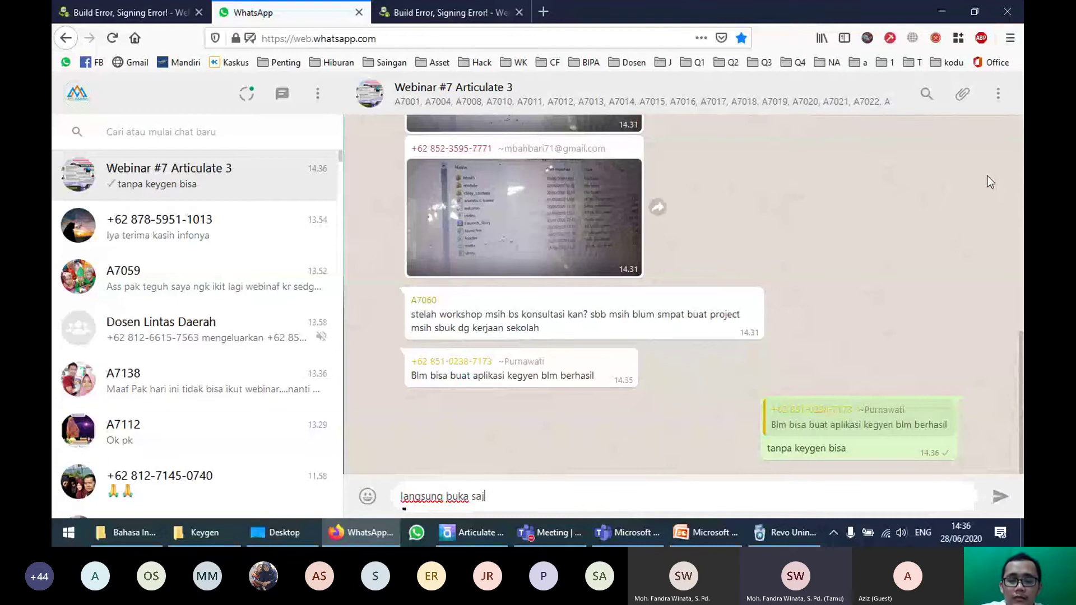
text(a html2apk)
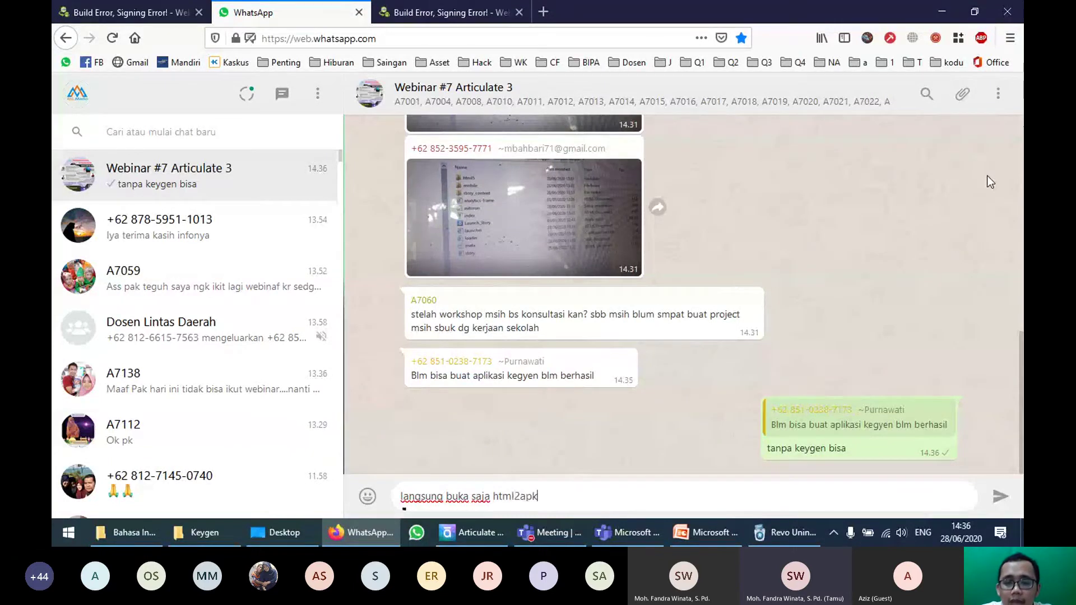
key(Return)
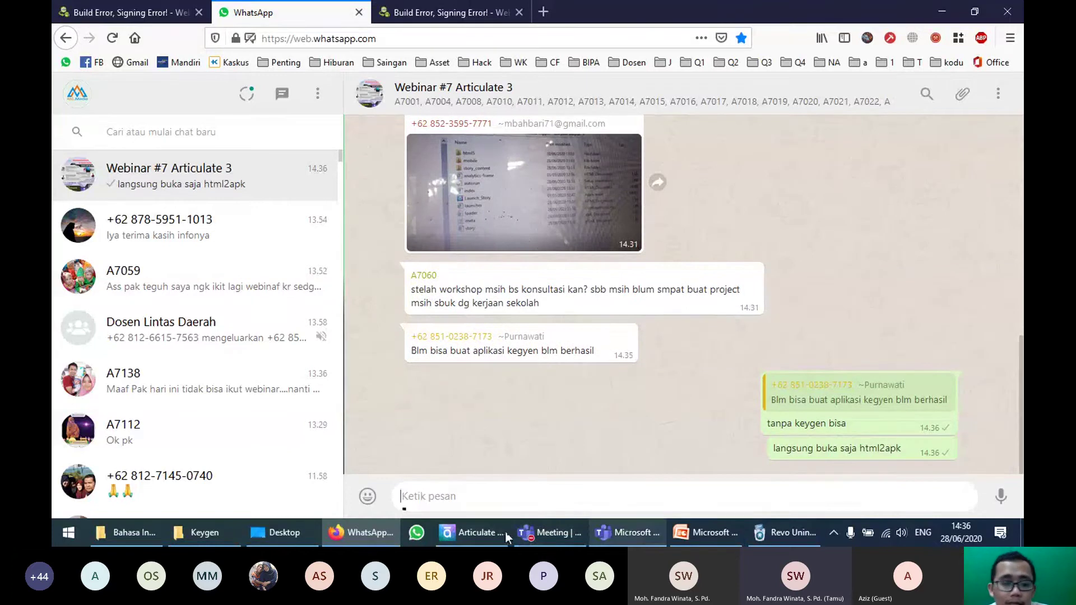
key(super)
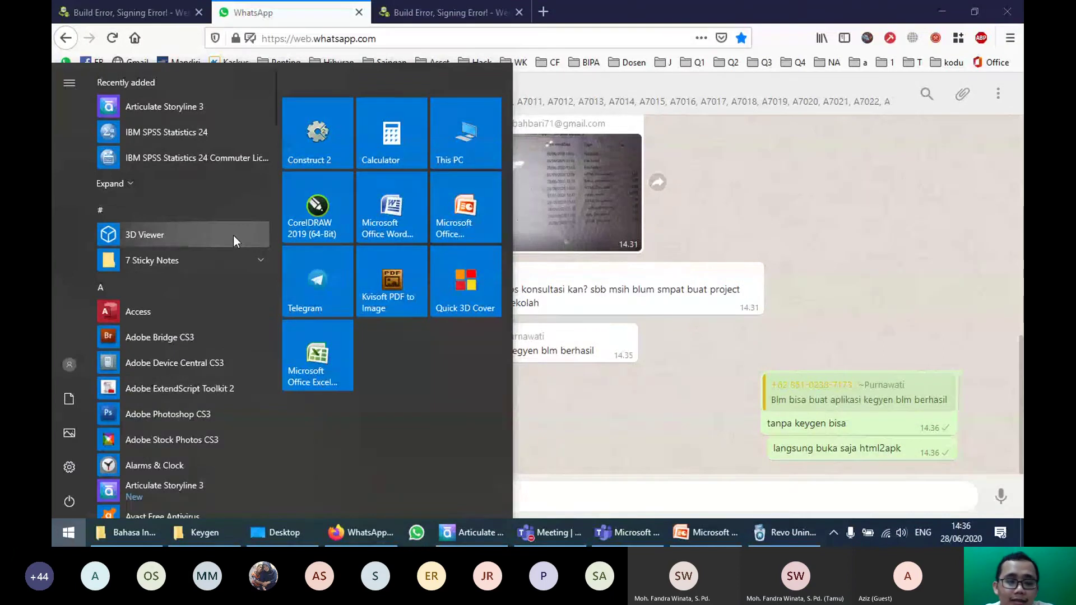
text(h)
key(BackSpace)
text(web)
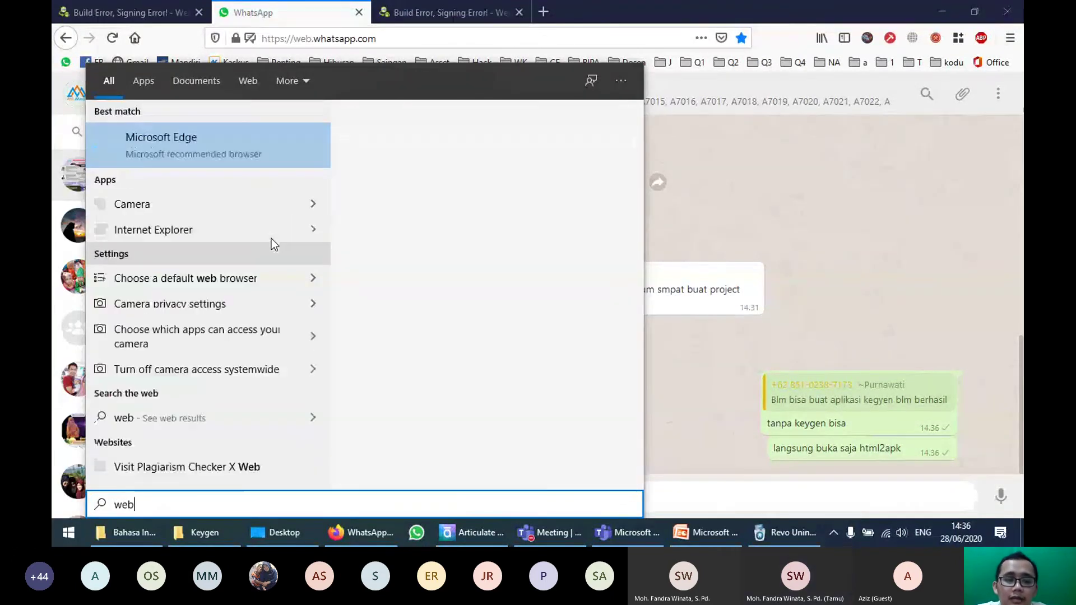
key(BackSpace)
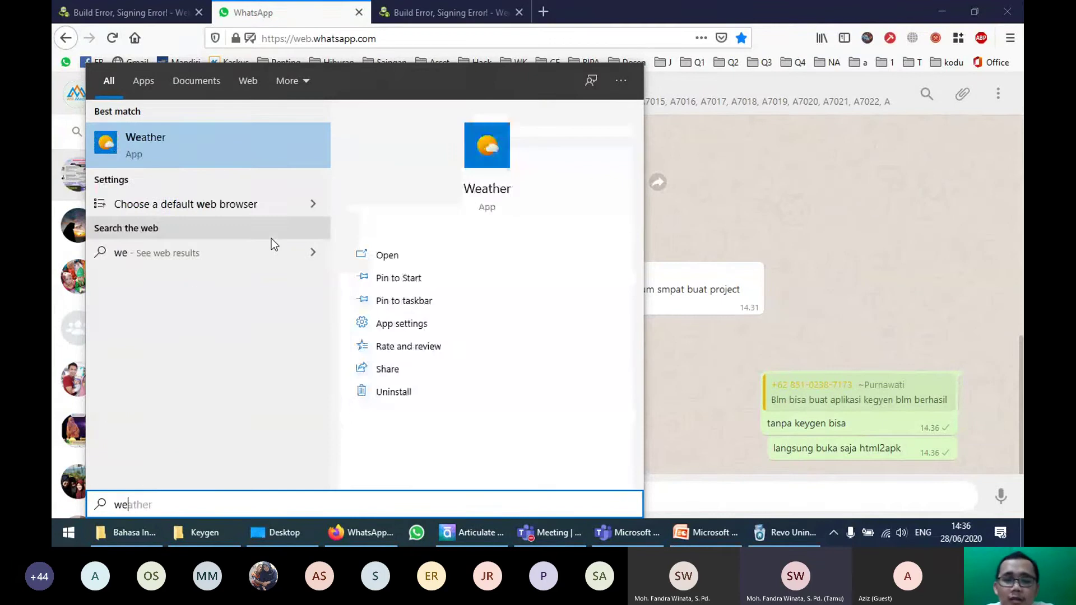
key(BackSpace)
key(BackSpace)
Step: Switch to Articulate Storyline, check the web publishing settings for Bahasa Inggrisku and cancel publishing
click(471, 532)
click(420, 54)
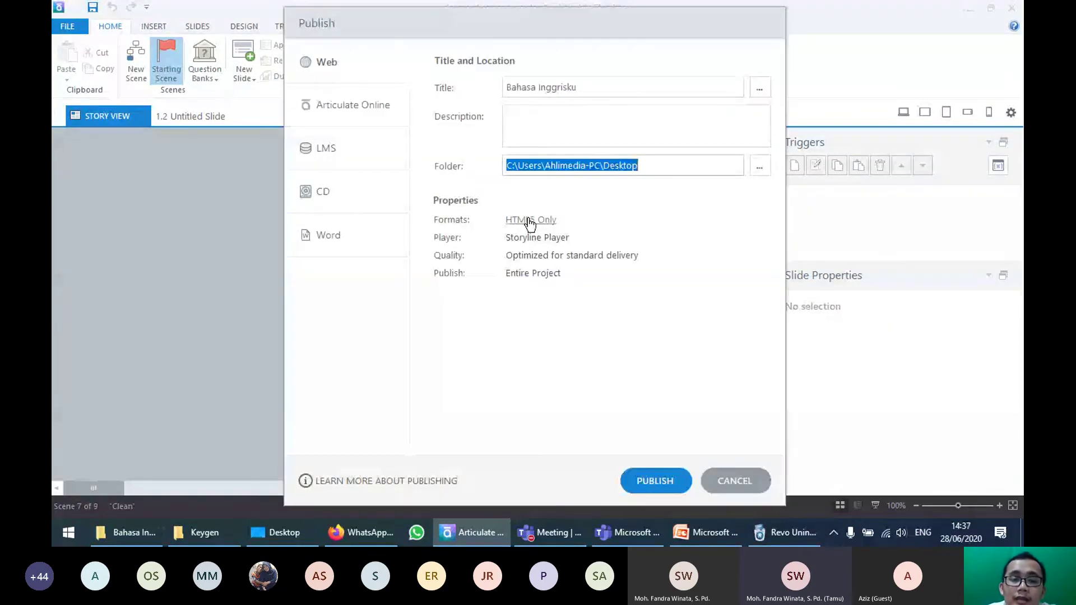
click(725, 477)
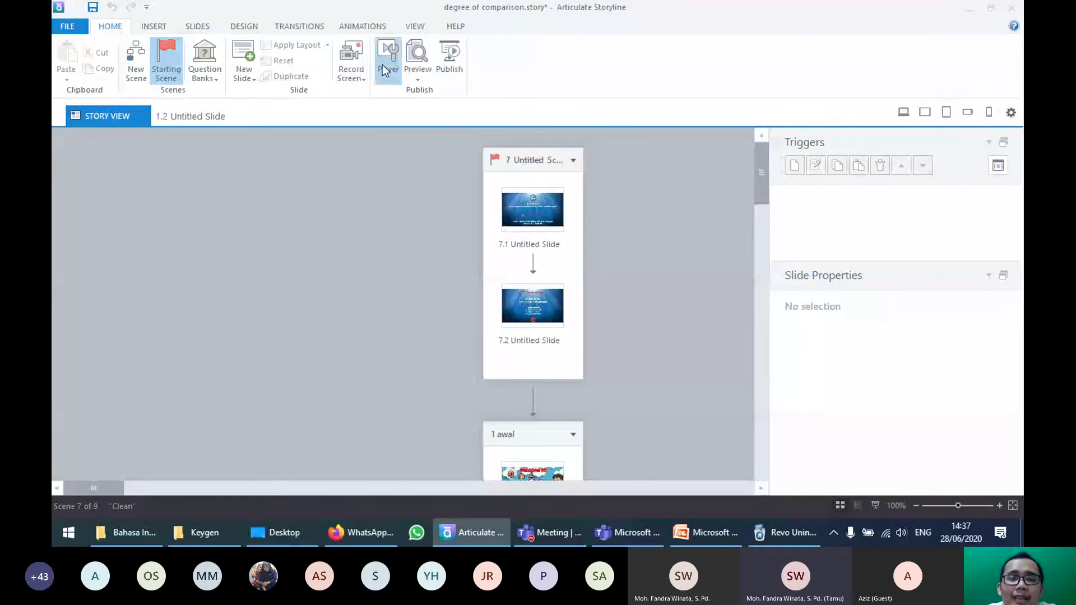
Step: Open the Storyline player properties and turn the Volume control on and off again
click(382, 65)
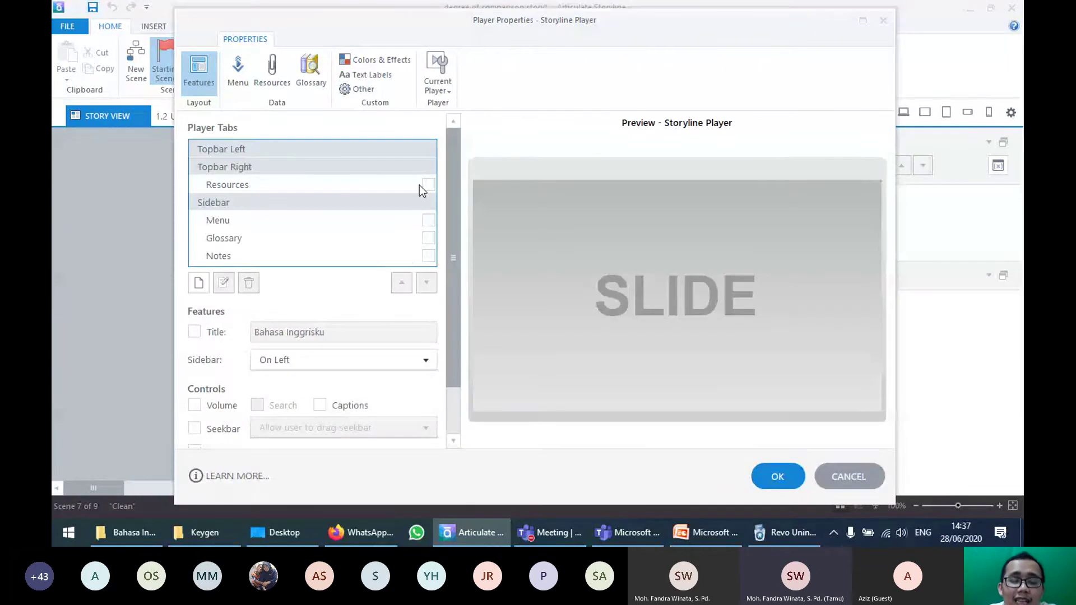
scroll(404, 255, down, 2)
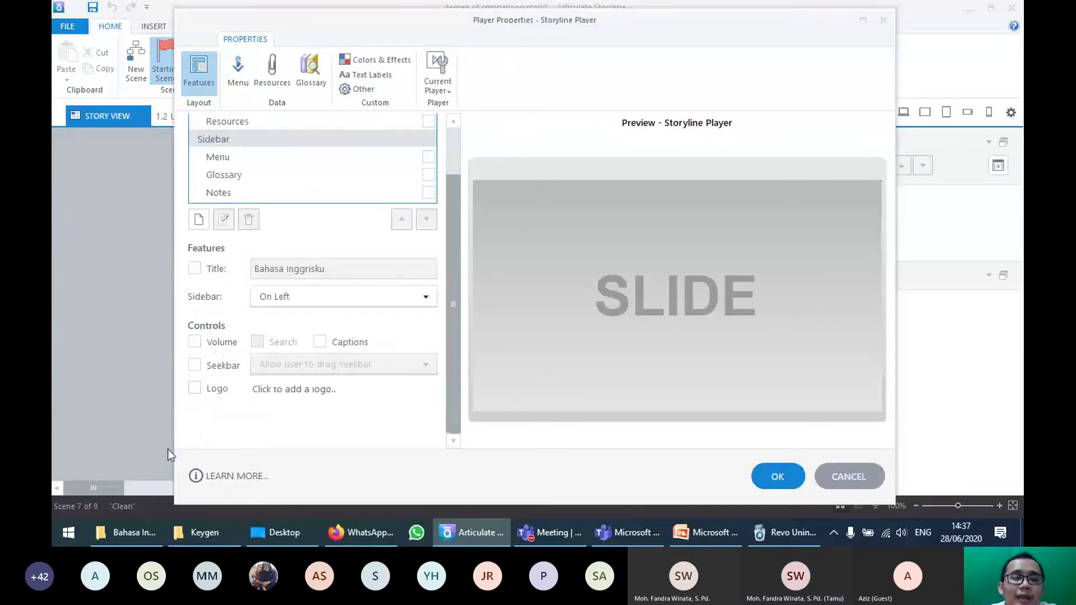
click(194, 342)
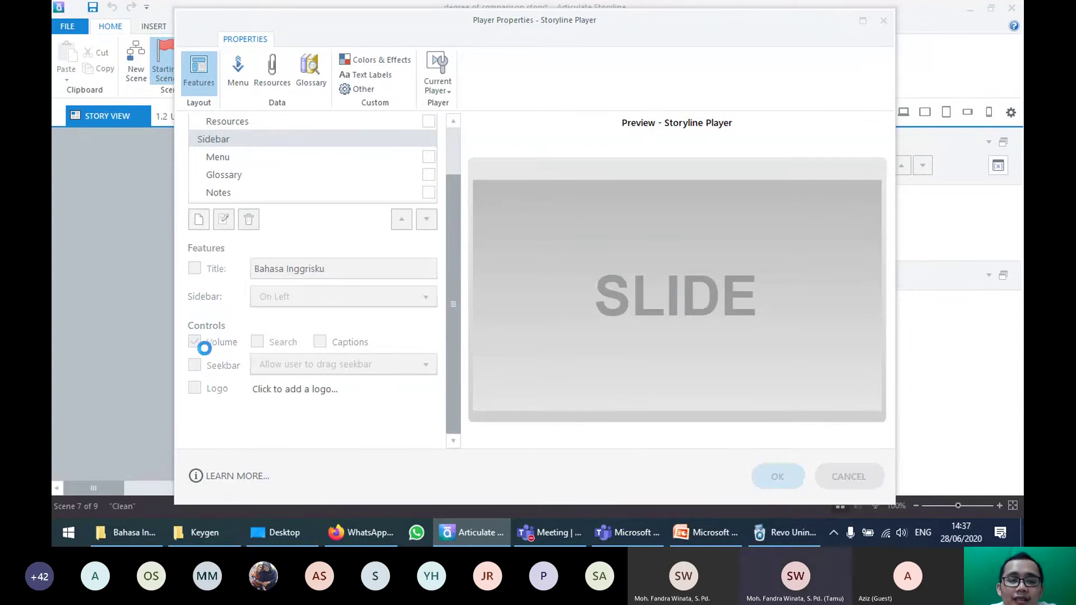
click(206, 342)
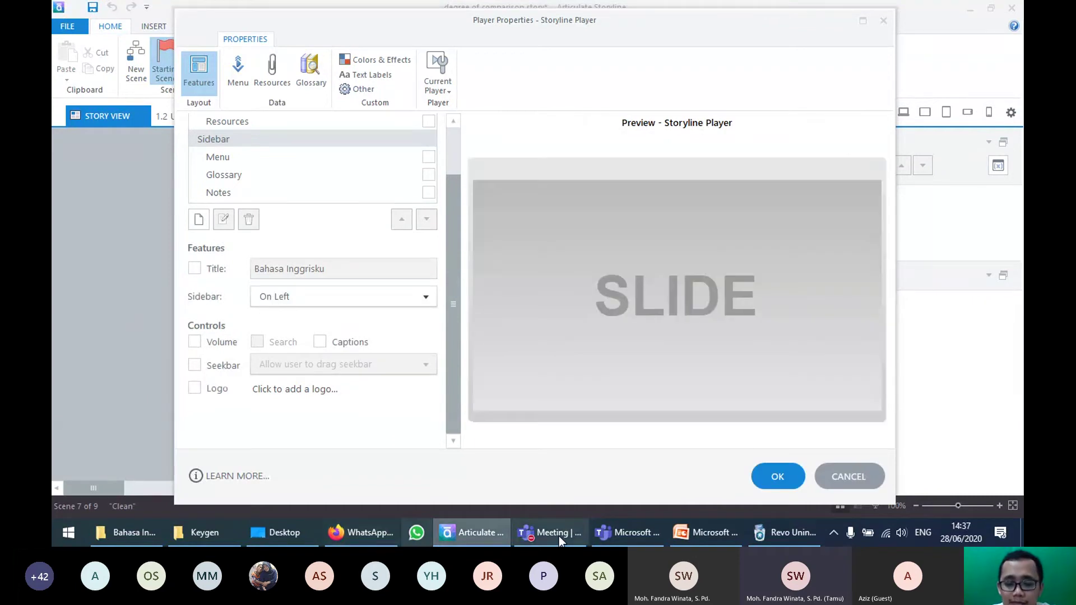
Step: Check the Microsoft Teams meeting and the Webinar #7 Articulate 3 group on WhatsApp Web for further participant questions
mouse_move(578, 543)
click(538, 452)
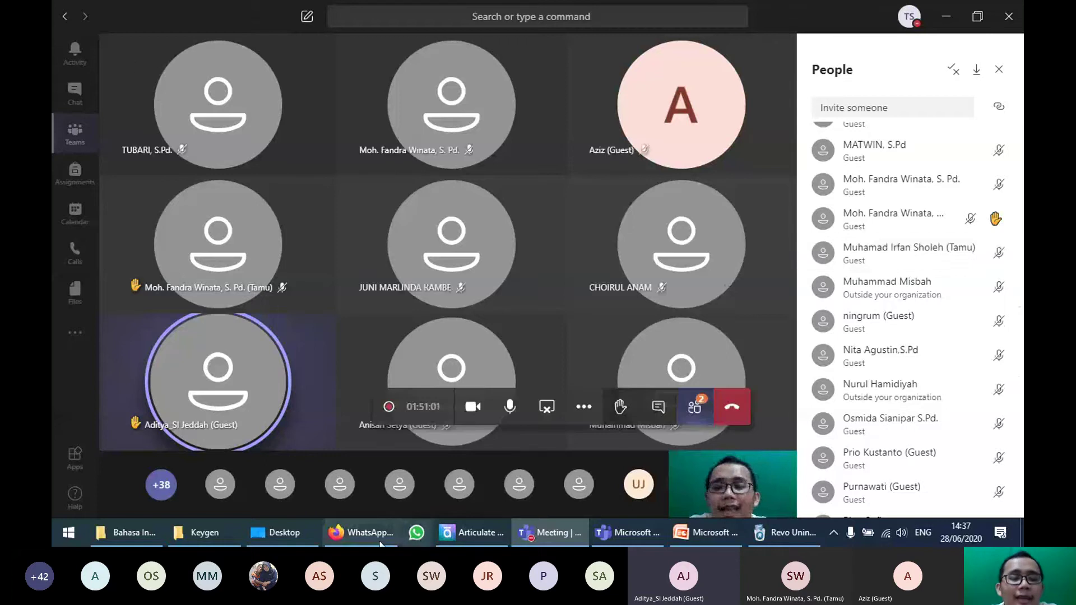
click(355, 545)
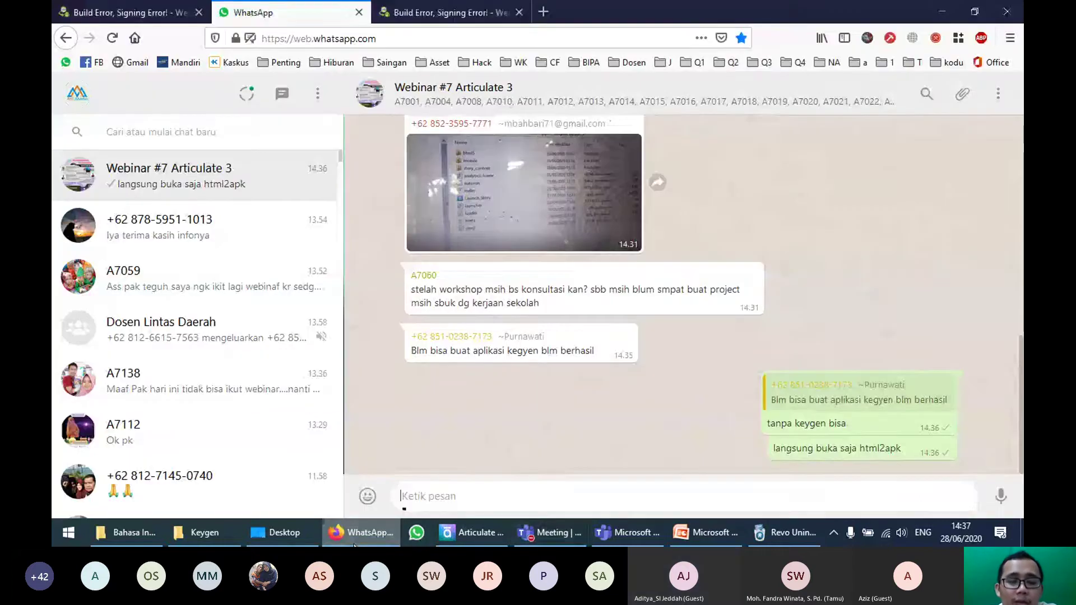
click(464, 535)
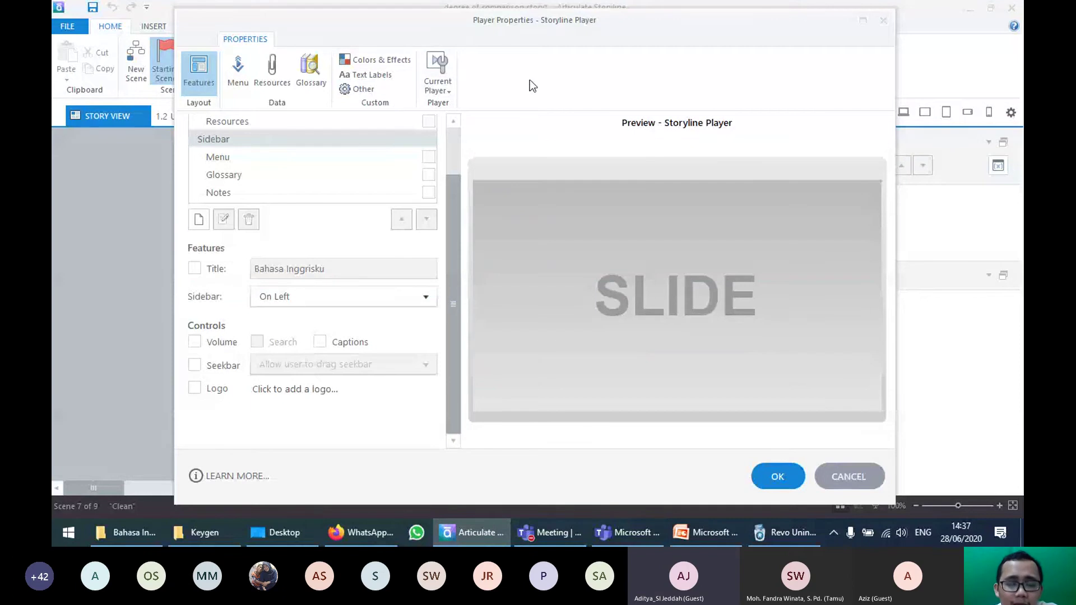
mouse_move(358, 533)
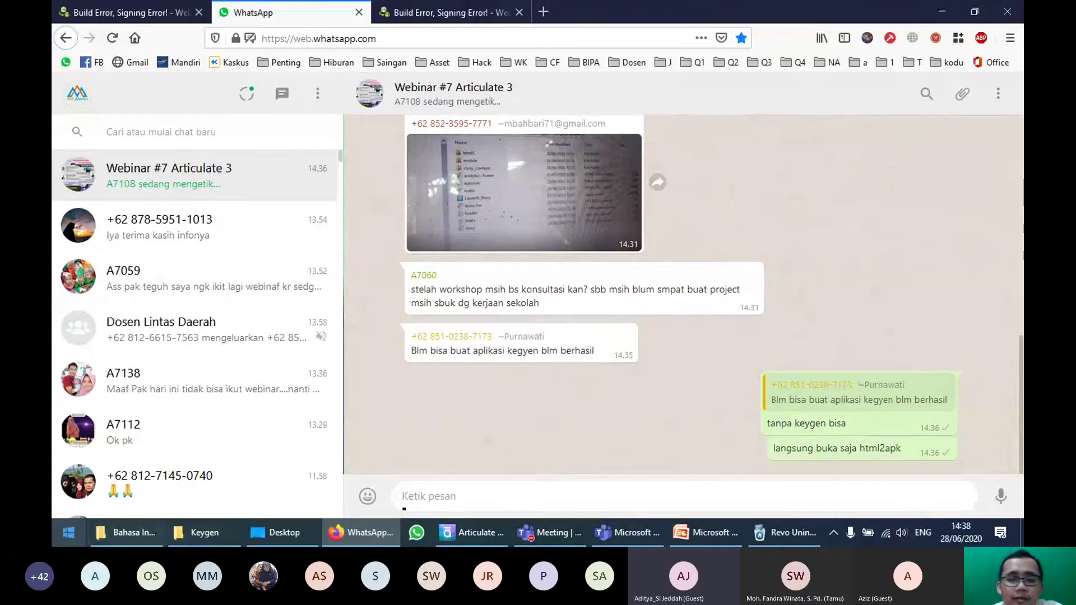
Step: Search the computer for "htm" and "web", and look in the Desktop folder for Website 2 APK Builder Pro
click(68, 532)
text(htm)
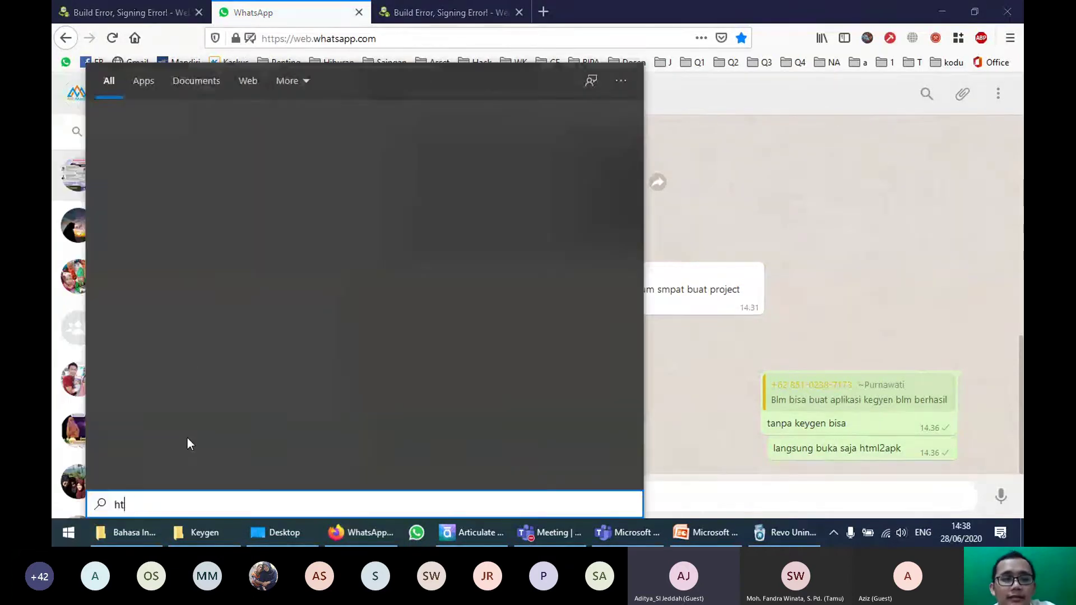
click(768, 187)
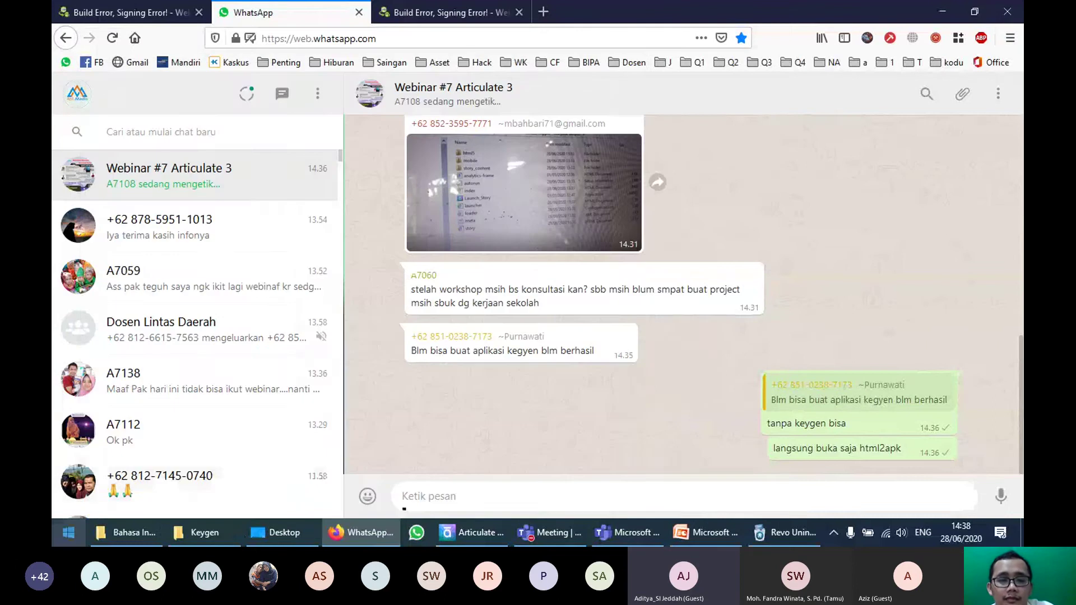
click(68, 533)
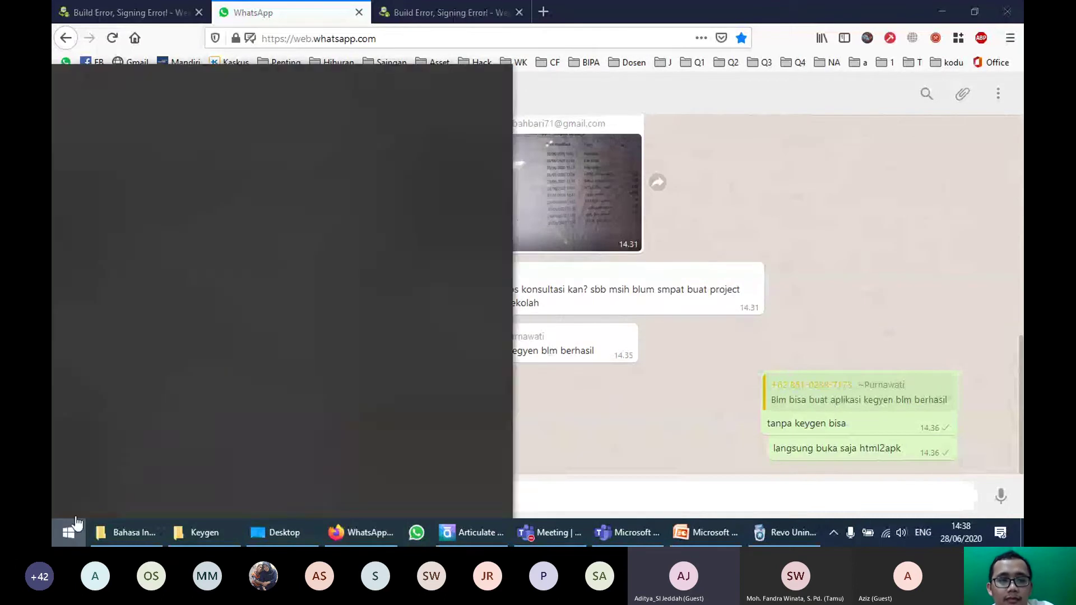
text(web)
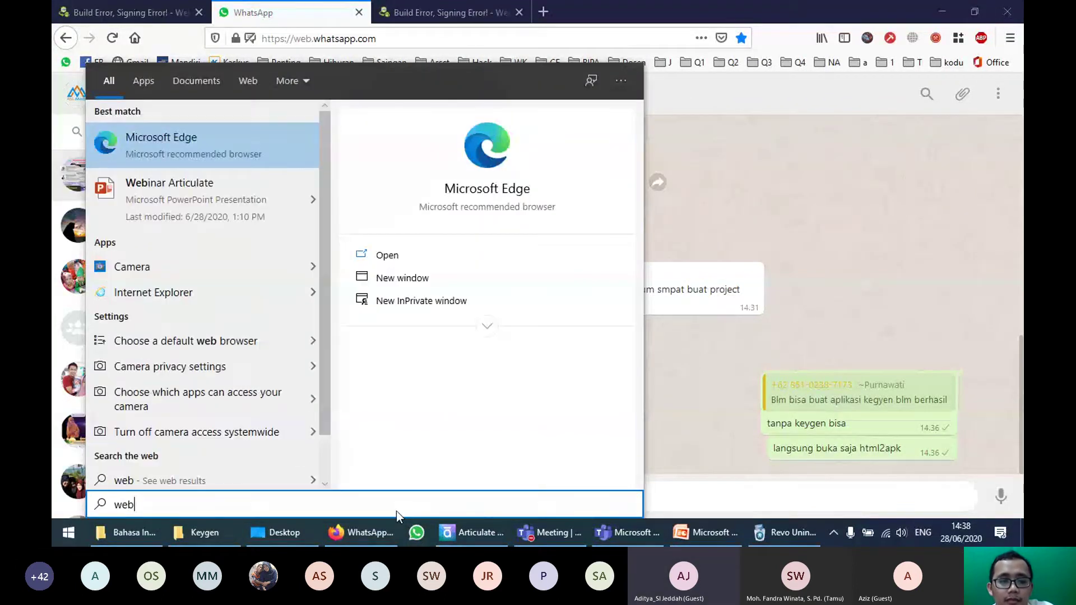
click(269, 537)
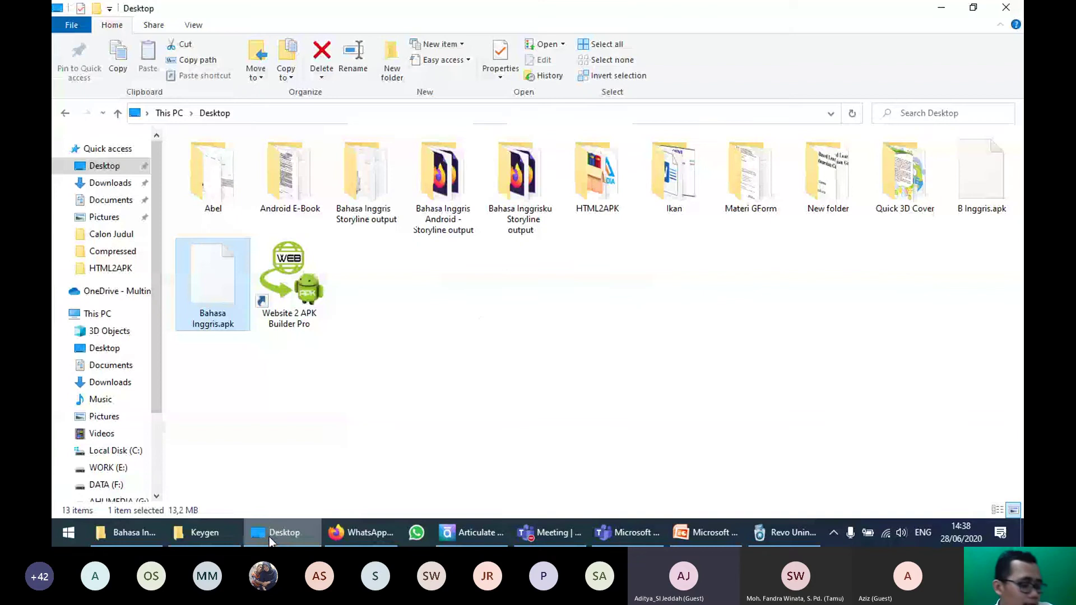
click(269, 537)
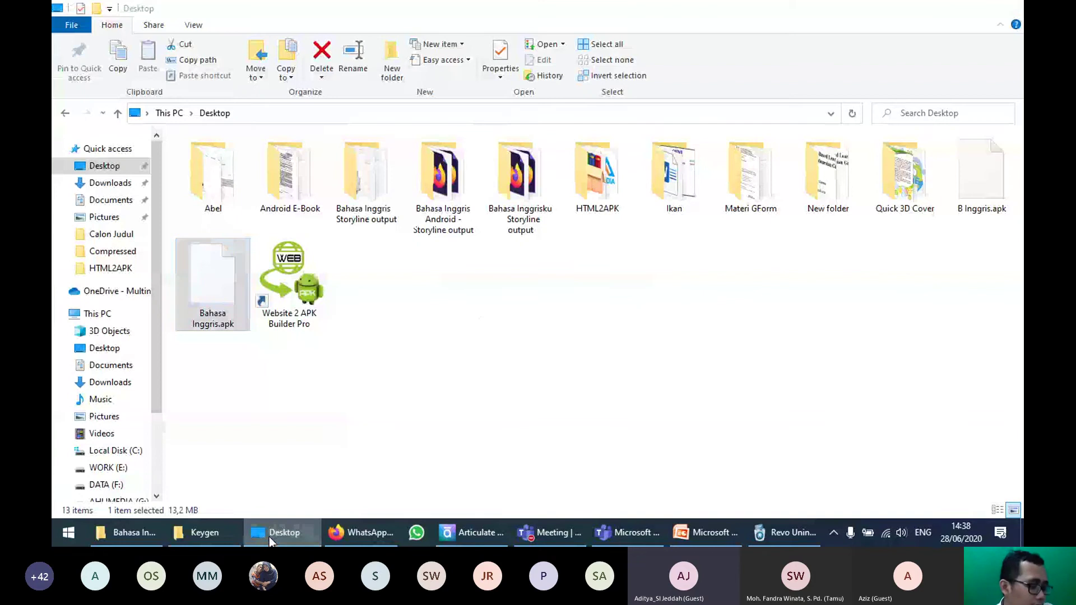
click(269, 537)
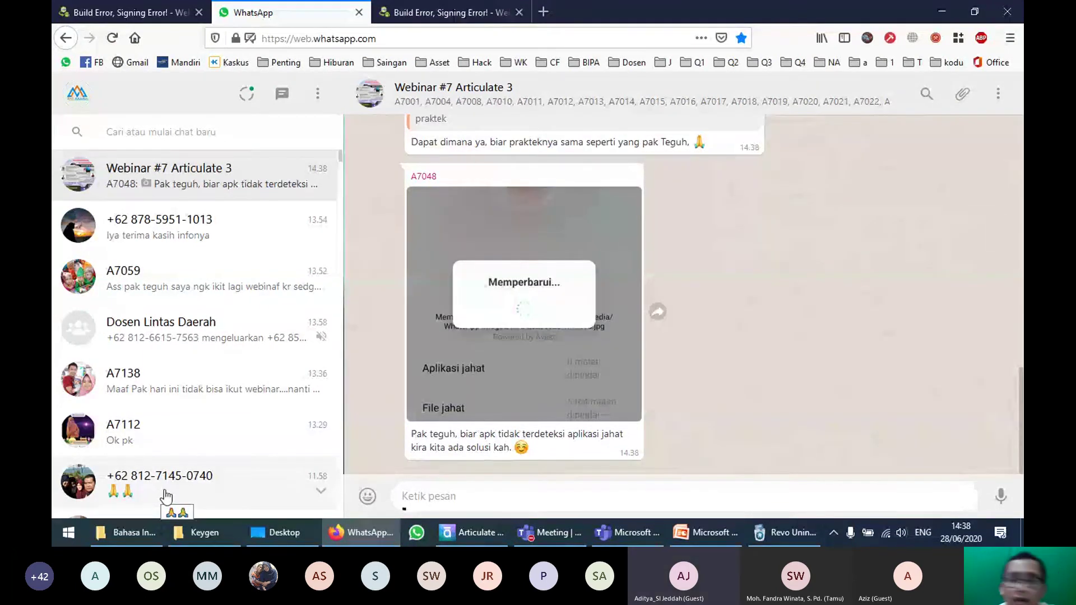
Step: Check the Storyline player properties, then the Microsoft Teams meeting and the Webinar #7 Articulate 3 group for participant questions
click(469, 531)
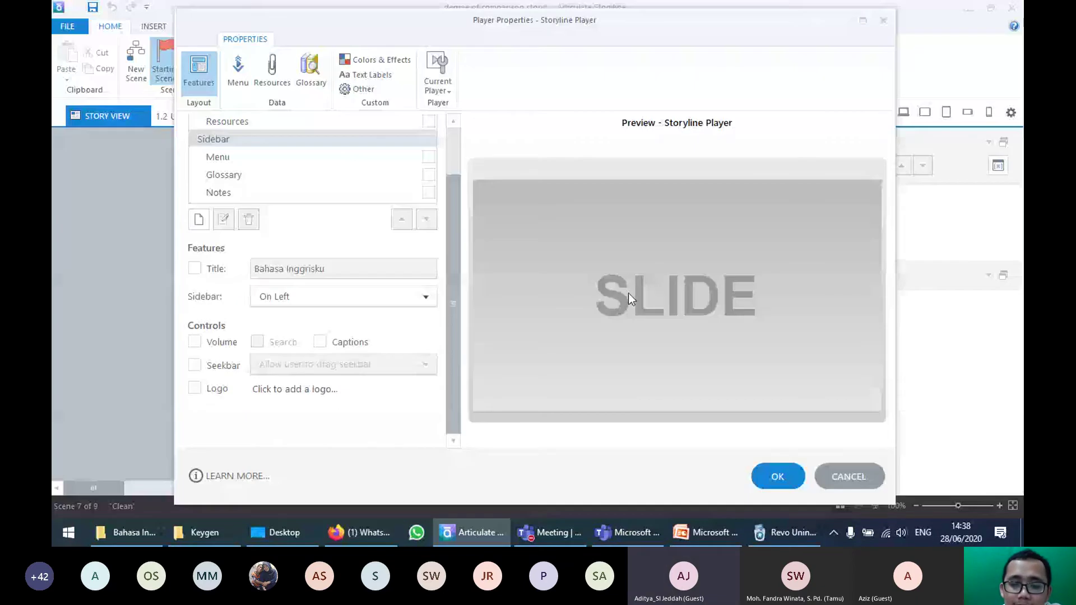
click(567, 530)
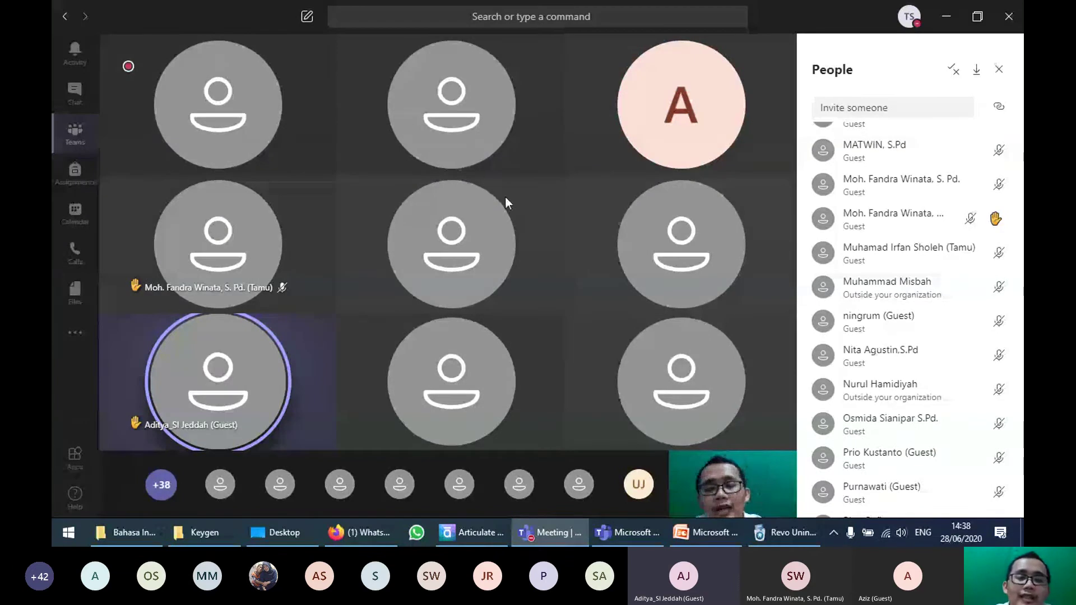
click(393, 531)
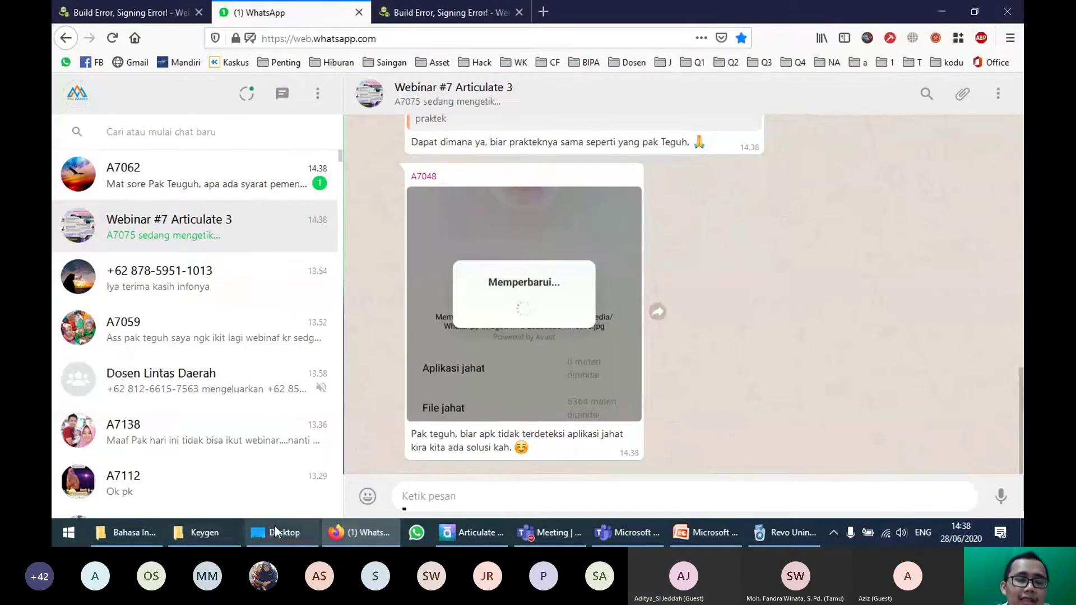
Step: Open the "Bahasa Inggrisku - Storyline output" folder on the Desktop and select all its files and folders
click(278, 532)
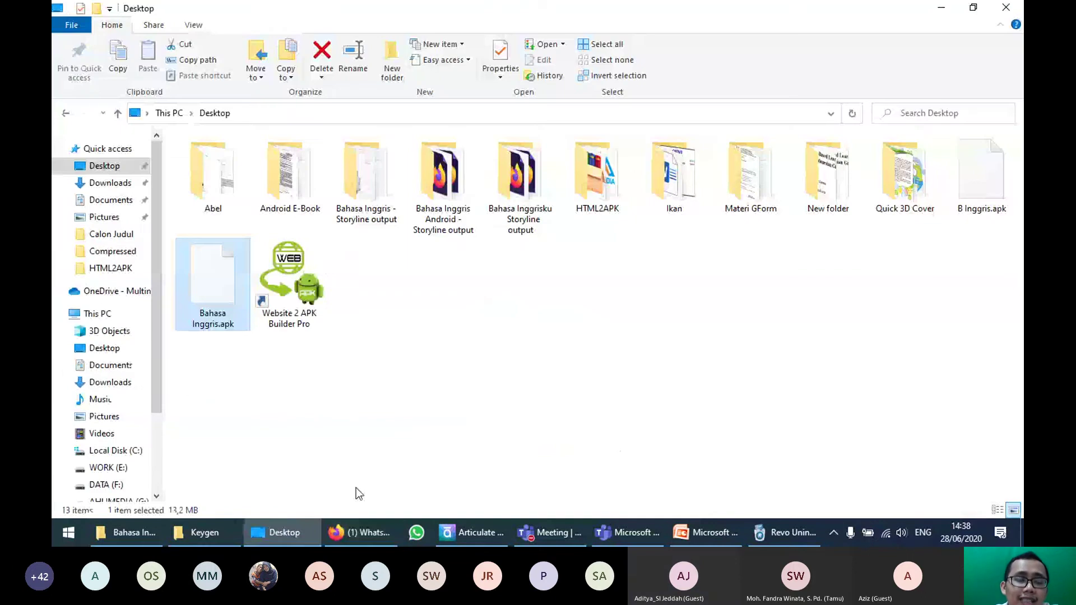
double_click(521, 179)
drag(413, 353, 214, 153)
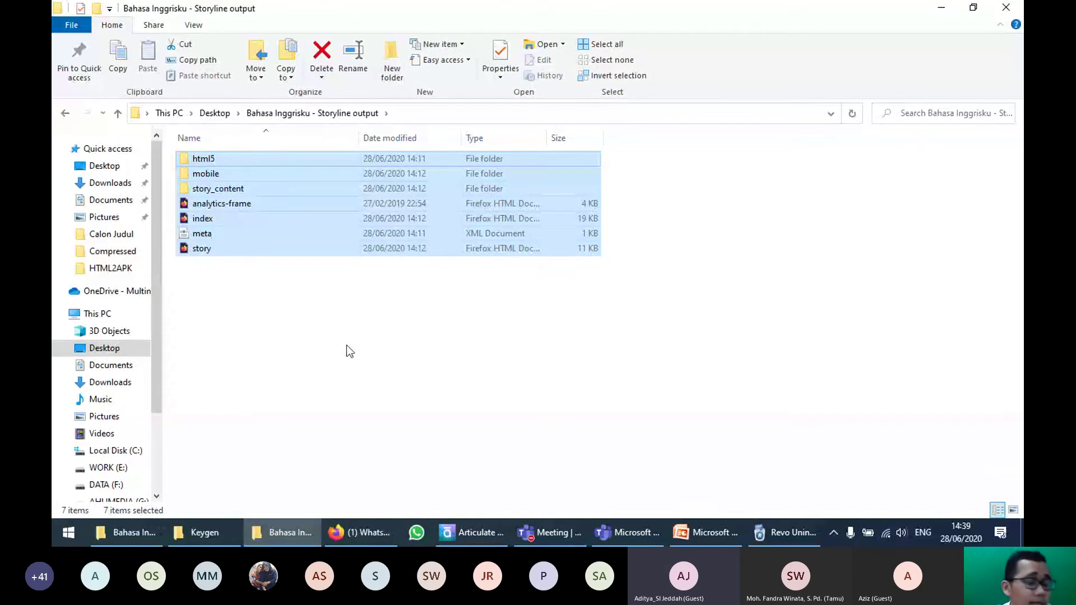
Step: Read the webinar group and the unread private chat on WhatsApp Web, and check the Teams meeting for participant questions
click(368, 532)
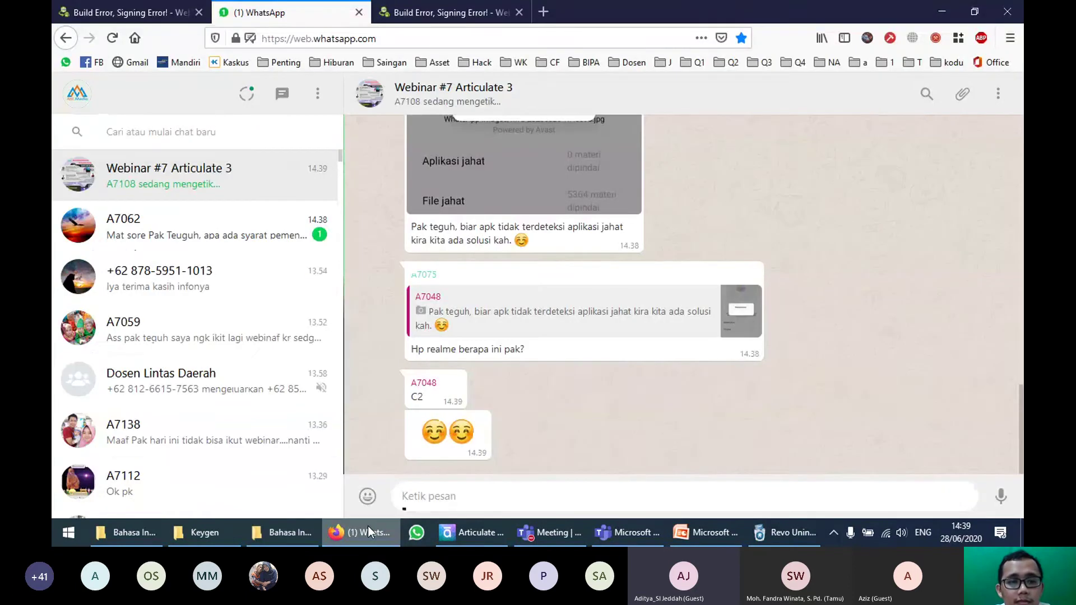
click(245, 246)
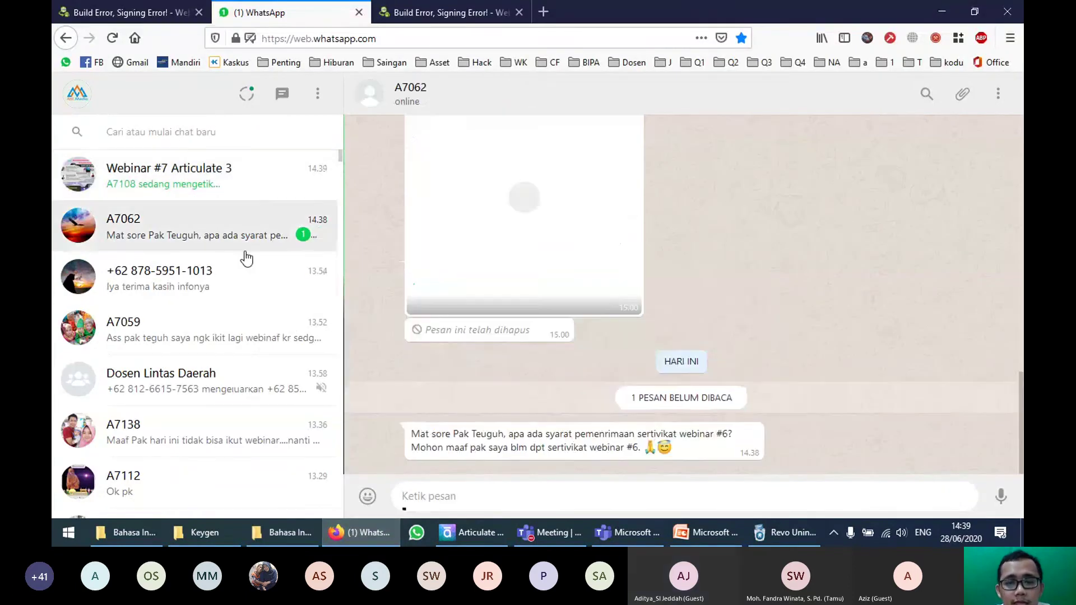
click(371, 527)
click(451, 412)
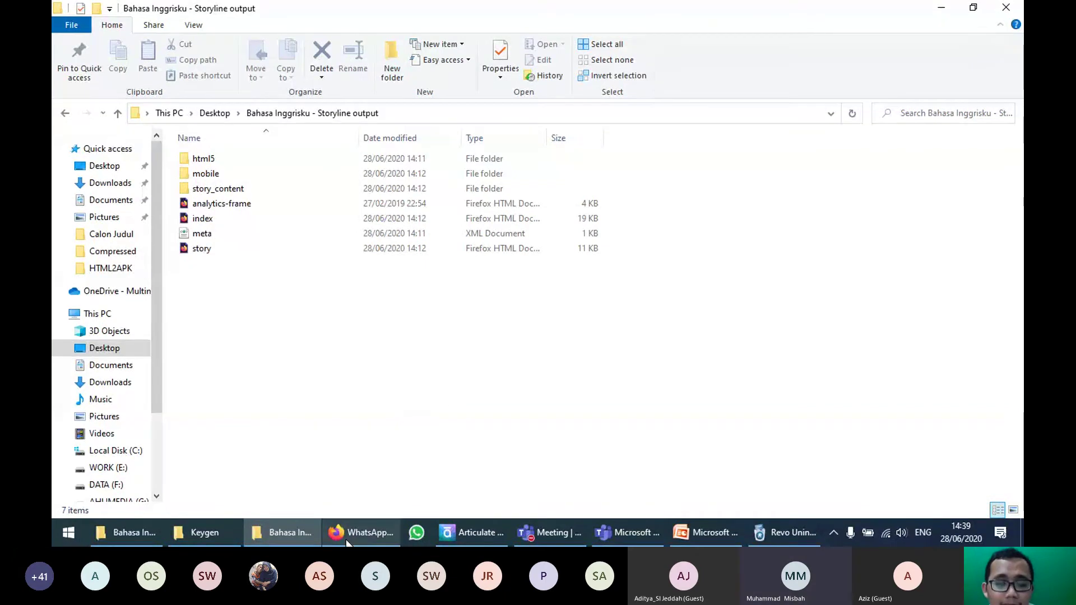
click(541, 534)
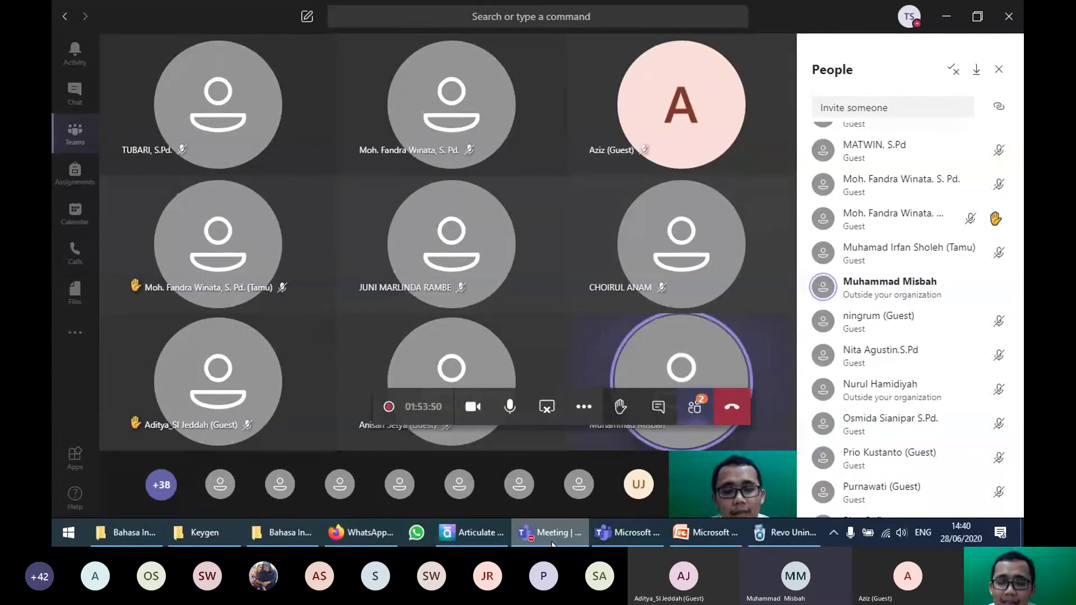
Step: Switch to Articulate Storyline and close the player properties to return to the story view
mouse_move(493, 534)
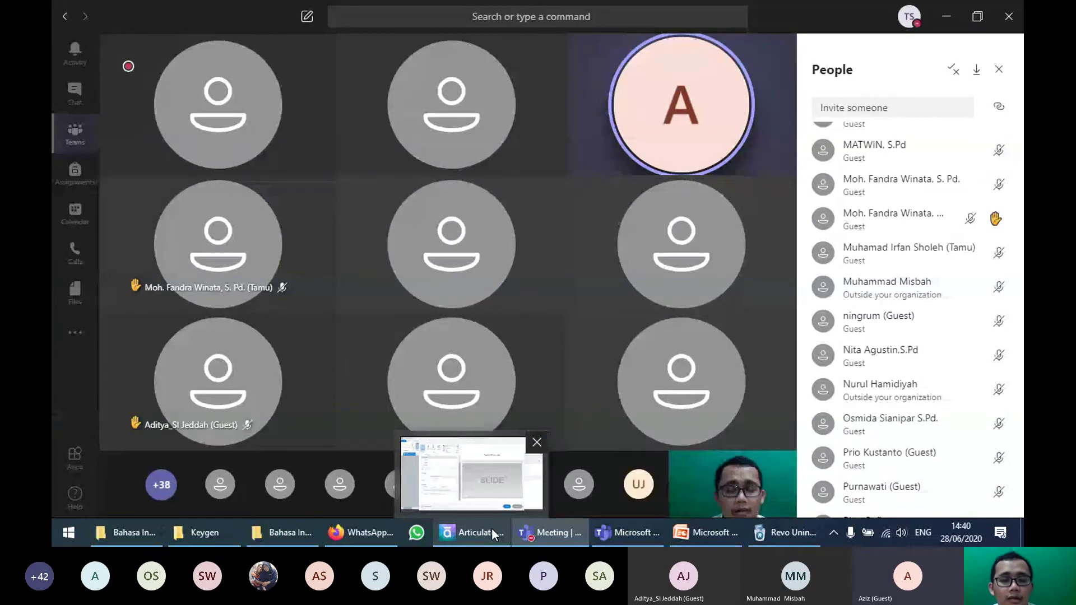
click(474, 532)
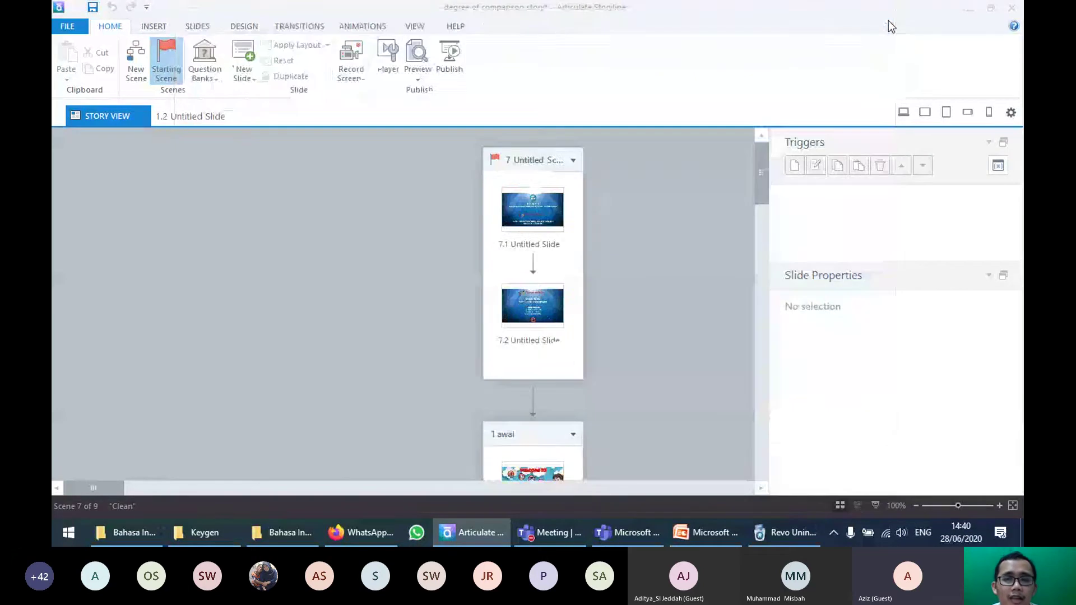
click(884, 21)
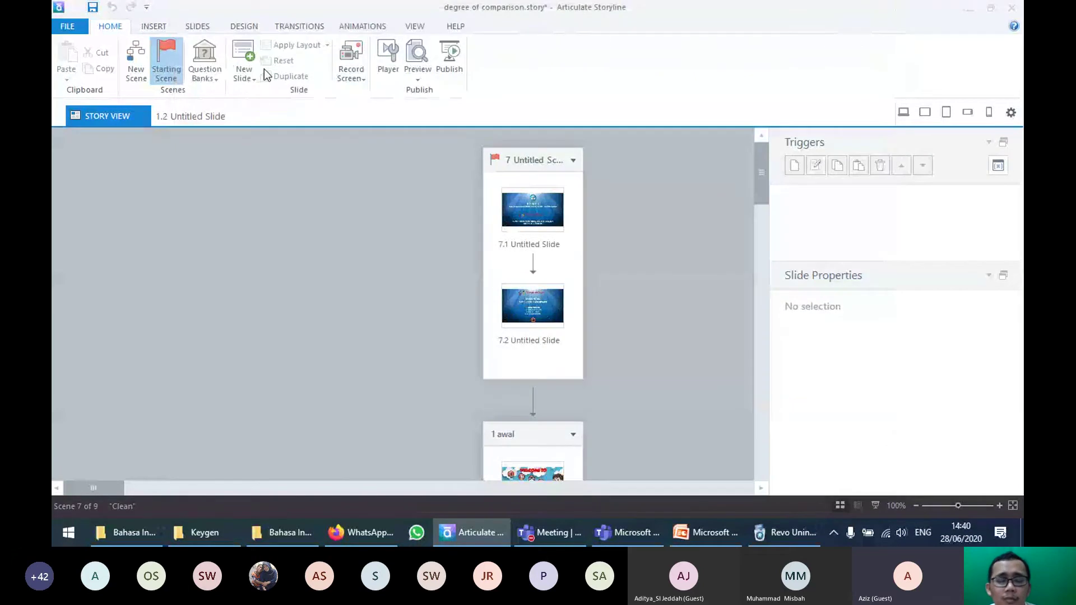
Step: Reopen the player properties and review the sidebar position options, the menu outline, and the player features and controls
click(388, 65)
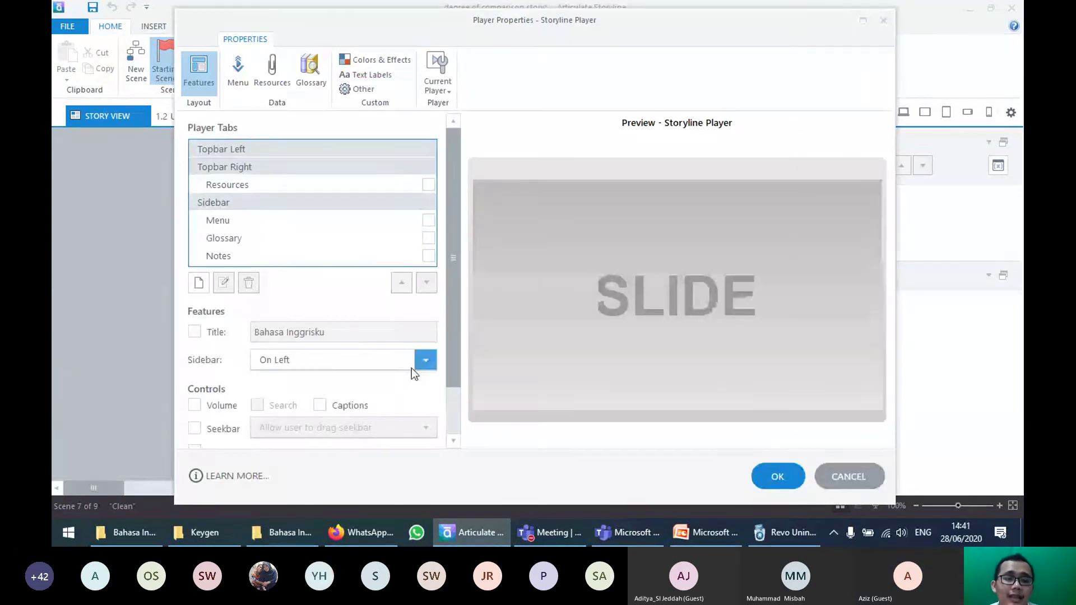
click(413, 366)
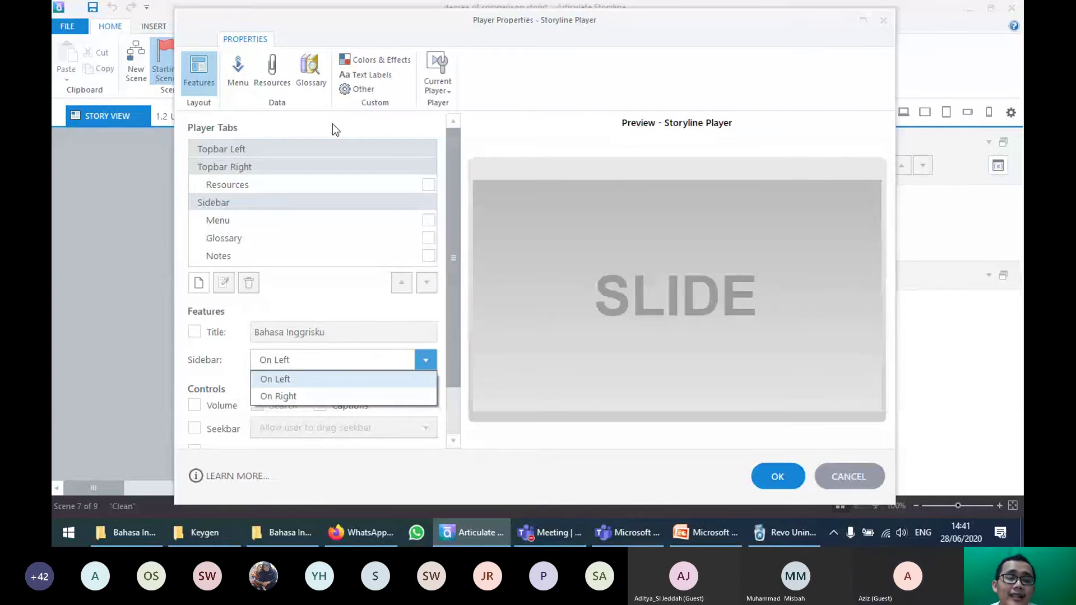
click(247, 82)
click(248, 79)
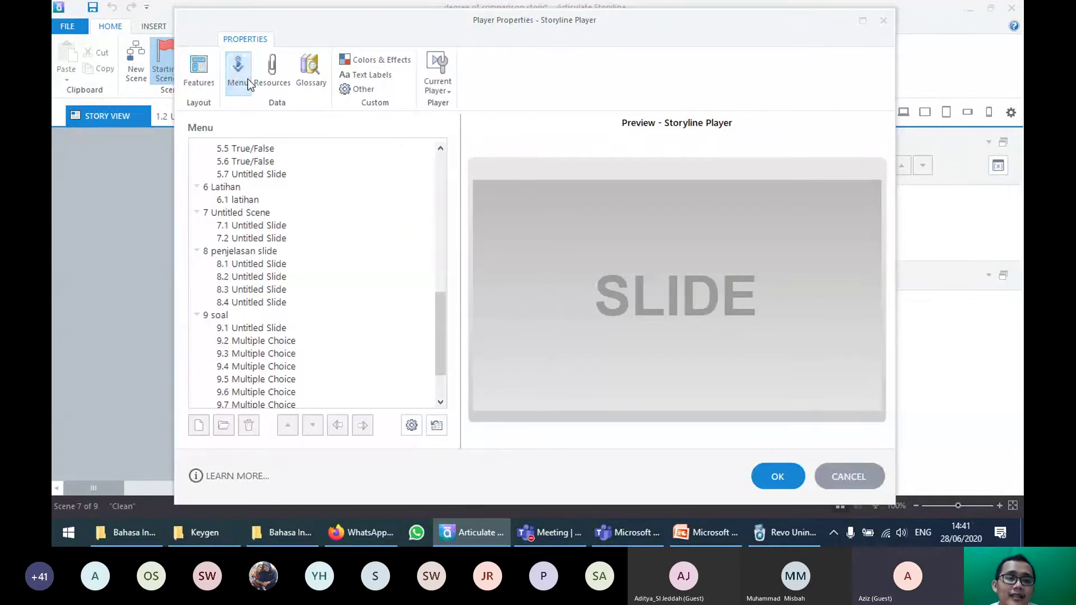
click(199, 72)
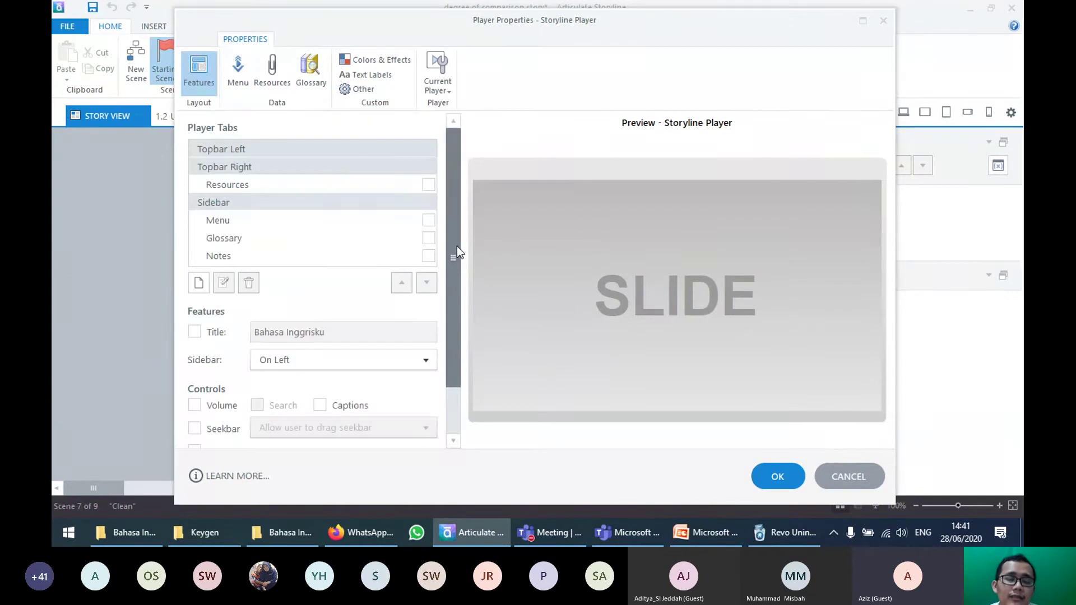
drag(456, 246, 456, 314)
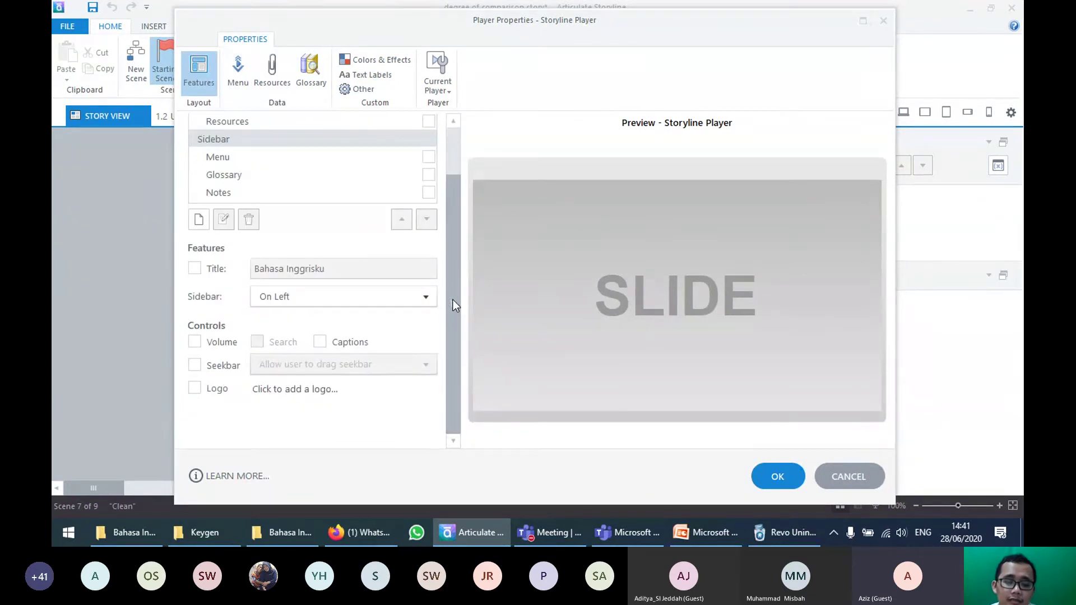